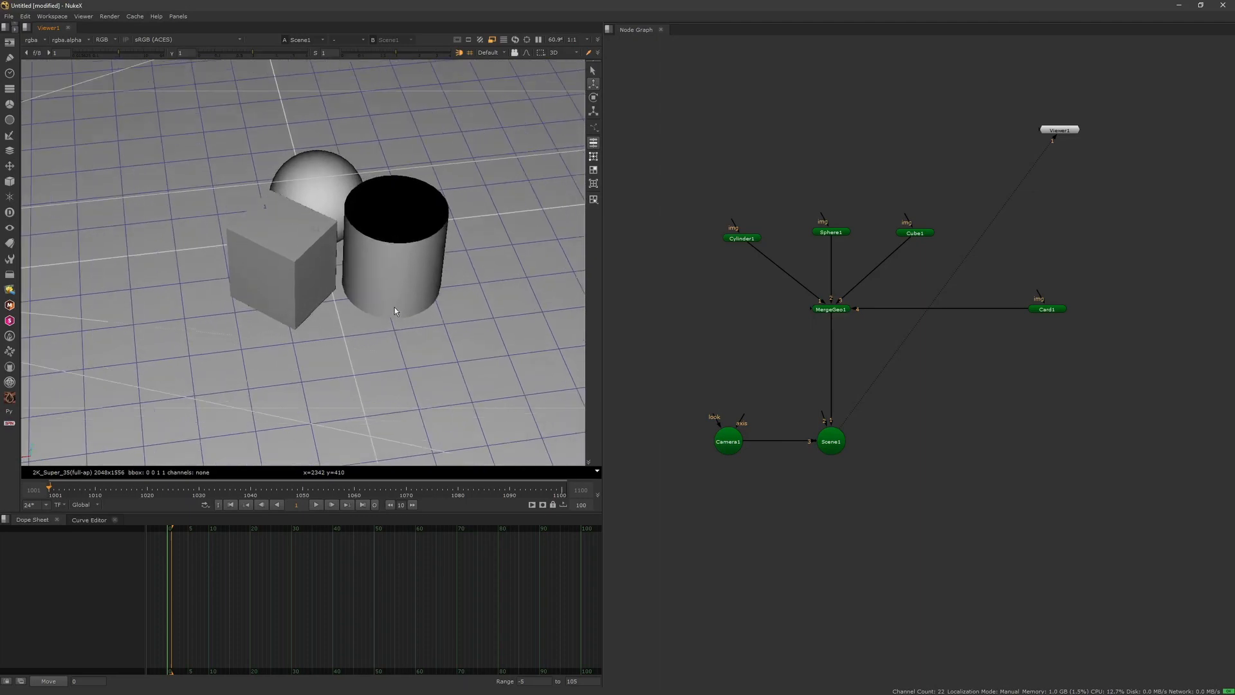
Step: Look at the scene geometry through Camera1 in the viewer
scroll(380, 311, up, 3)
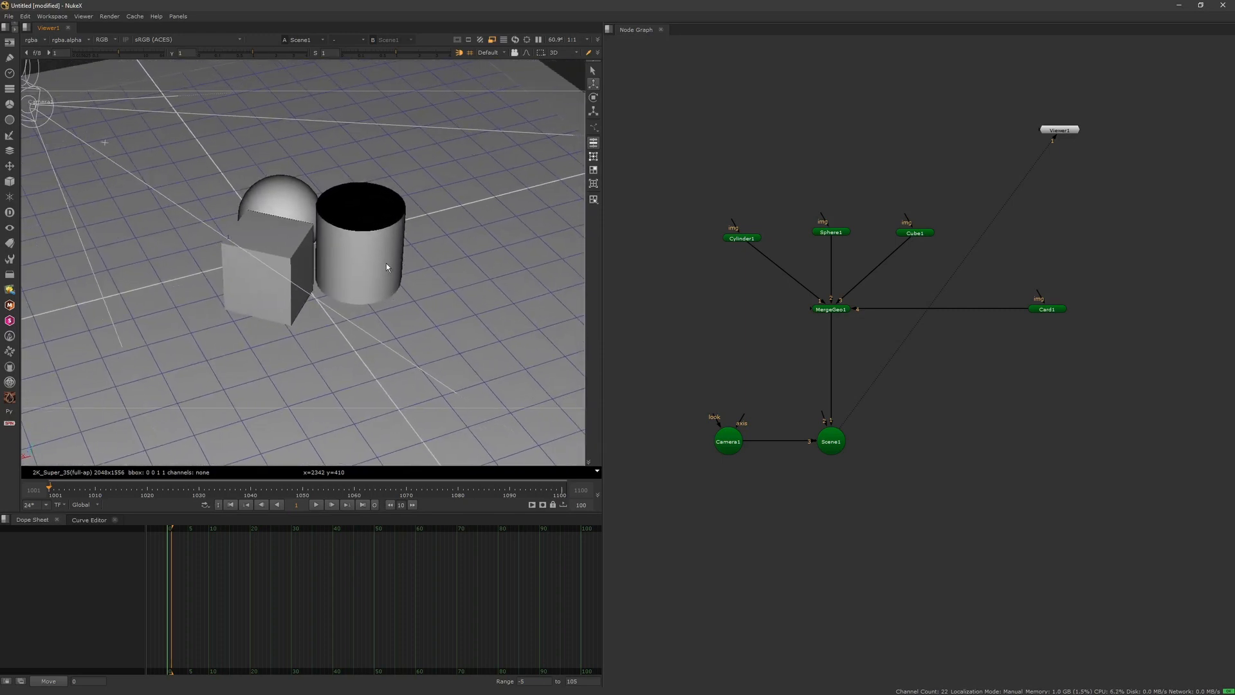
click(489, 52)
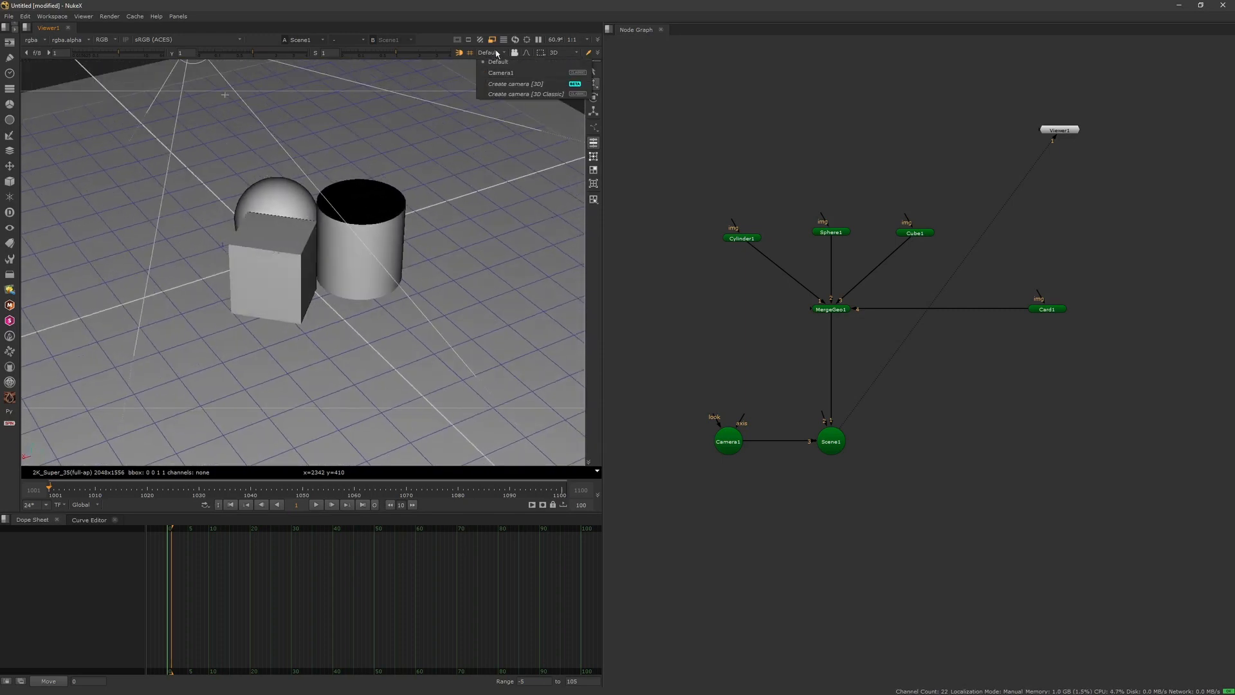
click(501, 73)
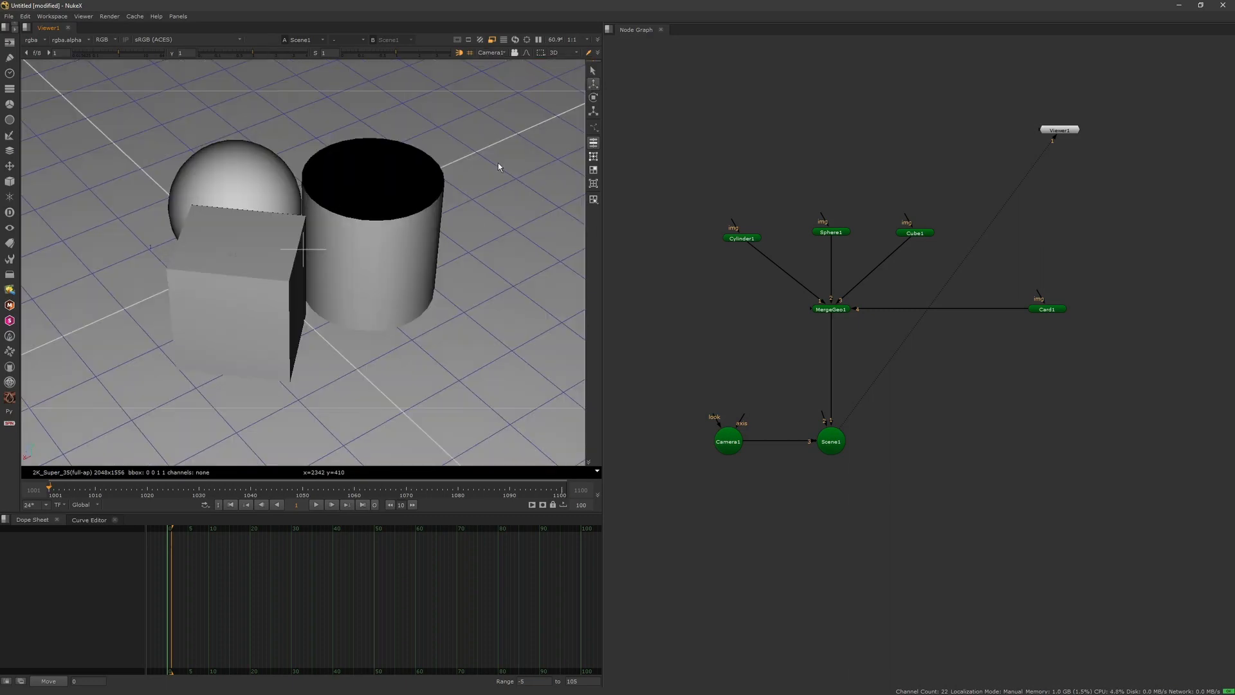
Step: Move the Viewer1 node down in the node graph, below Card1 and to the right of Scene1
drag(636, 523, 1106, 182)
drag(1061, 130, 1084, 523)
click(1035, 251)
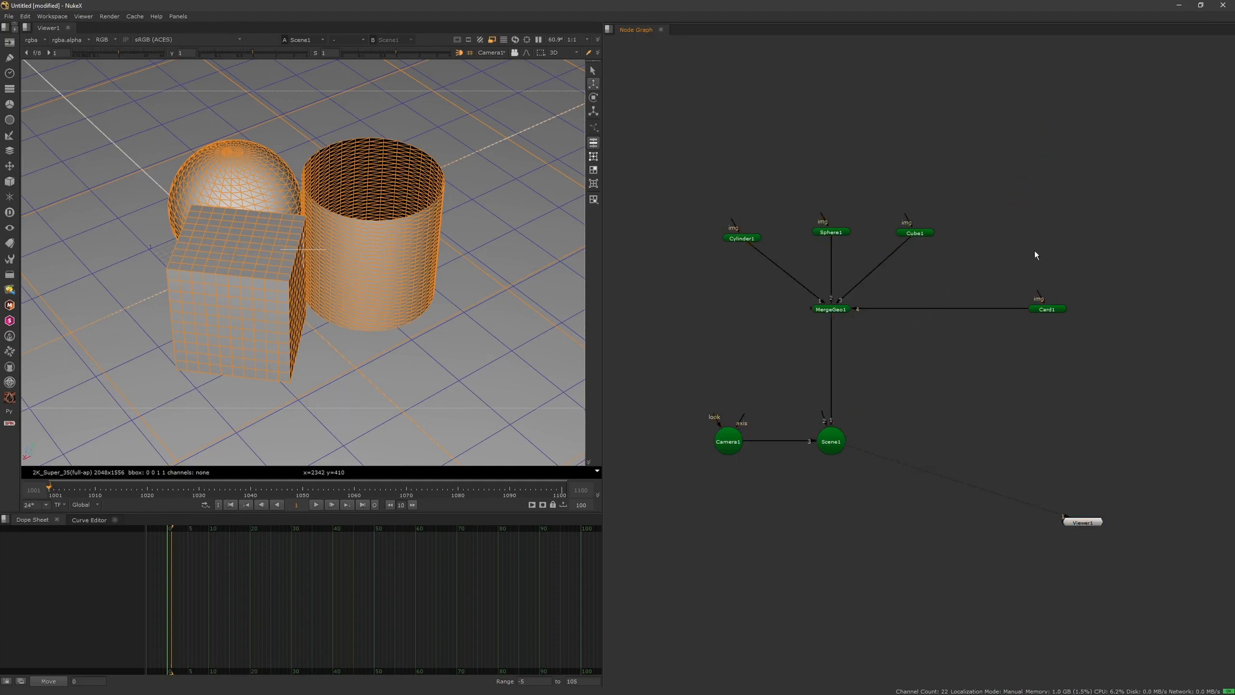
Step: Display the Cylinder1, Sphere1, Cube1 and Card1 nodes one by one in the viewer
drag(786, 200, 713, 286)
key(1)
drag(789, 204, 866, 257)
key(1)
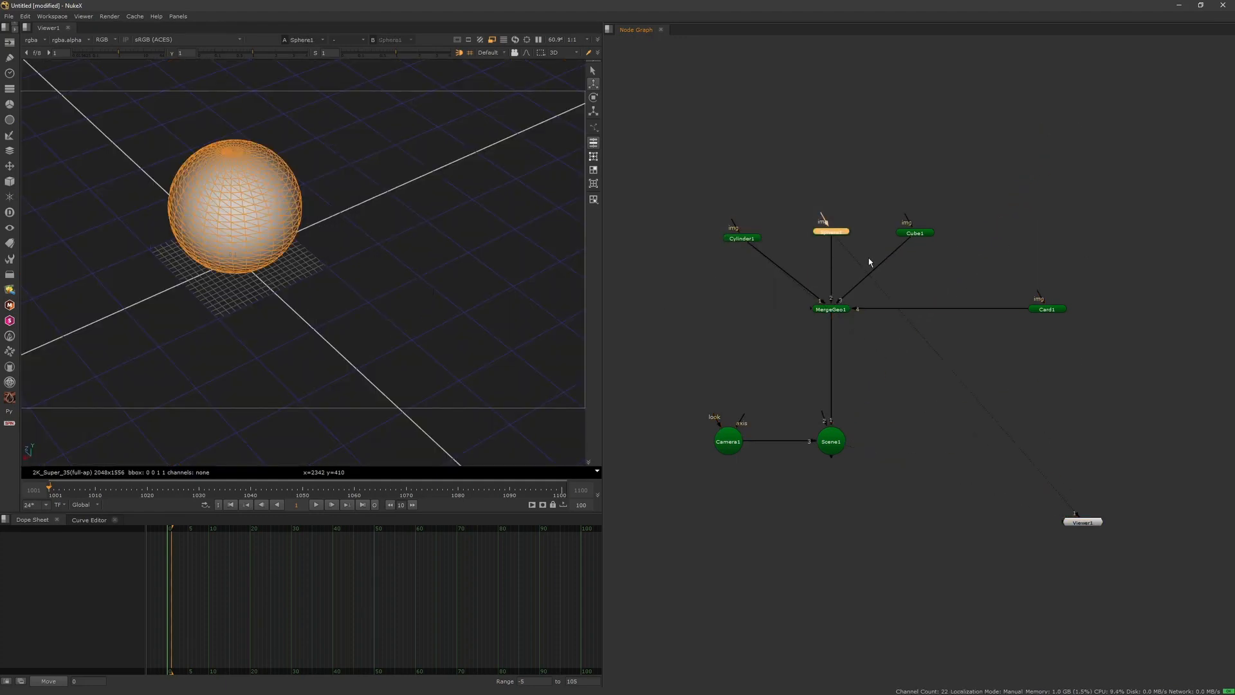
key(1)
drag(882, 207, 1116, 347)
key(1)
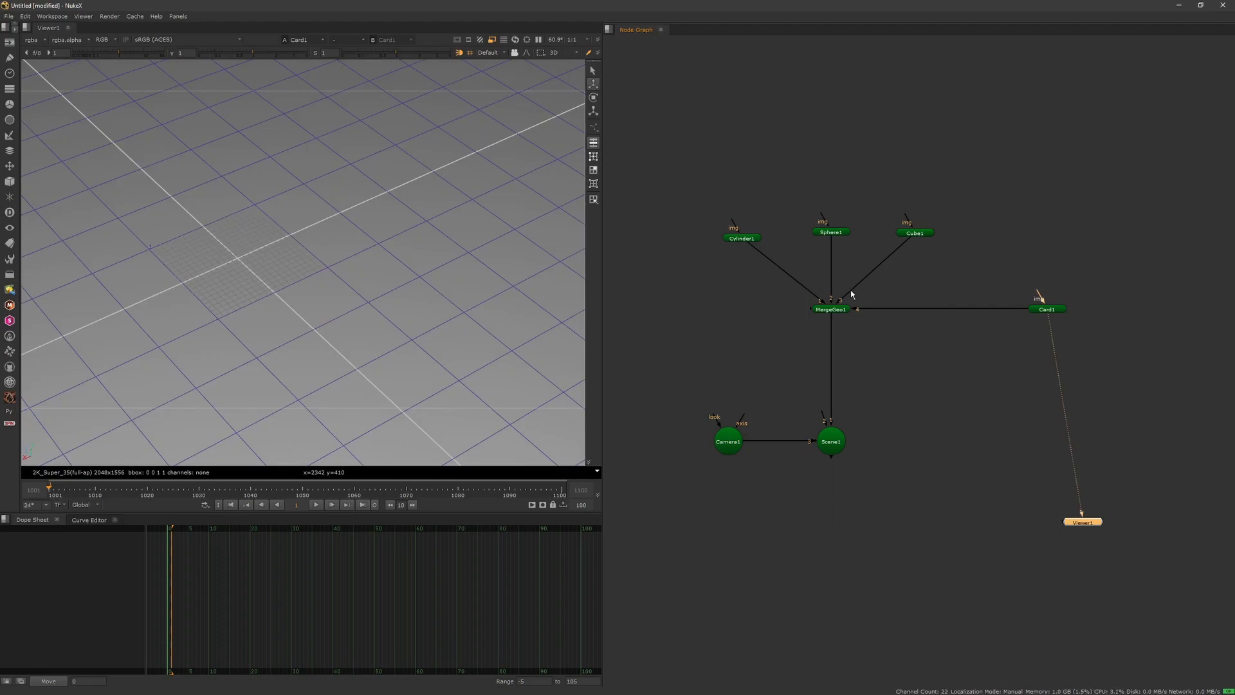
Step: Inspect the MergeGeo1, Camera1 and Scene1 nodes in the viewer, ending with Scene1 connected to it
drag(783, 359, 900, 300)
key(1)
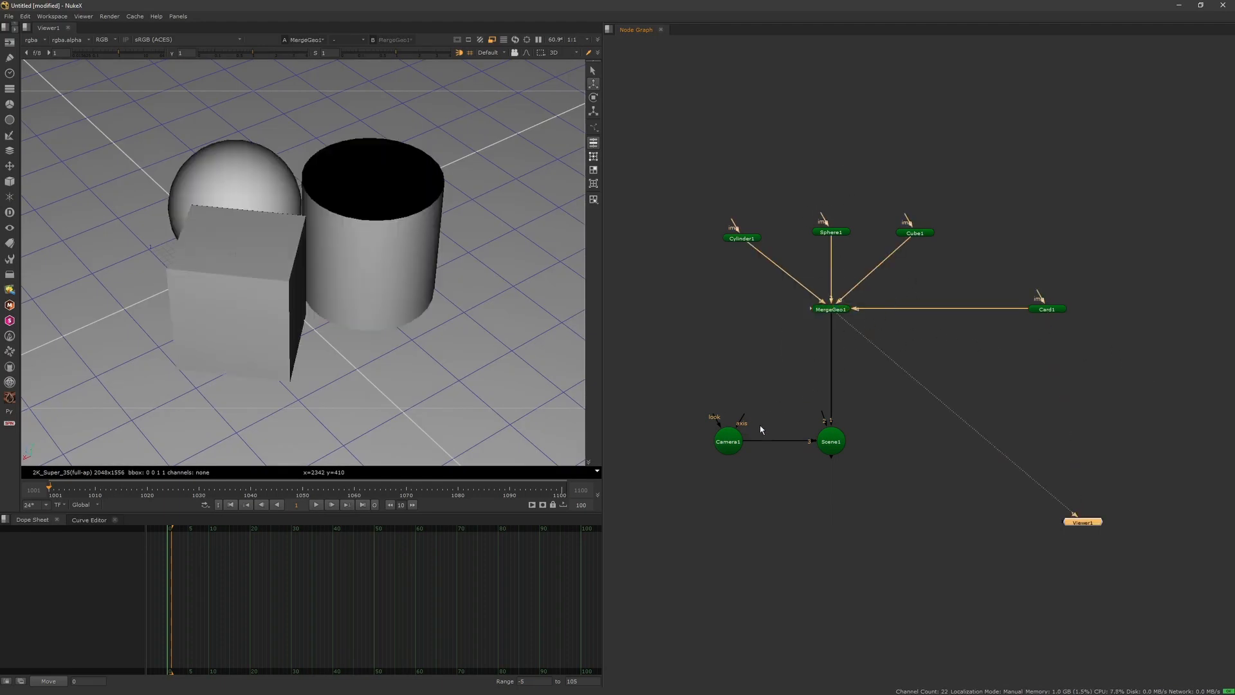
drag(799, 477, 943, 361)
key(1)
drag(883, 415, 833, 457)
key(1)
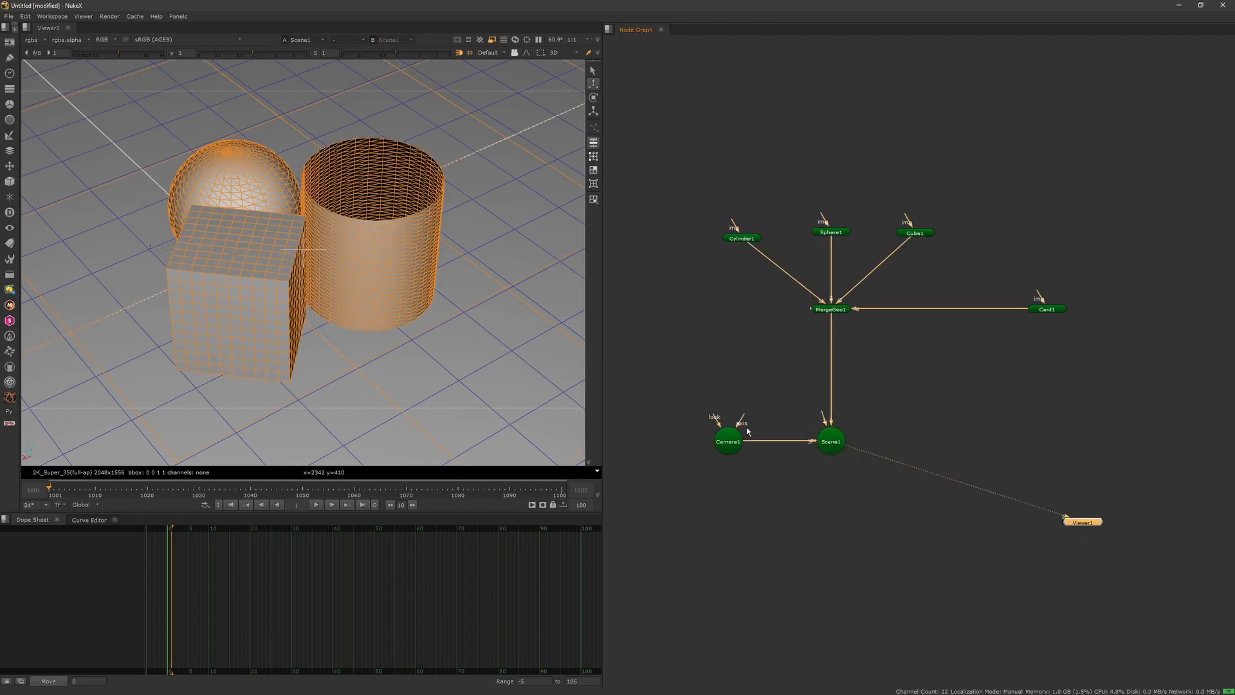
click(731, 451)
key(1)
click(841, 440)
key(1)
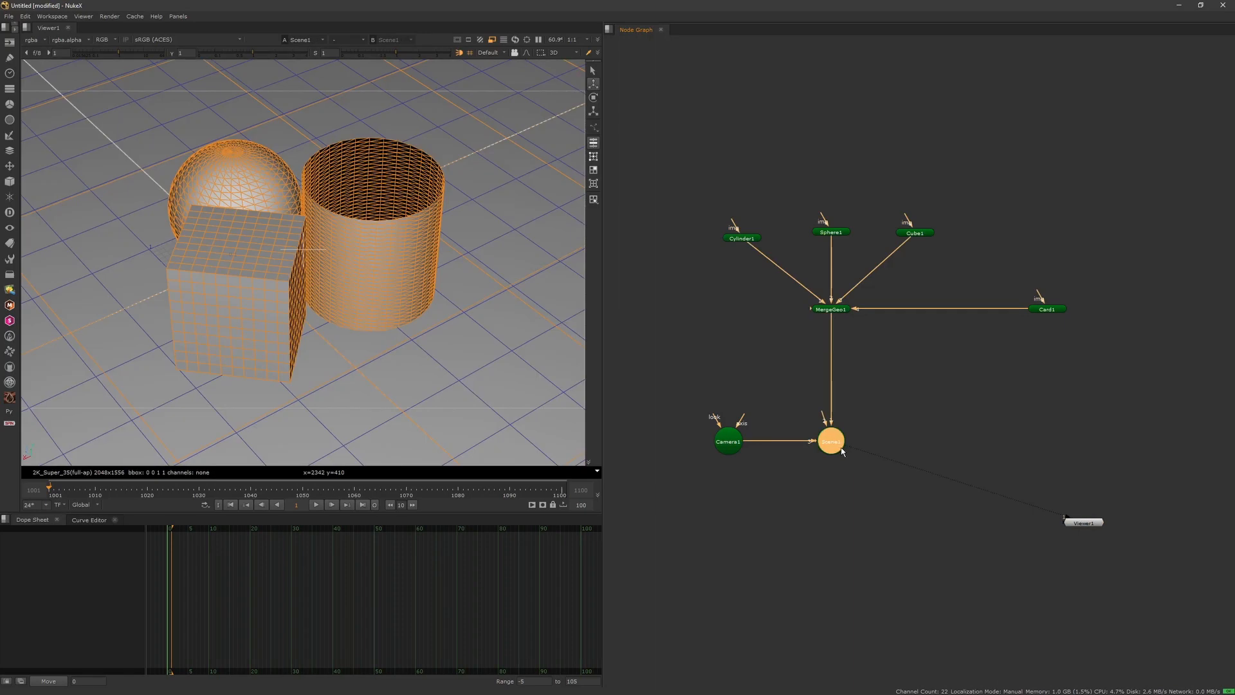
Step: Compare the Camera1 shot of Scene1 with the Default perspective view, ending on the Default view
click(495, 52)
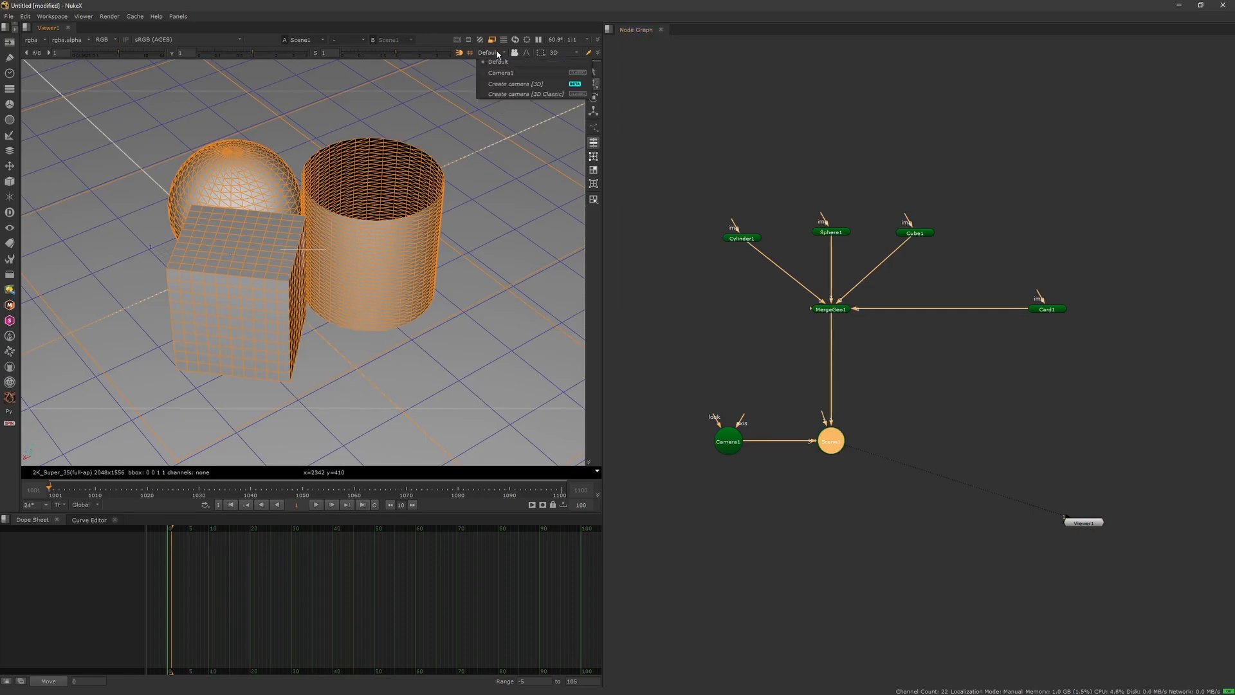
click(500, 76)
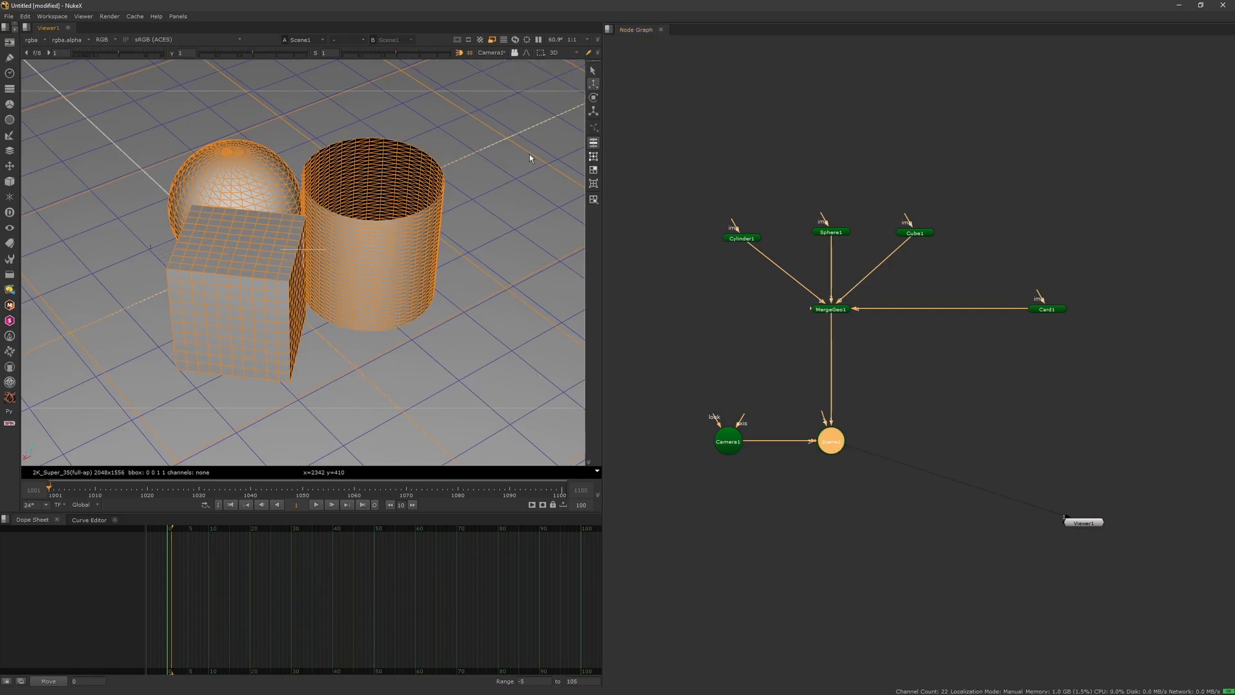
click(494, 53)
click(497, 63)
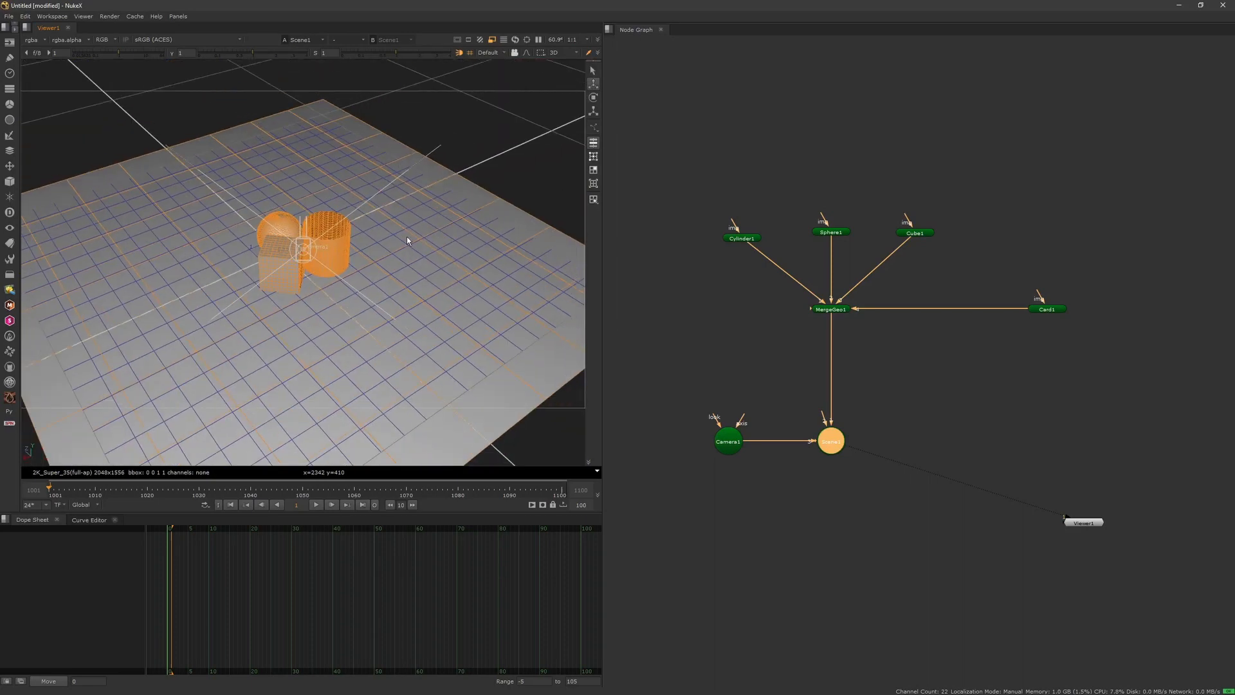
ctrl+drag(315, 248, 395, 258)
click(433, 146)
alt+drag(433, 146, 370, 122)
click(497, 53)
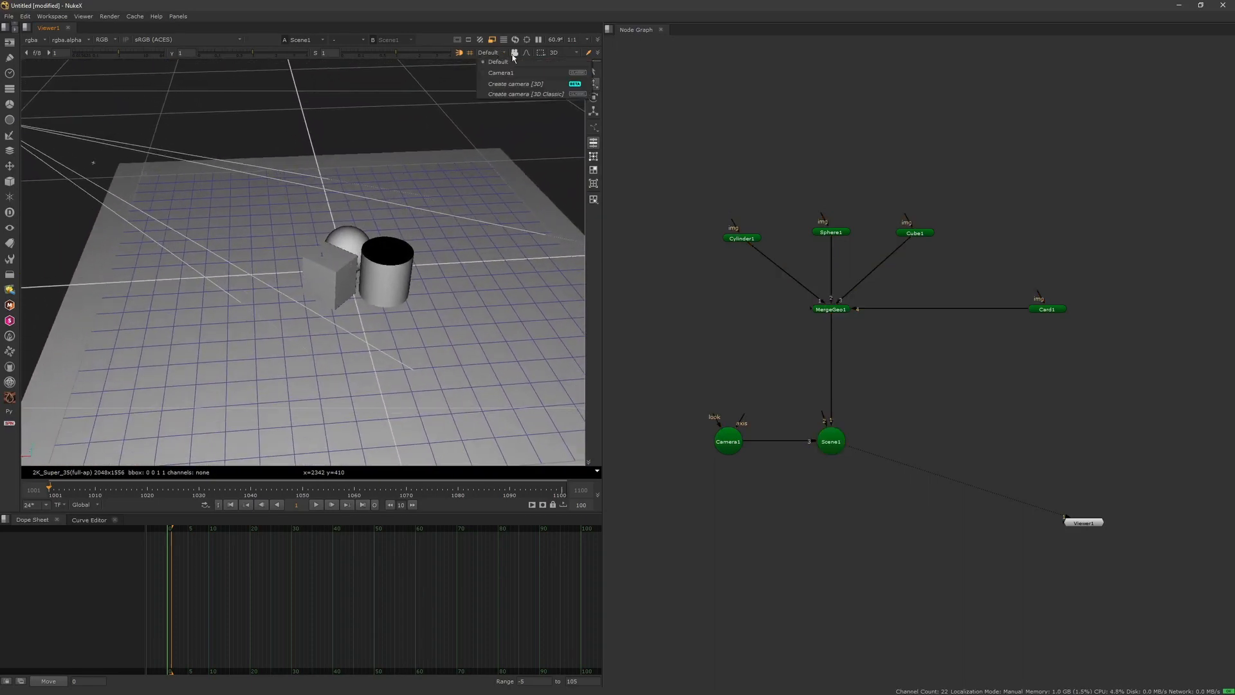
click(501, 72)
click(495, 53)
click(502, 62)
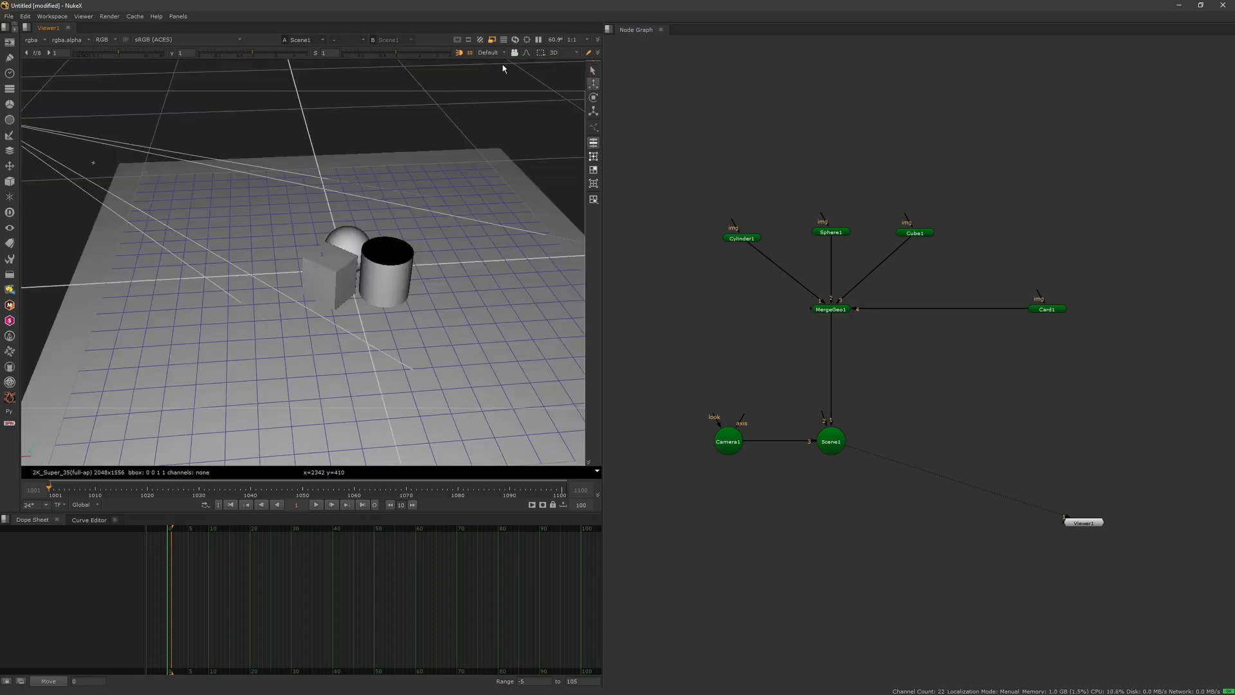
Step: Examine the cube, sphere and cylinder from several angles and distances in the Default view
scroll(389, 225, down, 3)
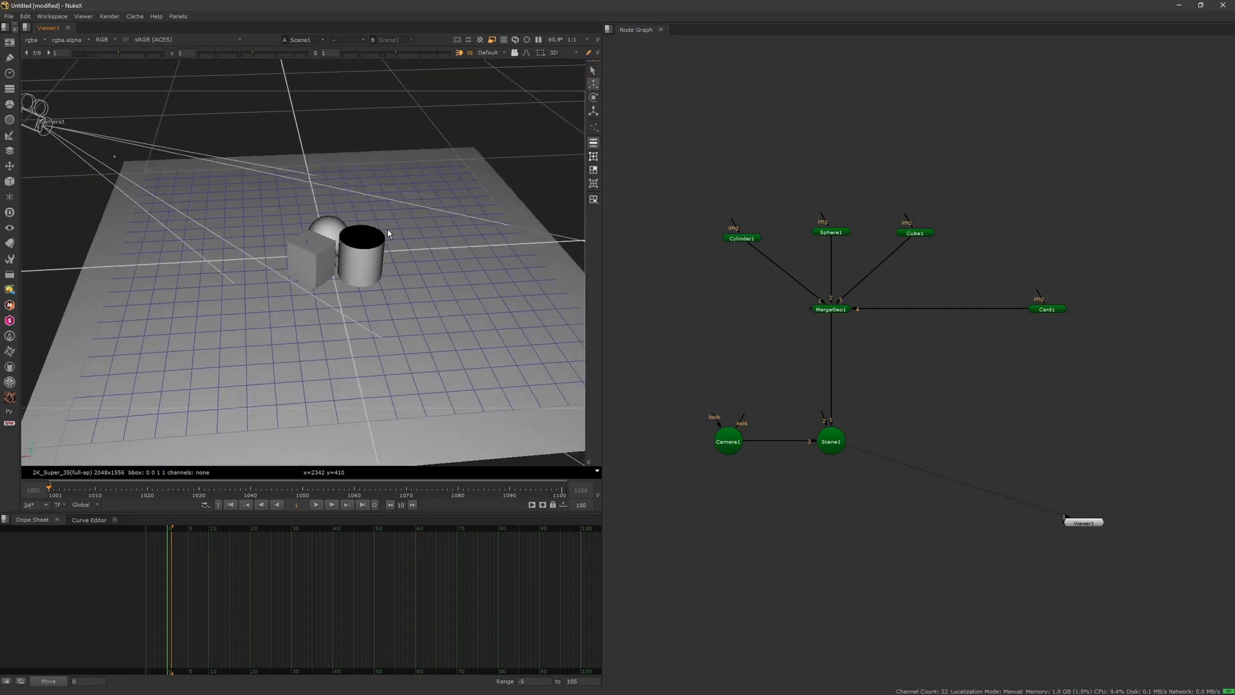
scroll(387, 247, up, 5)
alt+drag(379, 231, 365, 269)
scroll(360, 264, up, 6)
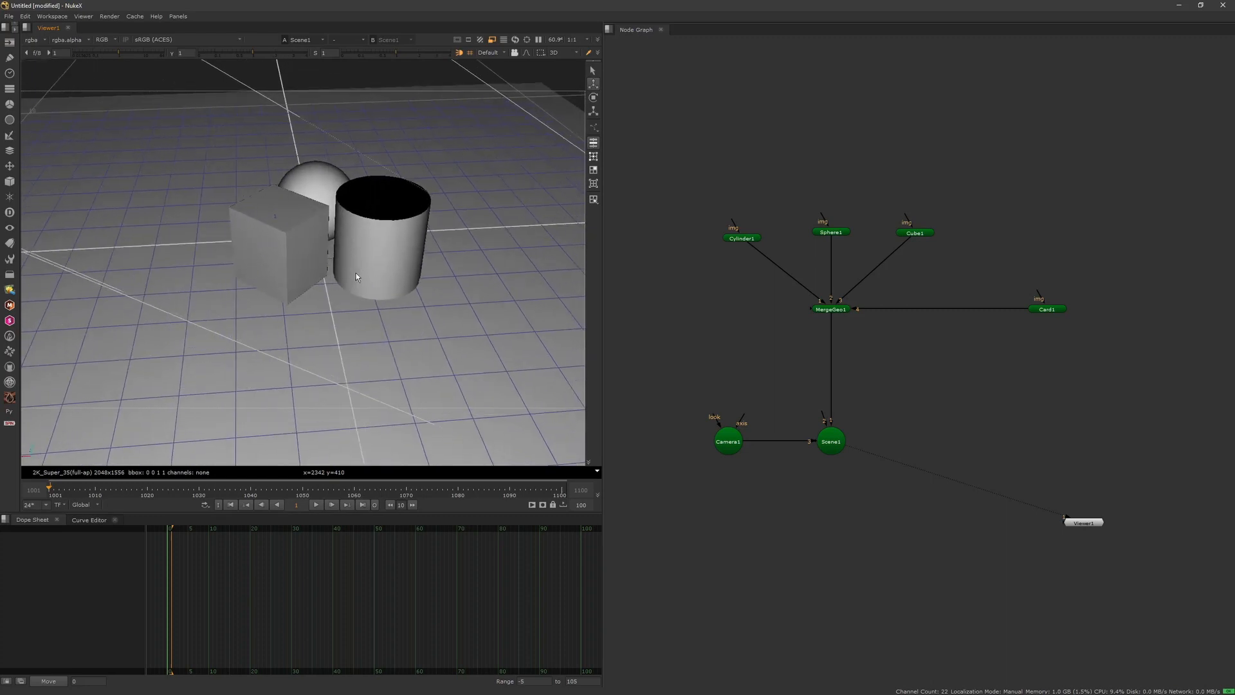
alt+right_drag(333, 273, 290, 197)
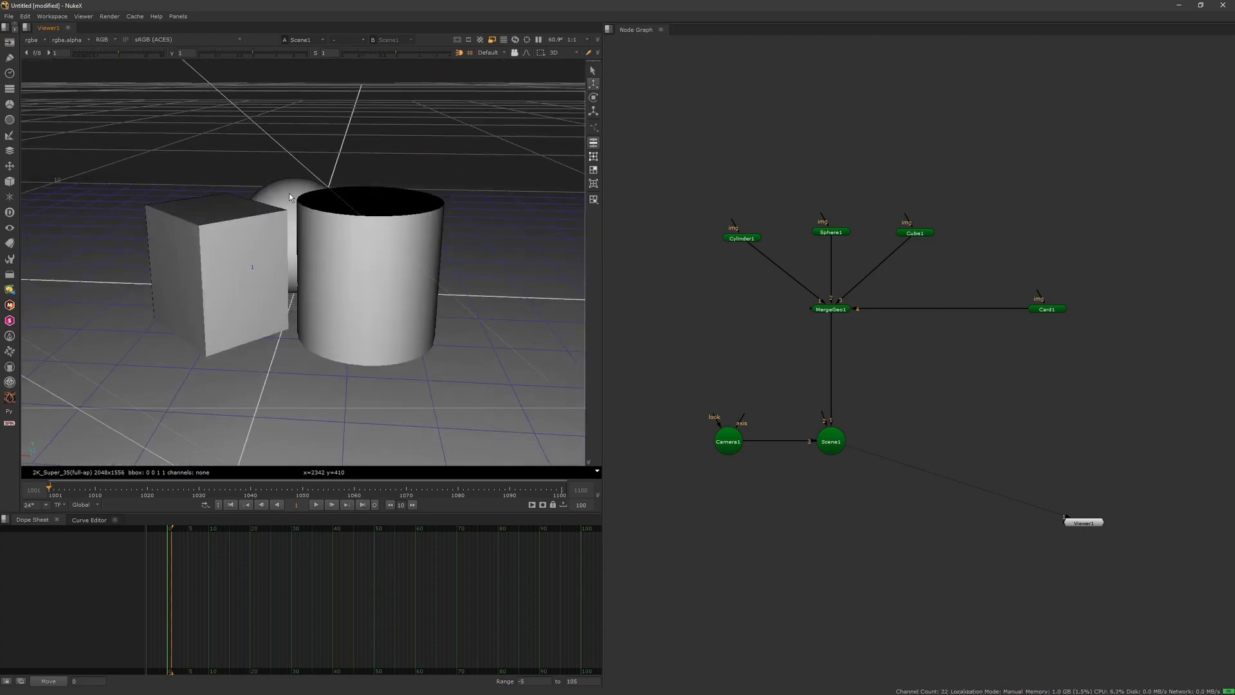
click(347, 269)
scroll(315, 260, down, 8)
scroll(333, 283, up, 8)
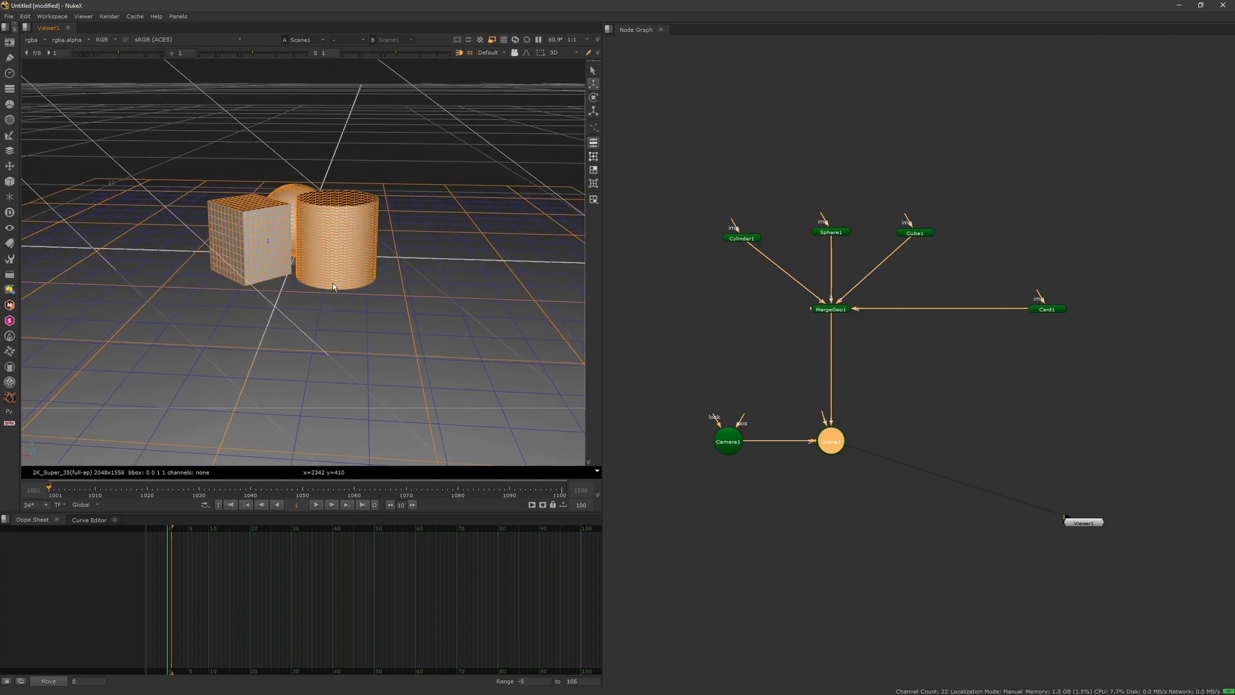
Step: Check the fixed Camera1 shot again and return the viewer to the Default view
click(493, 68)
click(489, 52)
click(498, 74)
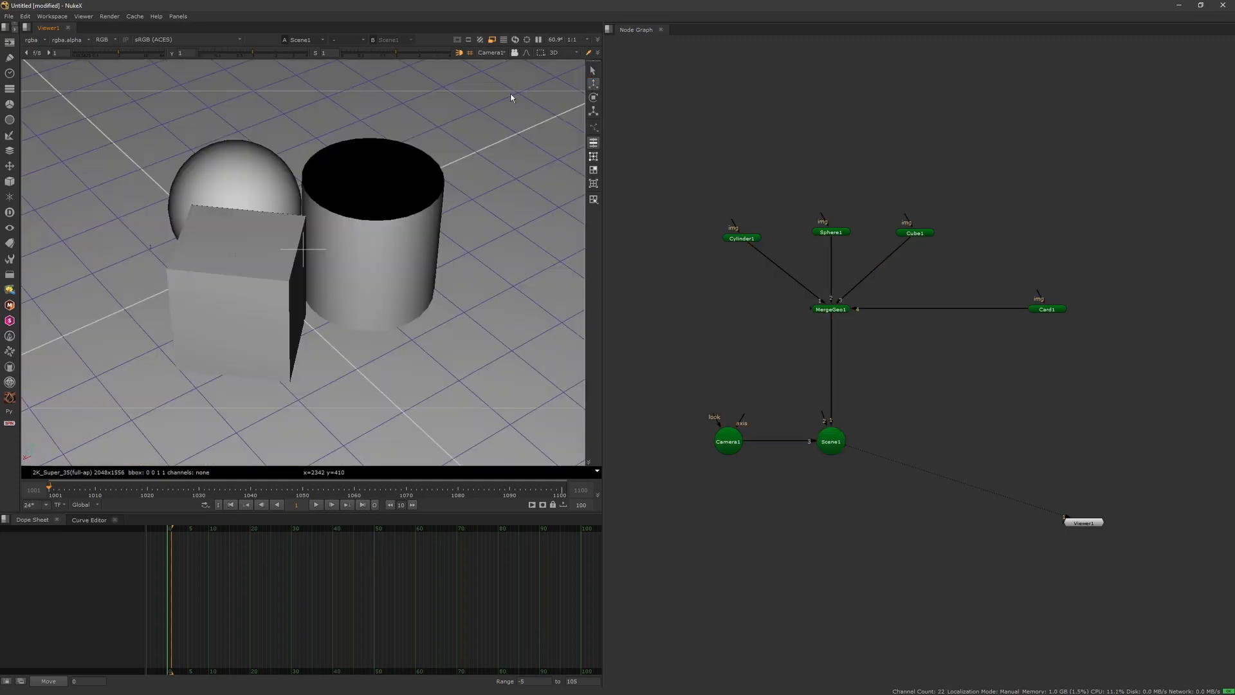
click(489, 52)
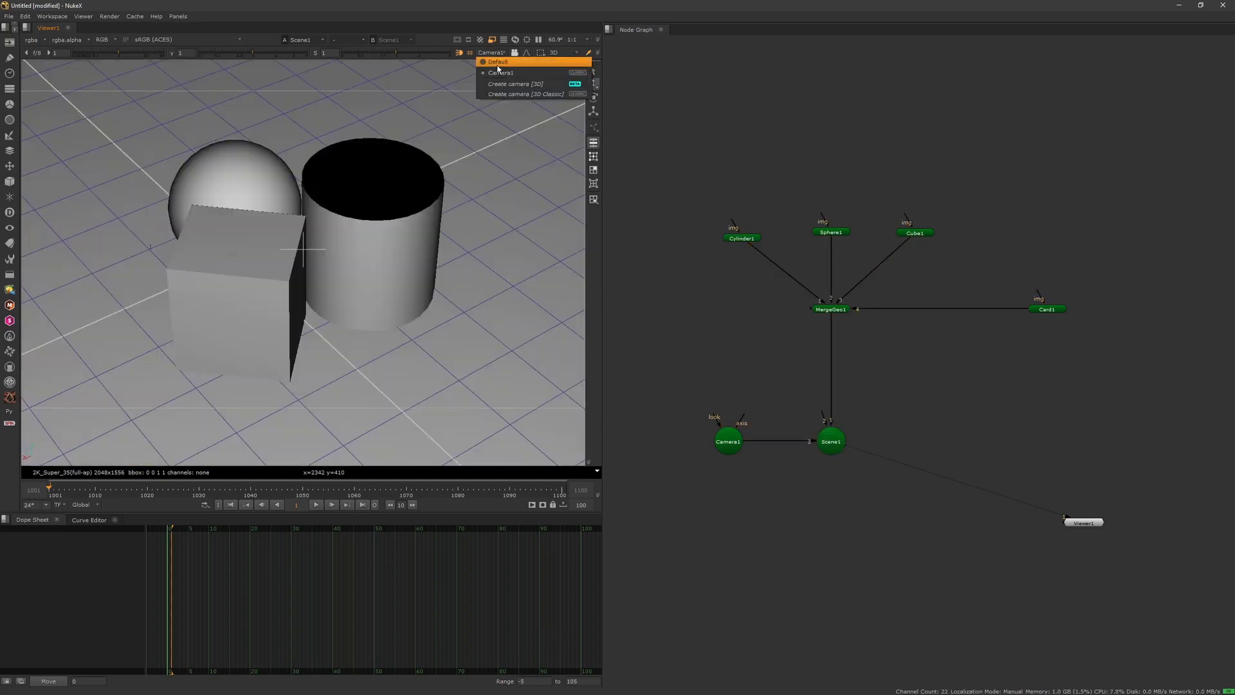
click(495, 61)
Step: Frame the three shapes from above in the Default view, create a new 3D camera from that view and dismiss its properties
scroll(412, 235, down, 5)
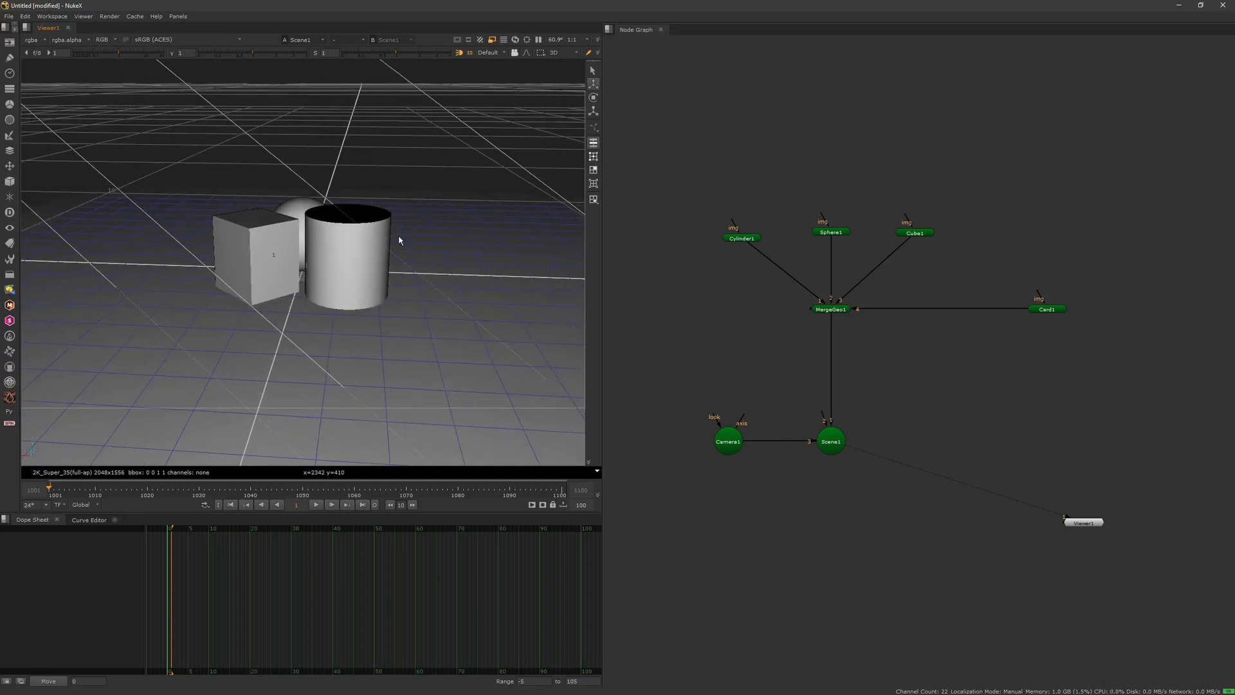
ctrl+drag(400, 238, 332, 309)
scroll(399, 268, up, 4)
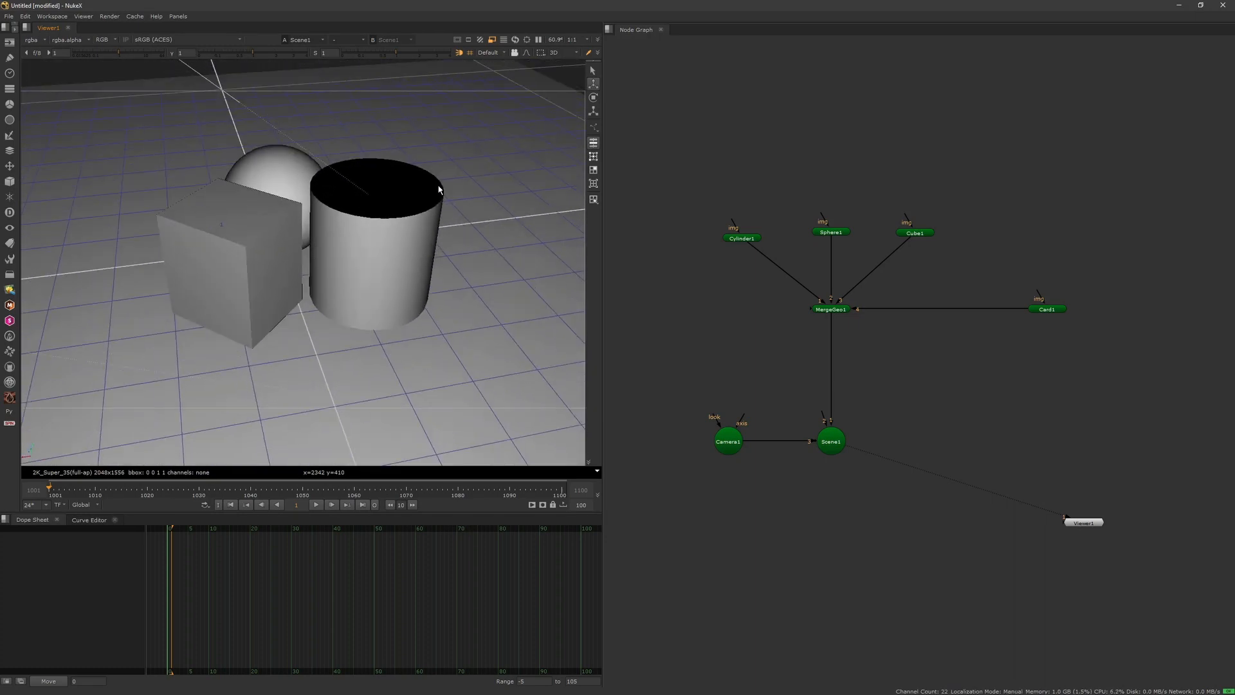
click(512, 54)
click(507, 54)
click(505, 63)
click(501, 54)
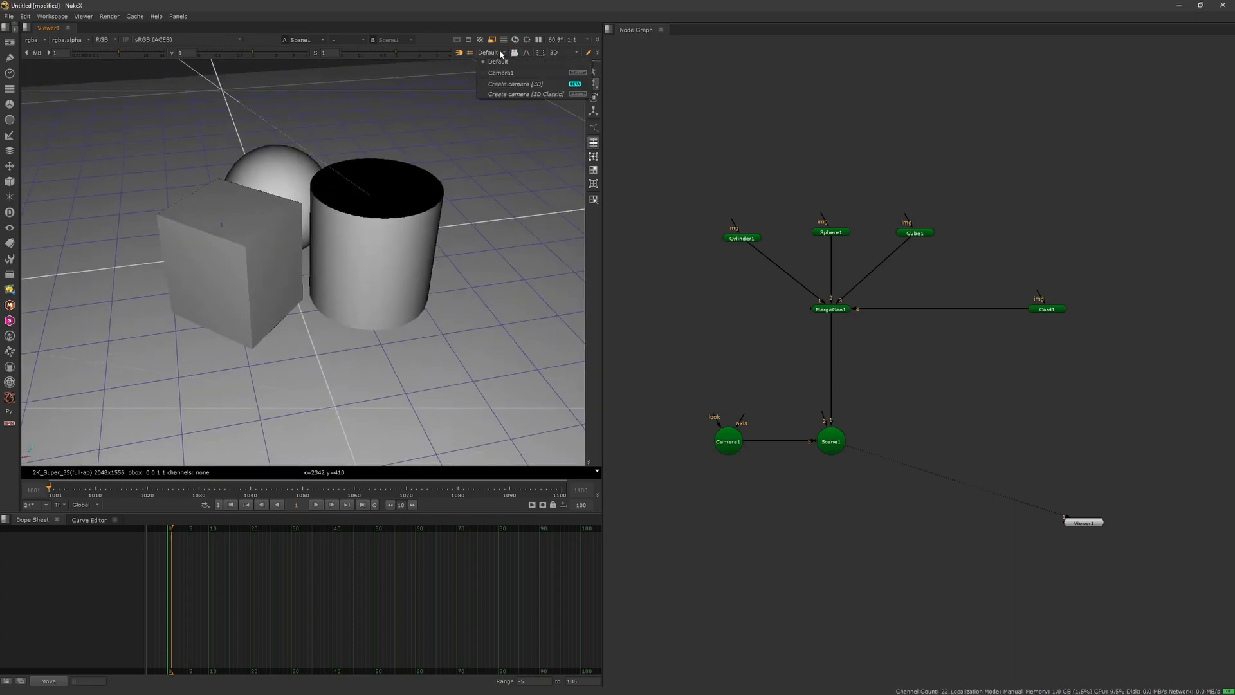
click(511, 85)
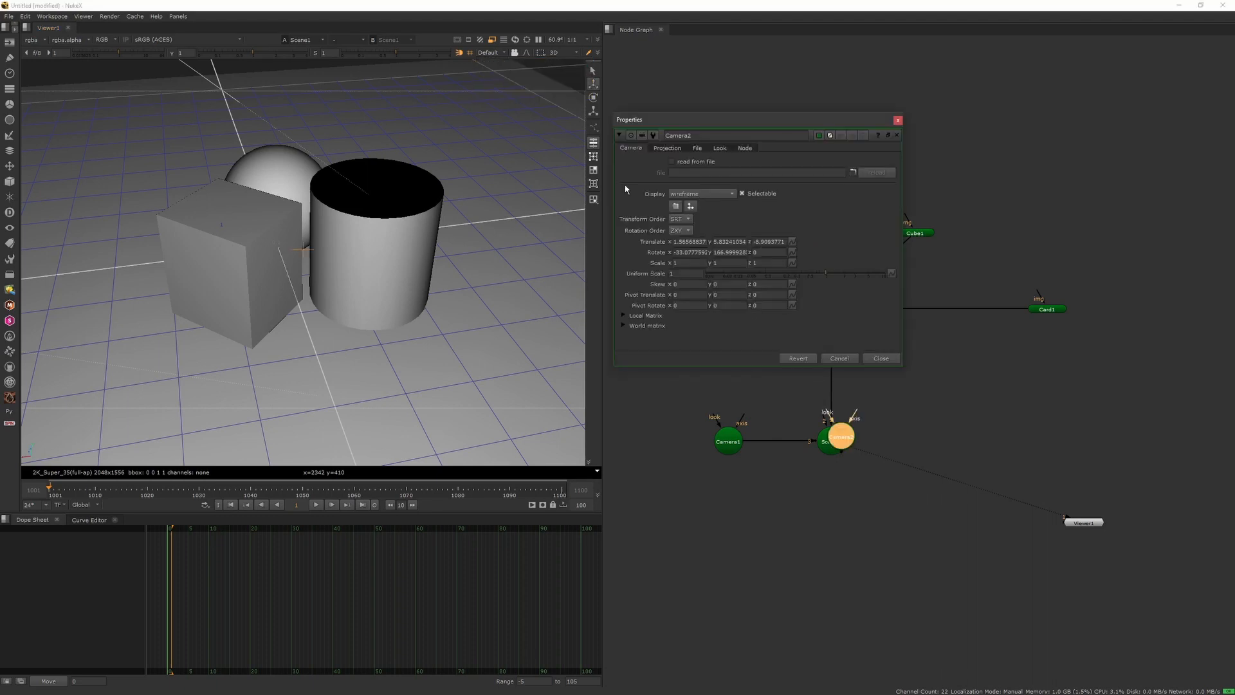
click(886, 362)
Step: Connect Camera2 to Scene1 in place of Camera1 and look through Camera2 in the viewer
mouse_move(840, 439)
mouse_down()
mouse_move(772, 363)
mouse_move(759, 367)
mouse_move(833, 444)
mouse_up()
click(831, 441)
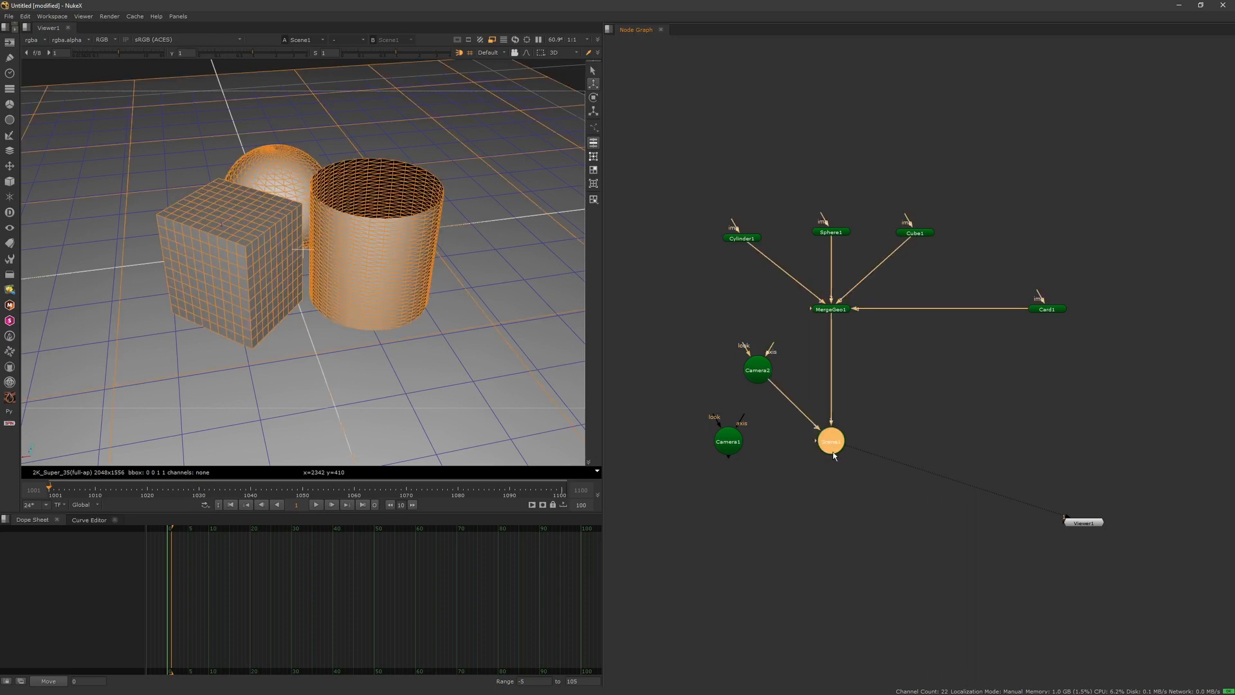
click(508, 54)
click(524, 71)
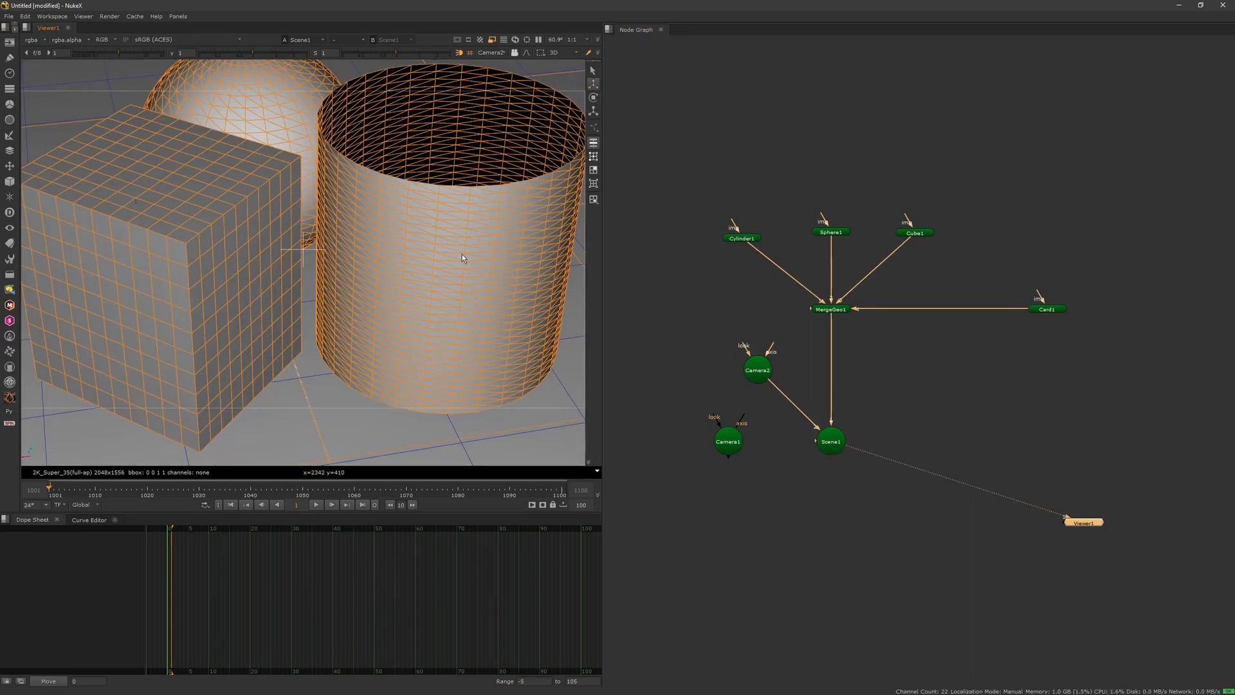
Step: Lock the viewer to Camera2, pull the camera back to translate about 3.01, 9.70, -14.56 to frame all three shapes, and unlock it
click(513, 53)
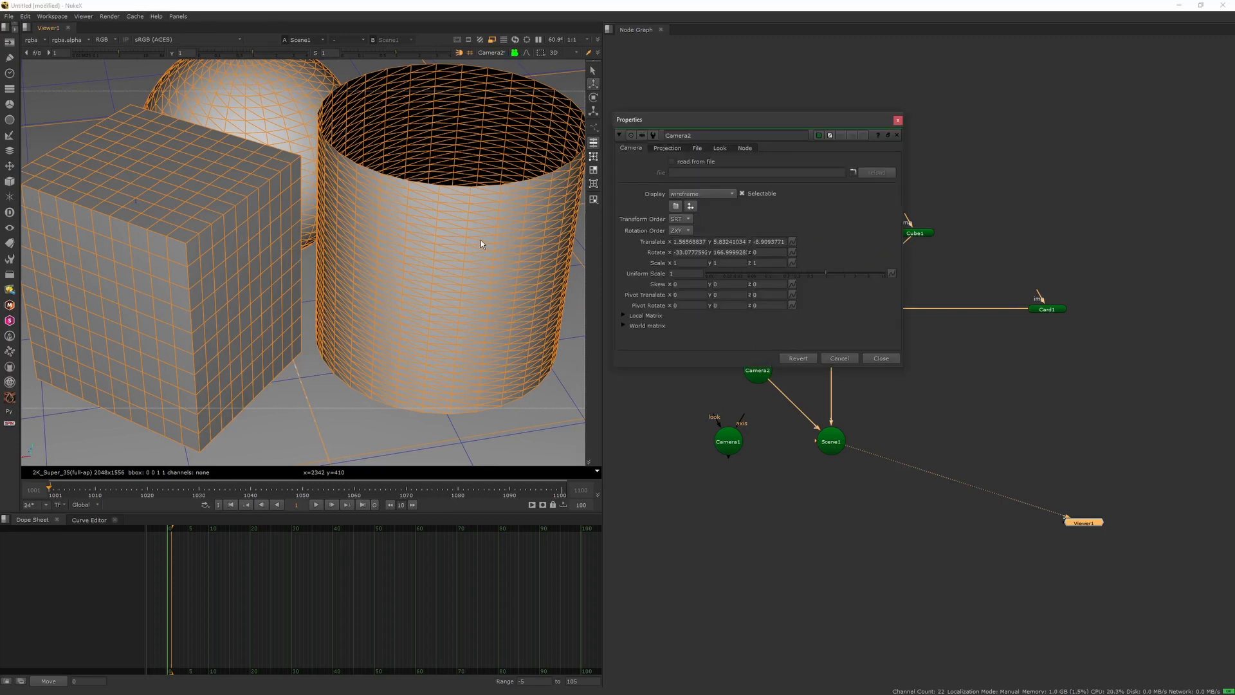
alt+middle_drag(480, 240, 427, 263)
alt+drag(427, 263, 434, 265)
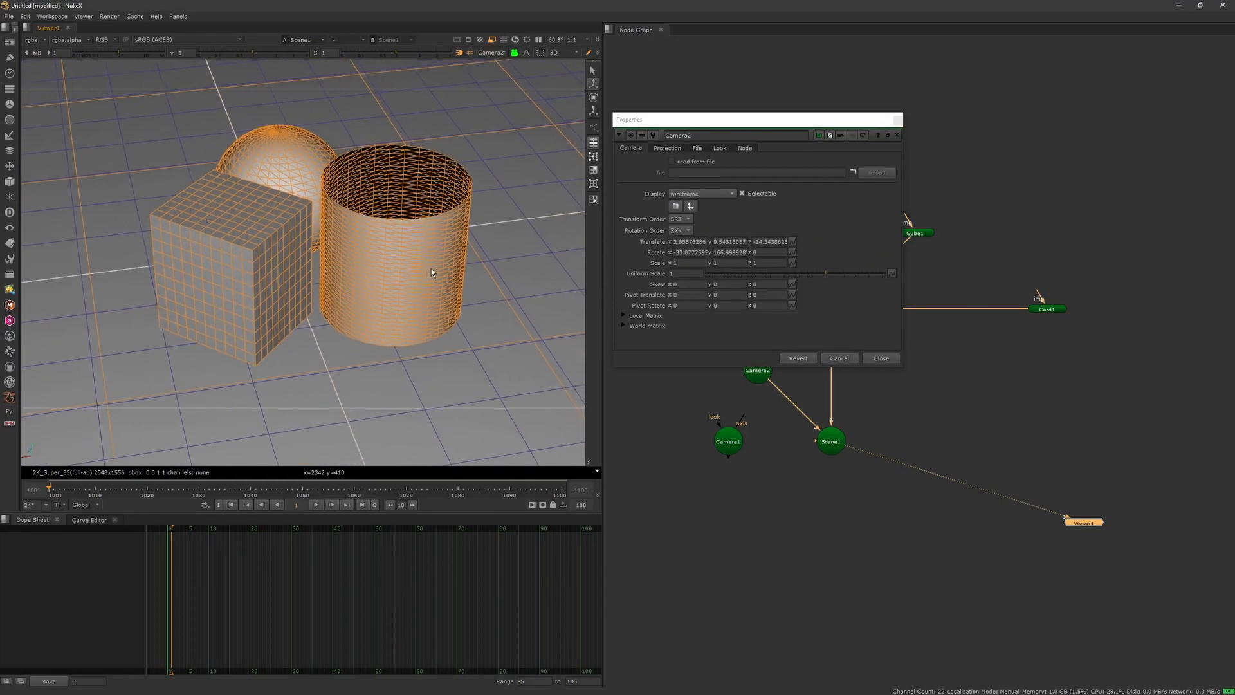
scroll(431, 268, down, 1)
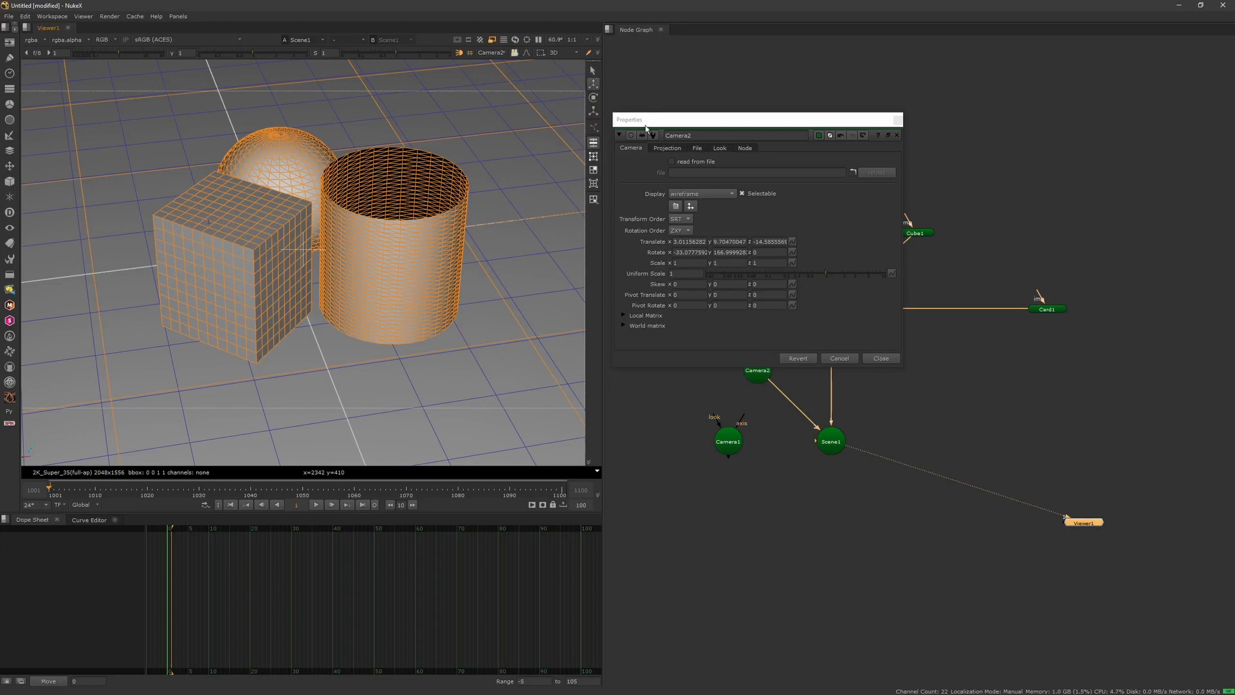
click(898, 121)
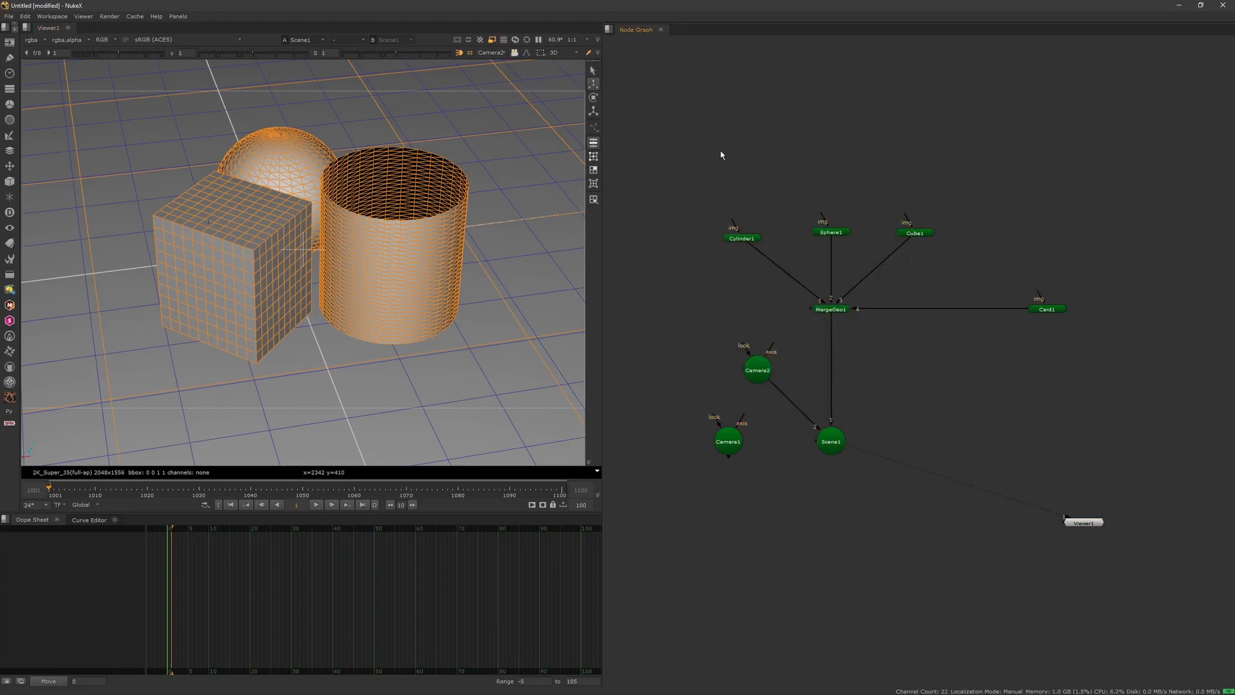
Step: Compare a freely orbited Default view with the Camera2 shot, ending with the viewer looking through Camera2
click(499, 57)
click(505, 72)
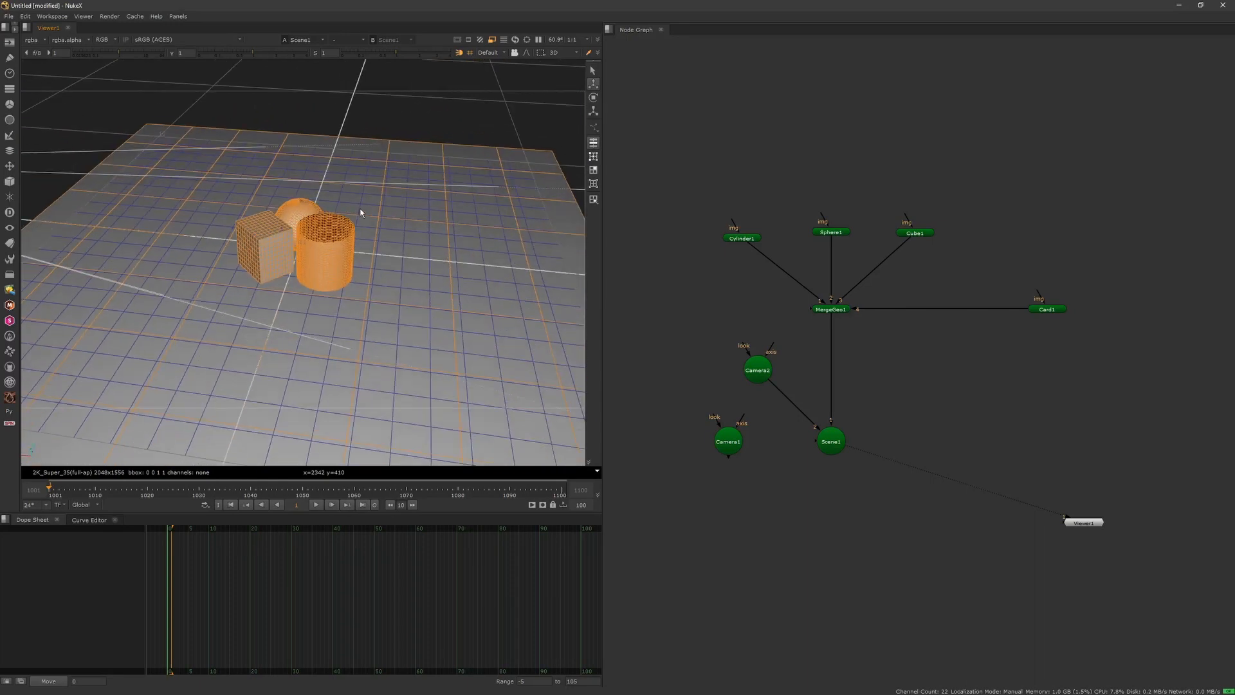
ctrl+drag(361, 213, 364, 260)
scroll(364, 260, up, 5)
ctrl+drag(414, 223, 527, 122)
click(525, 78)
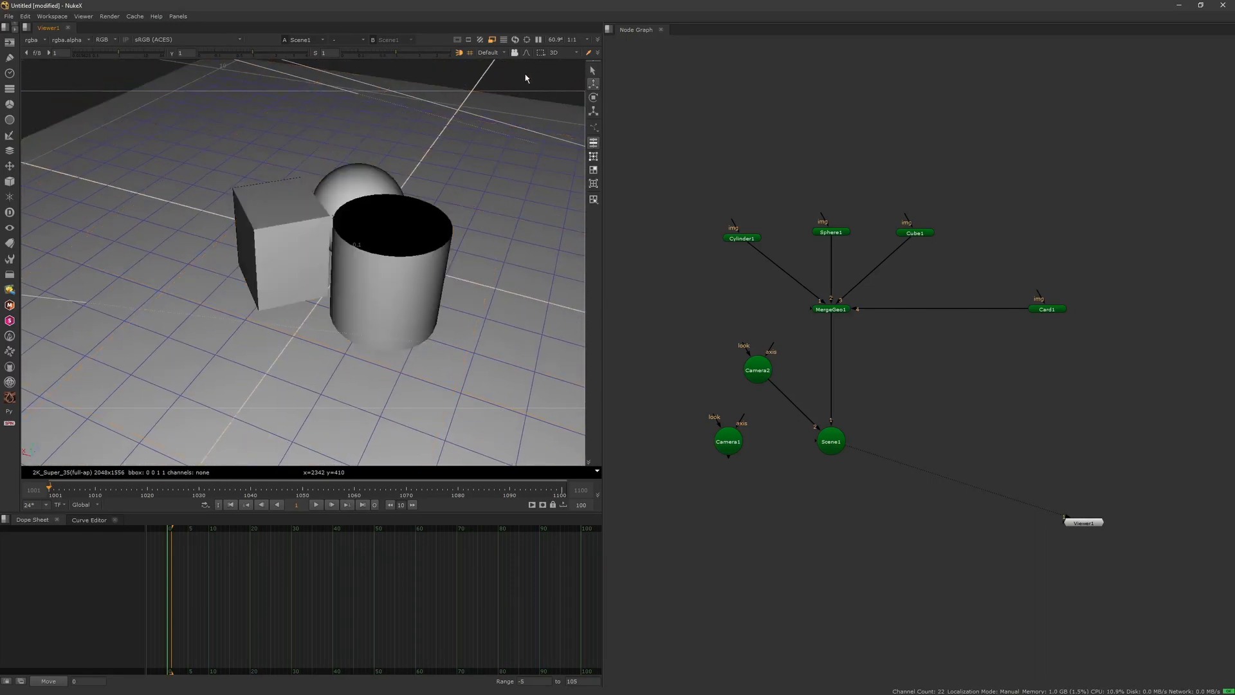
click(499, 53)
click(510, 86)
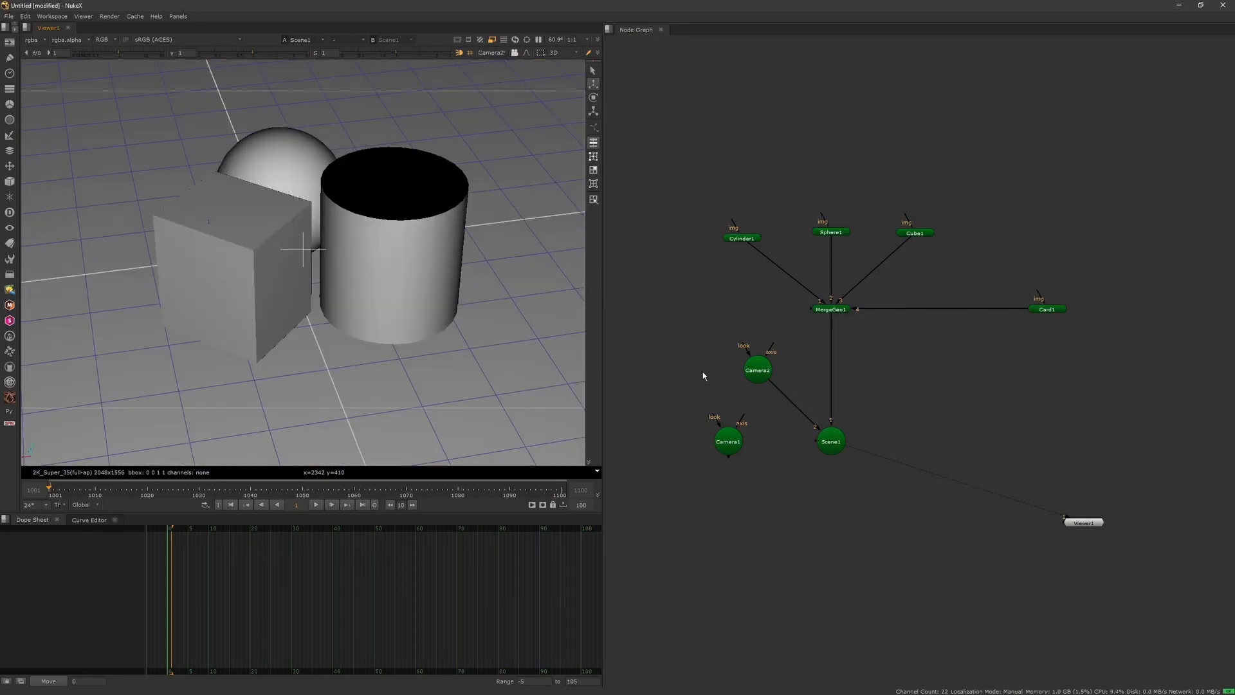
Step: Remove the unused Camera1 node and place Camera2 level with Scene1 on its left
drag(749, 367, 759, 439)
click(773, 481)
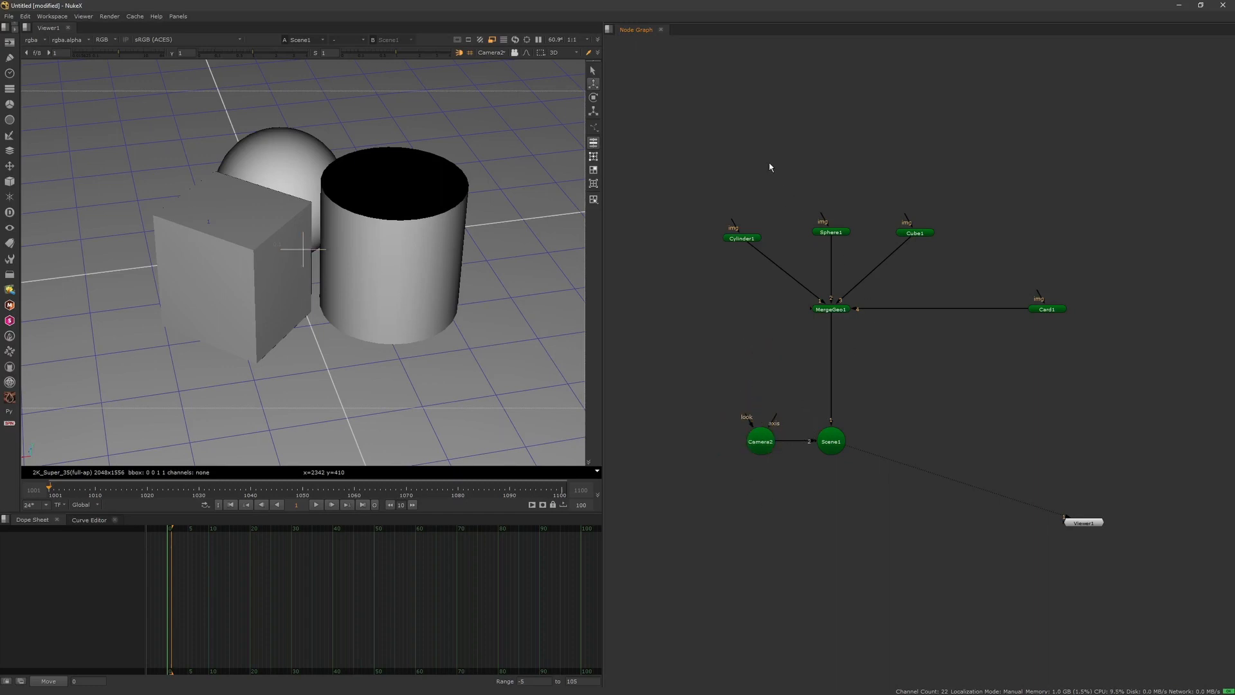
Step: Add a Constant node above Cylinder1 and connect it to the cylinder's img input
key(Tab)
text(cons)
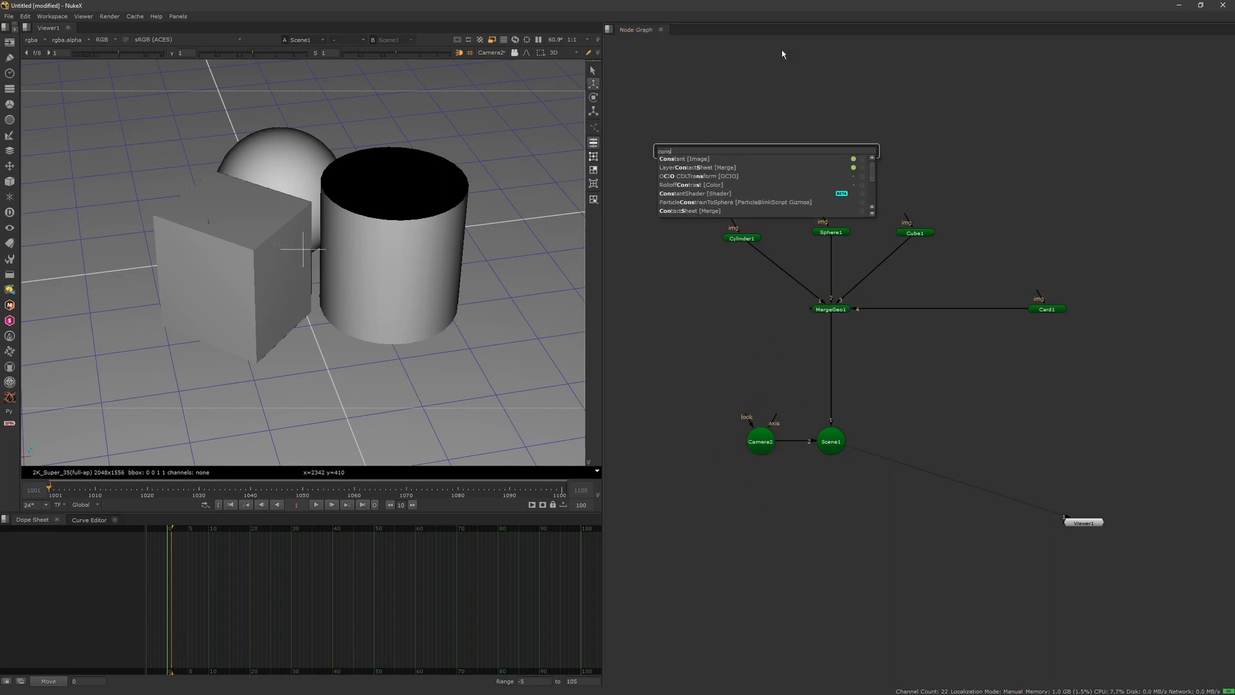
click(691, 159)
click(736, 105)
click(733, 218)
drag(770, 166, 747, 178)
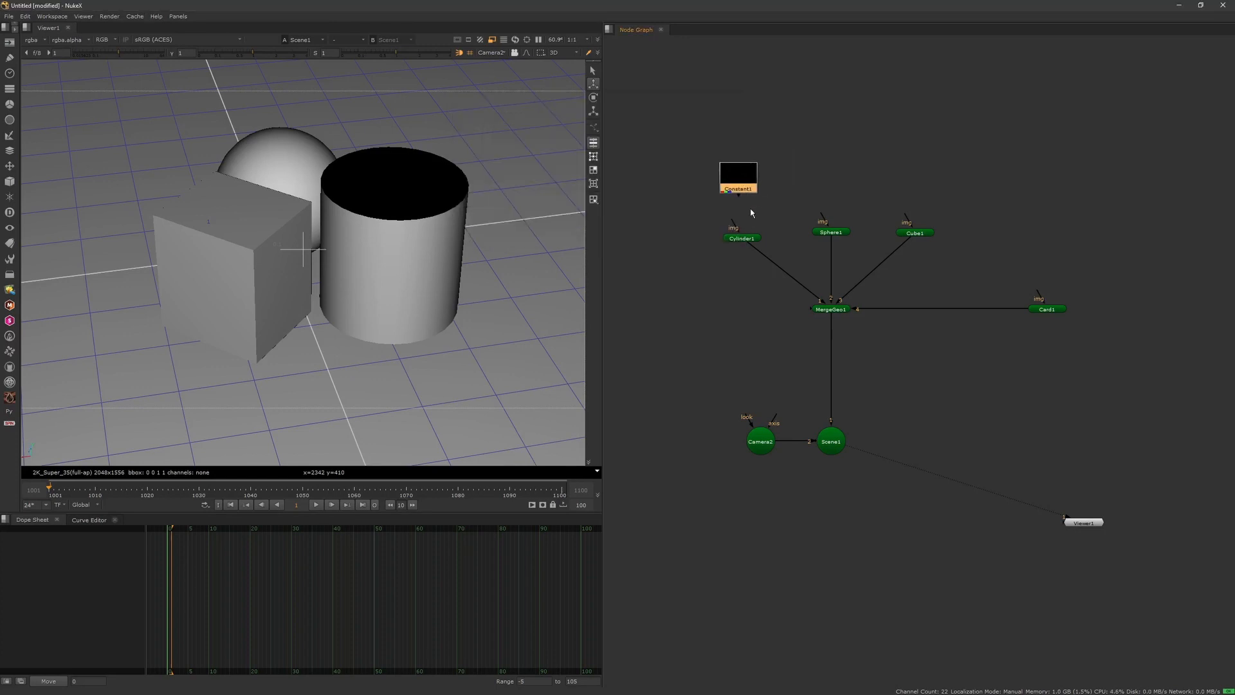
drag(734, 221, 742, 191)
Step: Set Constant1's color to pure red (1, 0, 0) and close its properties
double_click(752, 195)
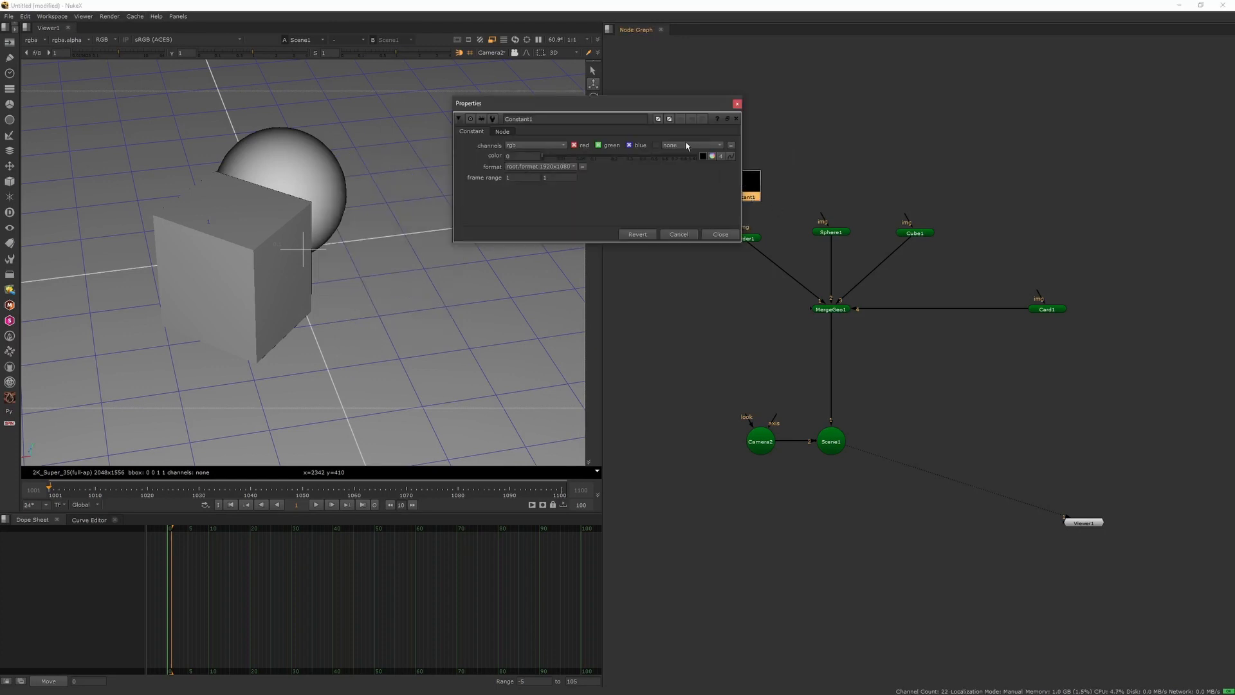
click(713, 156)
click(788, 365)
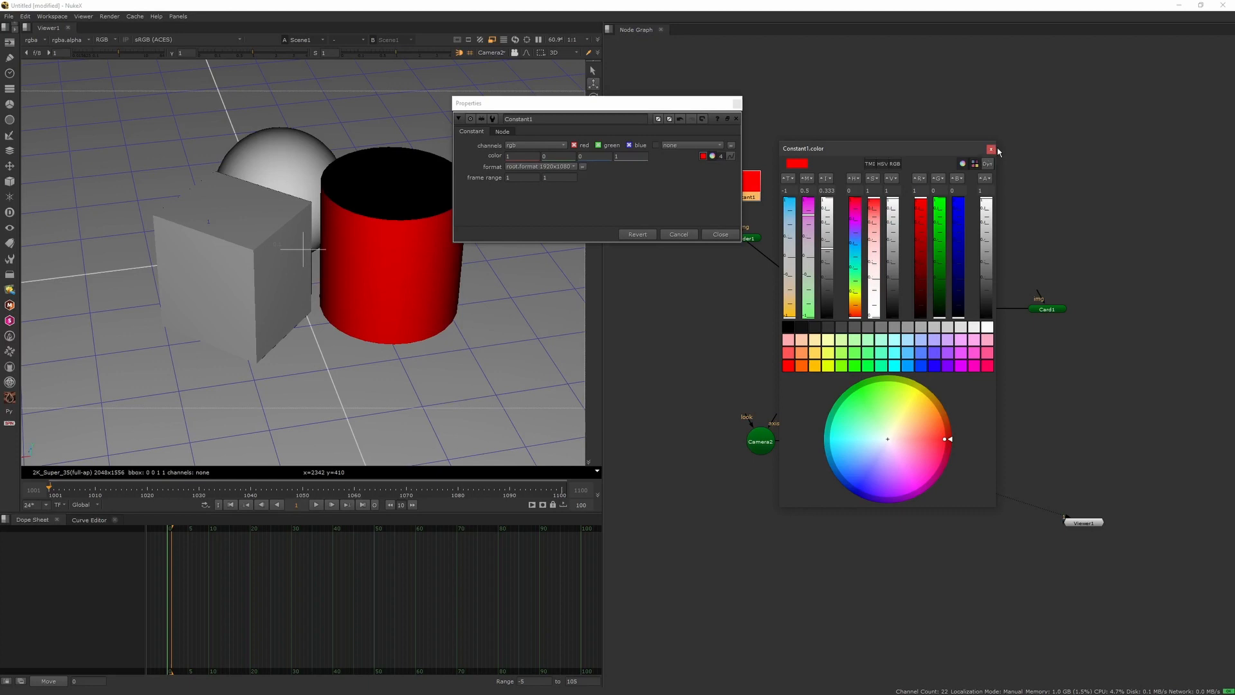
click(736, 104)
Step: Duplicate the red Constant1 node, connect the copy to Sphere1's img input and place it above the sphere
click(745, 189)
key(ctrl+c)
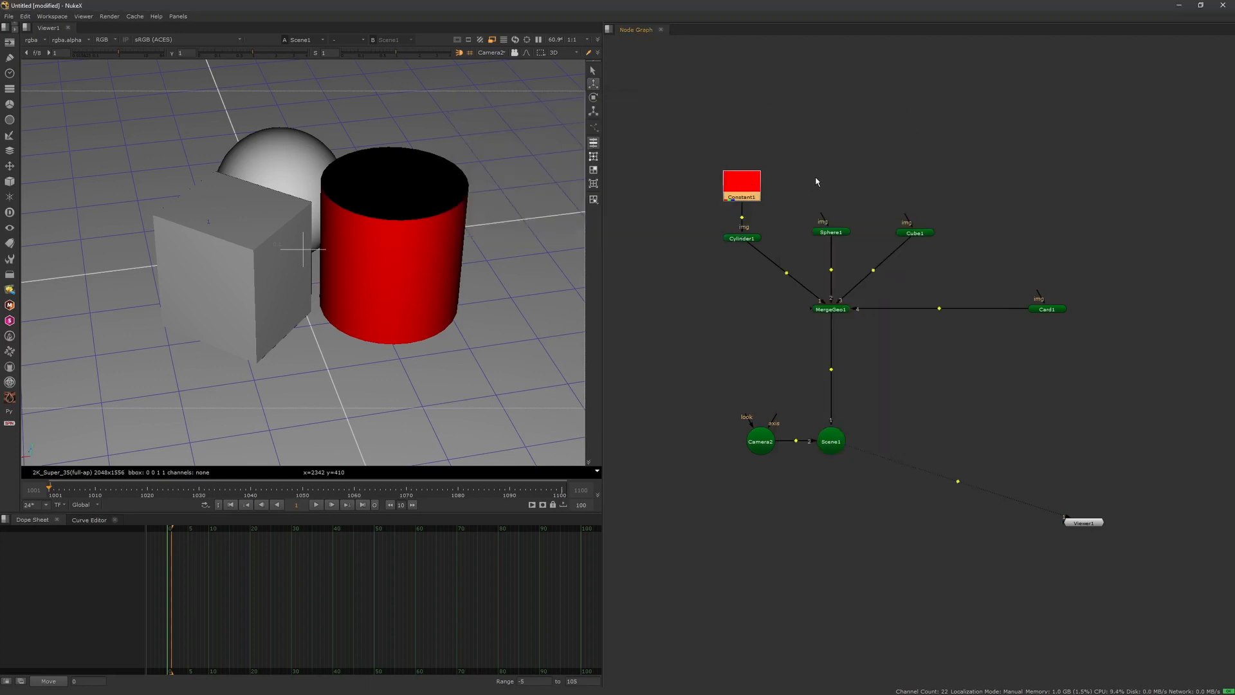
click(830, 173)
key(ctrl+v)
drag(824, 221, 832, 175)
drag(836, 174, 840, 200)
click(843, 235)
double_click(843, 235)
click(900, 214)
Step: Set Constant2's color to cyan (0, 1, 1) and close its properties
double_click(840, 200)
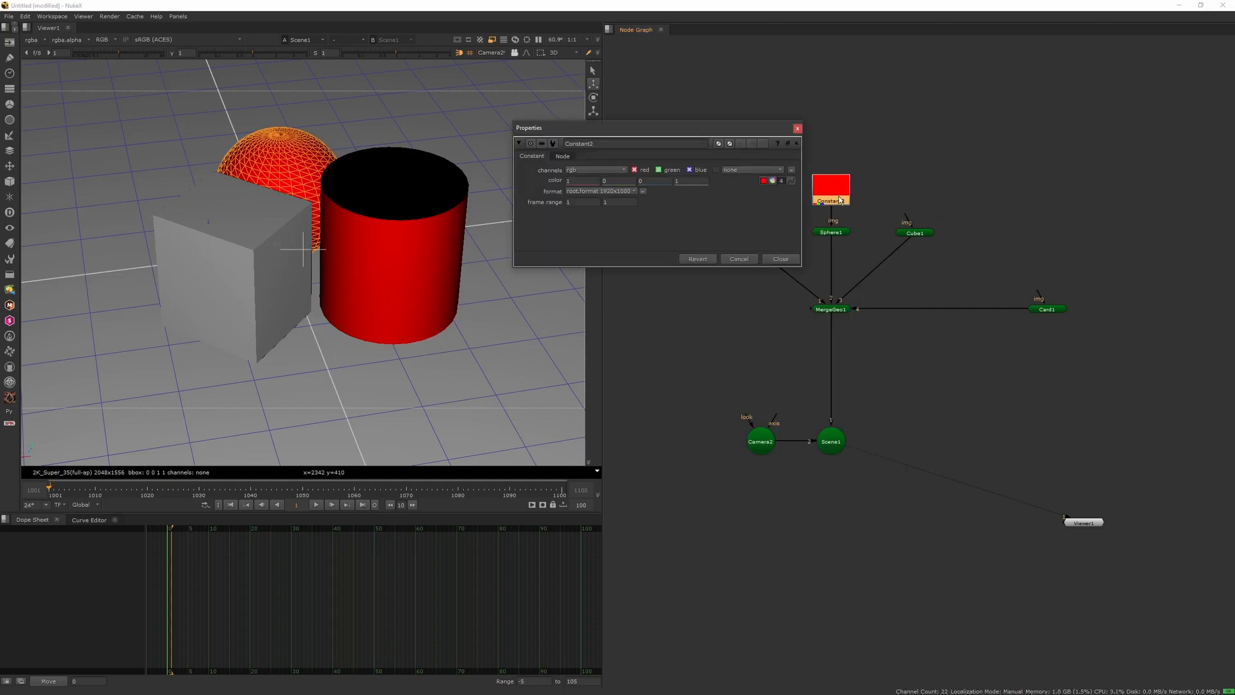
click(773, 181)
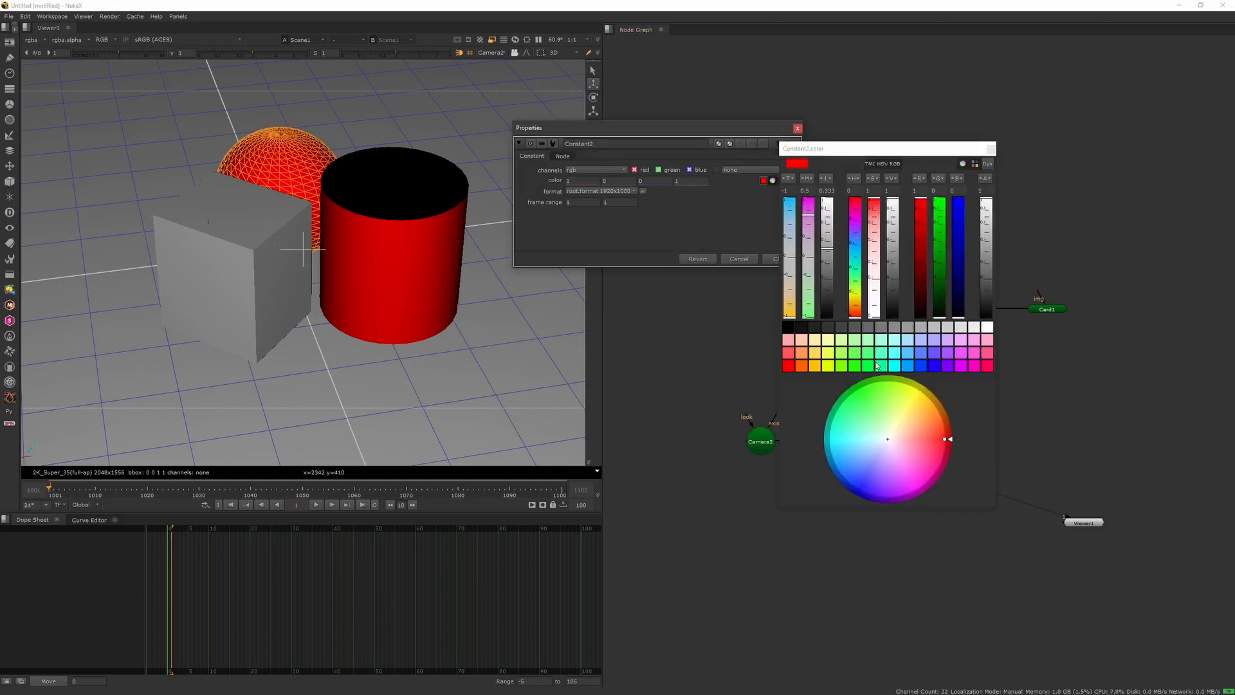
click(894, 365)
click(991, 150)
click(798, 128)
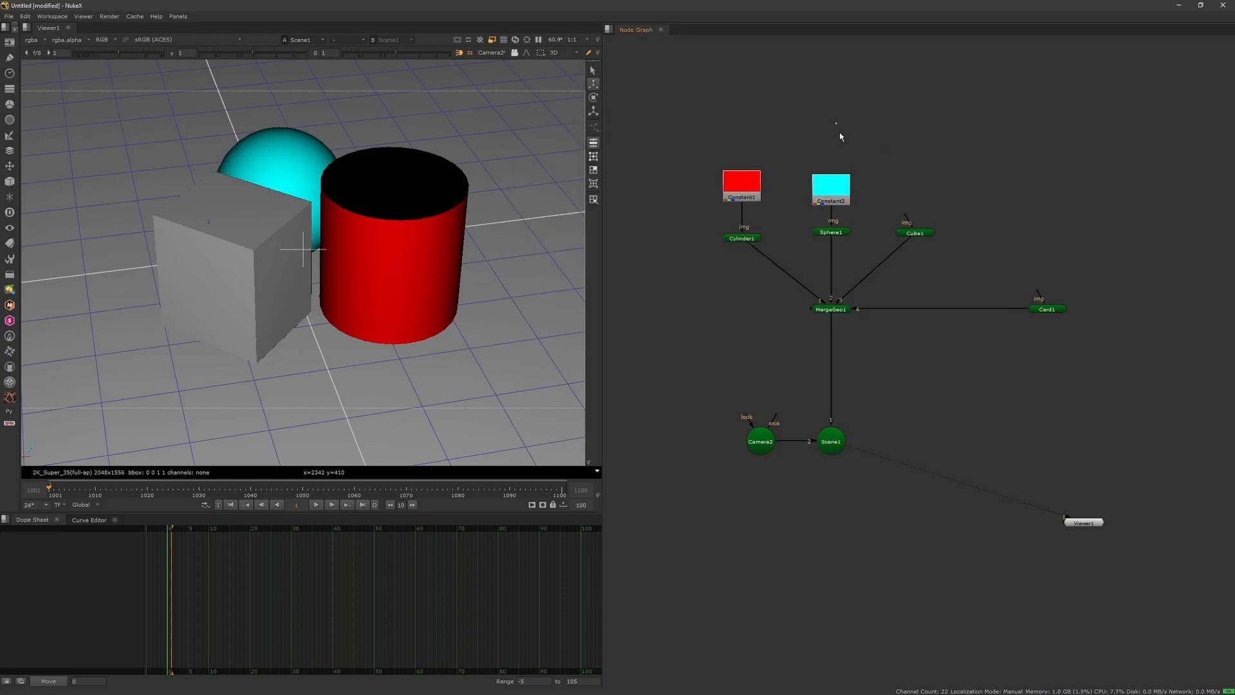
Step: Paste another Constant node above Cube1 and connect it to the cube's img input
key(ctrl+v)
drag(906, 217, 932, 180)
drag(926, 176, 906, 194)
Step: Set Constant3's color to yellow (about 0.875, 1, 0) and close its properties
double_click(906, 193)
click(856, 174)
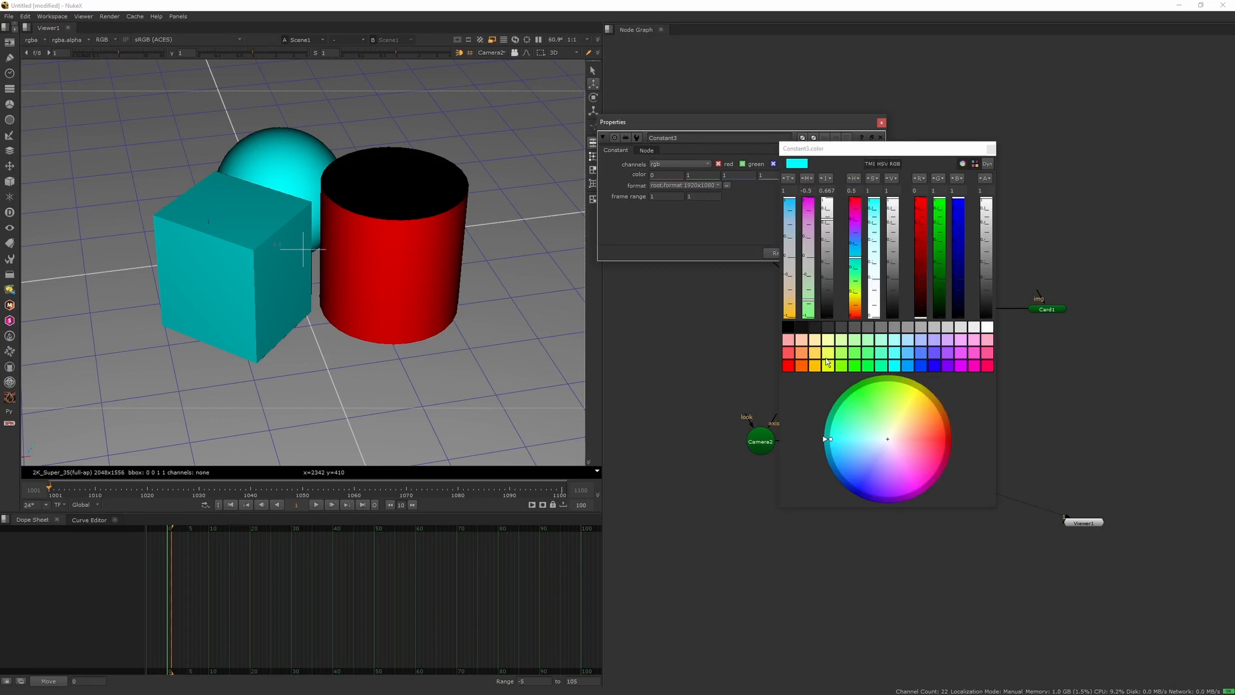
click(840, 362)
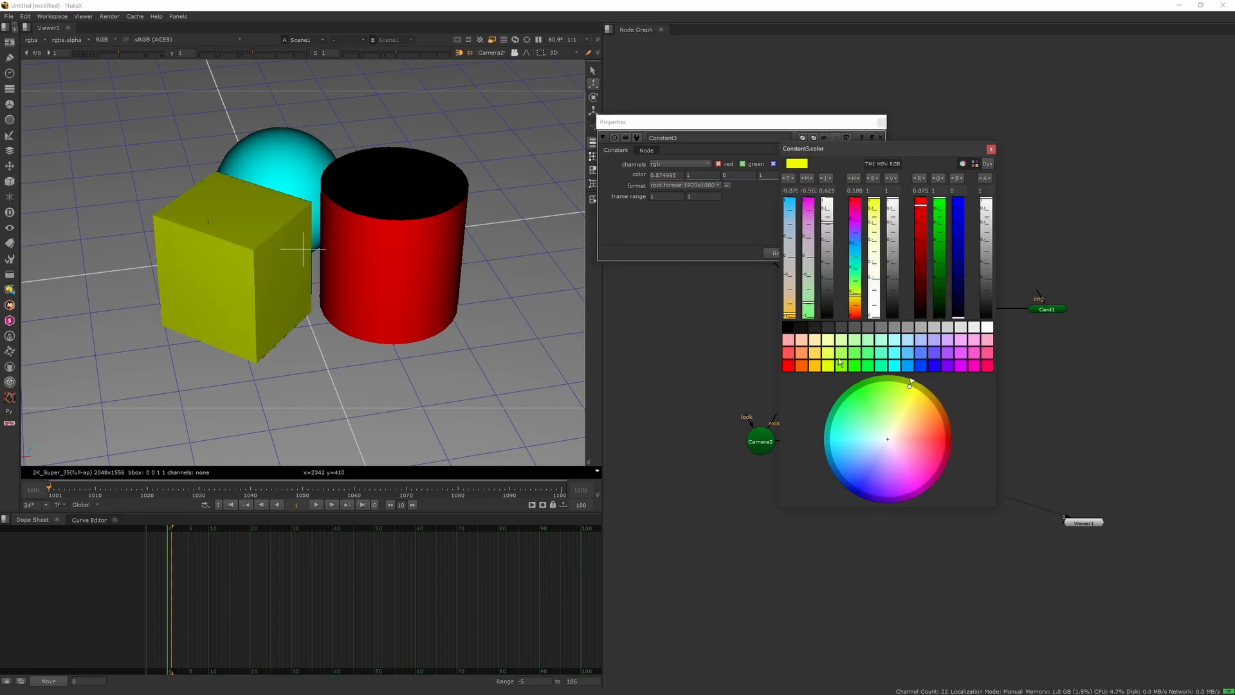
click(990, 149)
click(881, 122)
Step: Switch the viewer from Camera2 to the Default view and examine the colored shapes from a free angle
key(ctrl+a)
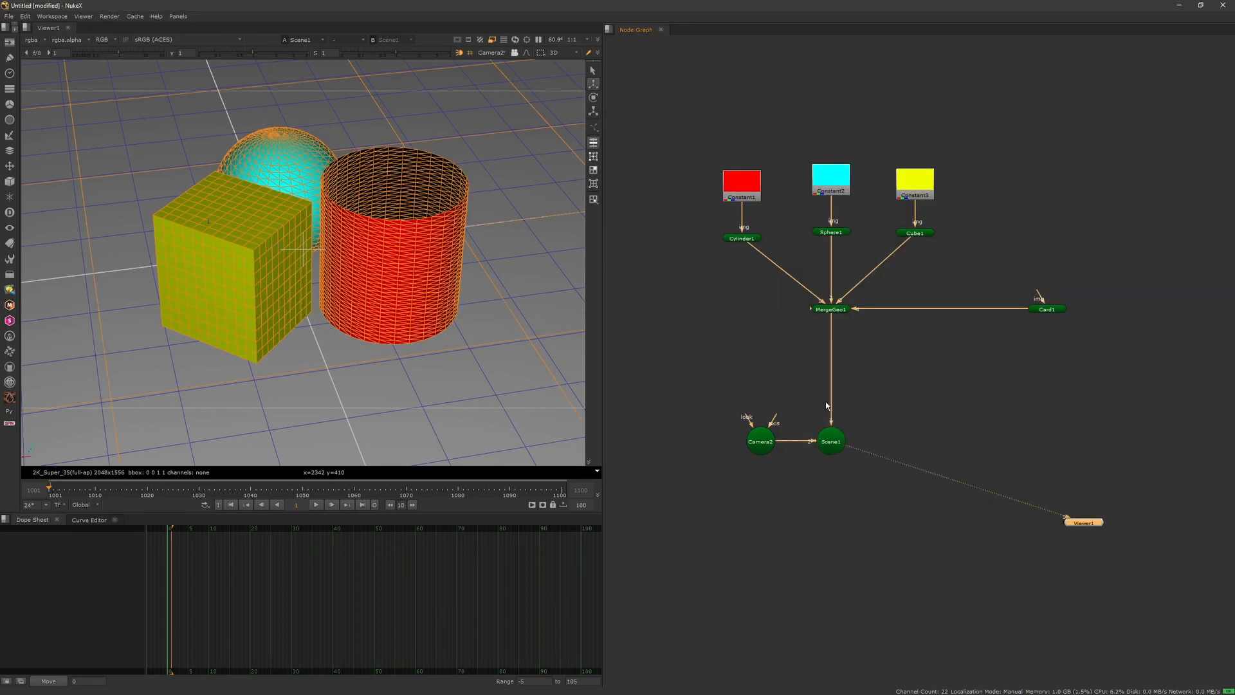
click(821, 519)
click(547, 182)
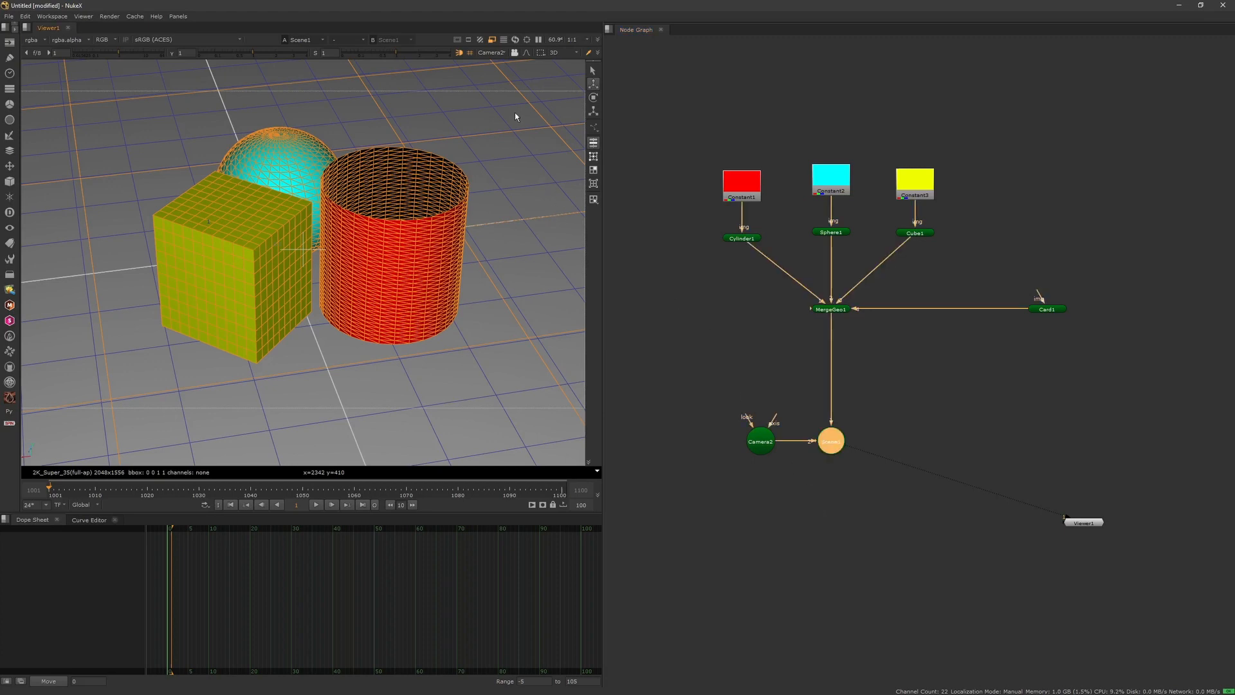
click(560, 311)
click(490, 52)
click(502, 75)
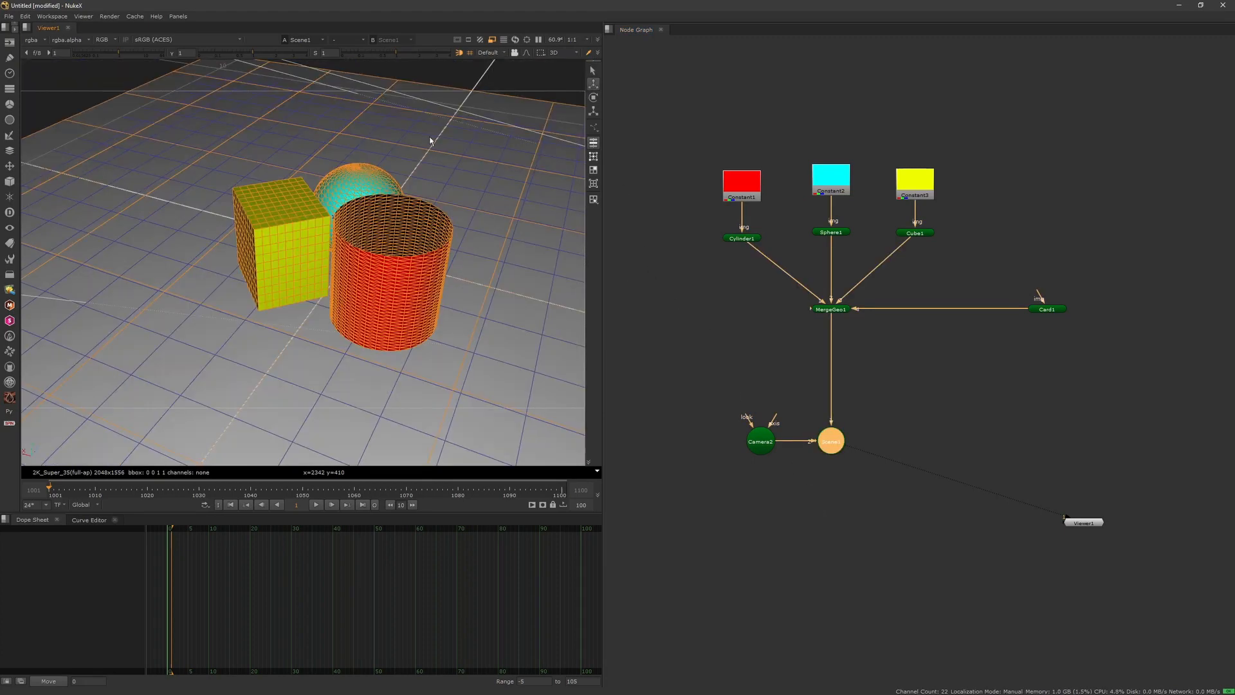
click(464, 254)
mouse_move(457, 287)
ctrl+mouse_down()
mouse_move(391, 290)
mouse_move(507, 278)
mouse_move(331, 274)
mouse_move(467, 288)
ctrl+mouse_up()
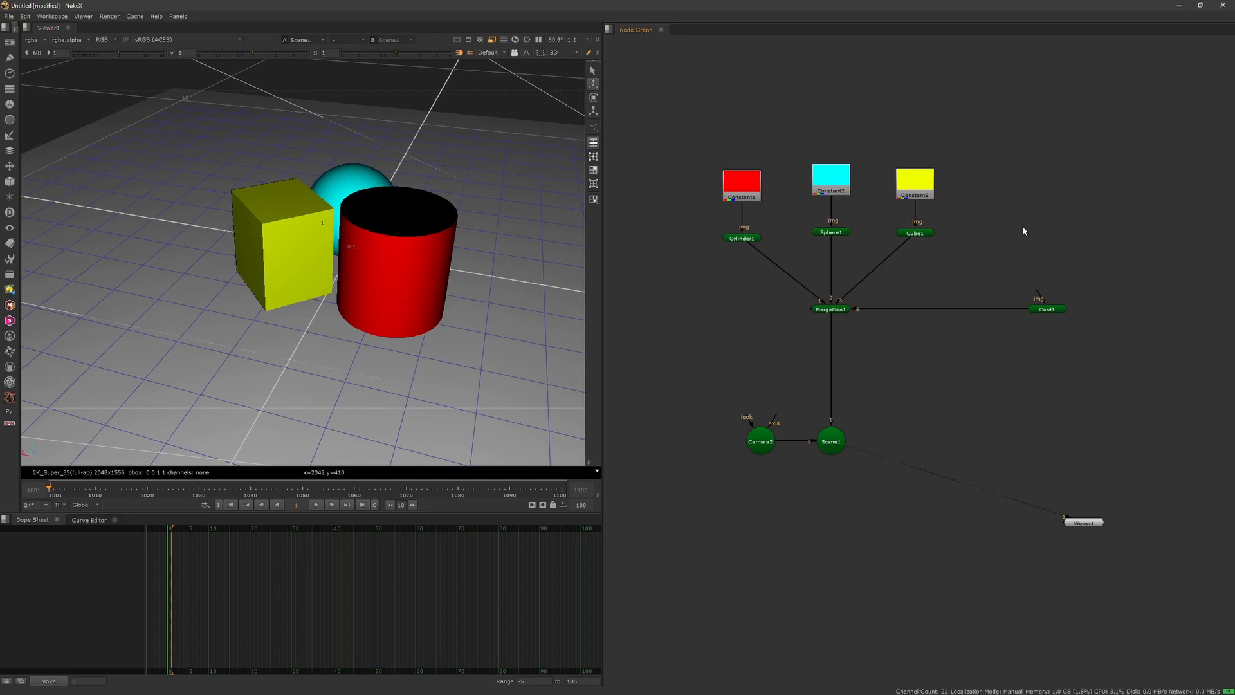
Step: Add a CheckerBoard node, connect it to Card1's img input and place it above the card
key(Tab)
text(chec)
click(950, 220)
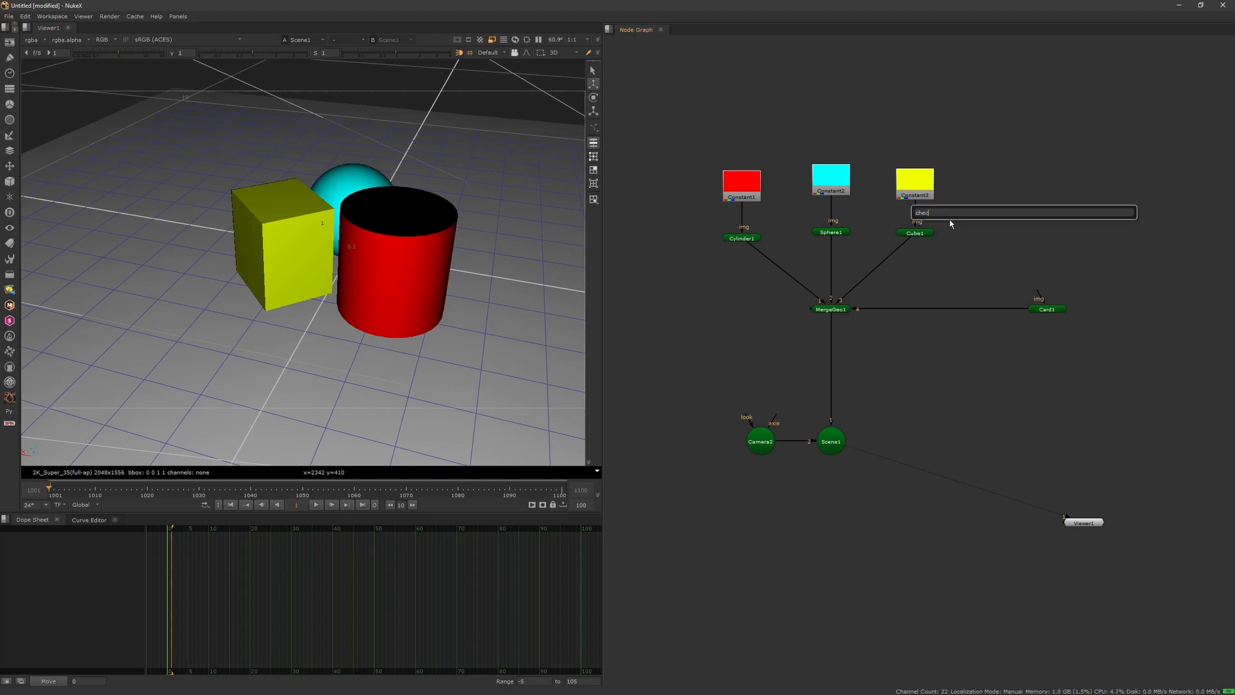
text(k)
key(Return)
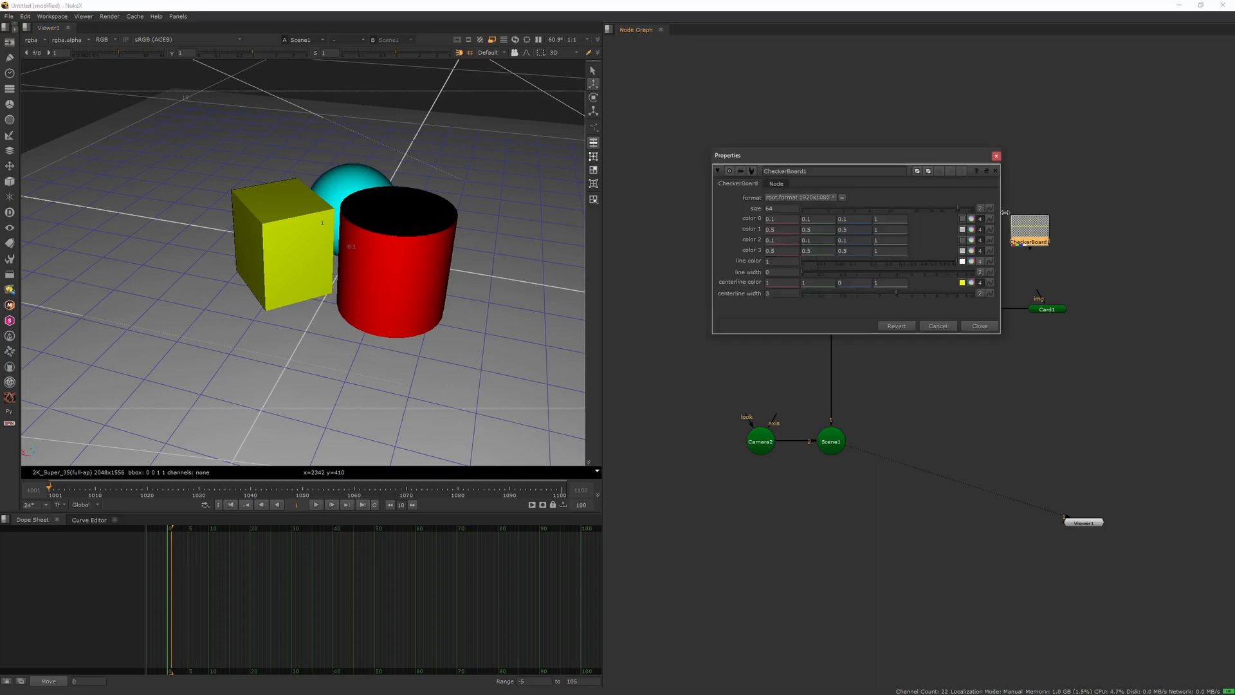
click(996, 157)
drag(1040, 292, 1030, 240)
drag(1030, 230, 1047, 249)
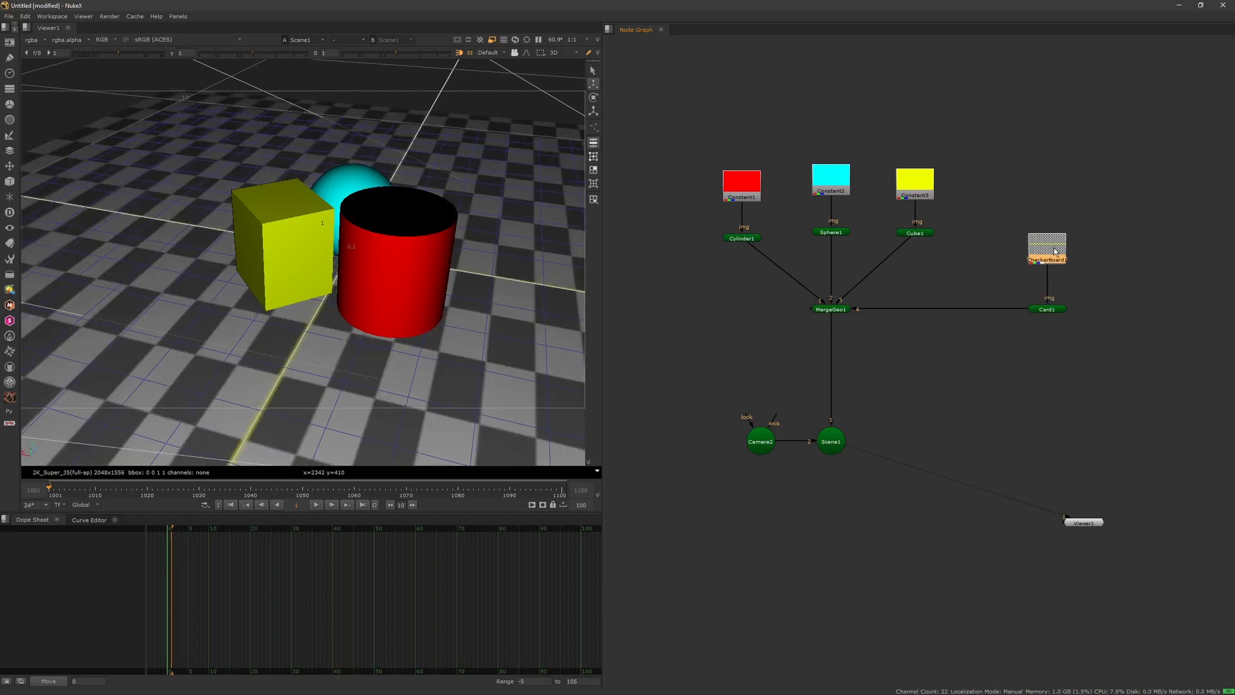
click(1106, 237)
click(837, 442)
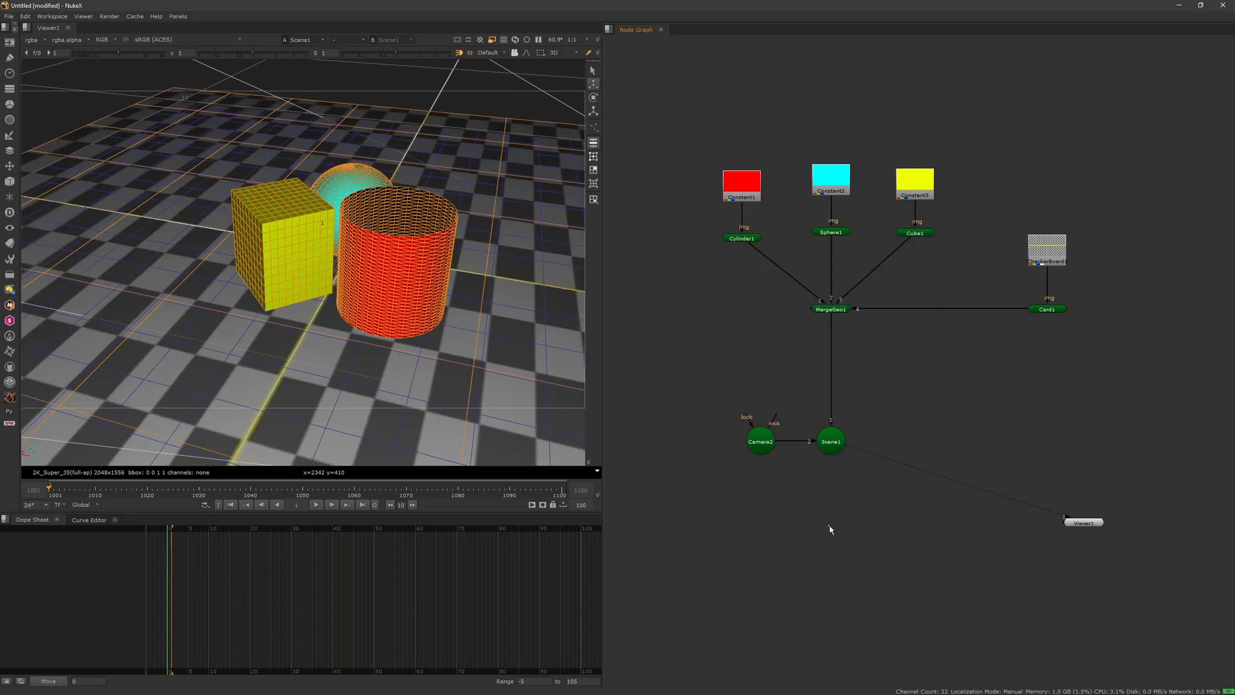
click(832, 439)
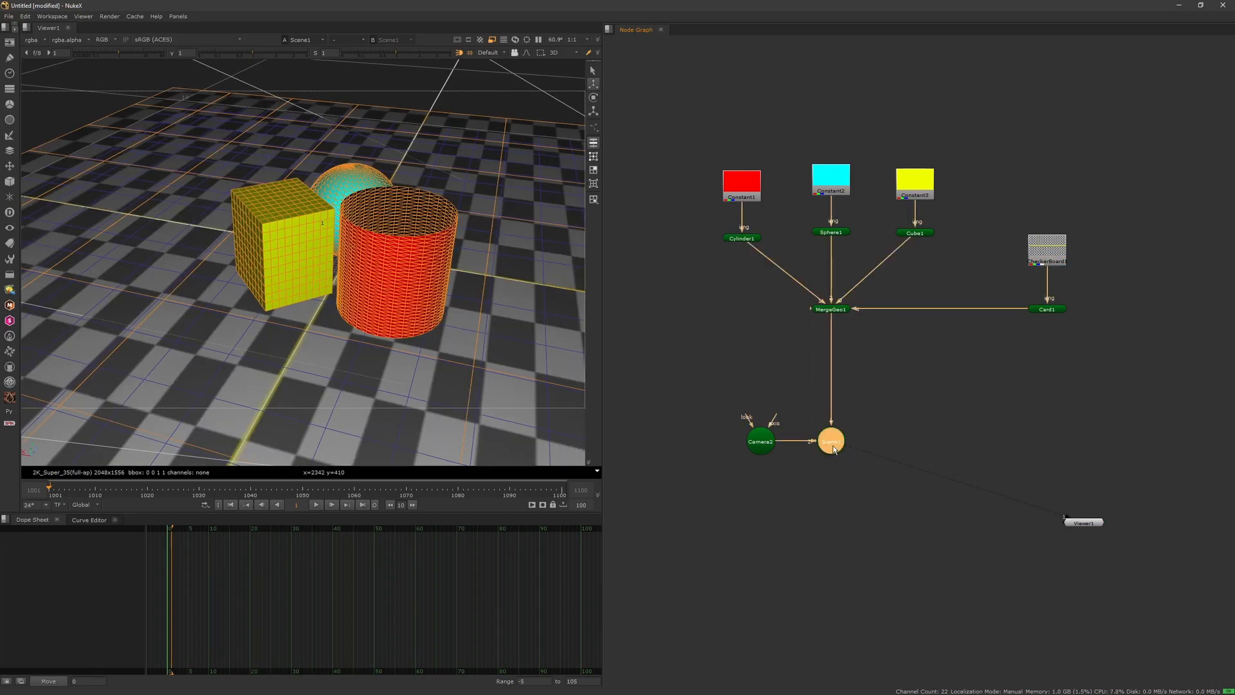
drag(675, 379, 1092, 137)
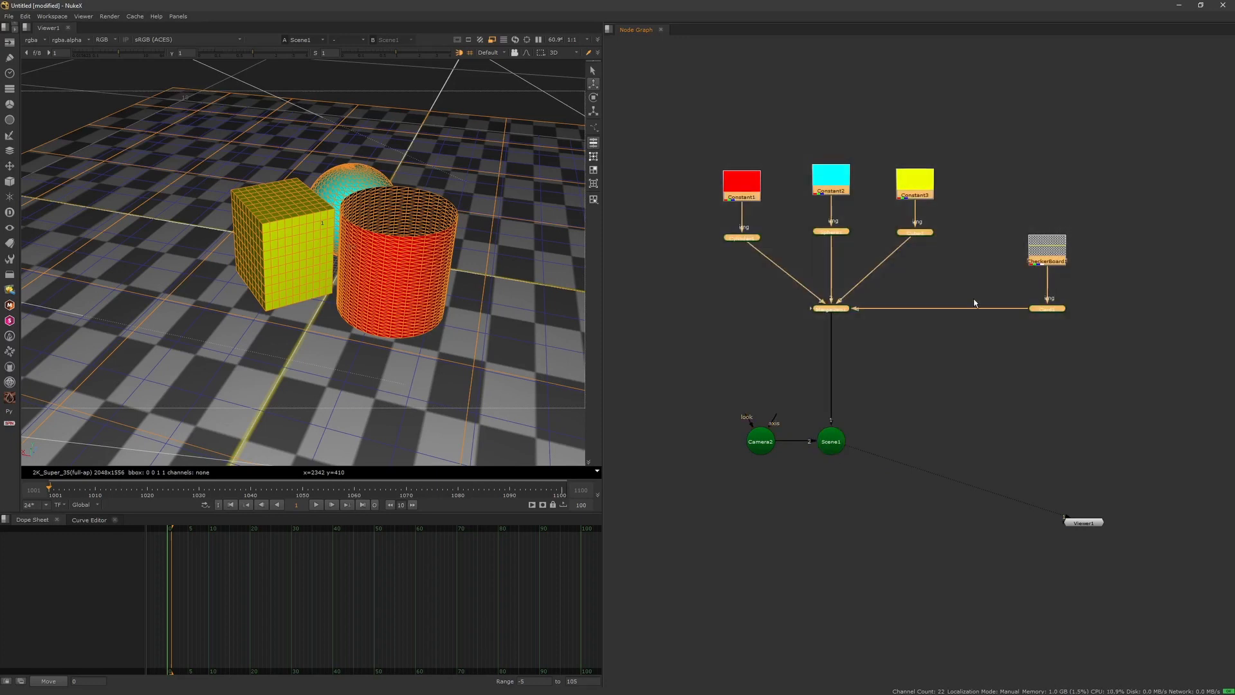
Step: Try extracting MergeGeo1 from the node tree, and undo the extraction
drag(791, 353, 845, 308)
key(ctrl+shift+x)
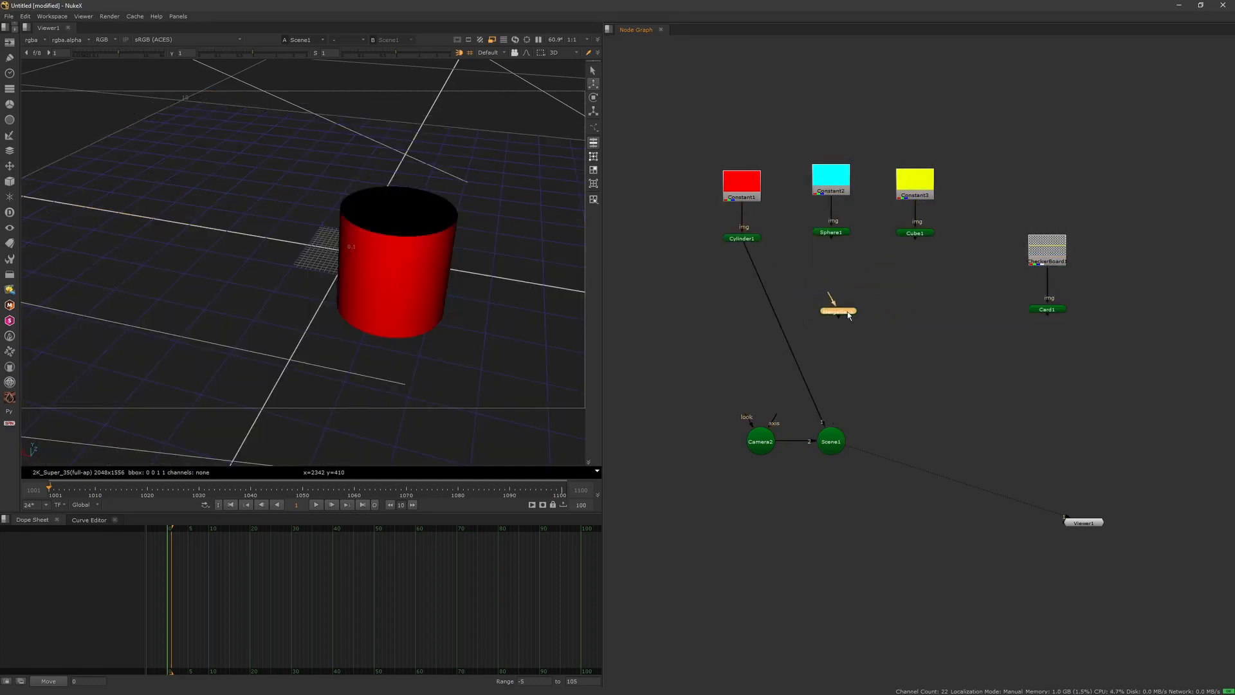
key(ctrl+z)
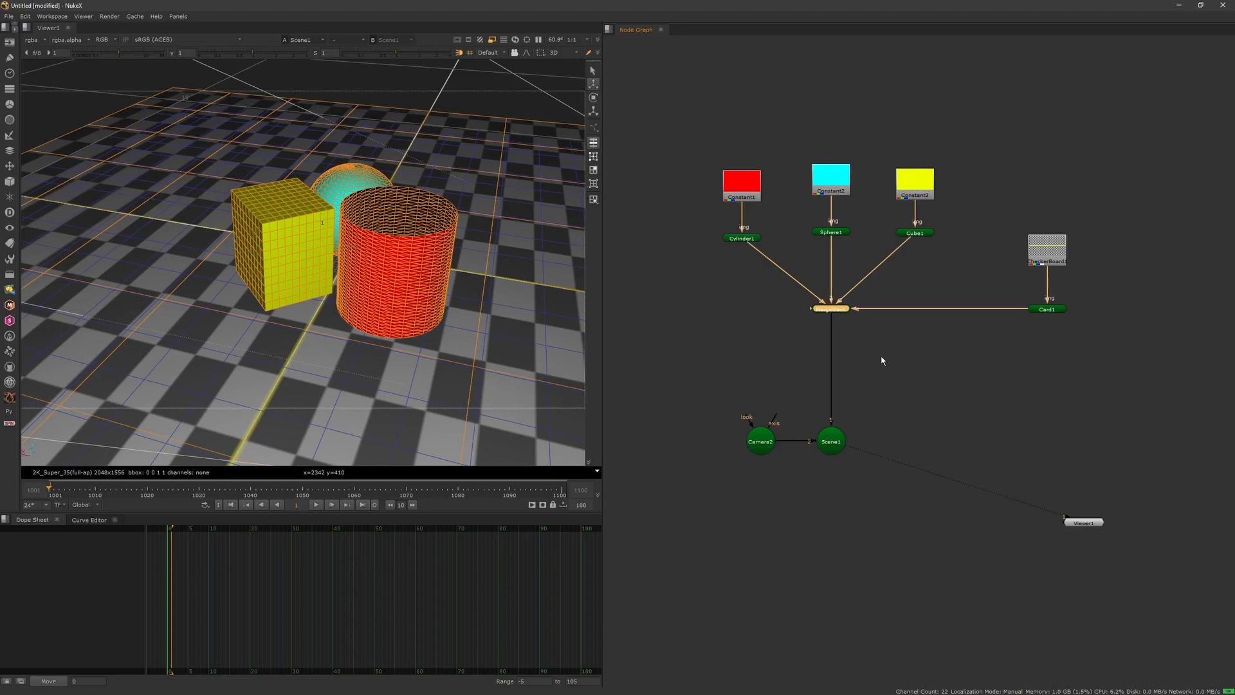
click(854, 325)
drag(686, 145, 872, 296)
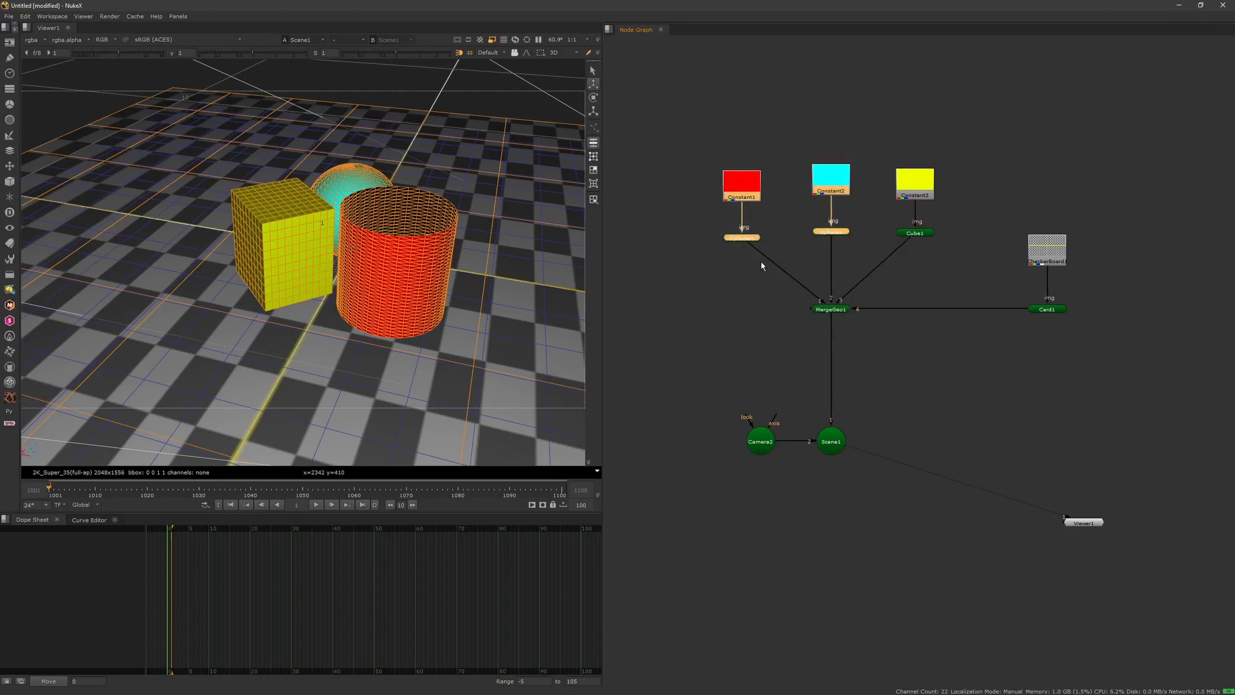
click(762, 263)
drag(706, 275, 776, 186)
Step: Move Card1 and CheckerBoard1 together horizontally, farther away from MergeGeo1
click(1047, 309)
click(1052, 334)
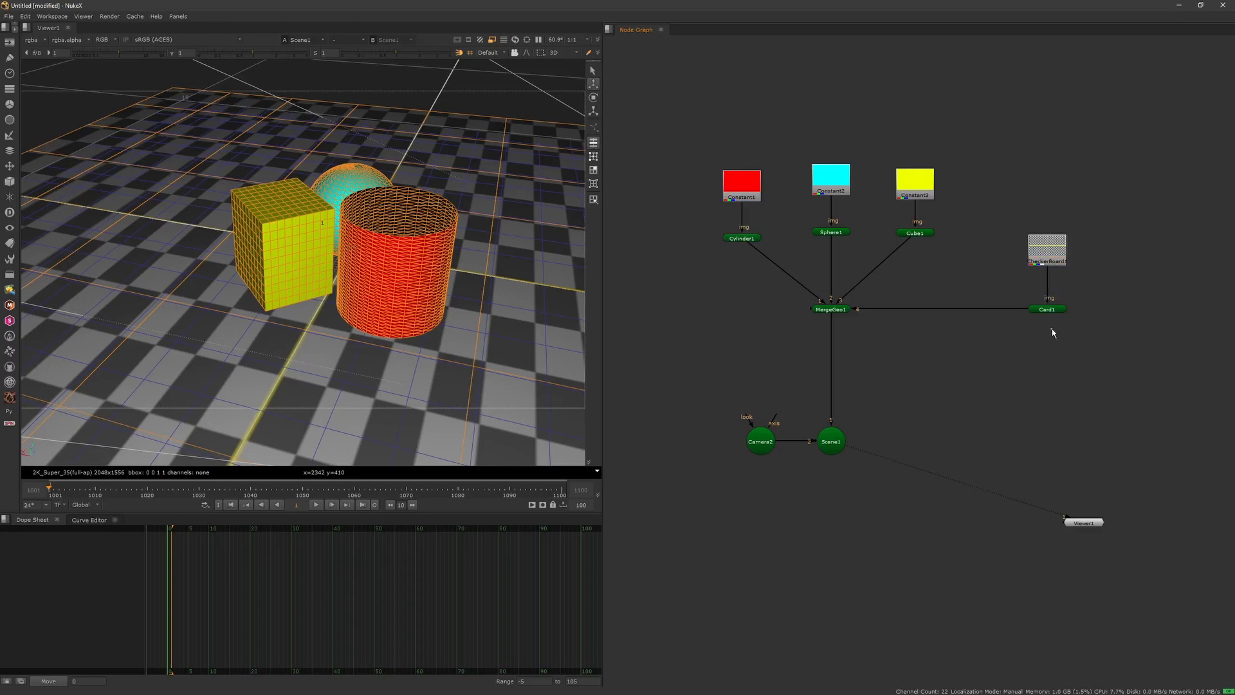
click(1046, 310)
shift+click(1057, 260)
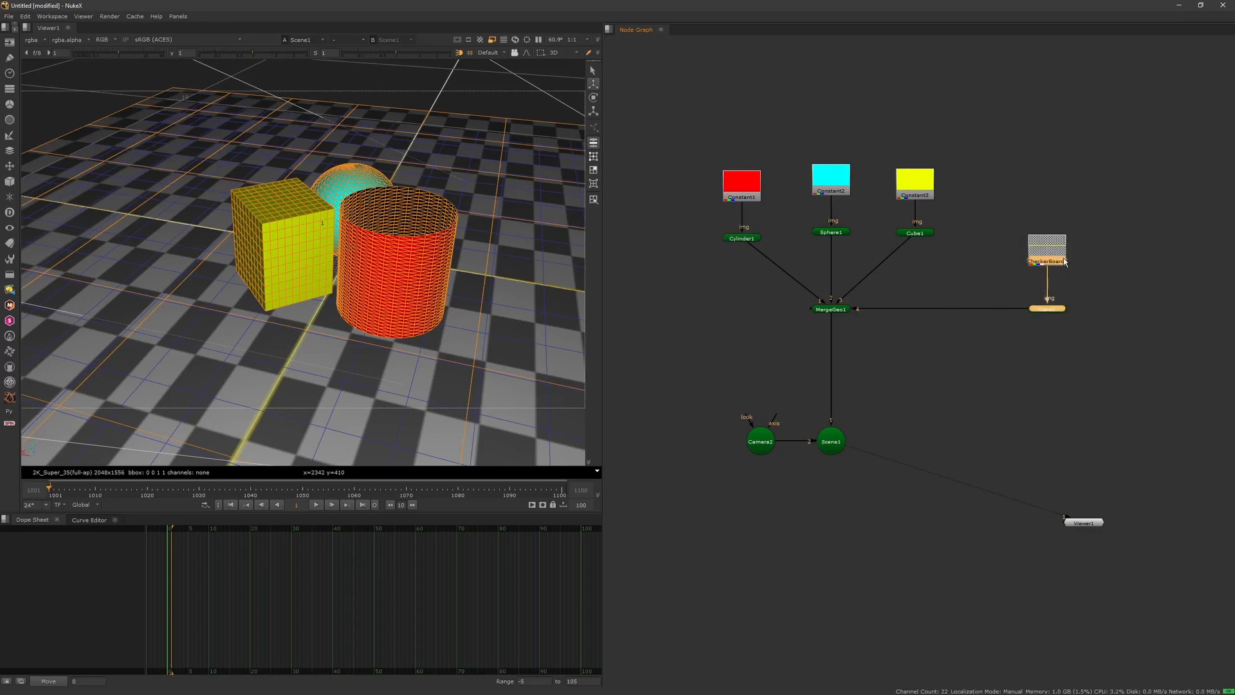
drag(1057, 260, 1107, 260)
click(1048, 348)
drag(1005, 388, 1171, 179)
click(1016, 193)
Step: Move Camera2 farther away from Scene1, keeping the two nodes level in the node graph
middle_drag(992, 305, 949, 248)
scroll(949, 250, down, 2)
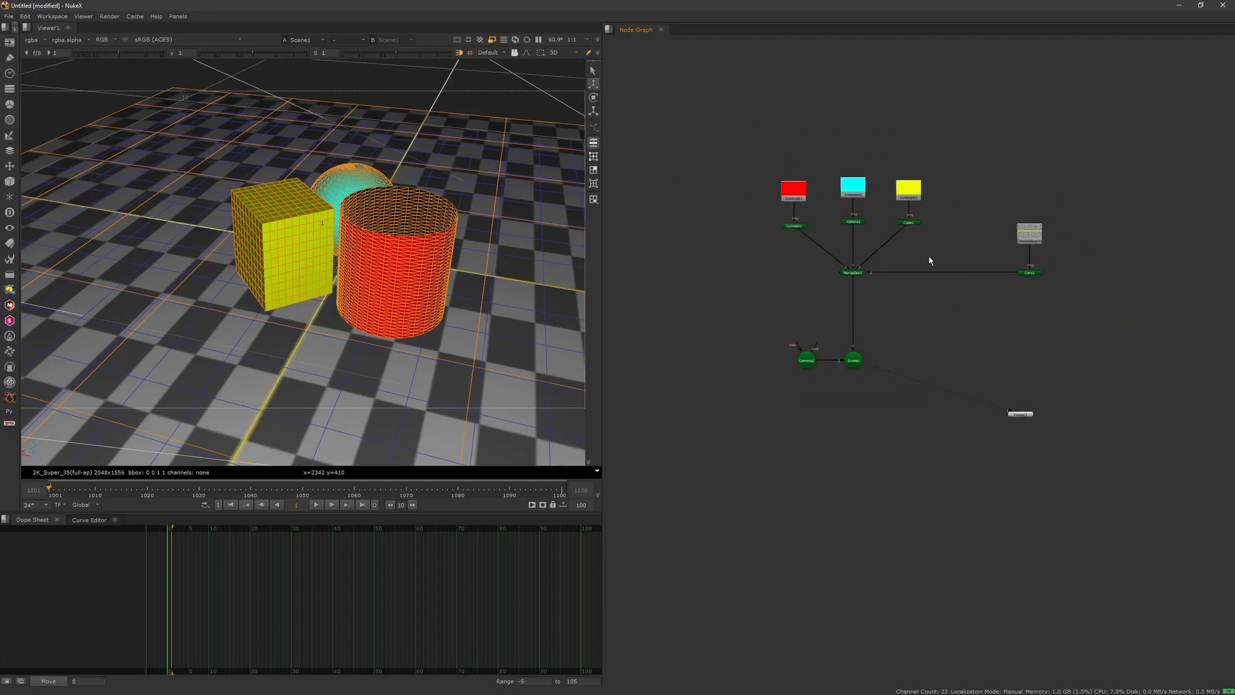
key(f)
scroll(838, 427, down, 3)
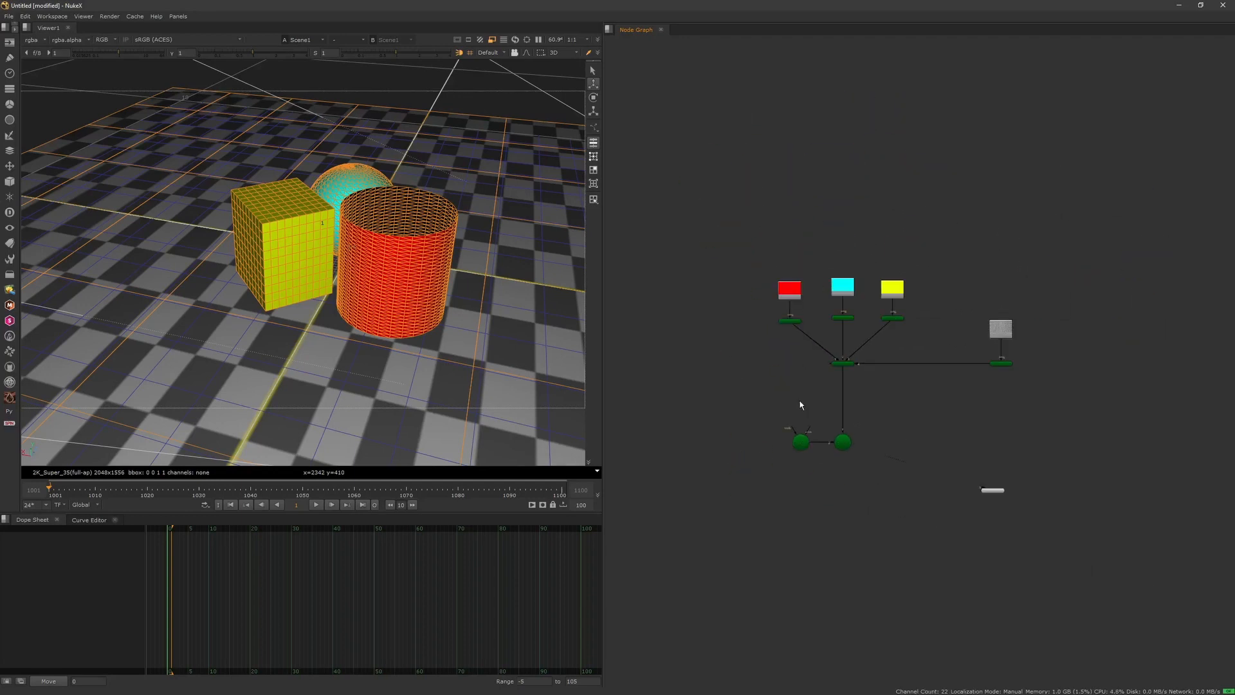
middle_drag(804, 405, 848, 419)
click(829, 456)
scroll(834, 466, up, 3)
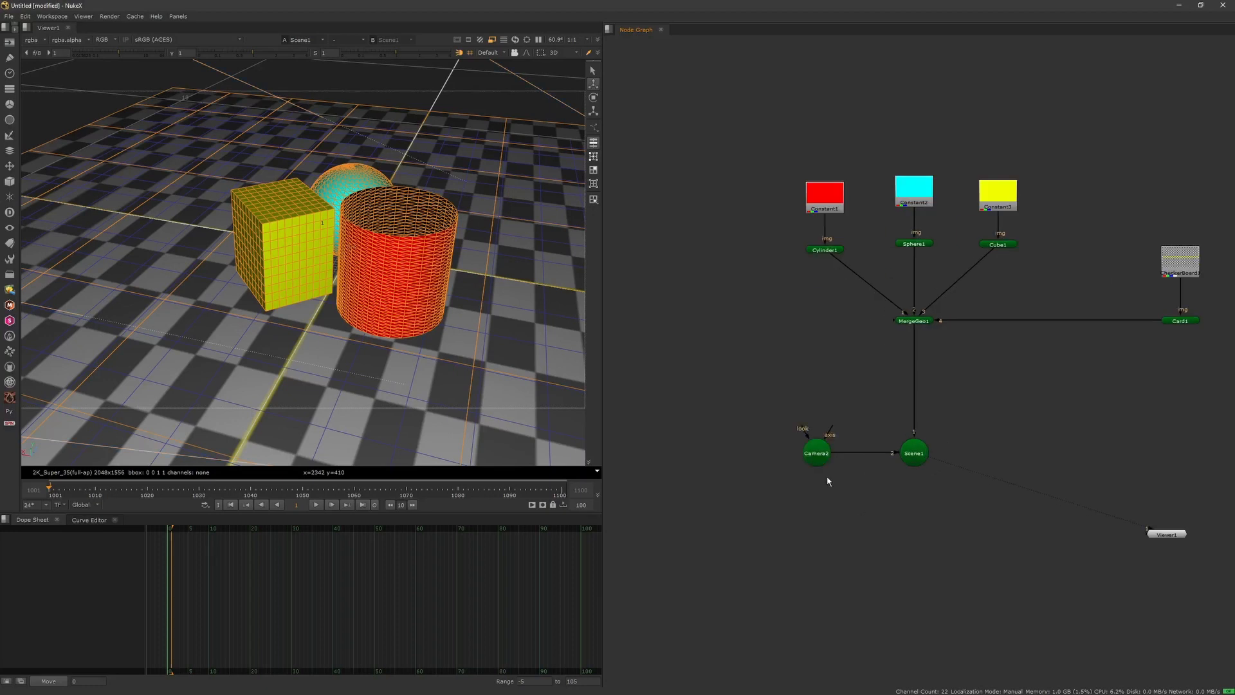
middle_drag(808, 453, 733, 419)
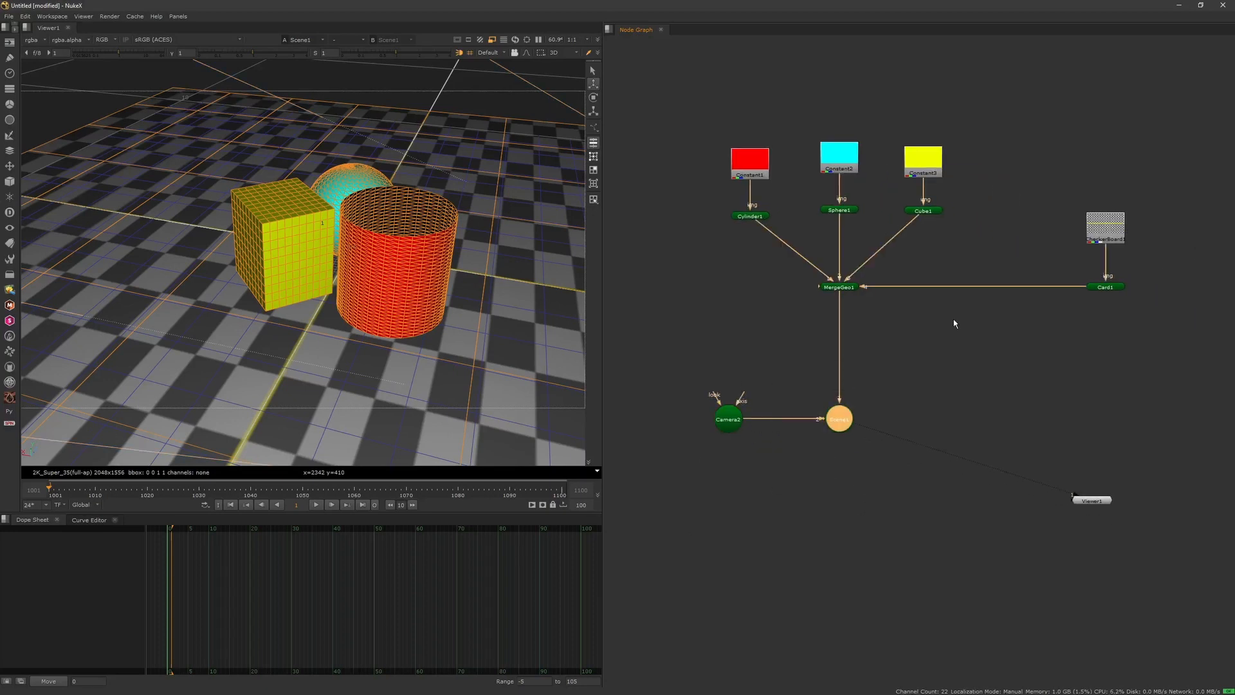
Step: Change the node color of Camera2 to blue
double_click(733, 415)
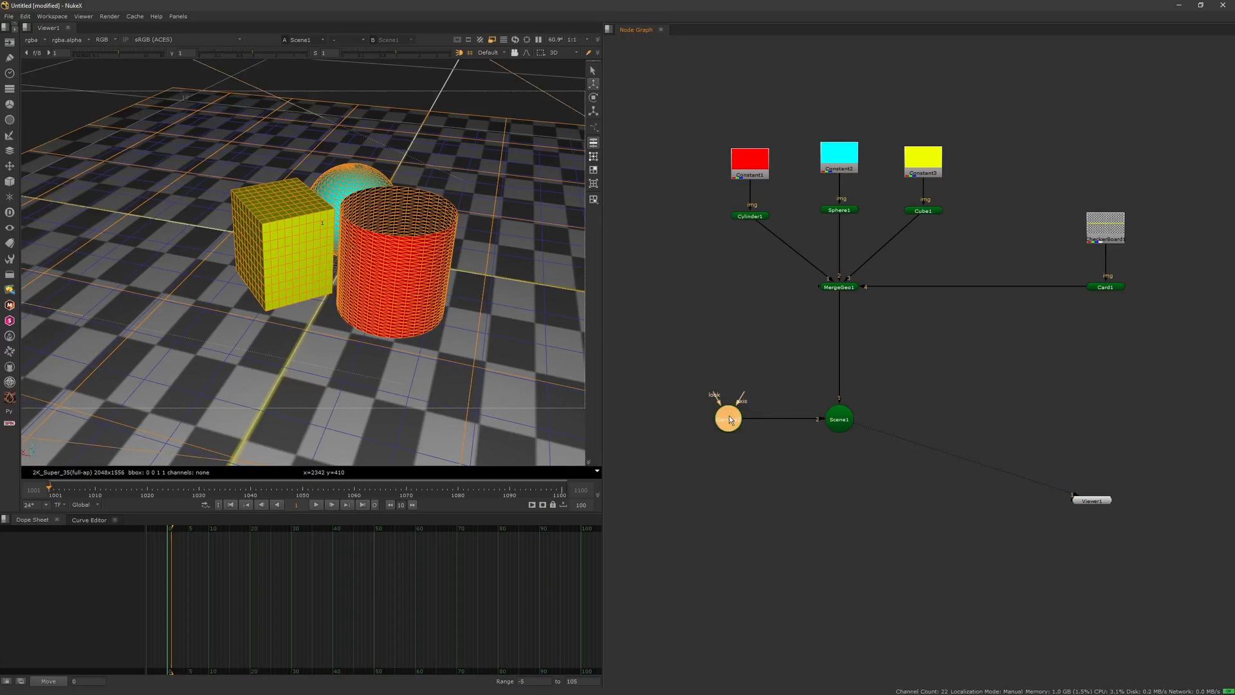
click(830, 135)
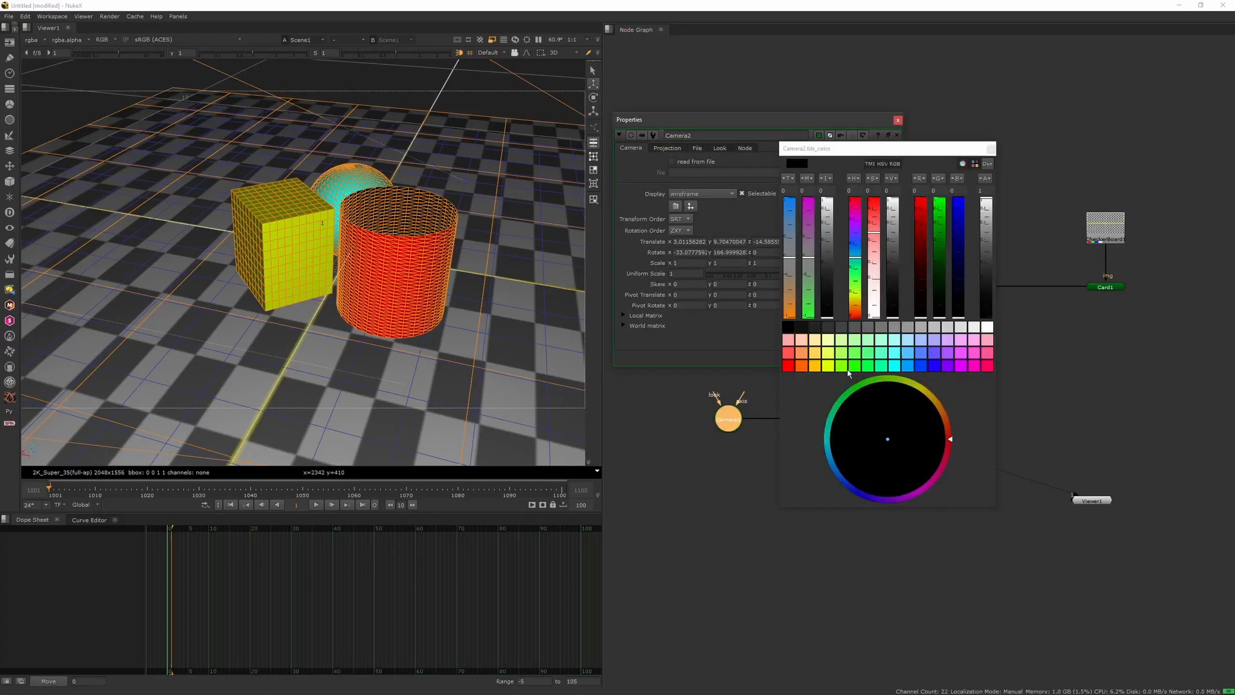
click(907, 366)
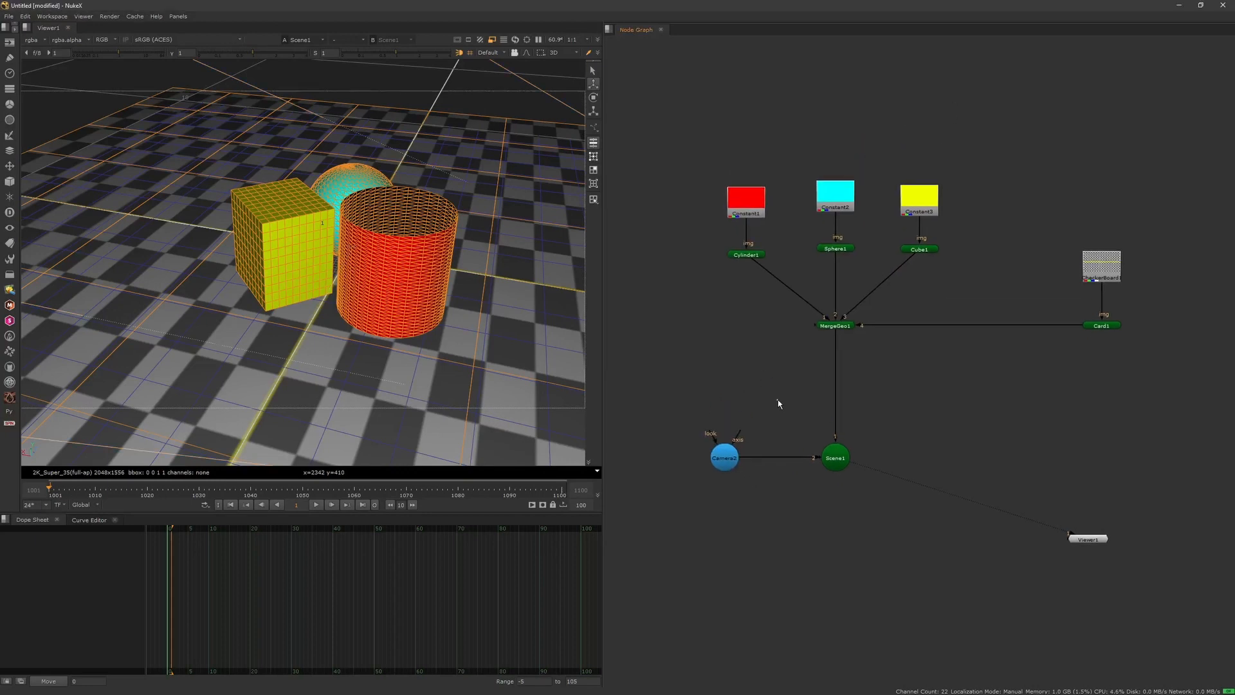
drag(759, 427, 855, 325)
drag(790, 363, 897, 292)
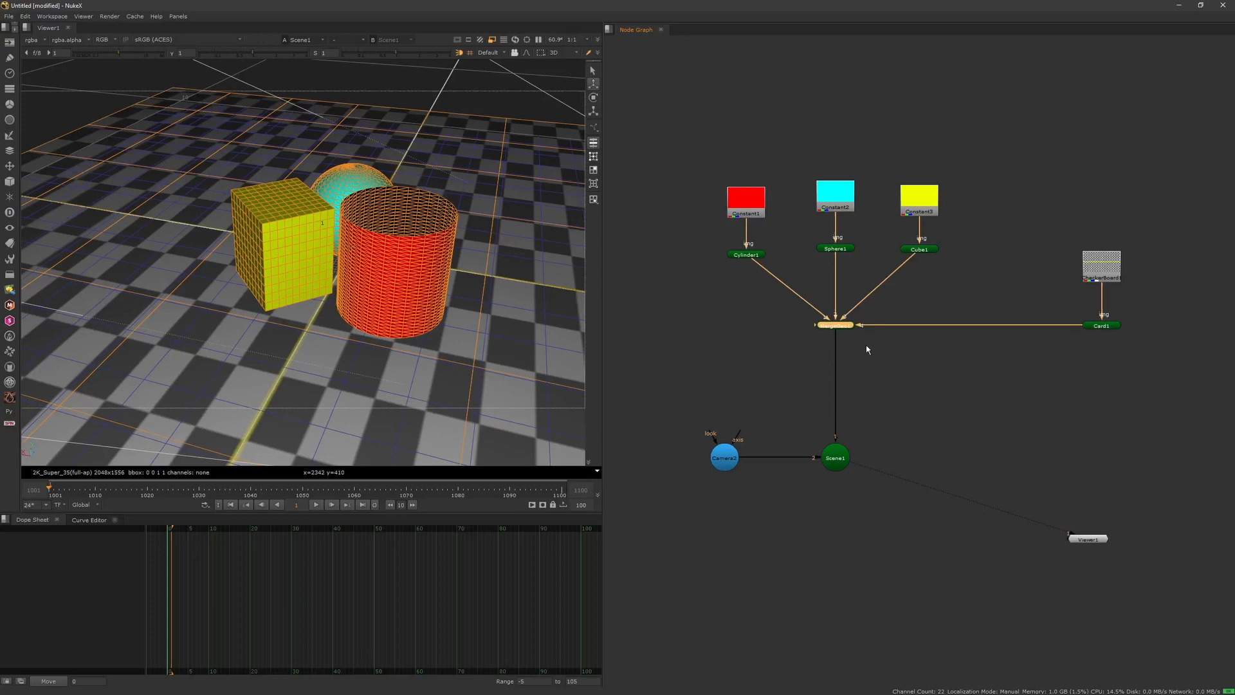
click(888, 382)
Step: Move Viewer1 farther down and away from Scene1, and clear the geometry selection in the 3D view
drag(1083, 547, 1109, 593)
click(851, 281)
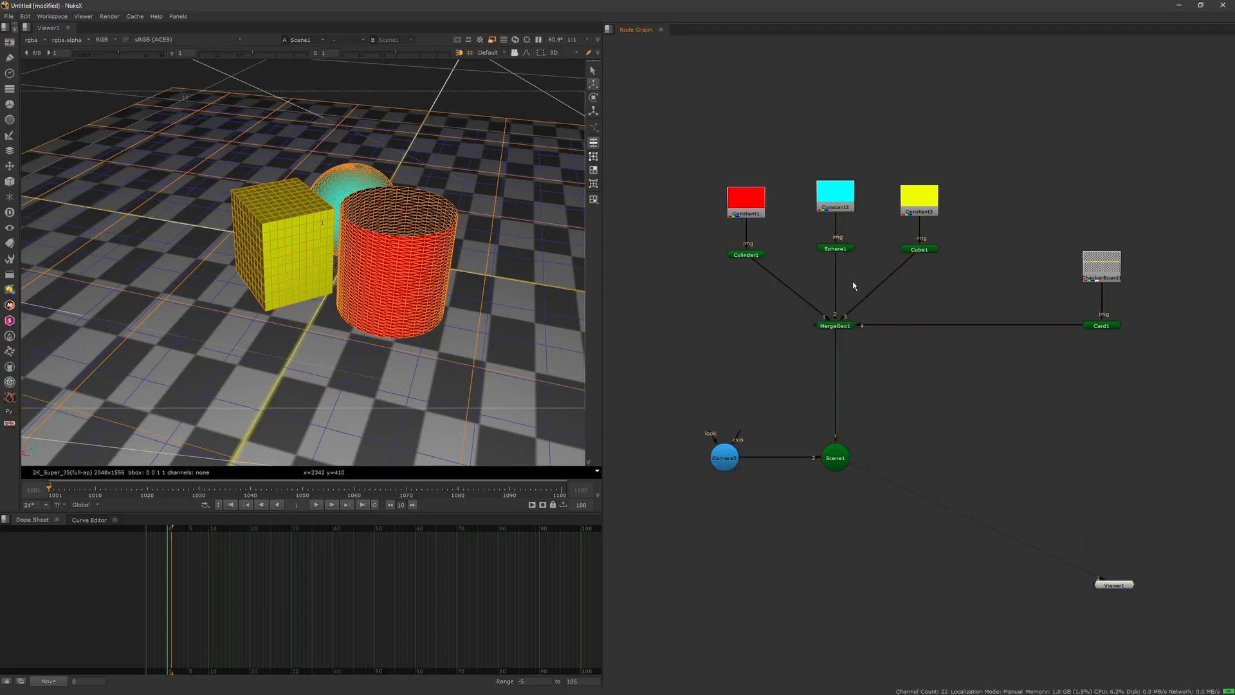
click(473, 250)
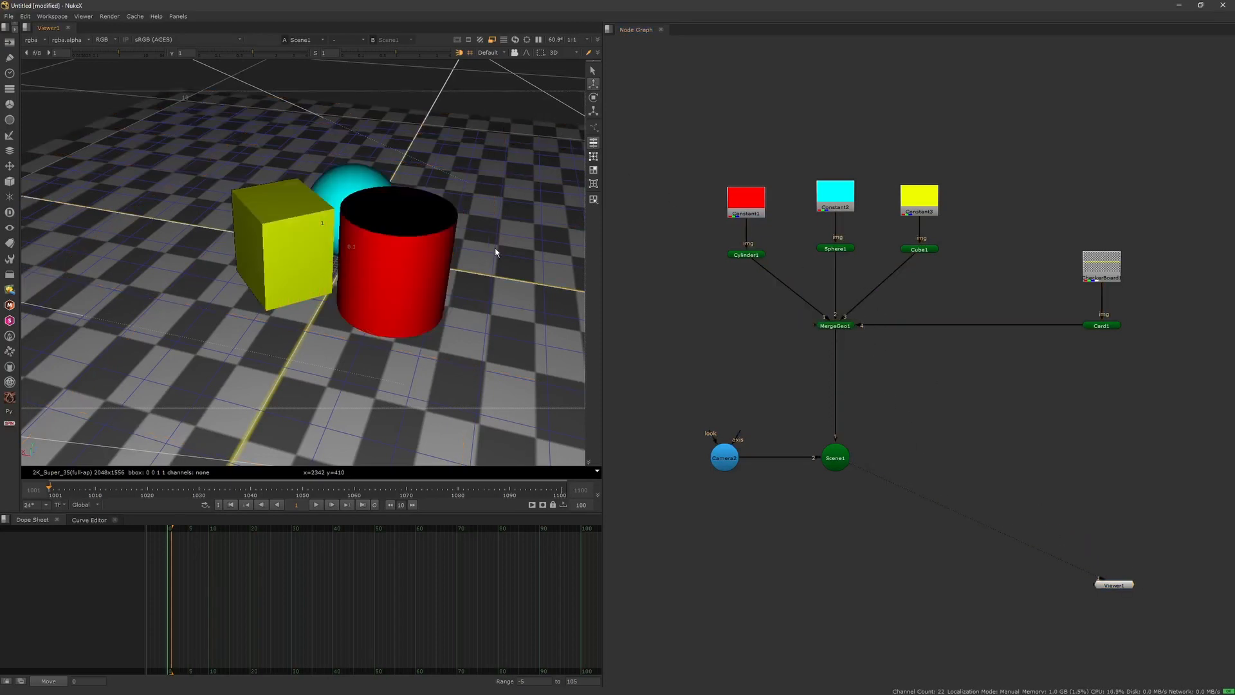
Step: Examine the shapes, the checkerboard floor and the camera's position from several angles in the 3D view
scroll(495, 252, down, 5)
ctrl+drag(495, 252, 368, 276)
scroll(324, 303, down, 2)
scroll(324, 303, up, 1)
middle_drag(325, 304, 354, 303)
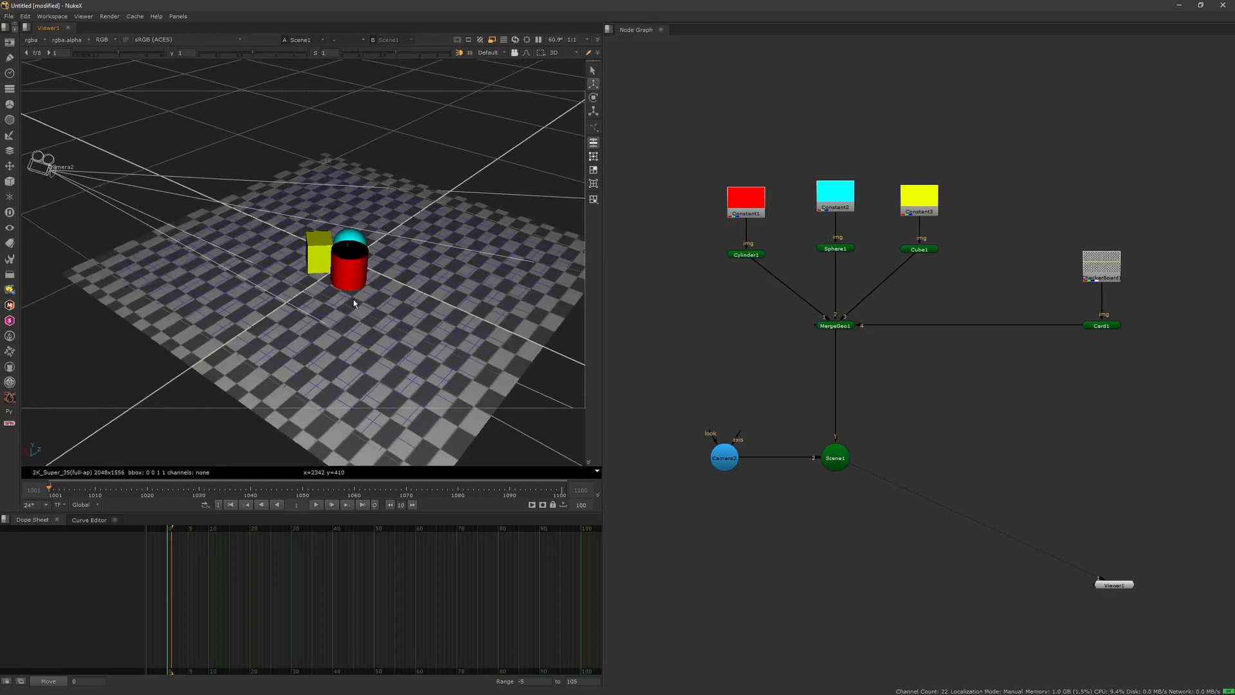
scroll(353, 304, down, 1)
alt+drag(363, 310, 386, 267)
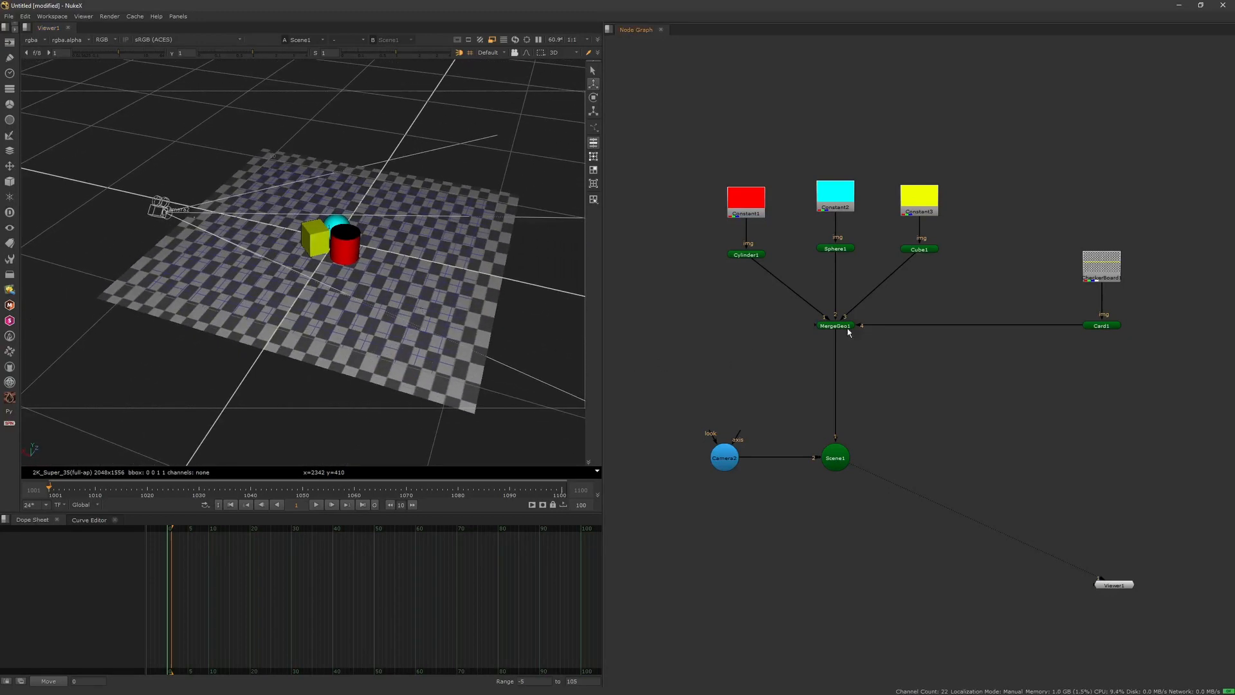
click(833, 459)
click(721, 458)
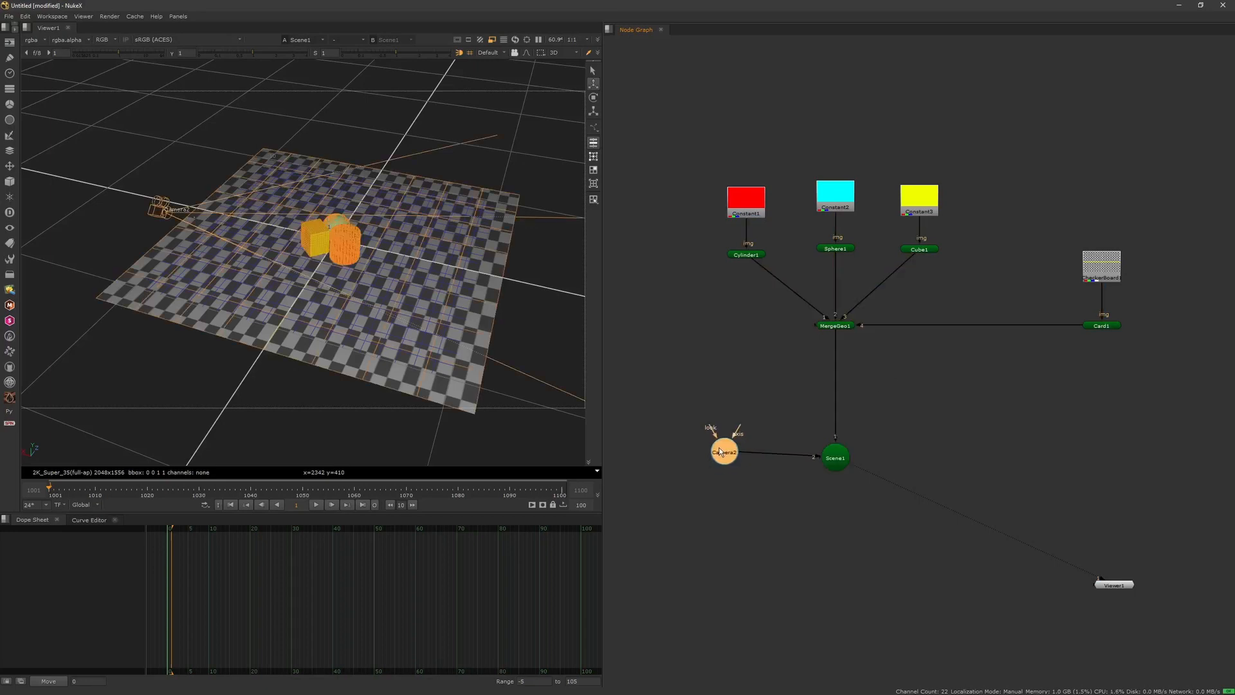
click(606, 324)
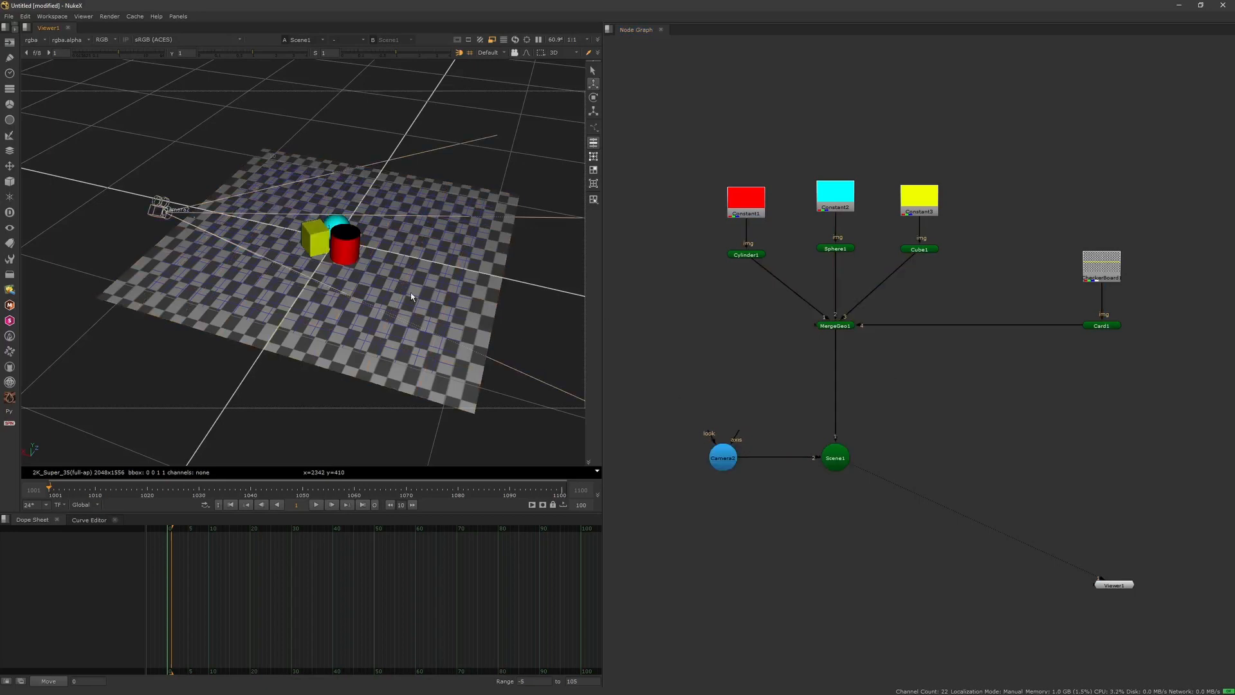
ctrl+drag(411, 293, 320, 311)
scroll(345, 264, up, 6)
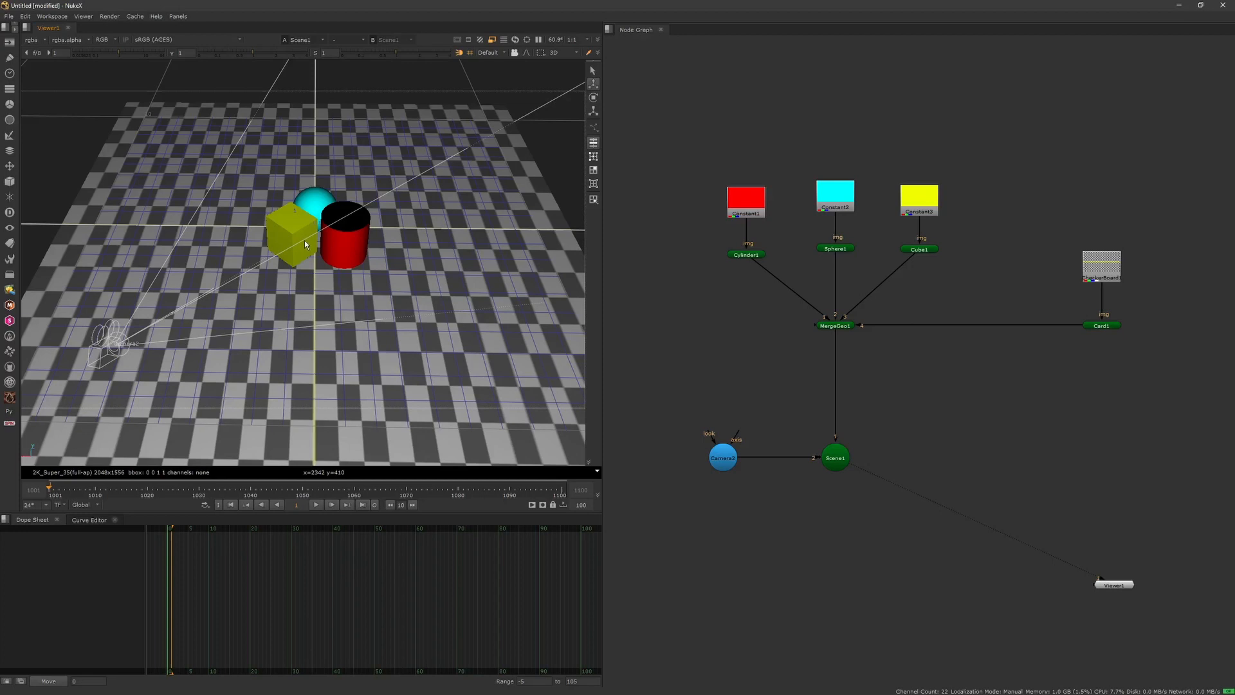
Step: Add a Constant node away from the scene tree, attach a RotoPaint node below it and show the result in the viewer
key(Tab)
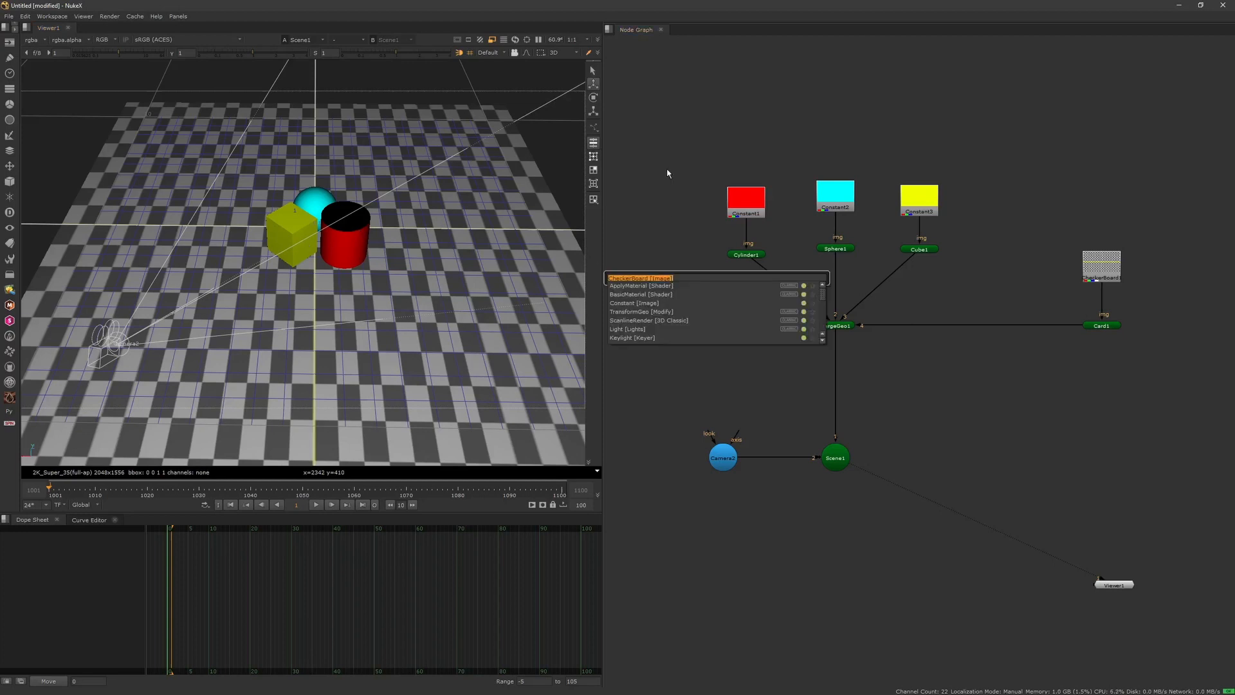
text(cons)
click(651, 285)
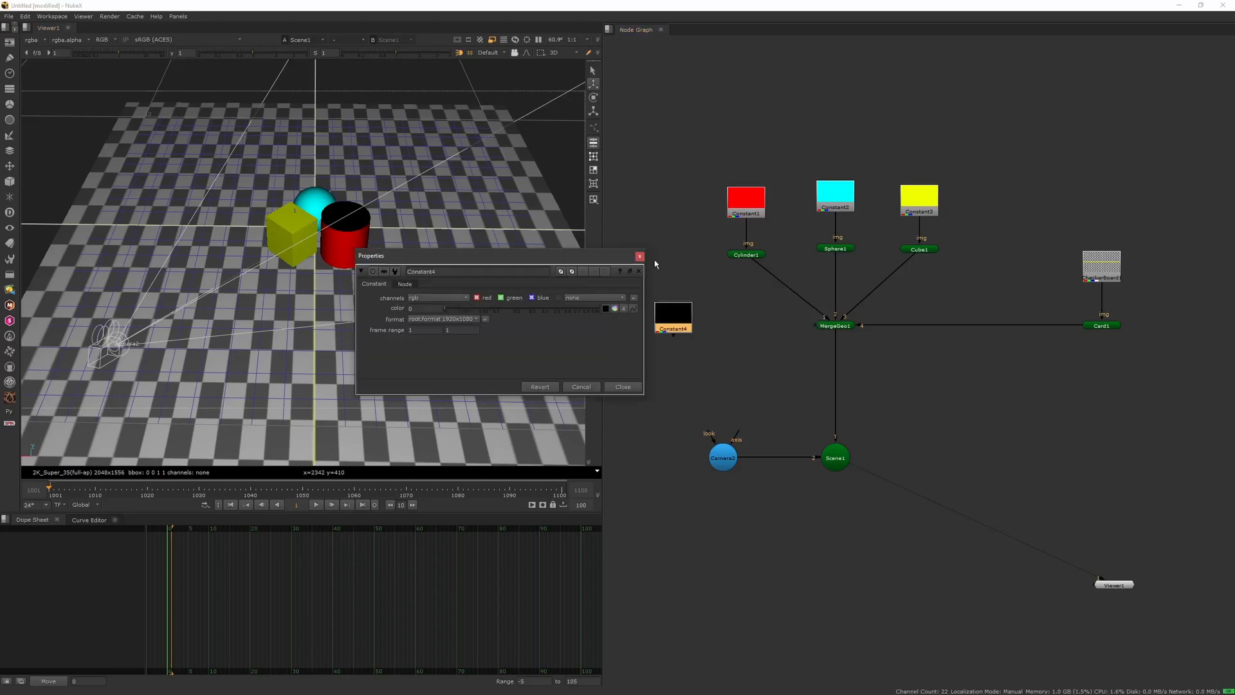
click(637, 256)
click(679, 315)
key(1)
key(p)
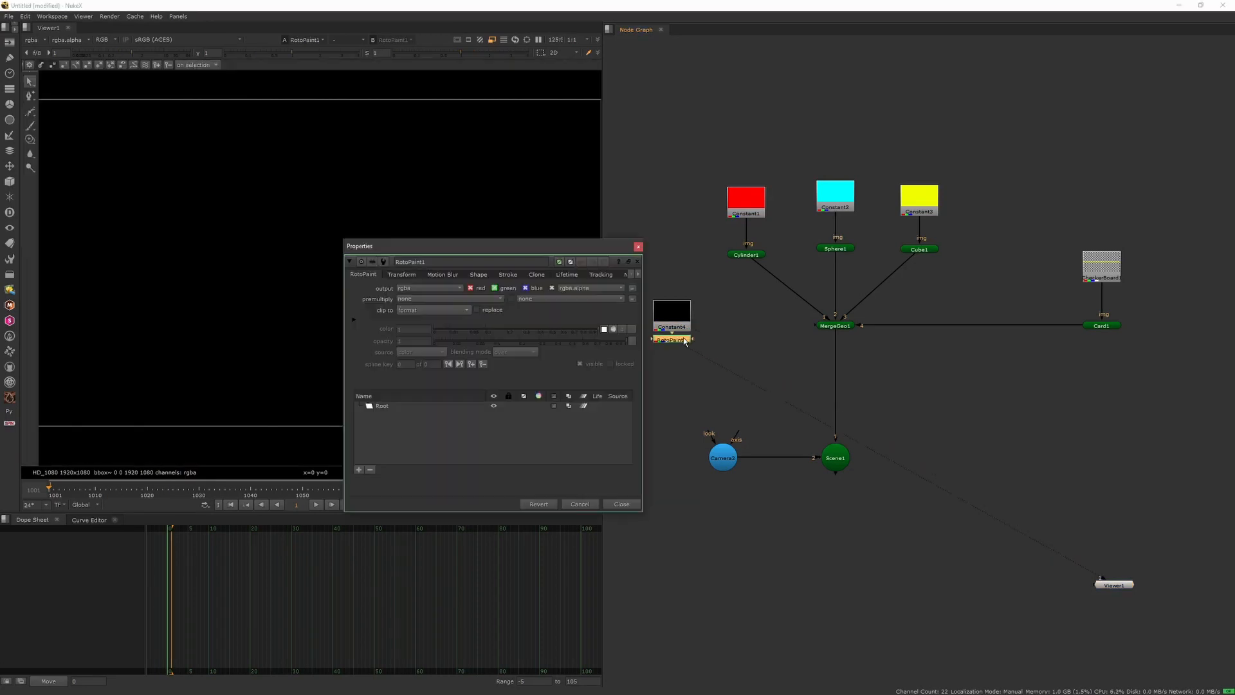
drag(618, 246, 764, 171)
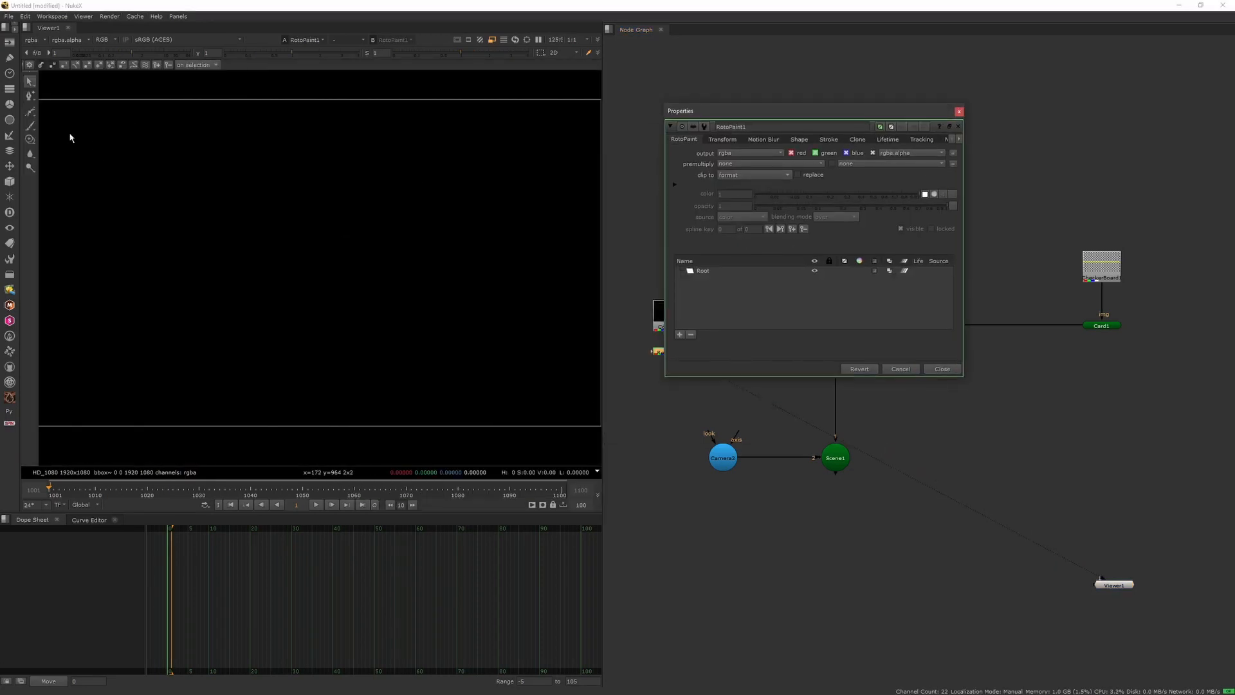
Step: Sketch a movie camera with two reels and a lens in the upper-left area of the black frame using the RotoPaint brush
click(30, 126)
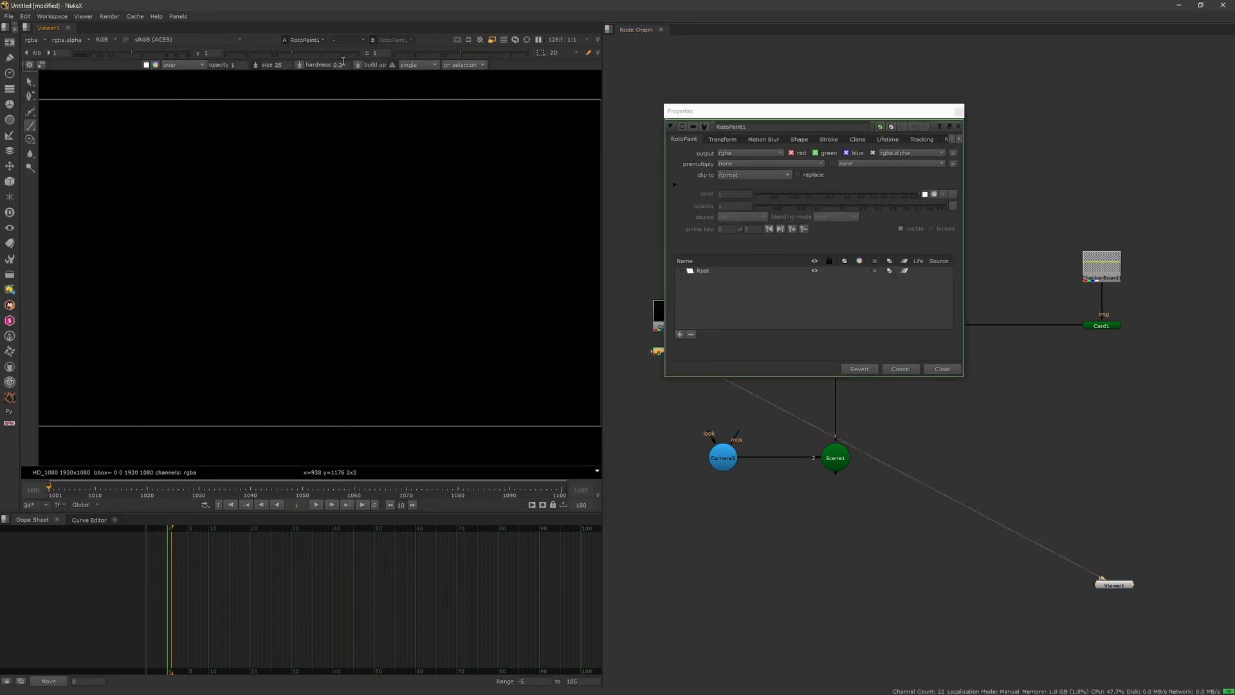
drag(215, 218, 284, 213)
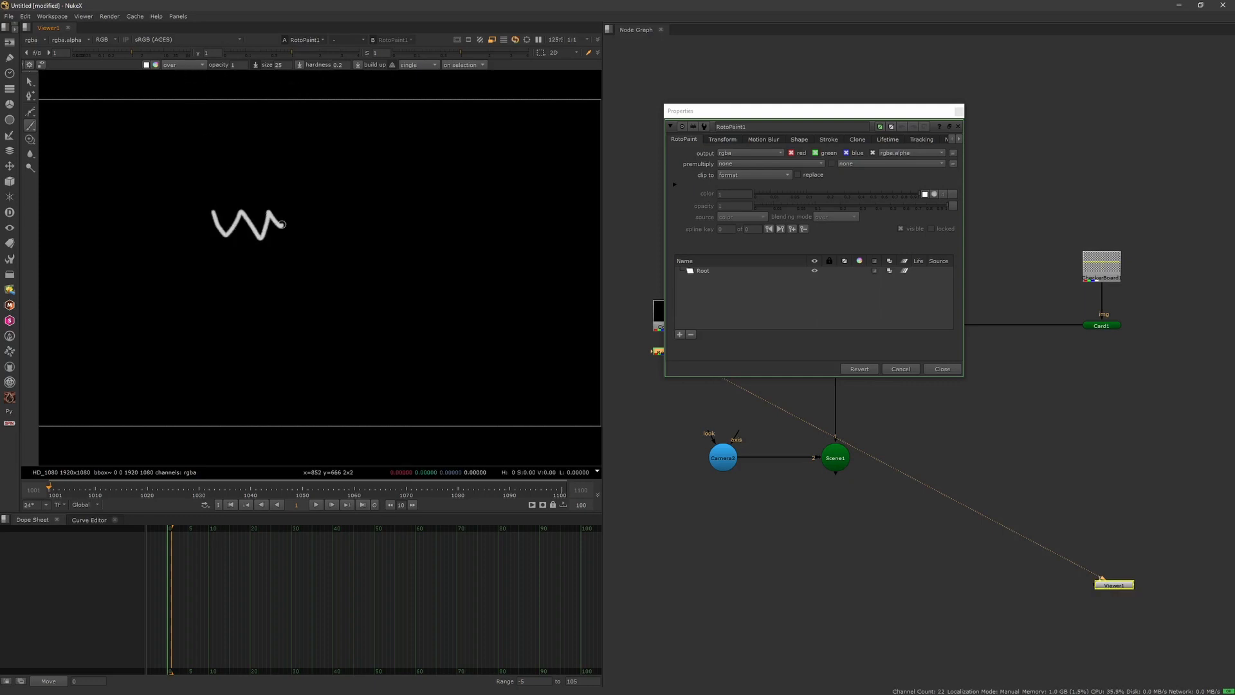
key(ctrl+z)
mouse_move(161, 166)
mouse_down()
mouse_move(205, 185)
mouse_move(162, 198)
mouse_up()
mouse_move(163, 198)
mouse_down()
mouse_move(204, 205)
mouse_move(205, 177)
mouse_move(232, 222)
mouse_move(202, 196)
mouse_move(257, 184)
mouse_up()
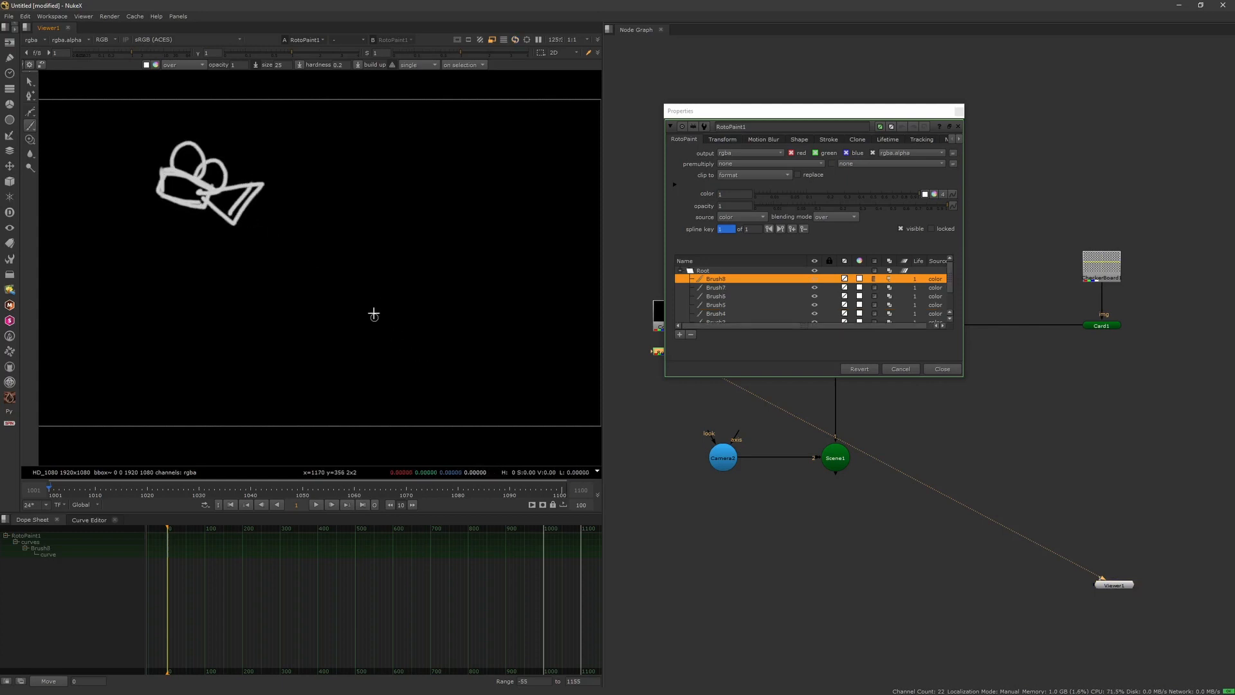
Step: Brush a cube in the lower-right area of the frame, with a cylinder-like box above it and a round shape beside it
mouse_move(376, 296)
mouse_down()
mouse_move(376, 348)
mouse_move(416, 305)
mouse_move(414, 286)
mouse_move(440, 298)
mouse_move(435, 285)
mouse_move(418, 304)
mouse_up()
mouse_move(419, 314)
mouse_down()
mouse_move(421, 341)
mouse_move(434, 344)
mouse_up()
drag(441, 296, 425, 350)
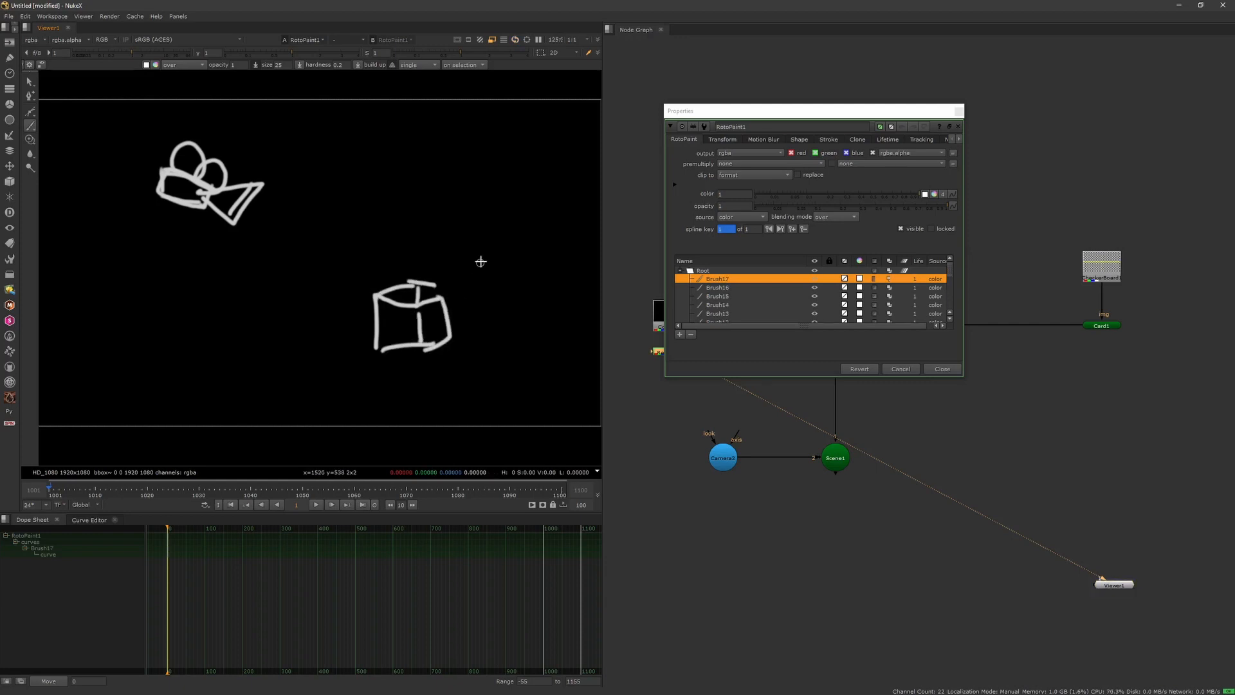
mouse_move(448, 301)
mouse_down()
mouse_move(414, 258)
mouse_move(378, 288)
mouse_up()
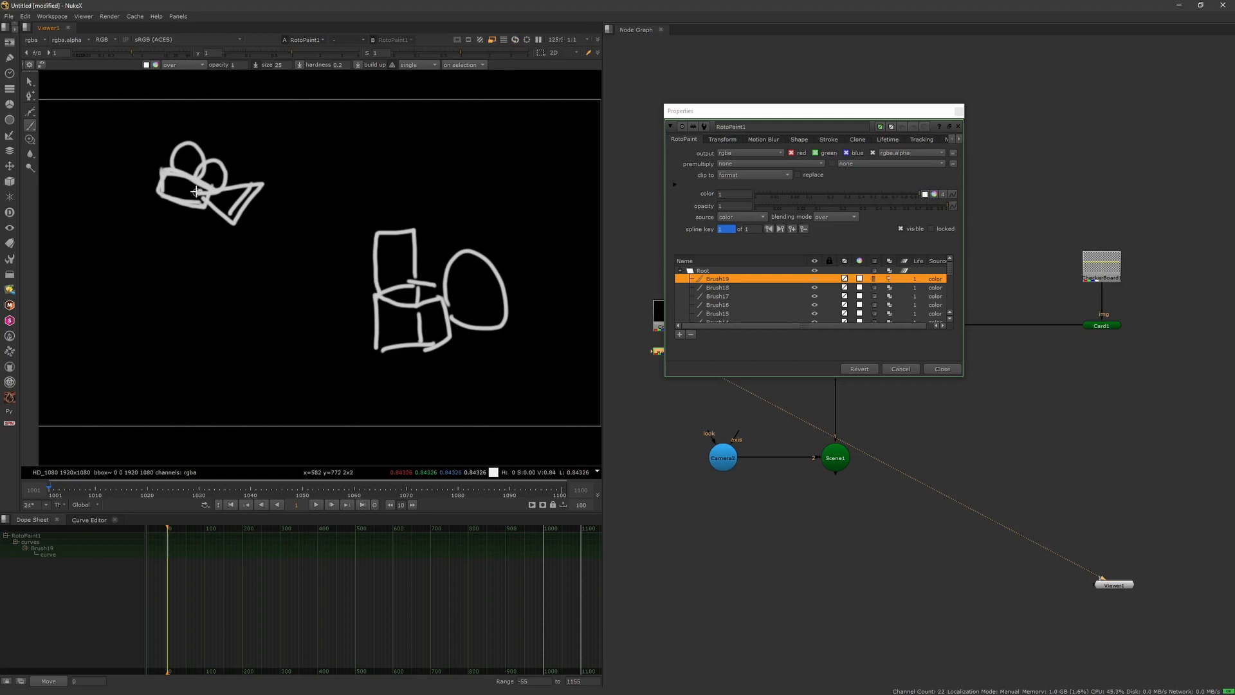
Step: Brush a small hook beneath the sketched camera and a dotted line running from its lens toward the shapes
drag(200, 206, 206, 230)
click(281, 190)
click(302, 202)
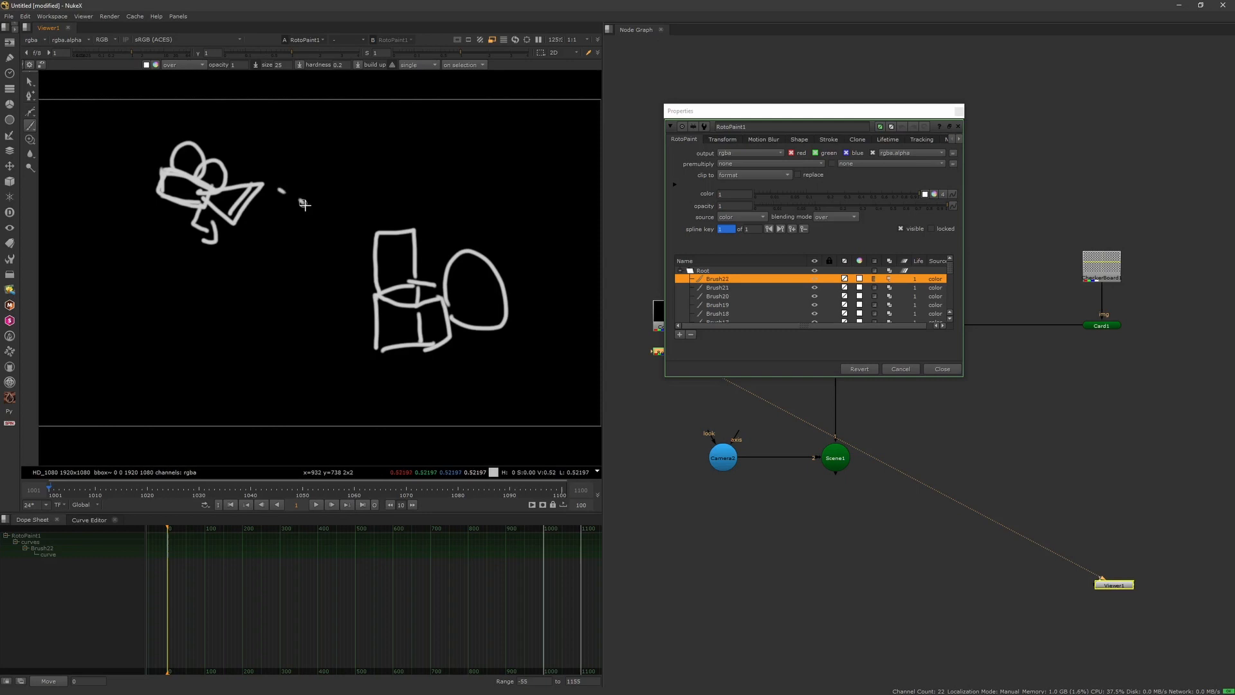
click(316, 210)
click(332, 220)
Step: Brush an angled frame around the sketched shapes to represent the camera's field of view
drag(350, 213, 307, 286)
drag(314, 296, 376, 345)
drag(356, 208, 461, 256)
mouse_move(514, 295)
mouse_down()
mouse_move(461, 373)
mouse_move(371, 348)
mouse_up()
scroll(402, 241, down, 4)
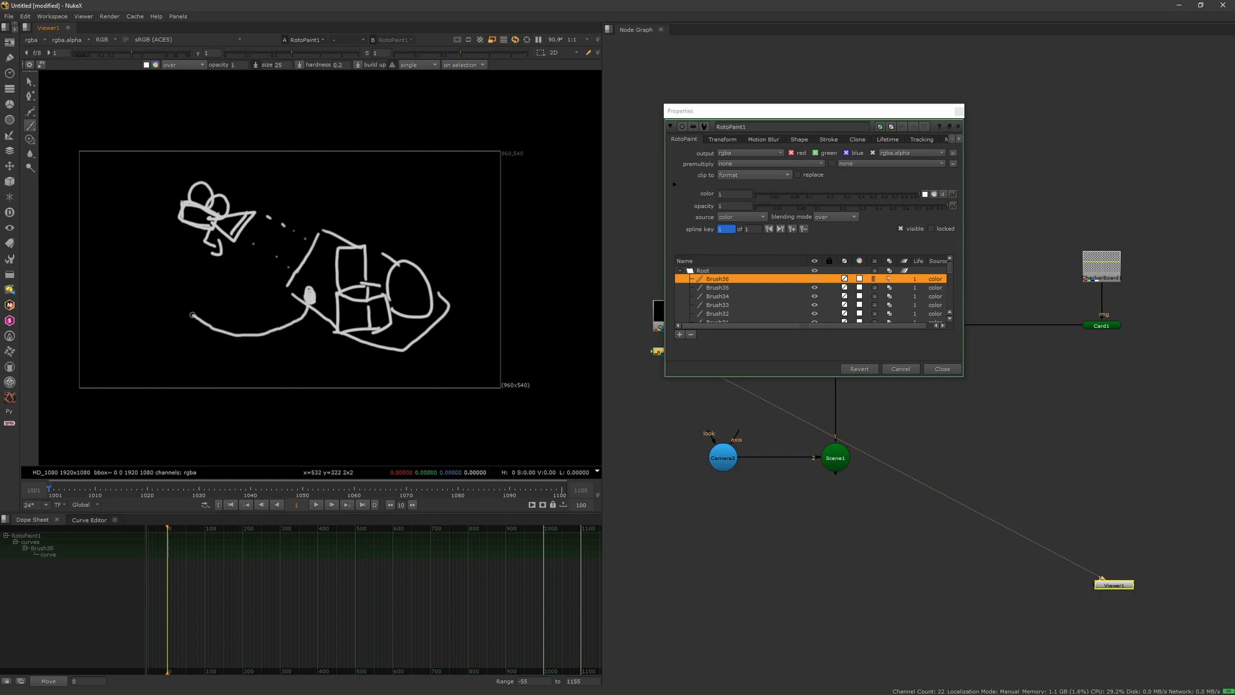
Step: Brush an arrowhead beneath the sketched camera and a short arrow pointing from the camera toward the shapes
drag(169, 247, 187, 258)
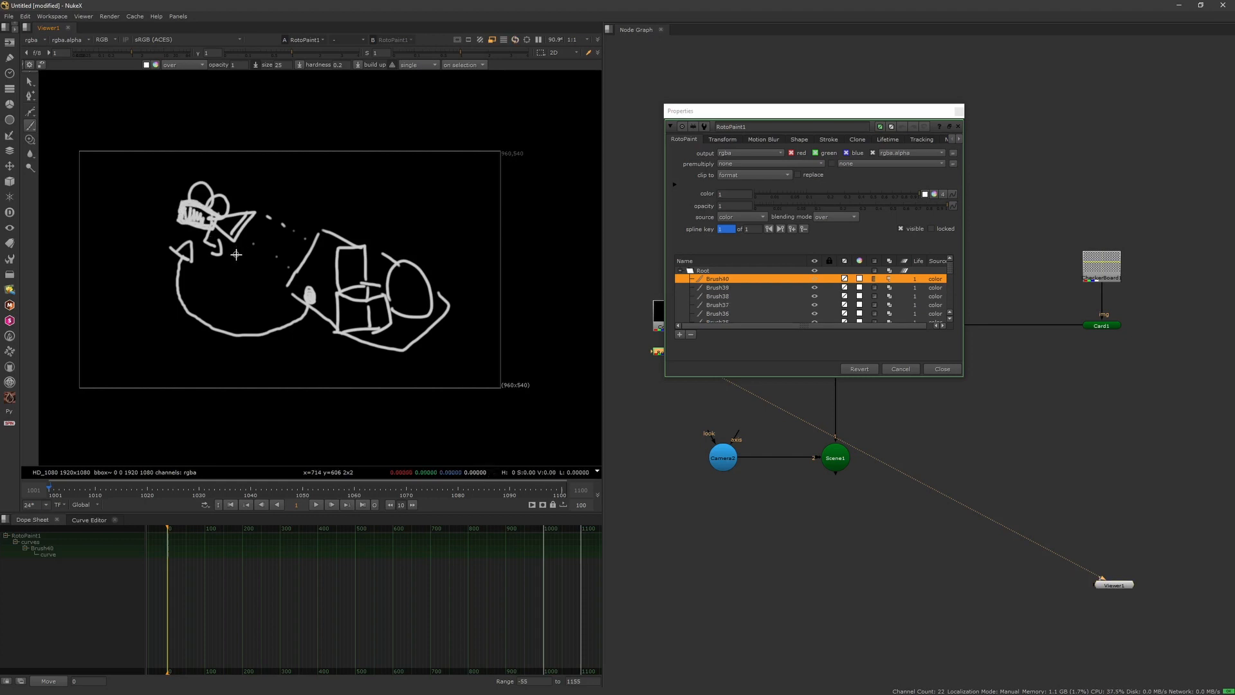
drag(236, 254, 262, 278)
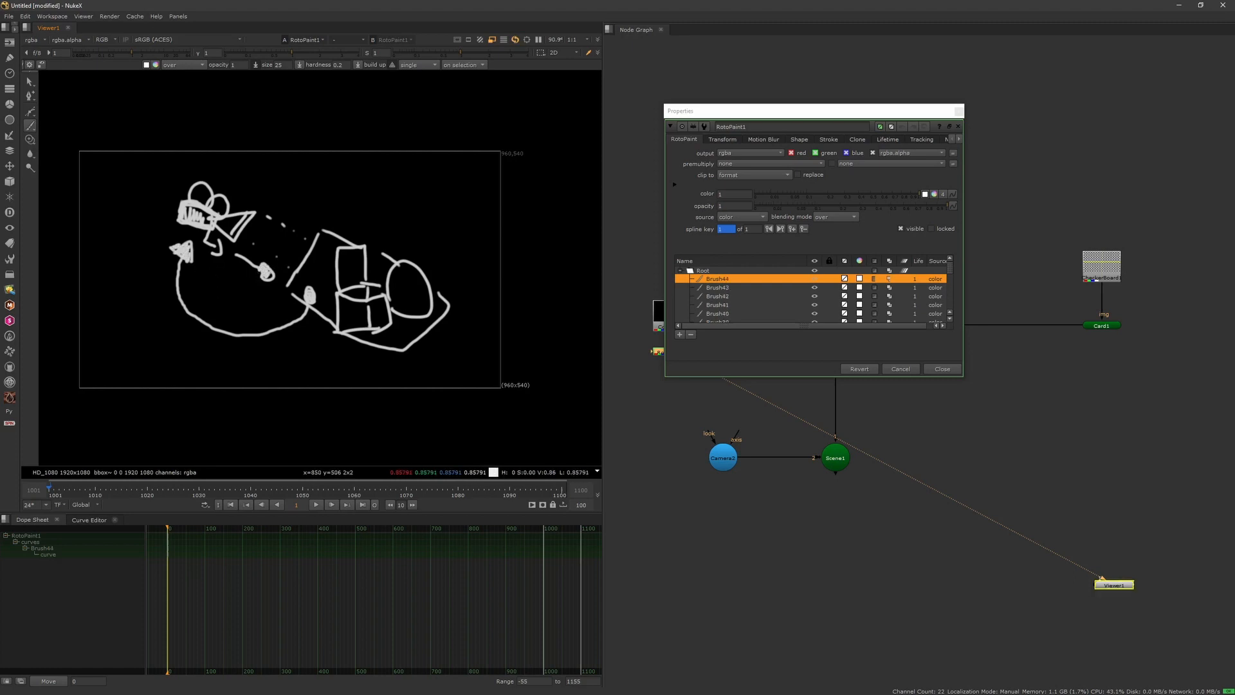
scroll(315, 287, up, 2)
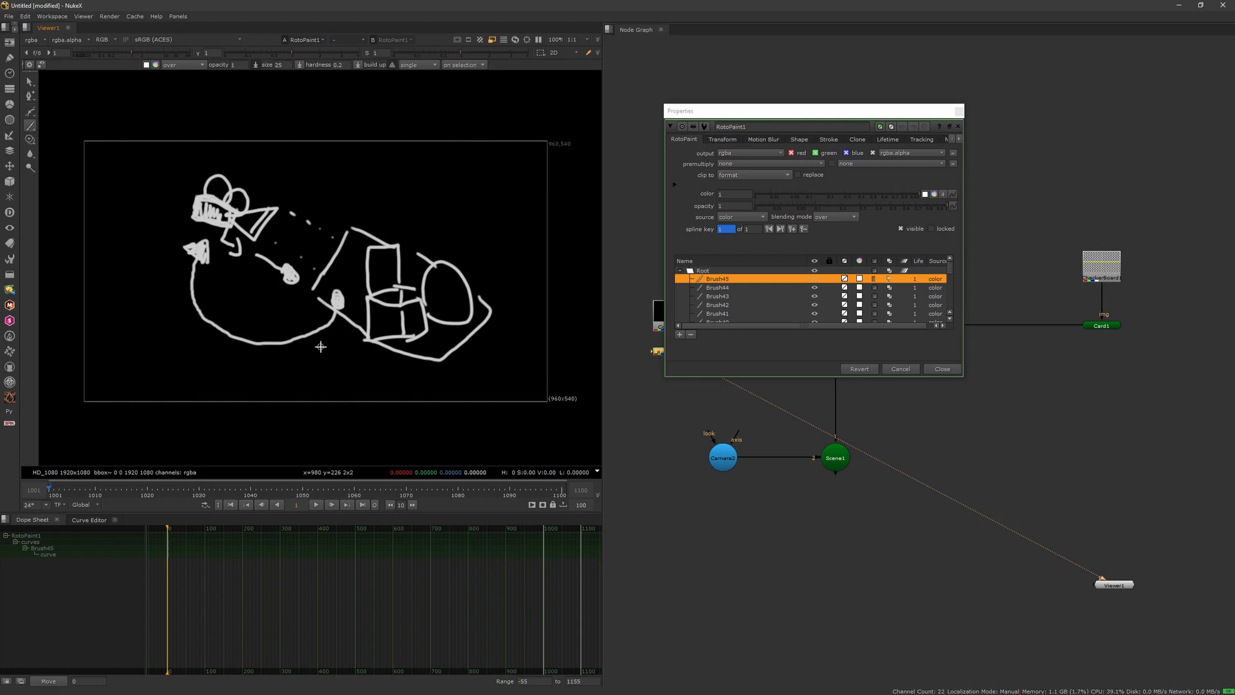
Step: Close the RotoPaint properties, show Scene1 in the viewer and look through Camera2
click(953, 124)
click(836, 458)
key(1)
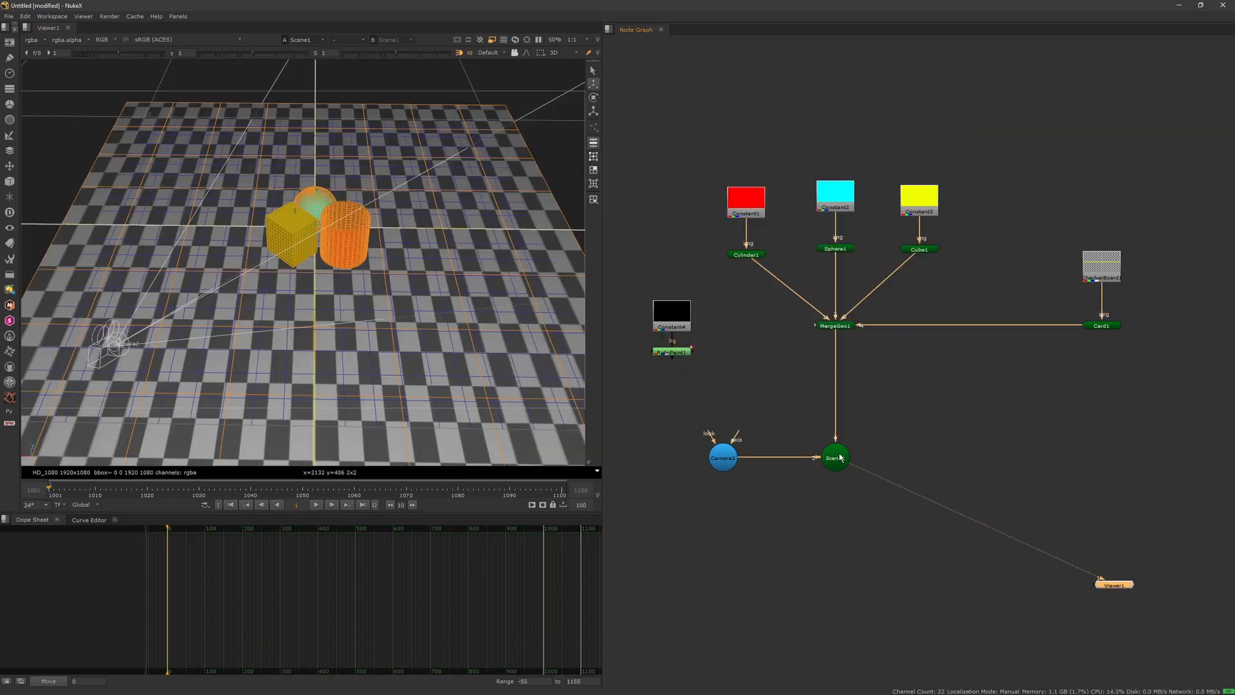
click(490, 52)
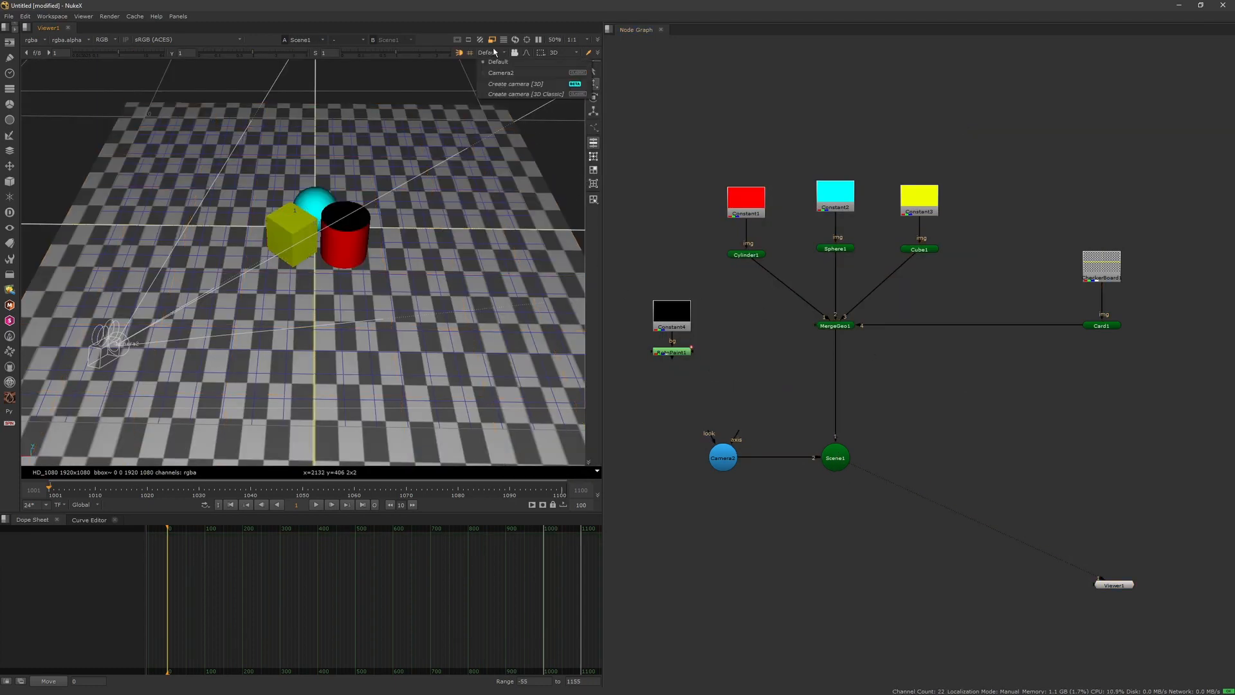
click(492, 70)
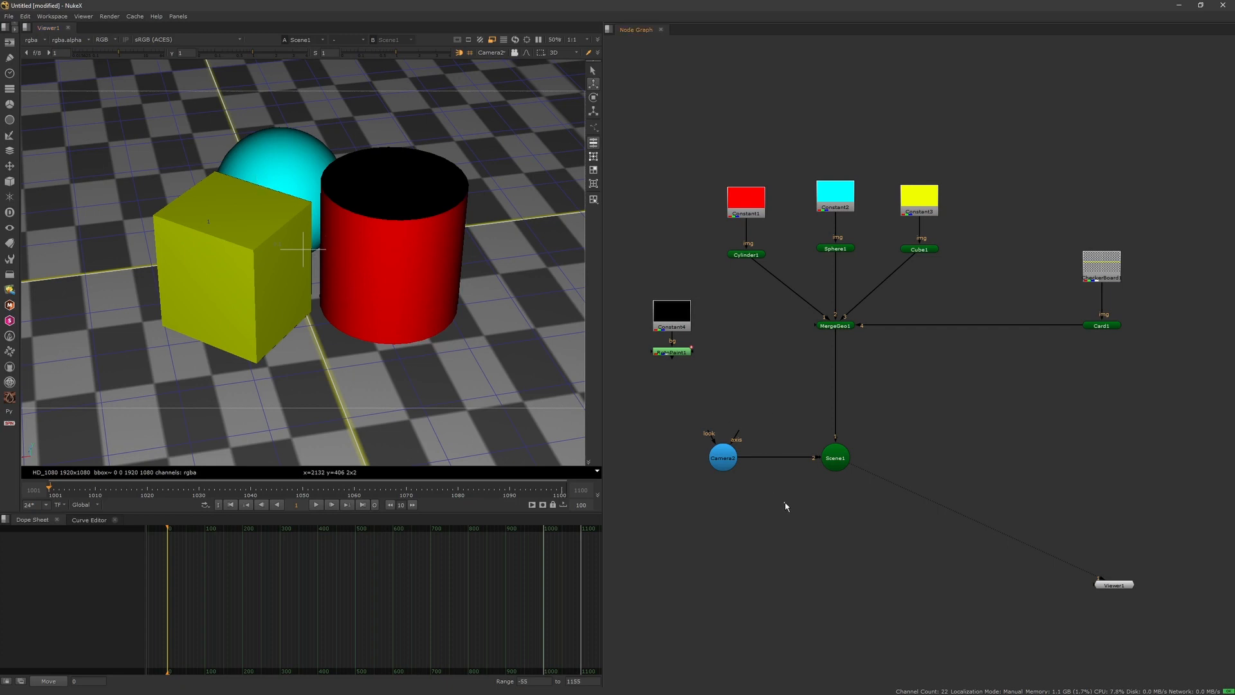
Step: Compare the RotoPaint sketch with the Camera2 view of Scene1 in the viewer
key(Tab)
click(781, 418)
click(781, 421)
key(1)
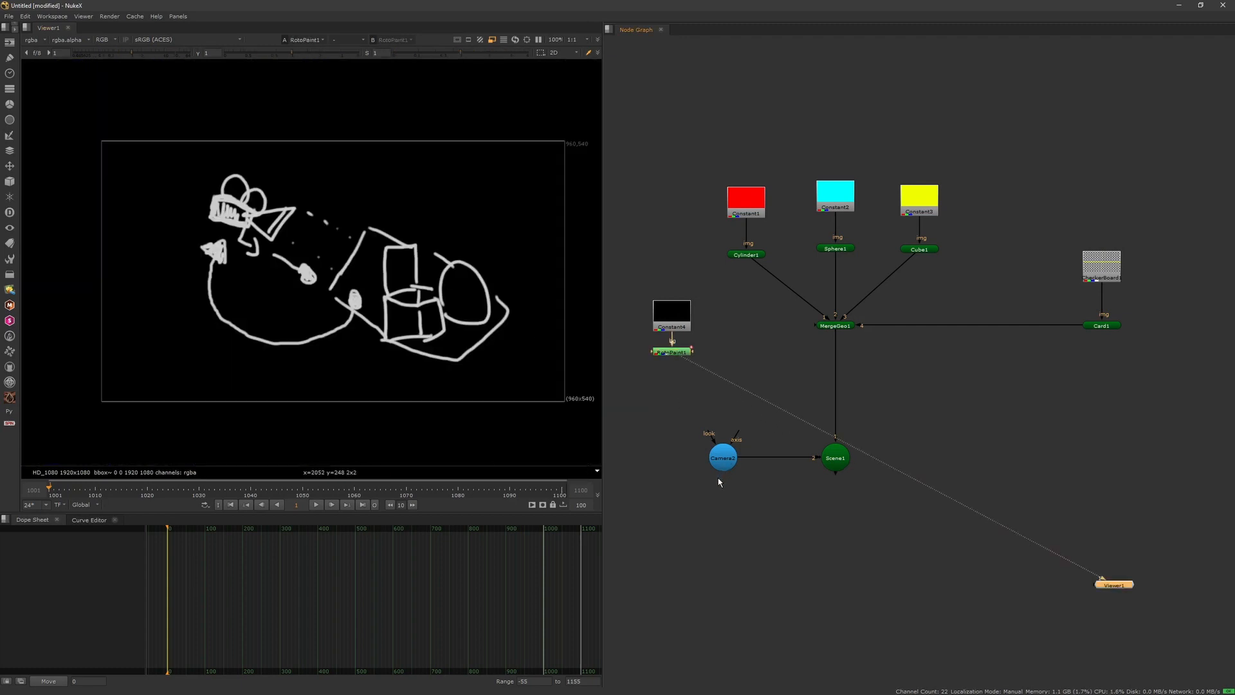
click(692, 402)
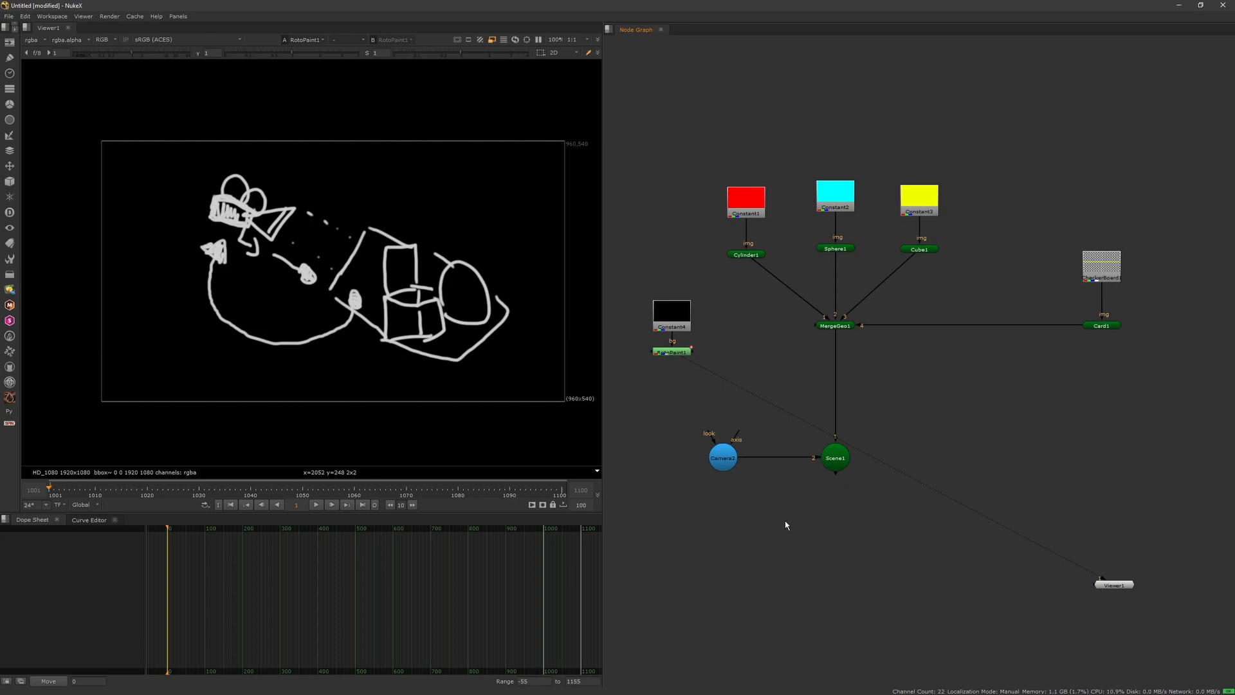
key(1)
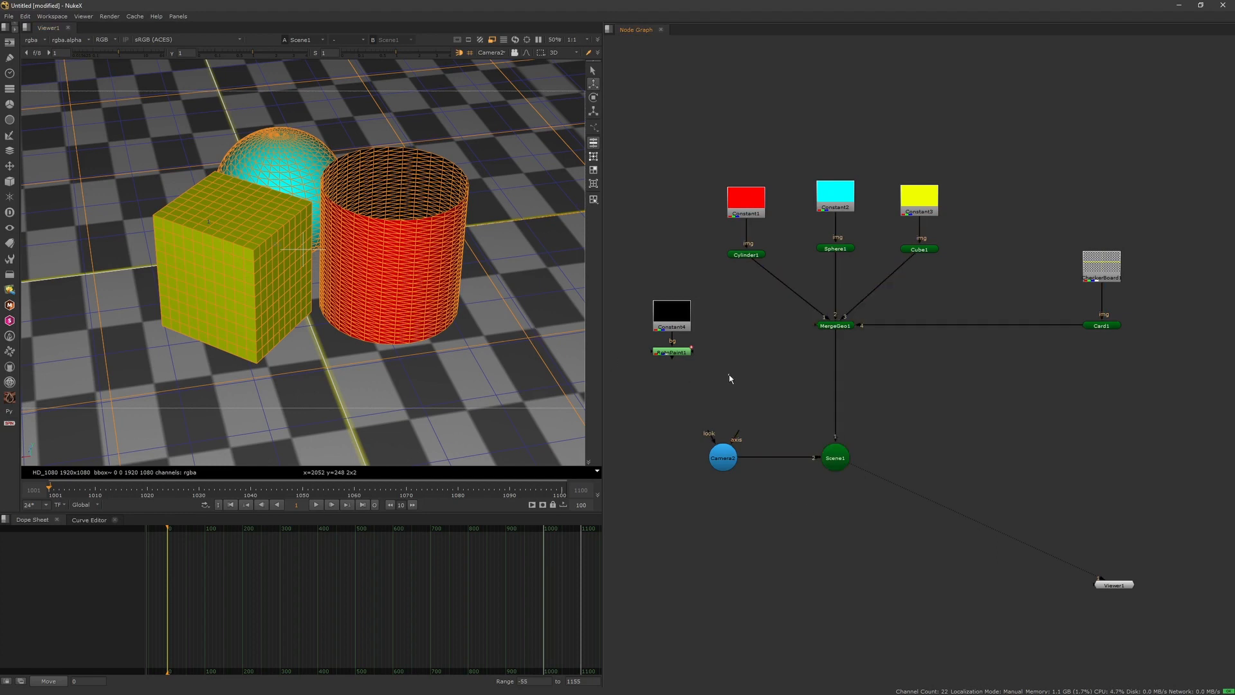
Step: Add a ScanlineRender node below Scene1, connecting its obj/scn input to Scene1 and its cam input to Camera2
key(Tab)
text(sca)
click(735, 507)
click(773, 431)
drag(815, 501, 723, 457)
Step: Add a Reformat node with the default root format, place it beside ScanlineRender1 and connect it to the bg input
key(Tab)
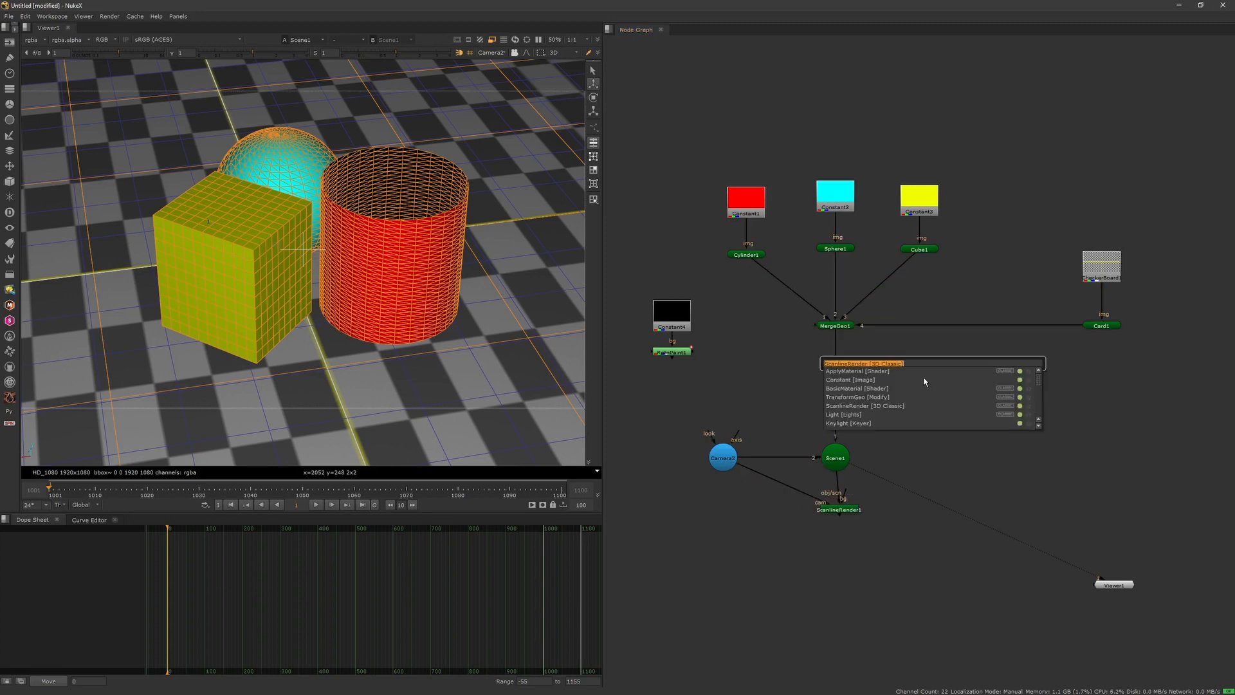
text(ref)
click(851, 372)
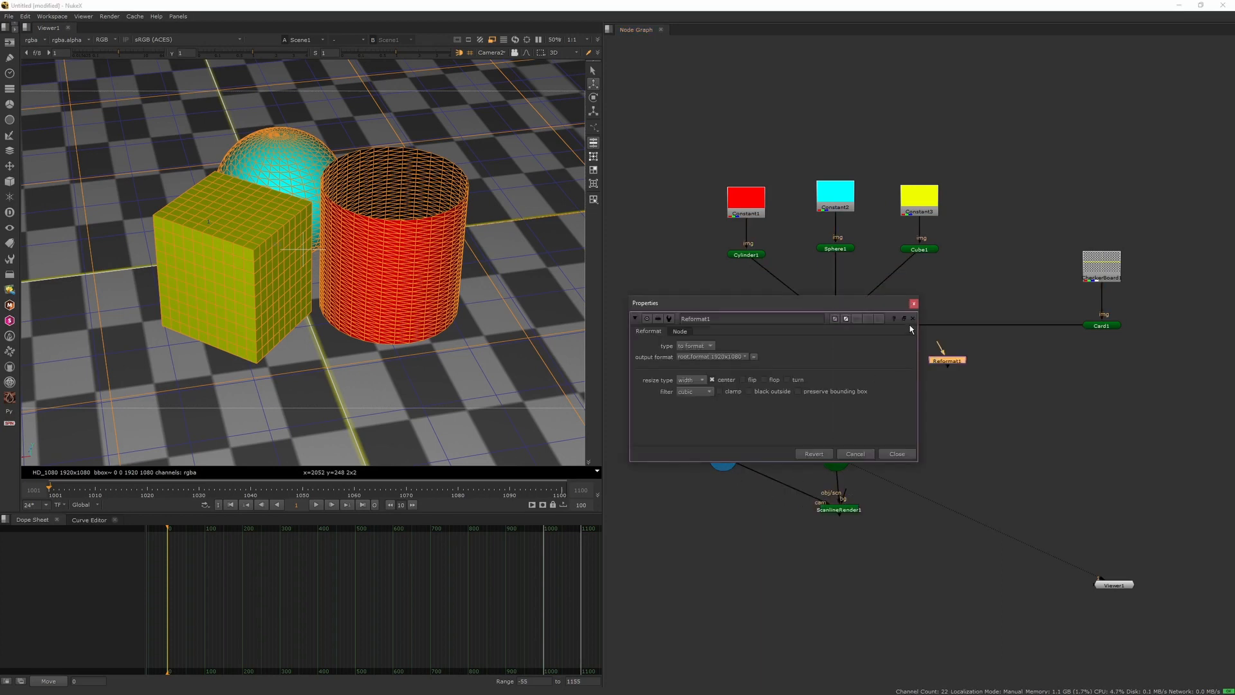
click(914, 303)
mouse_move(846, 499)
mouse_down()
mouse_move(946, 386)
mouse_move(946, 361)
mouse_move(903, 501)
mouse_move(848, 510)
mouse_up()
click(891, 501)
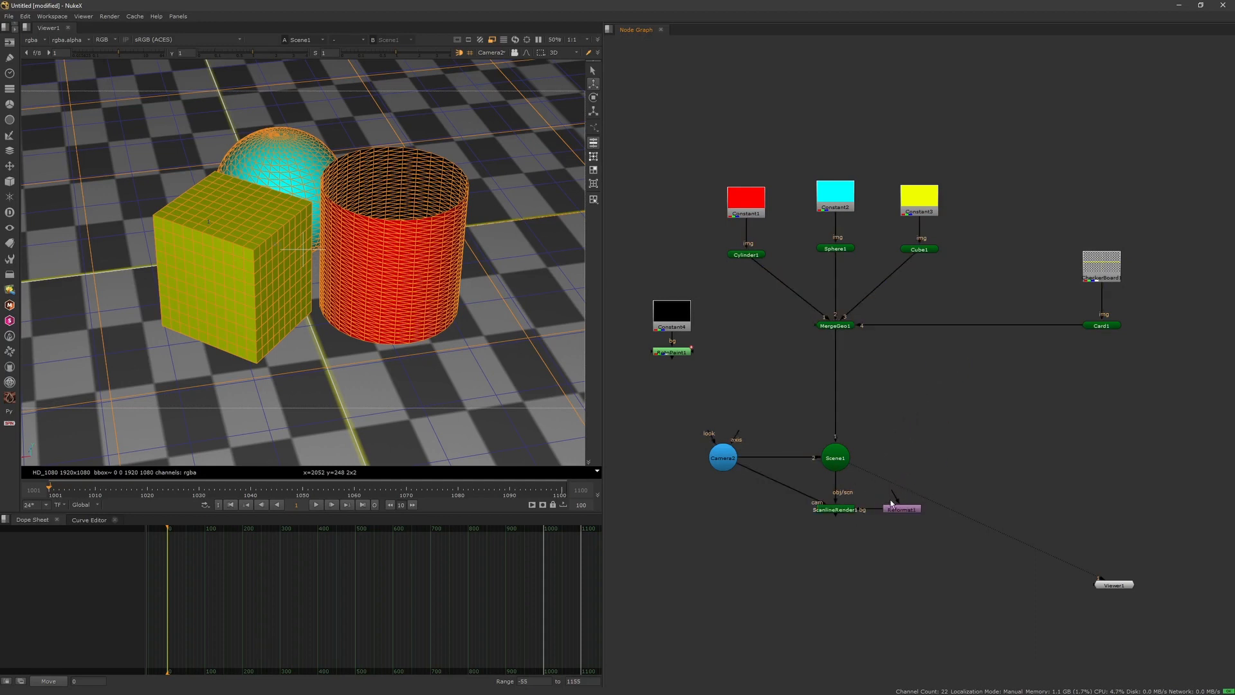
Step: Show the ScanlineRender1 output in the viewer as a 2D render
click(844, 509)
key(1)
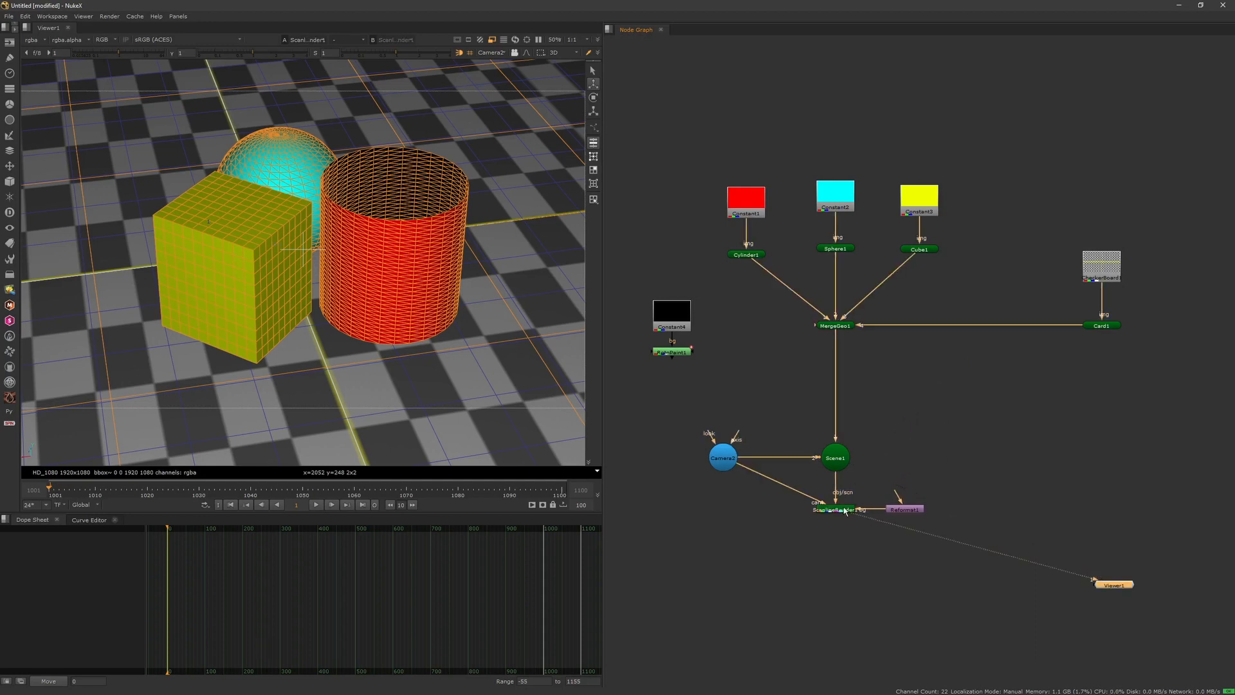
key(Tab)
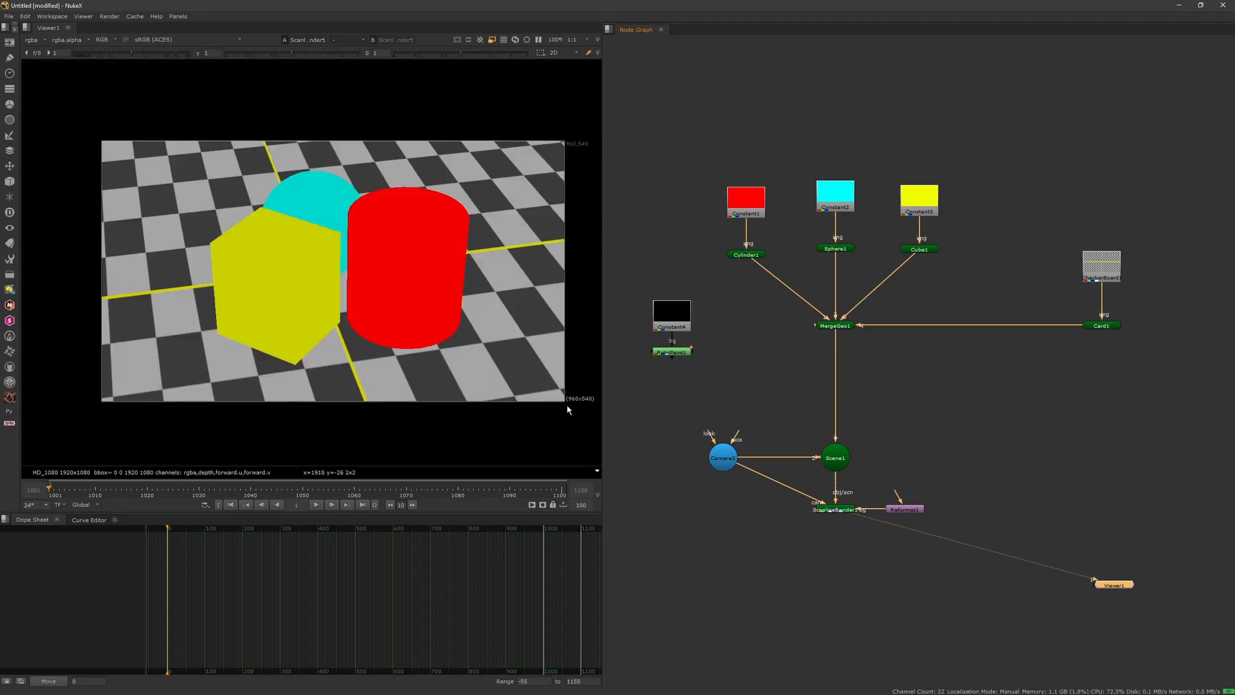
Step: Add a Light node, connect it to Scene1 and switch the viewer to 3D
key(Tab)
text(light)
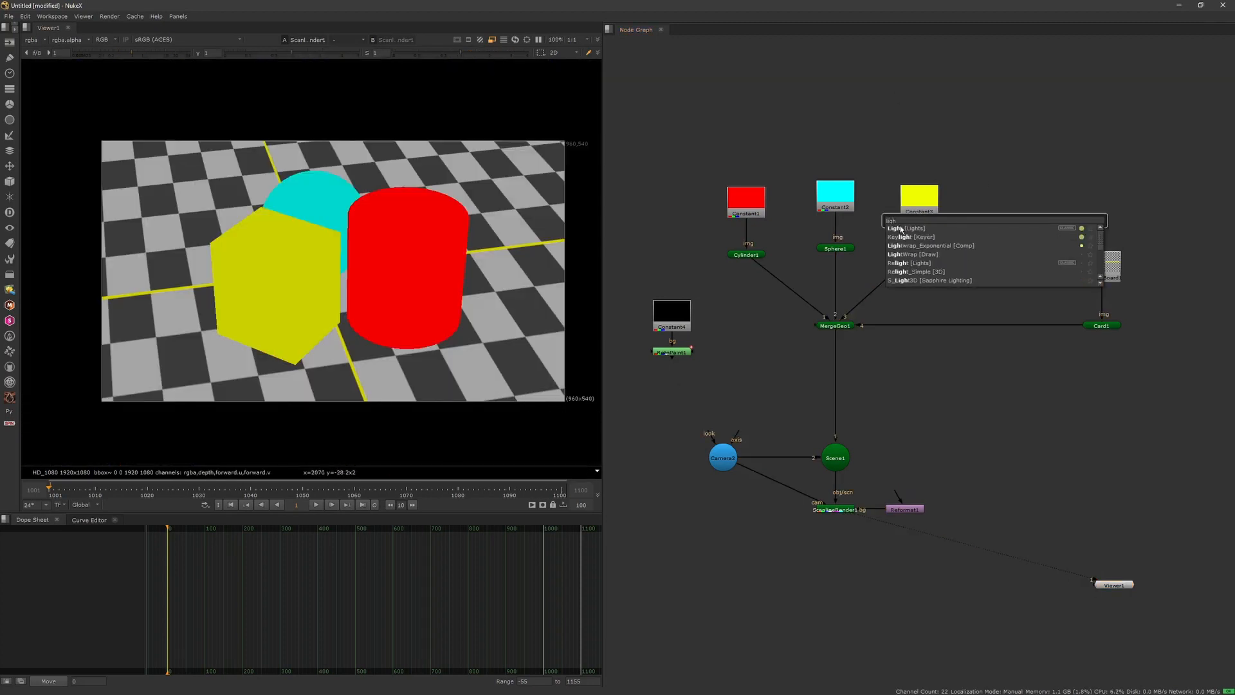
key(Return)
key(Tab)
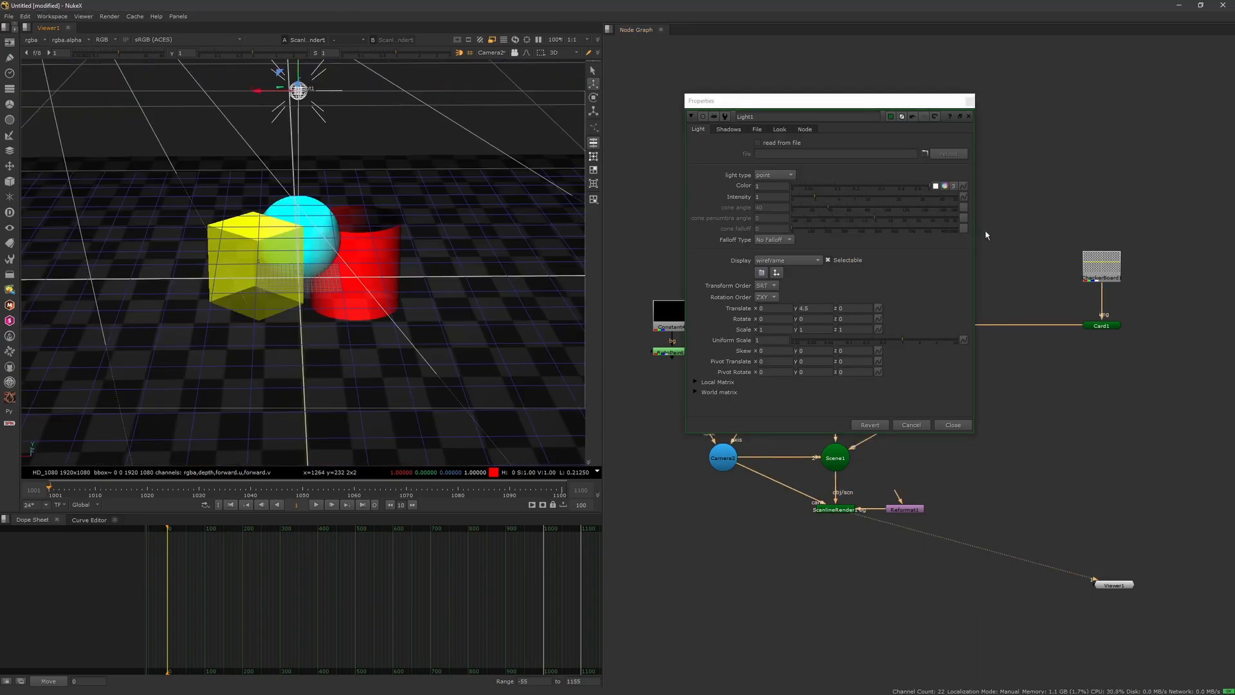
Step: Insert a BasicMaterial node between each Constant or CheckerBoard texture and its geometry
key(Tab)
text(basi)
key(Return)
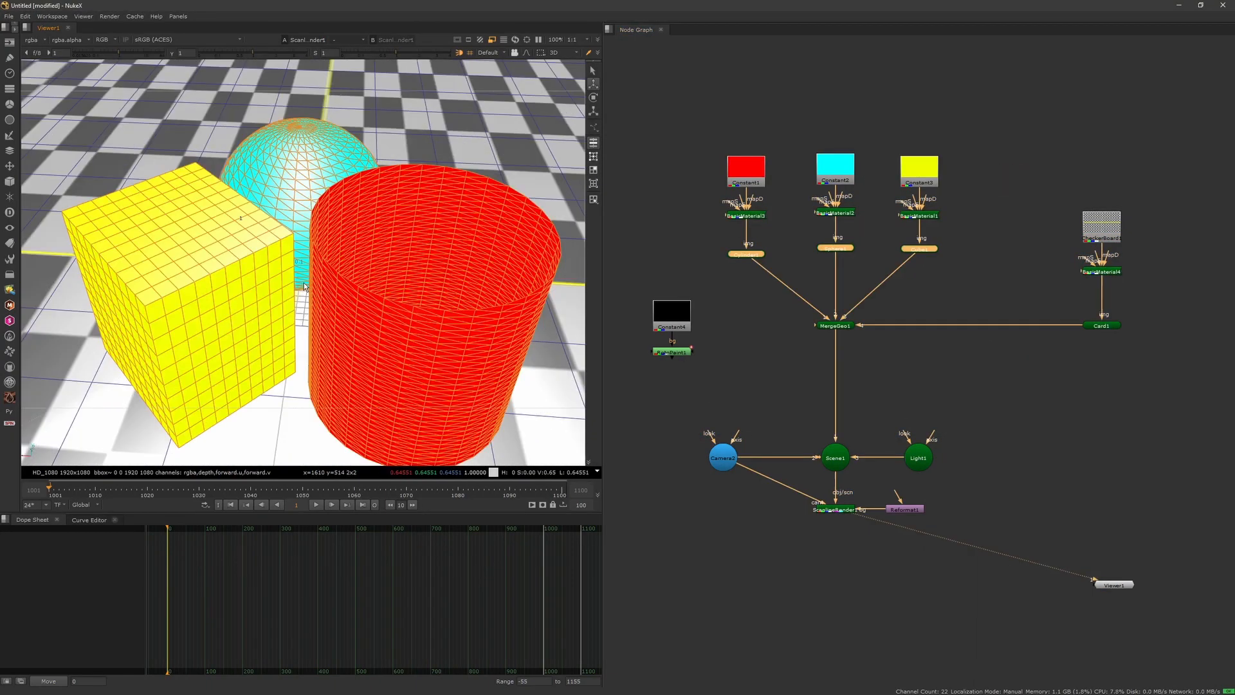
Step: Open Light1's properties and set its shadows to 27 samples, slope bias 0.154 and depthmap resolution 3750
double_click(918, 457)
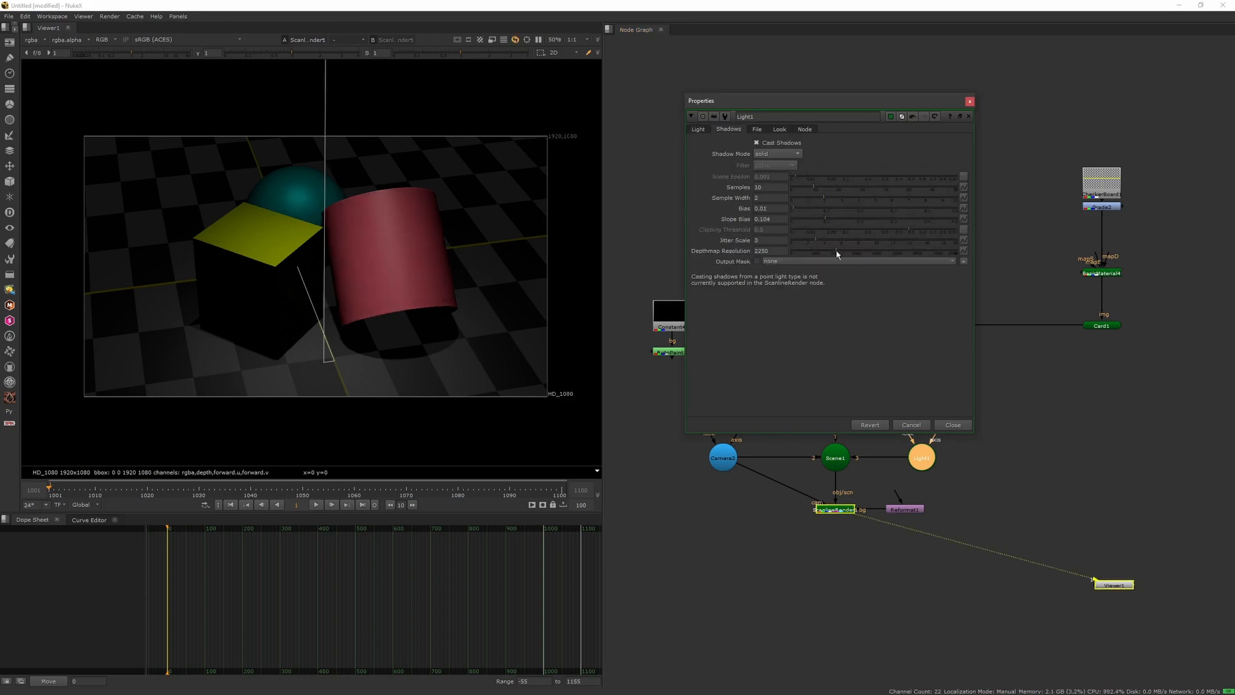
mouse_move(836, 251)
mouse_down()
mouse_move(957, 242)
mouse_move(817, 240)
mouse_up()
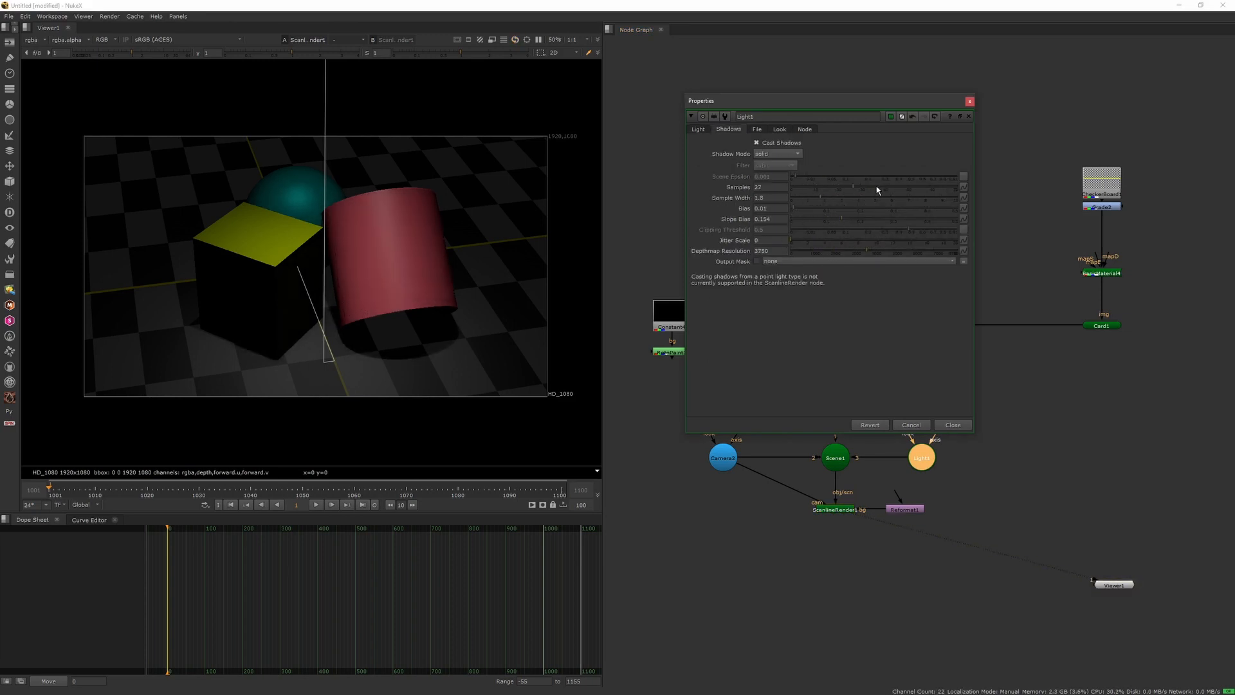
Step: Move Light1 in the 3D view to about X -0.52, Y 19.5, Z -3.45, return to the 2D render and close its properties
click(778, 154)
click(786, 164)
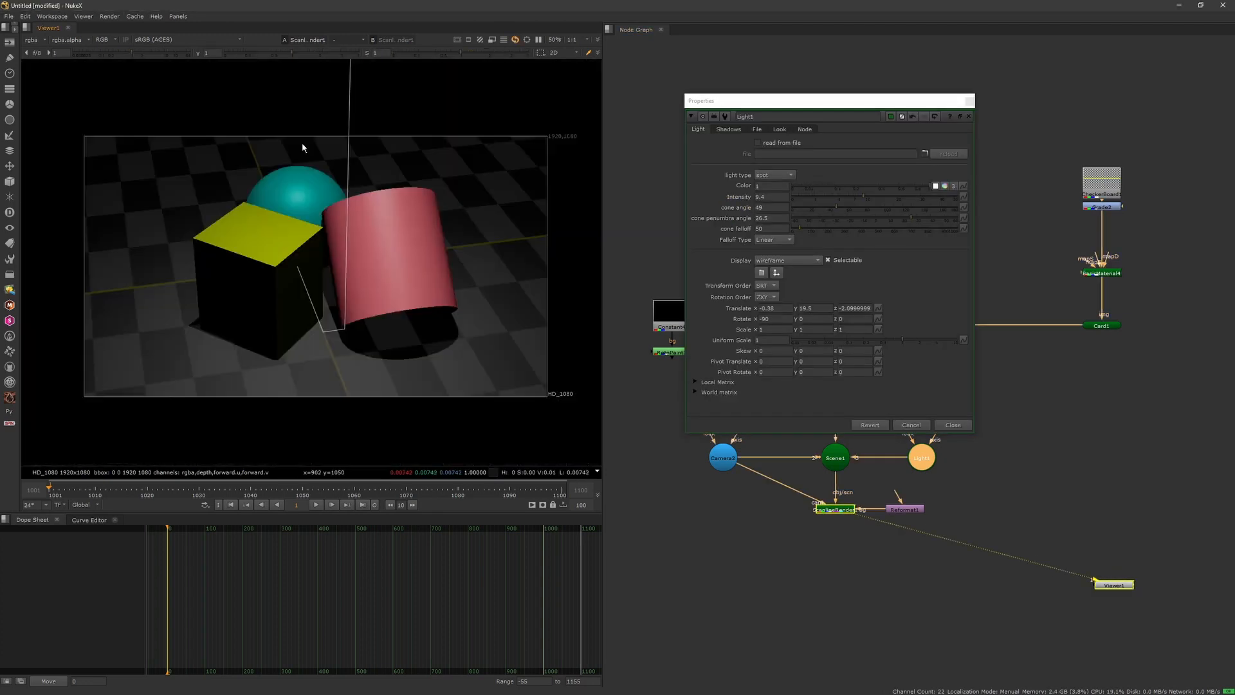
key(Tab)
drag(310, 142, 306, 153)
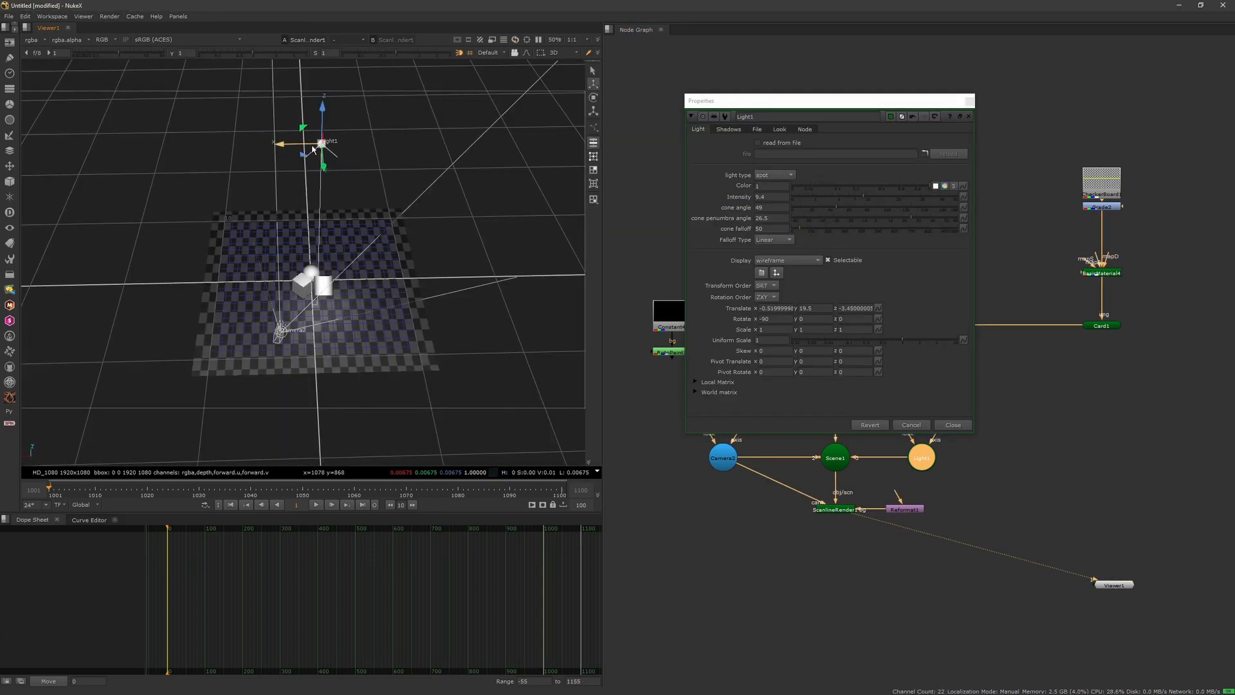
key(Tab)
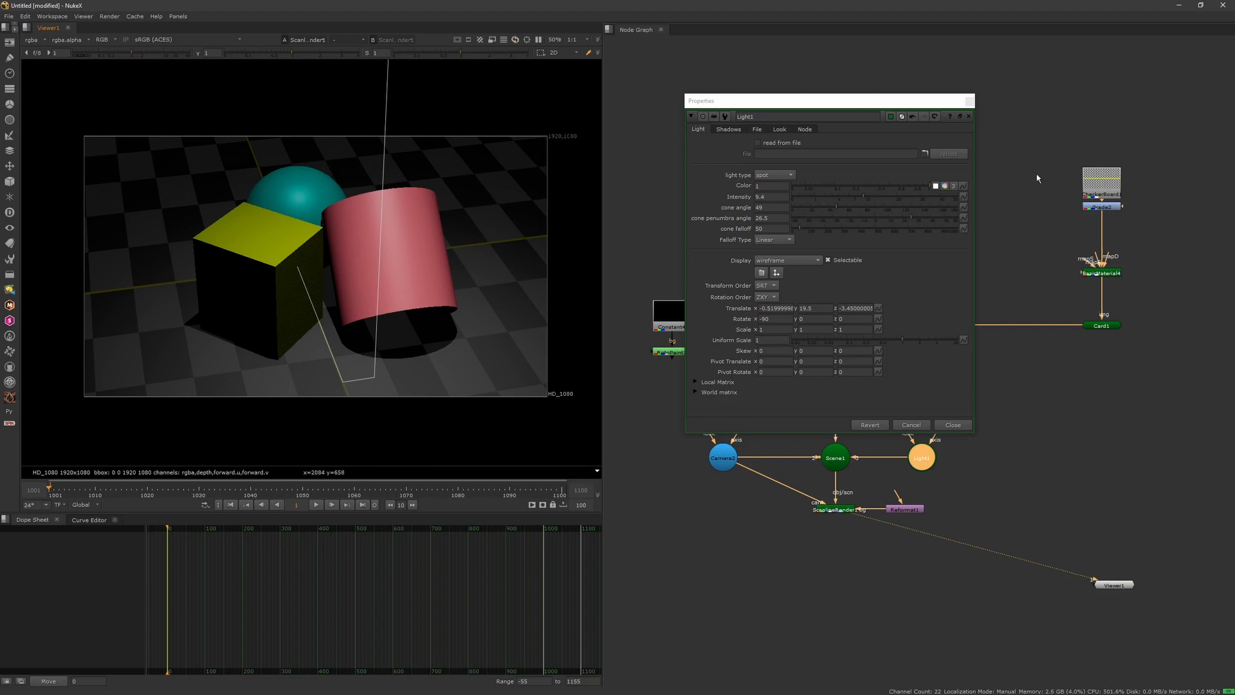
click(970, 102)
Step: Show ScanlineRender1 in the viewer and move Reformat1 slightly farther from it in the node graph
middle_drag(841, 519, 855, 364)
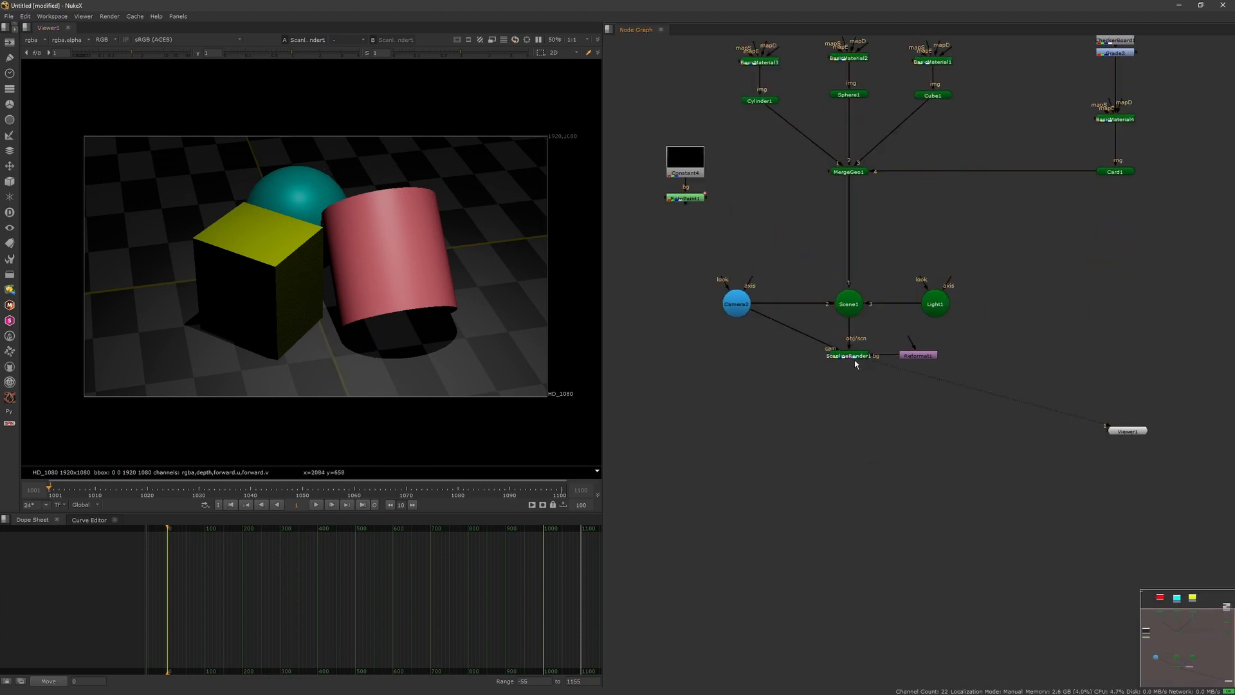
click(850, 358)
key(1)
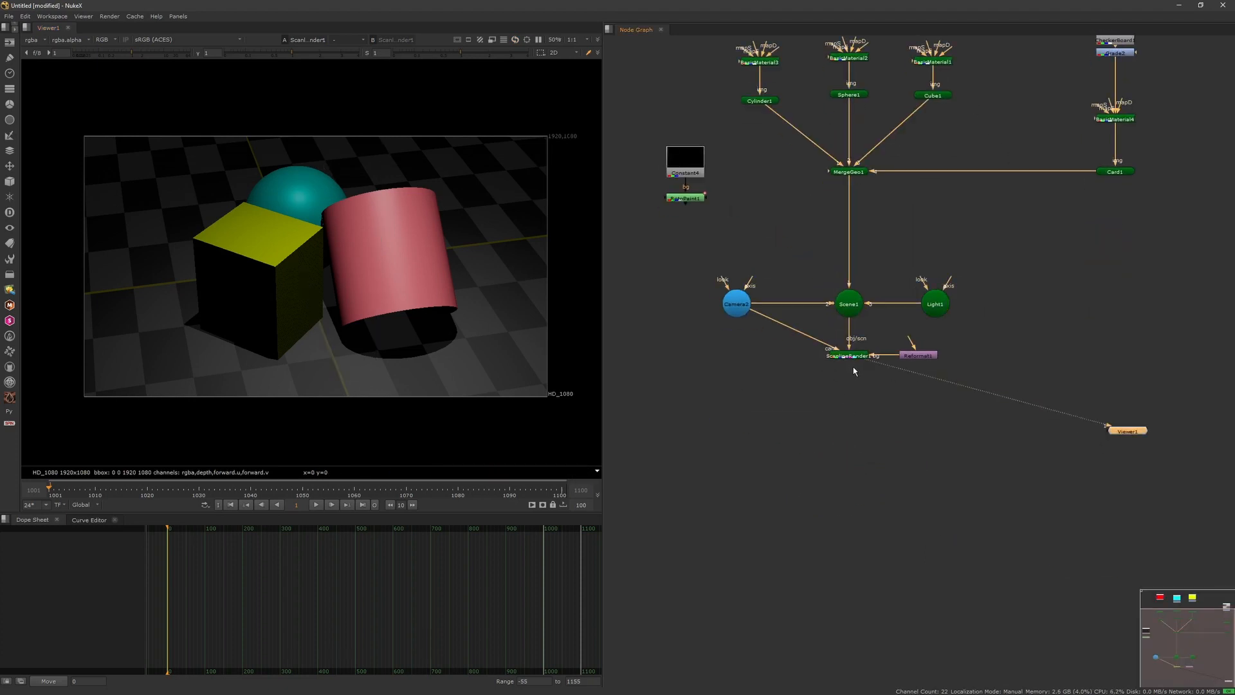
drag(917, 355, 932, 355)
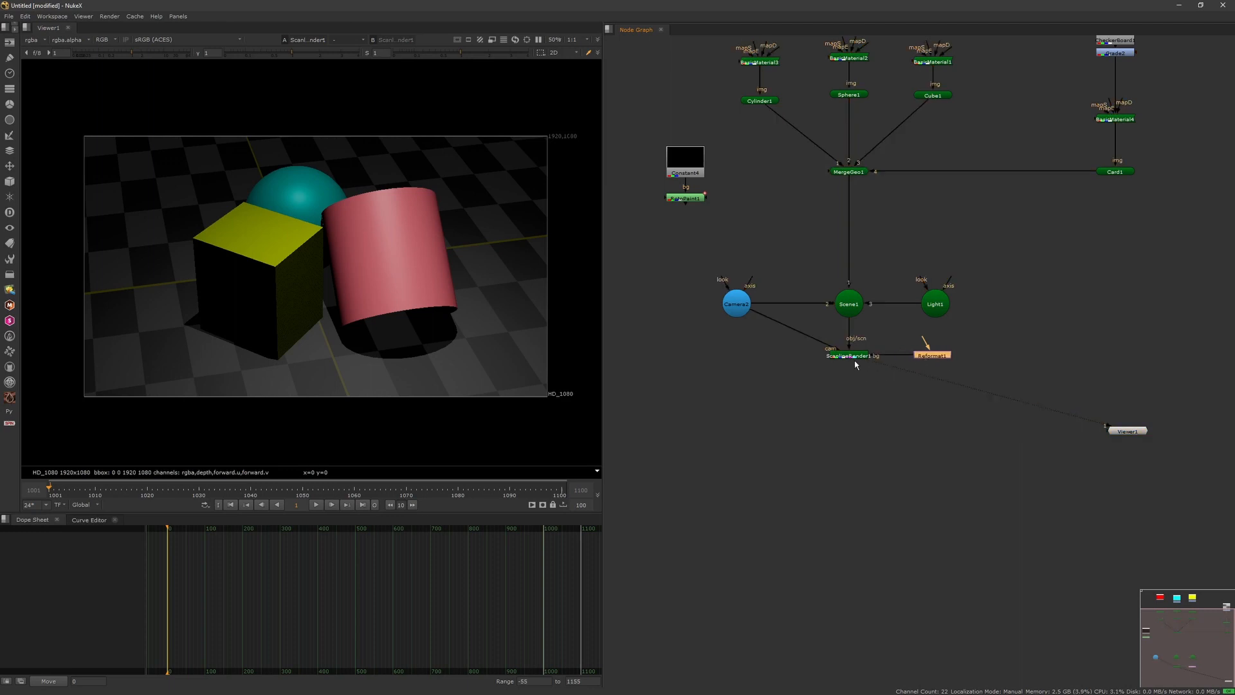
Step: Add a FrameHold node below ScanlineRender1, connect it to the render output and show it in the viewer
click(854, 360)
key(Tab)
text(fr)
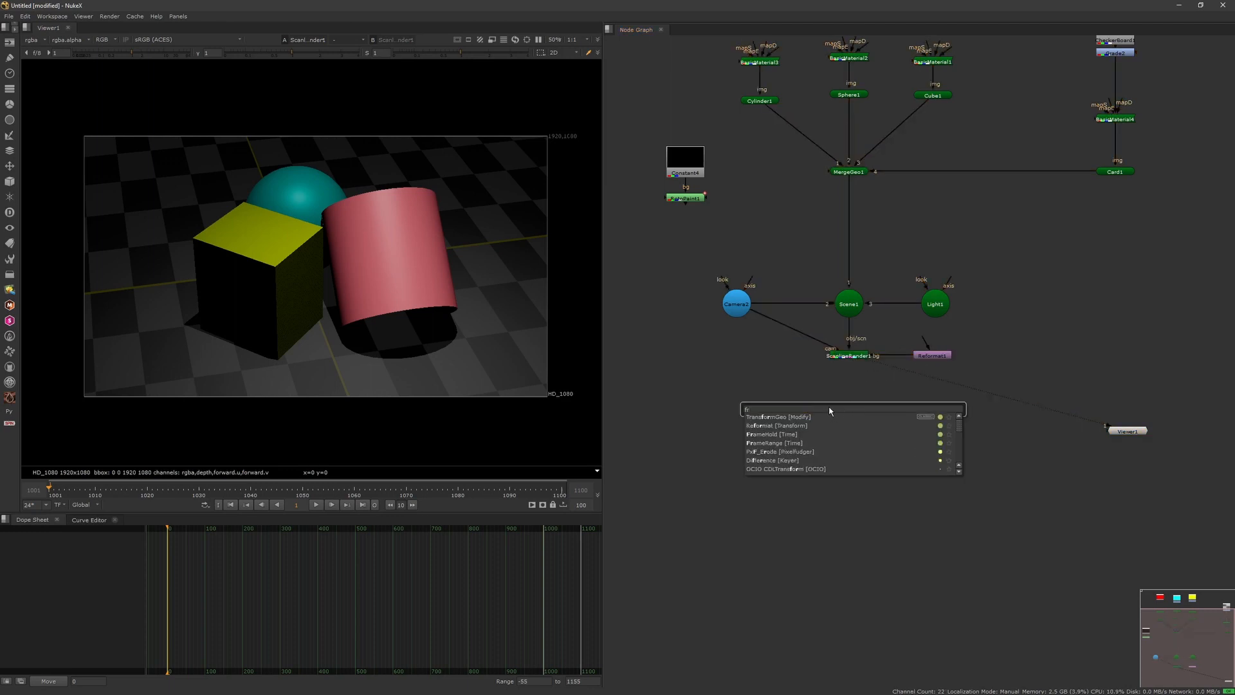
click(795, 435)
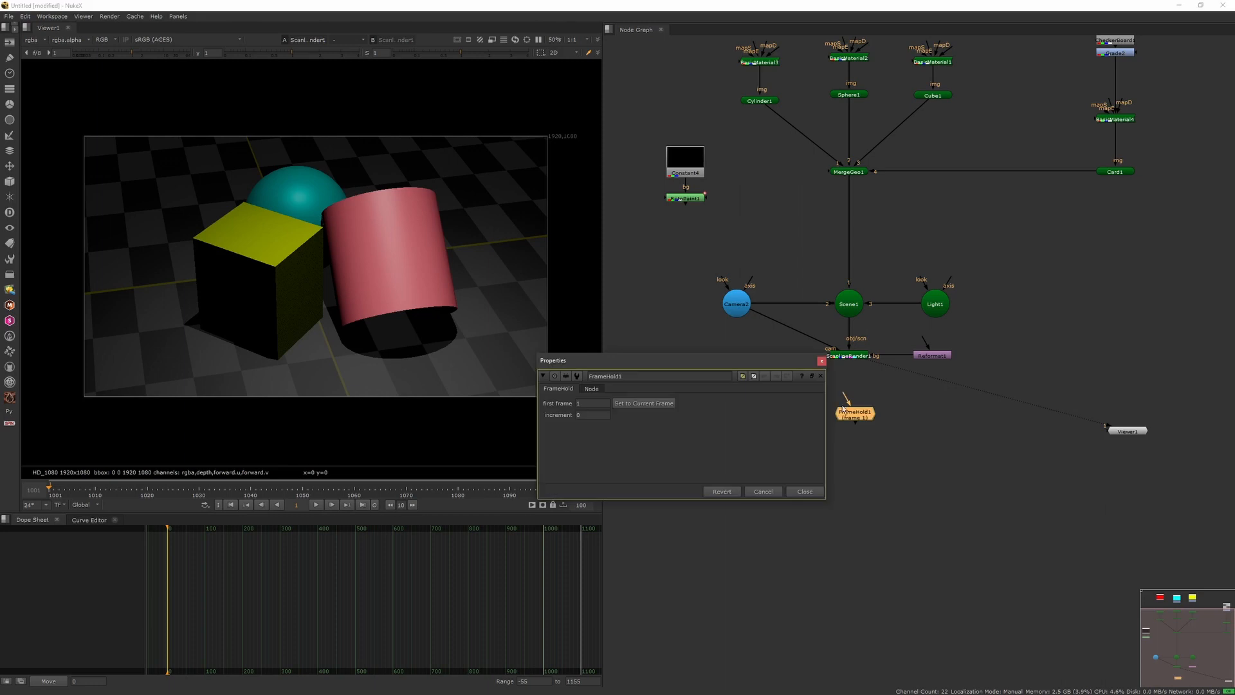
drag(843, 398, 849, 357)
click(822, 361)
drag(860, 417, 855, 418)
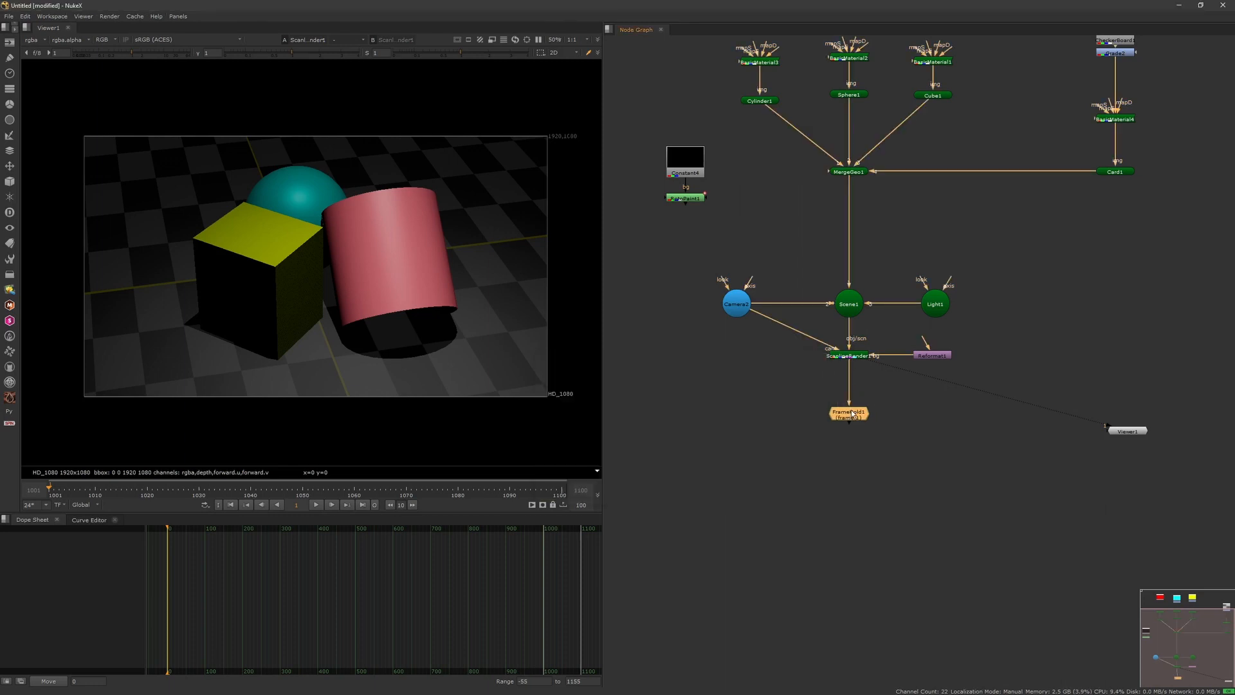
key(1)
click(817, 457)
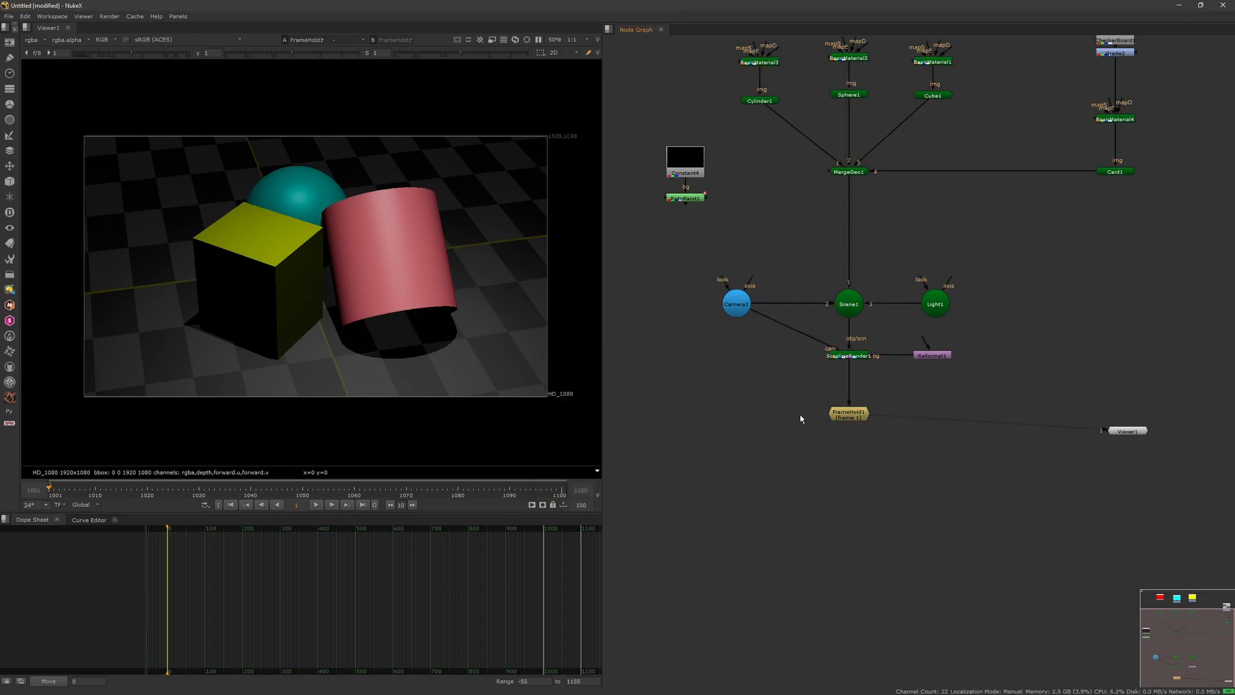
Step: Add a second FrameHold node below Camera2 and connect it to the camera
click(739, 311)
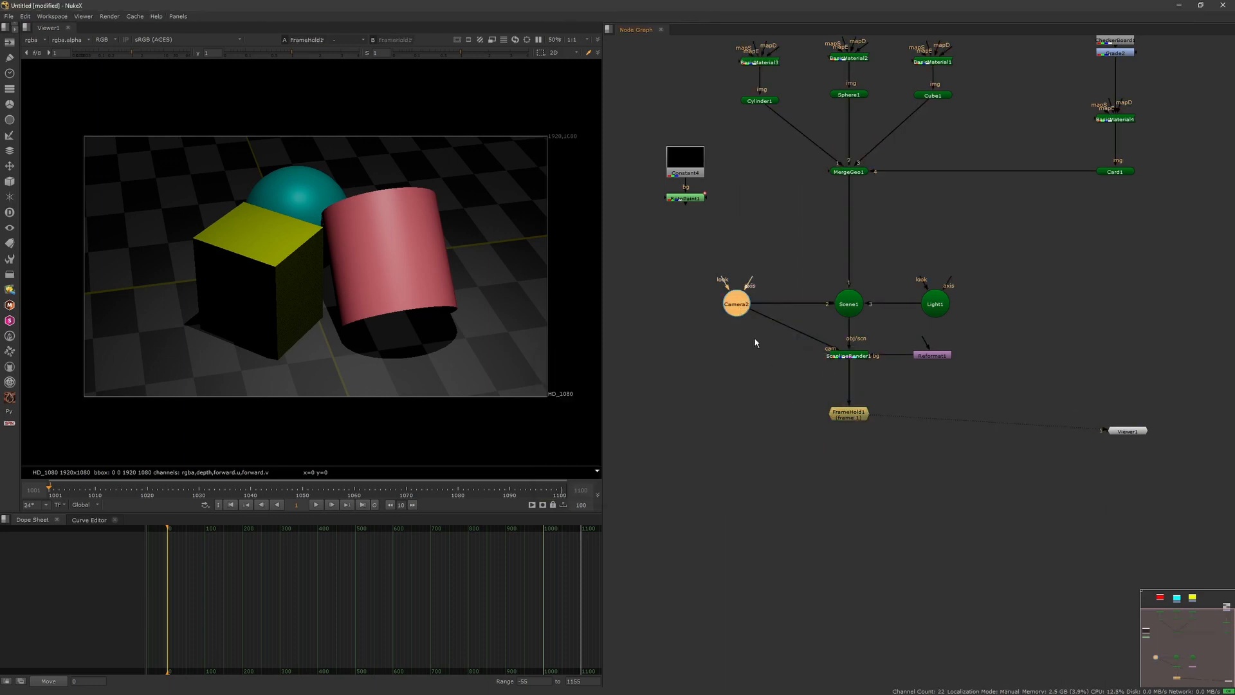
click(761, 371)
key(Tab)
text(fra)
click(713, 438)
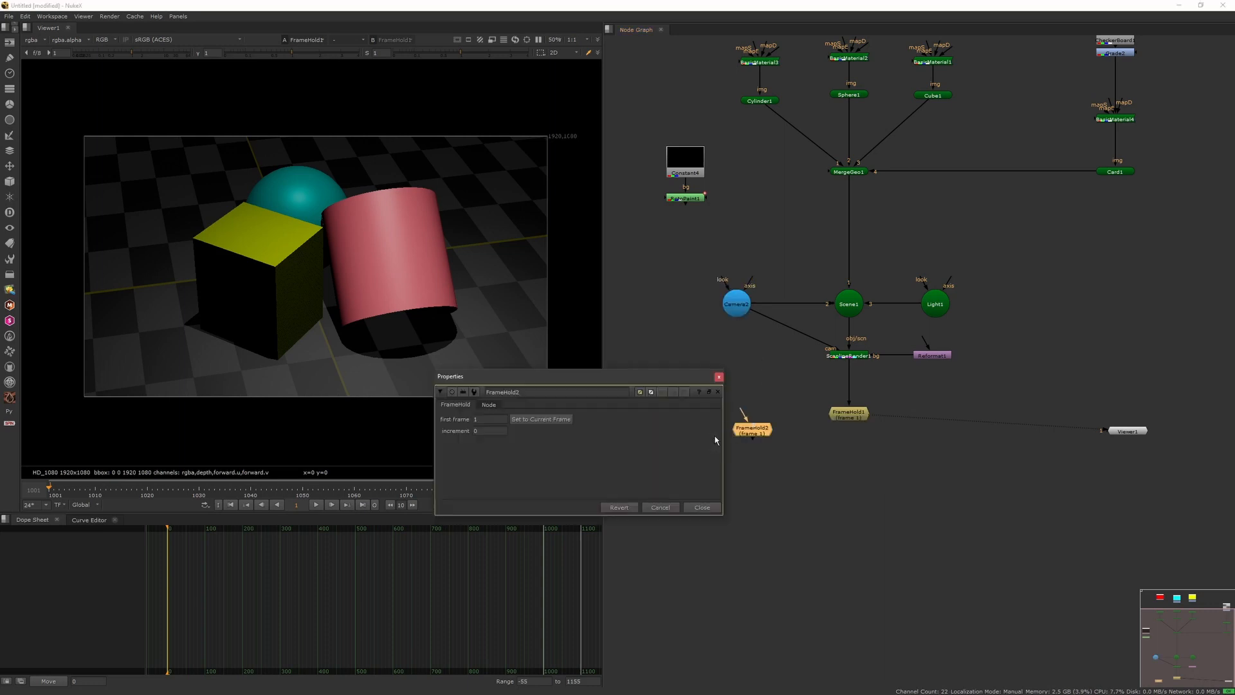
click(768, 418)
click(719, 377)
mouse_move(746, 409)
mouse_down()
mouse_move(752, 318)
mouse_move(744, 418)
mouse_up()
click(801, 440)
Step: Add a Project3D node, connecting its cam input to FrameHold2 and its image input to FrameHold1
middle_drag(805, 440, 782, 438)
scroll(782, 439, up, 1)
middle_drag(784, 481, 783, 469)
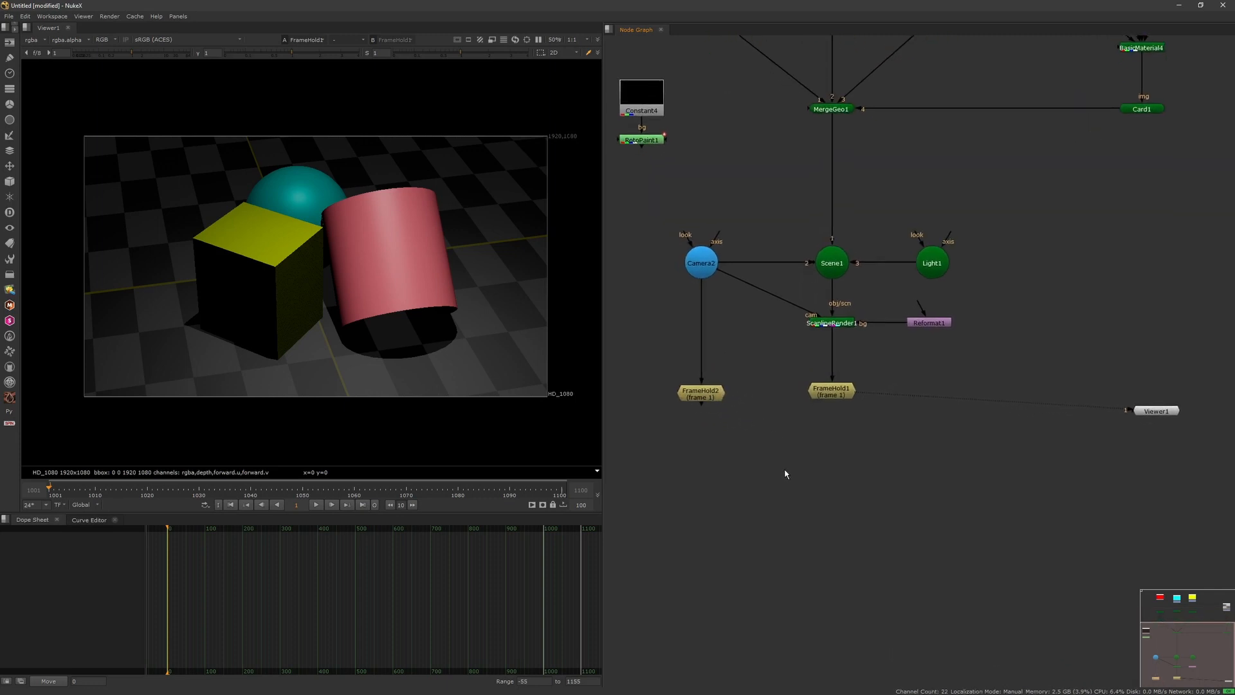
scroll(783, 467, down, 3)
scroll(788, 461, up, 2)
text(project)
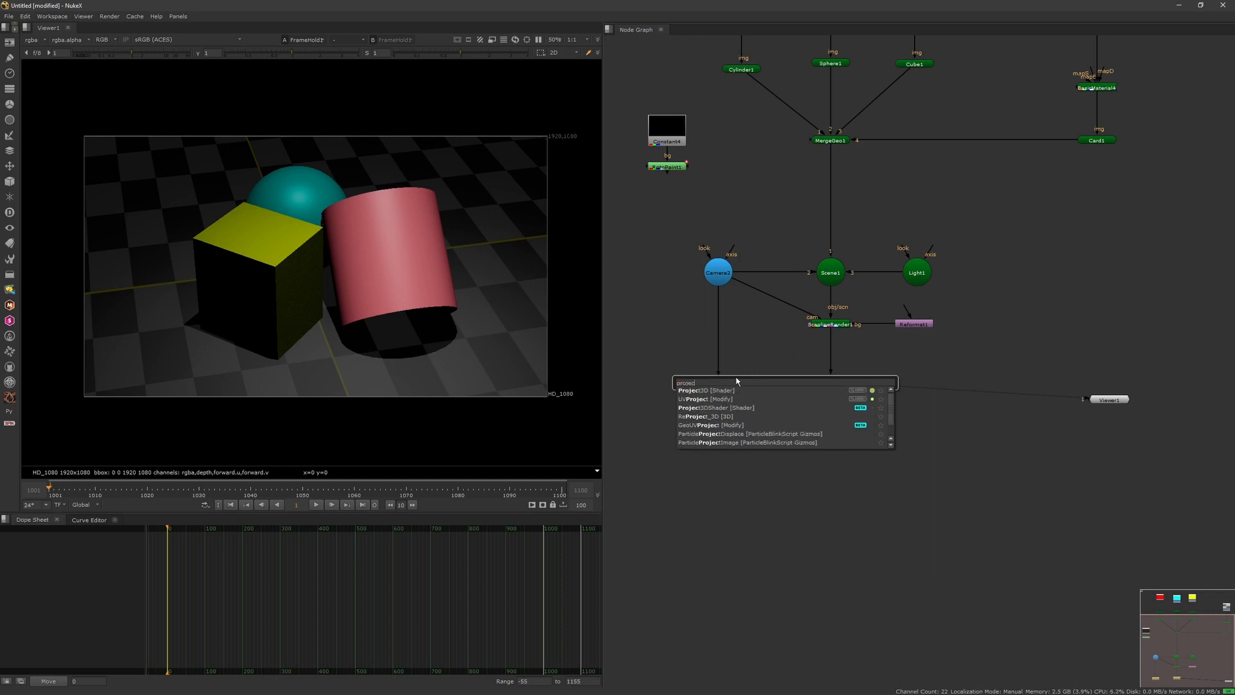
key(Return)
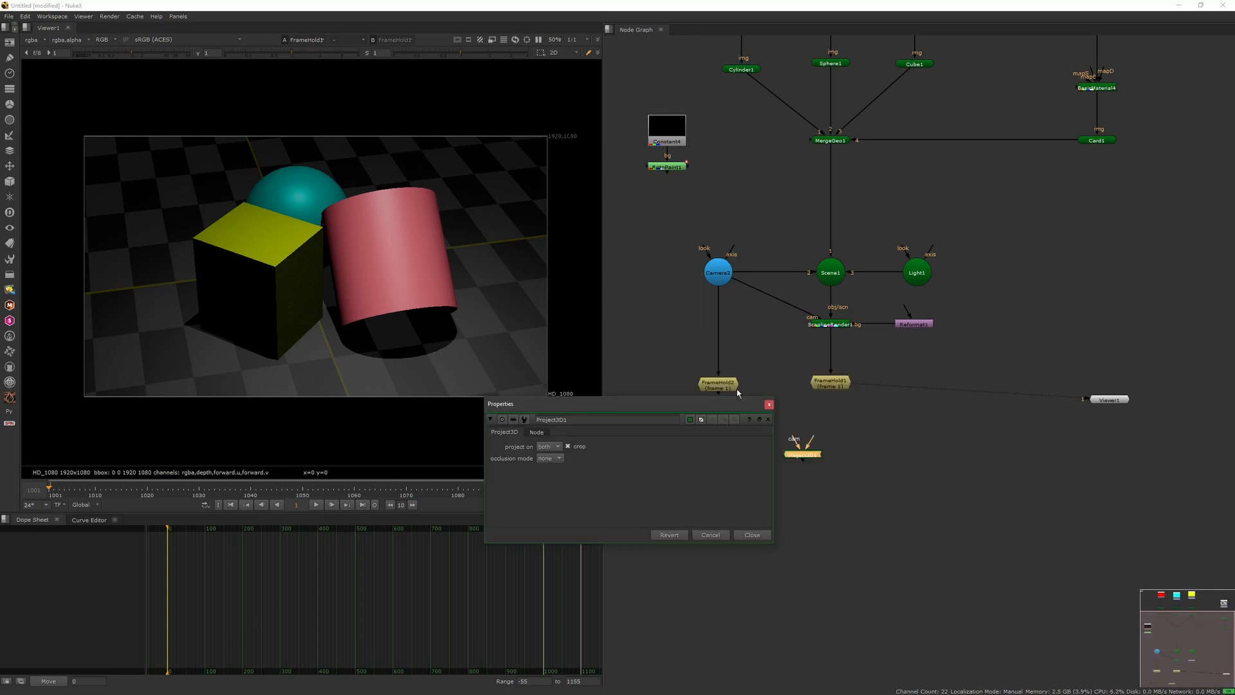
click(769, 404)
click(803, 440)
drag(757, 406, 717, 384)
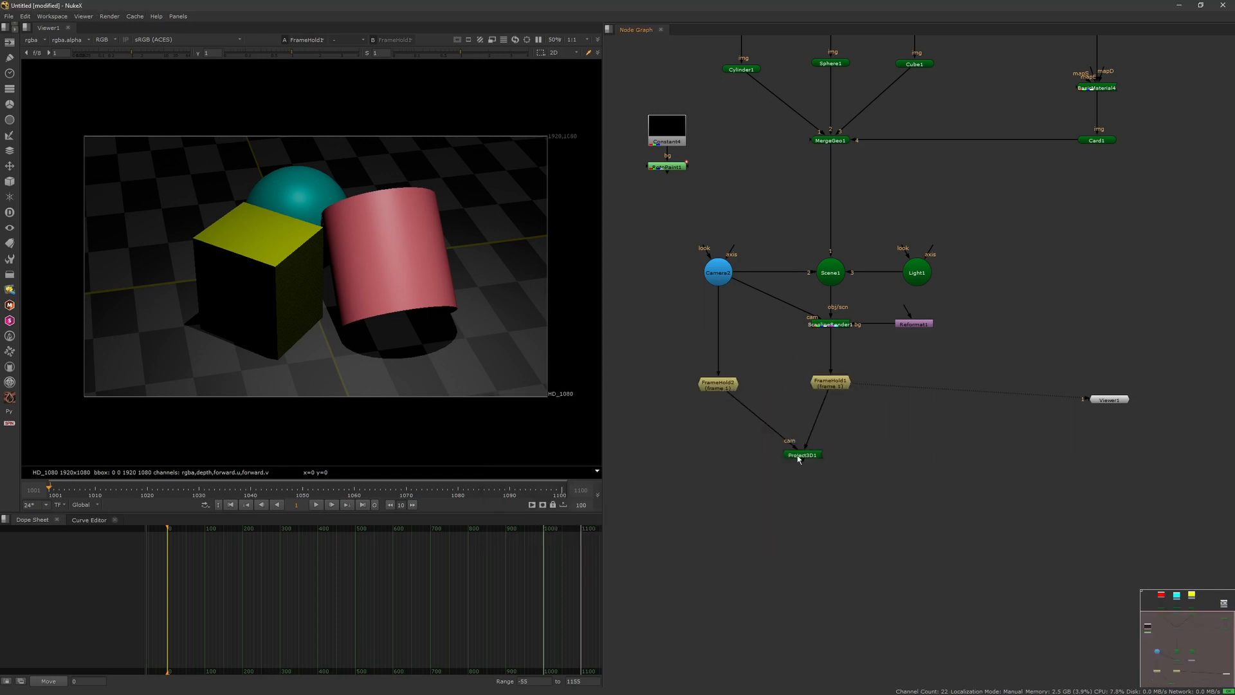
Step: Align Project3D1 below ScanlineRender1 and level with FrameHold2, and replace FrameHold1 with a clone of FrameHold2
drag(802, 454, 831, 430)
mouse_move(731, 394)
mouse_down()
mouse_move(729, 437)
mouse_move(785, 370)
mouse_move(830, 371)
mouse_up()
key(alt+k)
click(839, 389)
key(Delete)
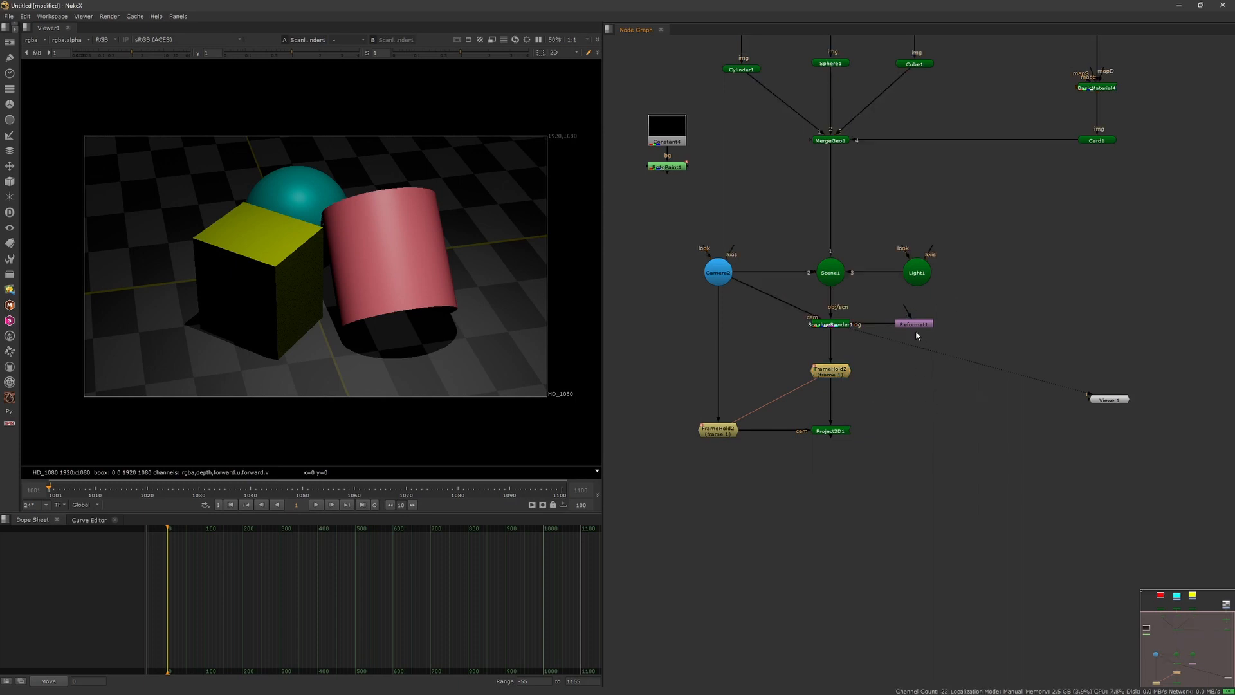
Step: Move Reformat1 closer to ScanlineRender1 and Light1 farther from Scene1
drag(920, 327, 894, 324)
drag(922, 272, 985, 272)
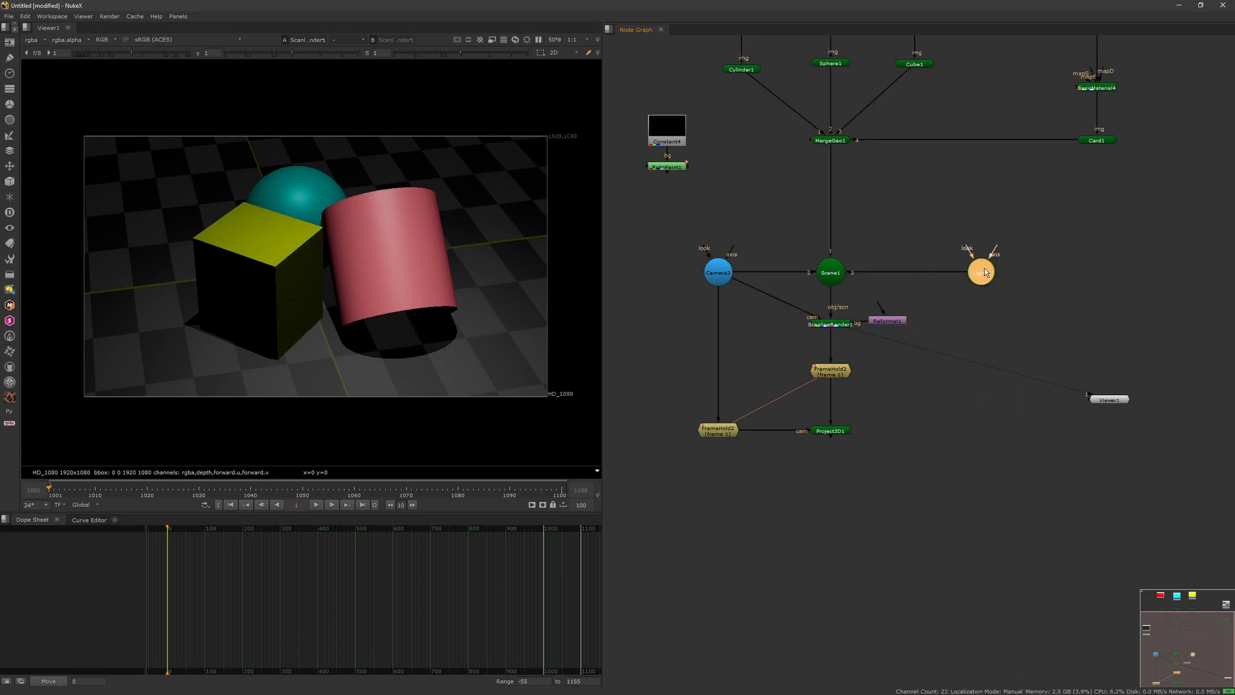
click(892, 322)
Step: Insert a Dot below MergeGeo1 and route a right-angled branch from it through two more Dots down beside Project3D1
middle_drag(844, 213, 850, 211)
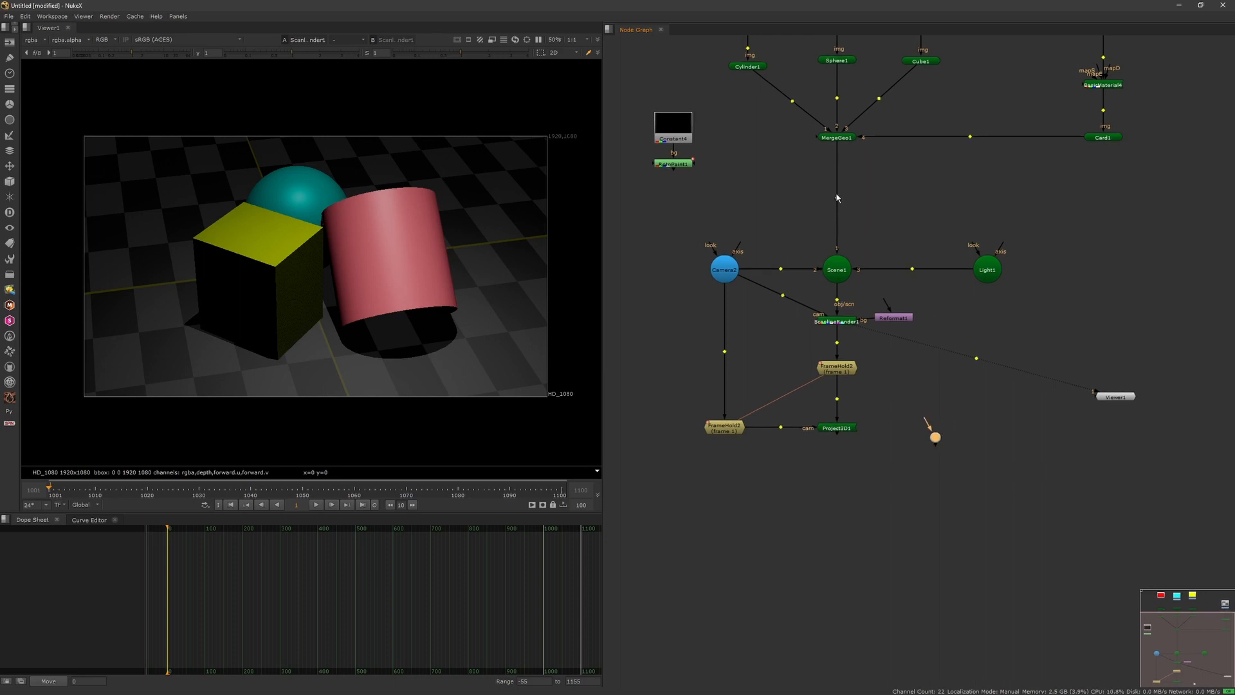
ctrl+click(838, 198)
click(945, 427)
drag(899, 304, 836, 195)
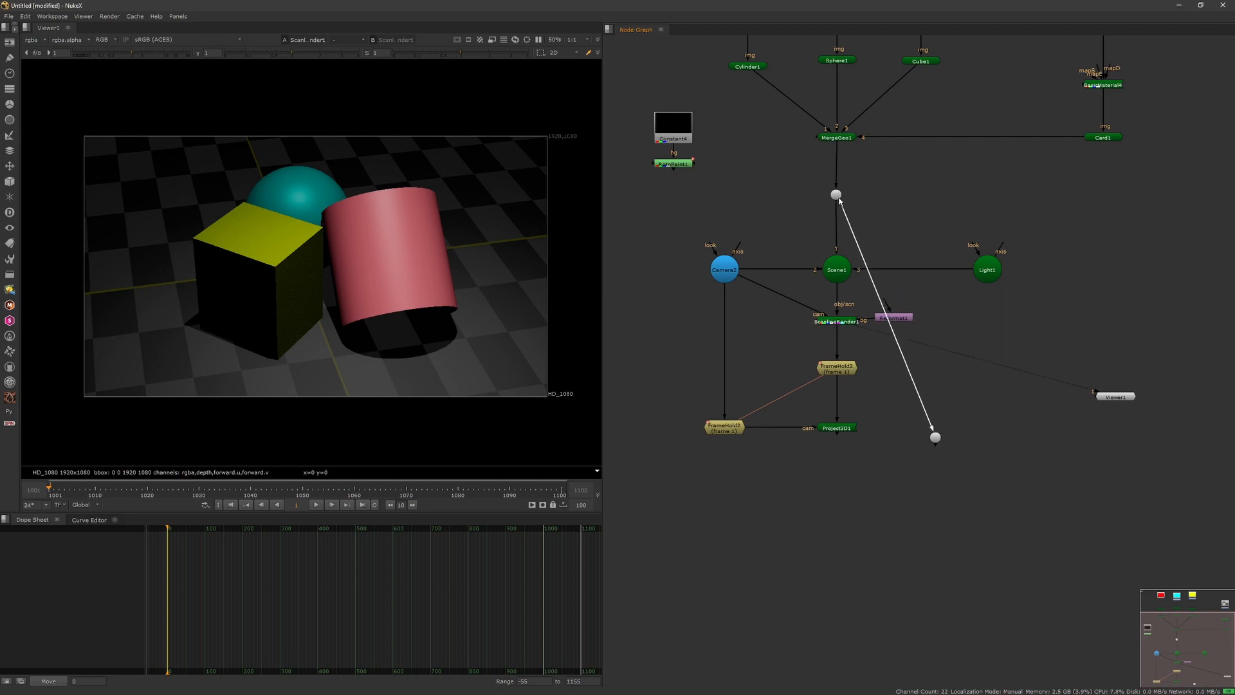
middle_drag(836, 194, 852, 191)
ctrl+drag(886, 315, 942, 191)
drag(952, 435, 941, 438)
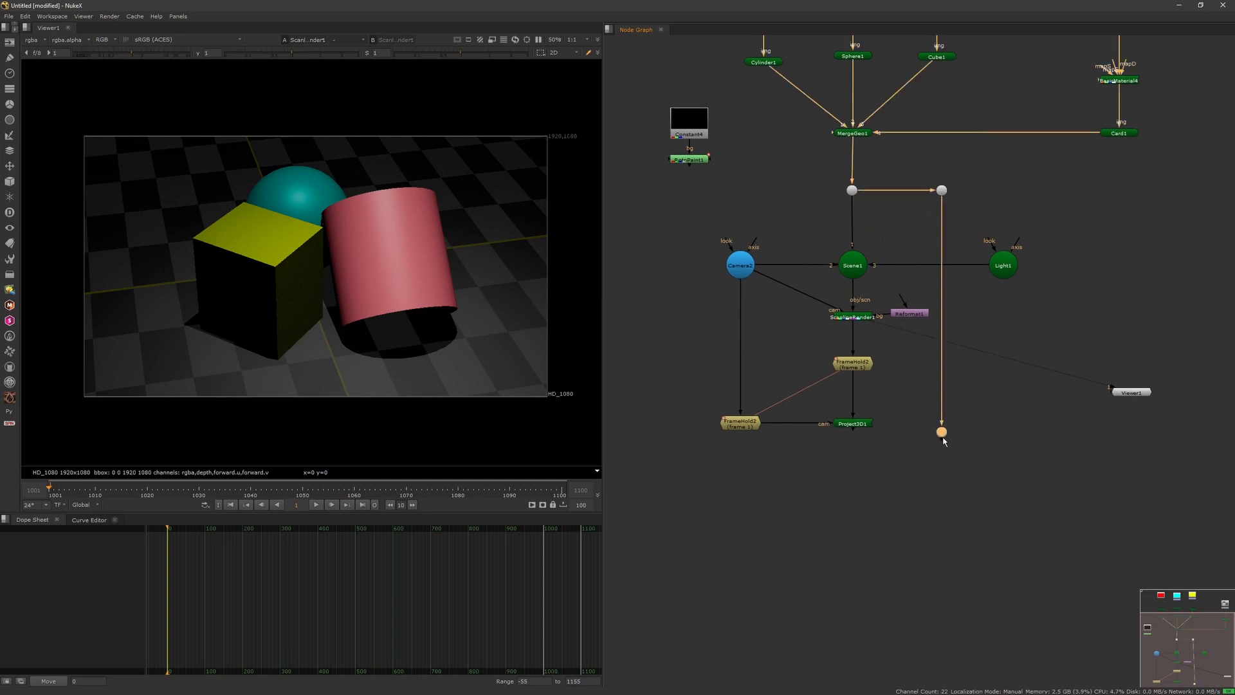
click(881, 444)
drag(853, 195, 854, 195)
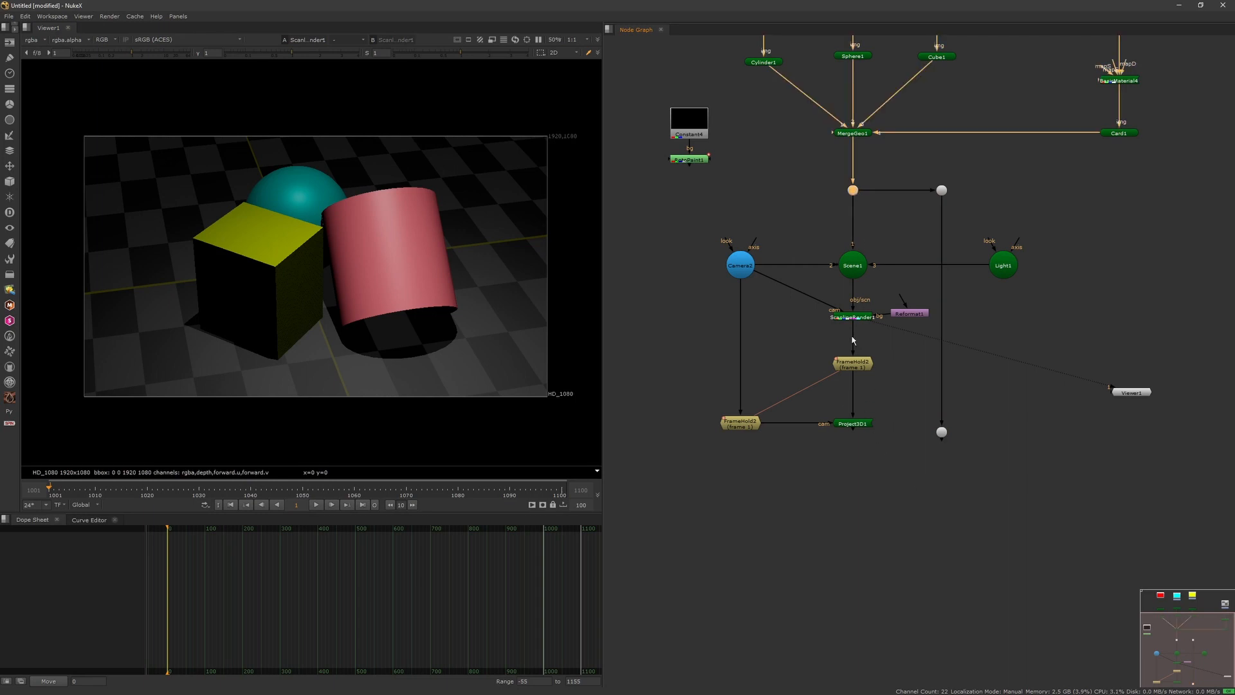
Step: Add an ApplyMaterial node below Project3D1, connecting its mat input to Project3D1 and its geometry input to the branch's lower Dot
click(854, 493)
key(Tab)
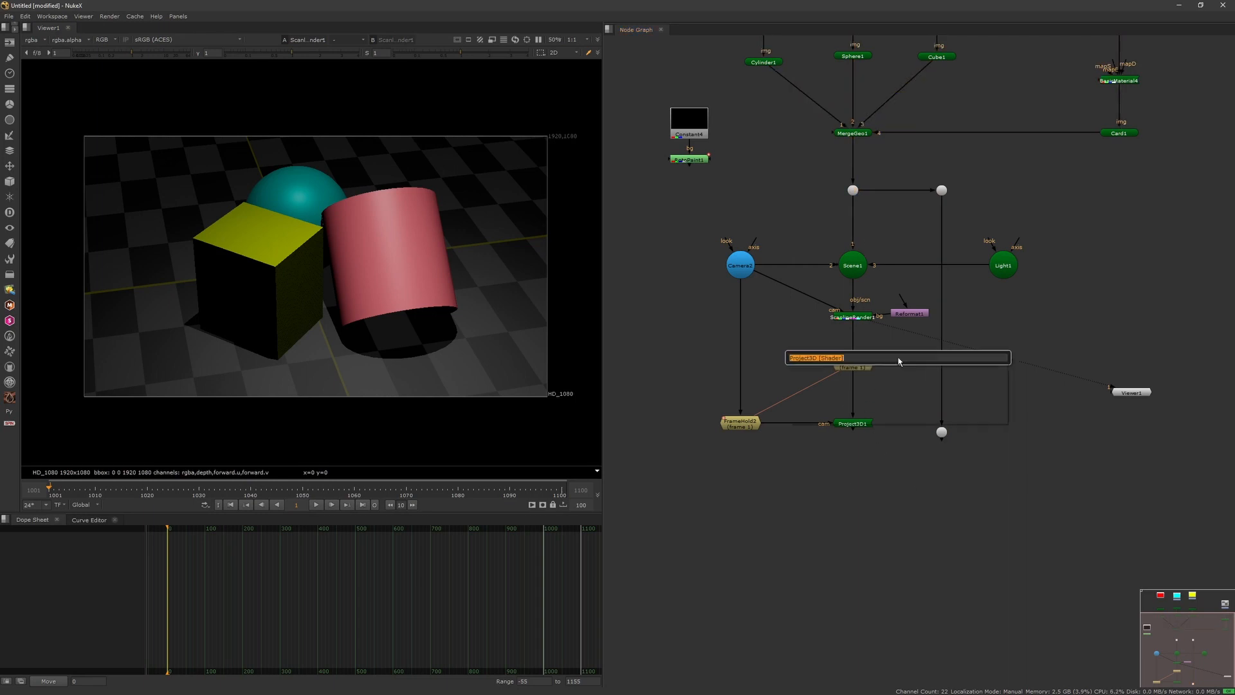
text(appl)
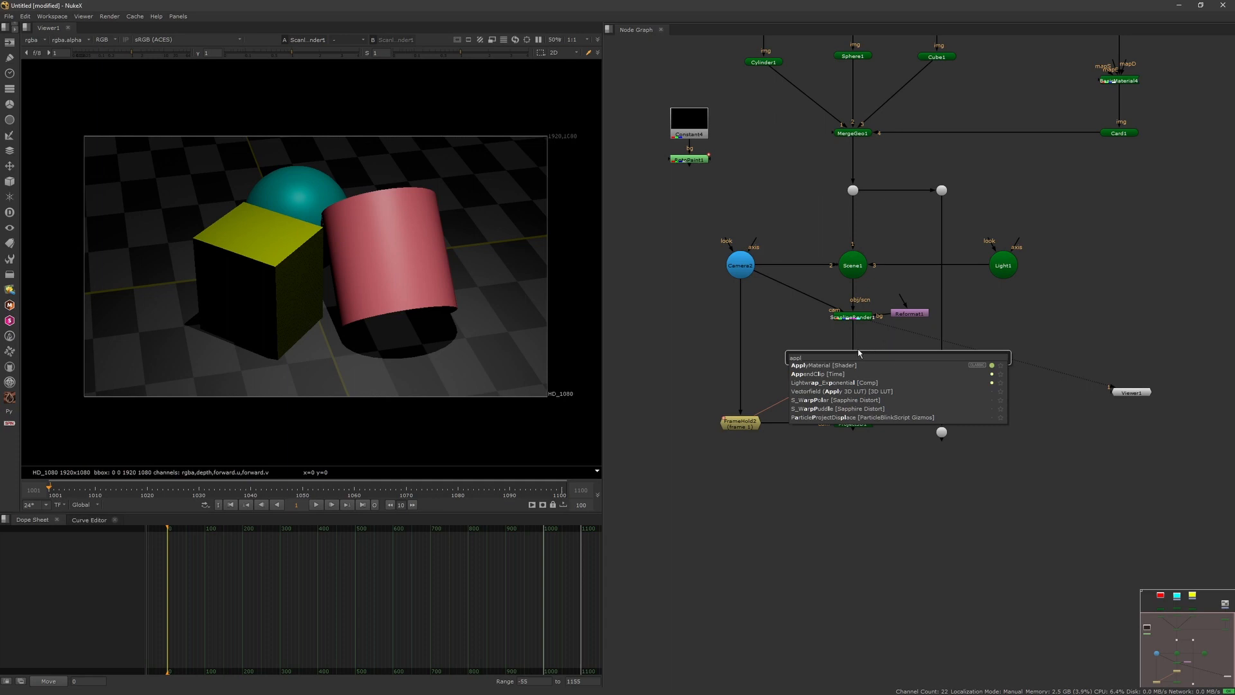
key(Return)
click(822, 431)
drag(849, 469, 854, 427)
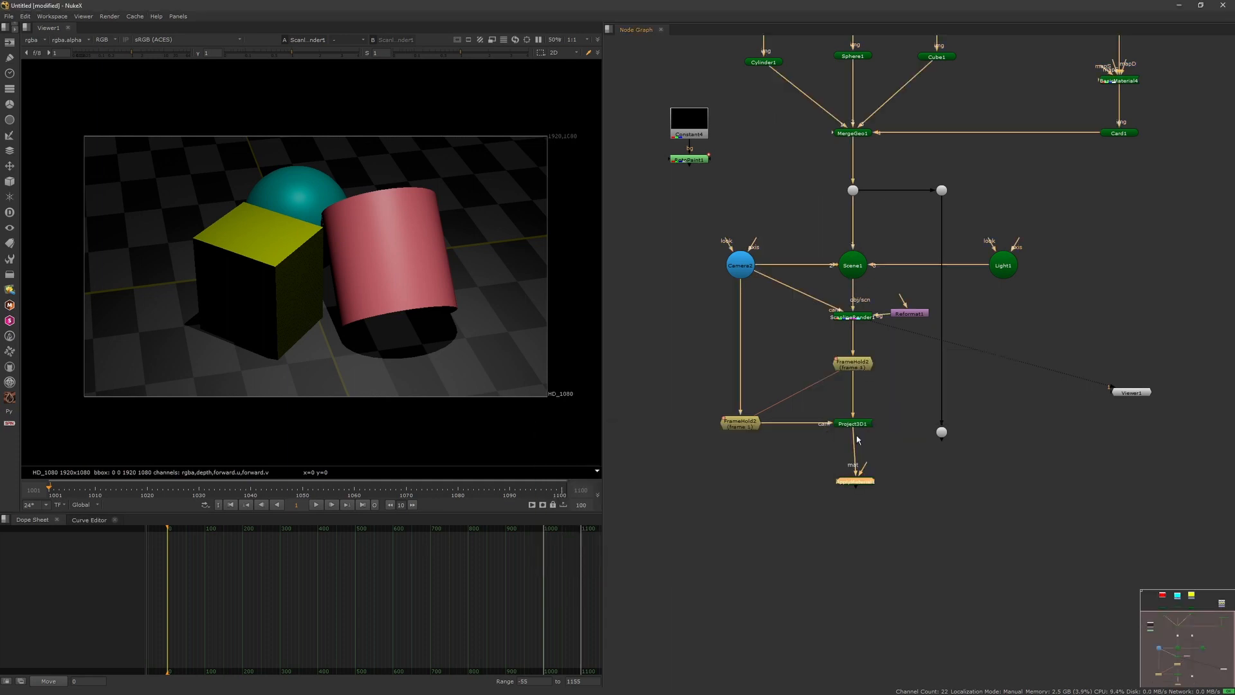
drag(934, 434, 941, 481)
click(863, 491)
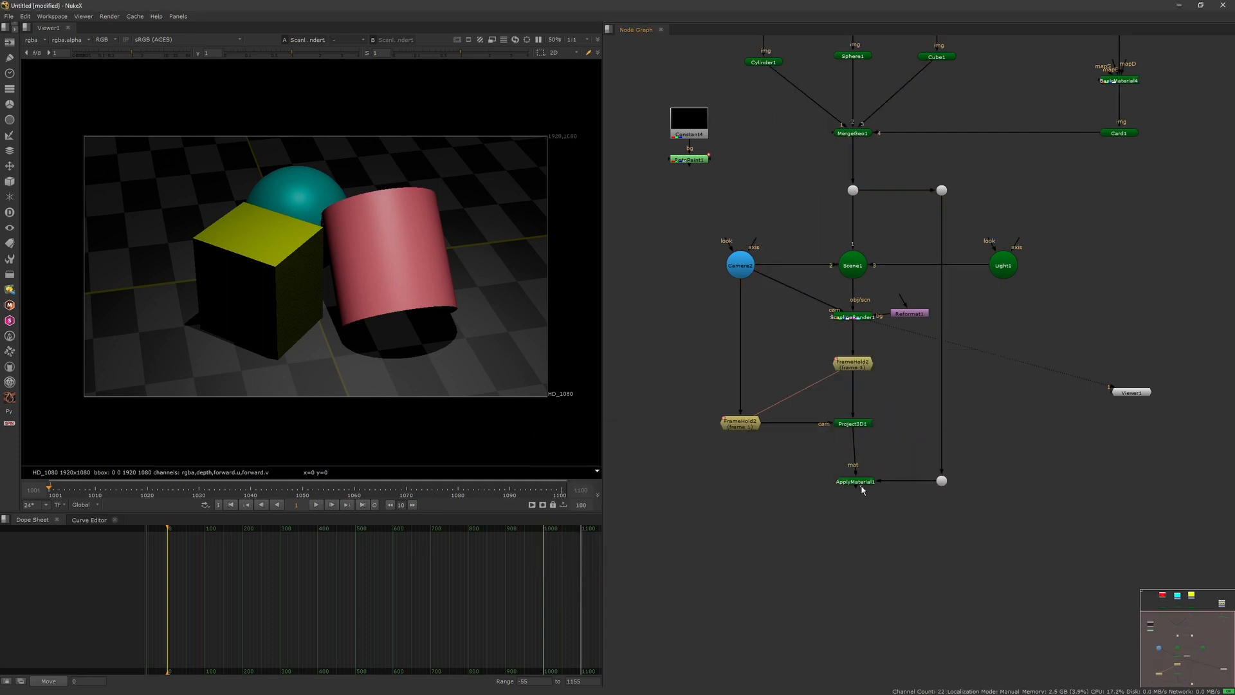
Step: Show ApplyMaterial1 in the viewer and inspect the projected texture on the shapes up close in 3D
drag(867, 485, 864, 486)
key(1)
click(414, 381)
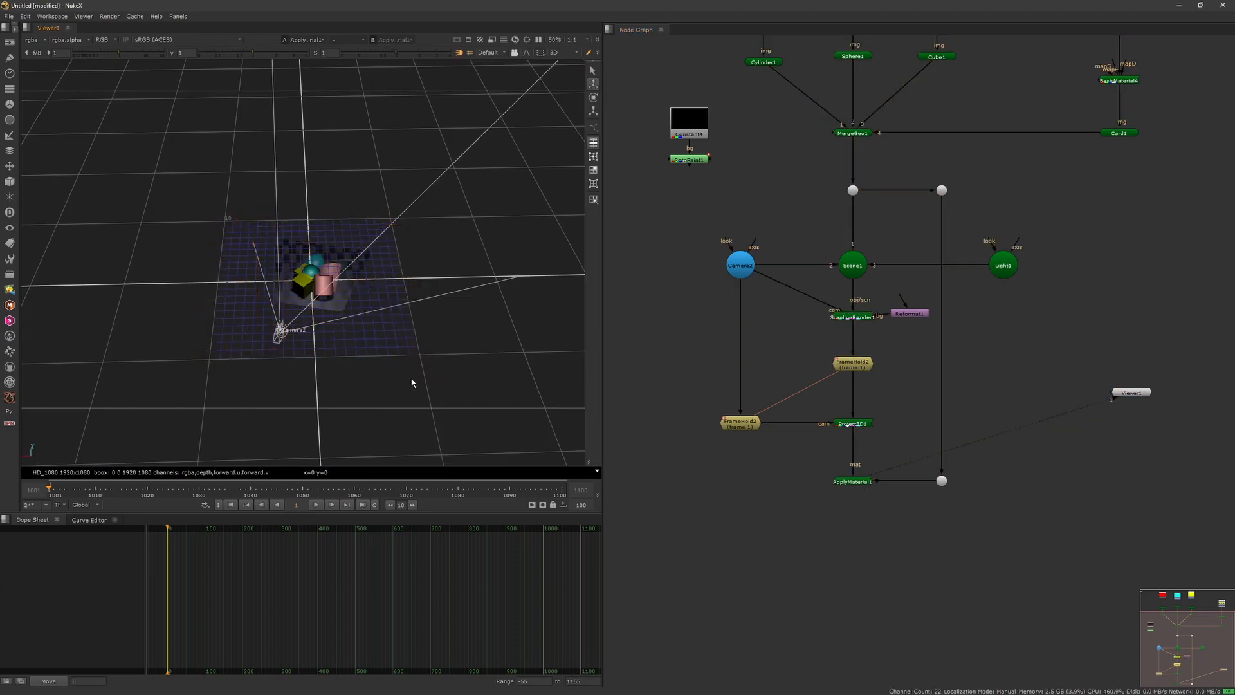
ctrl+drag(413, 381, 444, 277)
scroll(389, 365, up, 5)
Step: Level Reformat1 with ScanlineRender1 in the node graph
middle_drag(867, 453, 847, 391)
click(835, 255)
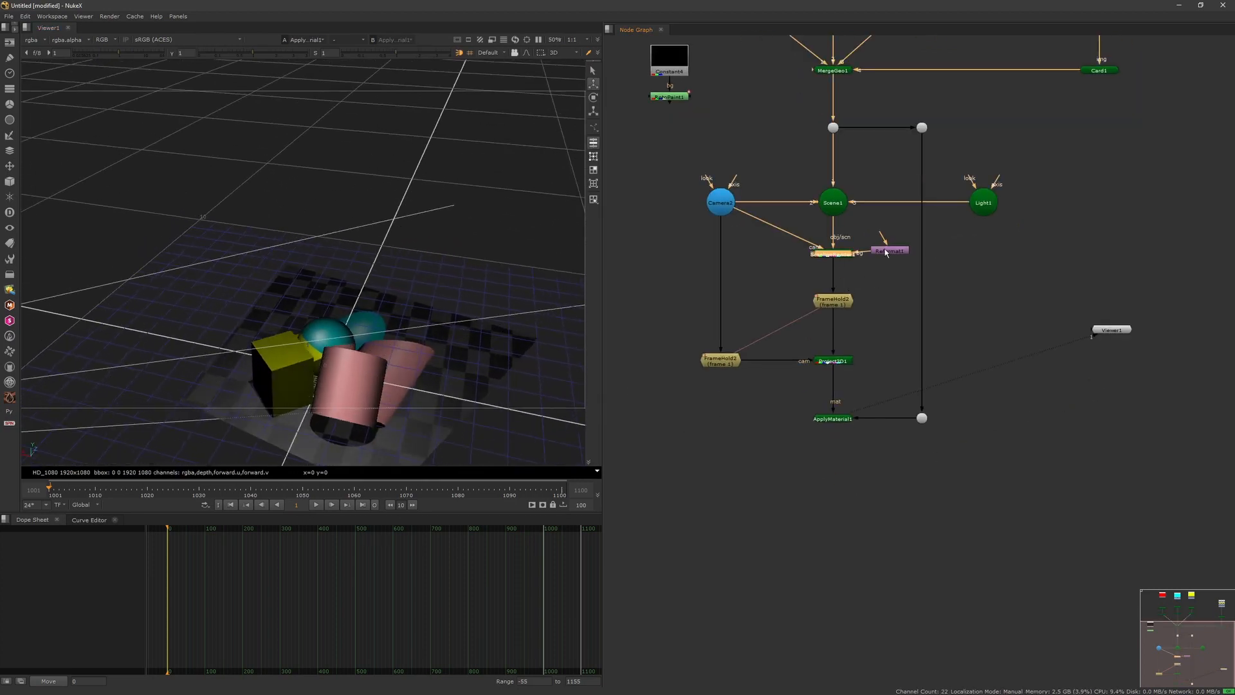
drag(885, 250, 885, 252)
click(838, 256)
click(812, 466)
key(ctrl+v)
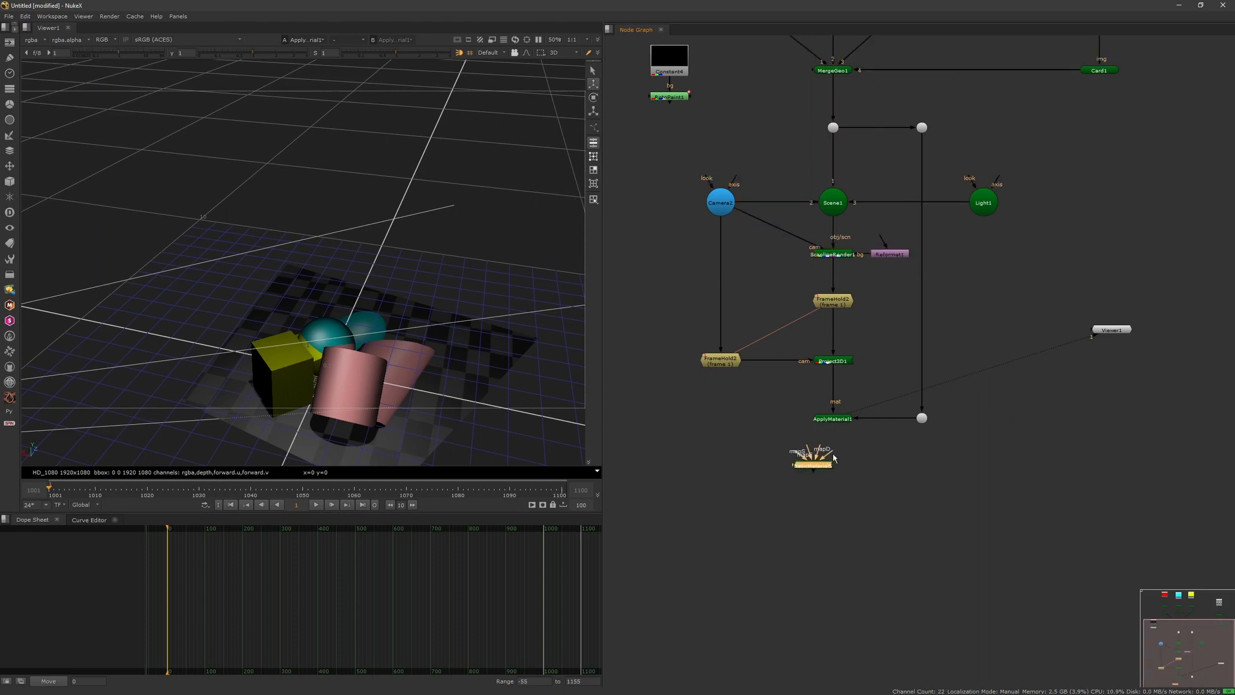
key(Delete)
Step: Duplicate ScanlineRender1 and Reformat1 below ApplyMaterial1, connecting the copied render's obj/scn input to ApplyMaterial1 and its bg input to the copied Reformat
click(840, 256)
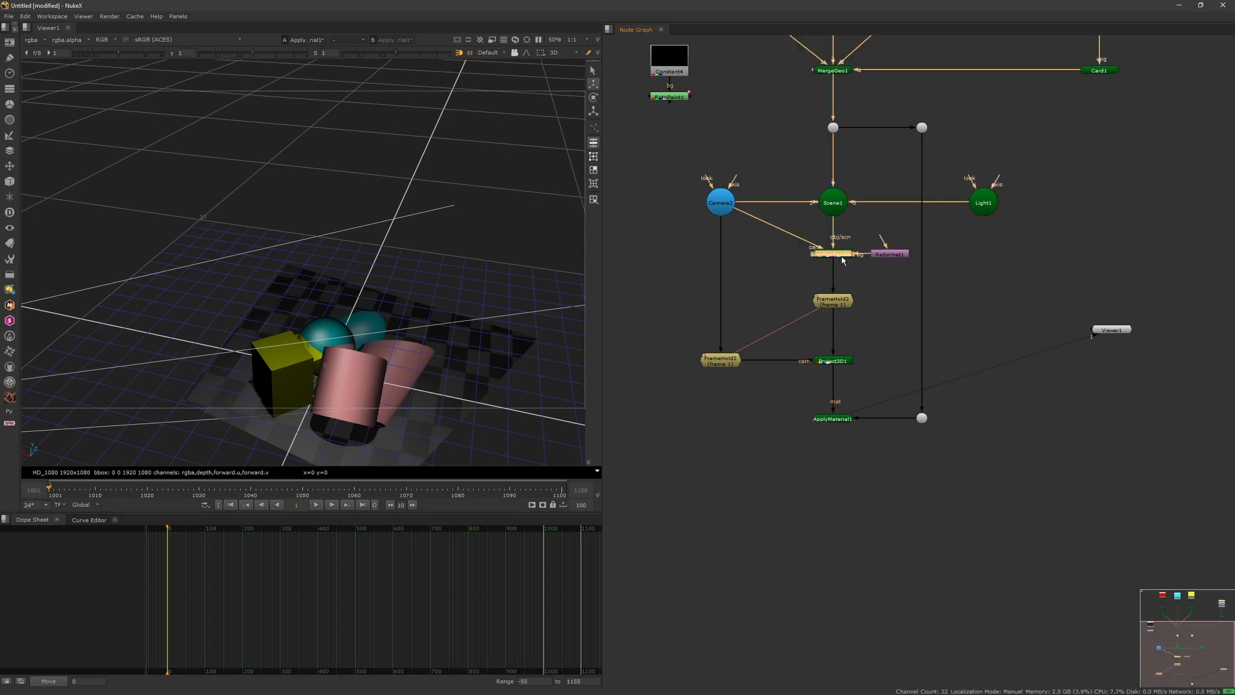
key(ctrl+c)
click(829, 477)
key(ctrl+v)
mouse_move(839, 427)
mouse_down()
mouse_move(830, 489)
mouse_move(833, 419)
mouse_up()
drag(835, 489, 890, 486)
click(906, 255)
Step: Move the FrameHold2 under Camera2 closer to Project3D1 and insert a Dot at the corner of its camera connection
click(723, 201)
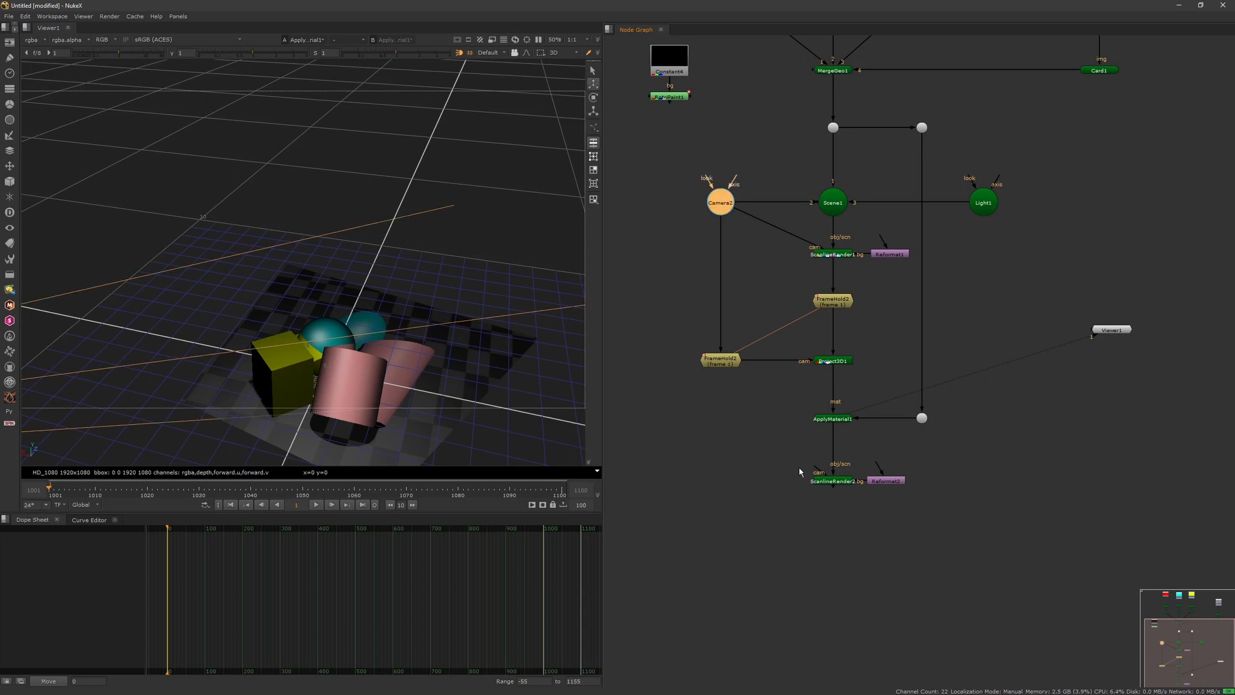
drag(727, 364, 775, 363)
middle_drag(774, 360, 771, 361)
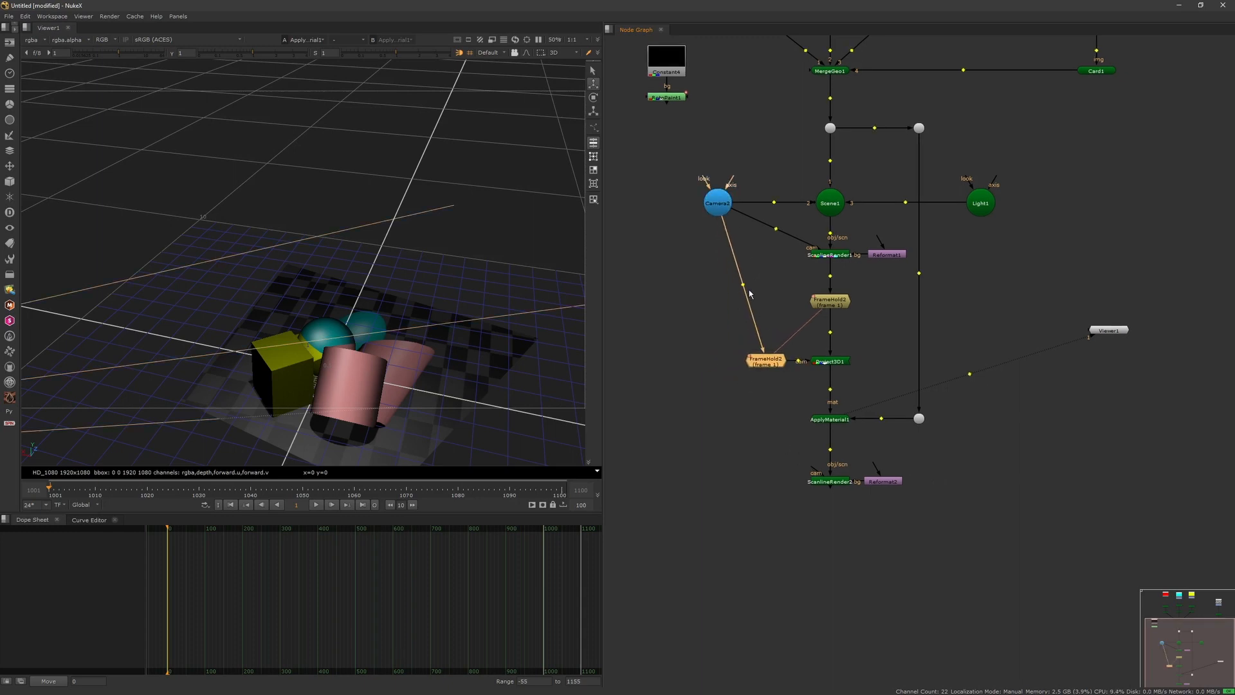
ctrl+drag(743, 283, 717, 365)
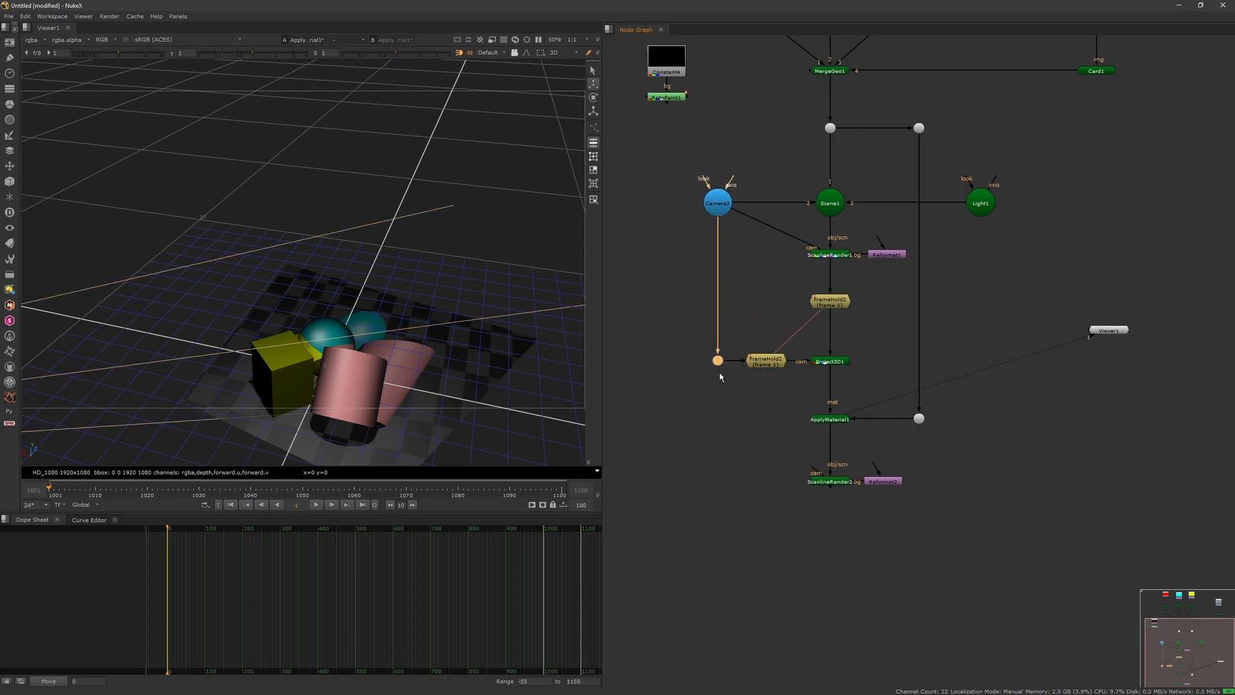
click(726, 384)
Step: Connect ScanlineRender2's cam input to the Dot below Camera2 and square the connection with another Dot level with ScanlineRender2
drag(813, 473, 718, 365)
middle_drag(751, 430, 763, 426)
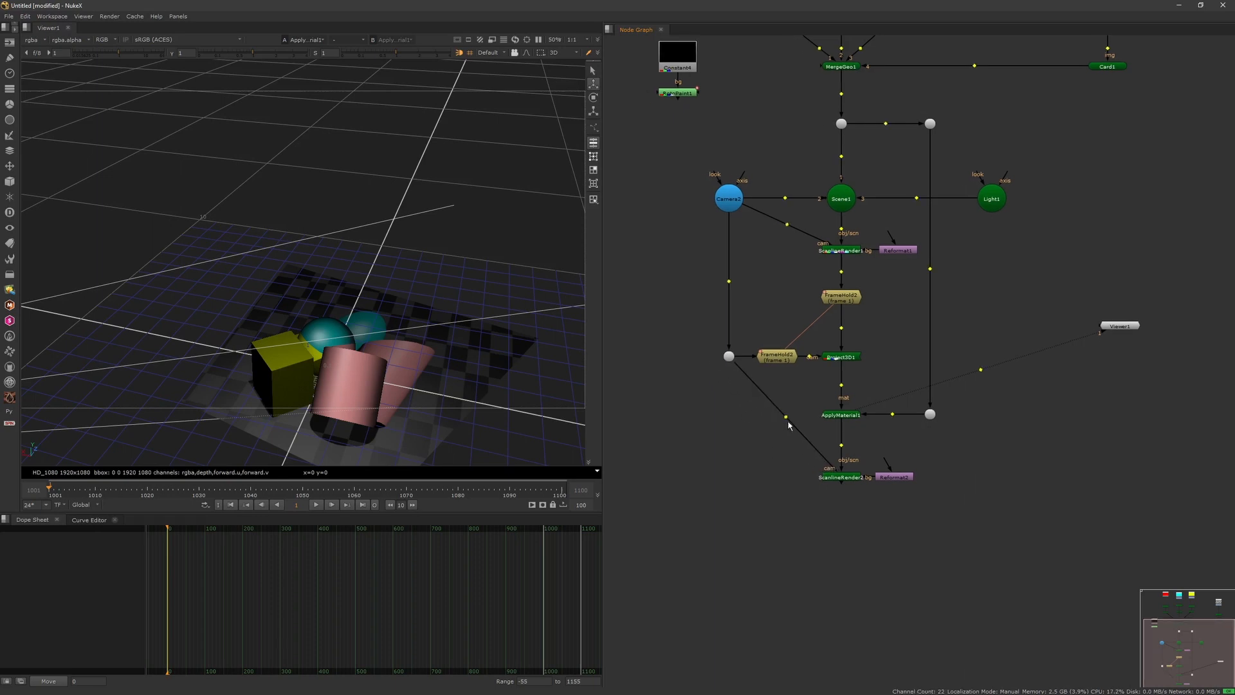
ctrl+drag(785, 422, 730, 478)
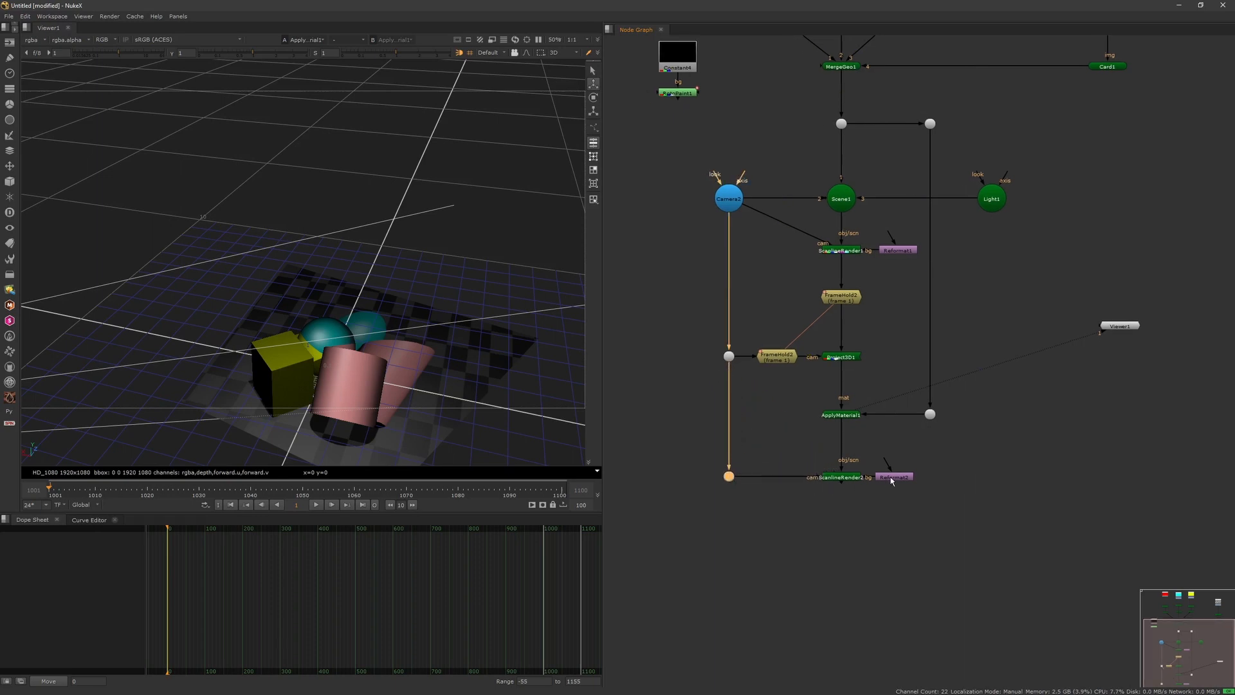
Step: View ScanlineRender2's output as a 2D image and review the node connections above it
click(835, 477)
key(1)
key(Tab)
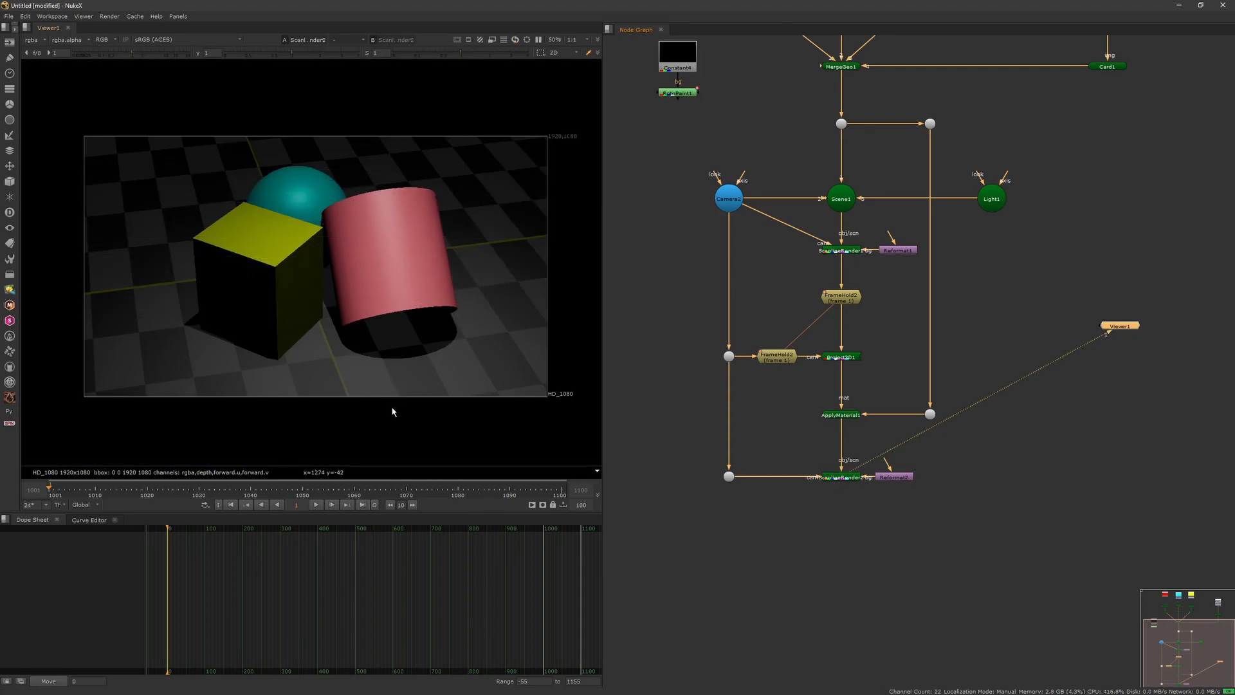
middle_drag(863, 146, 857, 186)
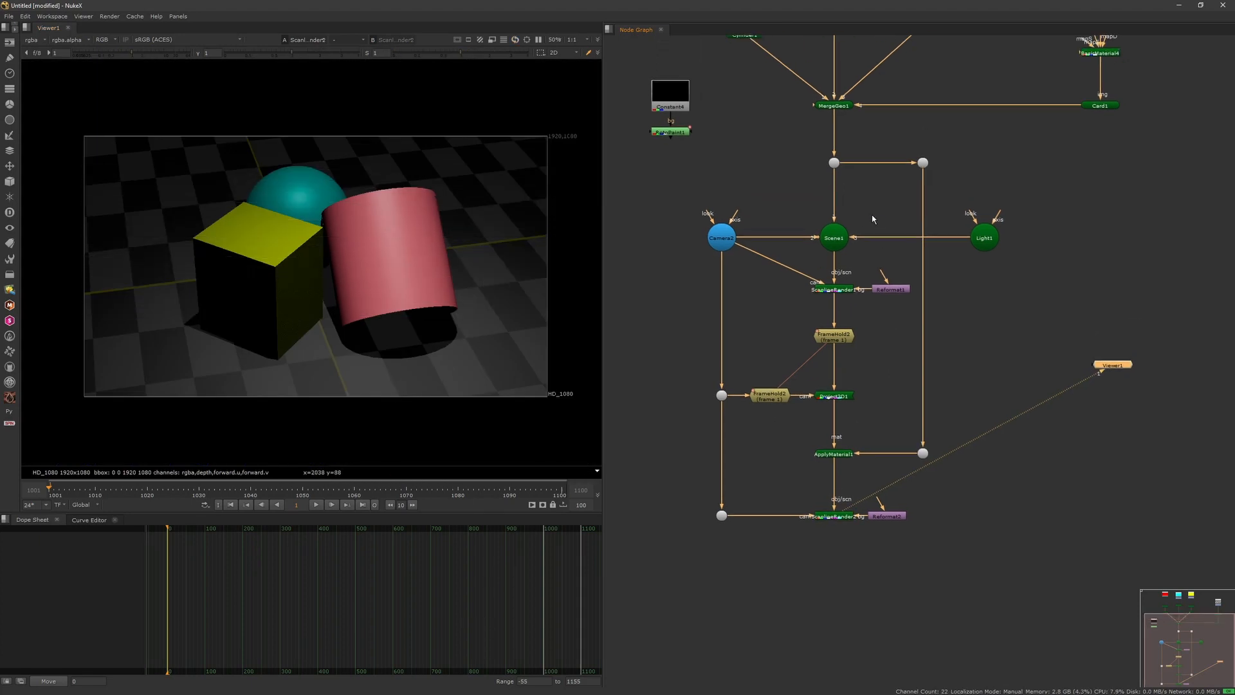
drag(802, 209, 942, 139)
click(984, 238)
drag(986, 238, 985, 239)
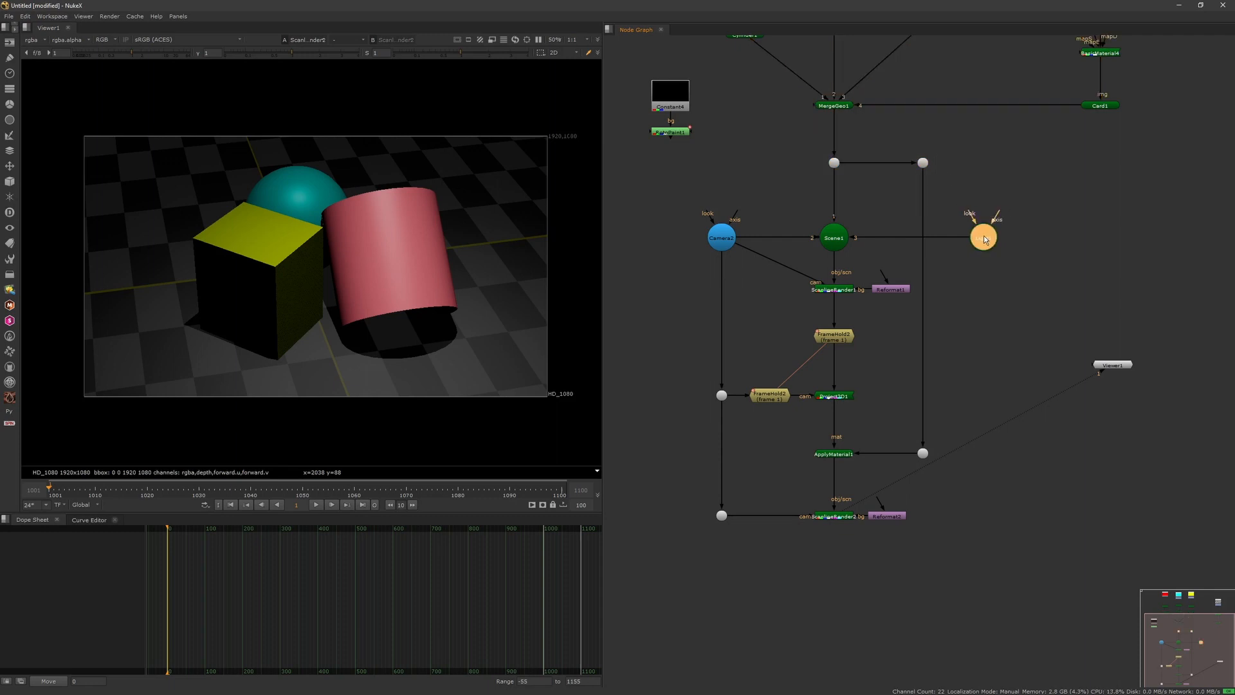
Step: View Scene1 and the Dot below MergeGeo1 in the 3D viewer, examining the geometry from another angle
click(840, 246)
key(1)
click(534, 196)
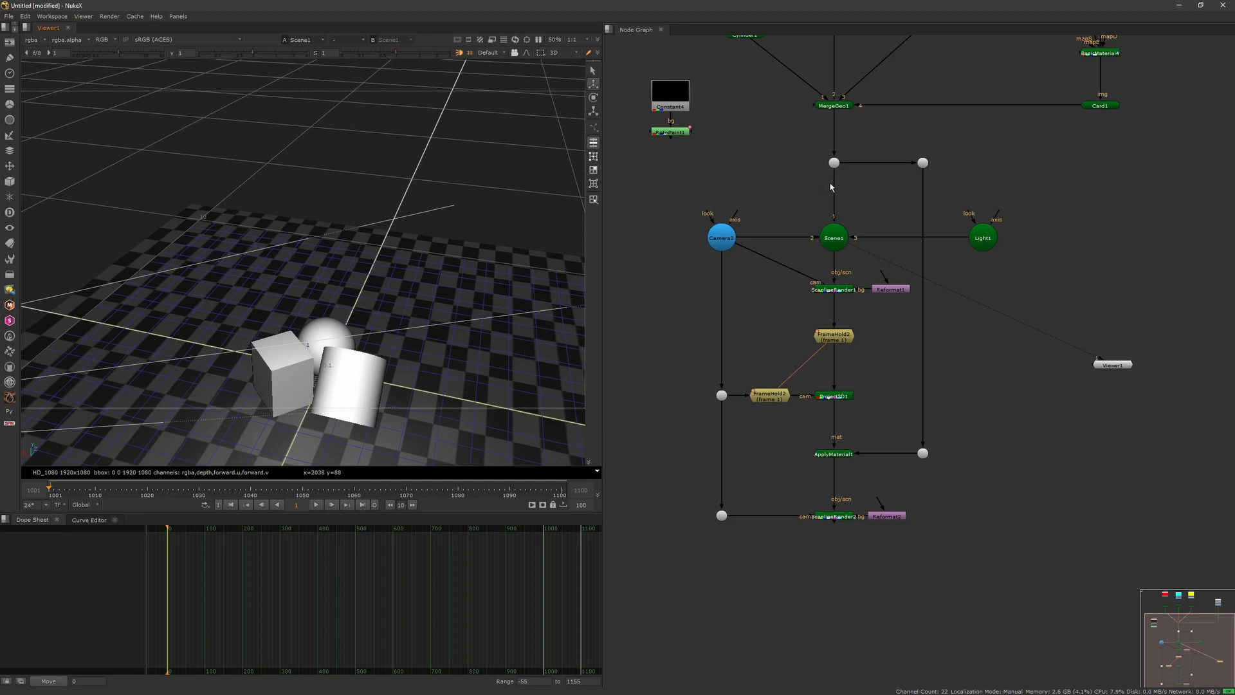
click(833, 163)
key(1)
scroll(488, 317, down, 5)
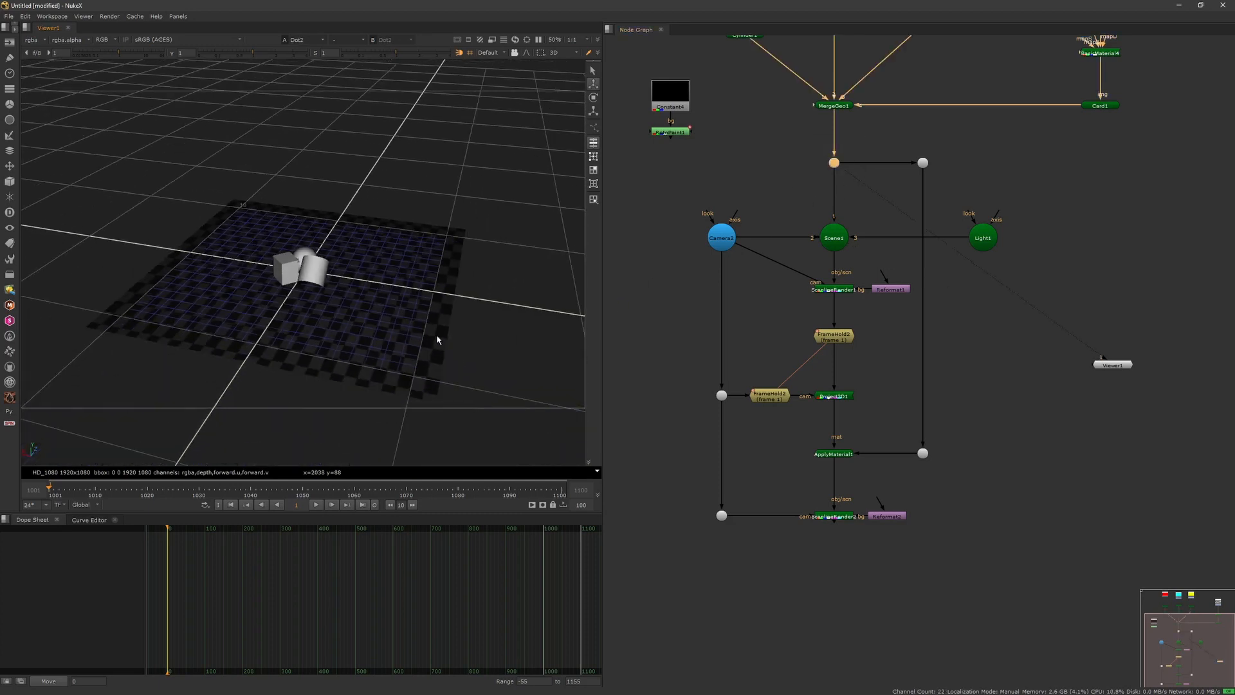
ctrl+drag(437, 339, 378, 378)
click(430, 349)
scroll(428, 350, up, 5)
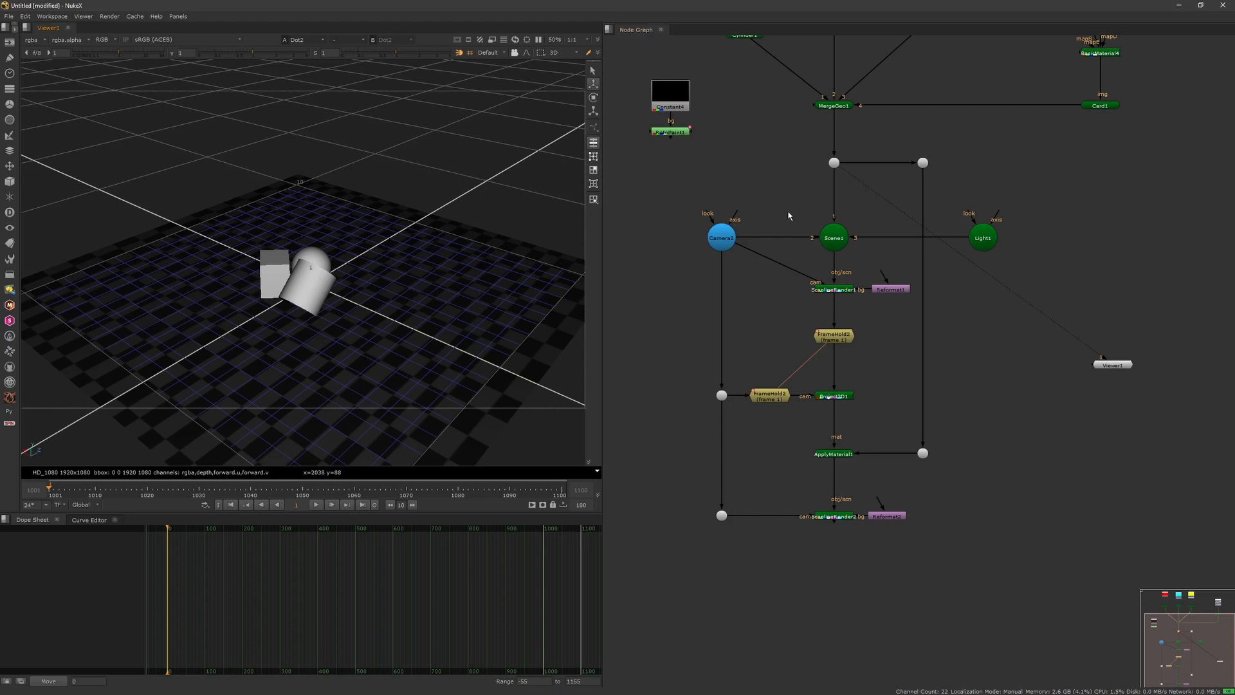
Step: View Scene1 again, followed by the rendered output of ScanlineRender1
click(834, 238)
key(1)
click(853, 290)
key(1)
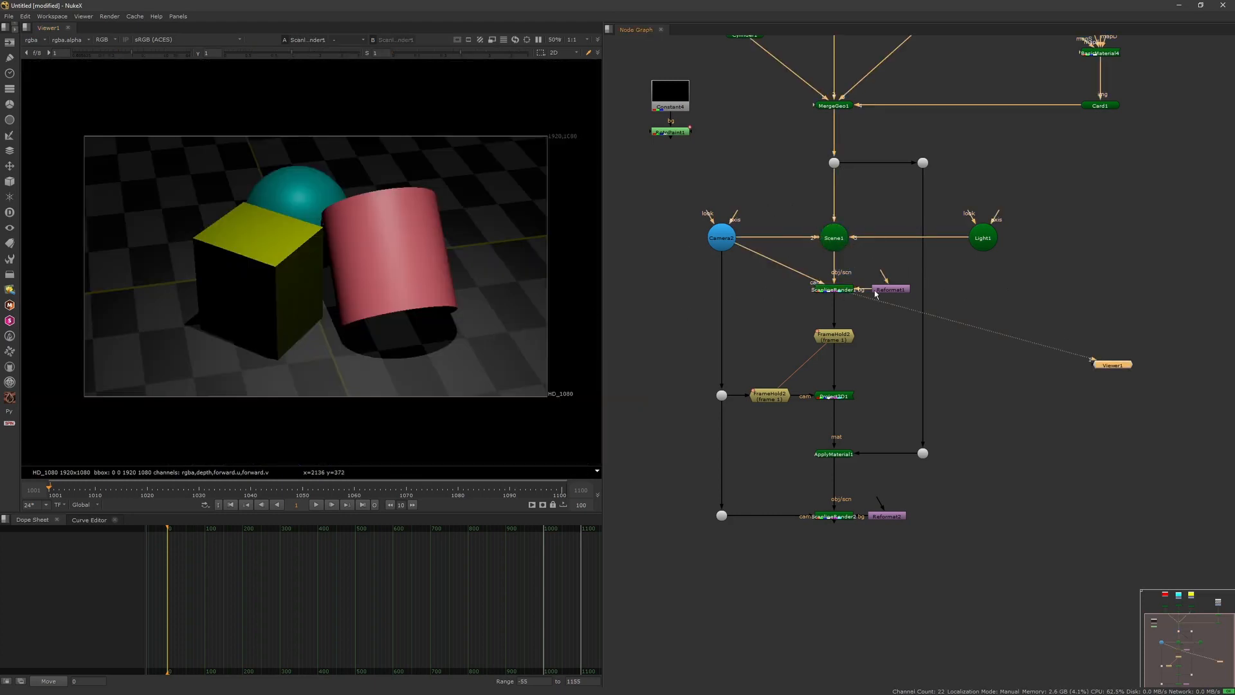
drag(875, 294, 878, 294)
Step: Open ScanlineRender1's properties and set its multisample samples to 10
double_click(813, 292)
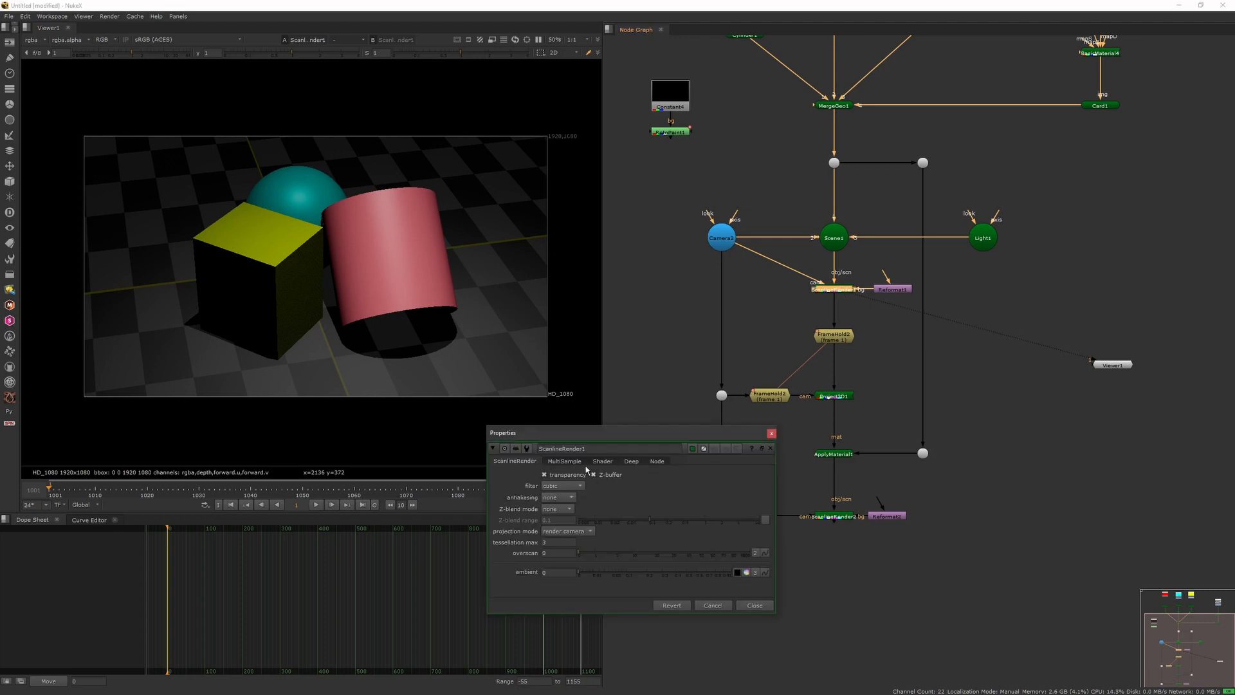
drag(570, 442, 599, 387)
click(598, 406)
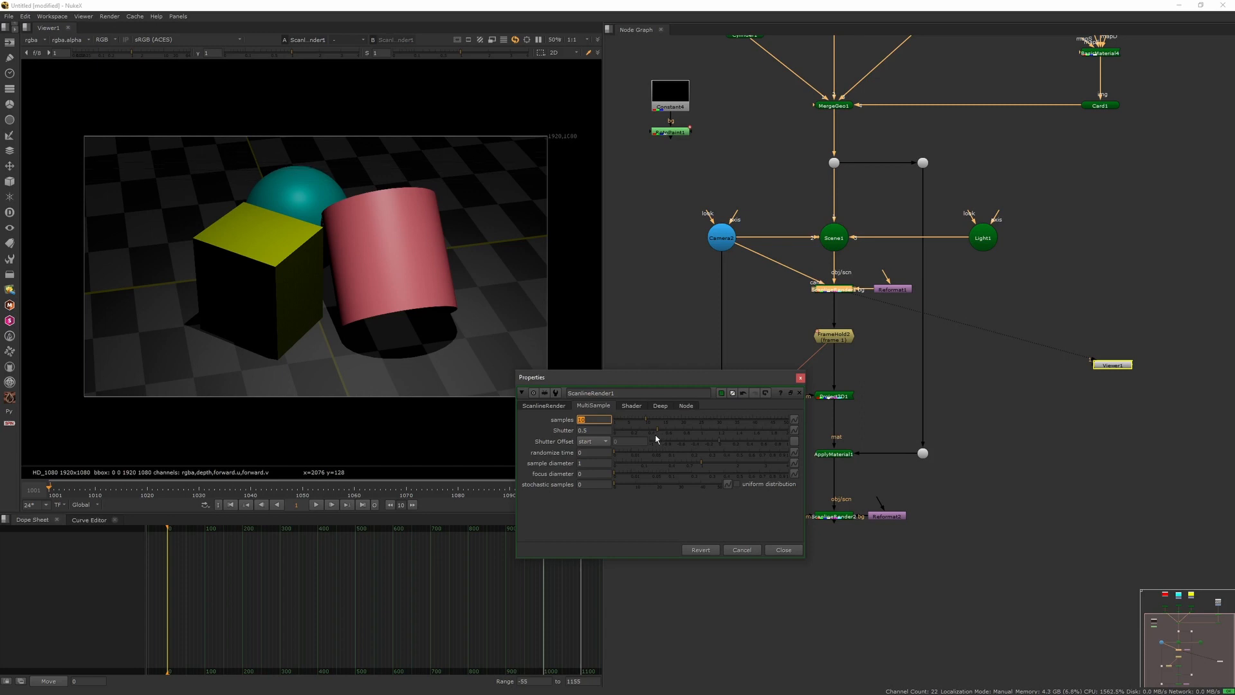
Step: Enable output vectors in ScanlineRender1's shader settings and assign surface point to a new layer named p with rgba channels
click(632, 408)
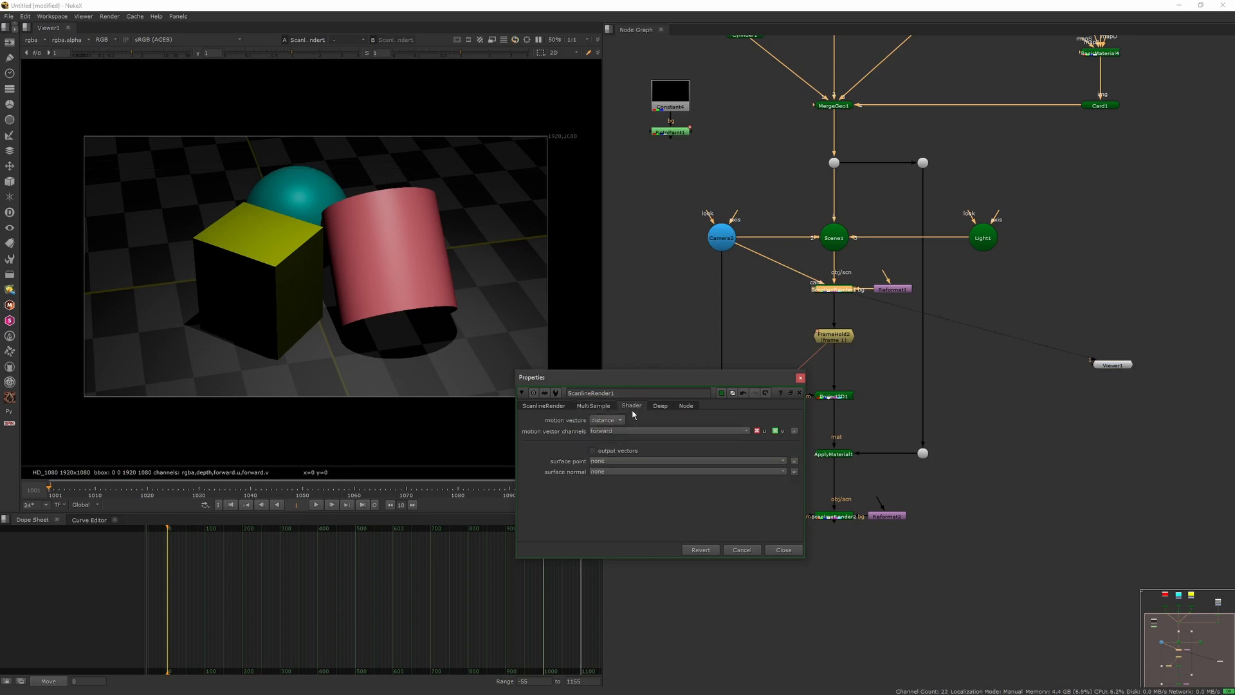
click(566, 406)
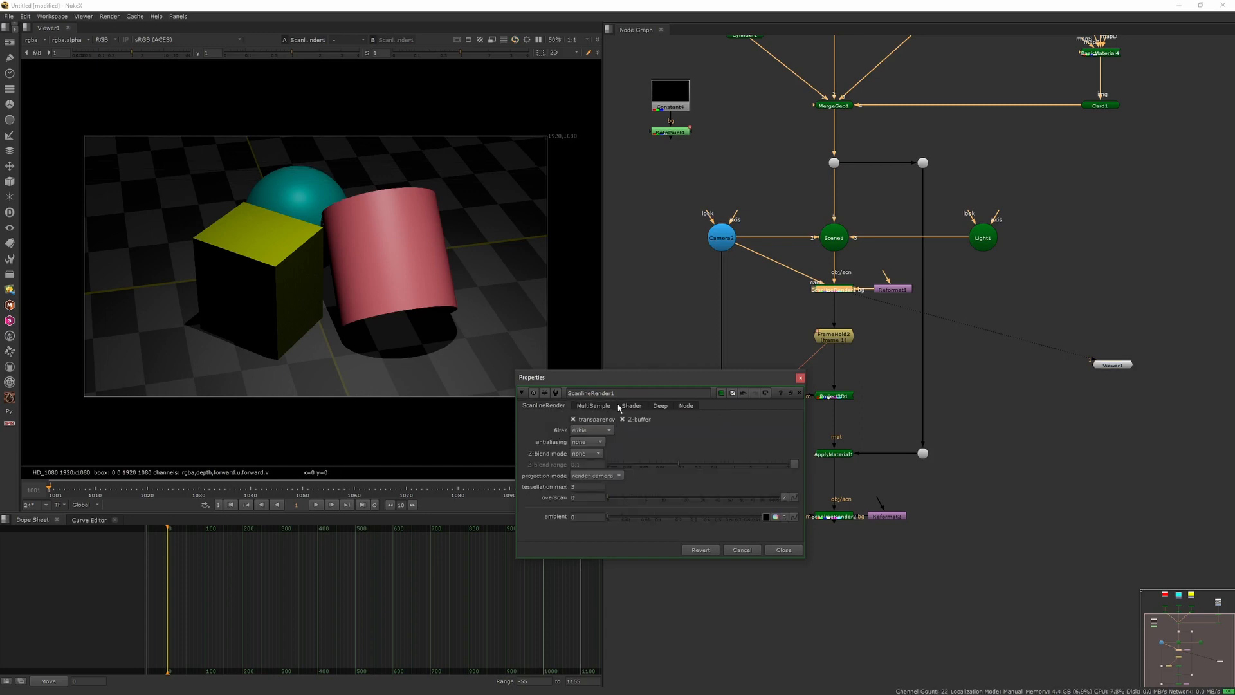
click(619, 408)
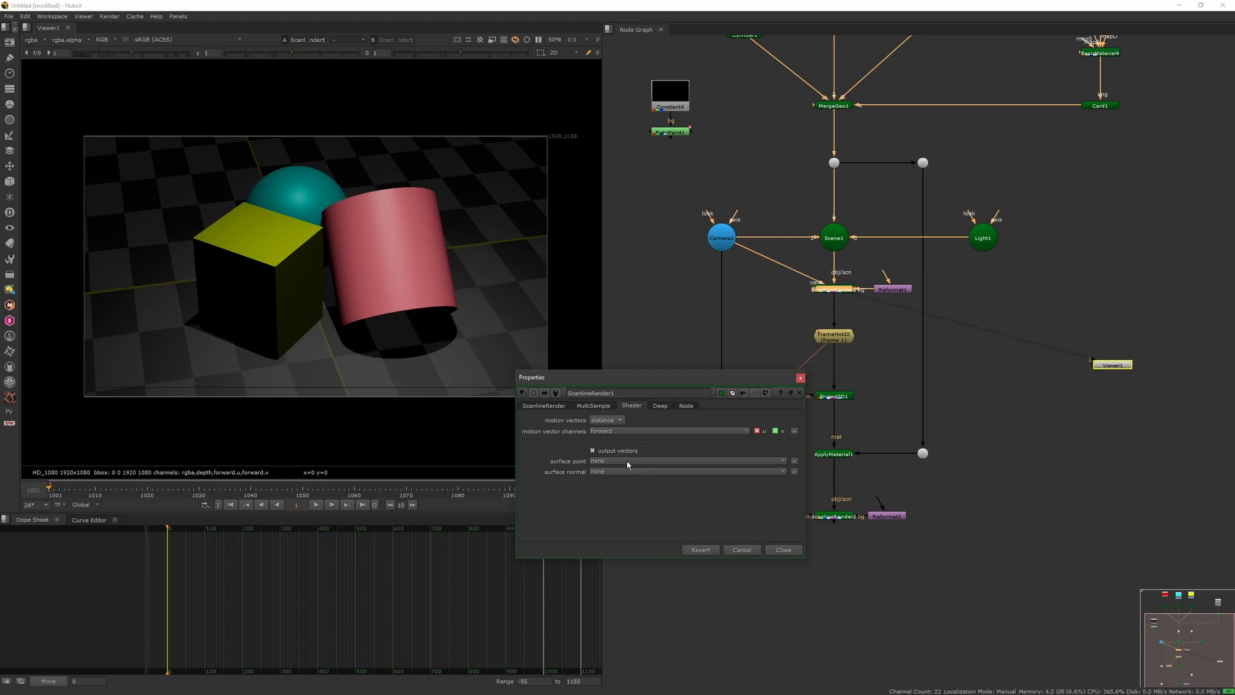
click(625, 460)
click(781, 490)
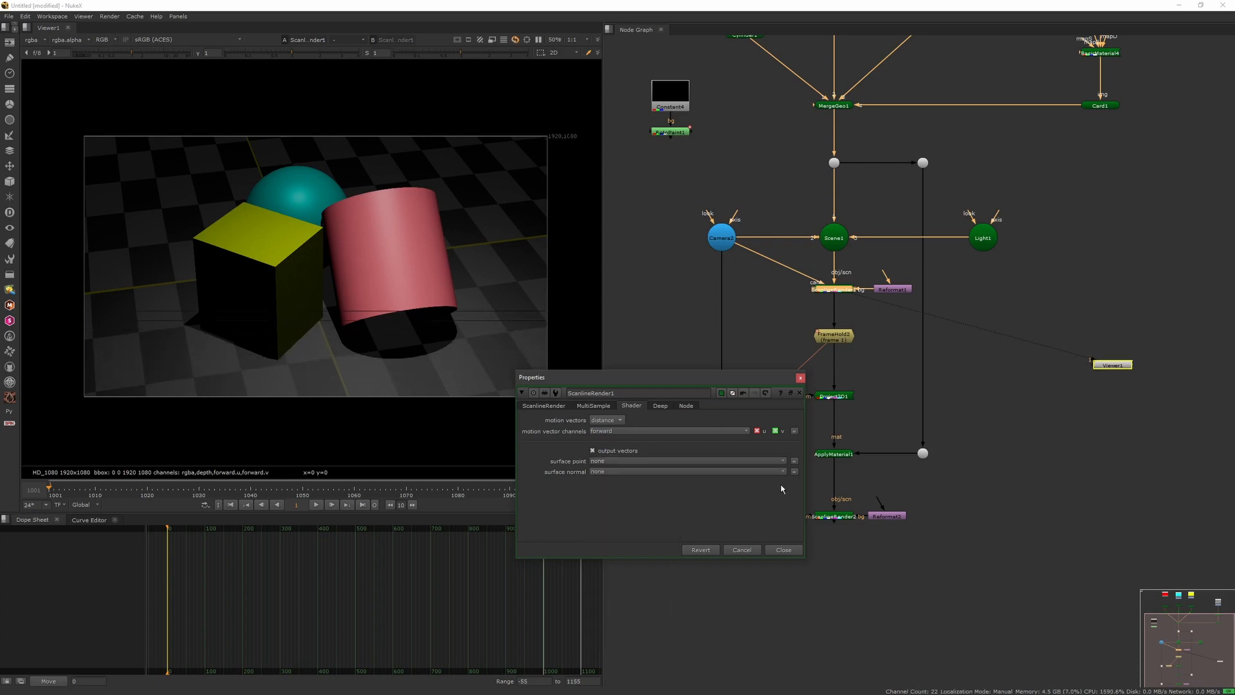
click(784, 461)
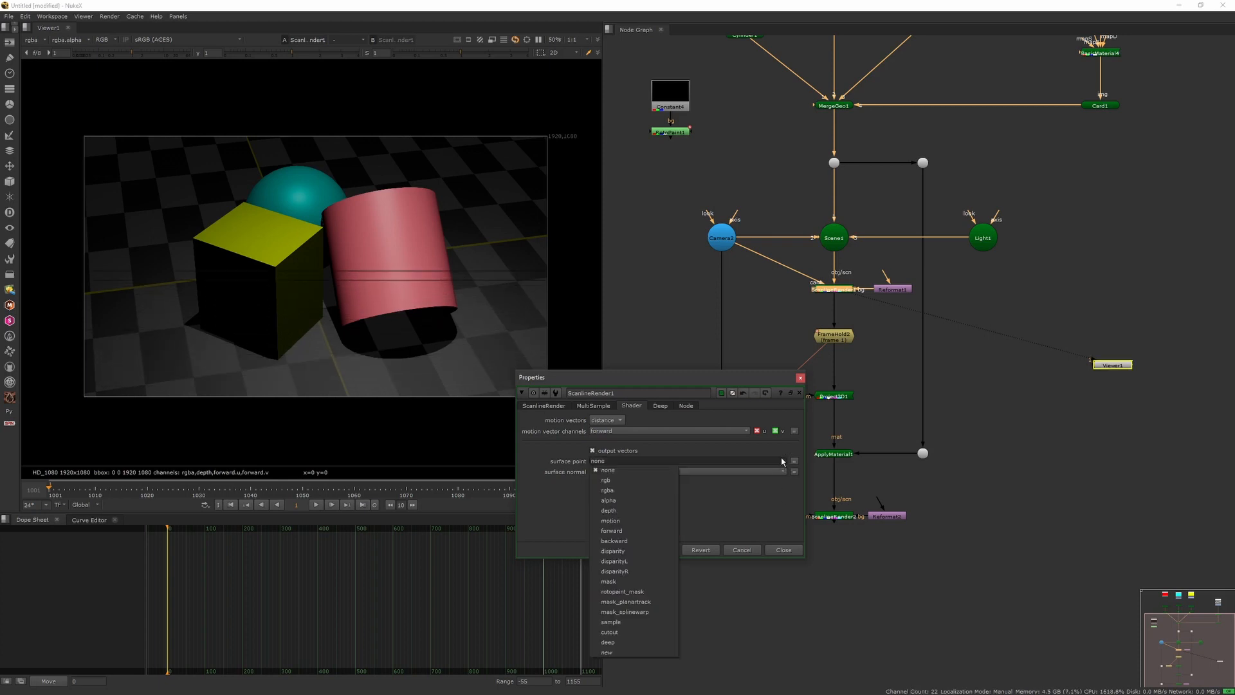
click(642, 653)
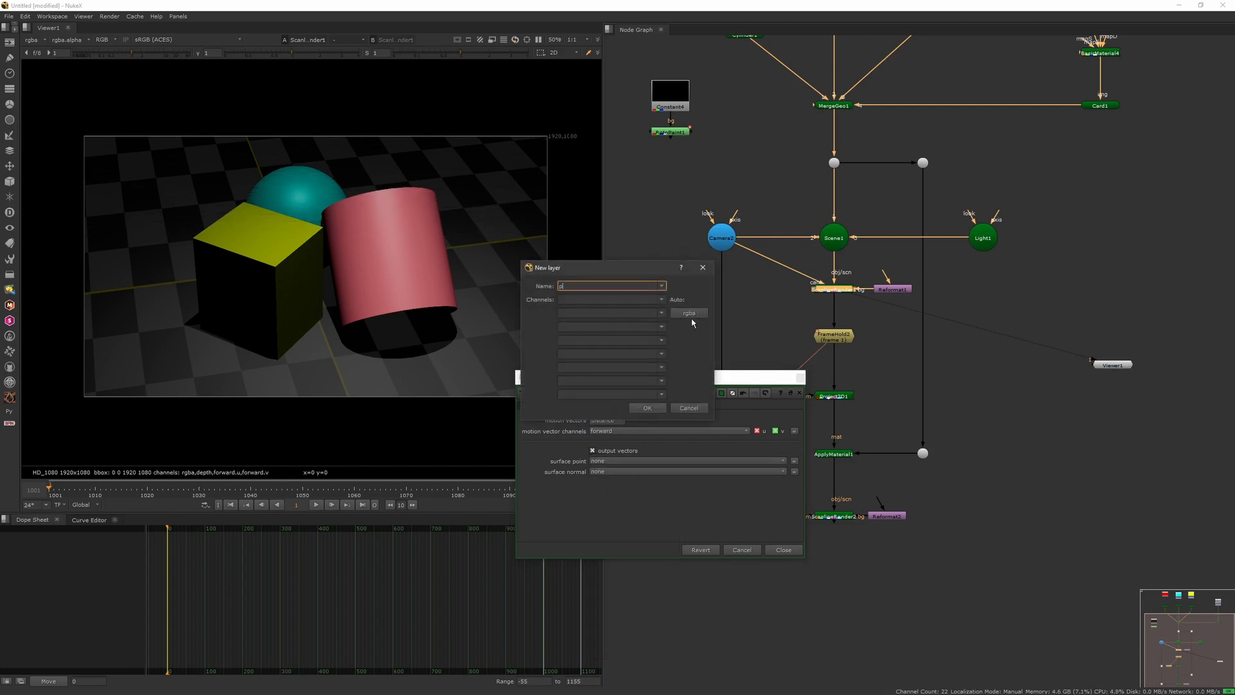
click(648, 407)
Step: Assign ScanlineRender1's surface normal to a new layer named normal with rgba channels and close its properties
click(651, 471)
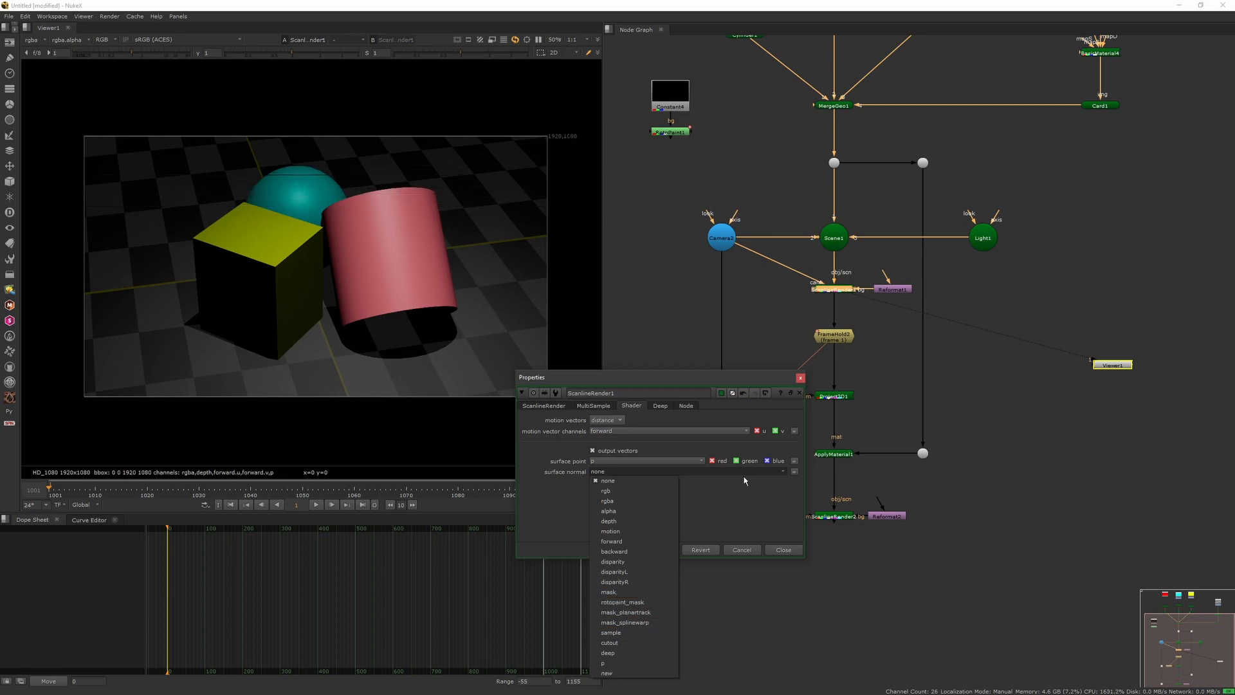
click(786, 472)
click(781, 473)
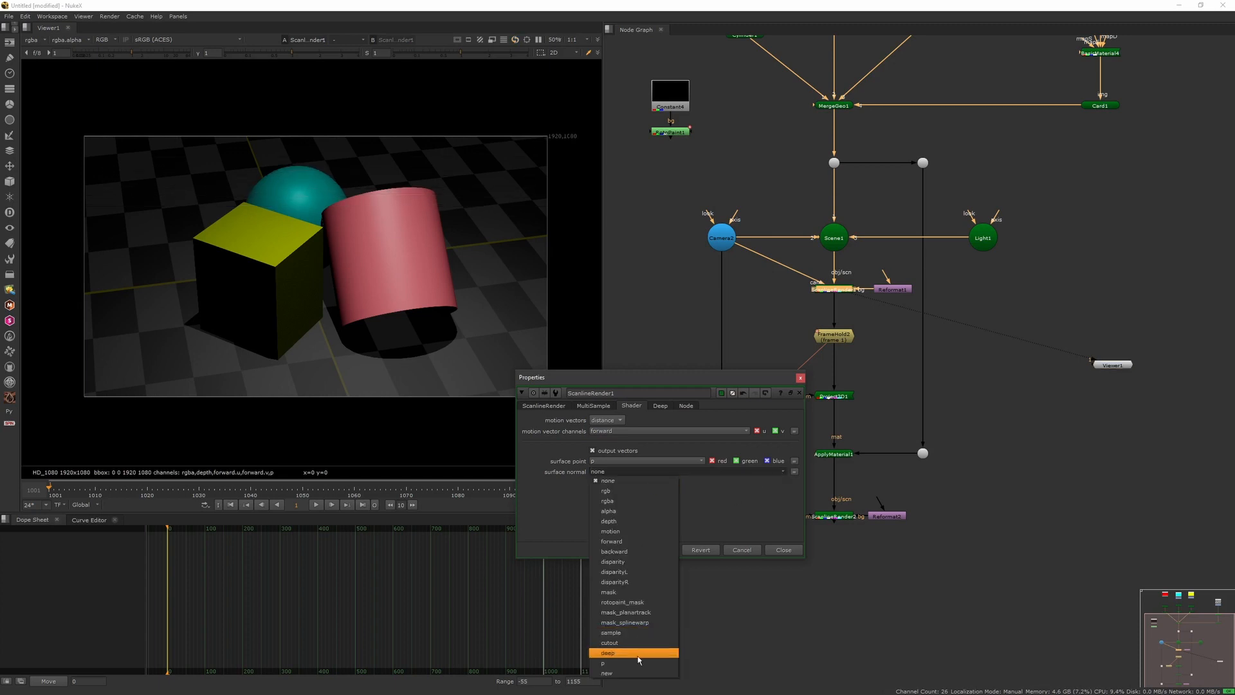
click(643, 674)
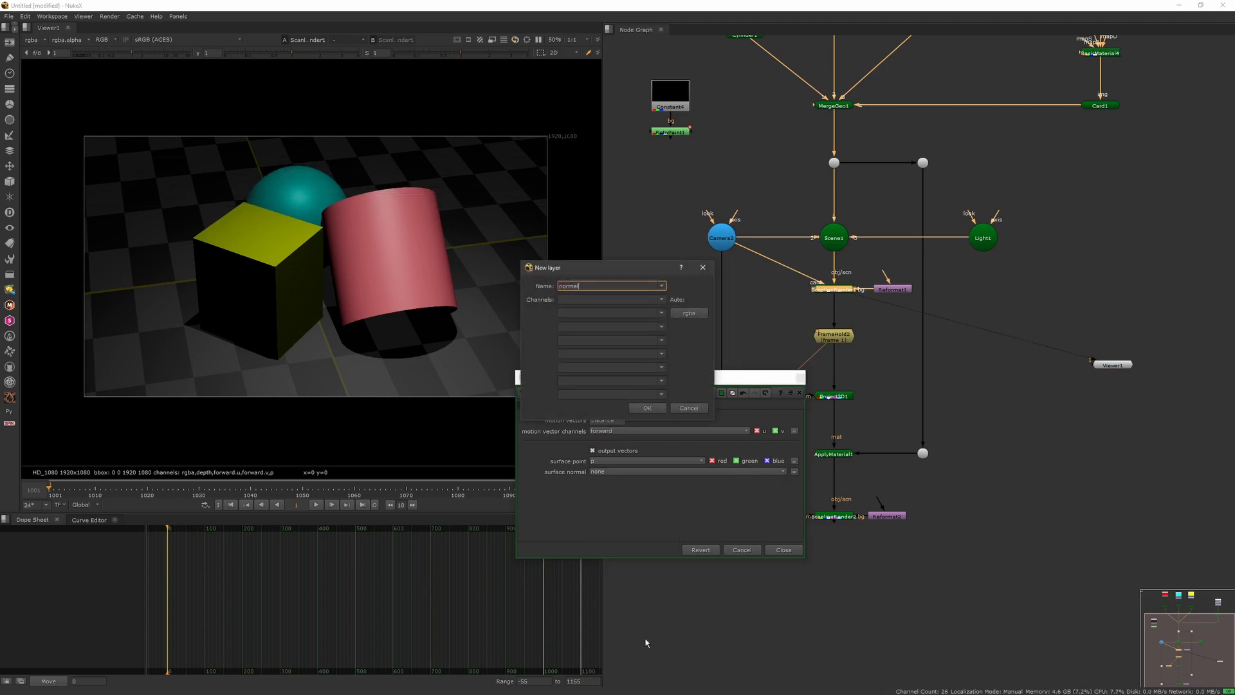
click(702, 317)
click(647, 408)
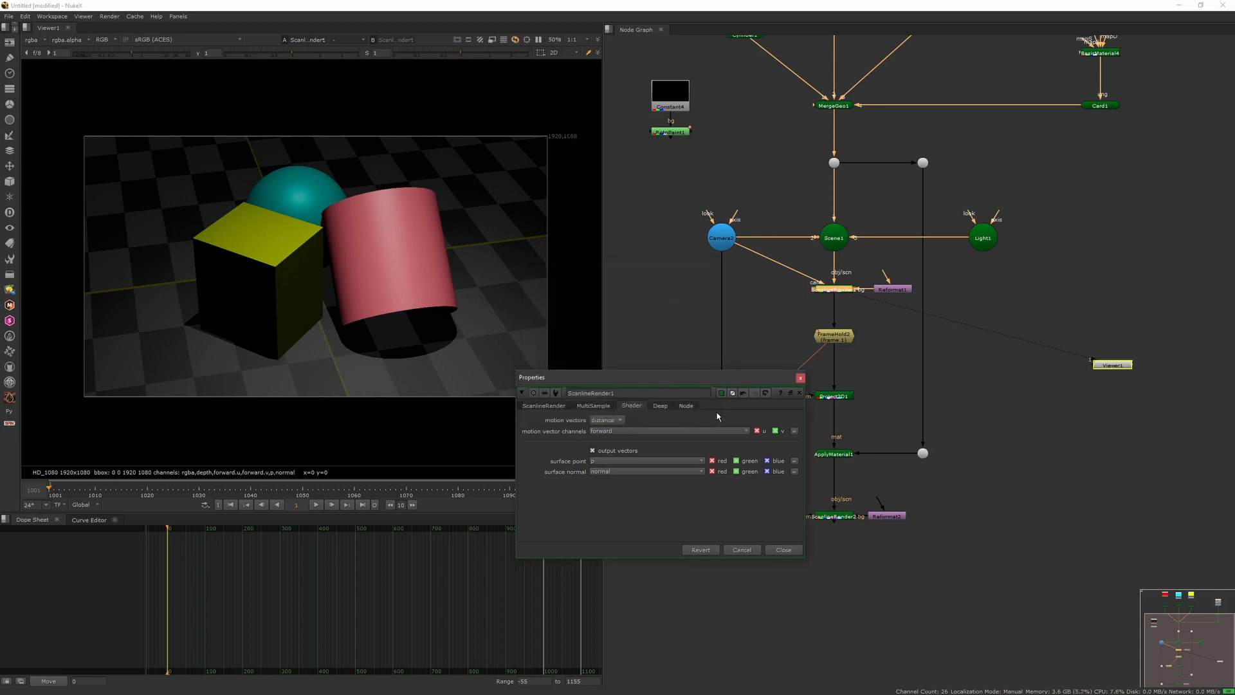
click(799, 379)
Step: View the outputs of the FrameHold below ScanlineRender1 and of Project3D1
click(850, 337)
key(1)
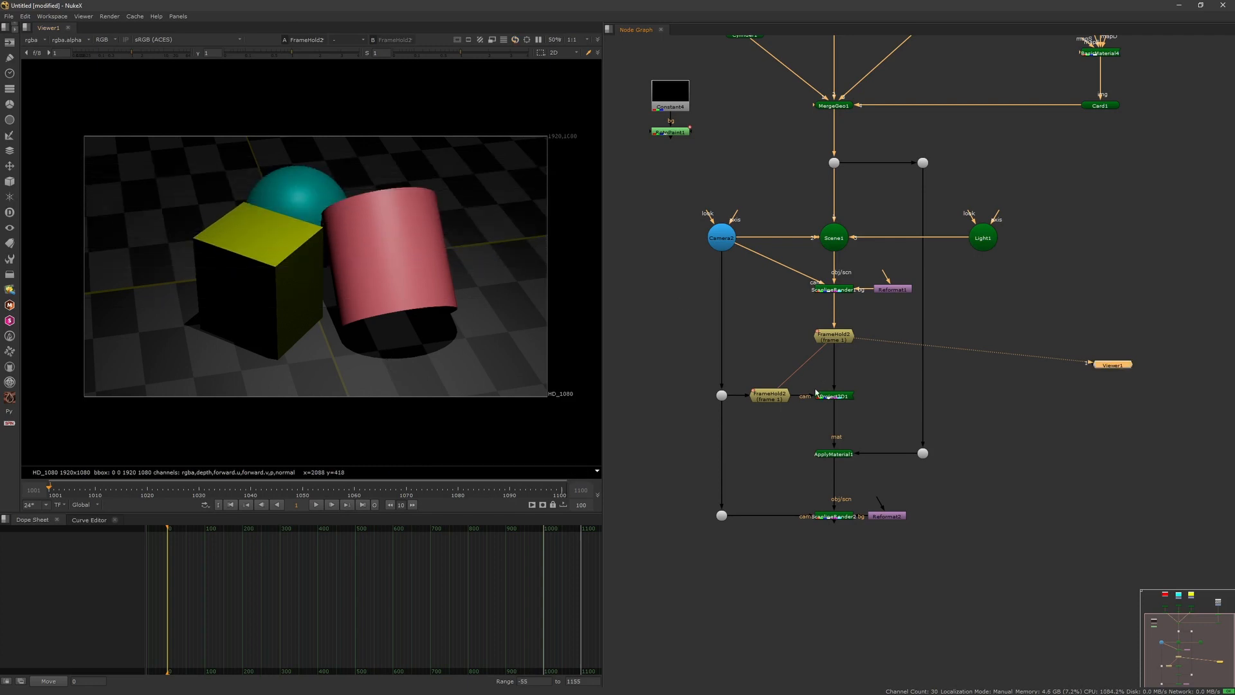
middle_drag(835, 405, 833, 277)
click(831, 271)
key(1)
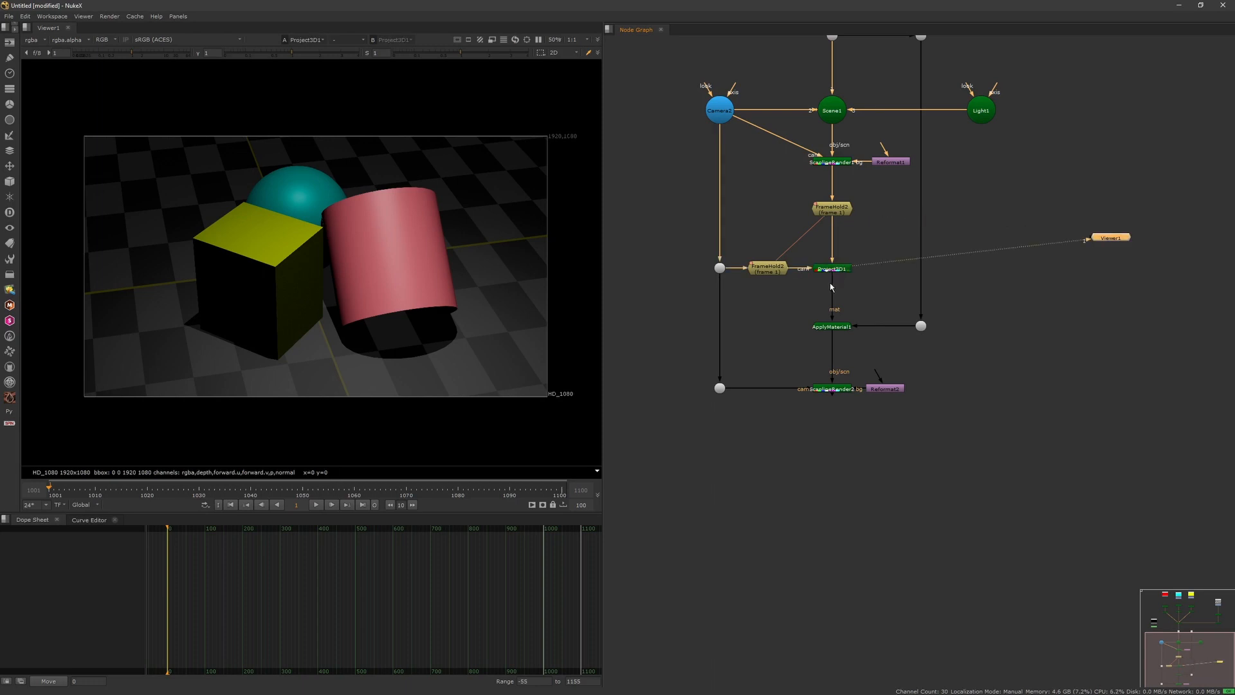
click(864, 295)
middle_drag(864, 294, 864, 345)
scroll(857, 333, down, 2)
scroll(878, 342, up, 2)
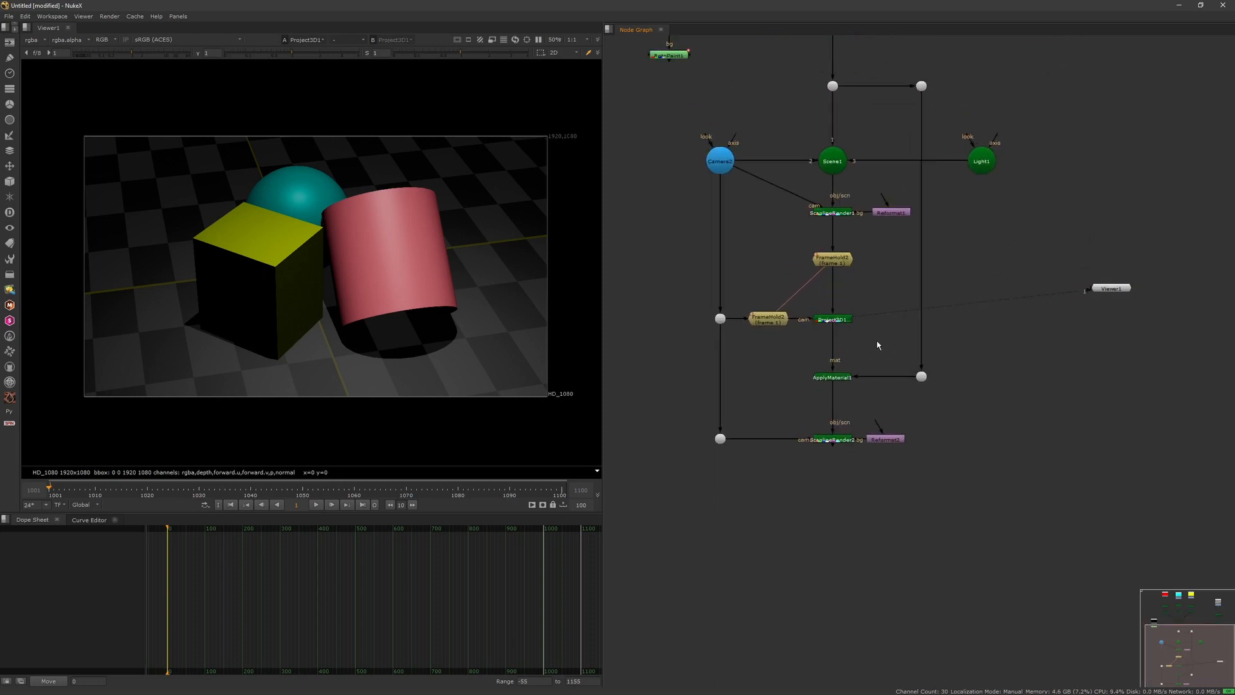
click(831, 377)
click(832, 319)
click(879, 312)
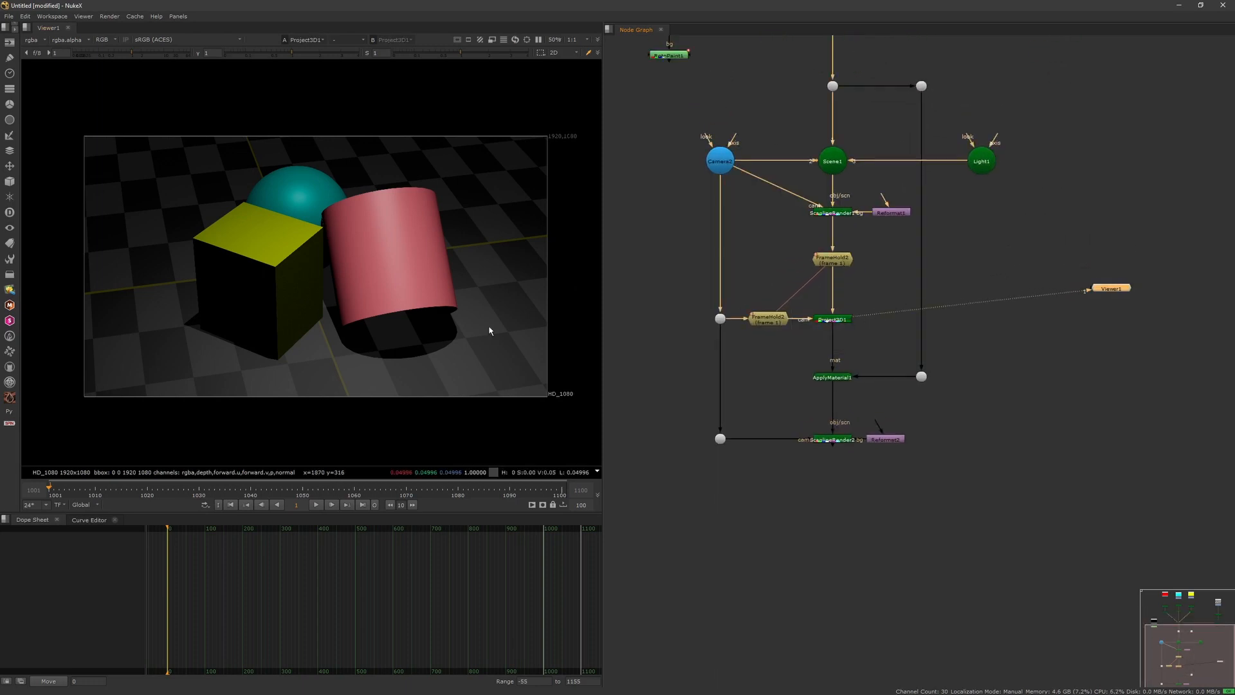
click(921, 86)
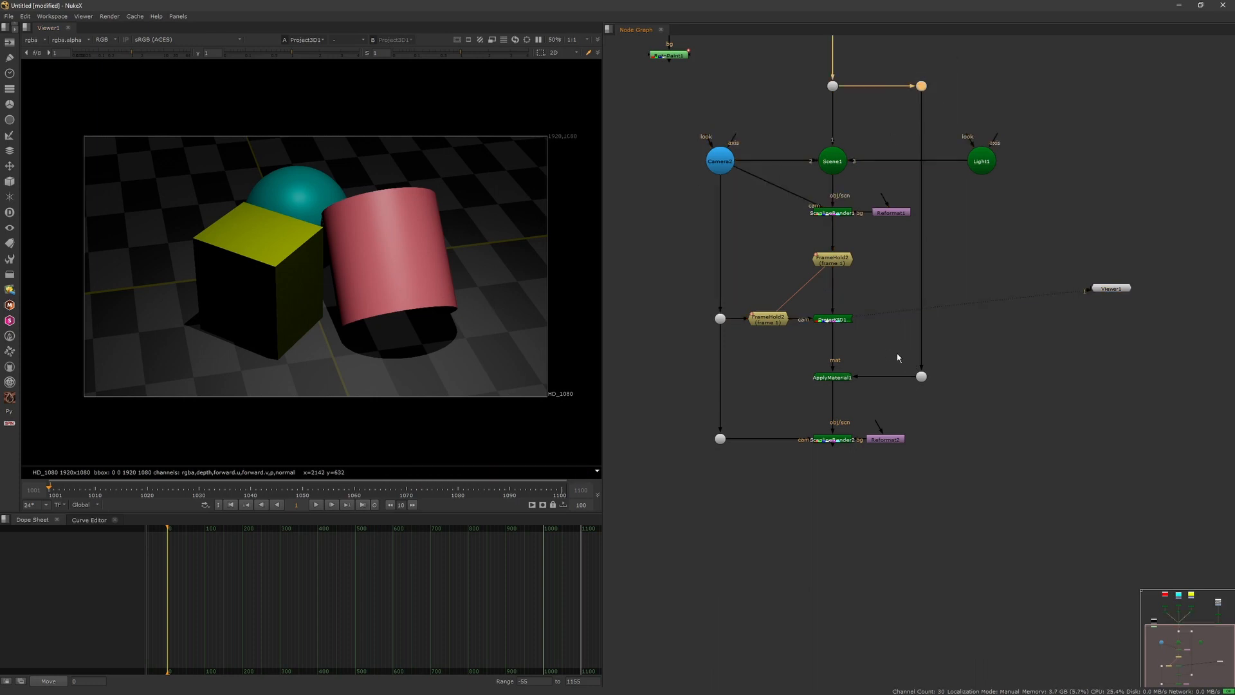
Step: View ApplyMaterial1 in 3D and examine its geometry up close from a different angle
click(832, 377)
key(1)
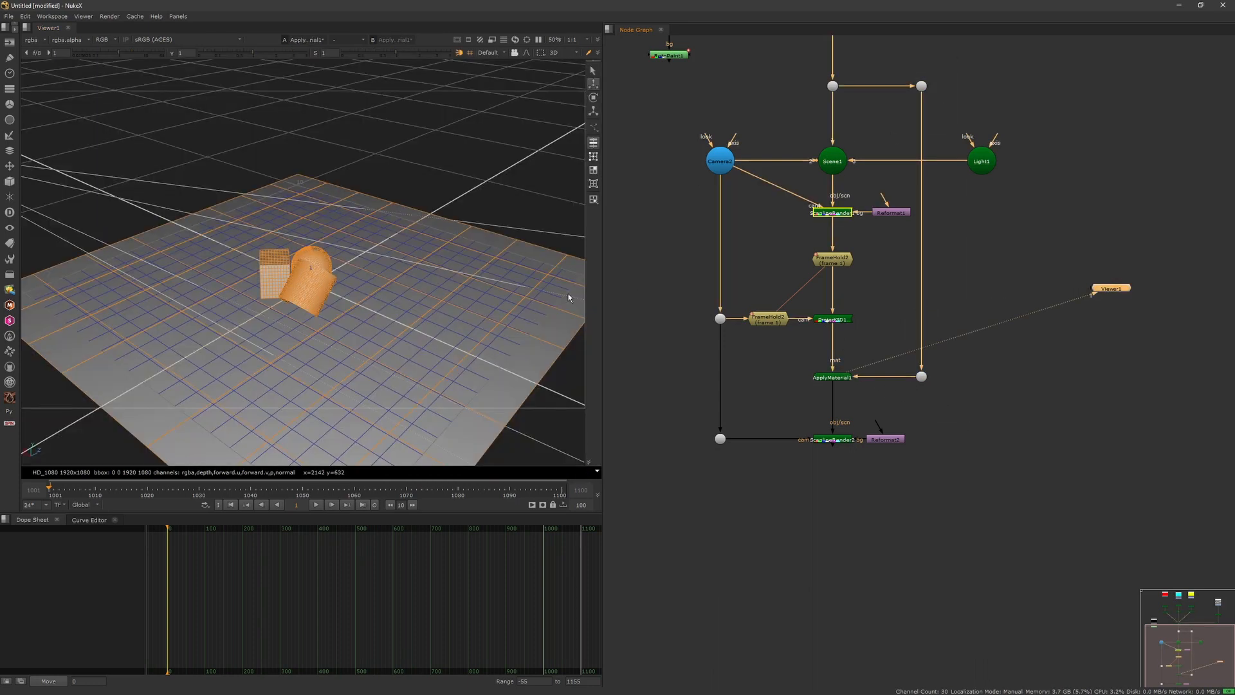
click(440, 278)
scroll(424, 280, down, 4)
ctrl+drag(386, 293, 360, 338)
scroll(315, 349, up, 6)
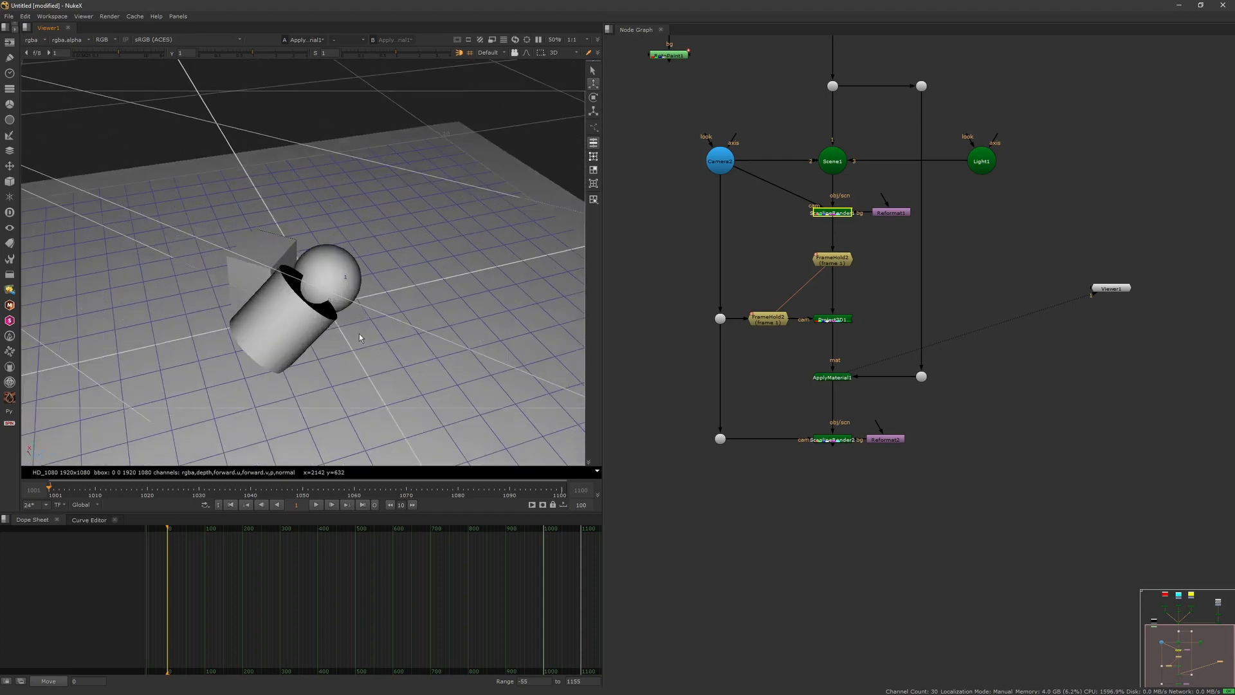
scroll(360, 336, up, 2)
Step: Reload ApplyMaterial1 in the viewer and inspect how the projected render falls on the shapes and ground from above
drag(783, 408, 879, 354)
key(1)
scroll(444, 385, down, 3)
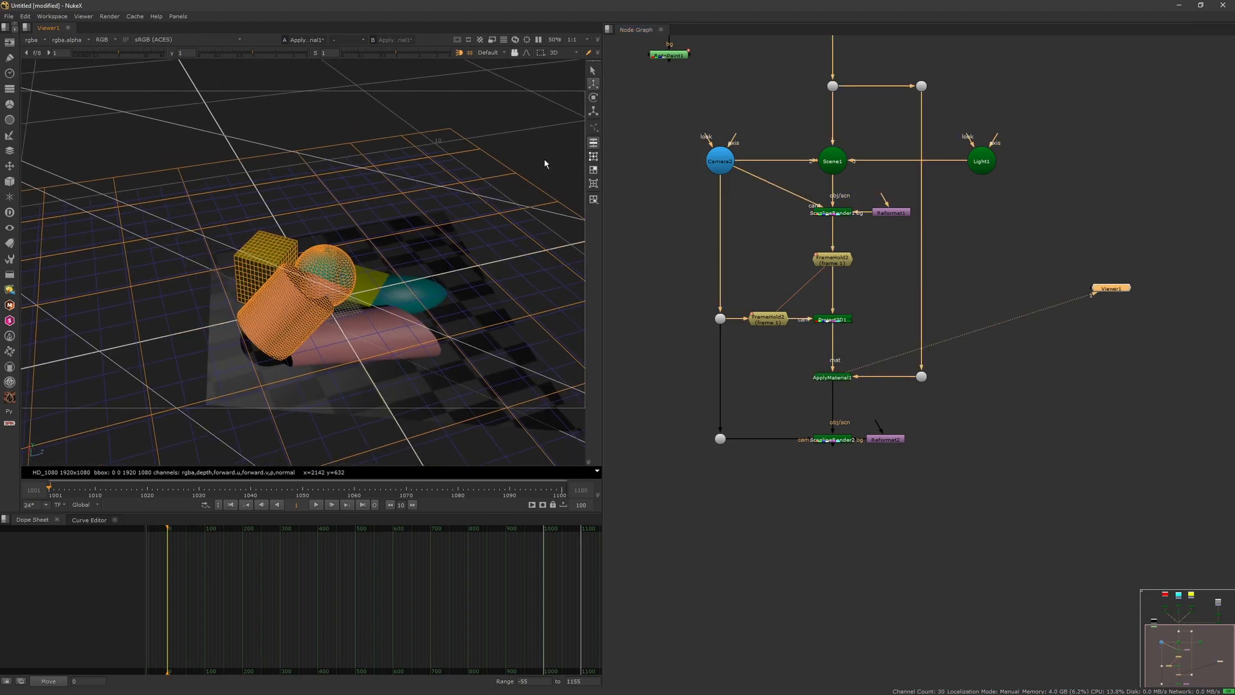
click(544, 164)
scroll(411, 308, down, 4)
ctrl+drag(403, 319, 403, 349)
scroll(367, 350, up, 6)
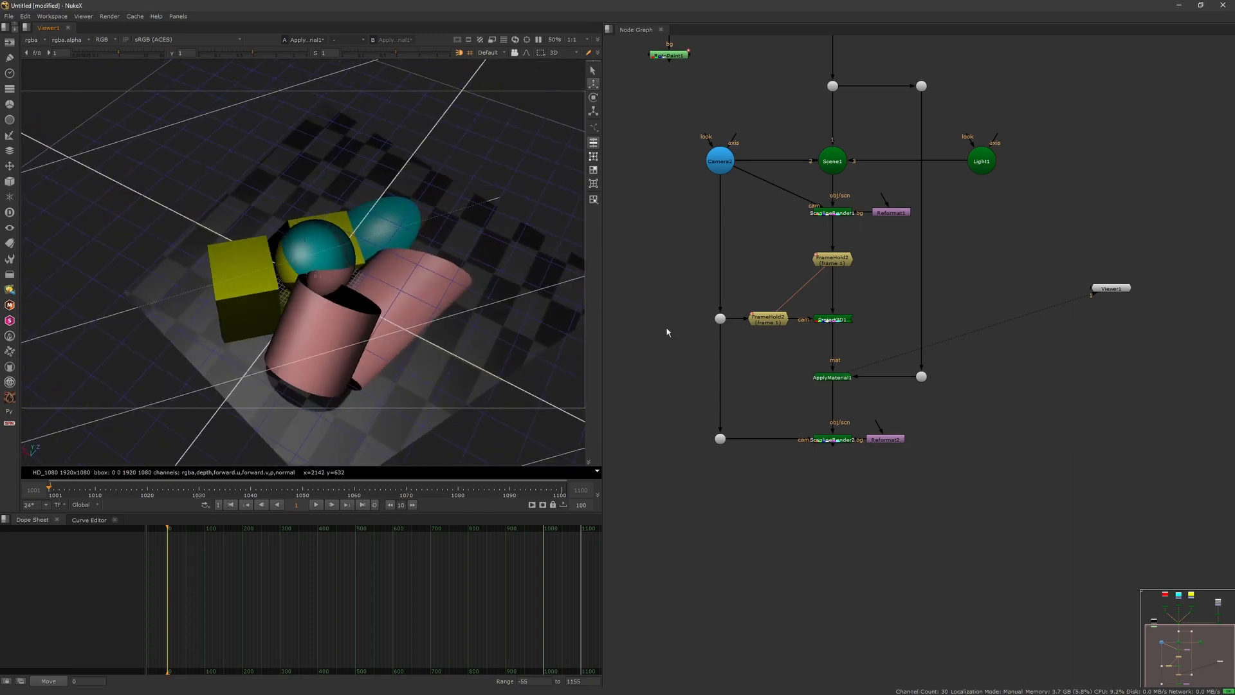
Step: Look at the projection through Camera2 and view ScanlineRender2's rendered output
click(488, 53)
click(498, 75)
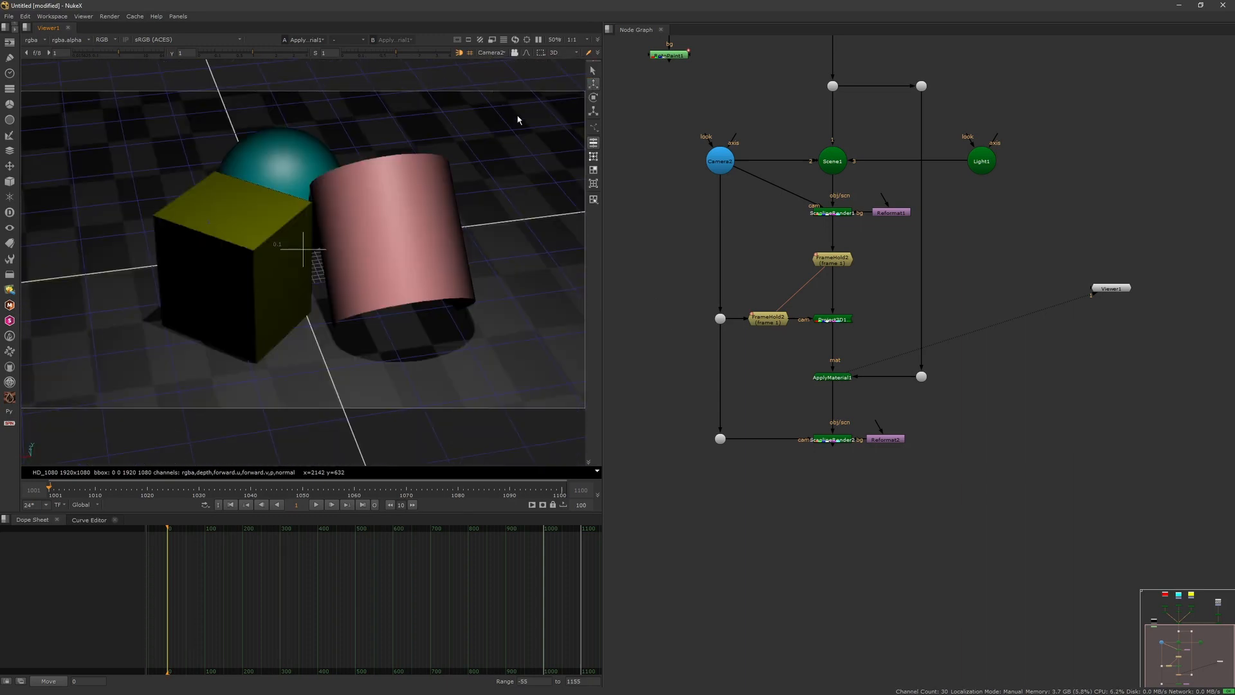
click(823, 440)
key(1)
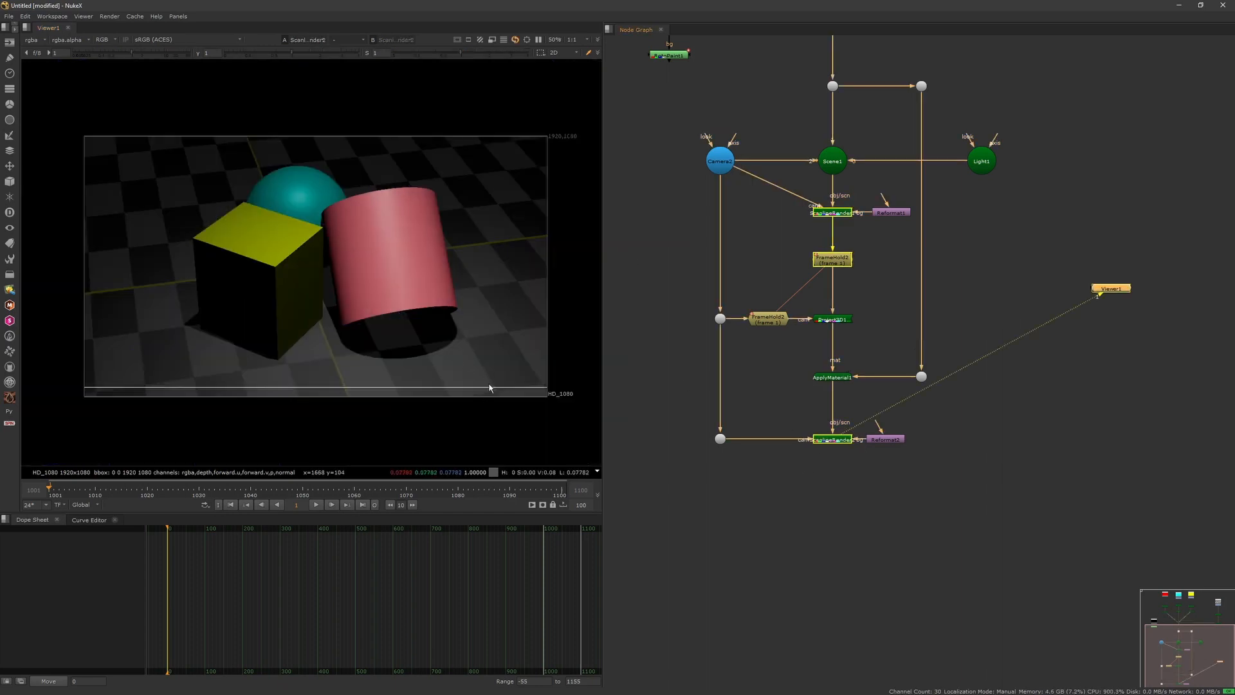
click(716, 167)
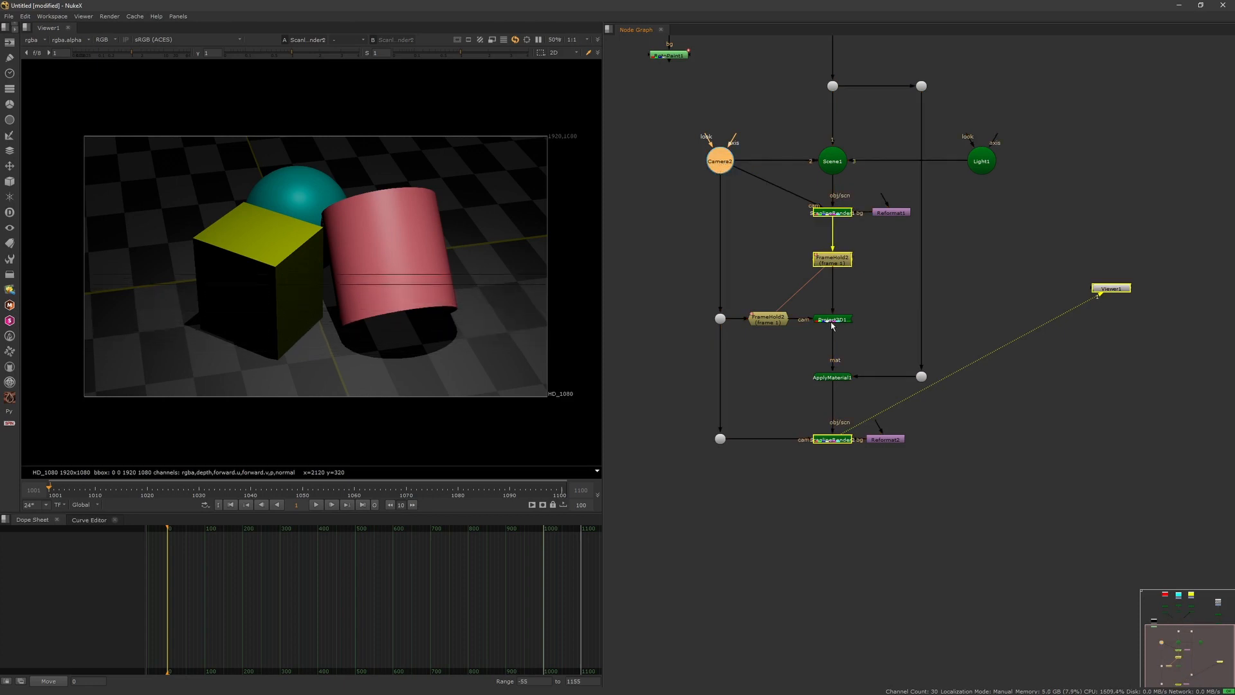
click(904, 320)
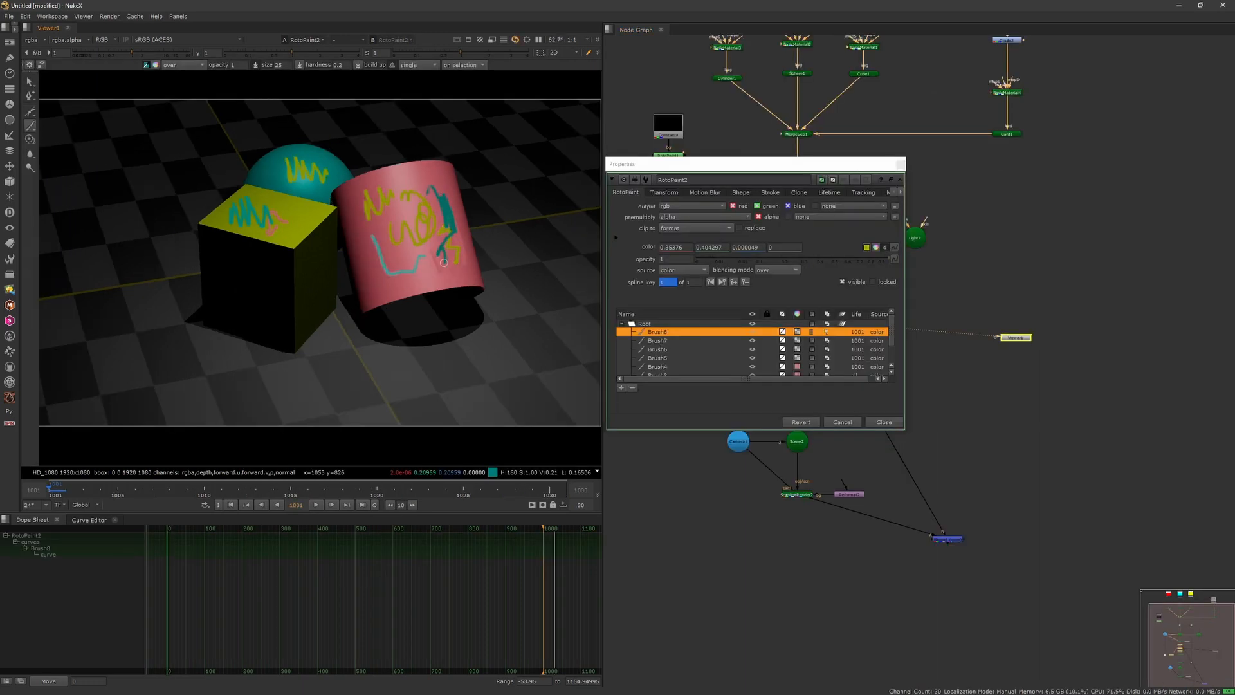
Step: Paint a yellow brush stroke on the pink cylinder in RotoPaint2 and close its properties
drag(444, 262, 426, 252)
click(902, 165)
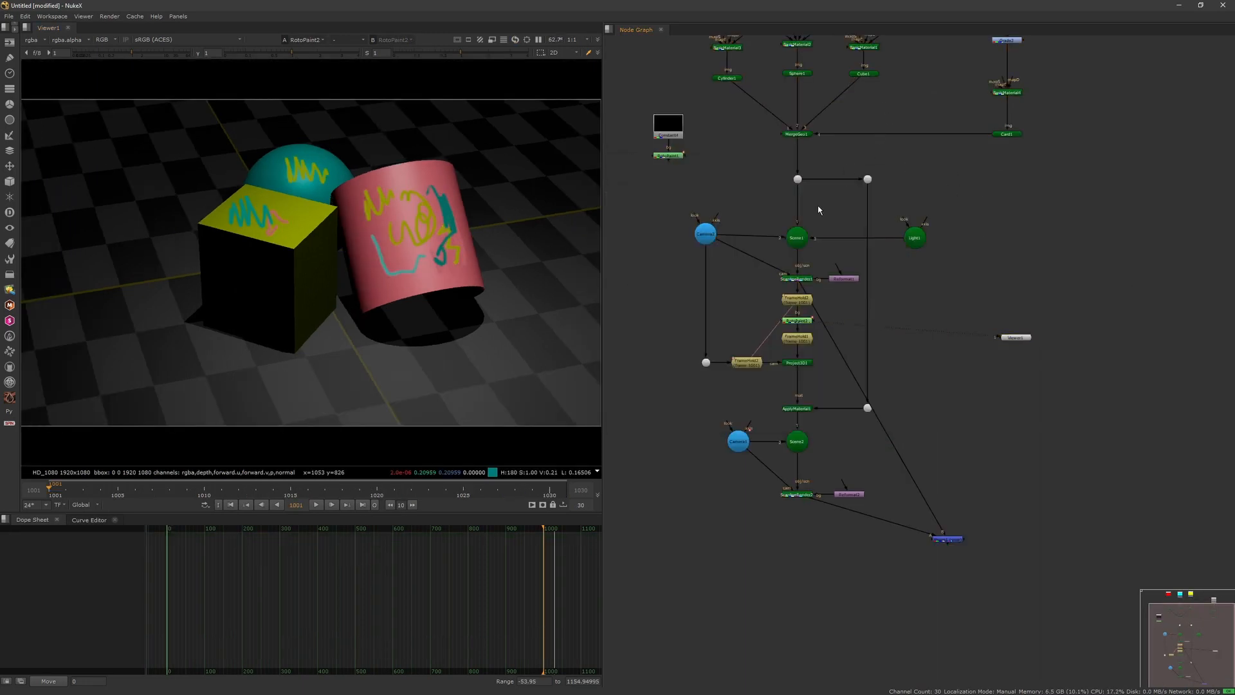
Step: Align the upper Scene node and Light1 level with the camera beside them in the node graph
click(799, 239)
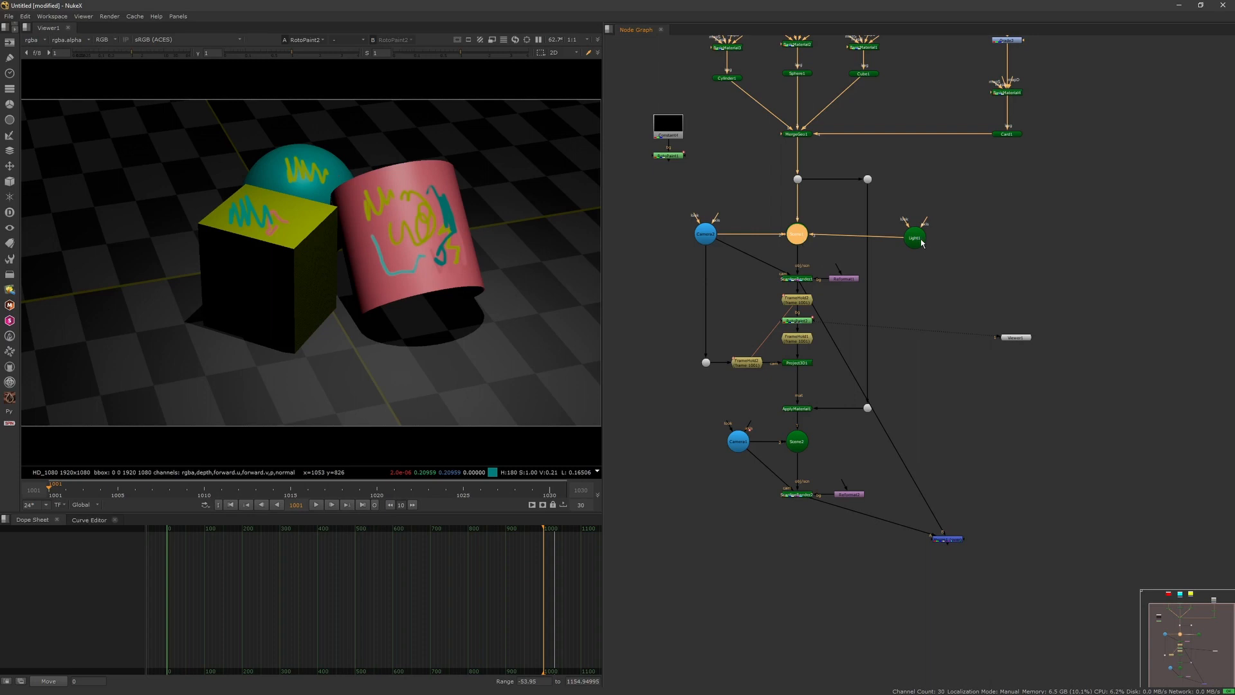
click(920, 239)
click(840, 245)
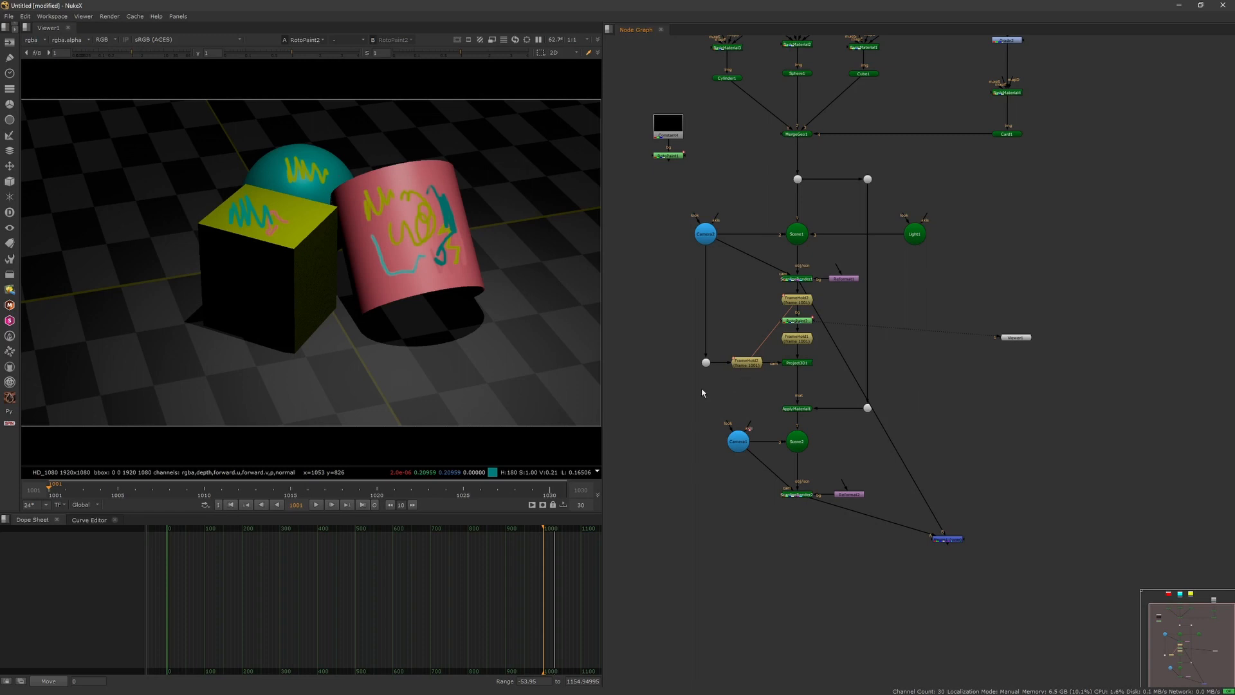
Step: Shift the whole projection branch below ScanlineRender1 down in the node graph to open up space above it
drag(681, 579, 869, 295)
drag(654, 582, 988, 294)
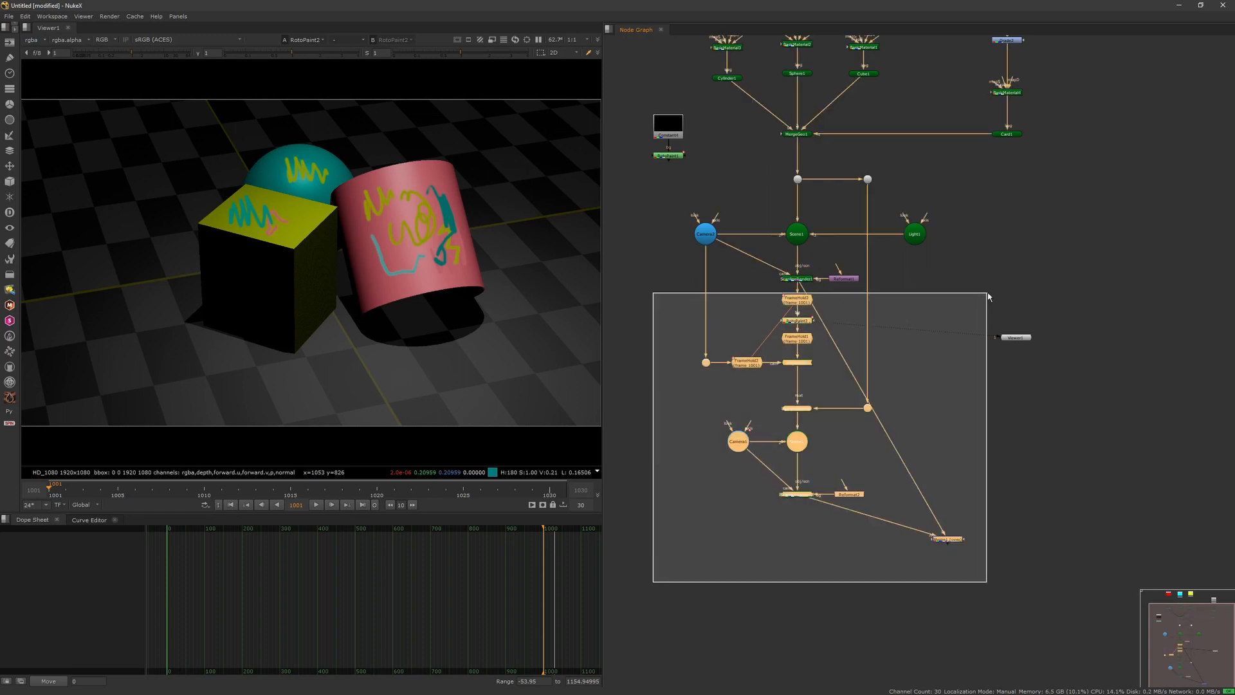
drag(797, 300, 796, 362)
click(797, 279)
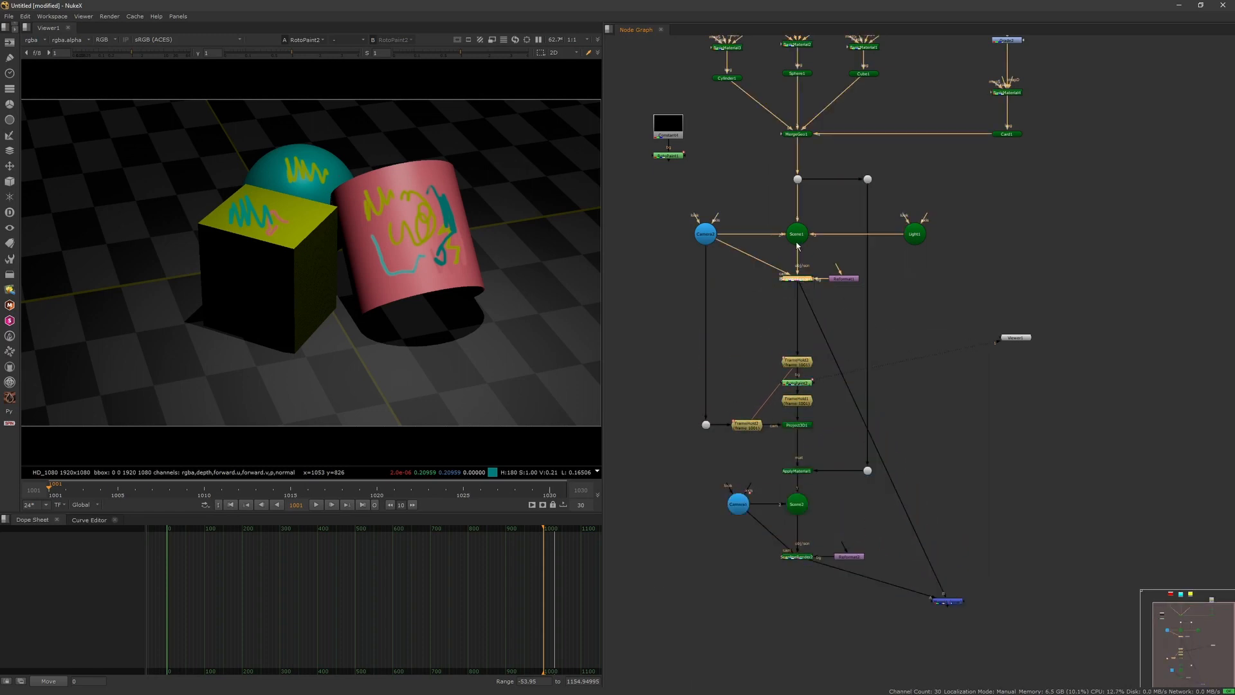
Step: Show Scene1 in the 3D viewer and open the properties of Camera2
click(797, 240)
key(1)
click(706, 234)
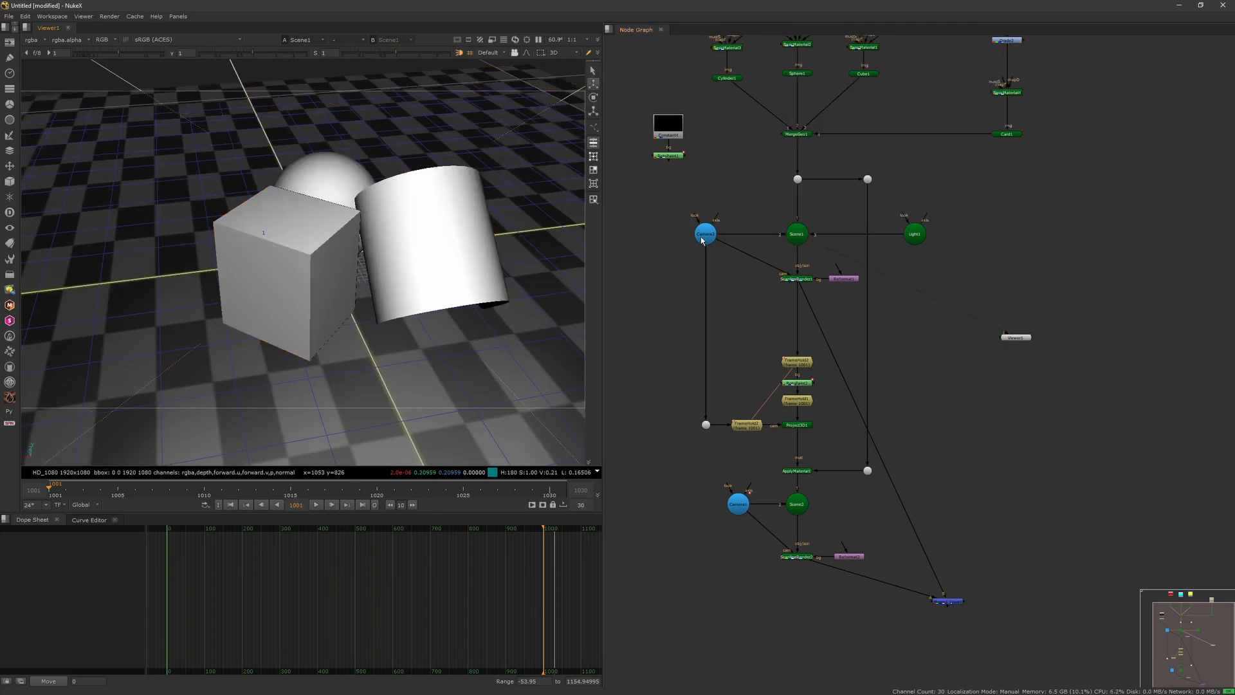
key(1)
double_click(706, 233)
click(898, 120)
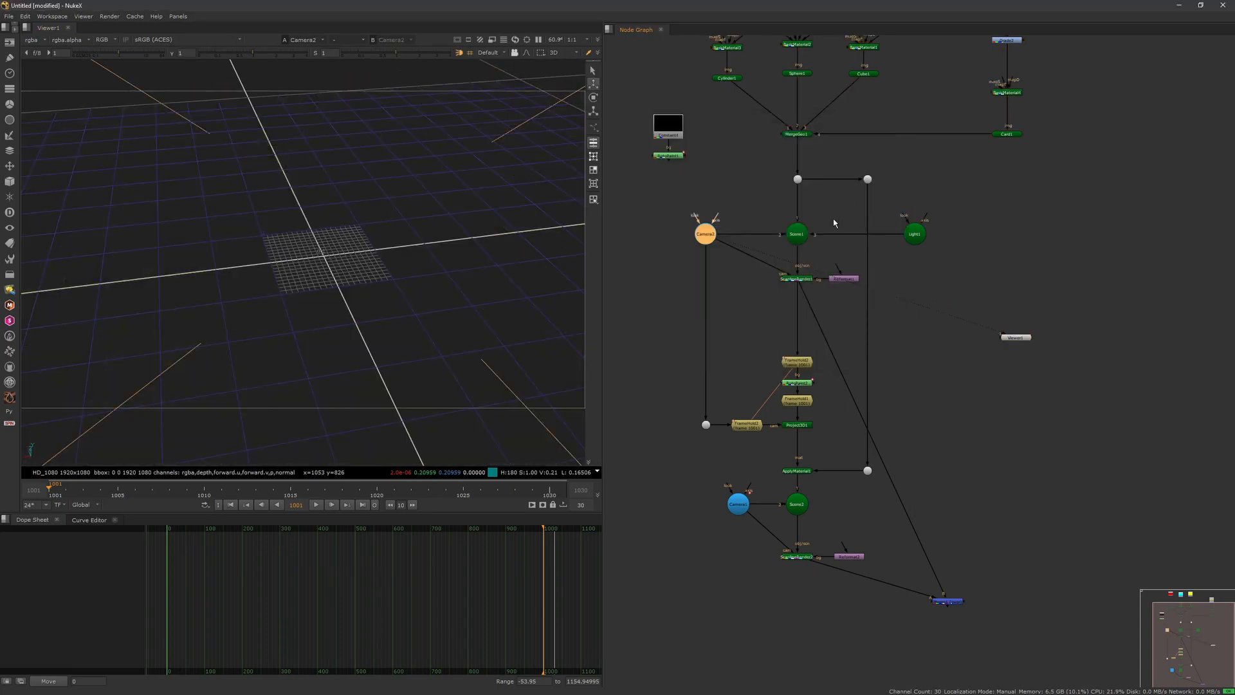
click(797, 233)
key(1)
double_click(713, 237)
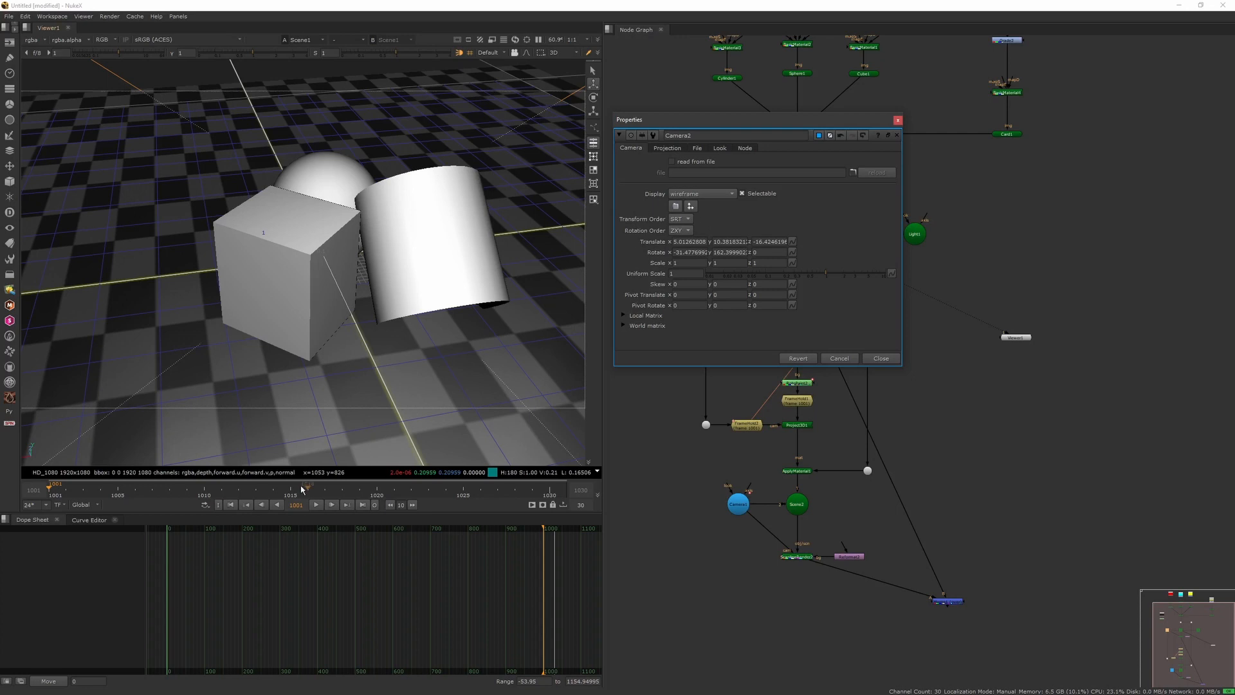
Step: Set keyframes on Camera2's Translate and Rotate at the first frame, 1001
click(231, 505)
click(792, 242)
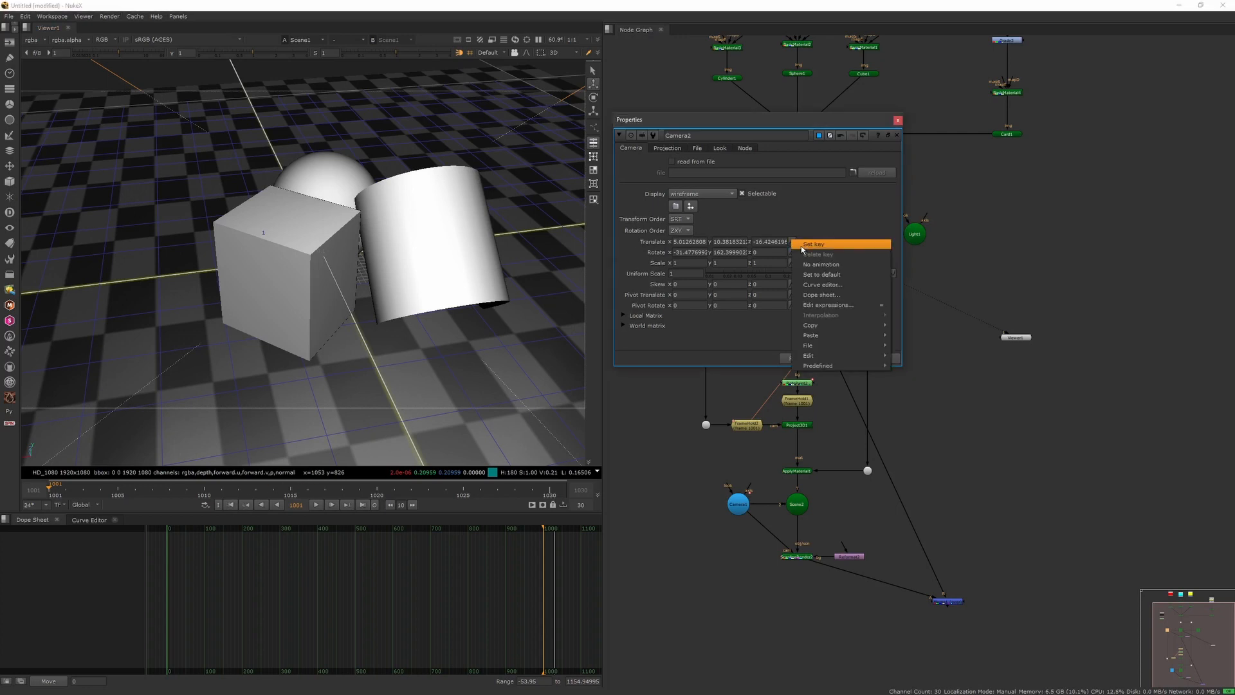
click(817, 245)
click(792, 252)
click(817, 256)
Step: Try to reposition Camera2 at the last frame, 1030, by moving the locked default 3D view
click(364, 505)
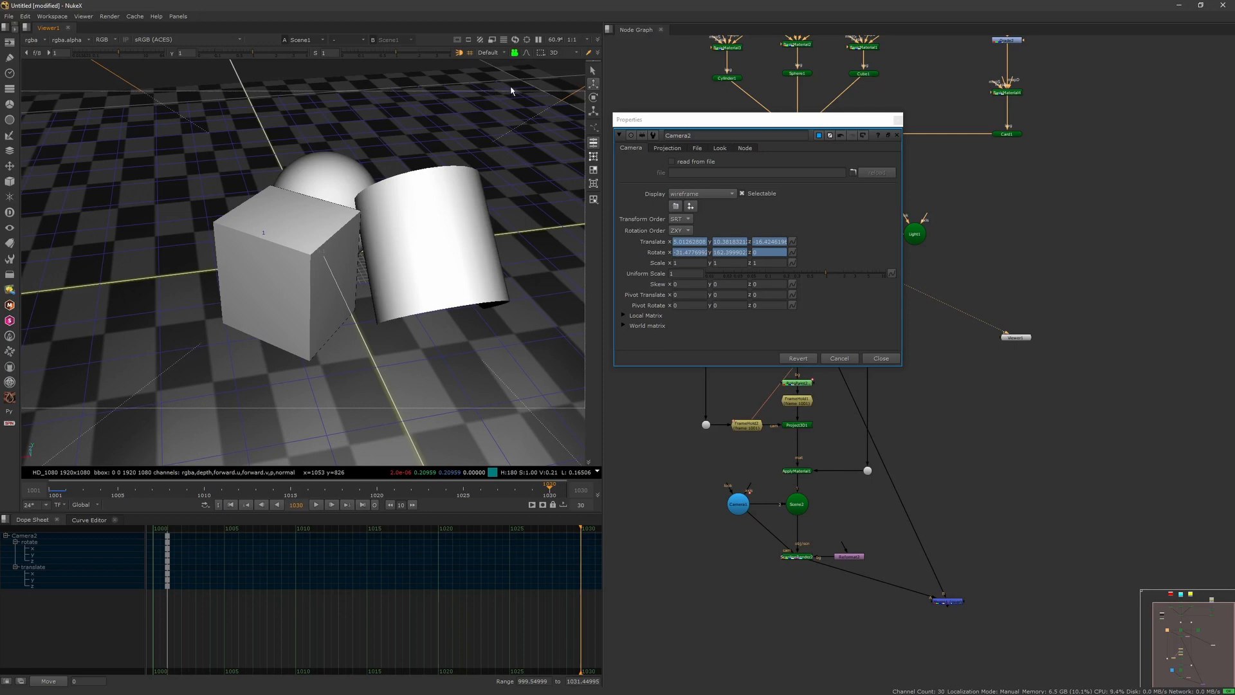
middle_drag(467, 231, 456, 230)
alt+drag(431, 234, 420, 236)
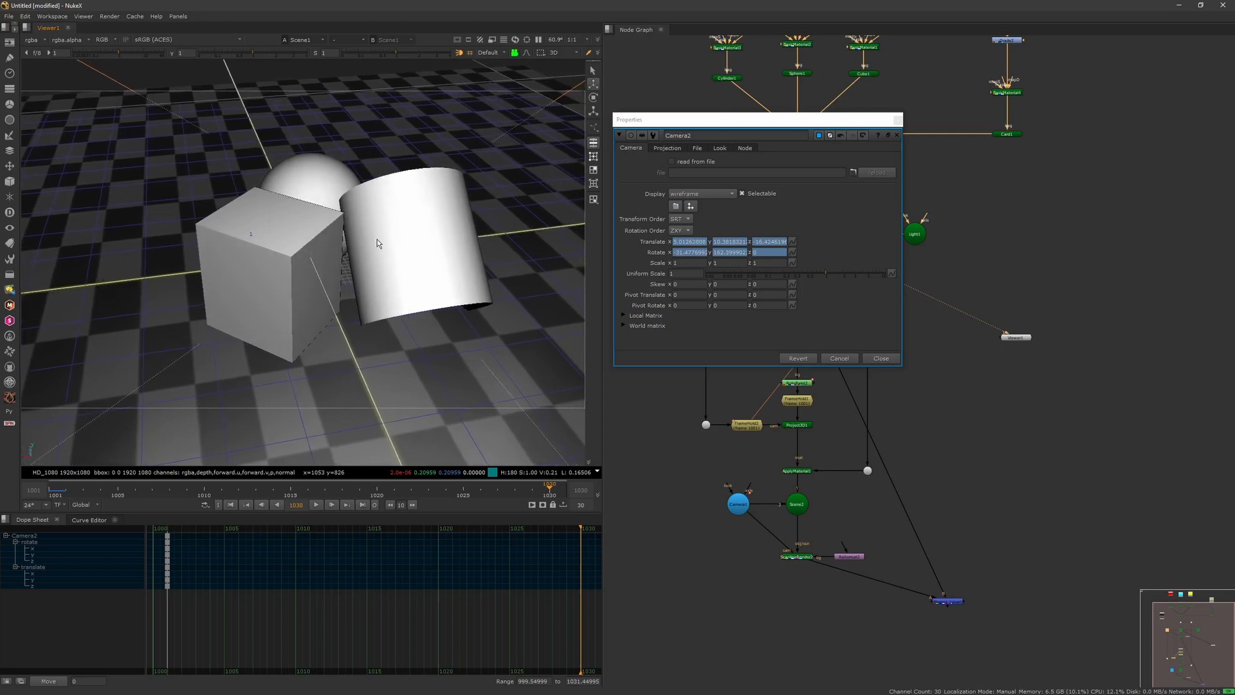
click(231, 504)
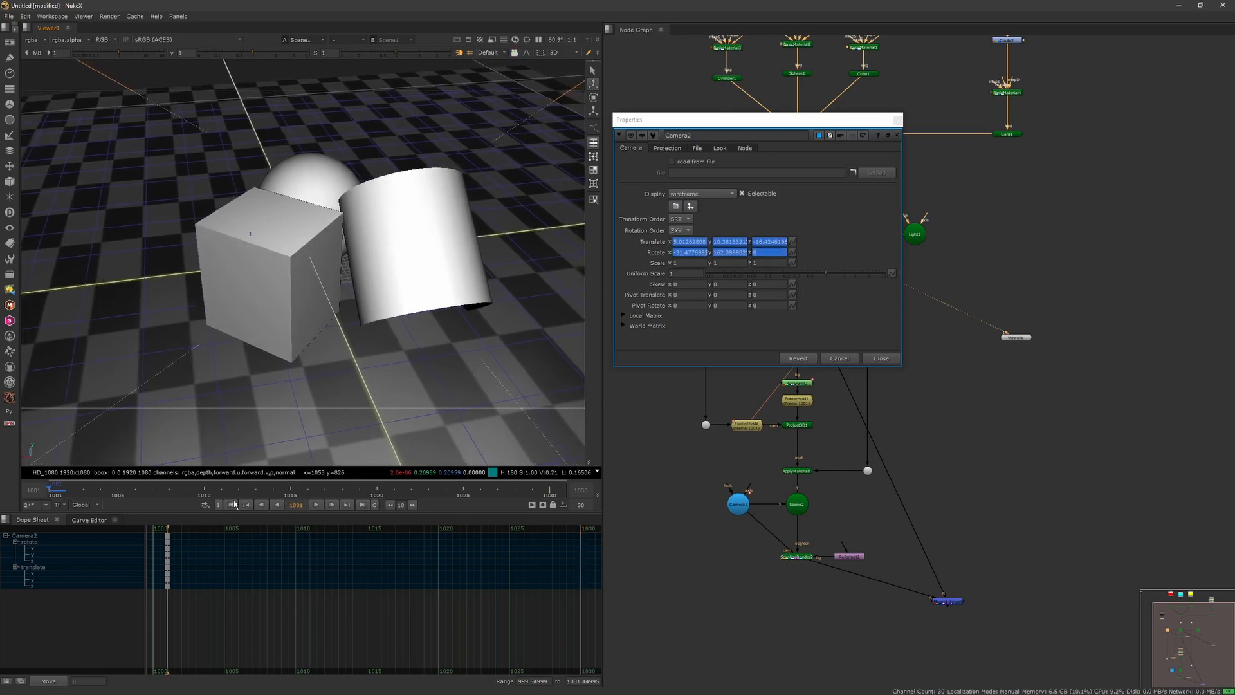
click(361, 506)
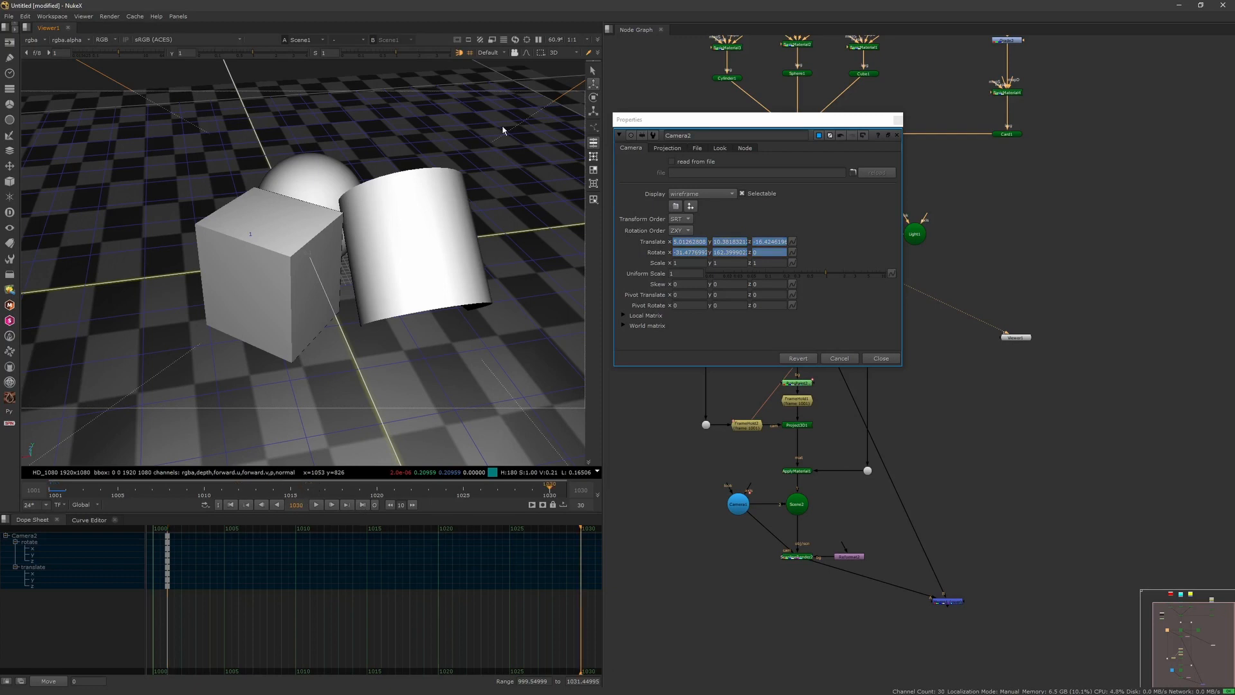
click(513, 54)
mouse_move(458, 260)
ctrl+mouse_down()
mouse_move(427, 256)
mouse_move(443, 257)
mouse_move(434, 265)
ctrl+mouse_up()
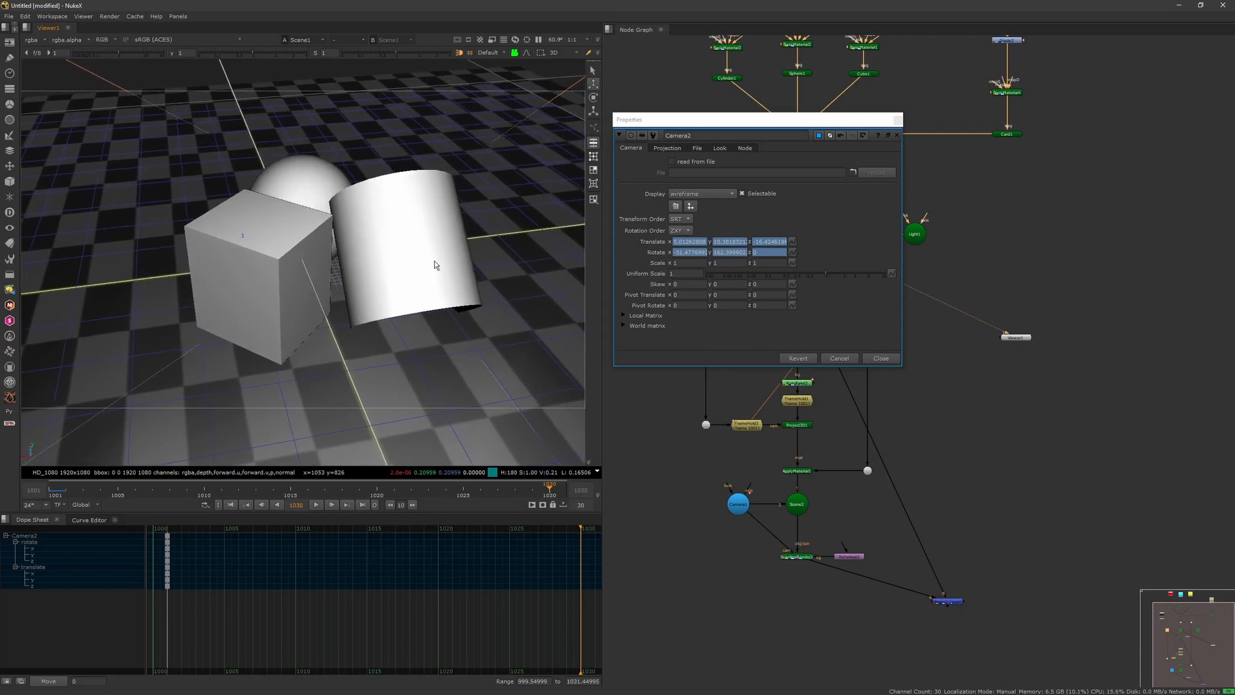
Step: Look through Camera2 and reframe the shapes at frame 1030 to key the end of its move
click(504, 53)
click(515, 88)
drag(806, 120, 969, 275)
mouse_move(412, 310)
middle_down()
mouse_move(442, 290)
mouse_move(402, 321)
middle_up()
Step: Nudge Camera2's framing at frame 1001 and adjust its position and angle at frame 1030
click(231, 505)
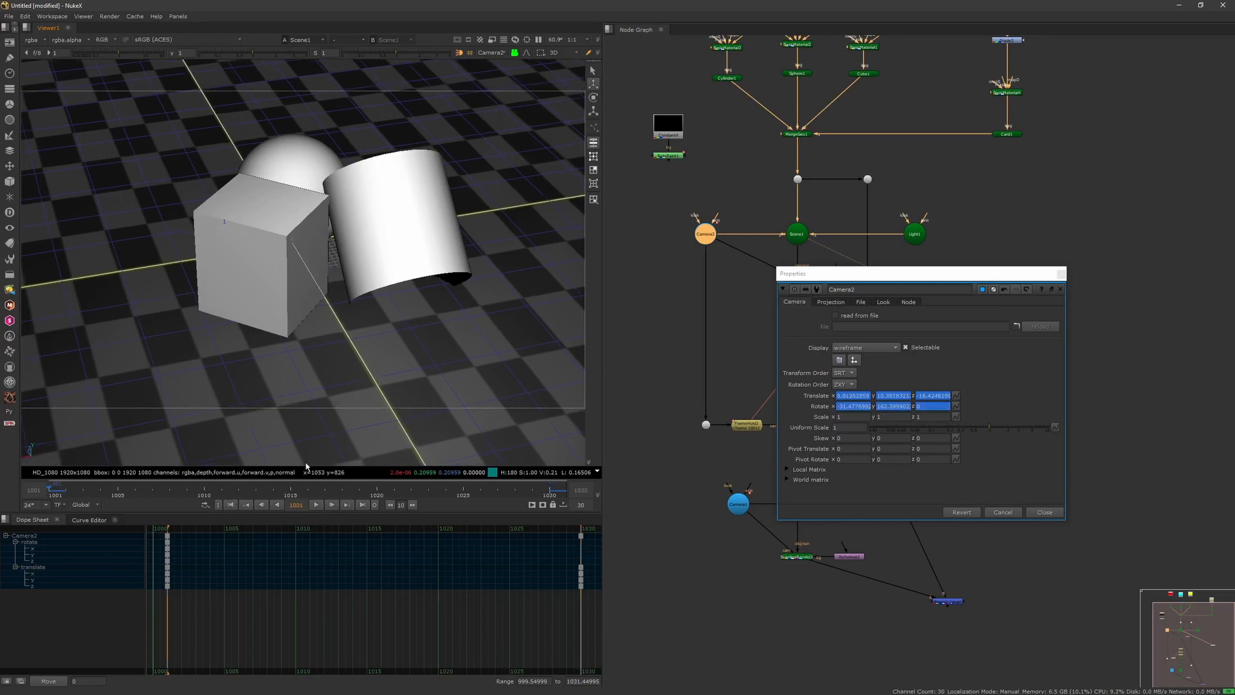
middle_drag(364, 309, 362, 310)
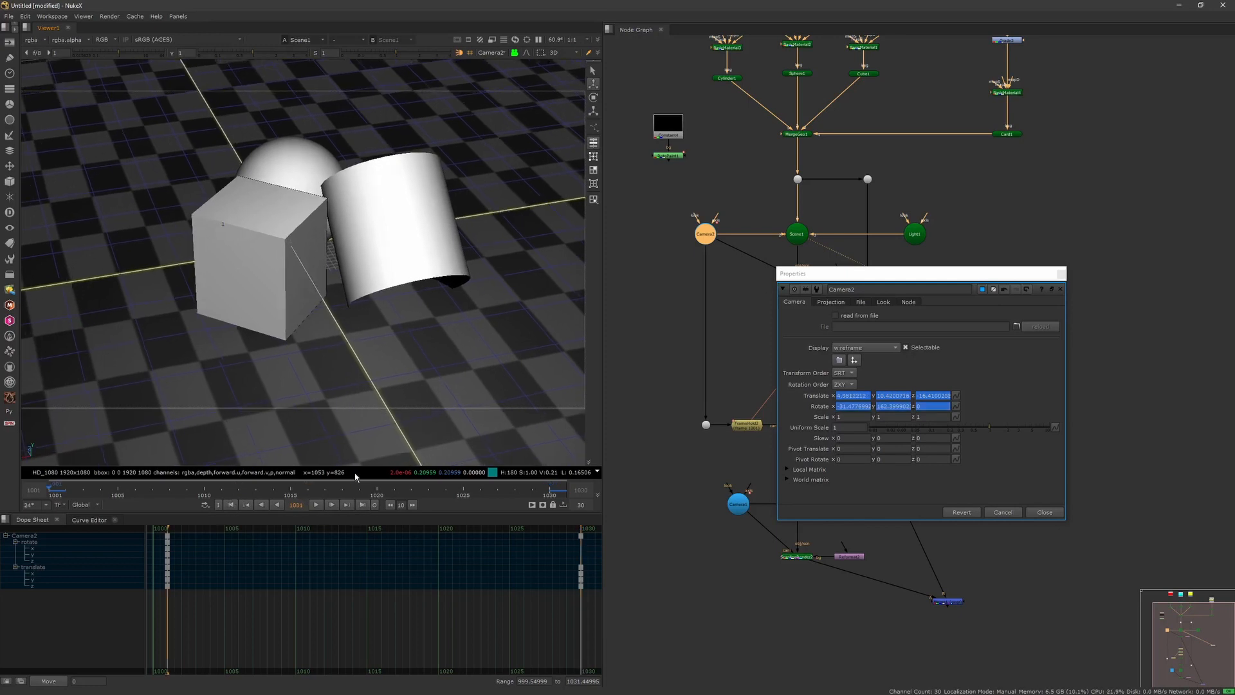
click(362, 505)
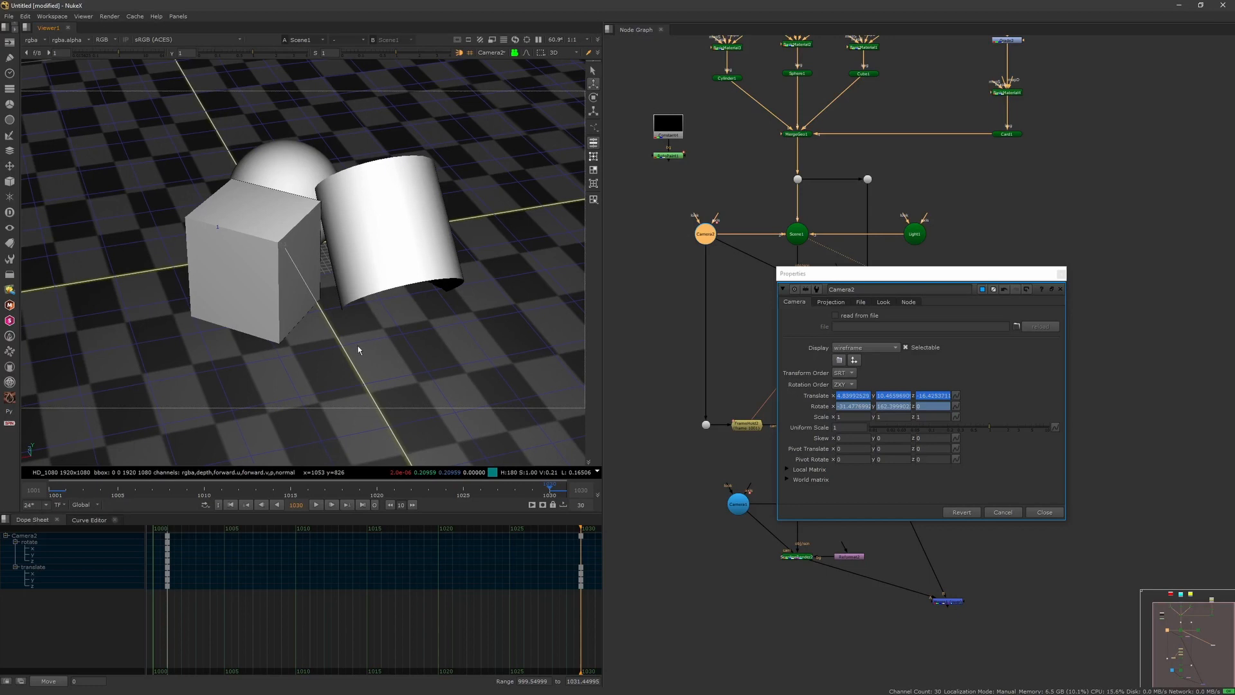
middle_drag(358, 346, 364, 337)
mouse_move(352, 312)
ctrl+mouse_down()
mouse_move(317, 331)
mouse_move(342, 303)
mouse_move(335, 314)
ctrl+mouse_up()
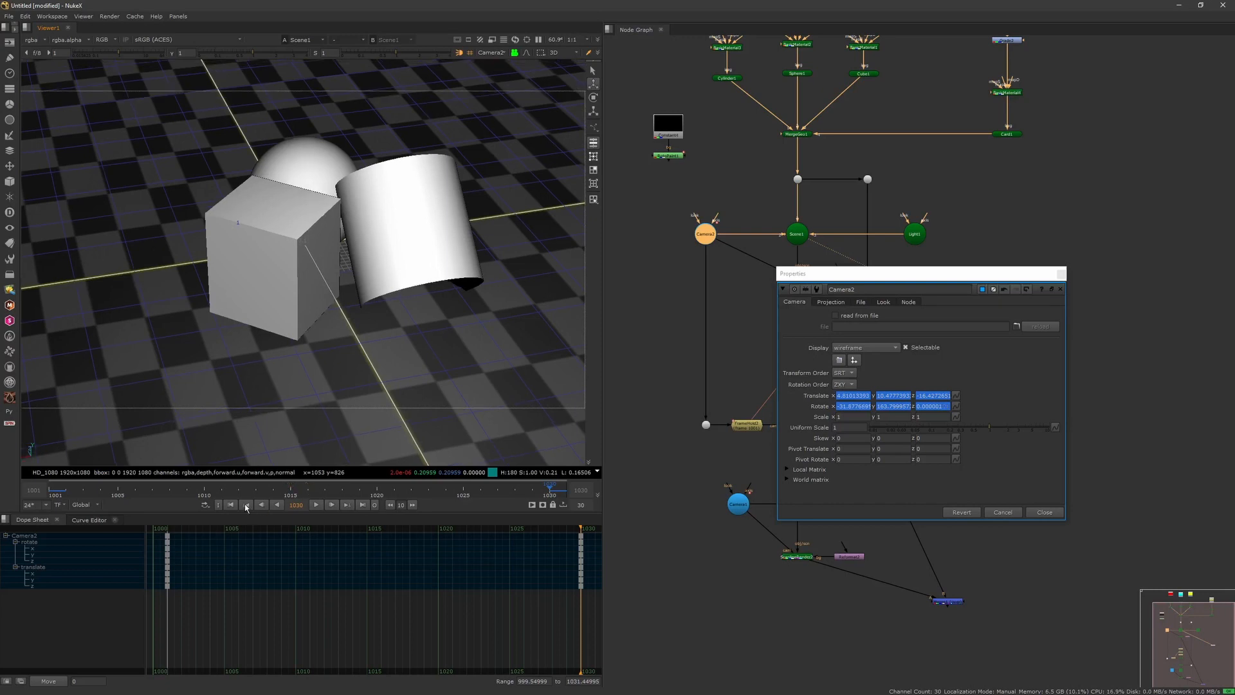
Step: Scrub the timeline to check the Camera2 animation and close its properties
click(286, 489)
drag(287, 489, 102, 494)
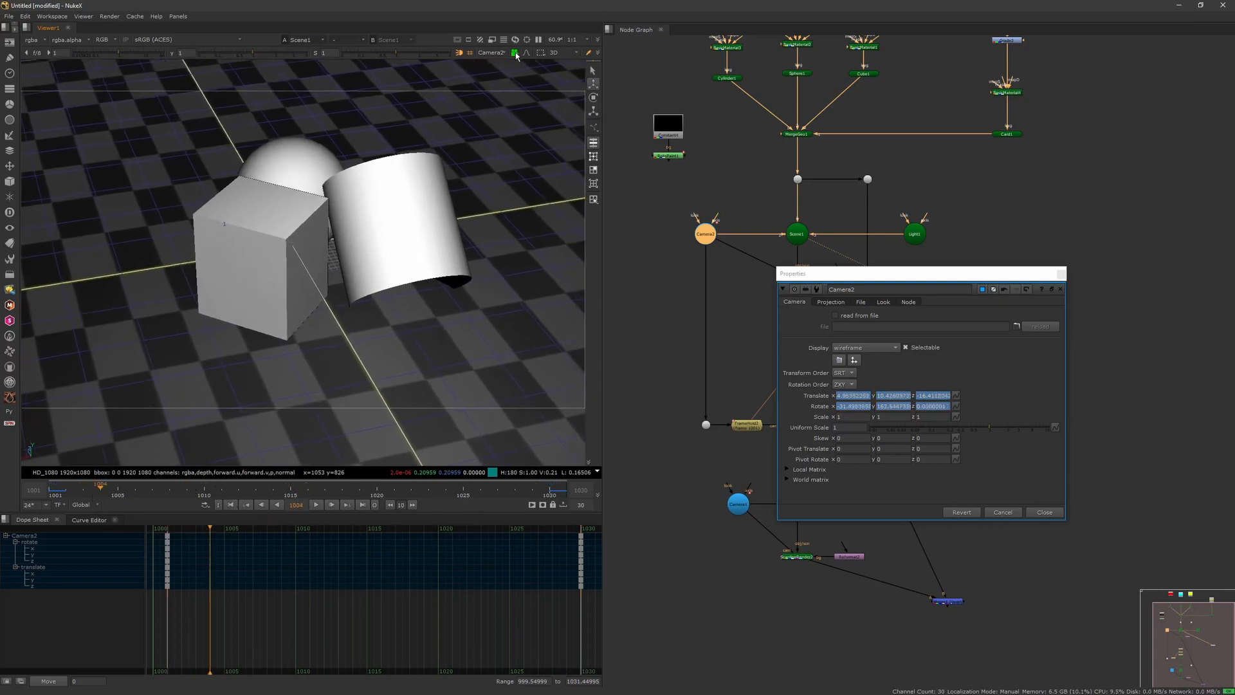
click(1061, 274)
click(882, 234)
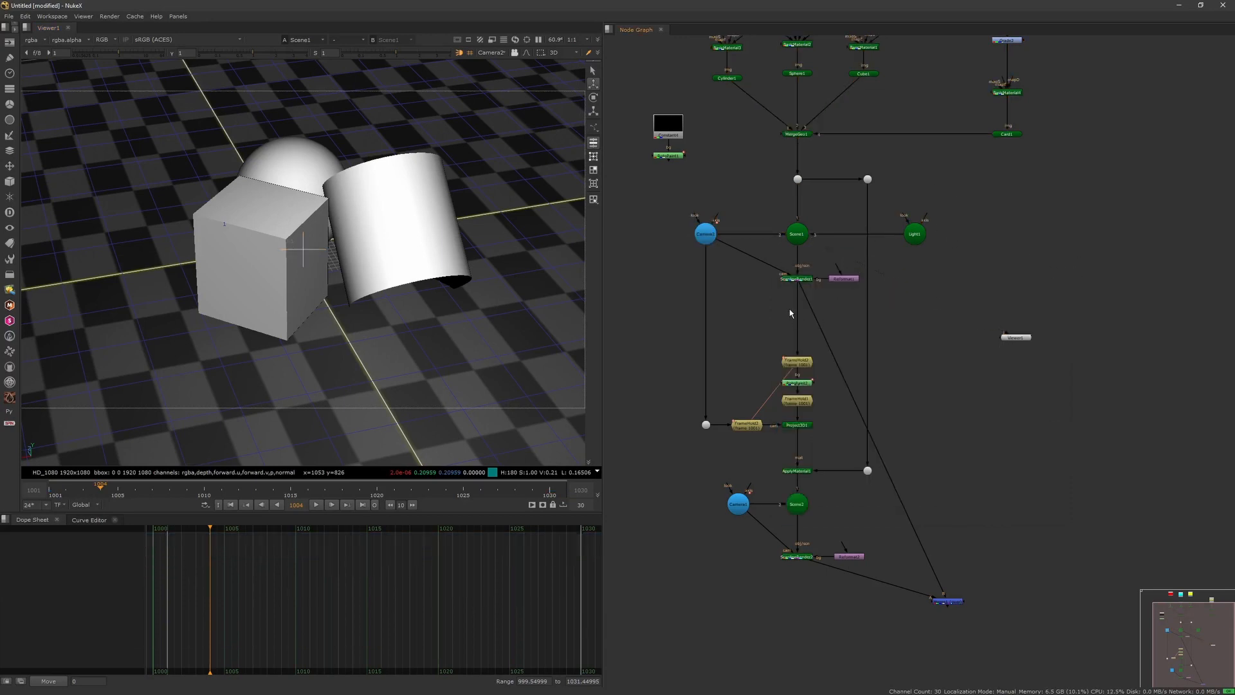
Step: Show ScanlineRender1's rendered output in the viewer
click(800, 278)
key(1)
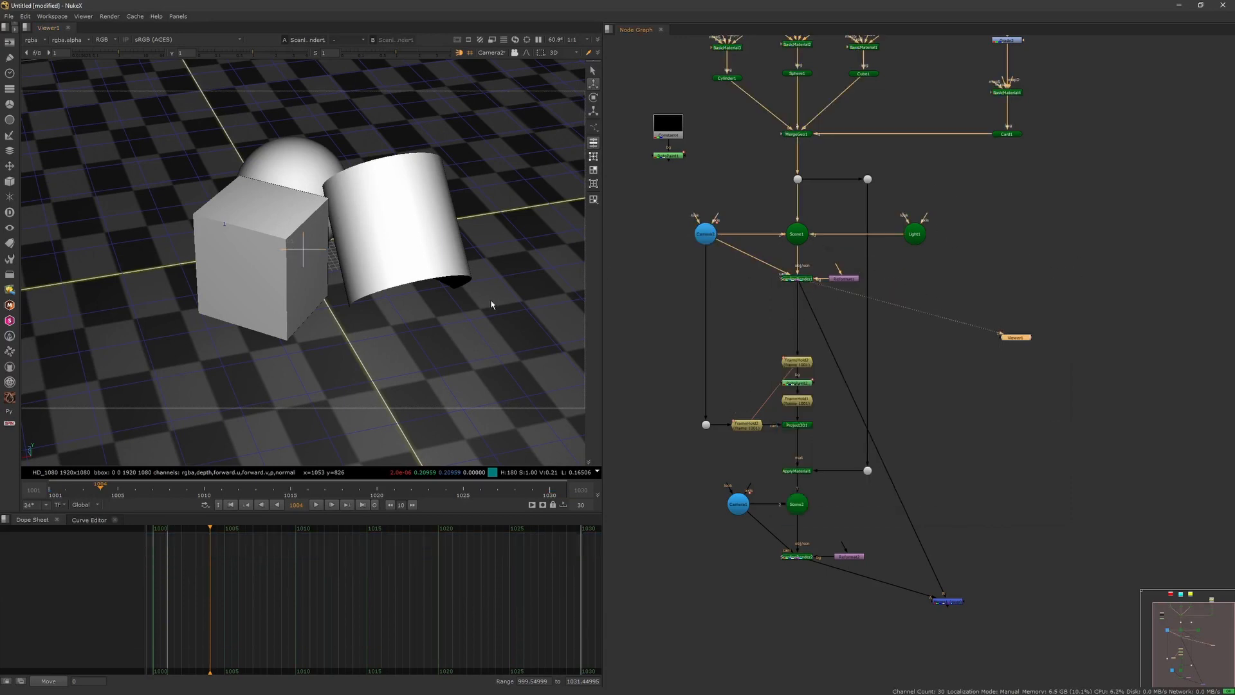
click(750, 335)
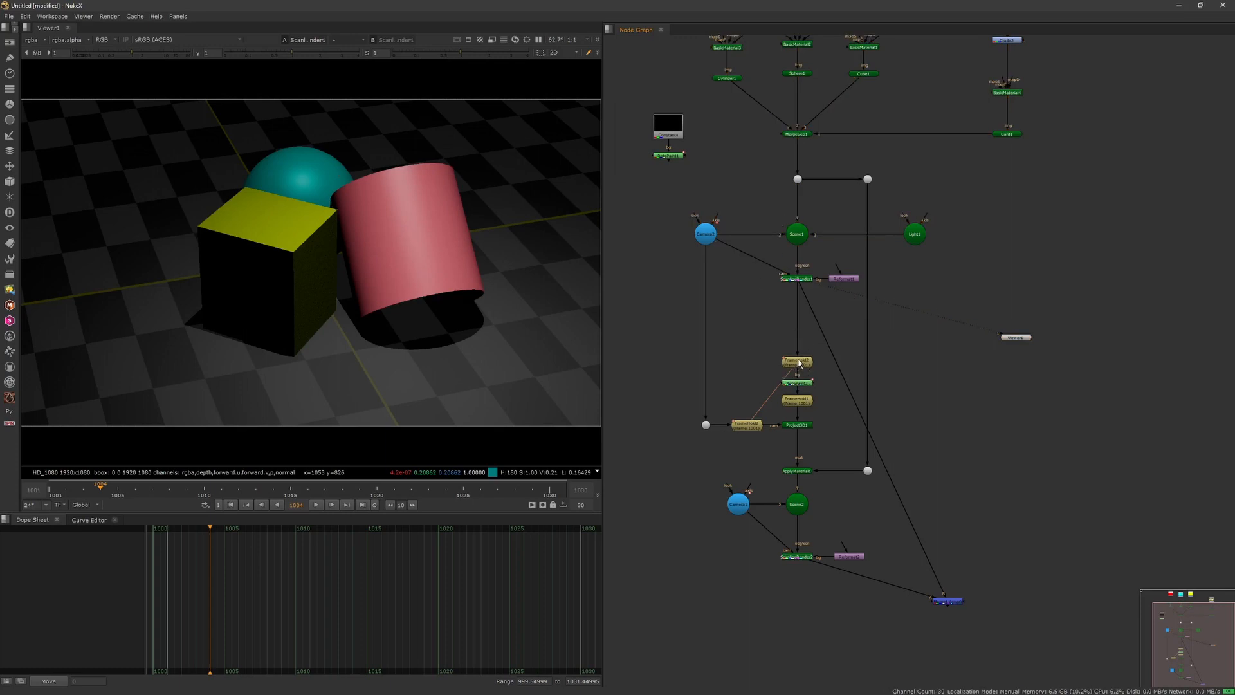
Step: Move the upper FrameHold and RotoPaint2 up to space them out below ScanlineRender1
drag(795, 364, 795, 357)
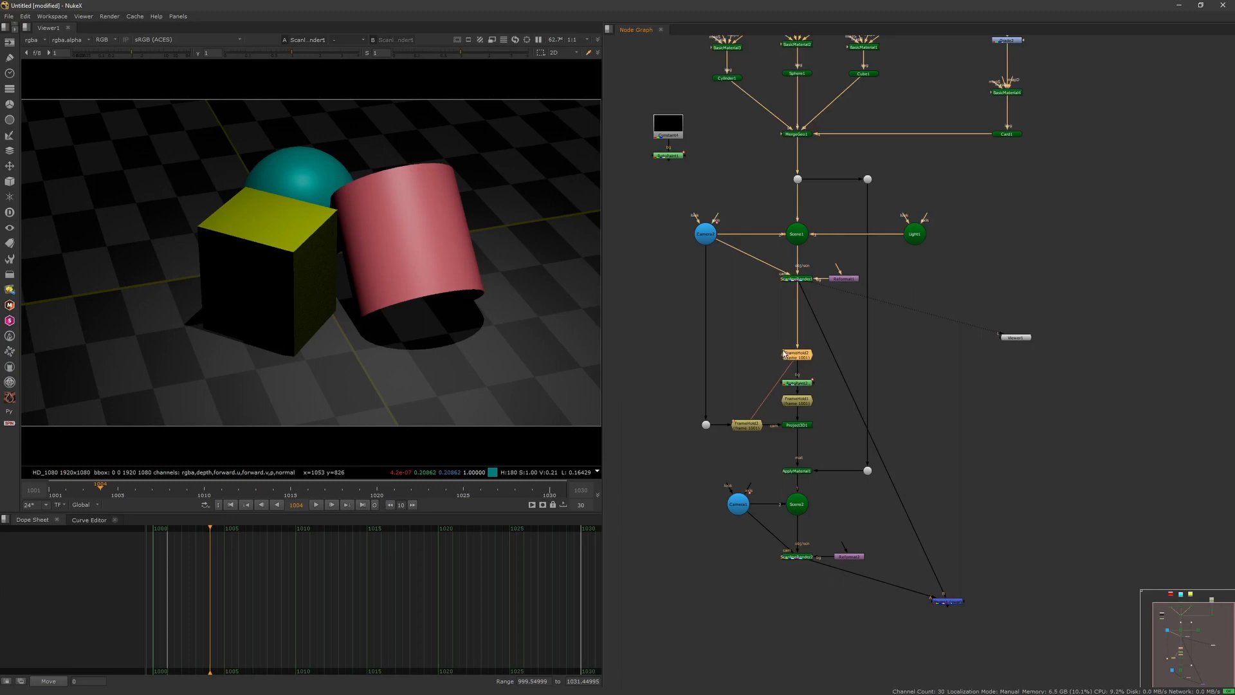
click(776, 355)
mouse_move(790, 355)
mouse_down()
mouse_move(792, 342)
mouse_move(794, 371)
mouse_up()
Step: Return to frame 1001 and view RotoPaint2, the FrameHold below it and Project3D1 in turn
click(230, 505)
key(1)
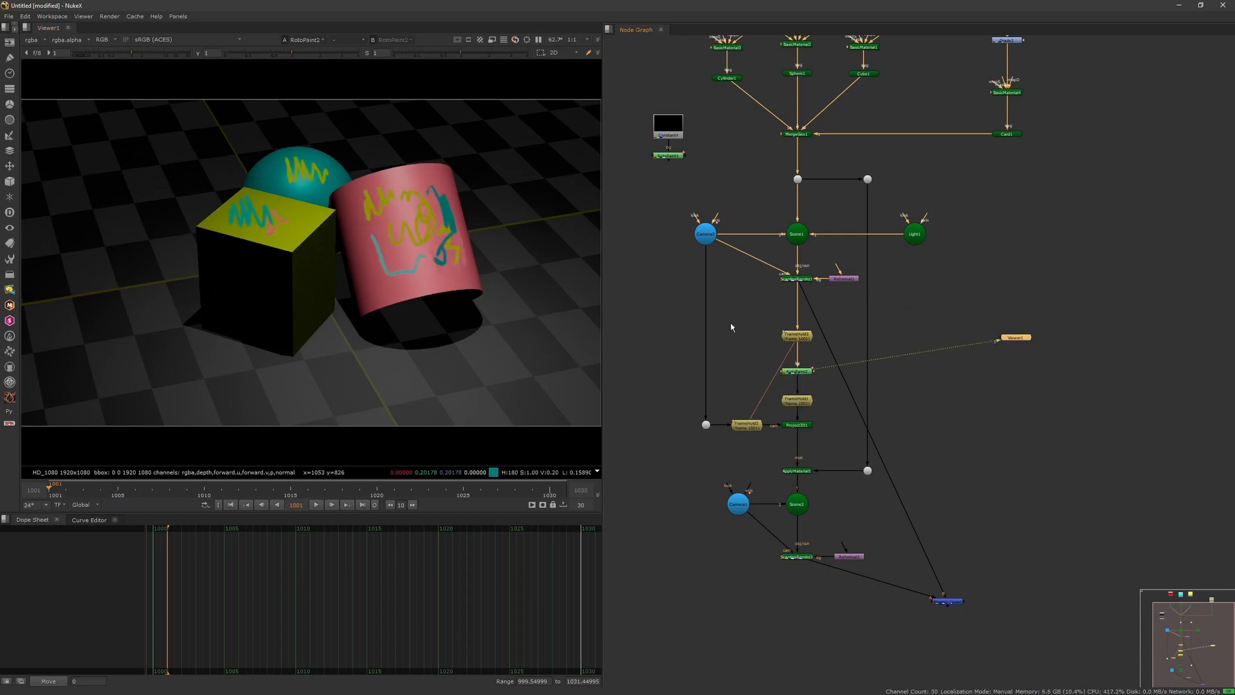
click(802, 404)
key(1)
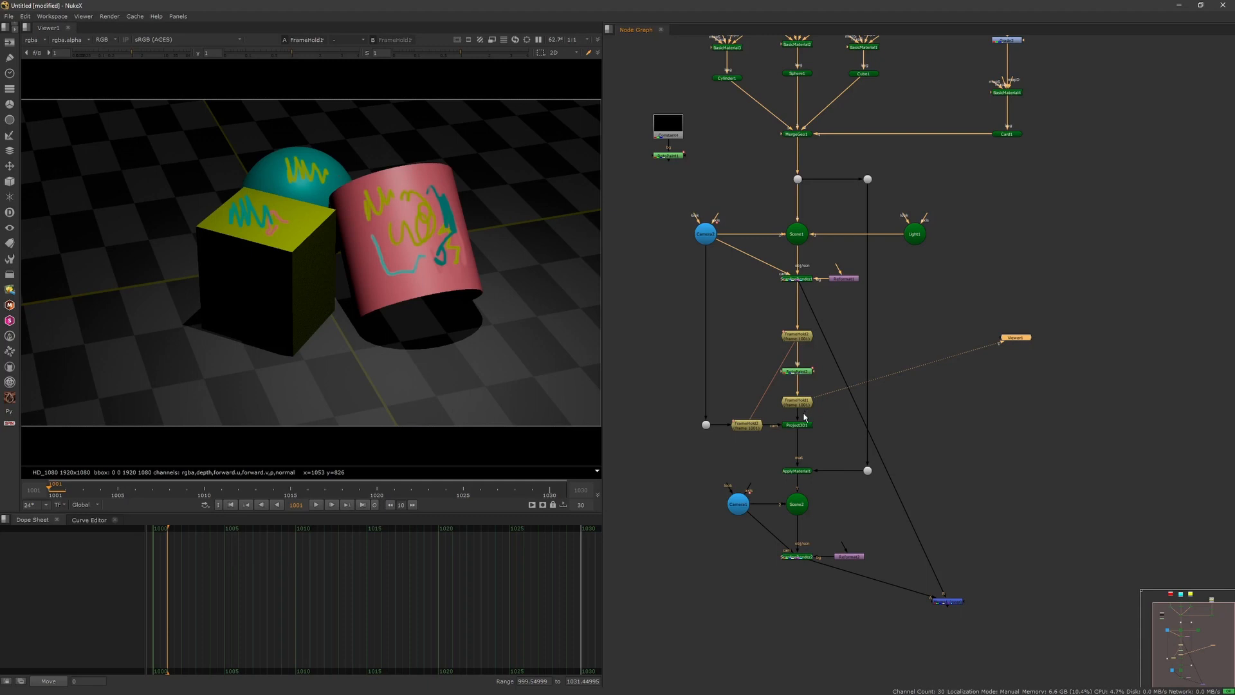
click(798, 425)
key(1)
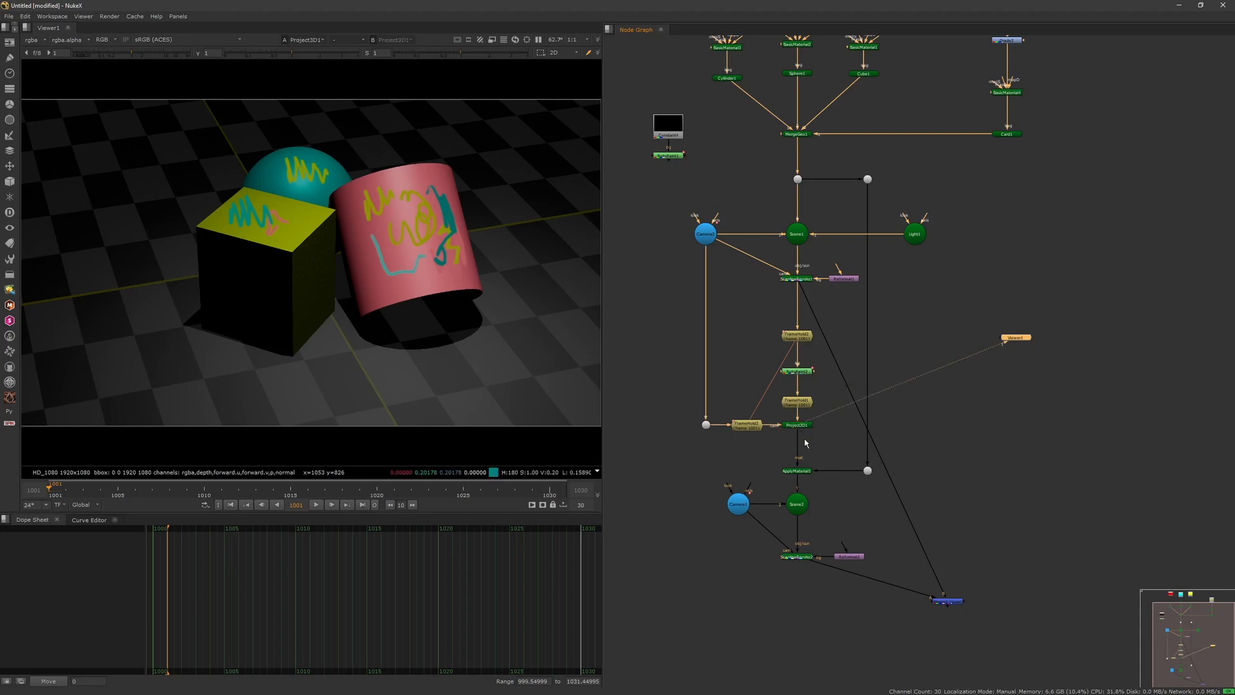
Step: Rewire the camera connections of Scene2 and ScanlineRender2 to the dot coming from Camera2 and move the lower camera aside
click(824, 454)
drag(841, 454, 707, 428)
key(1)
click(763, 476)
drag(727, 513, 667, 562)
Step: View ScanlineRender2 and compare its projected paint at the last frame, 1030, and the first frame, 1001
click(800, 558)
key(1)
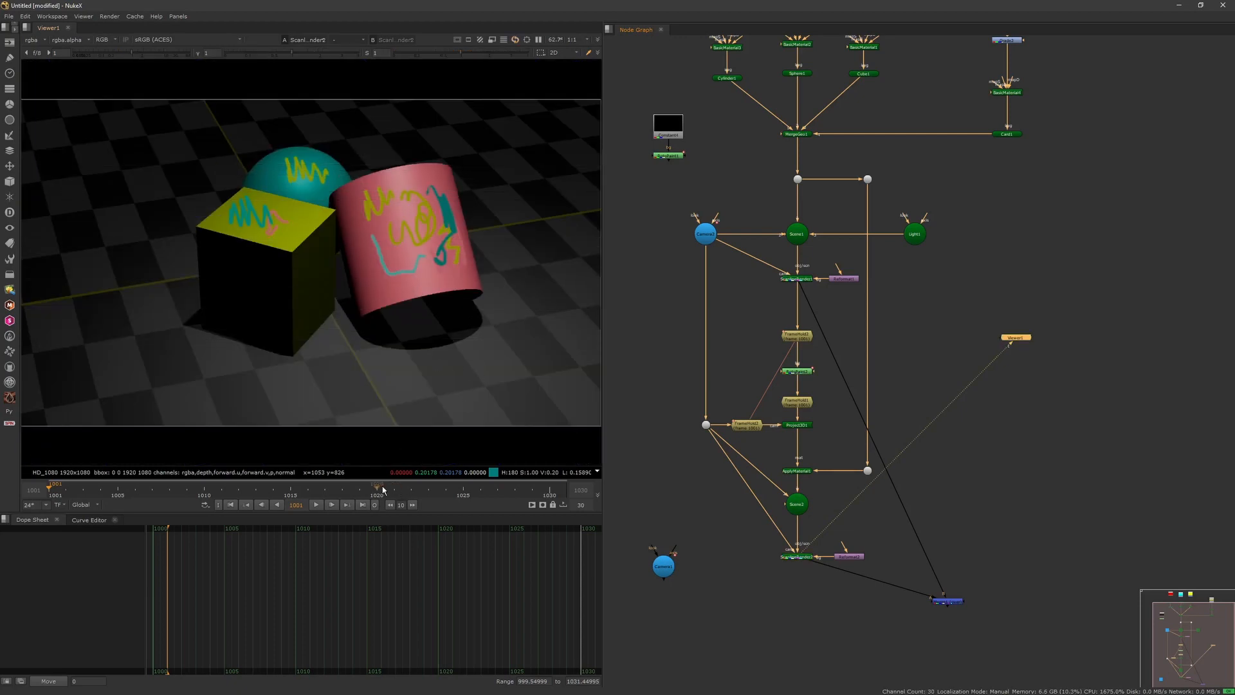
click(362, 504)
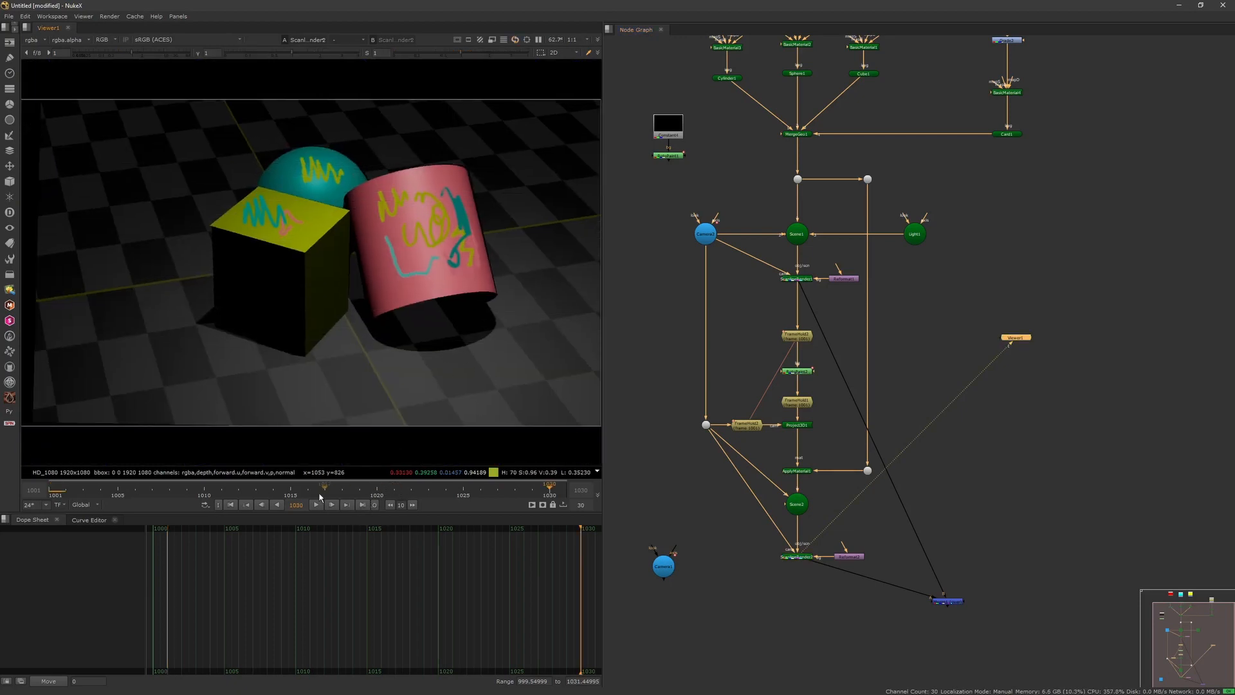
click(230, 504)
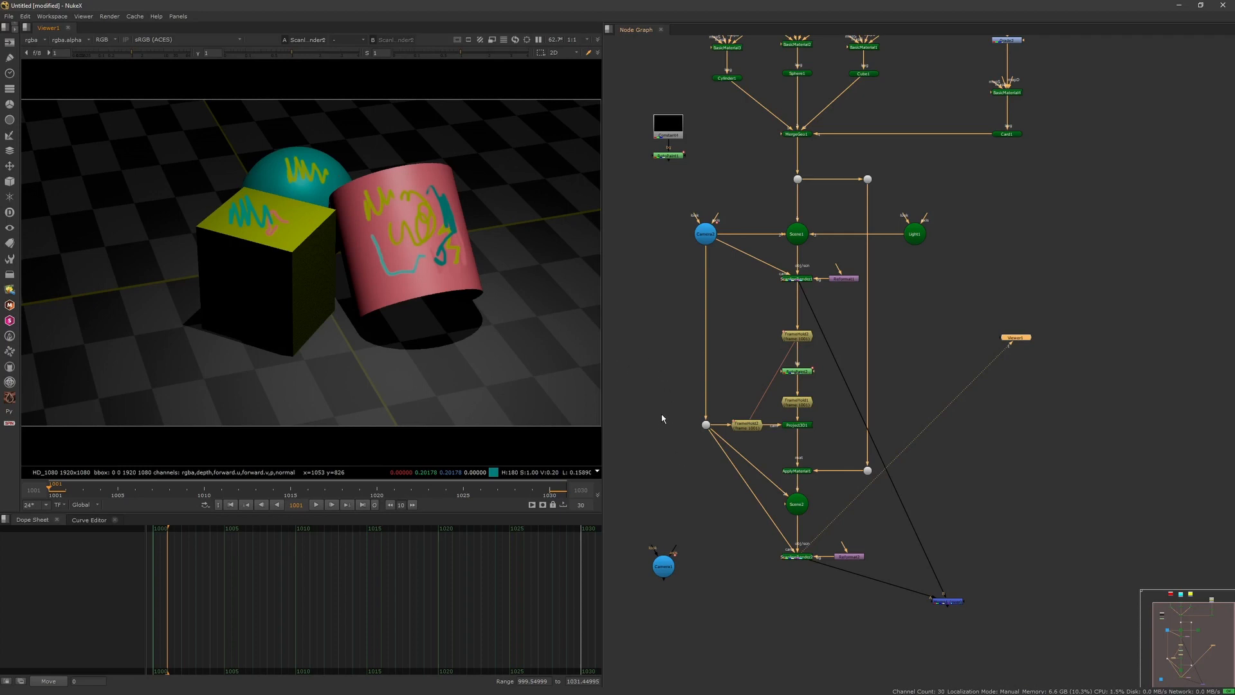
Step: Review Camera2 and the upper FrameHold, show ScanlineRender2 again and scrub to frame 1018
click(709, 237)
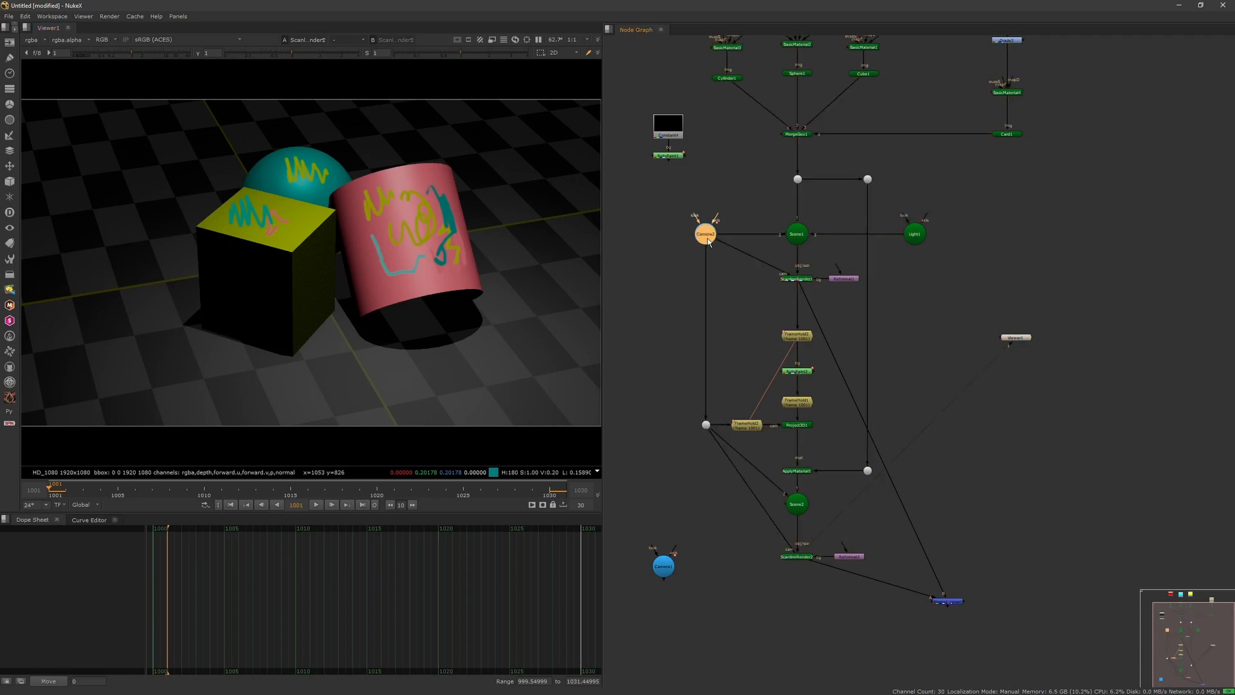
click(791, 332)
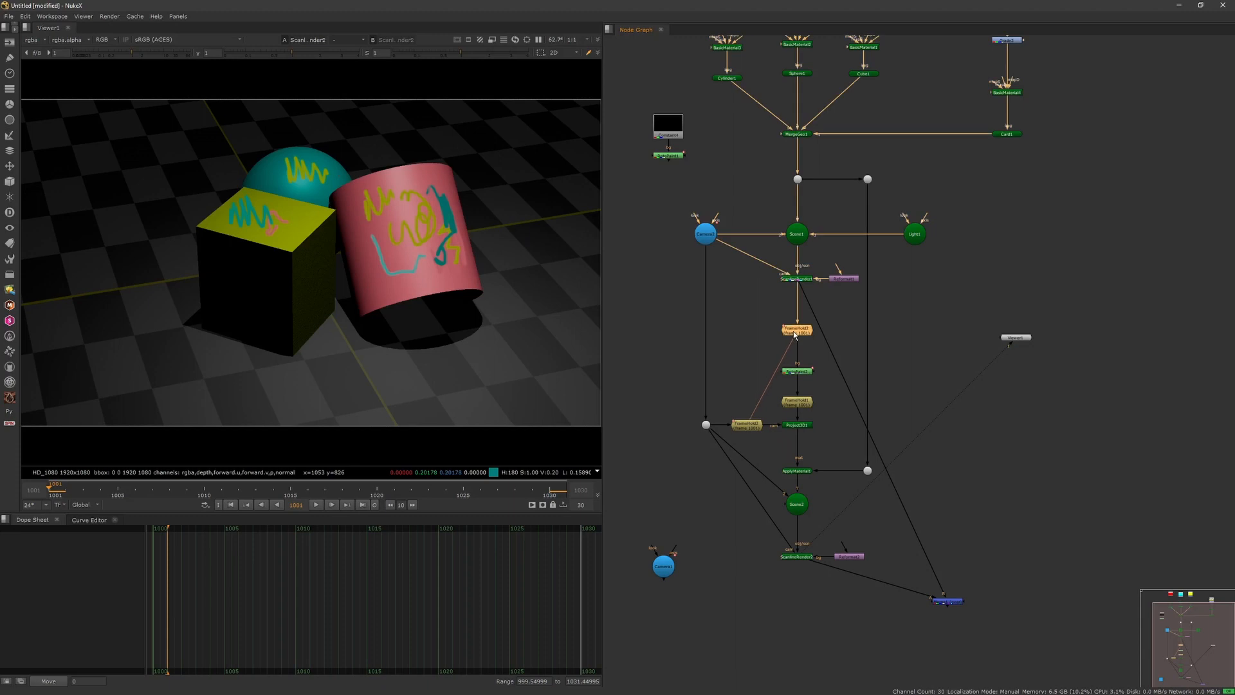
click(706, 242)
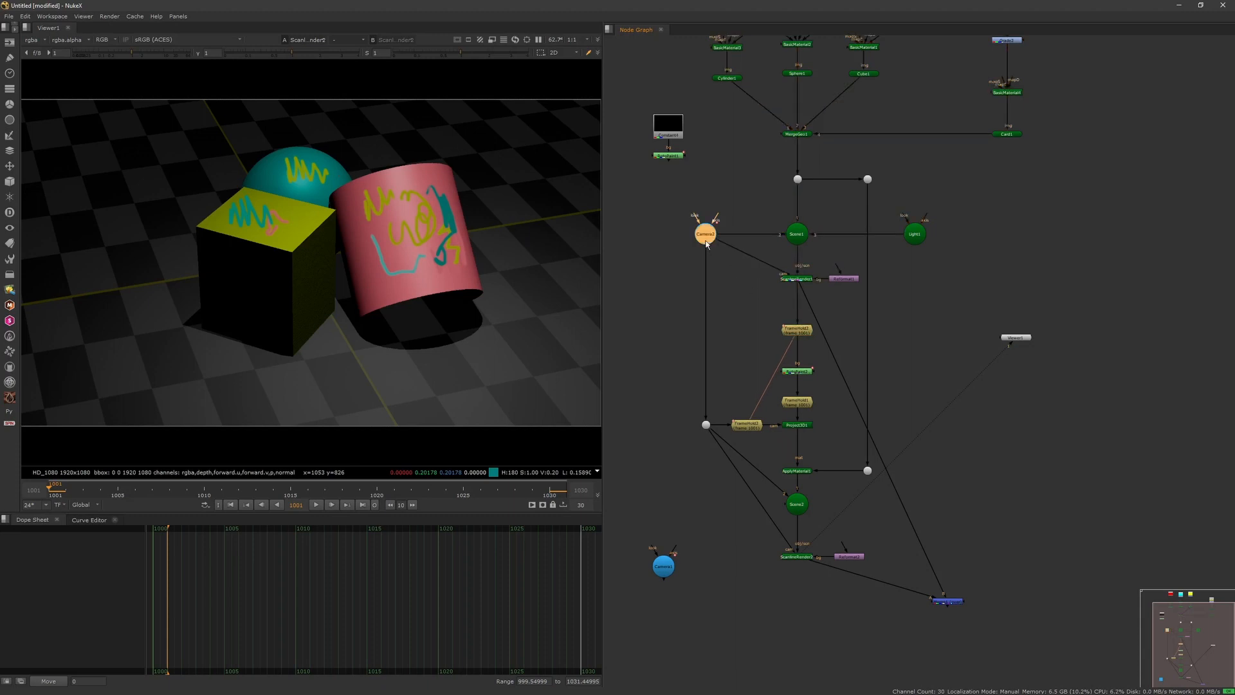
drag(909, 636, 975, 586)
drag(729, 600, 832, 524)
key(1)
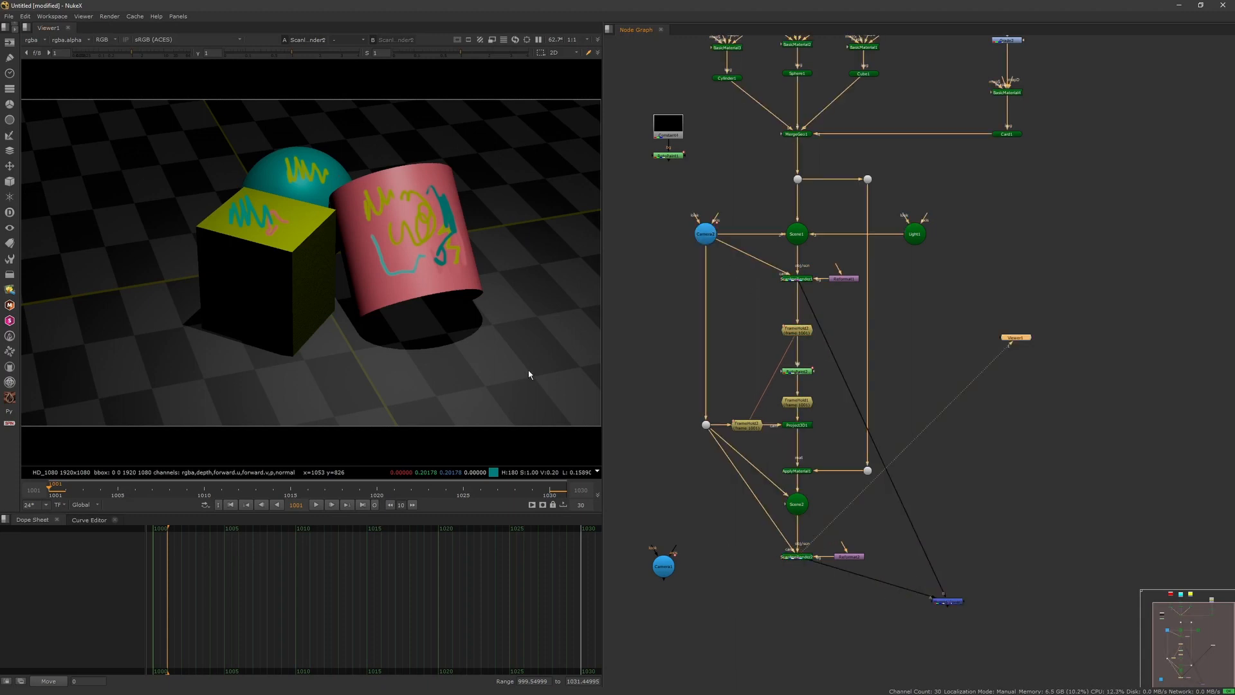
drag(211, 493, 334, 495)
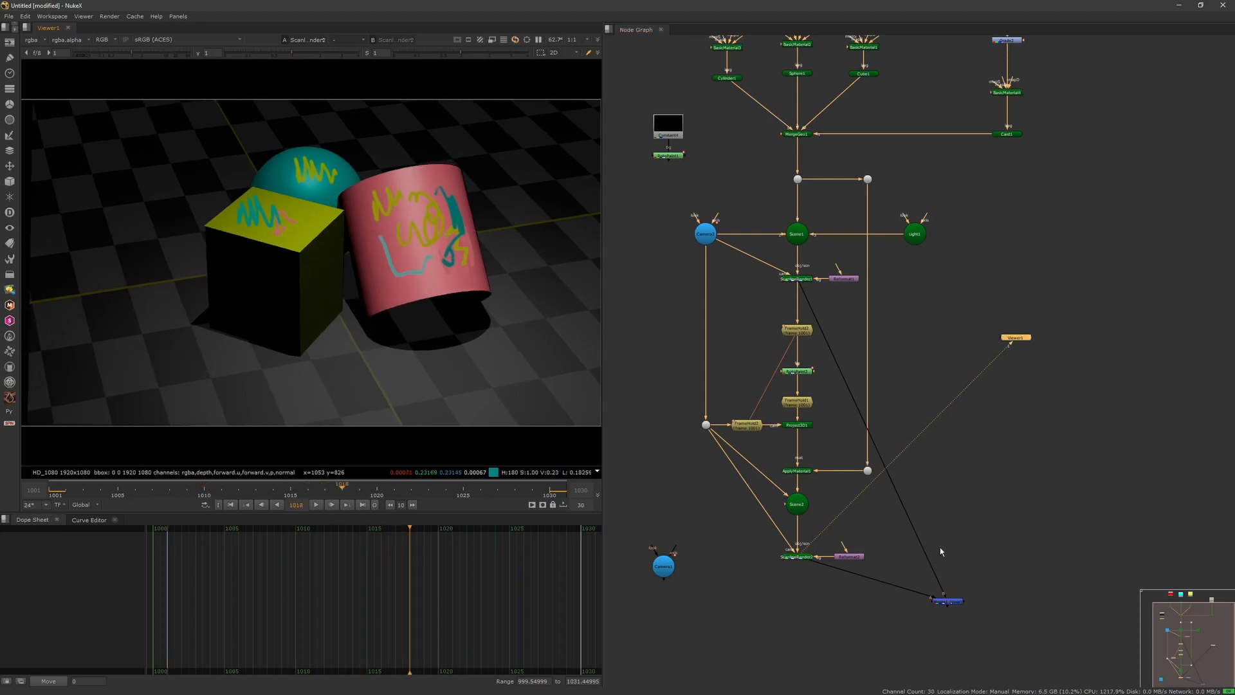
Step: Show Merge1, set its operation to difference and scrub back to frame 1012 to compare the two renders
click(947, 600)
key(1)
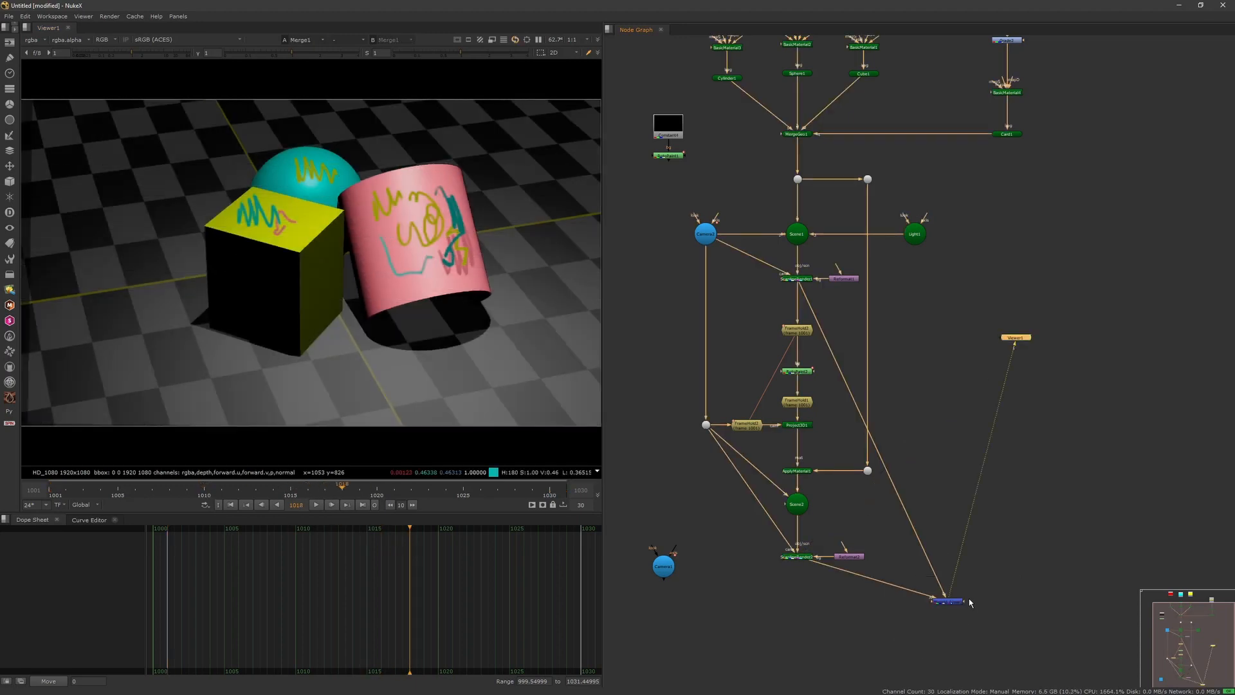
double_click(958, 603)
click(566, 546)
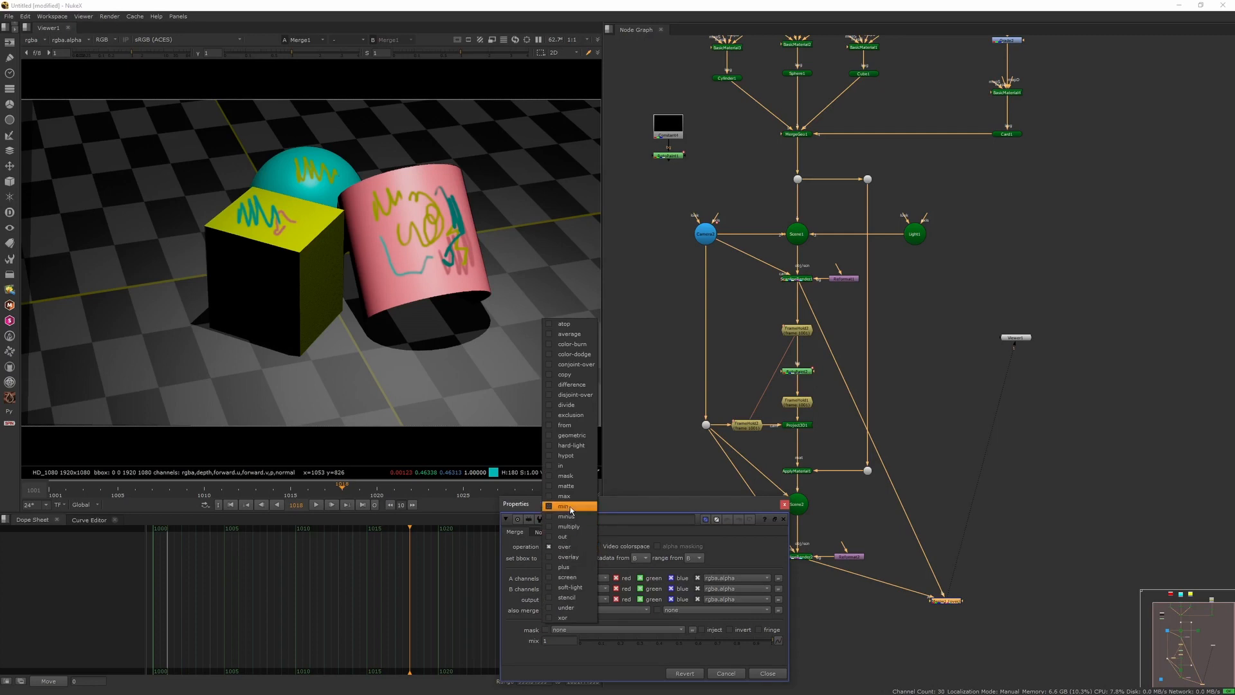
click(572, 384)
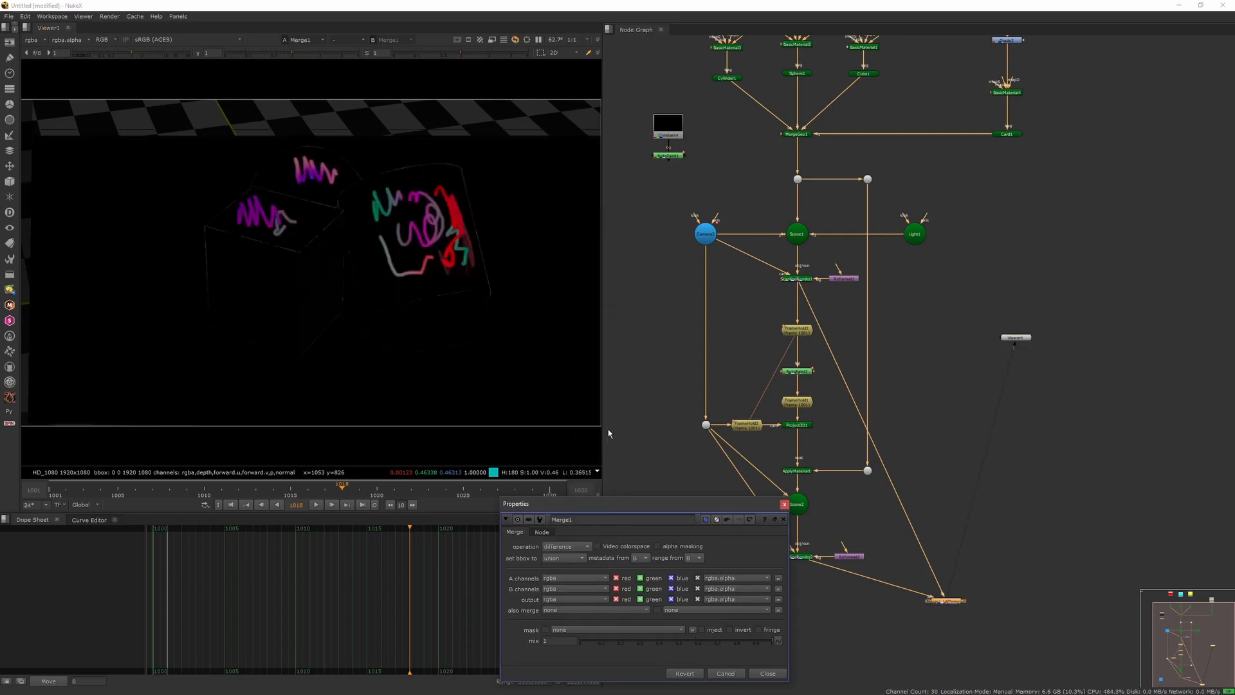
drag(390, 490, 241, 476)
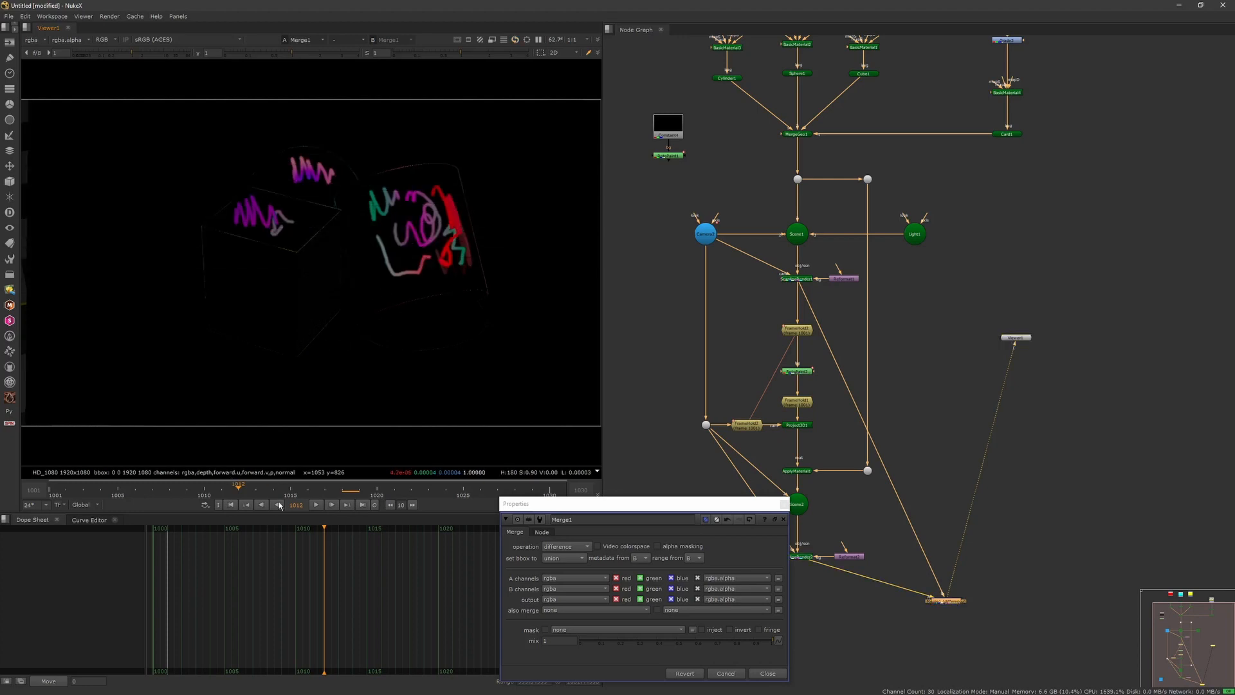
Step: Check Merge1's difference result at the first frame, 1001, and close its properties
click(230, 504)
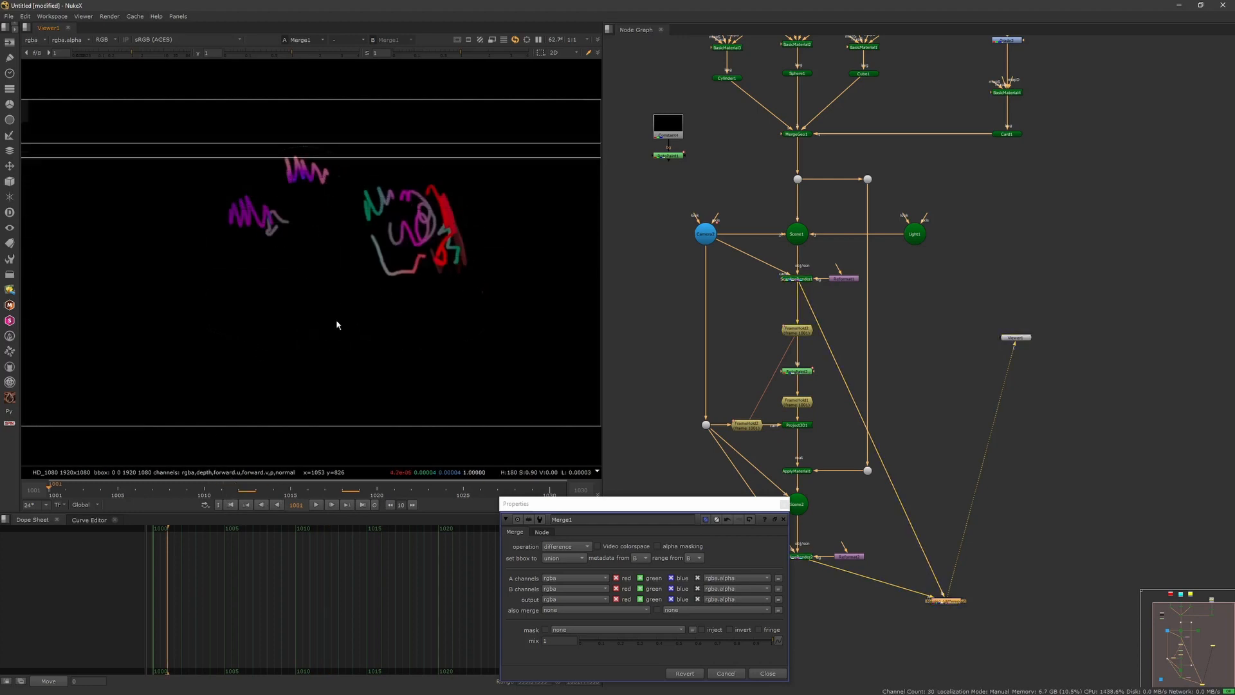
click(785, 504)
click(860, 499)
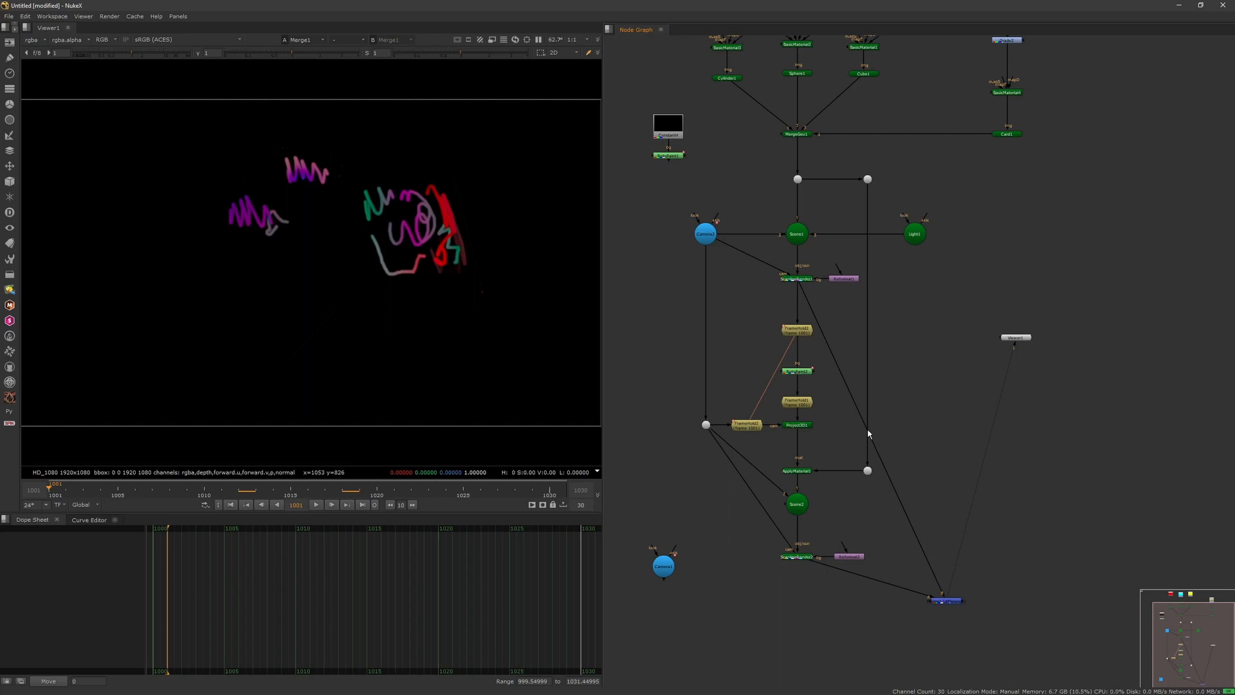
Step: Show ScanlineRender1 in the viewer and scrub to frame 1028 to review the original render
drag(786, 281, 788, 280)
key(1)
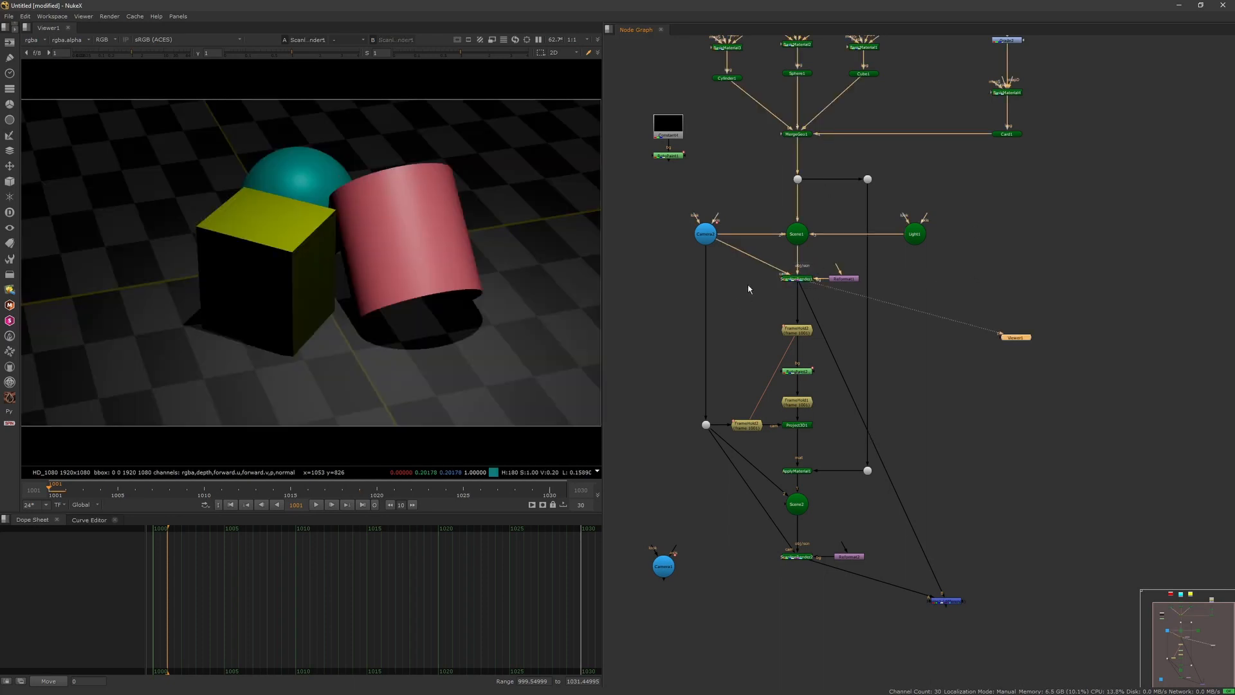
drag(246, 490, 520, 497)
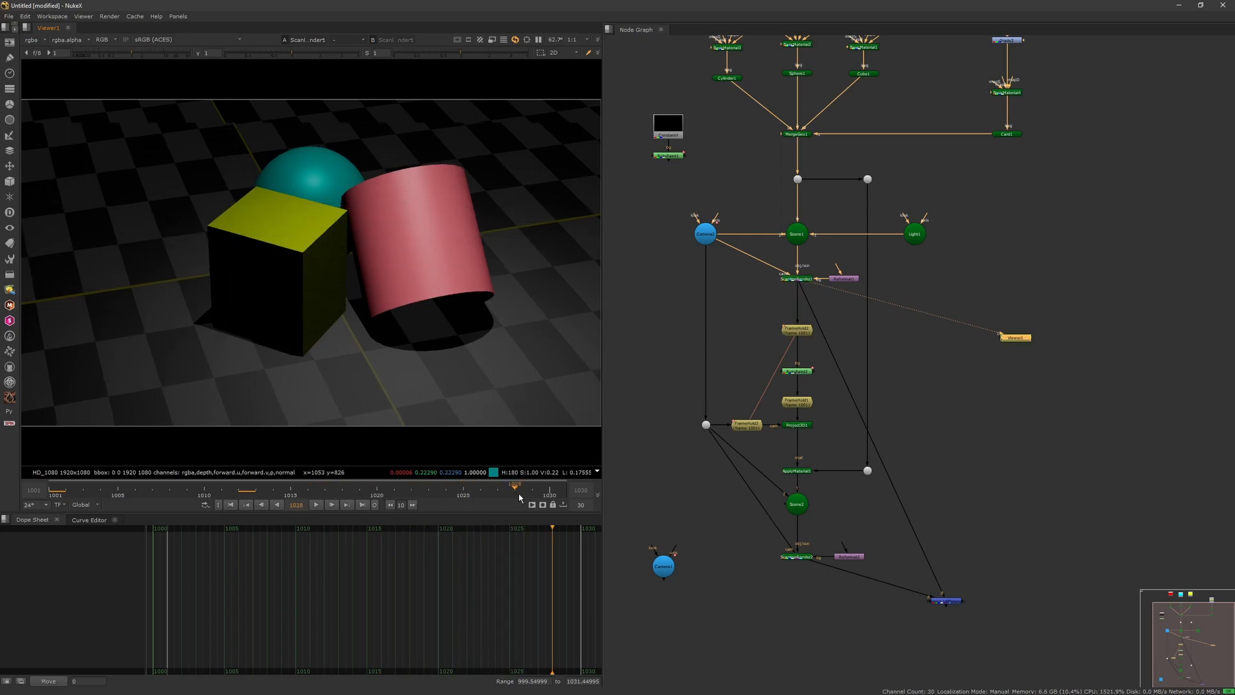
Step: Inspect ScanlineRender1's main, MultiSample and Shader settings and close its properties
double_click(797, 279)
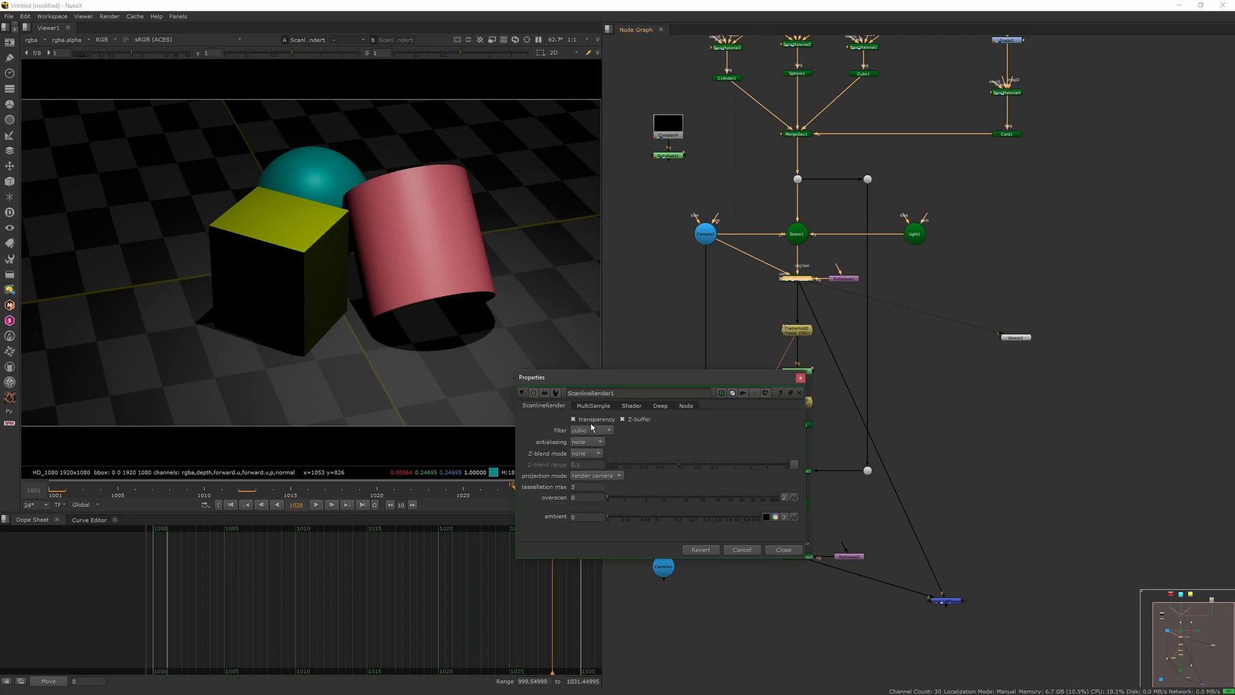
click(594, 406)
click(628, 405)
click(546, 405)
click(800, 378)
click(746, 263)
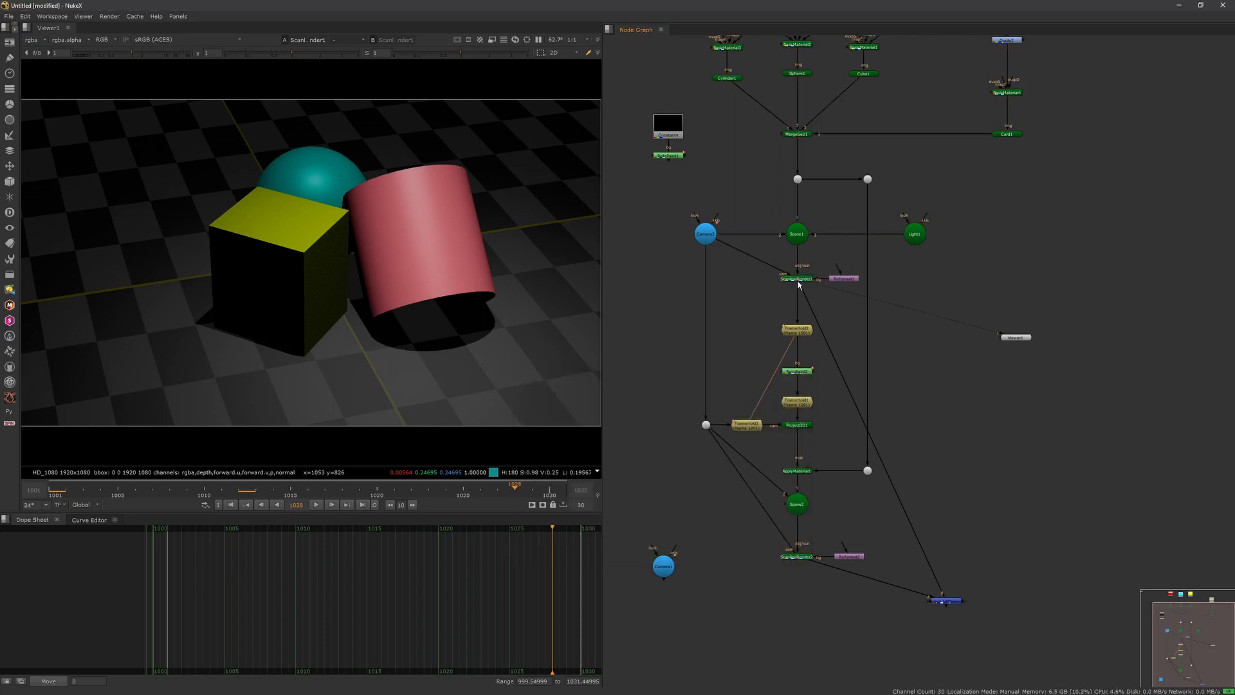
double_click(797, 279)
click(594, 406)
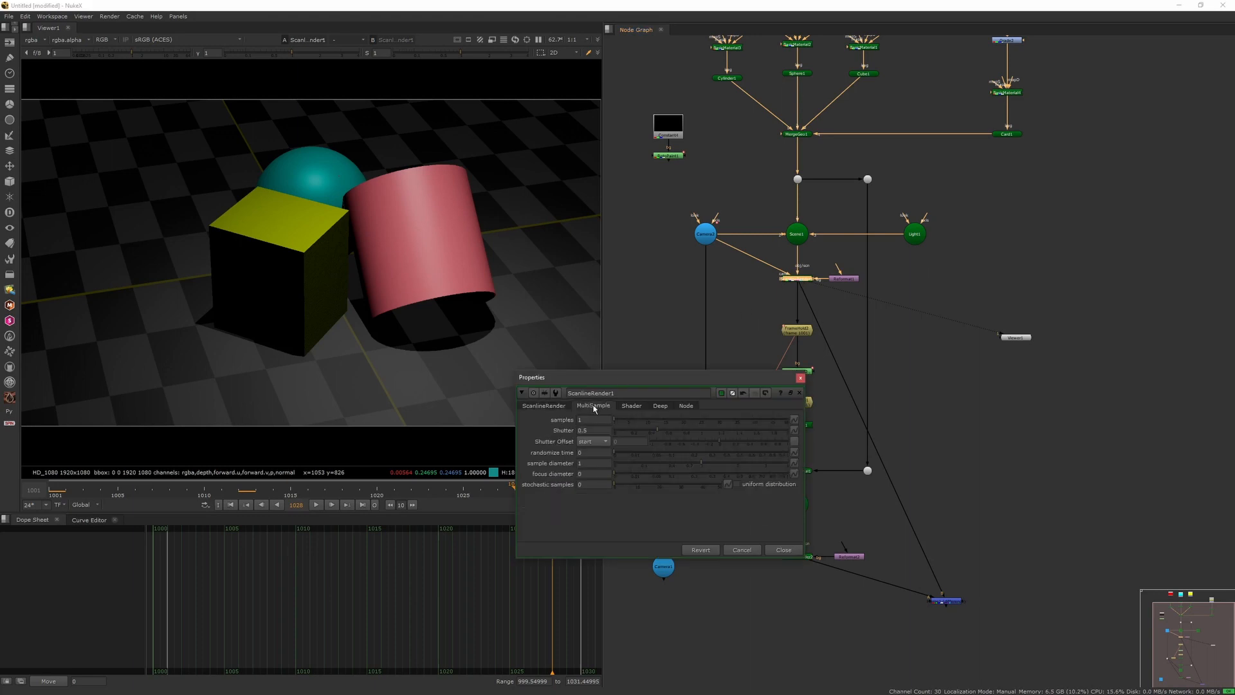
click(801, 377)
Step: Return ScanlineRender1's view to frame 1001 and play the animation, stopping at frame 1014
click(245, 504)
click(245, 504)
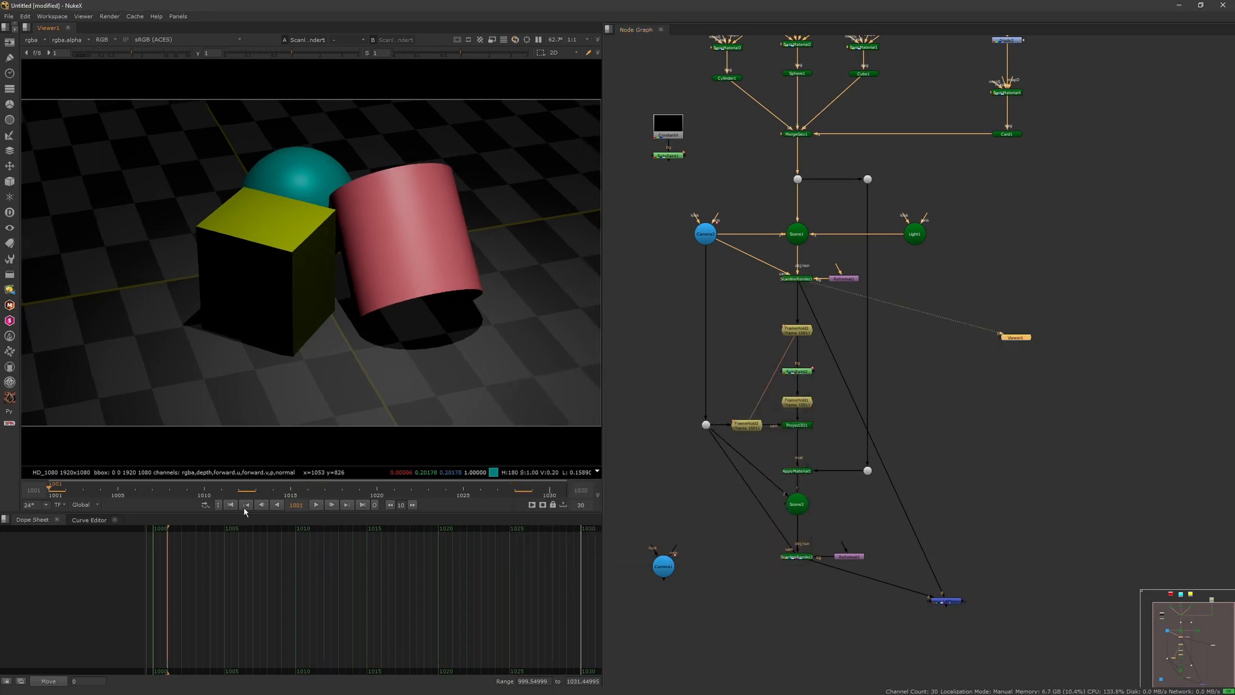
mouse_move(297, 497)
mouse_down()
mouse_move(429, 496)
mouse_move(310, 512)
mouse_up()
click(315, 505)
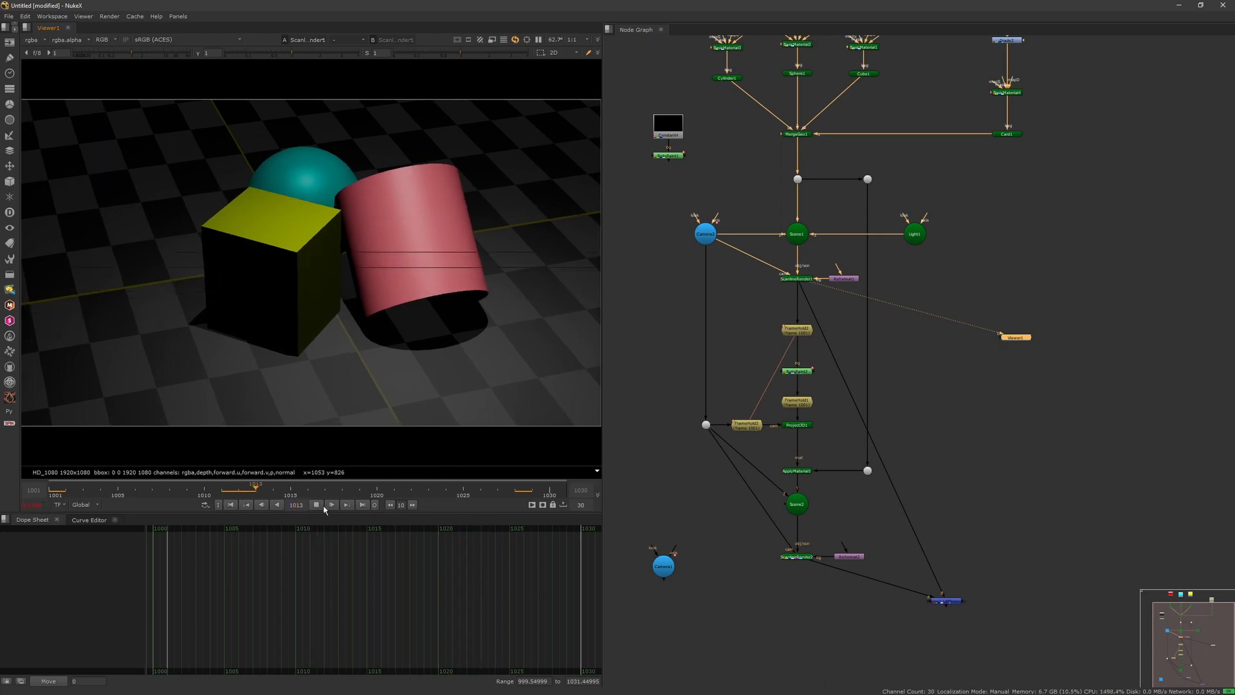
click(317, 505)
Step: Step the viewer through RotoPaint2, the frame hold below it, Project3D1 and ApplyMaterial1 to trace the projection chain
click(711, 236)
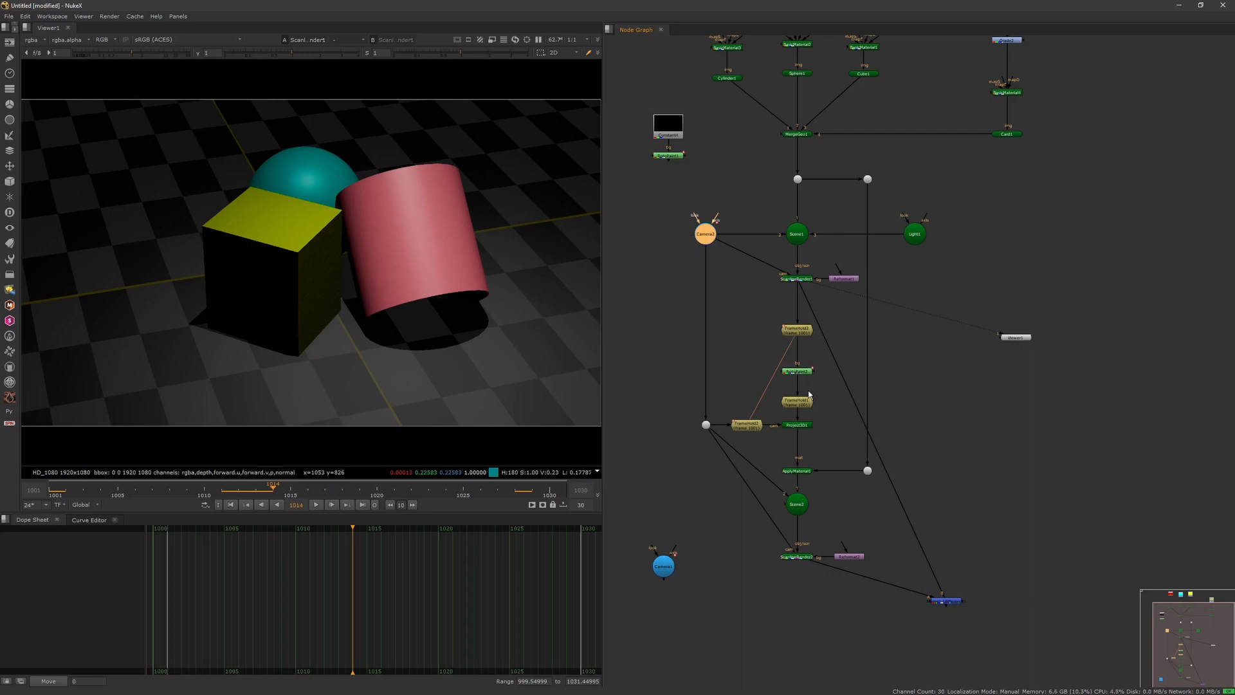
click(803, 372)
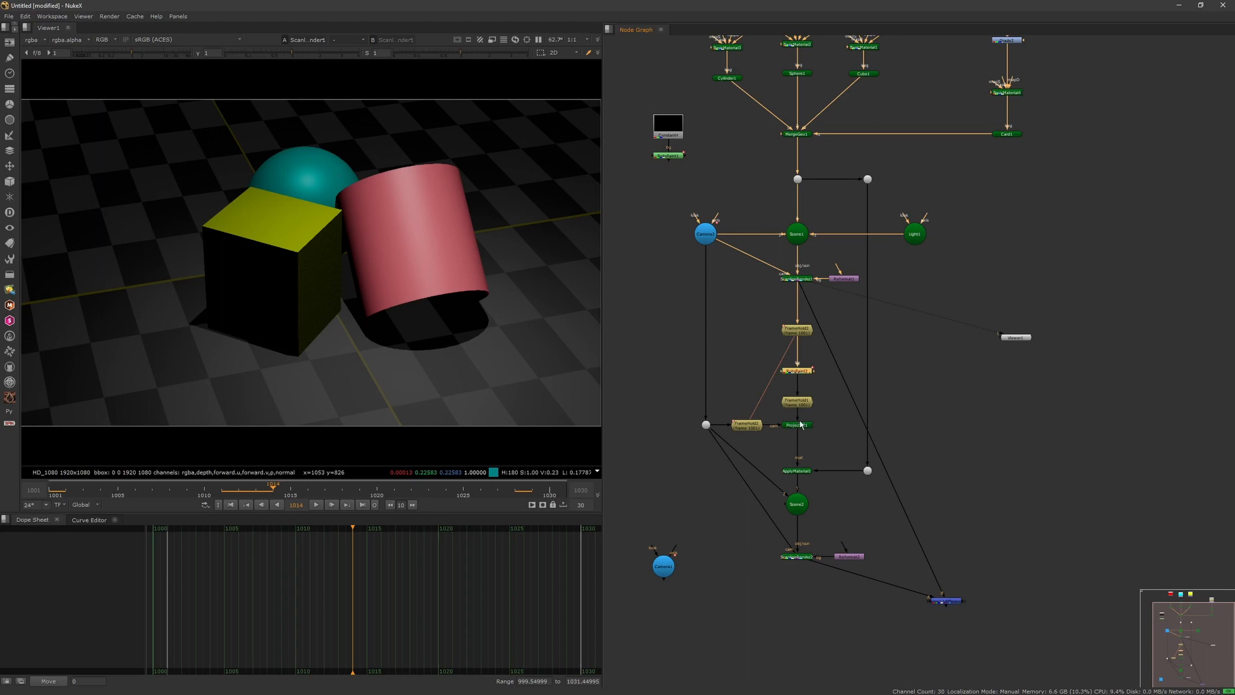
key(1)
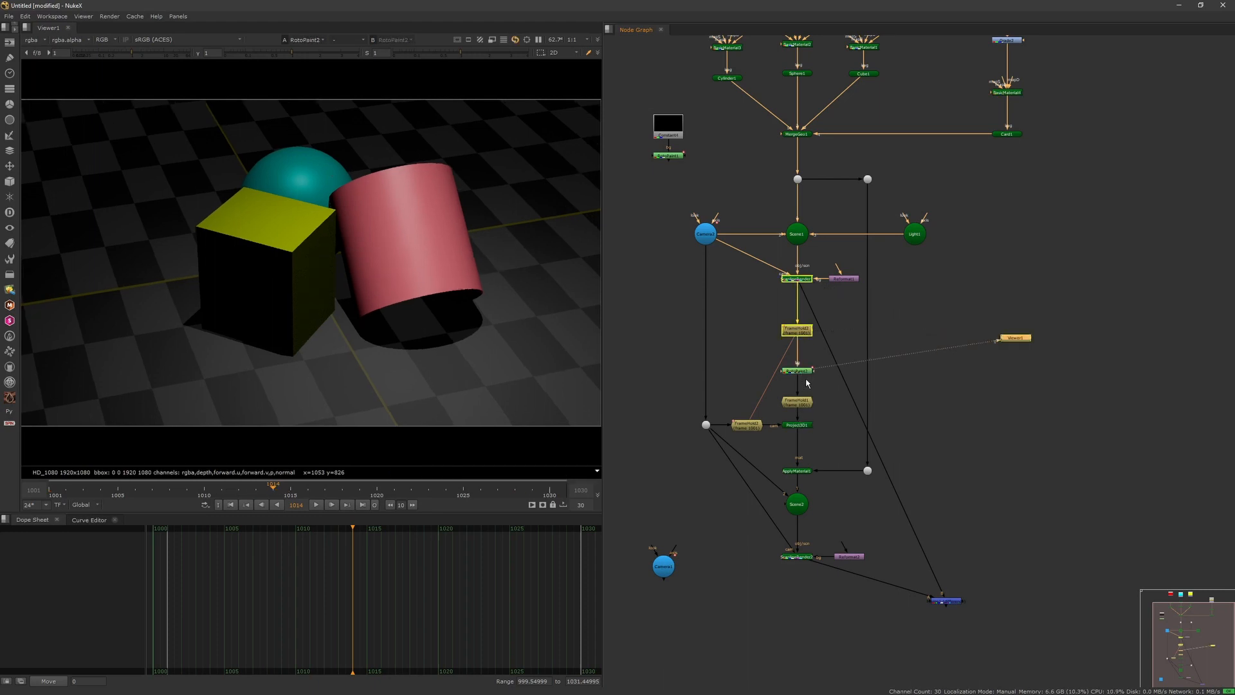
drag(805, 402, 804, 393)
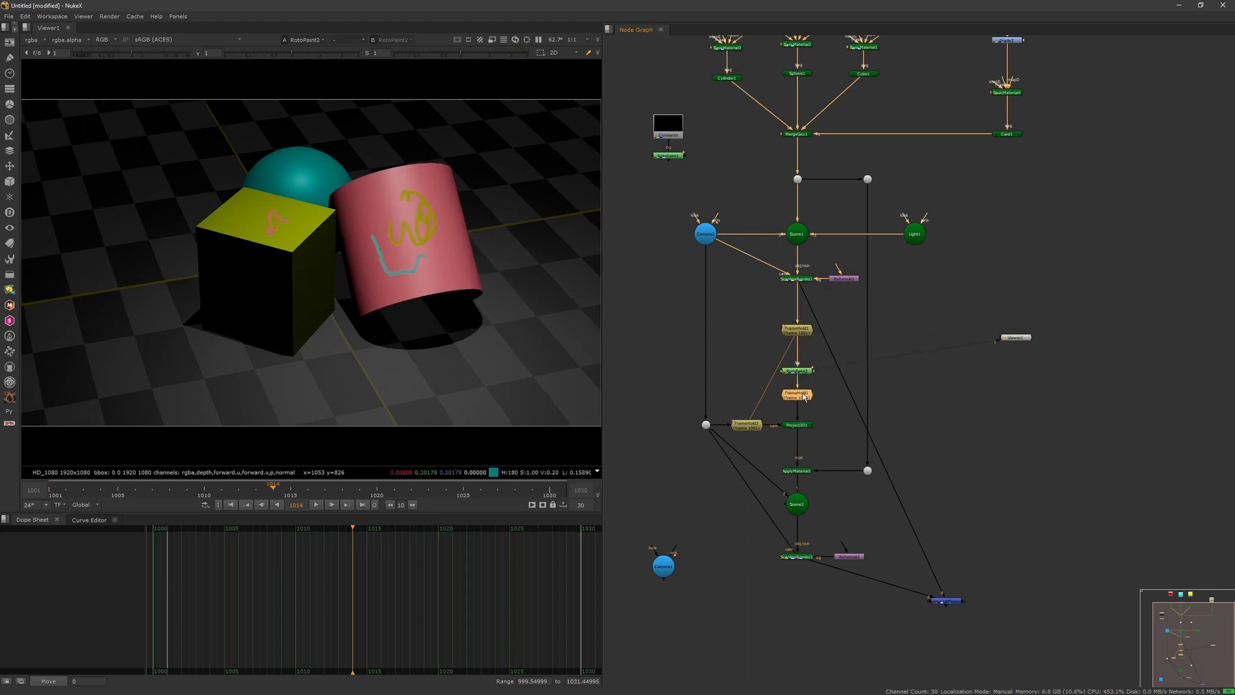
key(1)
click(801, 426)
key(1)
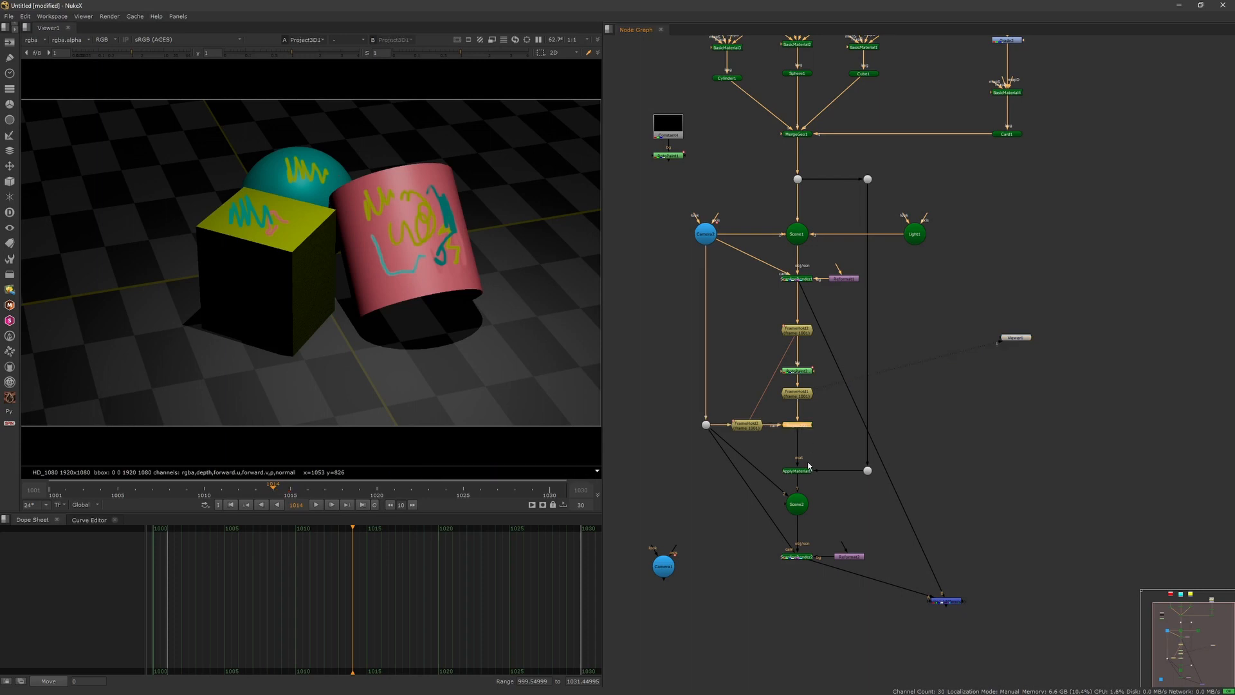
click(803, 473)
key(1)
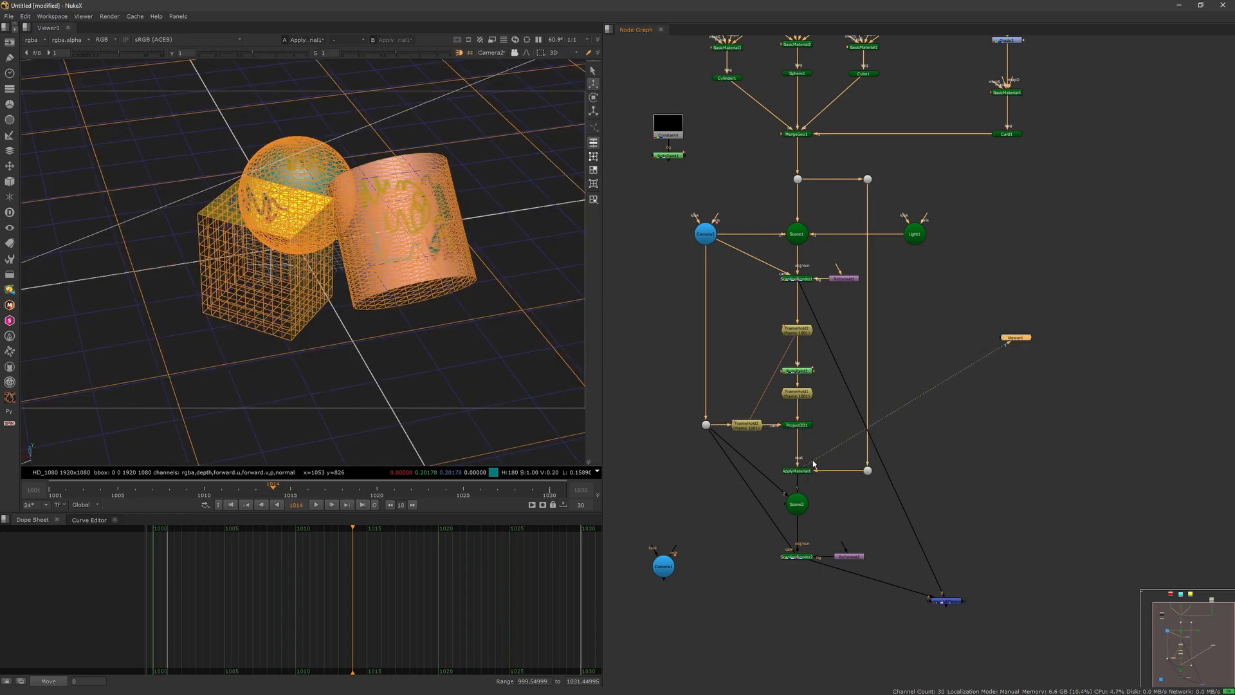
Step: Review ScanlineRender1 and Scene1 and show ScanlineRender2's projected result in the 2D view
click(792, 497)
click(798, 279)
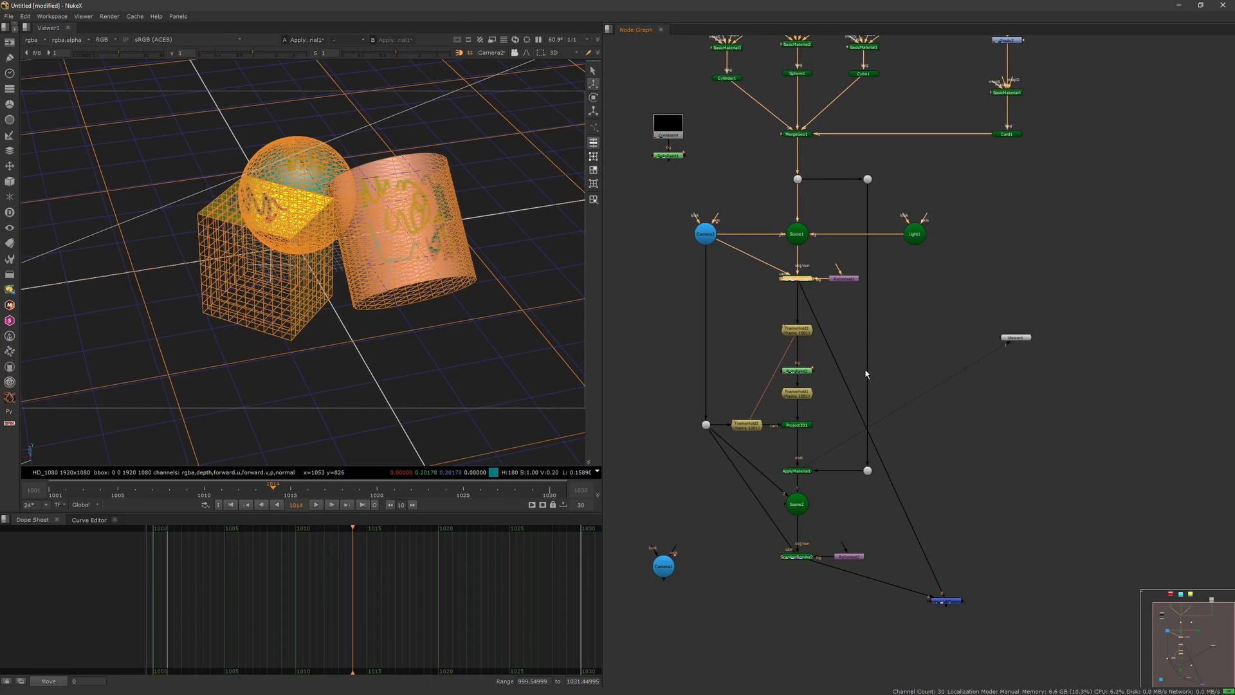
click(796, 235)
click(839, 483)
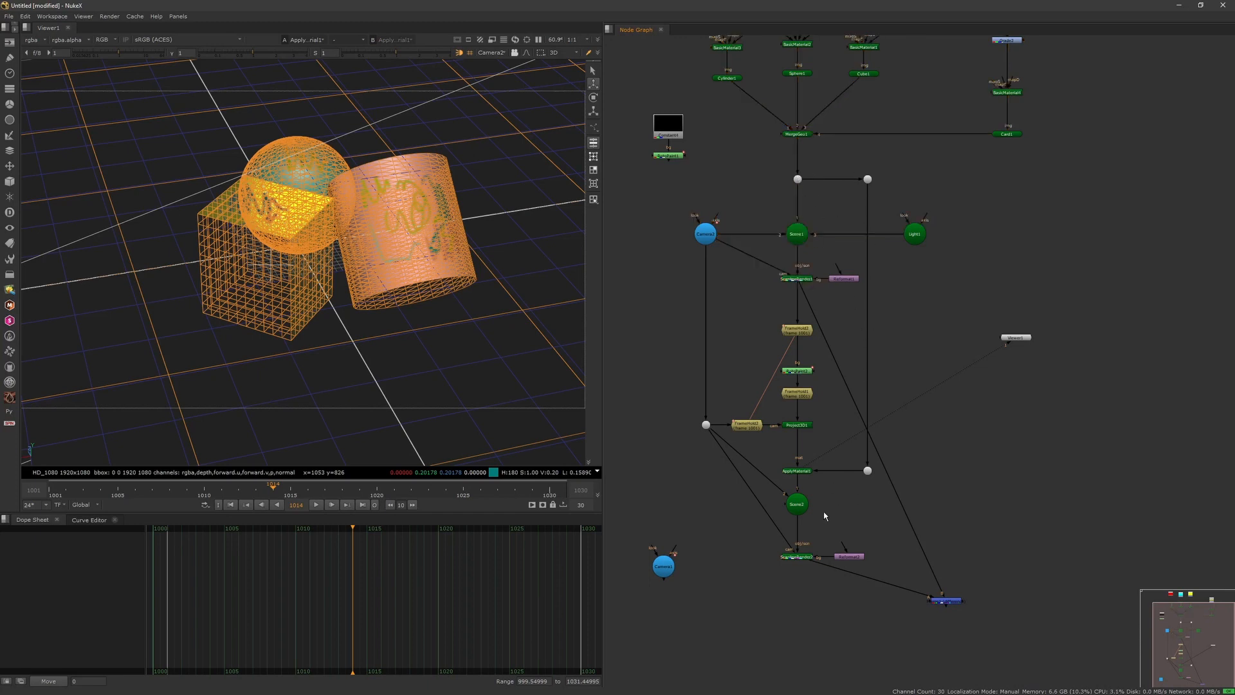
drag(763, 587, 829, 545)
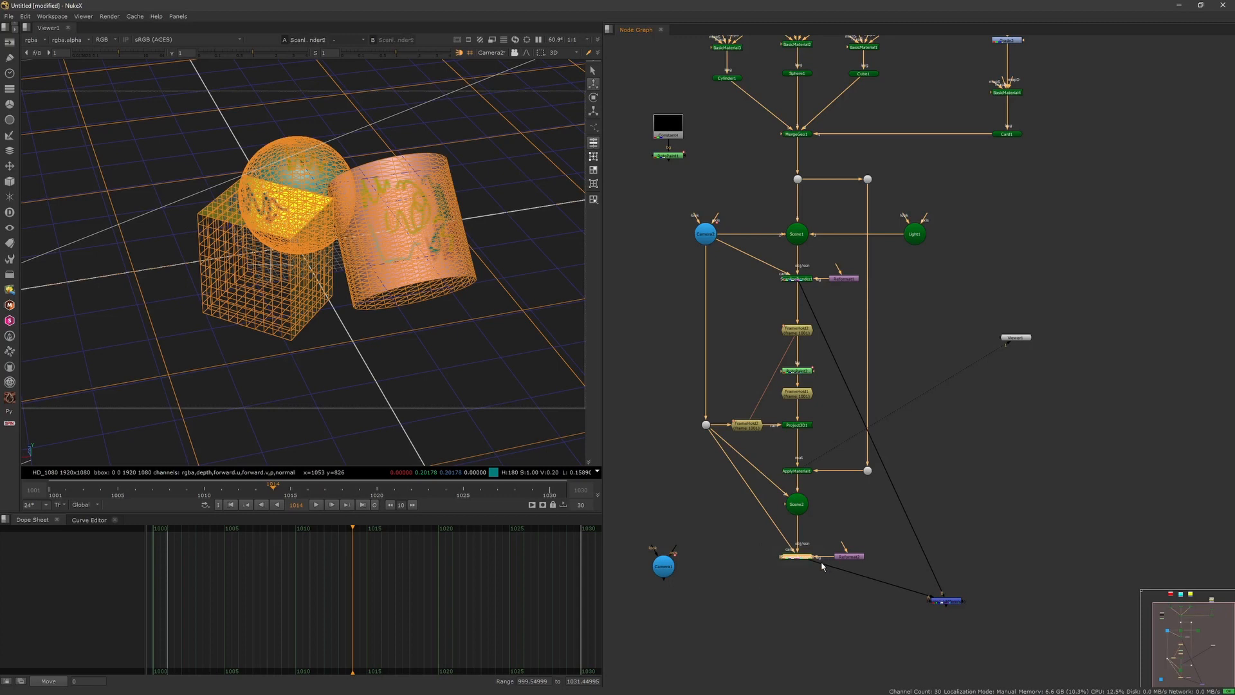
key(1)
key(Tab)
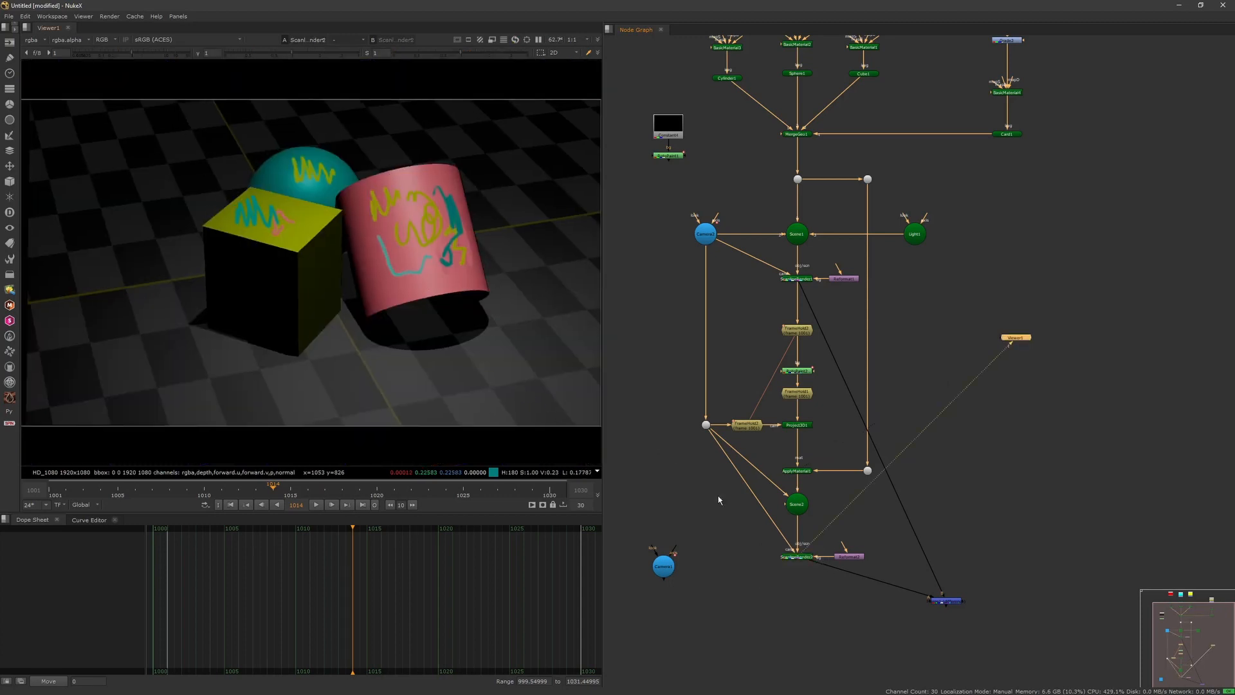
Step: Set RotoPaint2's premultiply to rgba and check the projected paint's alpha channel
double_click(797, 371)
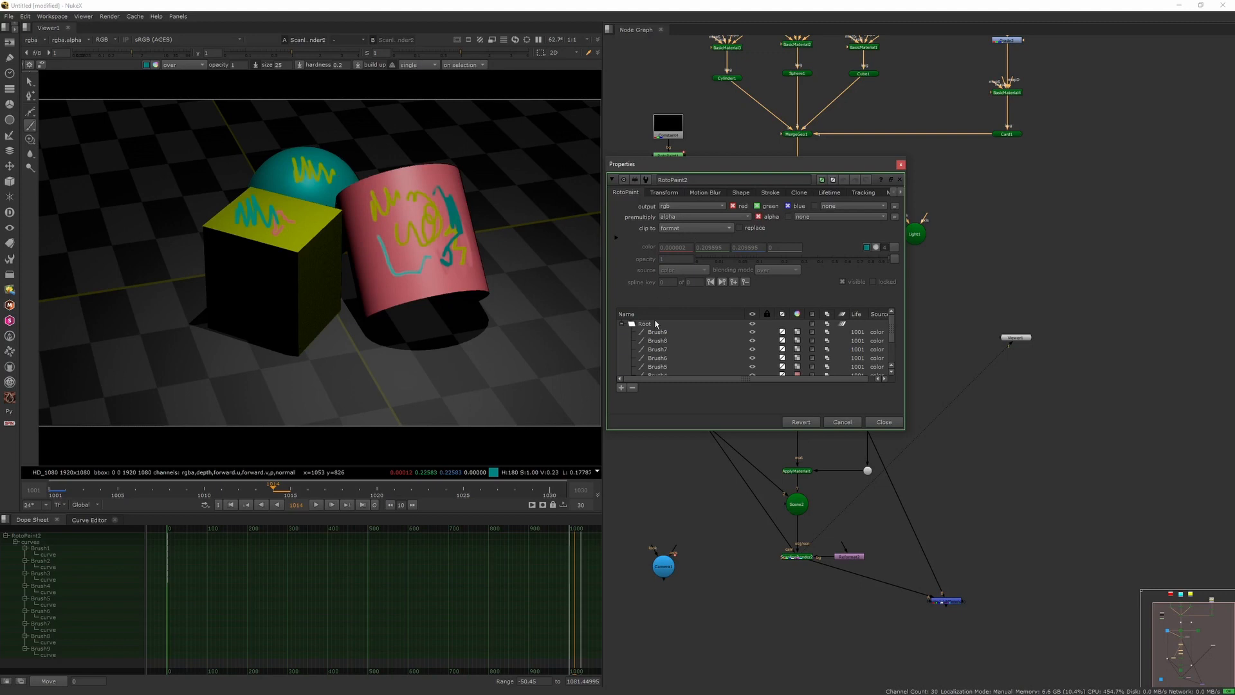
click(691, 217)
click(693, 243)
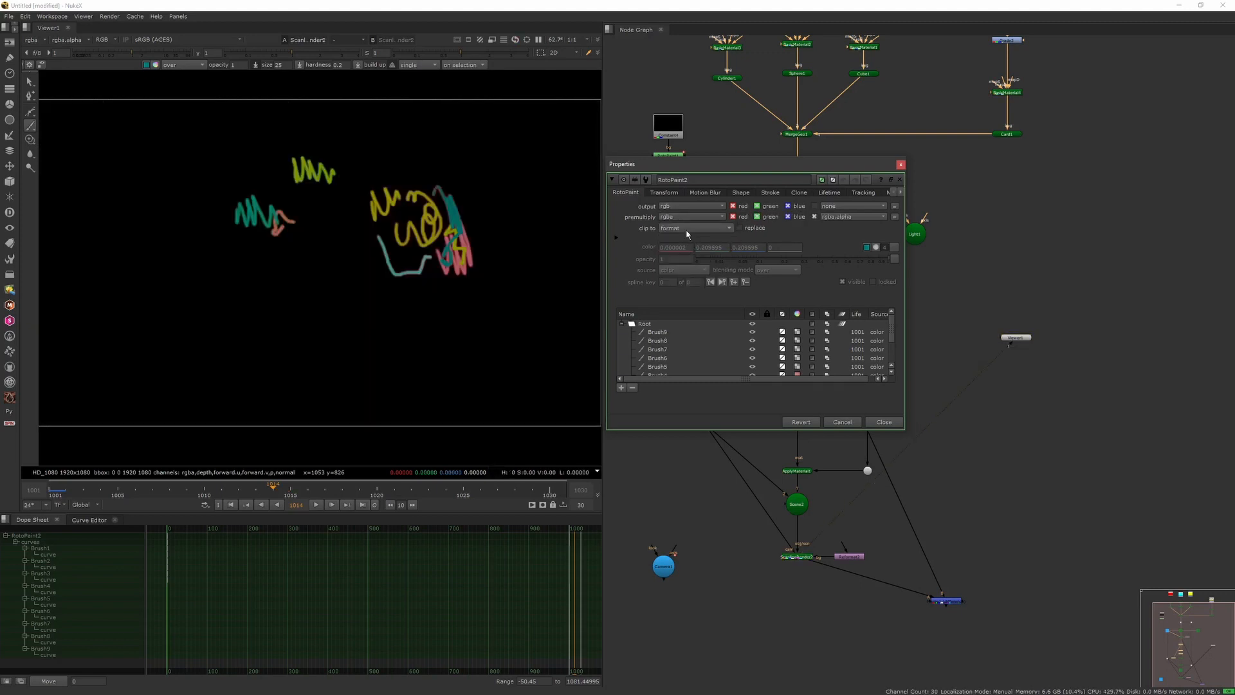
key(a)
key(a)
click(900, 164)
Step: Inspect ScanlineRender2's alpha and colour channels, comparing frame 1027 with the first frame, 1001
key(a)
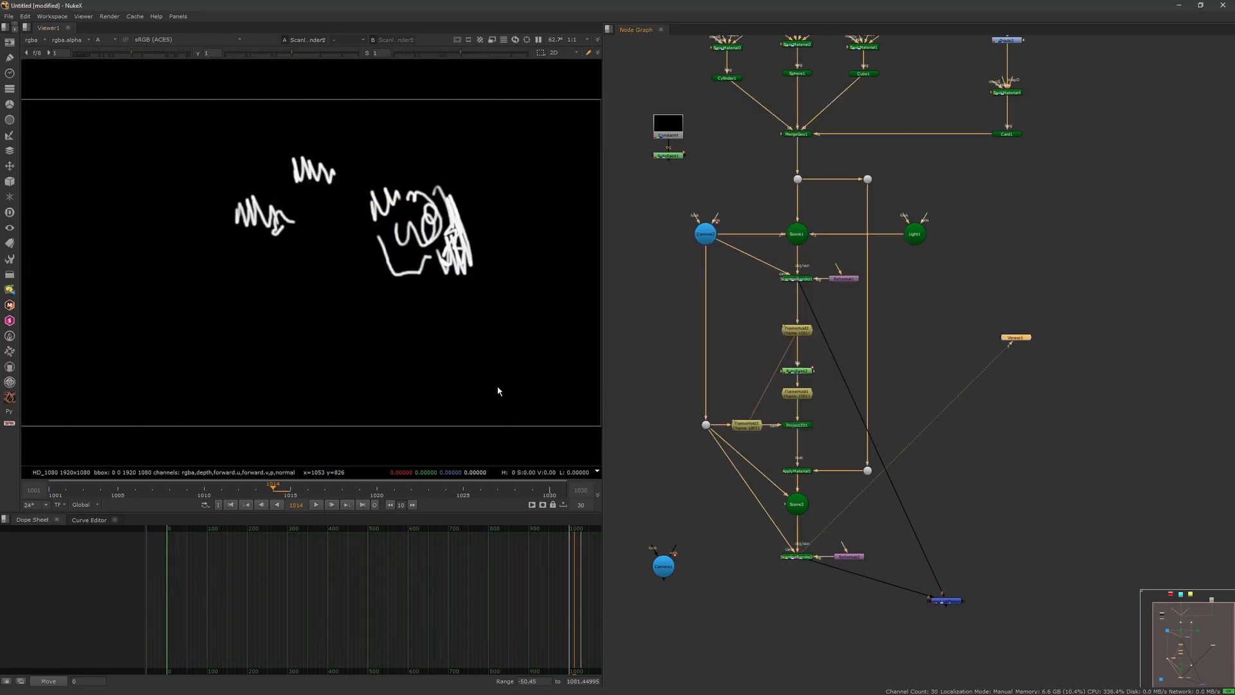
key(a)
drag(434, 493, 496, 492)
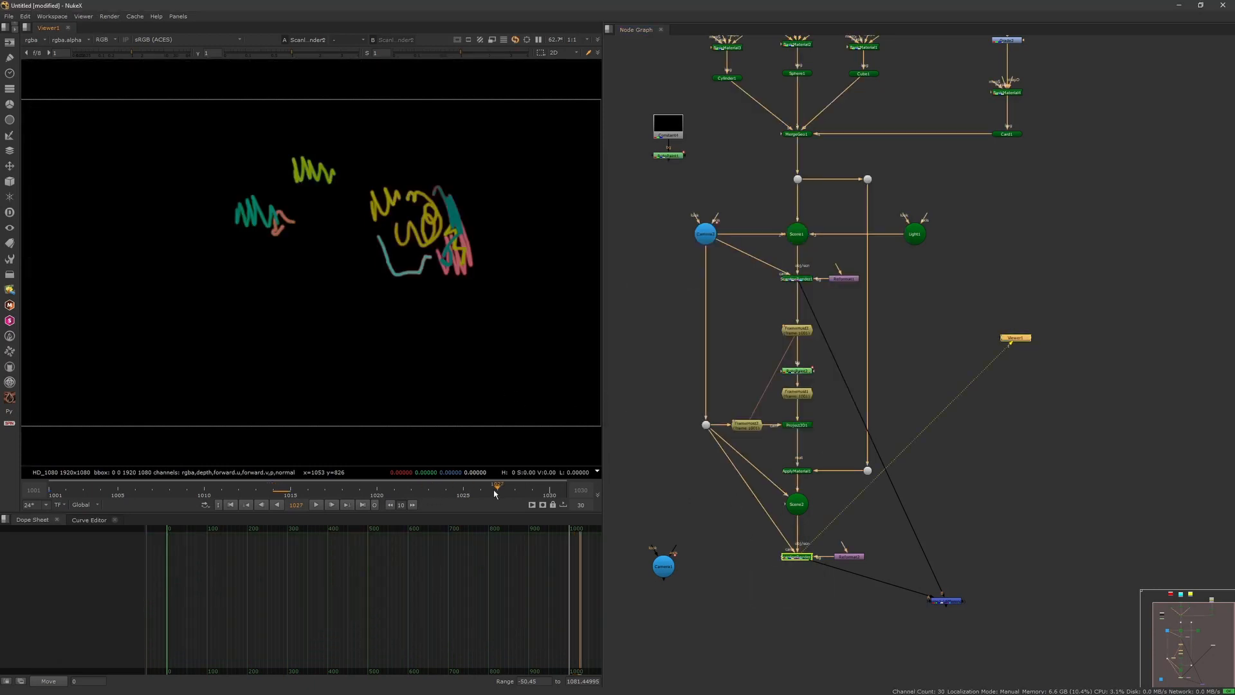
click(232, 506)
Step: Show Merge1 in the viewer and set its operation to over
drag(910, 625, 1015, 563)
key(1)
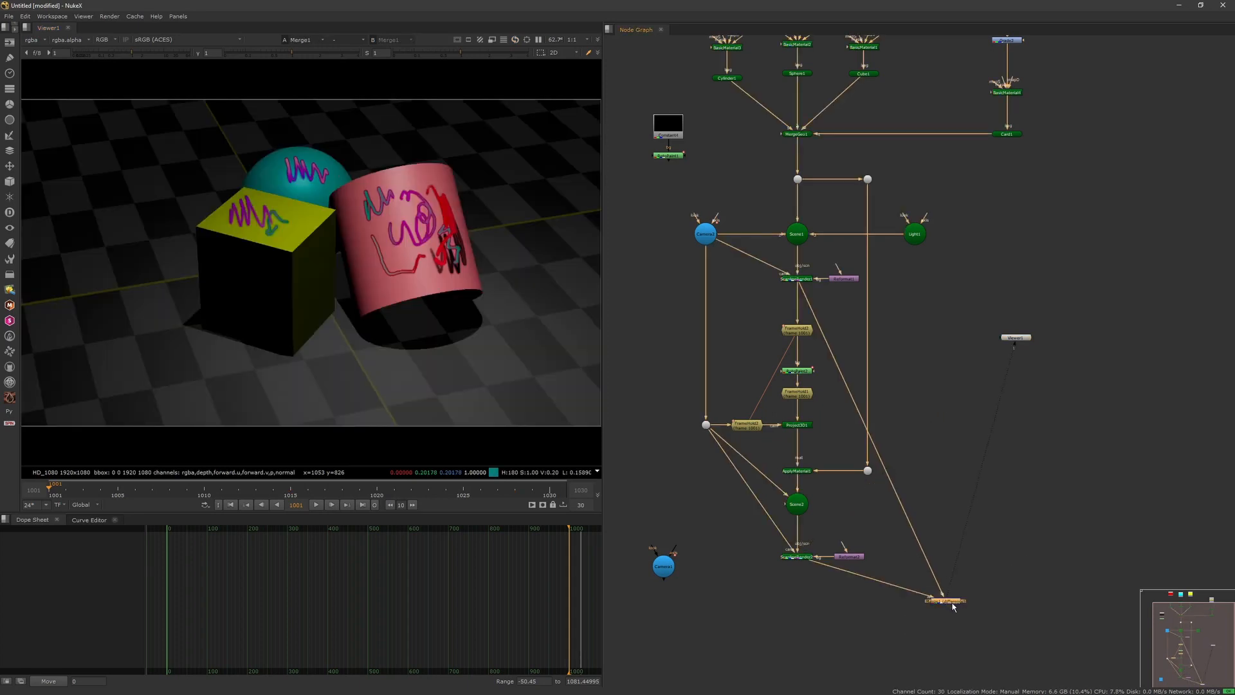
double_click(949, 602)
click(570, 546)
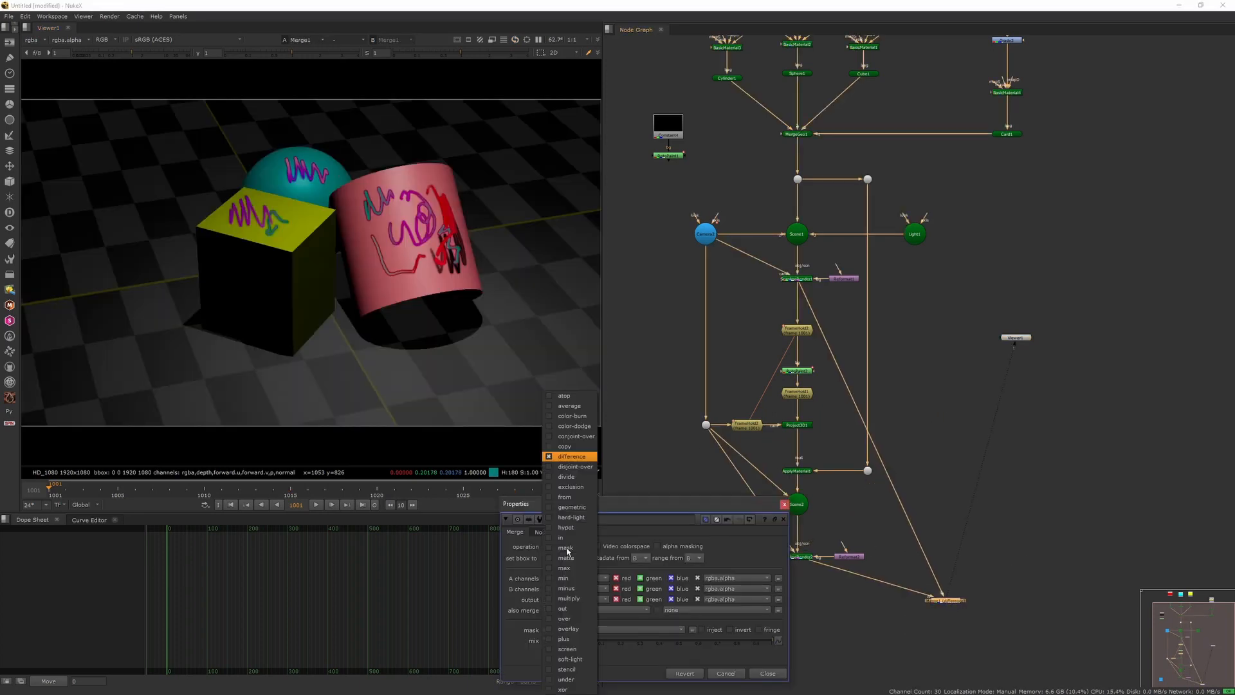
click(572, 618)
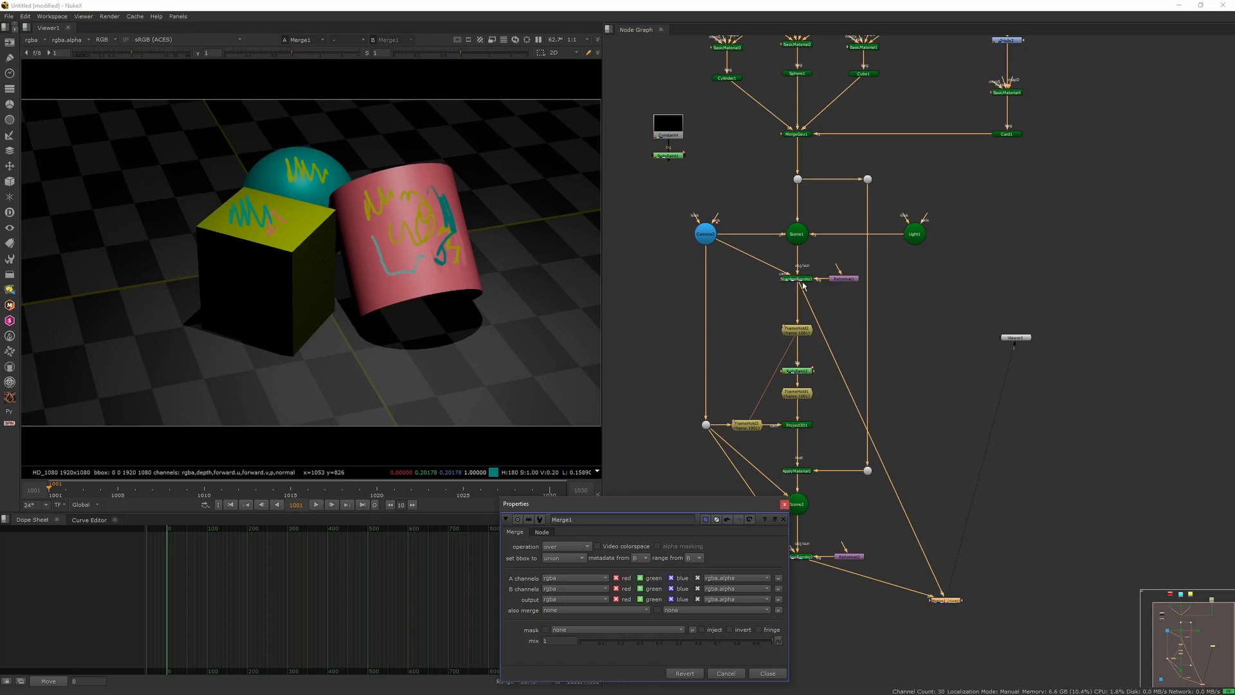
click(784, 504)
Step: Scrub Merge1's composite to frame 1027 and return to frame 1001 to check the projected paint over the render
click(804, 278)
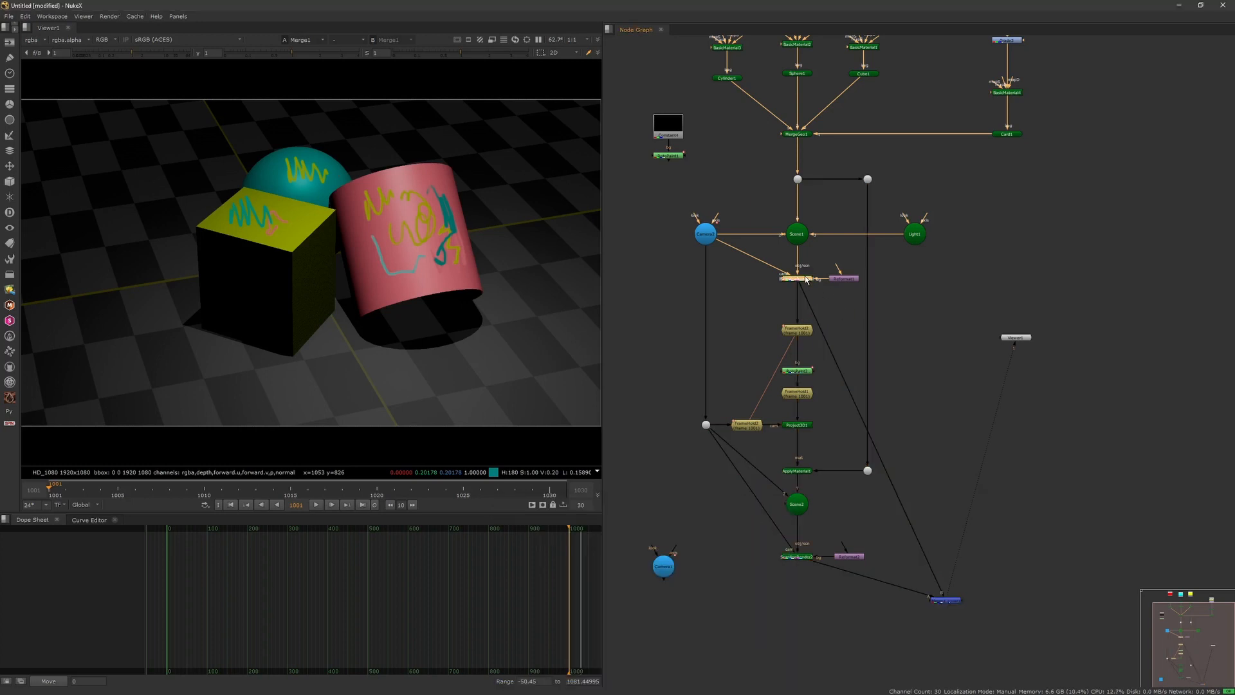
drag(323, 491, 501, 494)
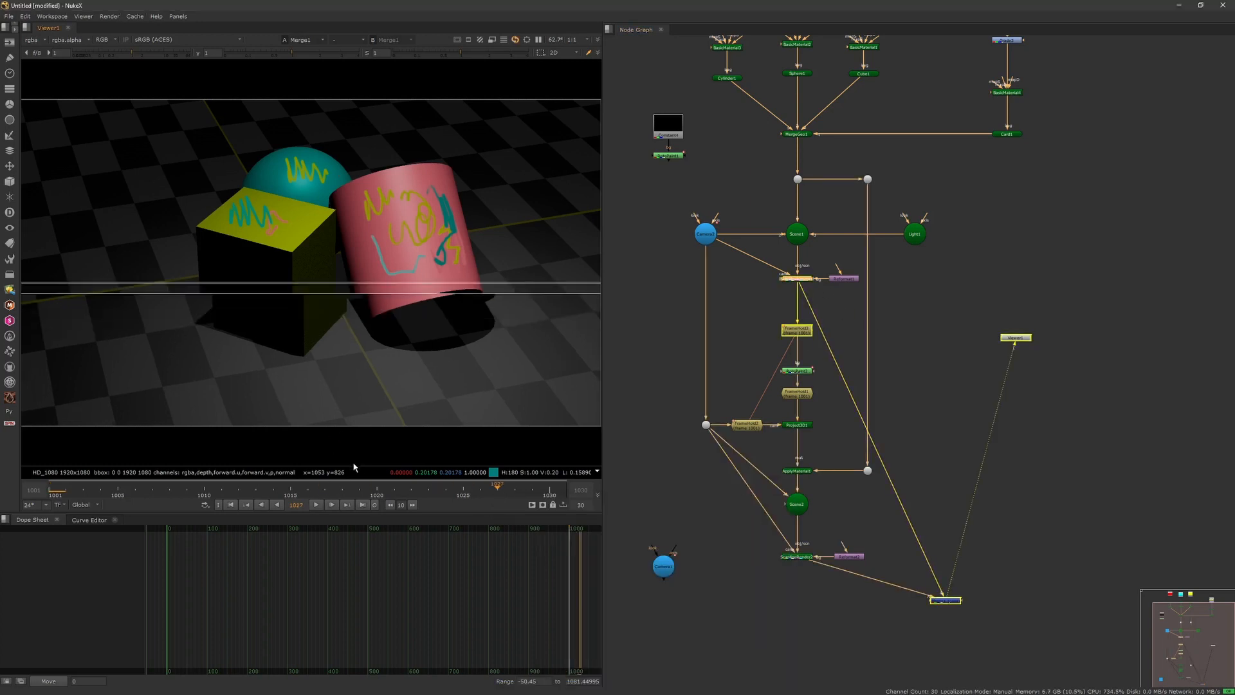
click(230, 504)
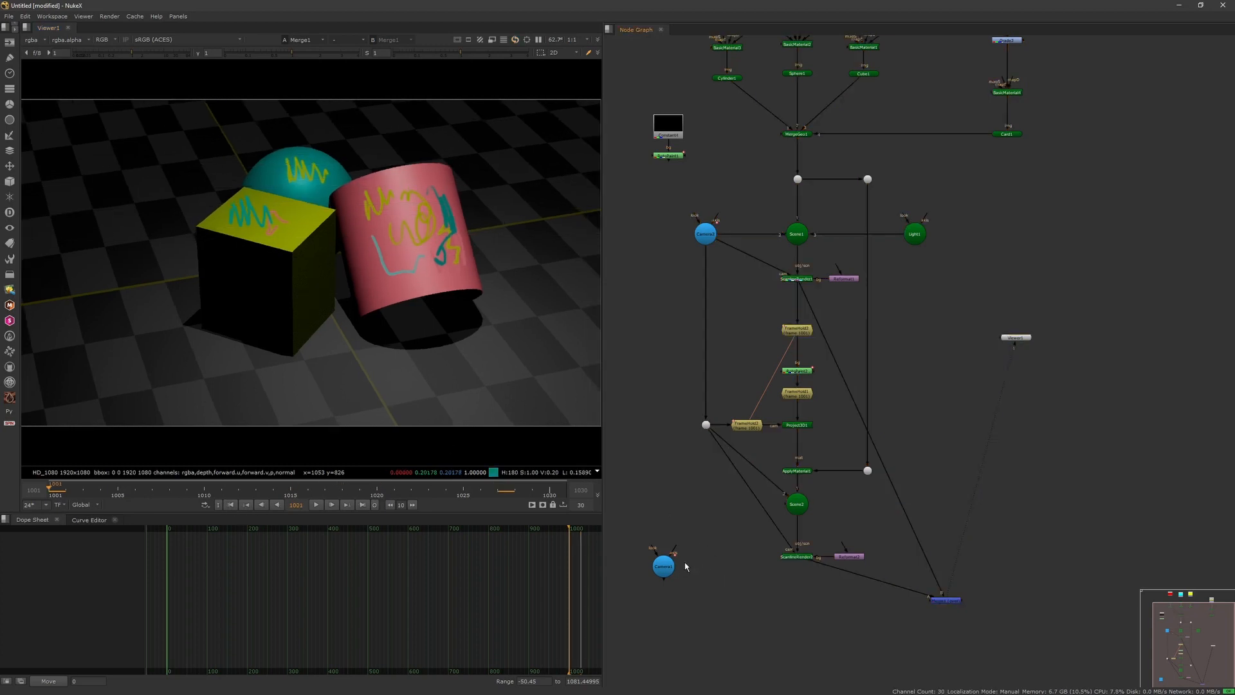
Step: Delete the disconnected lower camera from the node graph
drag(670, 566, 730, 560)
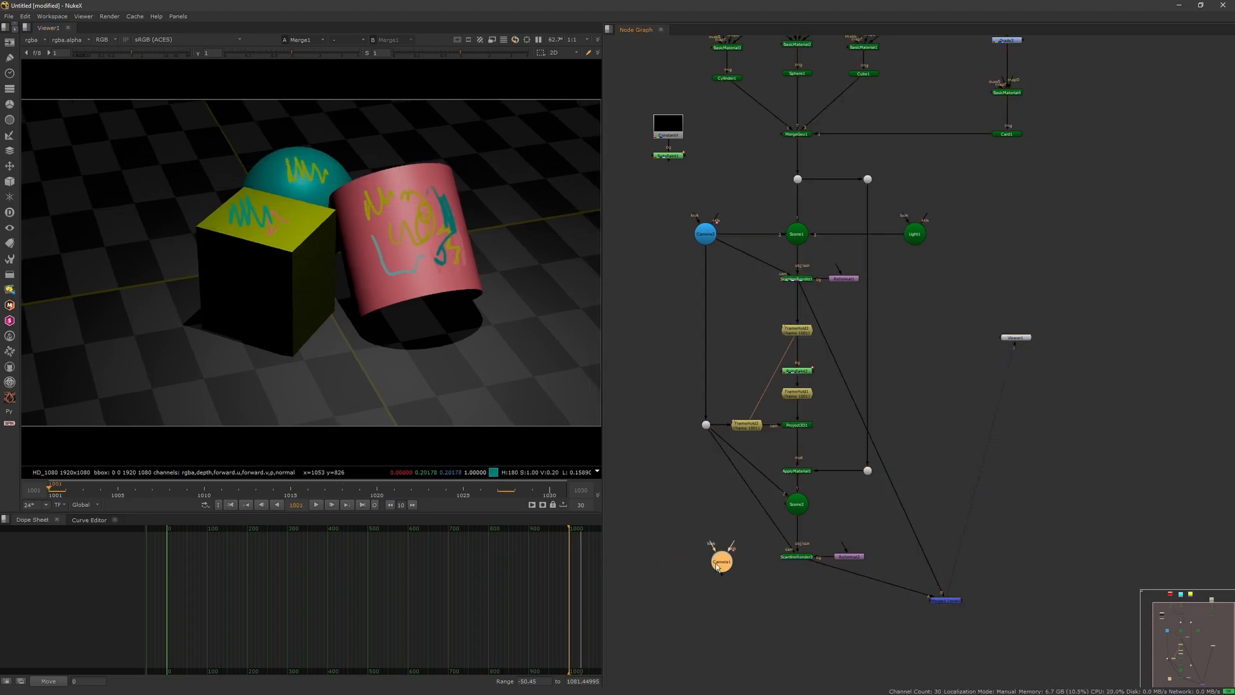
key(Delete)
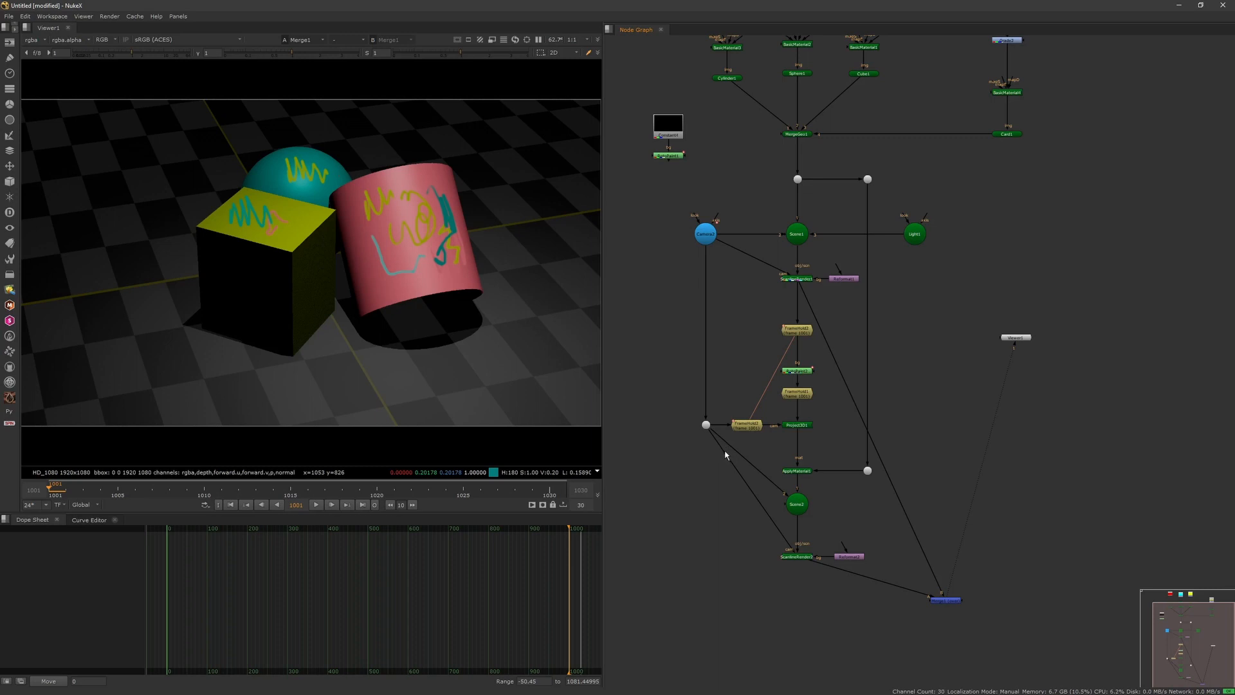
click(707, 234)
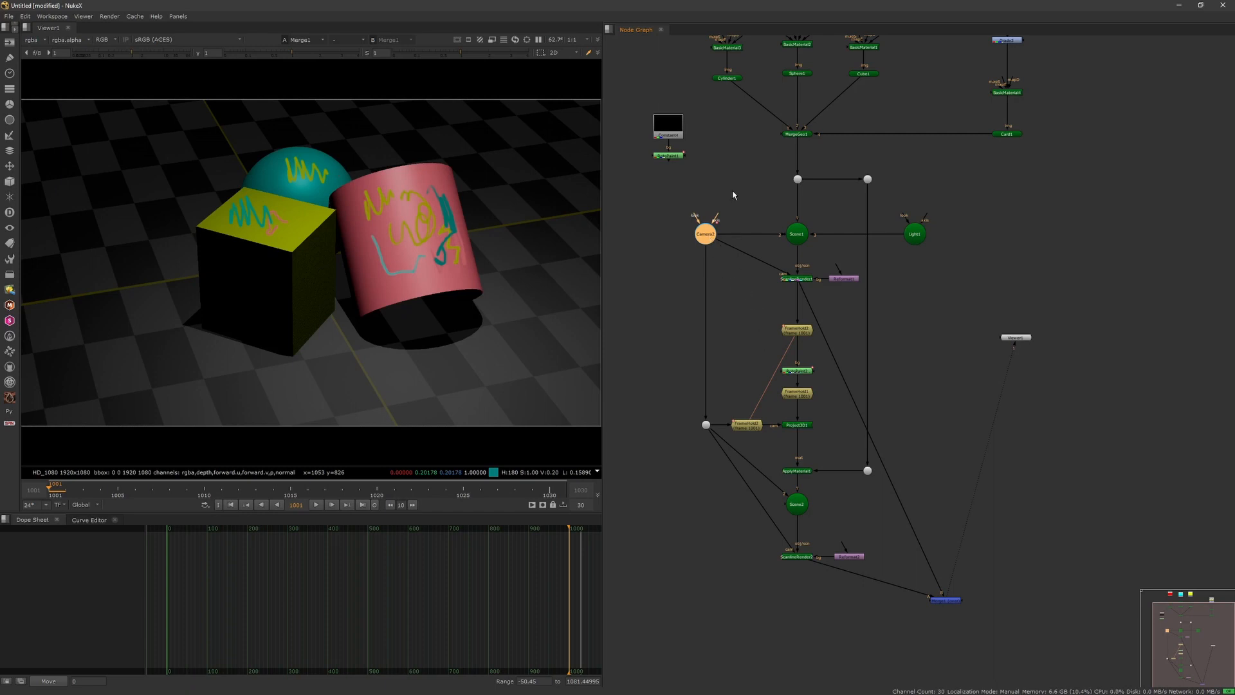
click(691, 362)
Step: Examine the camera, light and projected geometry from a wider angle in the 3D view
key(Tab)
scroll(467, 307, down, 10)
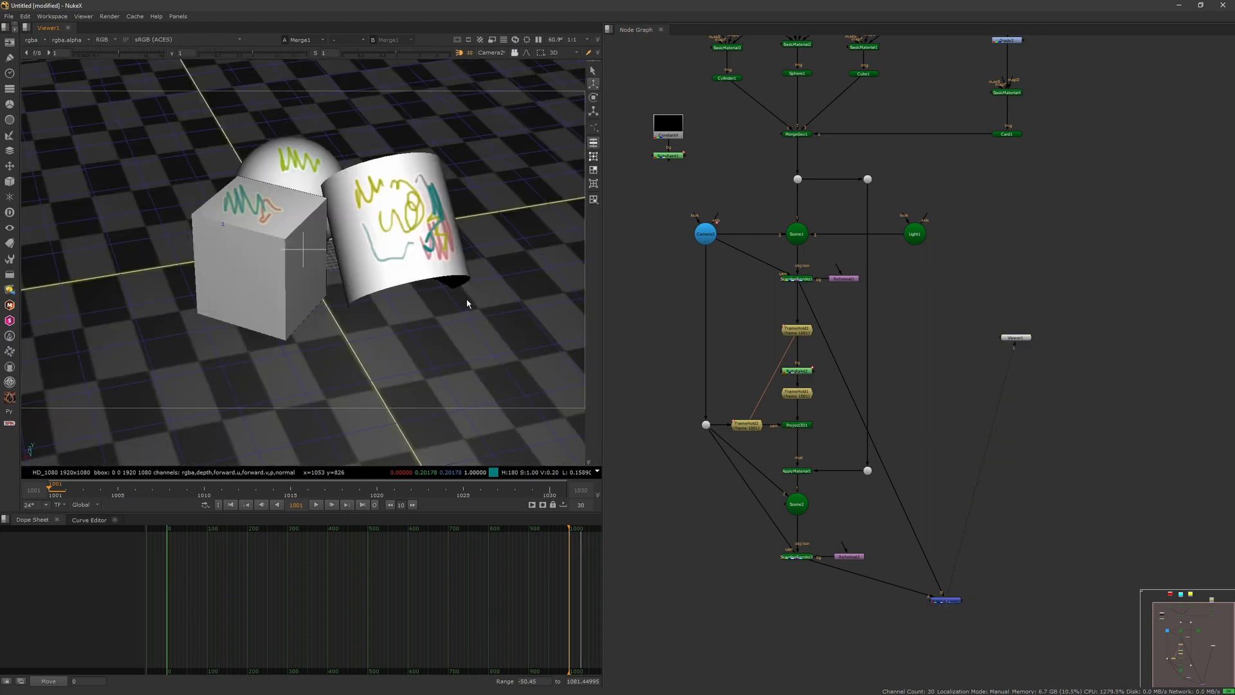
ctrl+drag(449, 296, 441, 350)
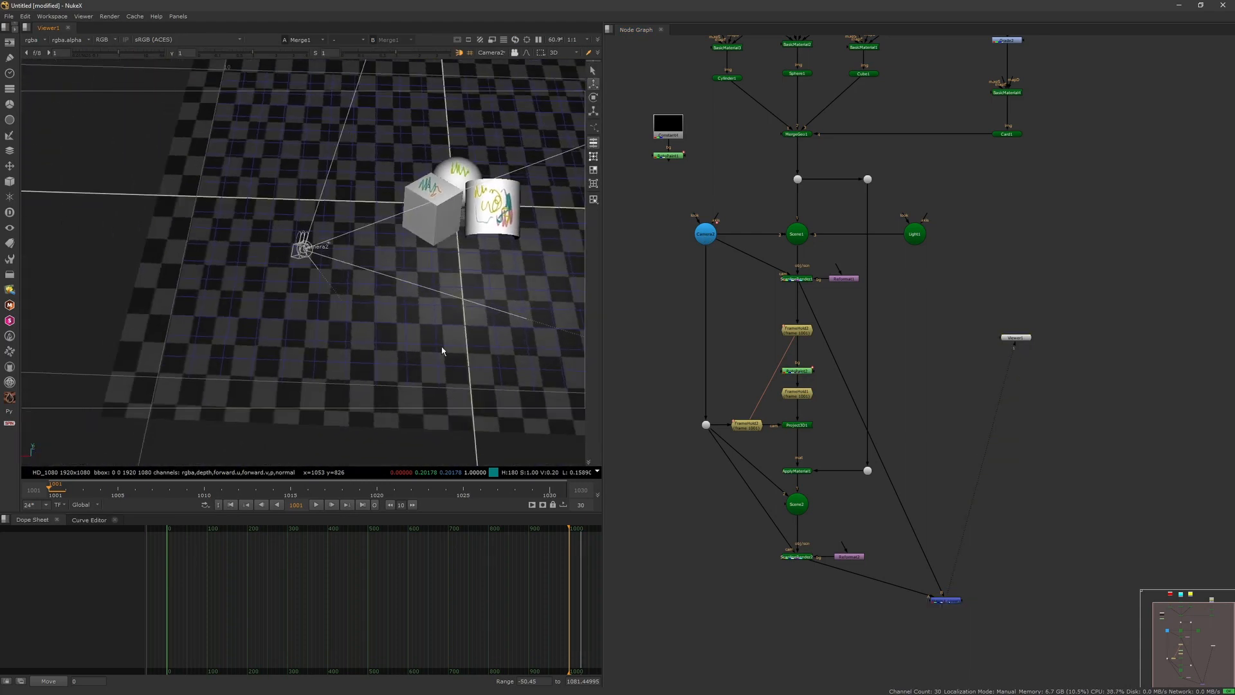
middle_drag(540, 277, 461, 345)
scroll(456, 341, down, 6)
middle_drag(501, 278, 381, 300)
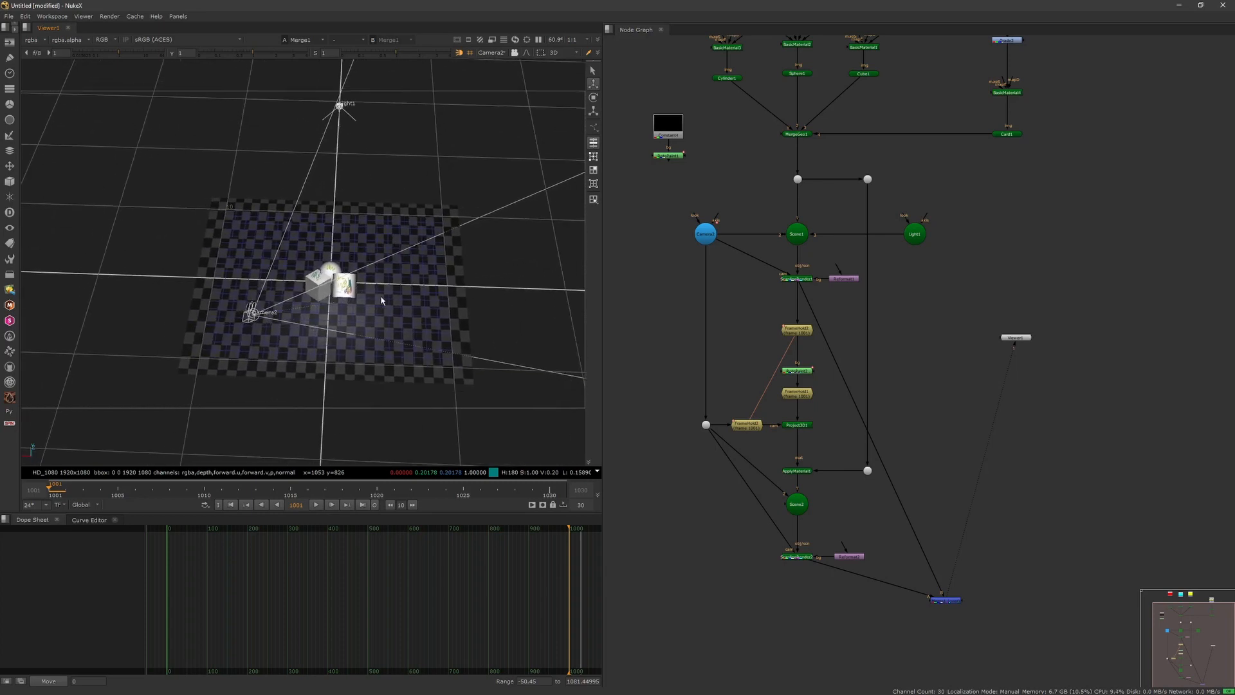
Step: Examine the projected paint on the cube, sphere and cylinder up close and from another angle in the 3D view
click(318, 283)
shift+click(344, 286)
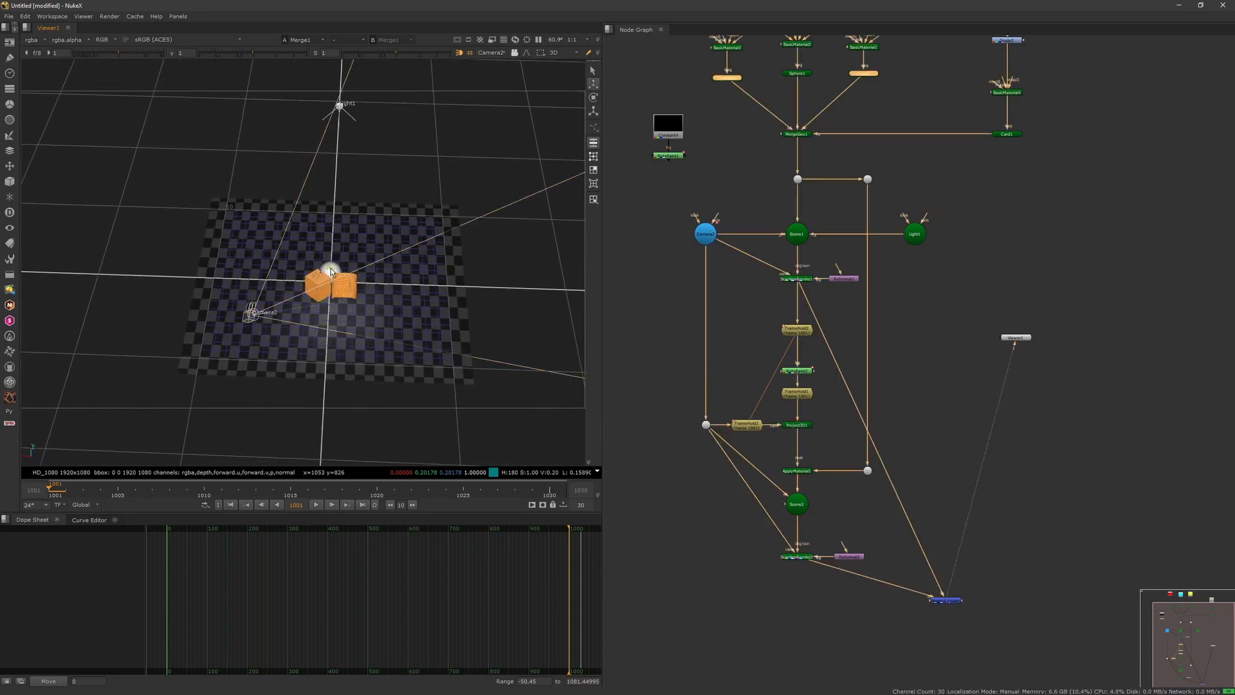
key(f)
click(496, 217)
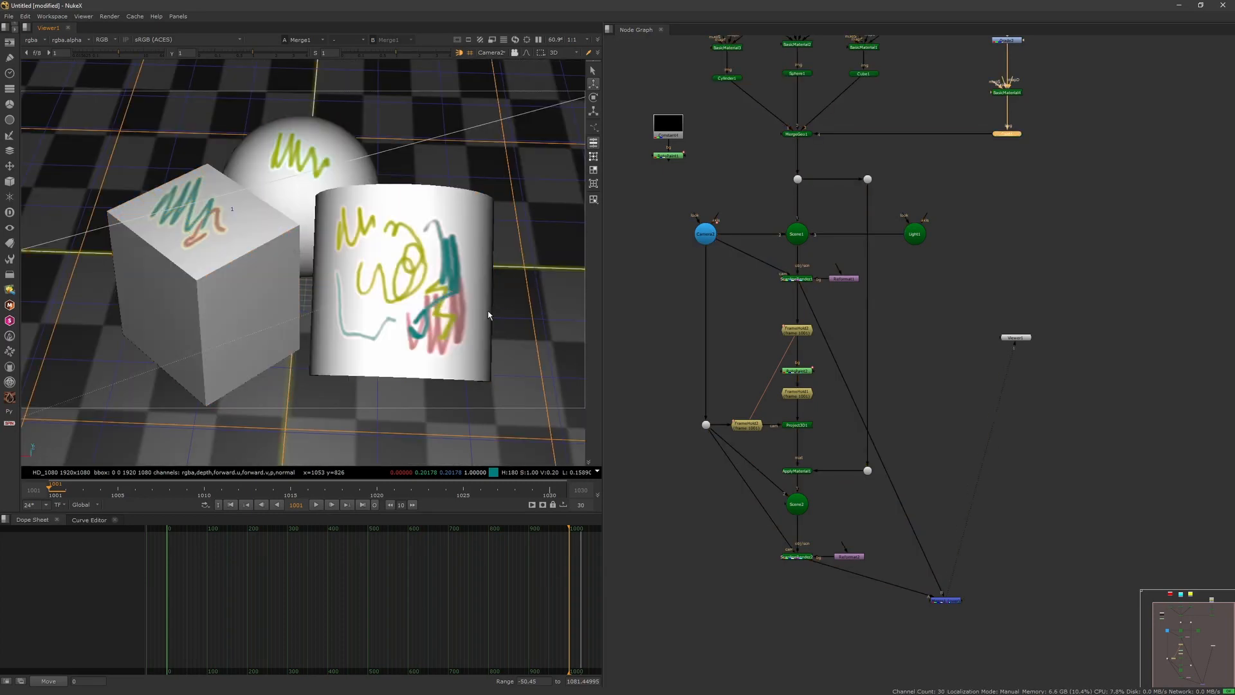
scroll(444, 330, down, 5)
ctrl+drag(437, 330, 313, 321)
Step: Compare the outputs of Scene2, Scene1 and ApplyMaterial1 one after another in the 3D view
click(804, 511)
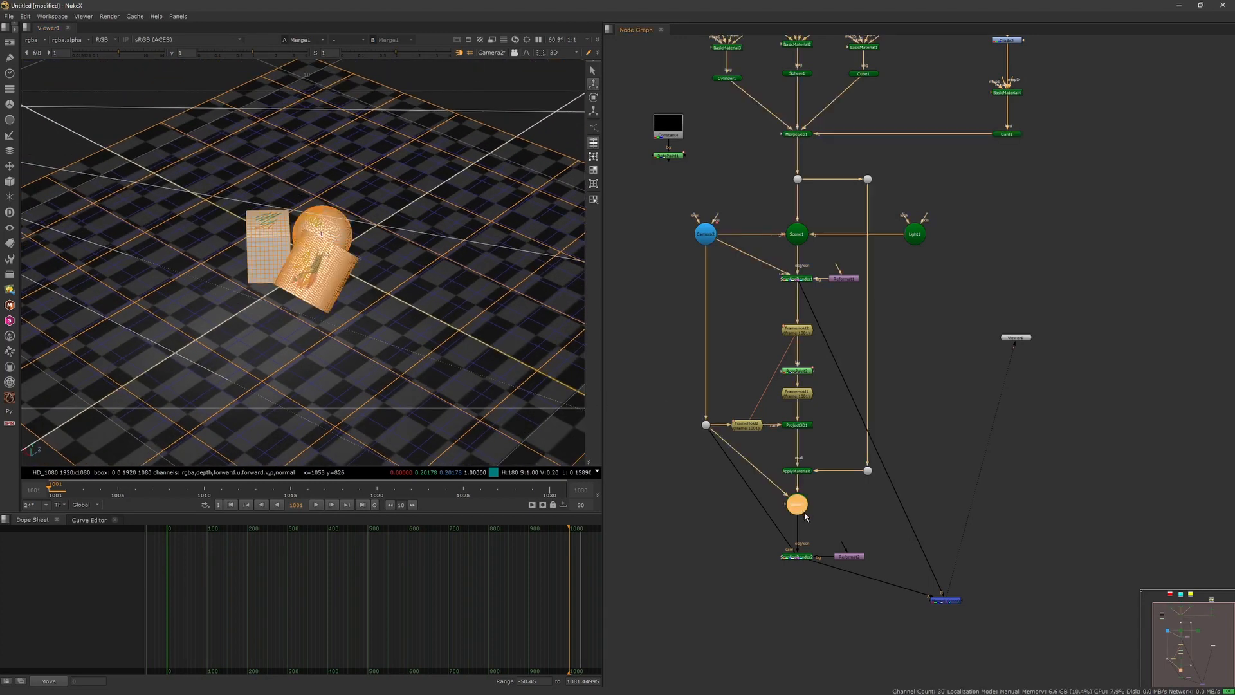
key(1)
mouse_move(529, 171)
ctrl+mouse_down()
mouse_move(336, 308)
mouse_move(374, 284)
mouse_move(289, 268)
mouse_move(232, 217)
mouse_move(242, 193)
mouse_move(346, 290)
mouse_move(387, 296)
mouse_move(394, 349)
ctrl+mouse_up()
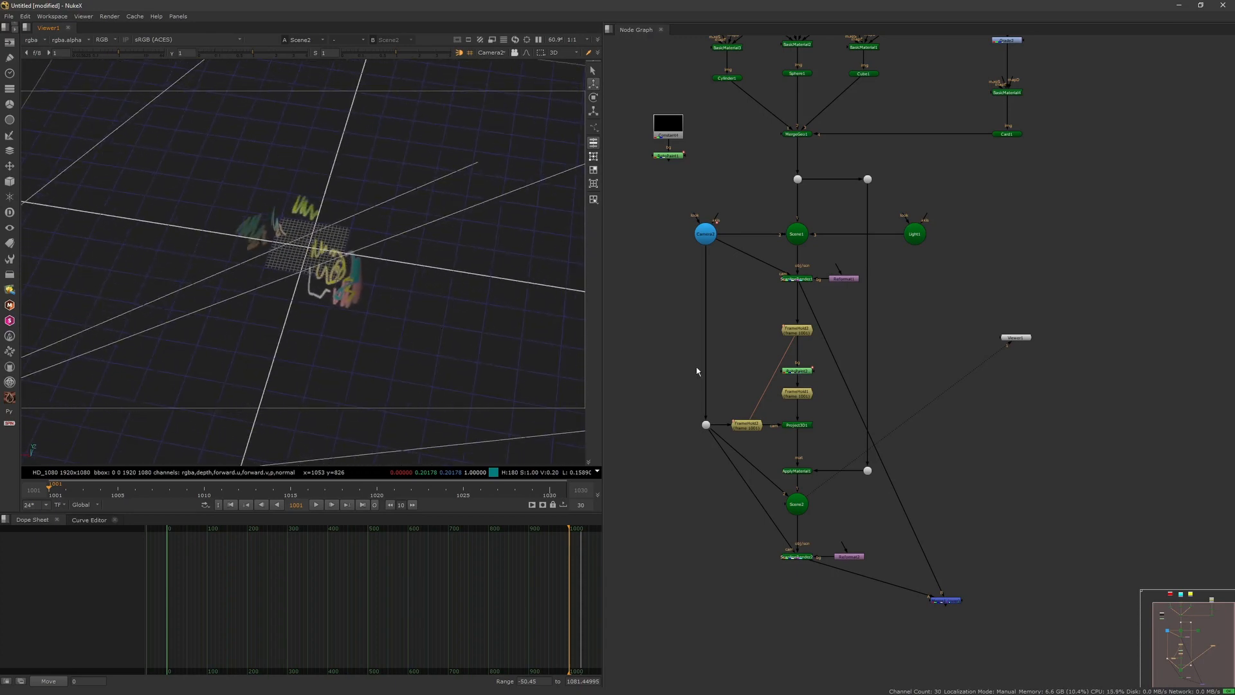
click(797, 235)
key(1)
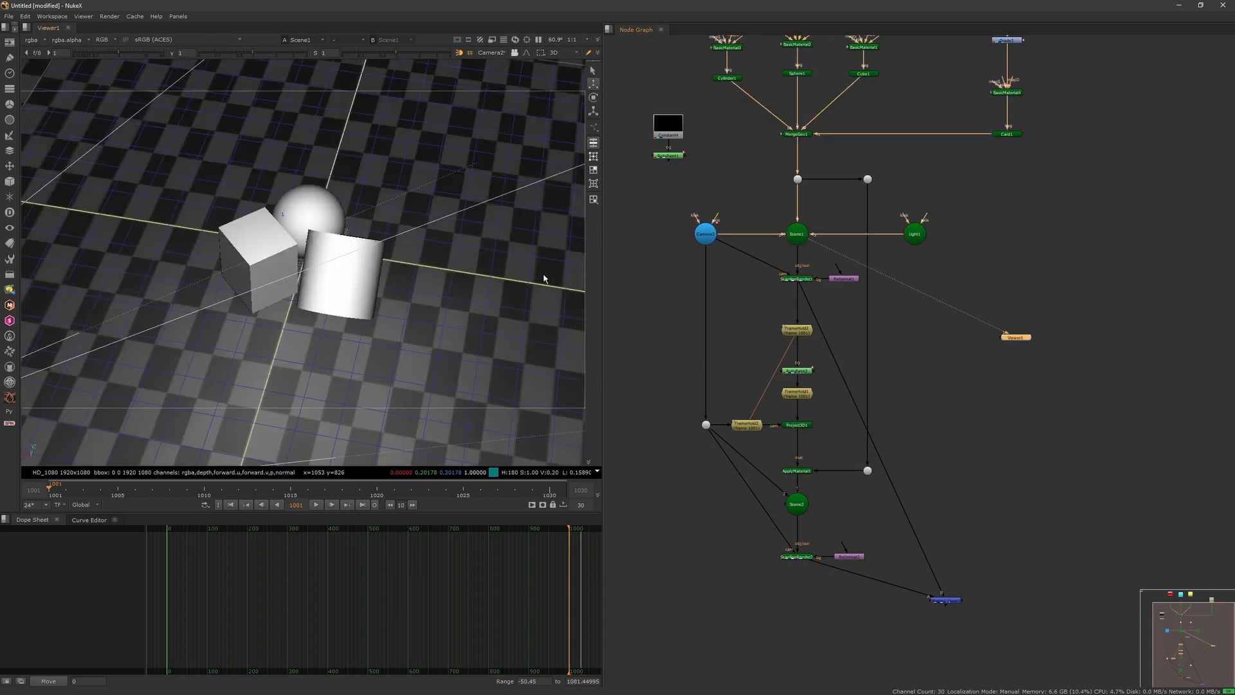
click(798, 471)
key(1)
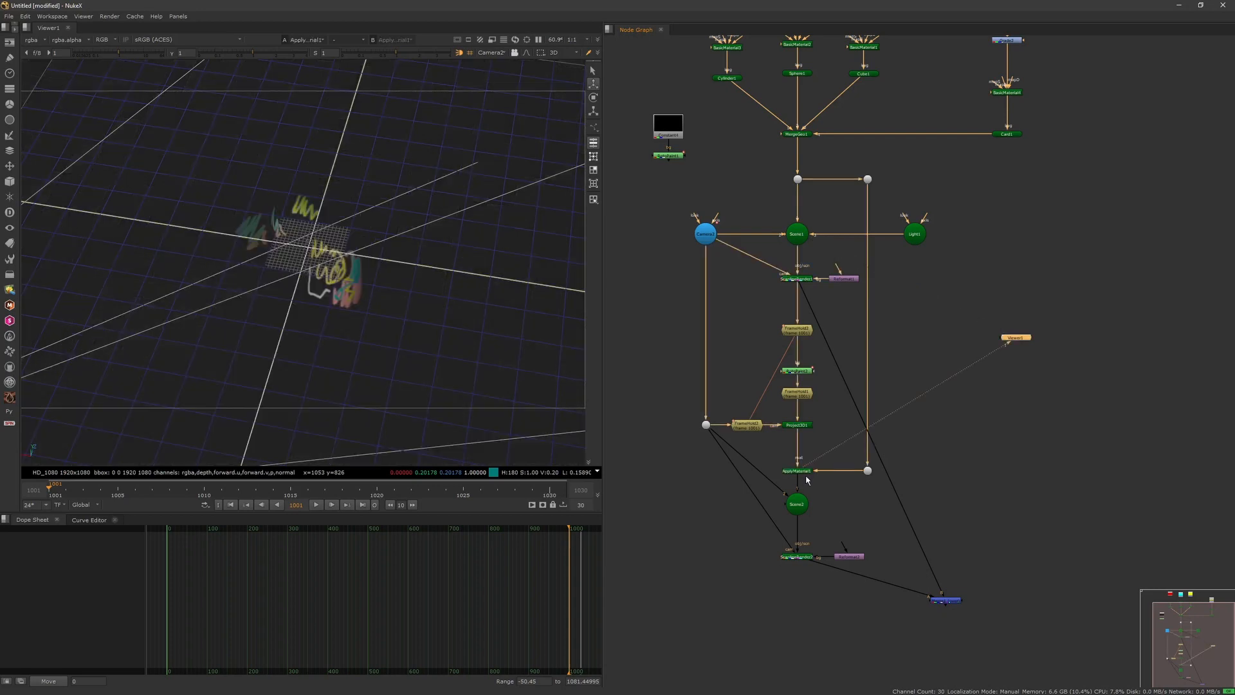
mouse_move(496, 342)
ctrl+mouse_down()
mouse_move(384, 288)
mouse_move(389, 246)
mouse_move(455, 283)
mouse_move(408, 306)
mouse_move(431, 292)
ctrl+mouse_up()
Step: View ScanlineRender2's output, switch the viewer to Merge1 and scrub the composite to frame 1011
drag(767, 534, 831, 587)
key(1)
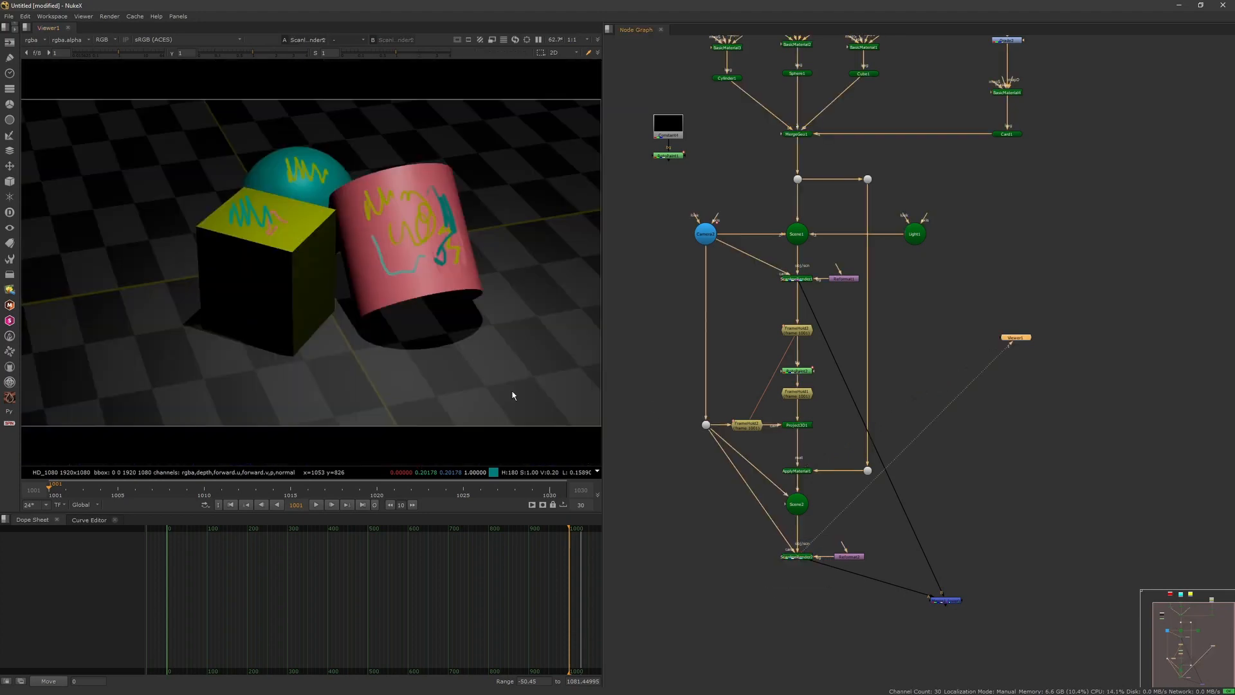
key(1)
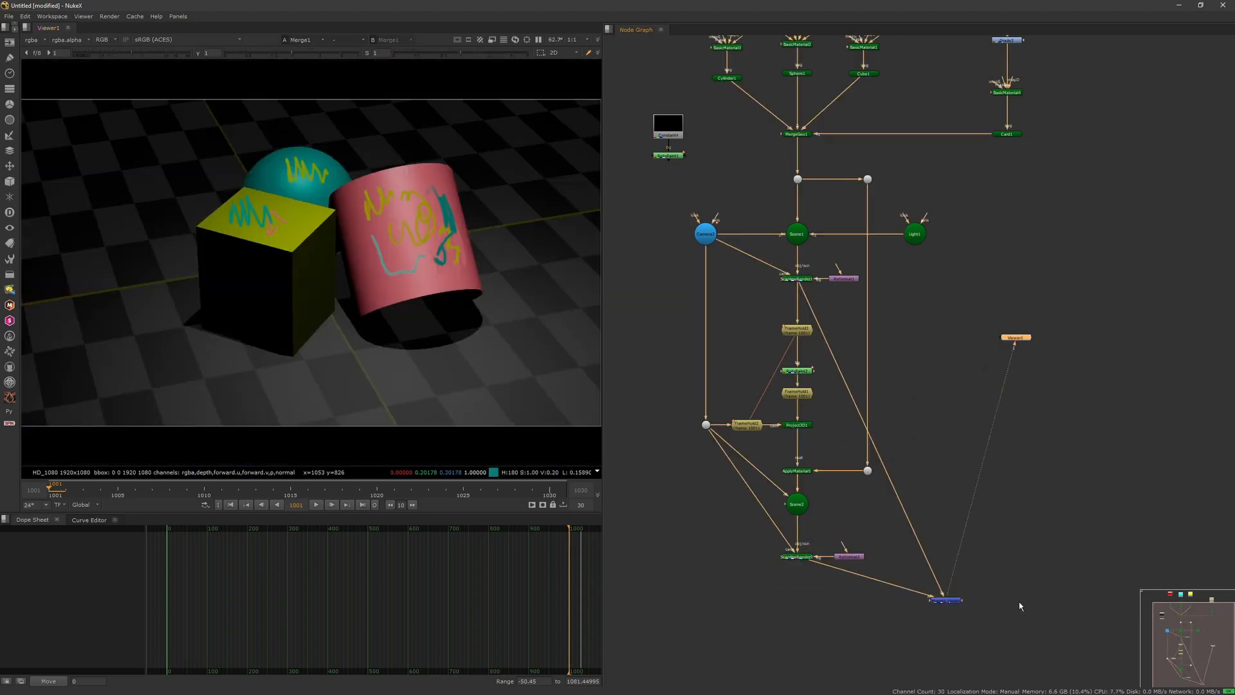
drag(411, 488, 221, 489)
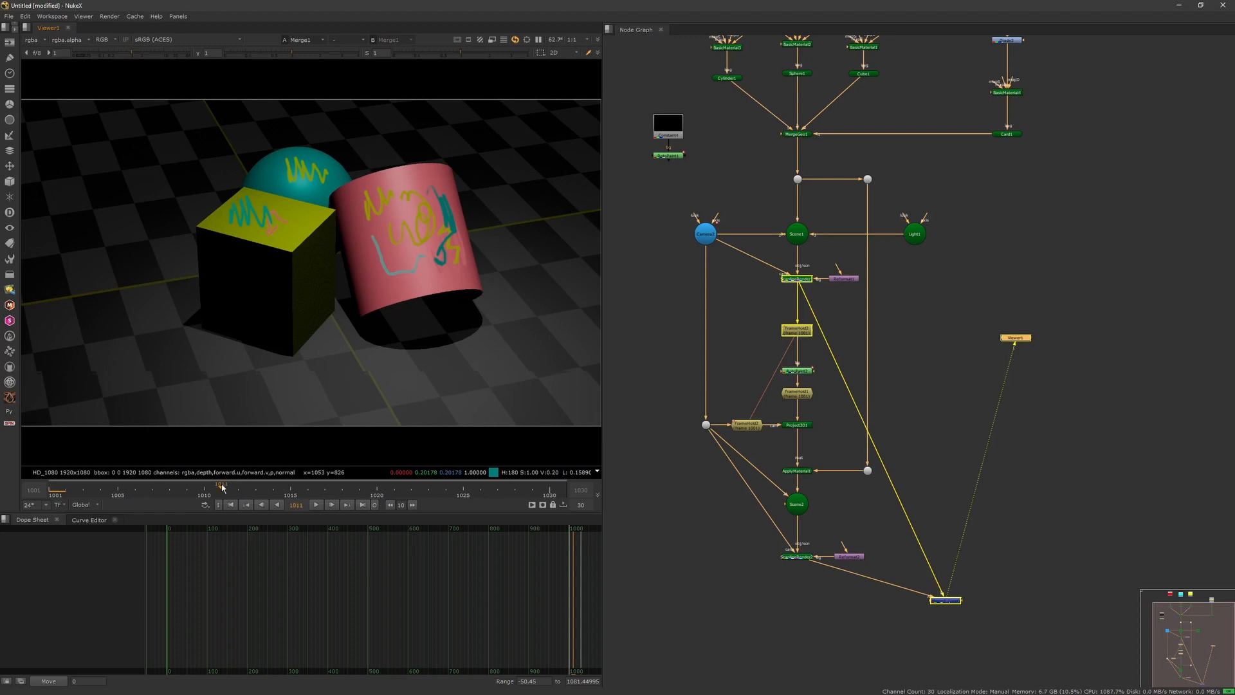
click(739, 535)
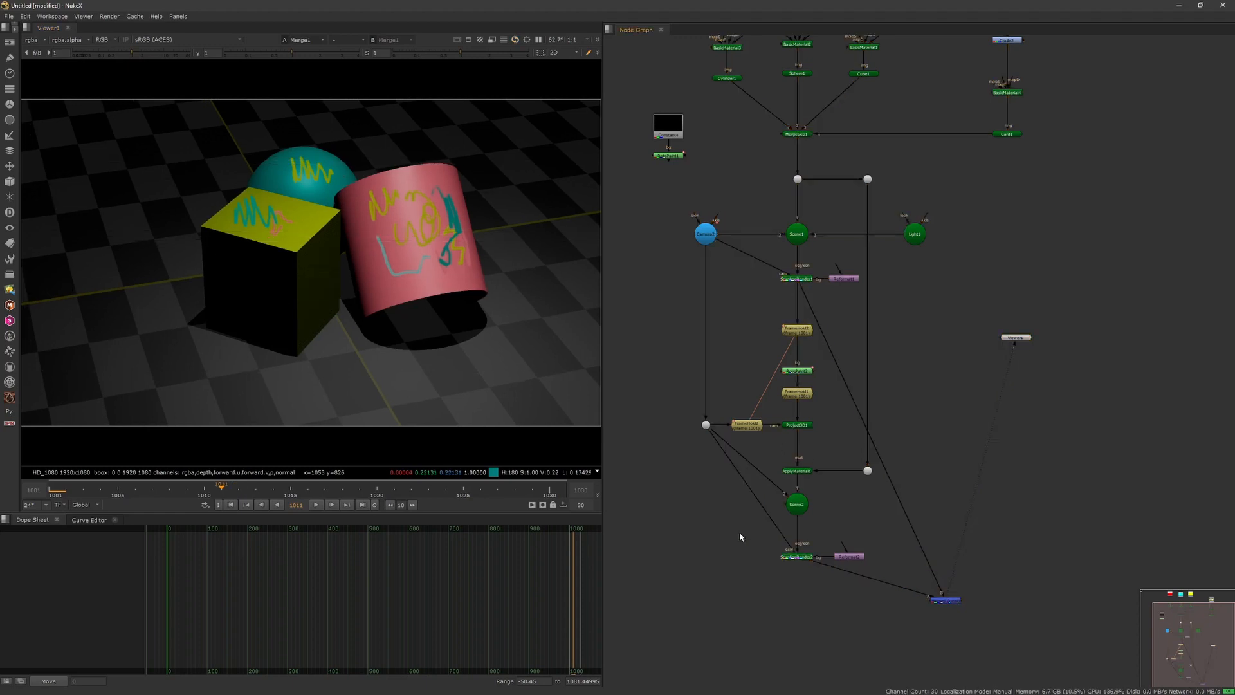
Step: Show ScanlineRender1 in the viewer, insert a Dot directly below it and move Merge1 farther from the node branches
middle_drag(739, 535, 836, 460)
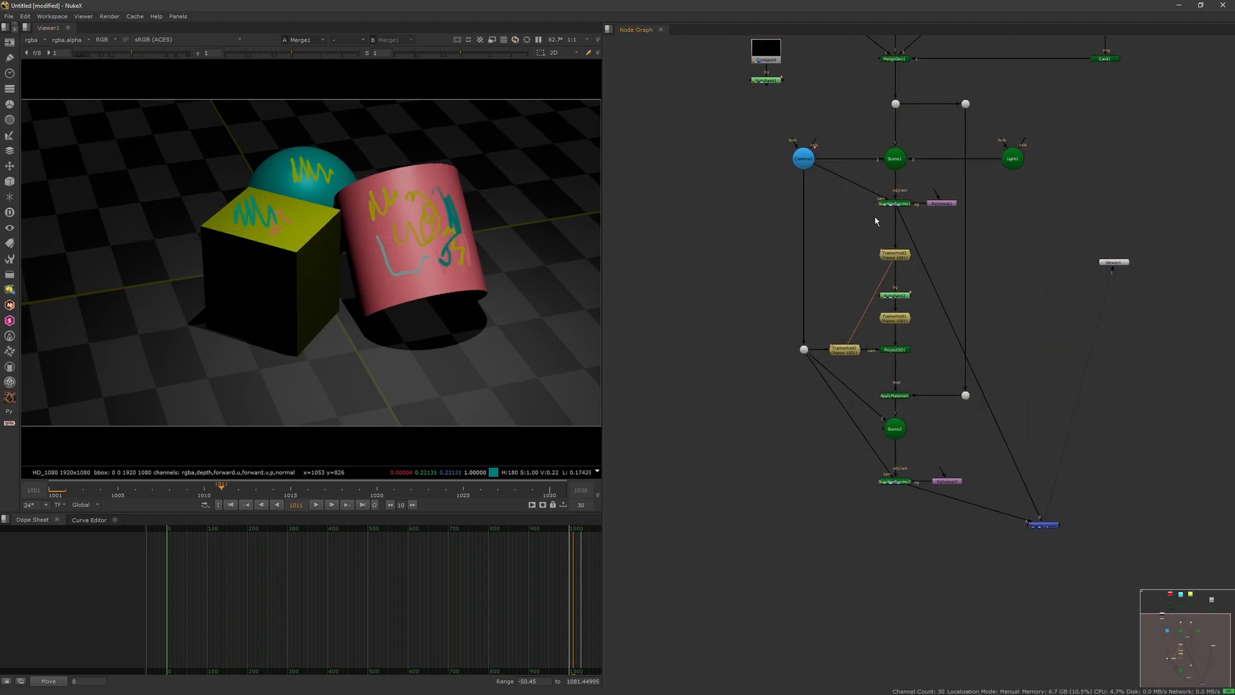
click(899, 205)
key(1)
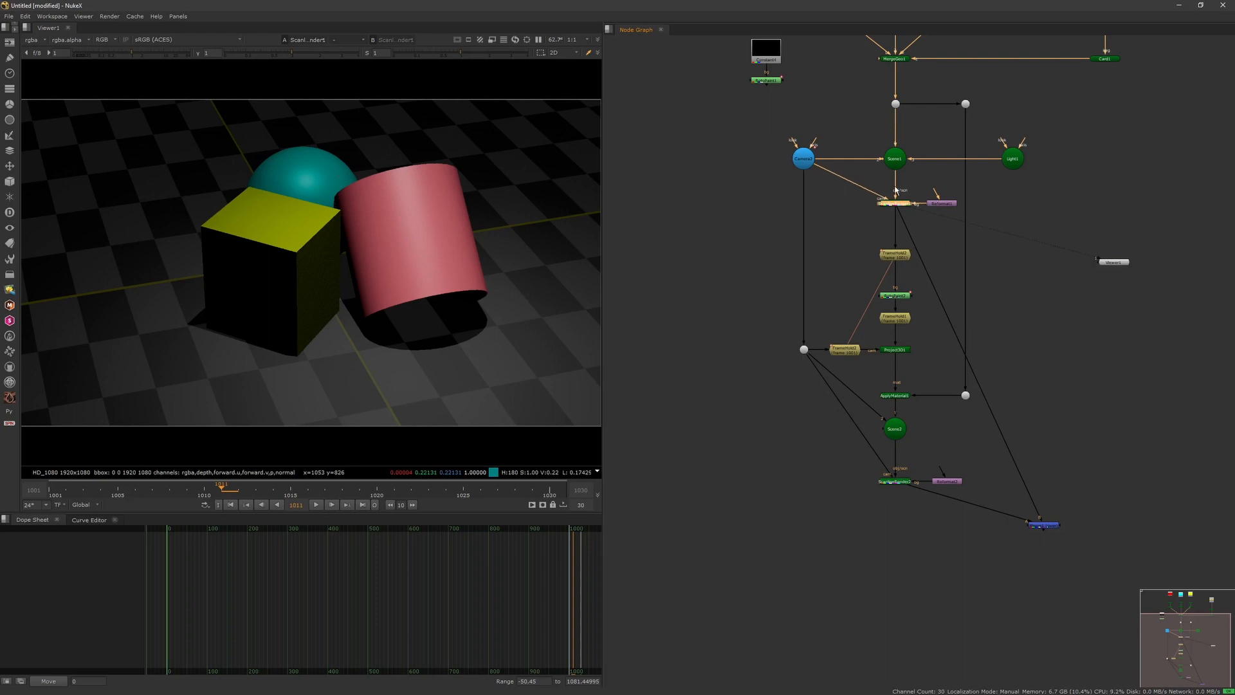
key(period)
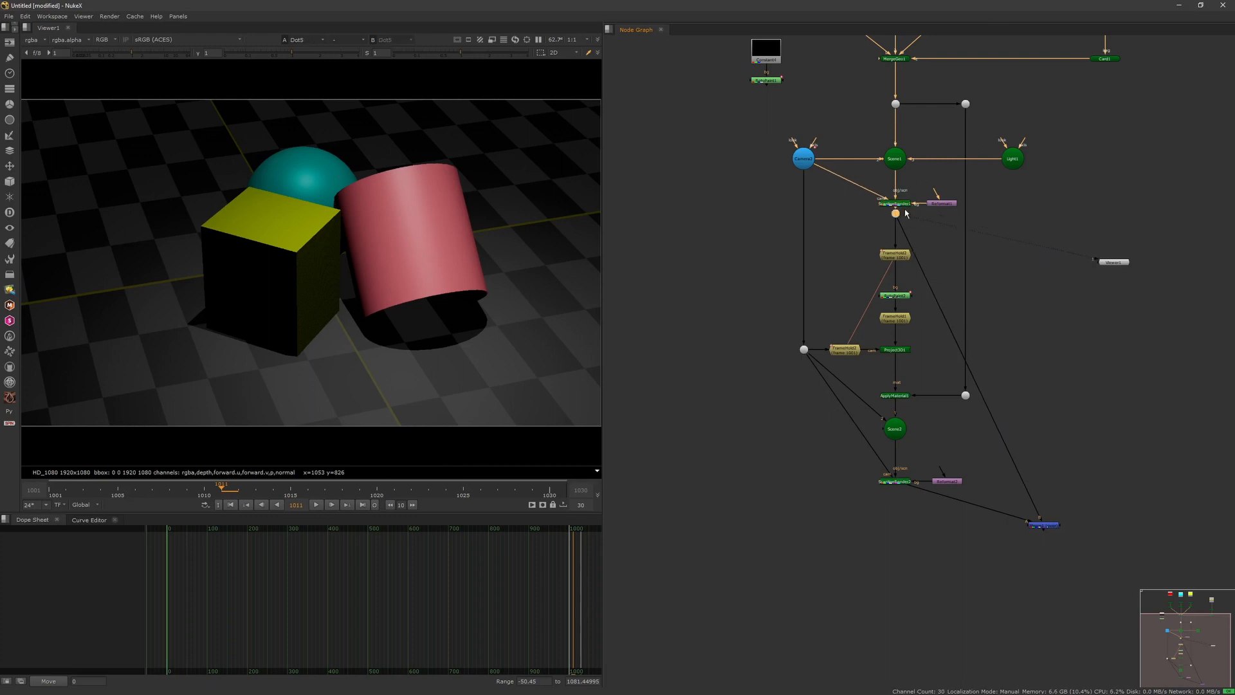
drag(896, 214, 896, 220)
click(877, 233)
drag(1042, 525, 1089, 550)
Step: Add a PositionToPoints node beside the node tree and connect it to the Dot below ScanlineRender1
click(665, 247)
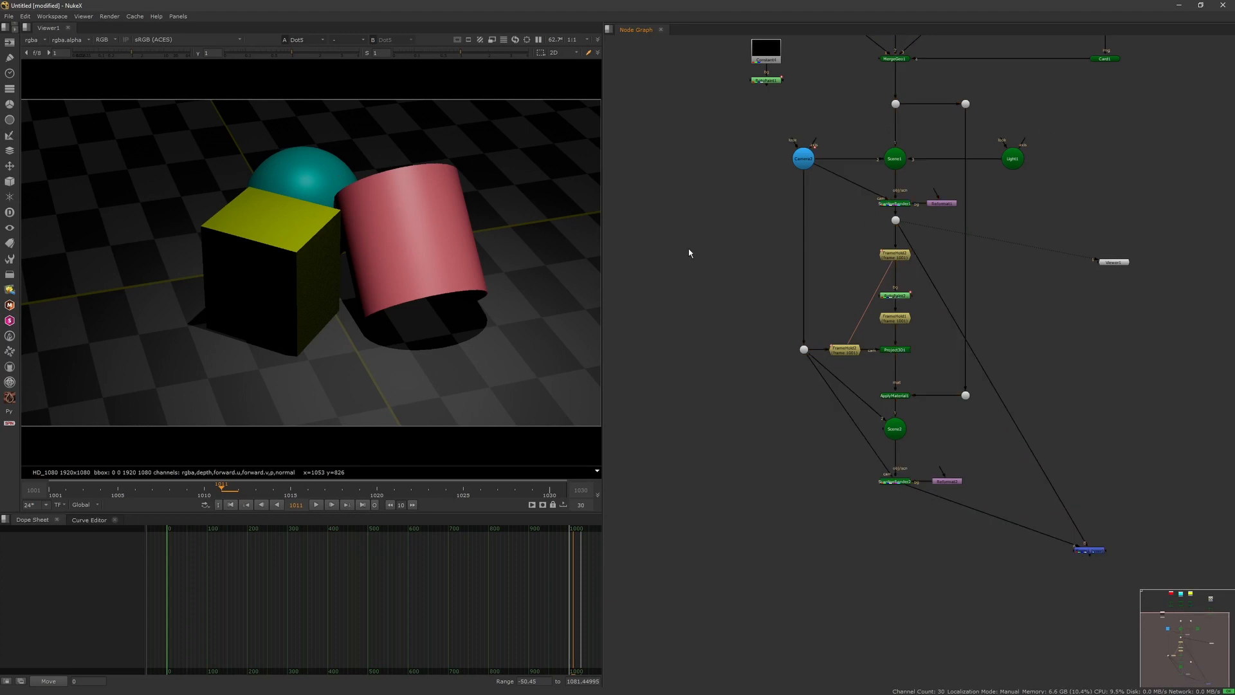
key(Tab)
text(positio)
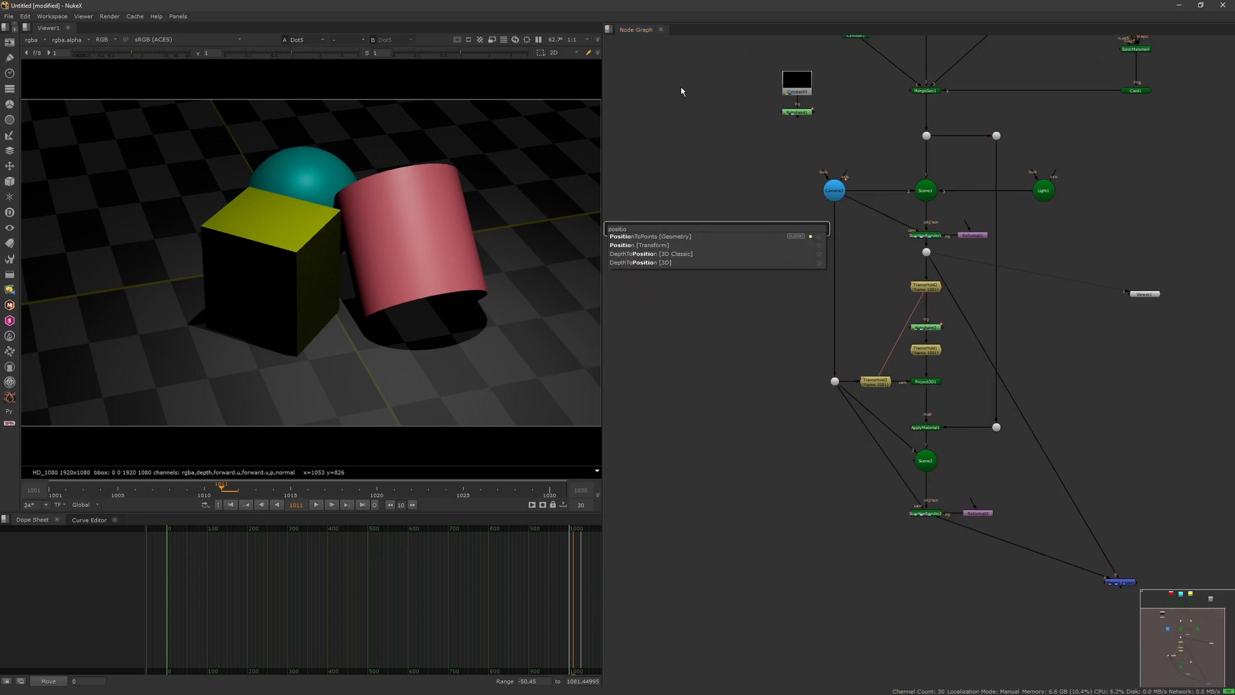
click(682, 237)
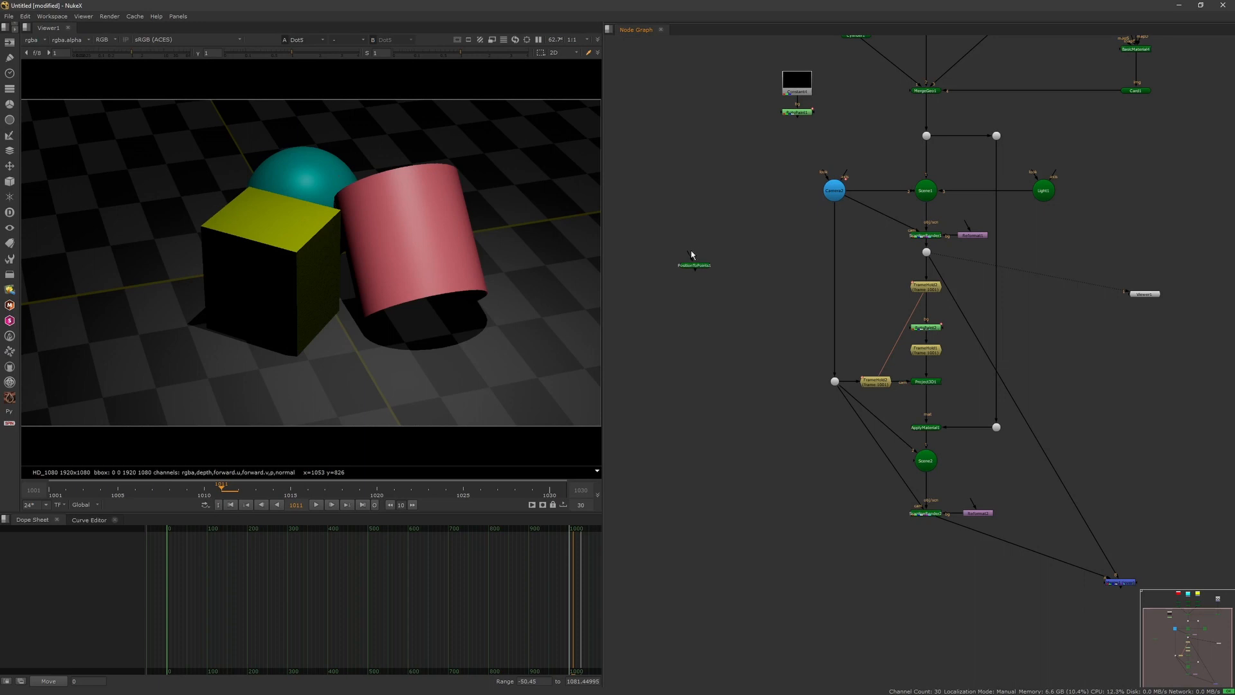
drag(691, 256, 927, 265)
click(926, 265)
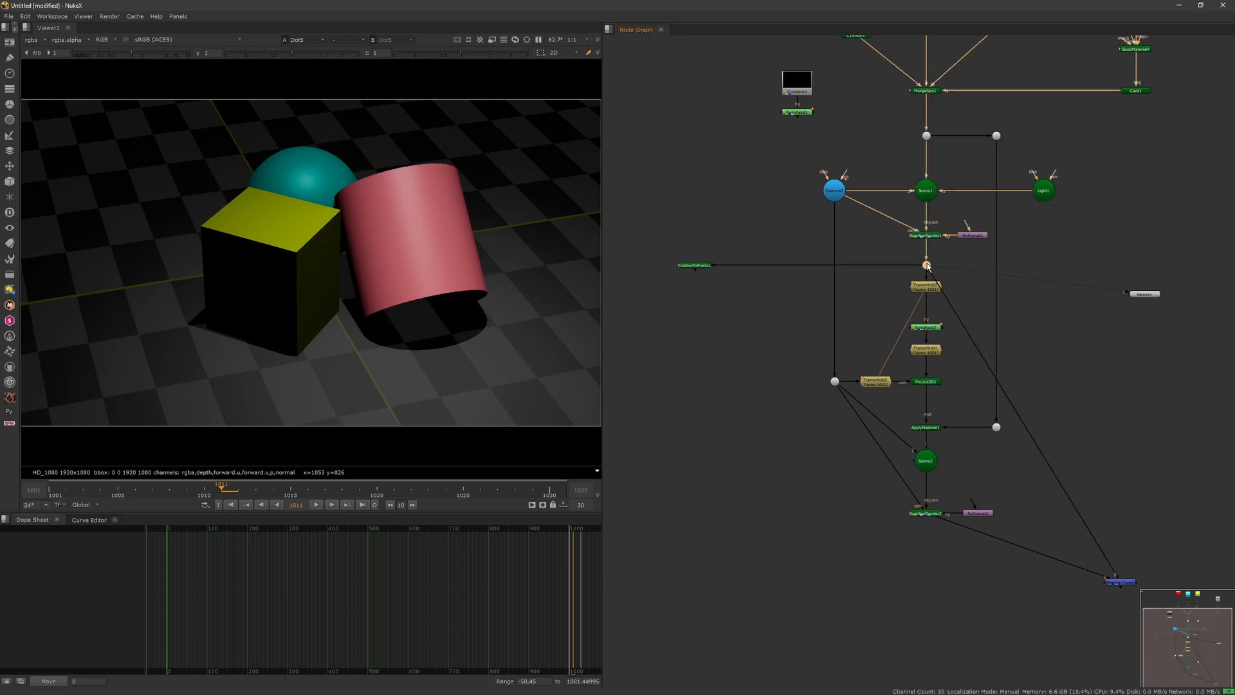
Step: Look over the PositionToPoints node's properties and display its output in the 3D view
click(710, 268)
double_click(710, 266)
click(703, 245)
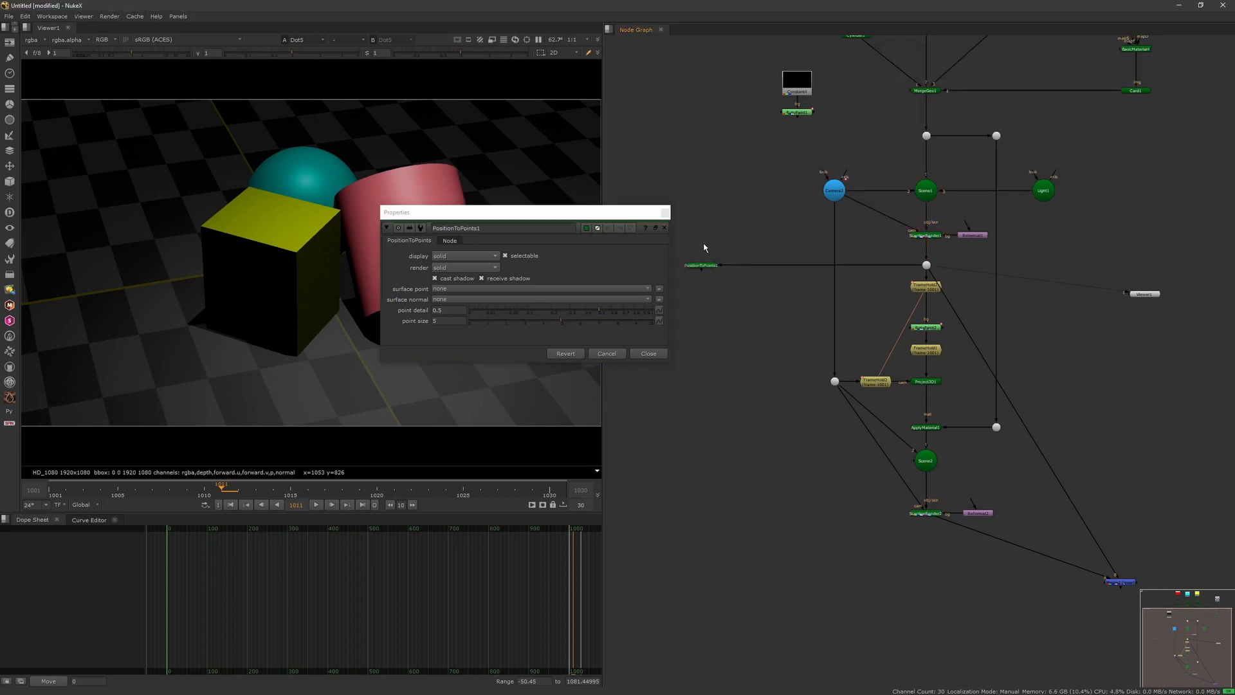
scroll(710, 227, up, 4)
click(666, 213)
click(708, 290)
key(1)
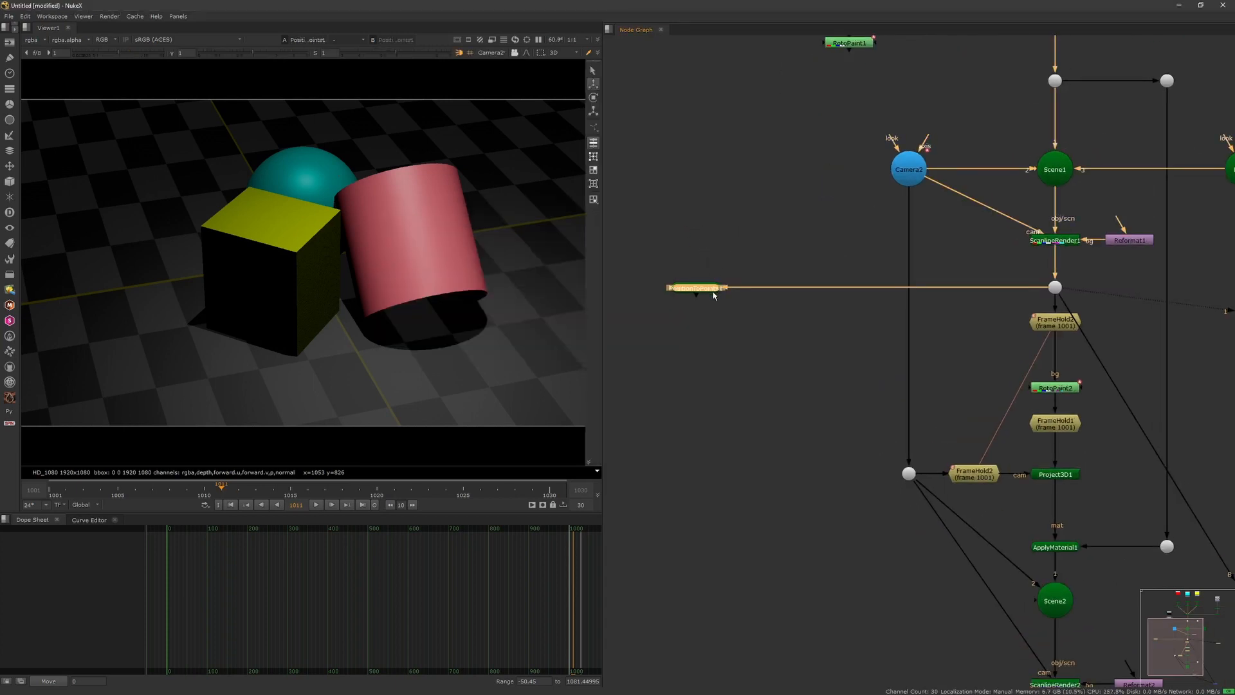
click(724, 317)
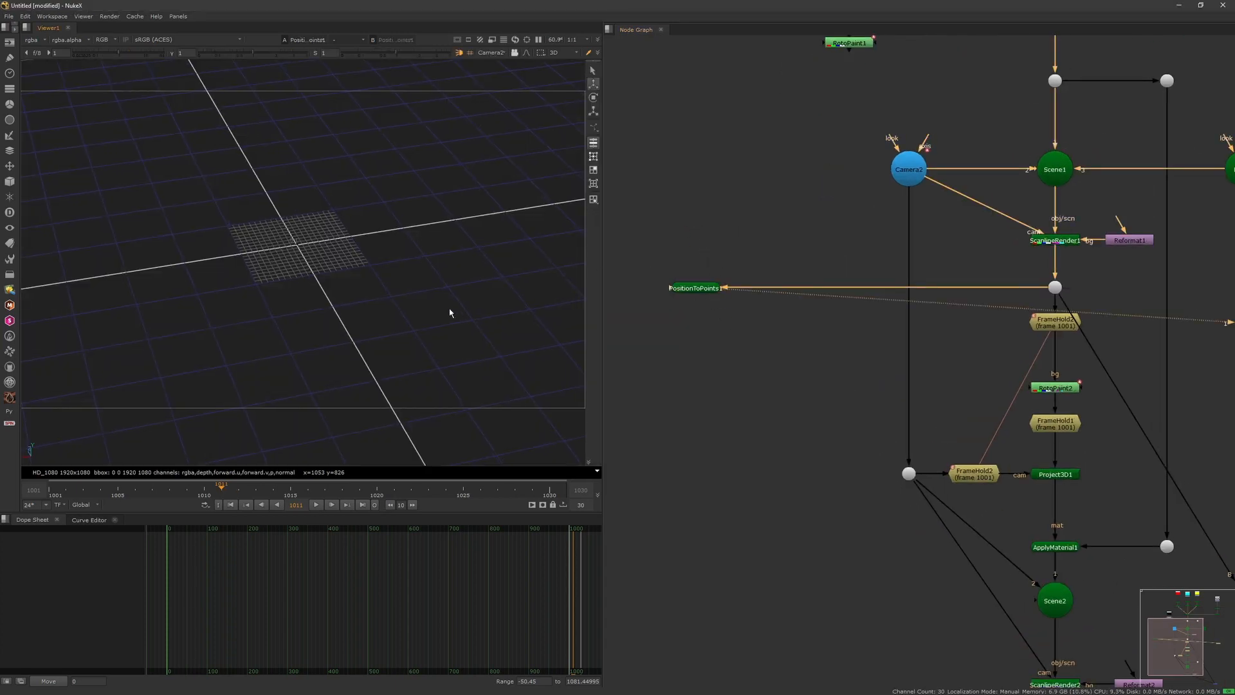
scroll(450, 312, down, 4)
scroll(464, 320, up, 6)
Step: Set the PositionToPoints node's surface point to p and its surface normal to normal, closing its properties
click(694, 293)
double_click(695, 293)
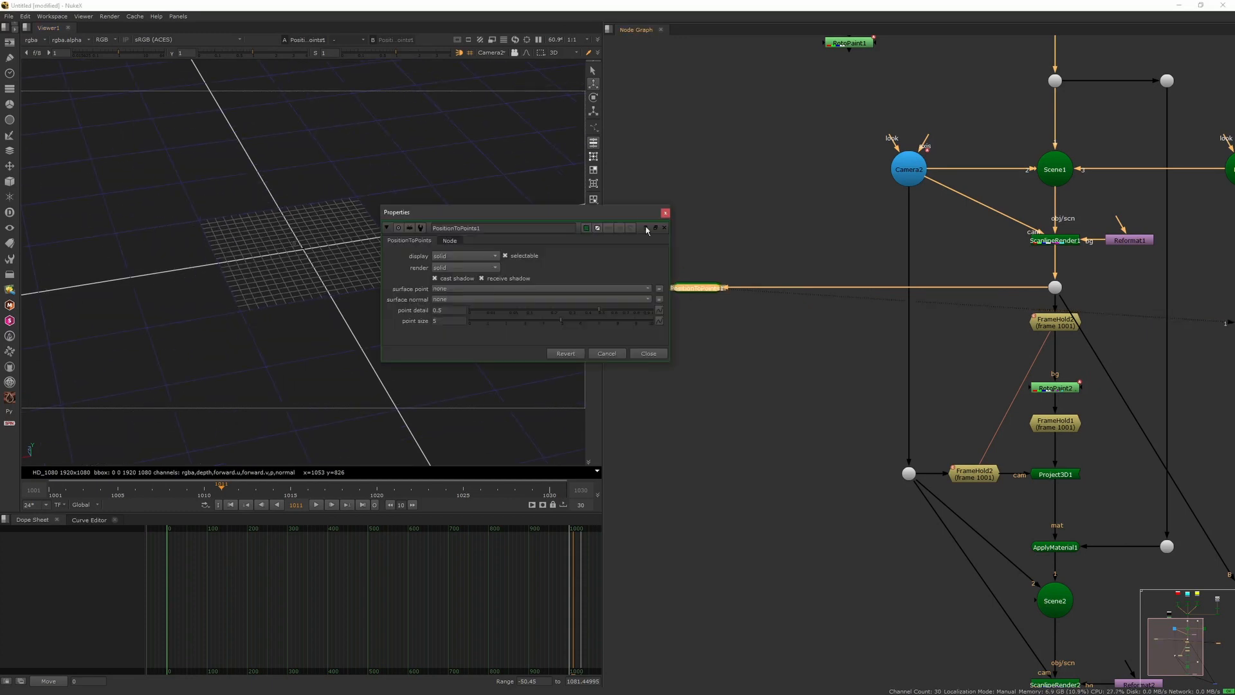
drag(621, 209, 877, 100)
scroll(505, 271, down, 2)
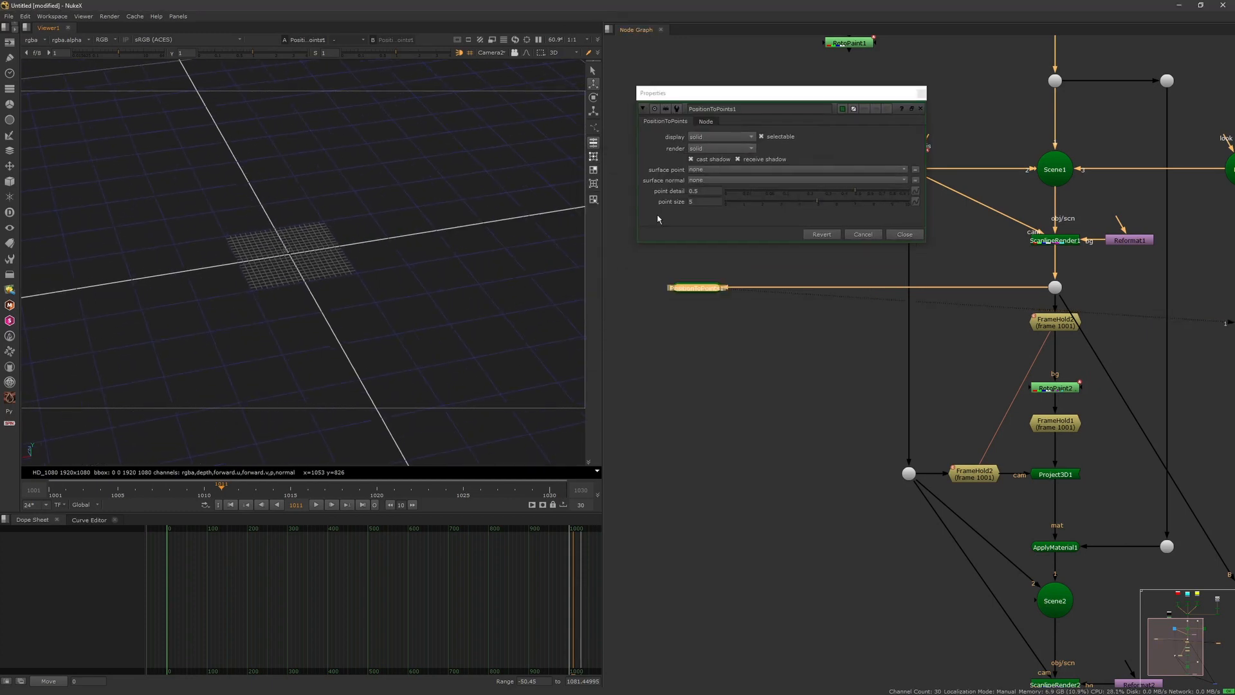
click(771, 169)
click(733, 370)
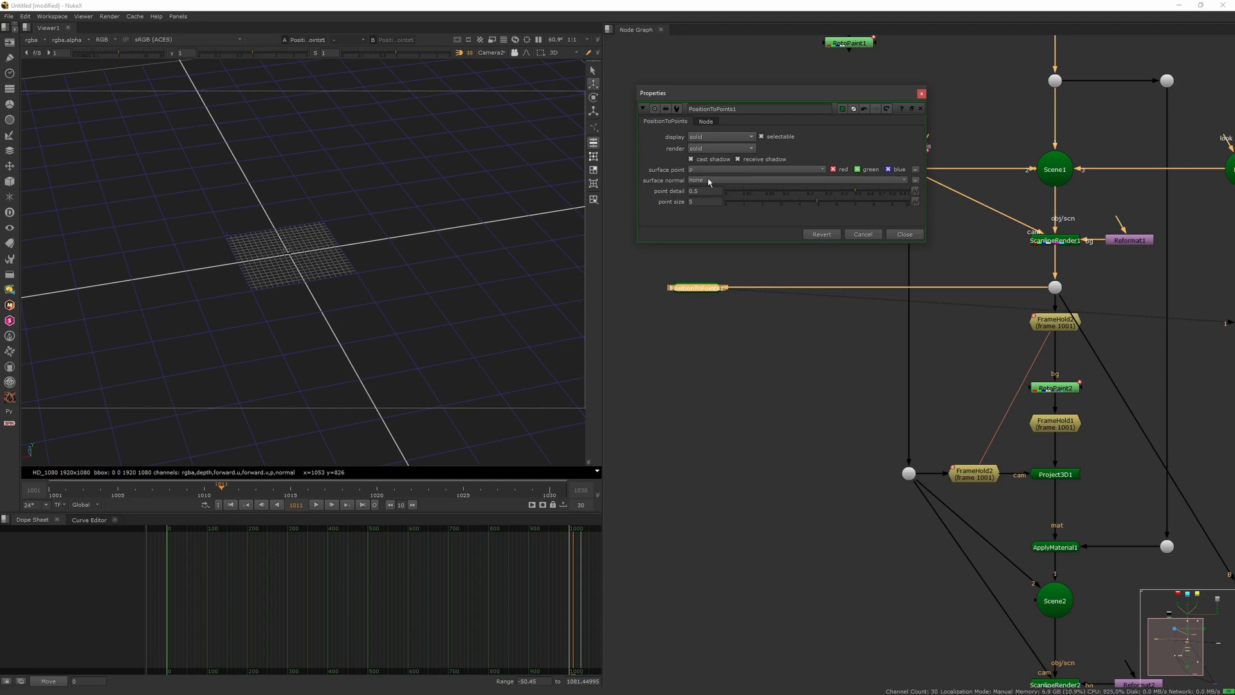
click(719, 180)
click(726, 372)
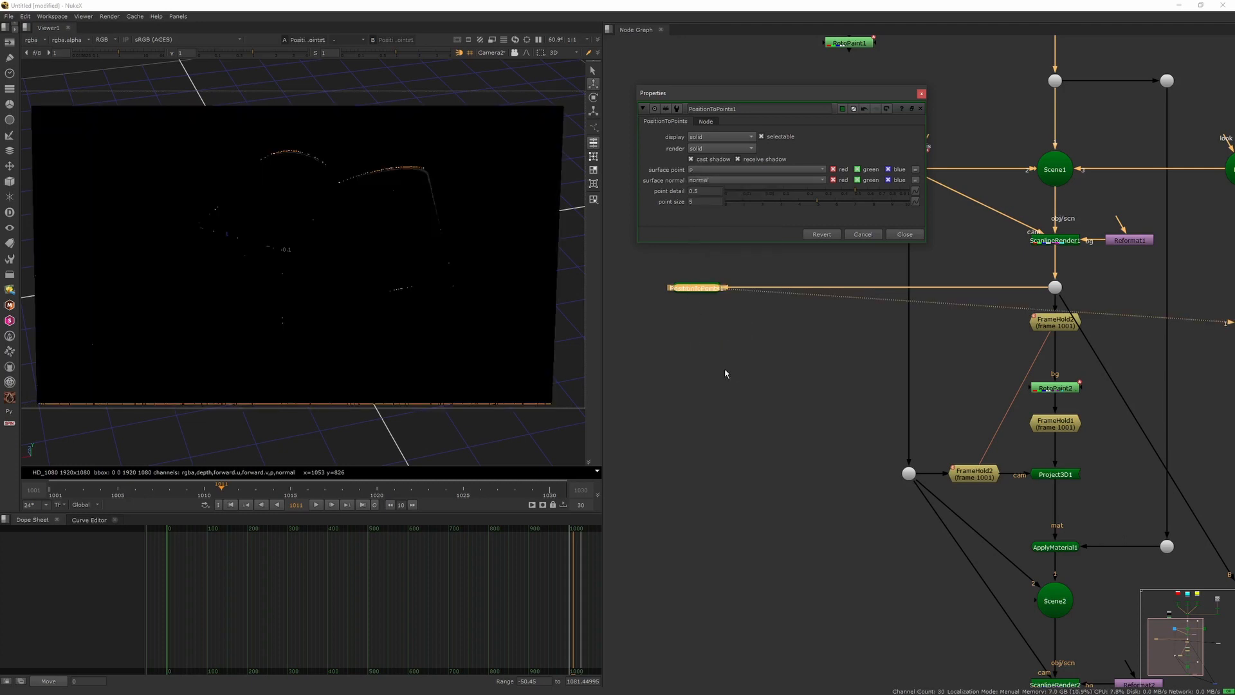
click(915, 237)
Step: Examine the generated point cloud from a wider view in the 3D scene
click(663, 280)
scroll(487, 309, down, 3)
scroll(486, 309, down, 2)
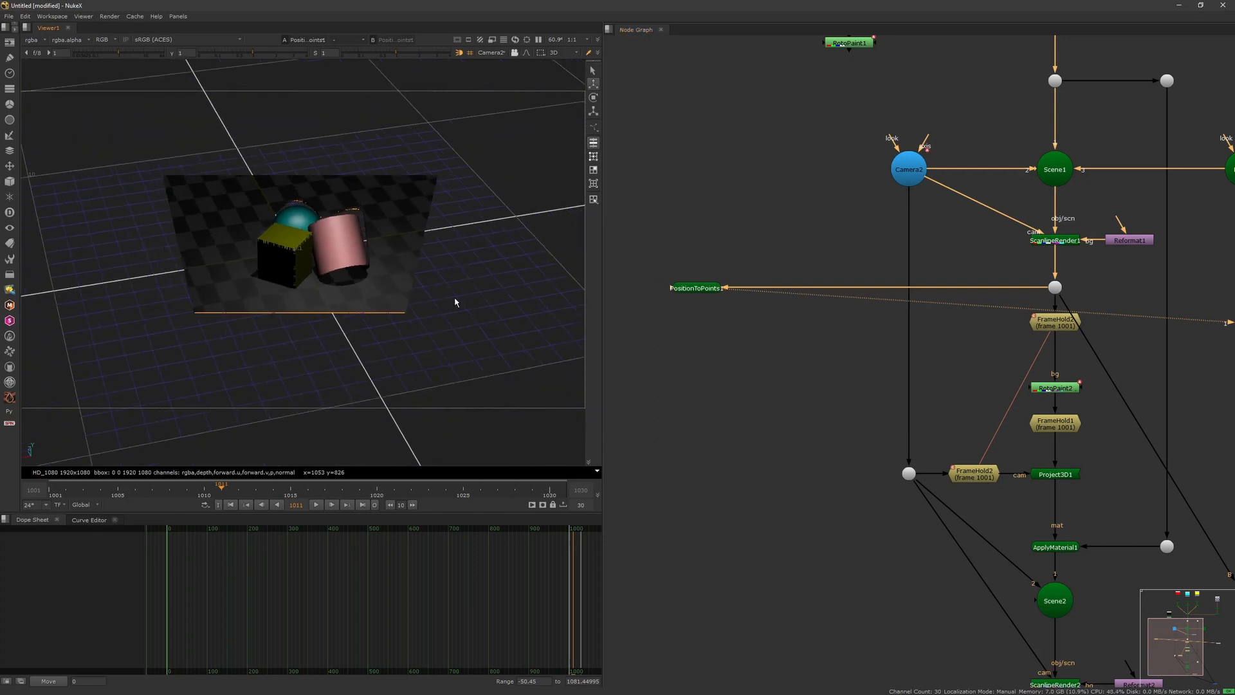
Step: Examine the point cloud of the cube, sphere, cylinder and checkered floor from several angles in the 3D view
ctrl+drag(454, 300, 354, 314)
scroll(395, 324, up, 3)
scroll(390, 328, down, 2)
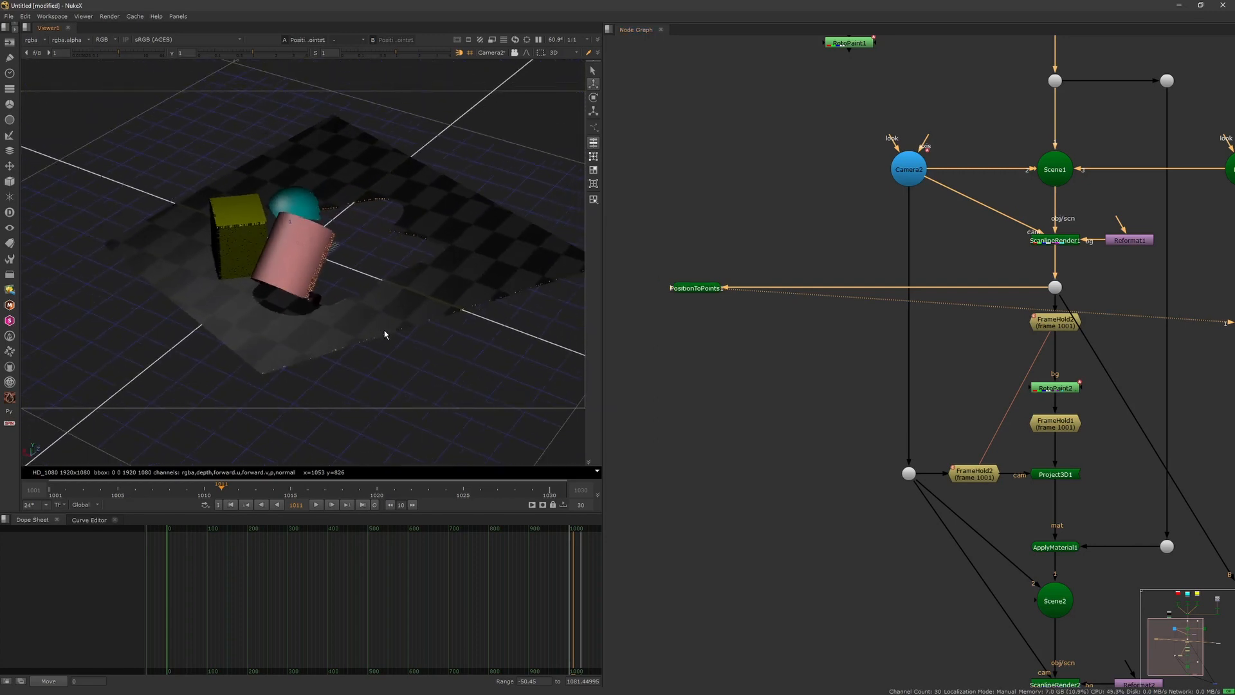
ctrl+drag(489, 358, 570, 284)
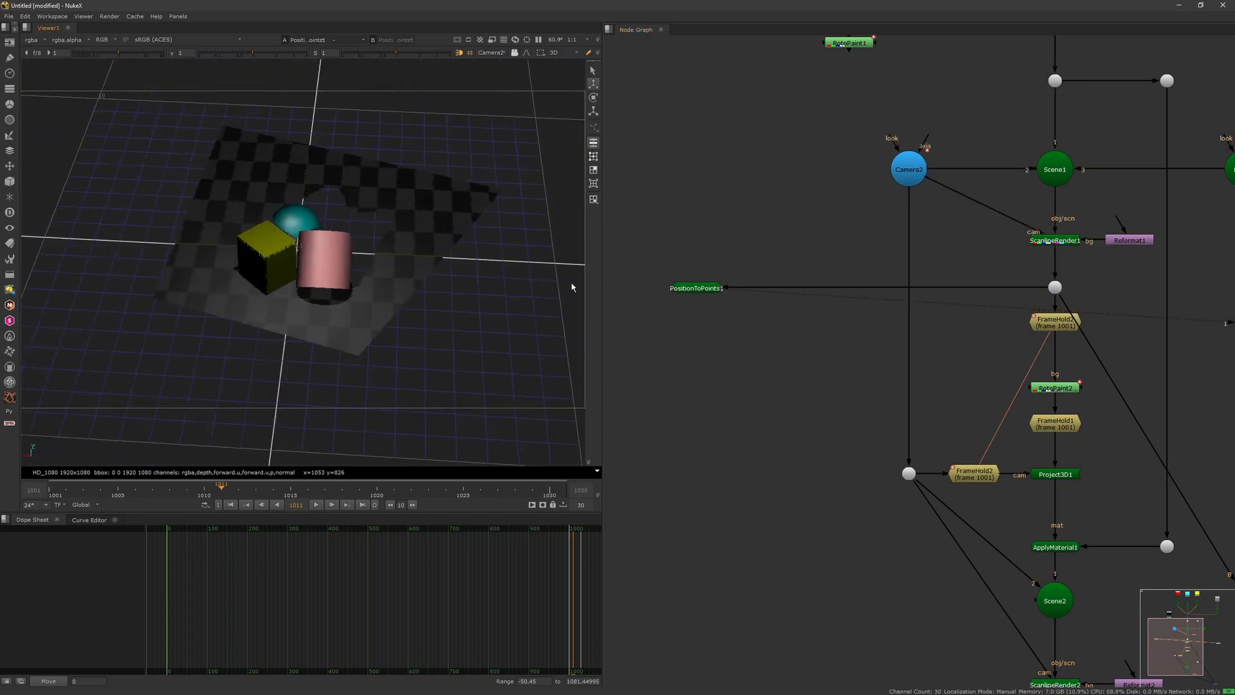
scroll(801, 270, down, 2)
scroll(470, 307, up, 3)
ctrl+drag(470, 307, 383, 285)
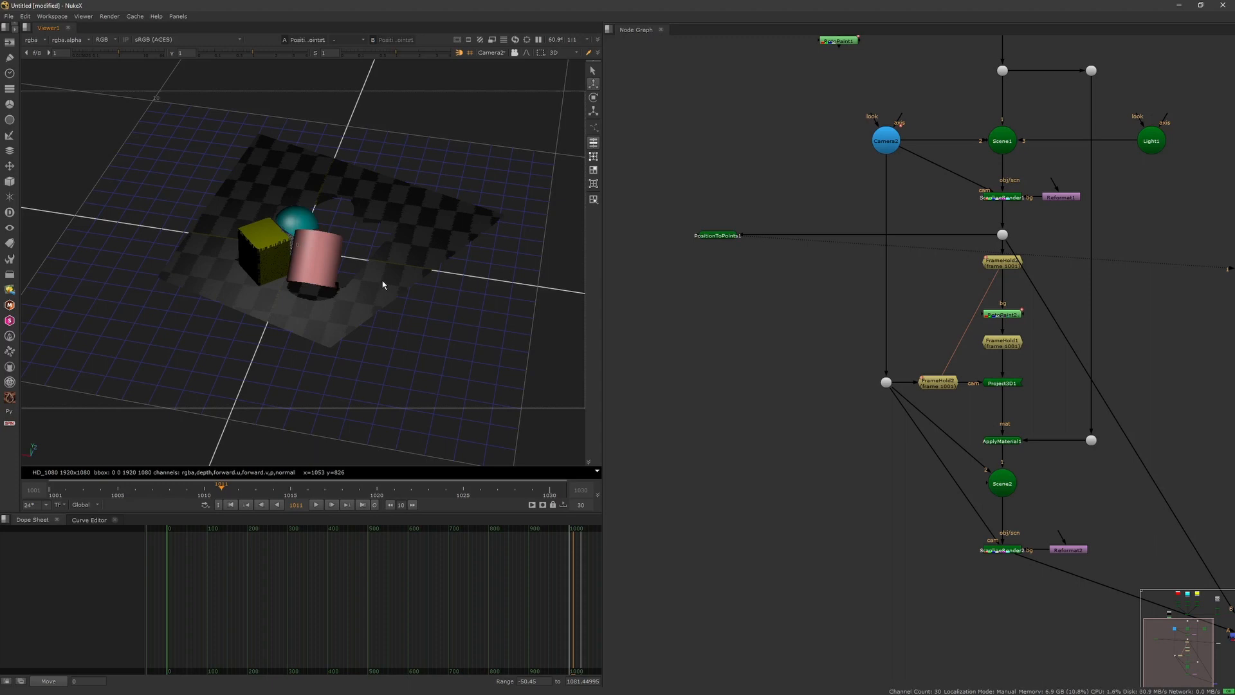
Step: Add a Shuffle node fed by the dot below ScanlineRender1 and display its output in the viewer
key(Tab)
text(shuffle)
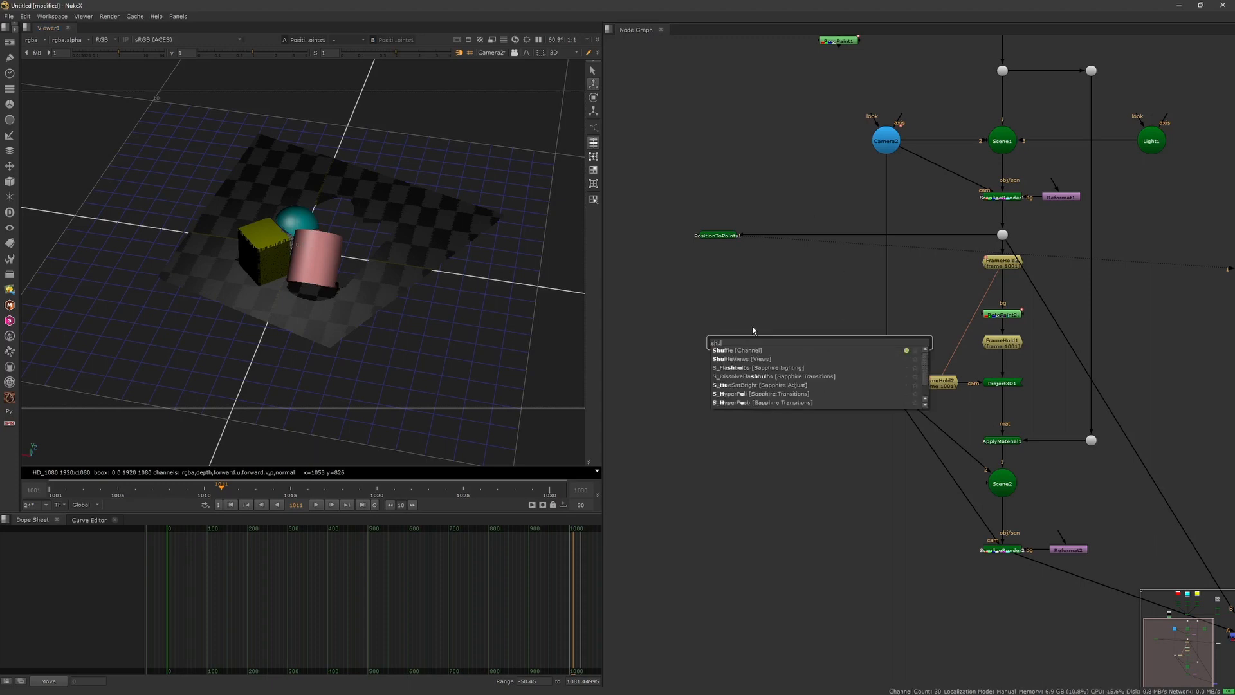
key(Return)
click(784, 283)
mouse_move(811, 333)
mouse_down()
mouse_move(993, 254)
mouse_move(840, 335)
mouse_move(1001, 235)
mouse_move(826, 342)
mouse_up()
key(1)
Step: Set the Shuffle node's input layer to p, routed to the rgba output
double_click(826, 342)
click(571, 351)
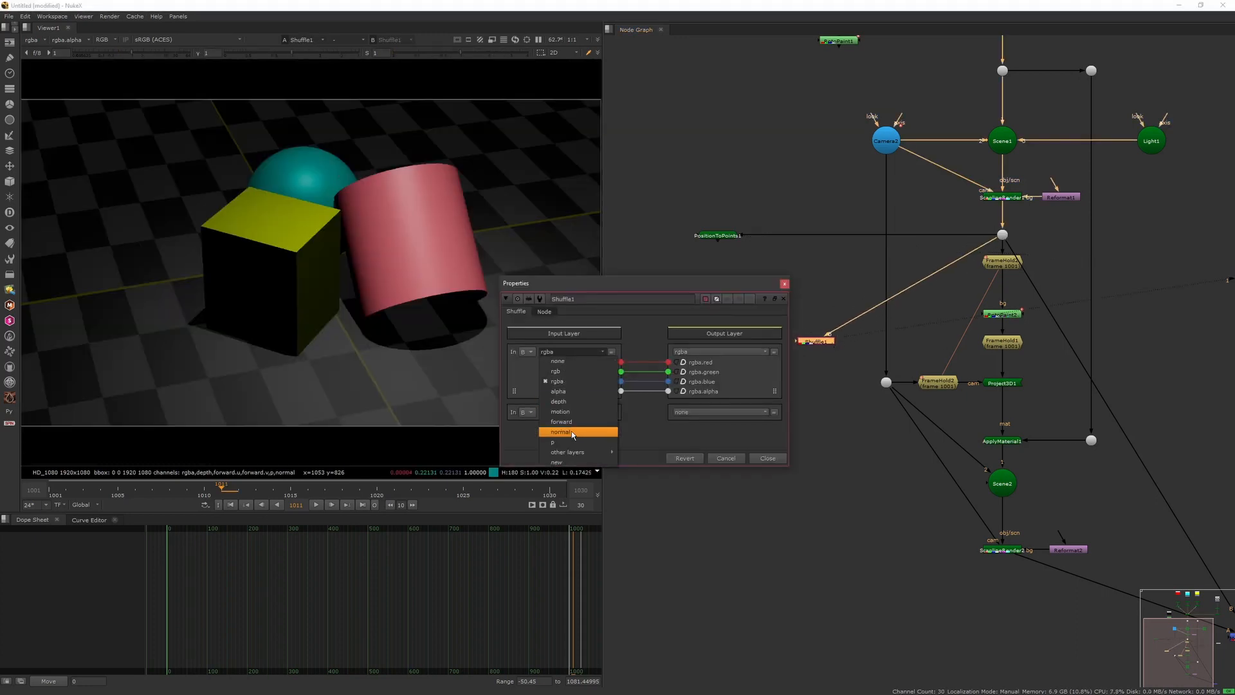
click(569, 442)
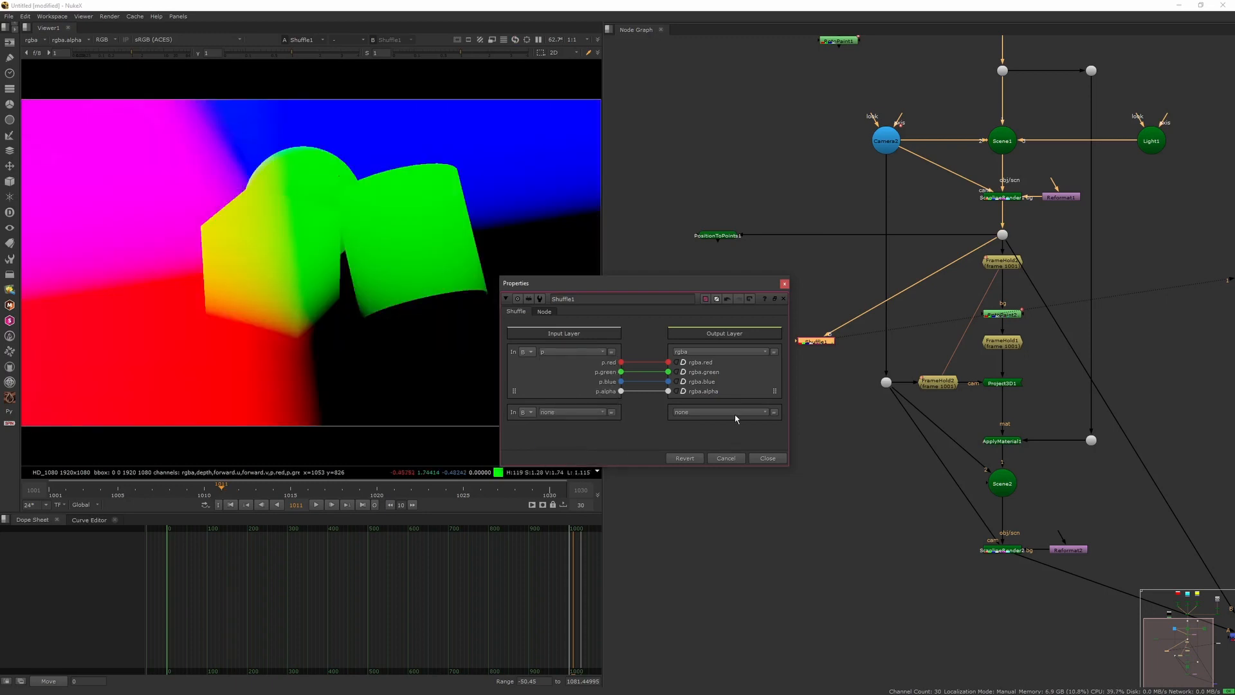
click(784, 284)
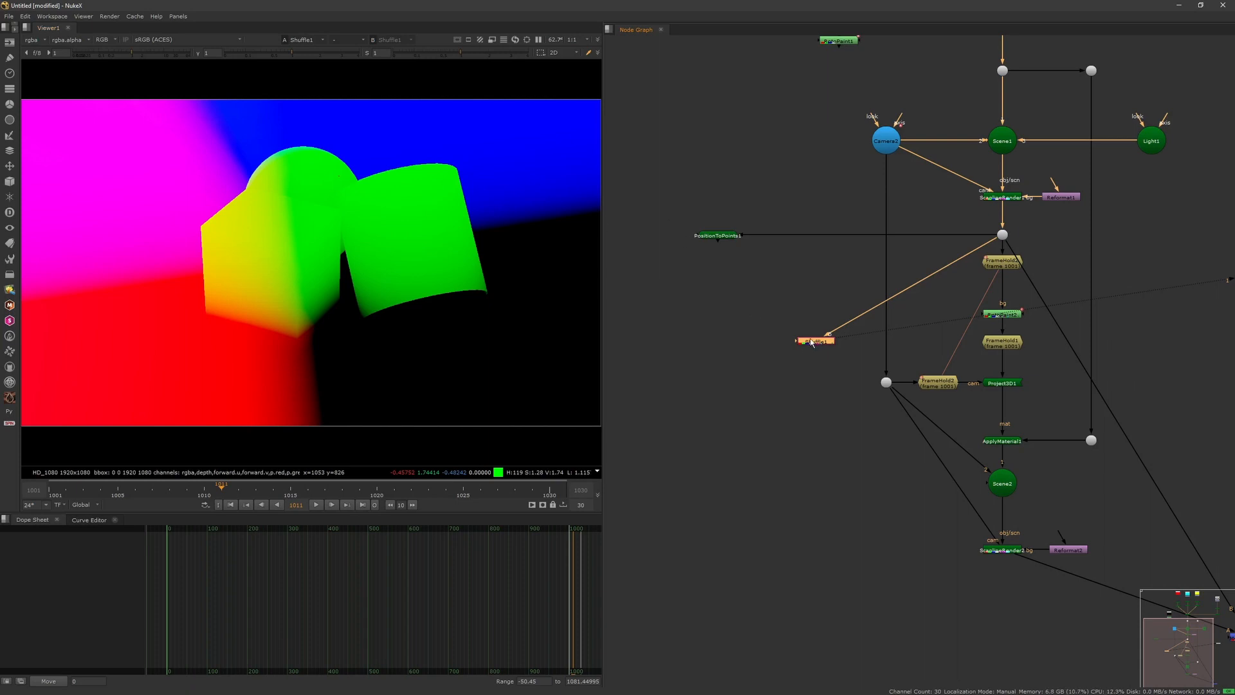
Step: Display PositionToPoints1 in the viewer and inspect its point cloud from an elevated side angle
mouse_move(815, 341)
mouse_down()
mouse_move(813, 289)
mouse_move(984, 235)
mouse_move(998, 238)
mouse_move(998, 280)
mouse_up()
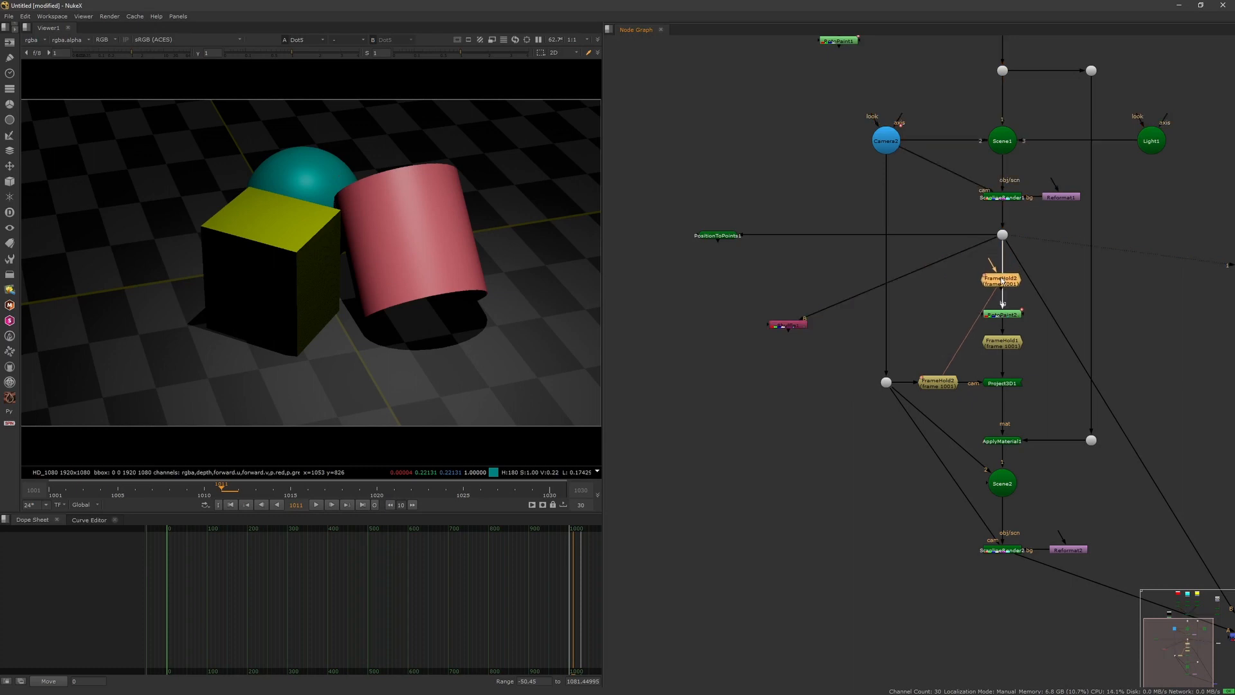
click(717, 235)
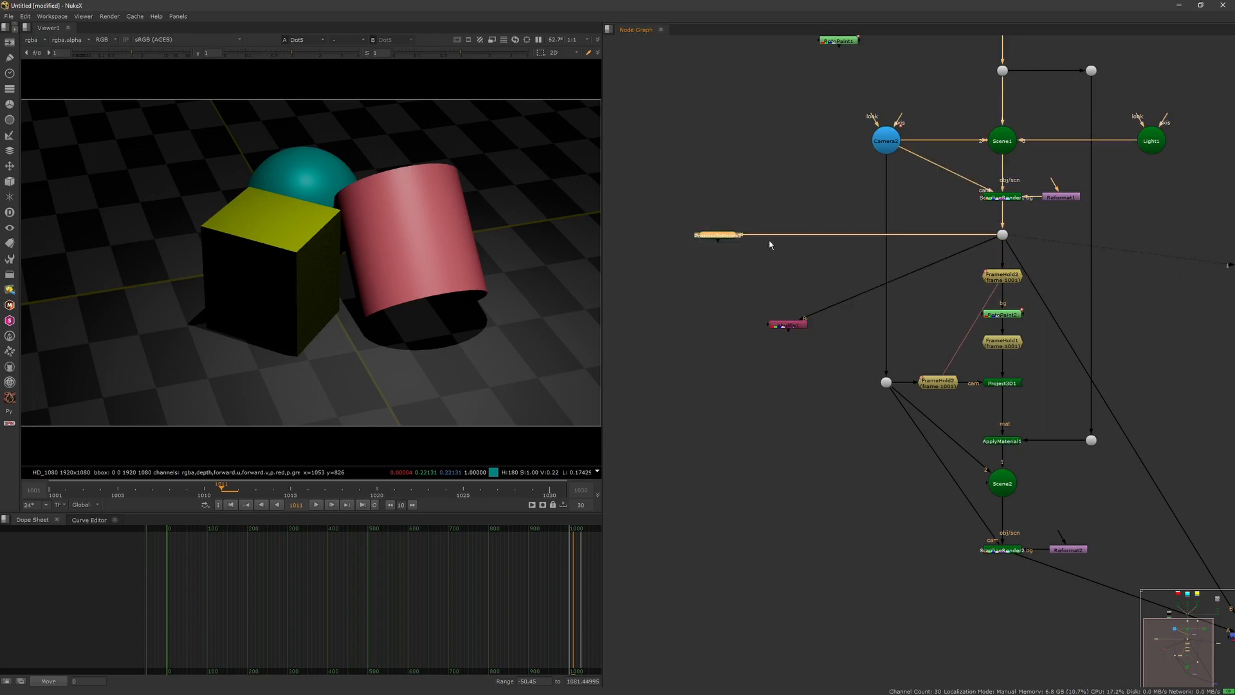
key(1)
click(688, 310)
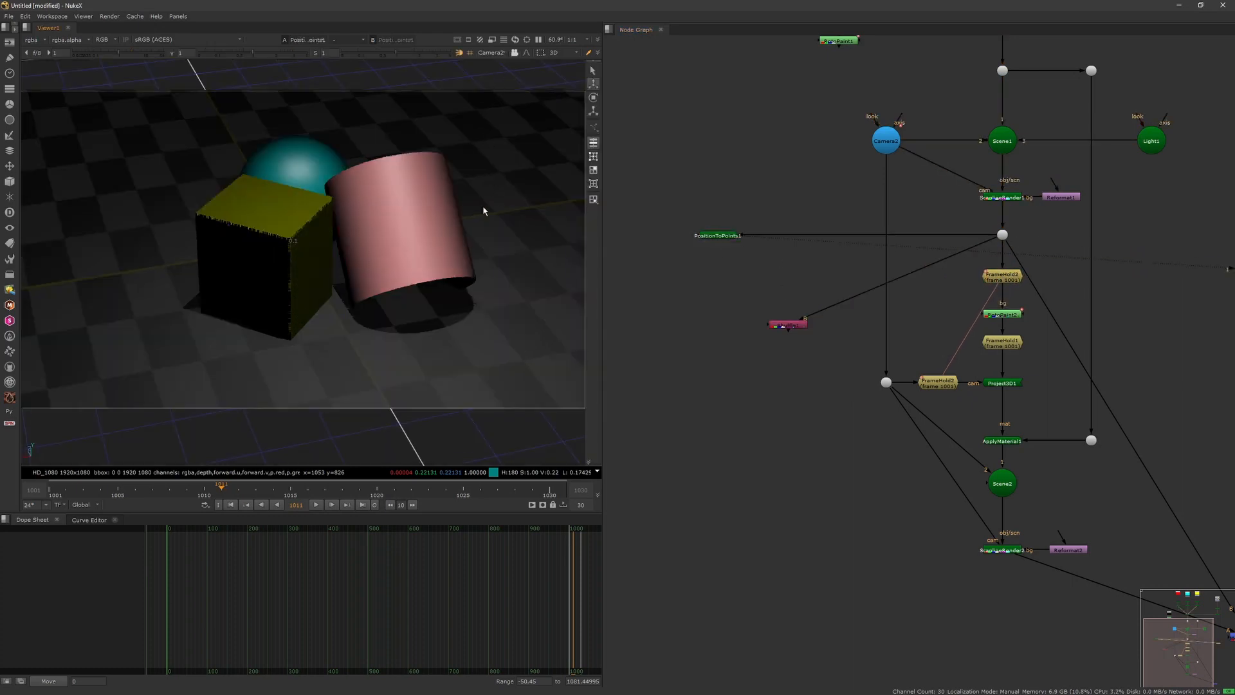
scroll(355, 269, down, 8)
ctrl+drag(361, 306, 408, 276)
click(725, 236)
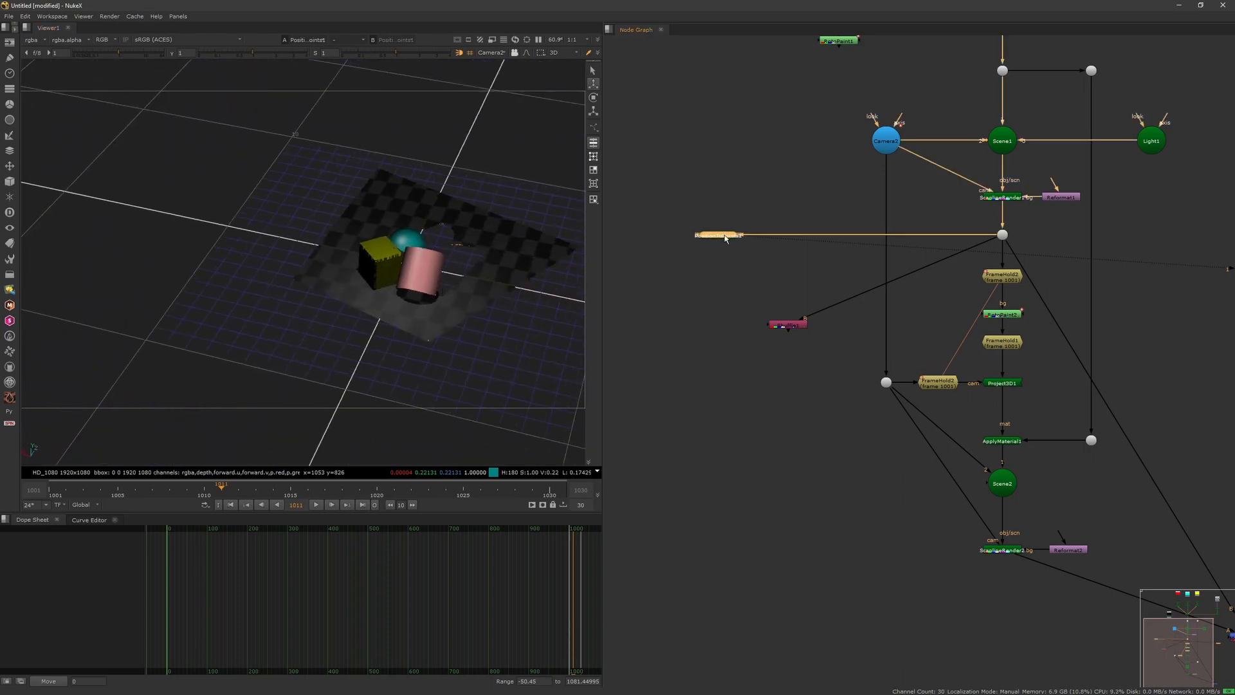
key(f)
ctrl+drag(435, 315, 411, 350)
scroll(298, 321, up, 4)
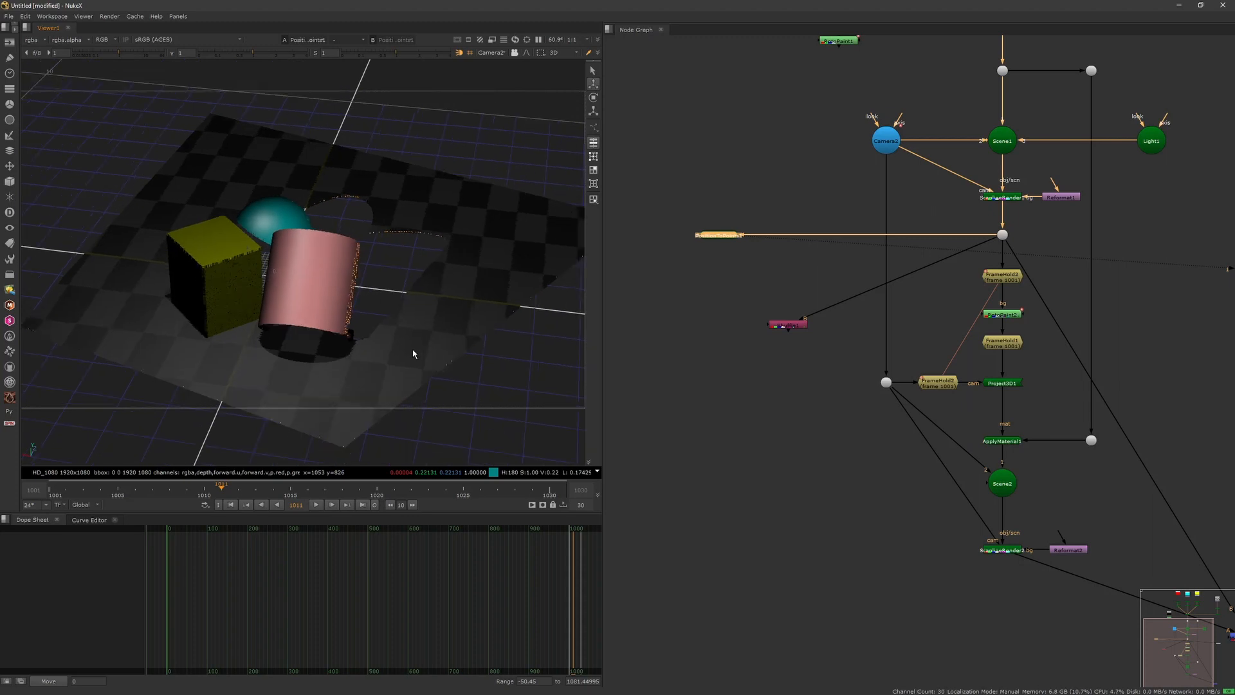
Step: Review the Shuffle node's layer routing and ScanlineRender1's Shader settings for surface point and surface normal
drag(785, 325, 791, 320)
double_click(798, 322)
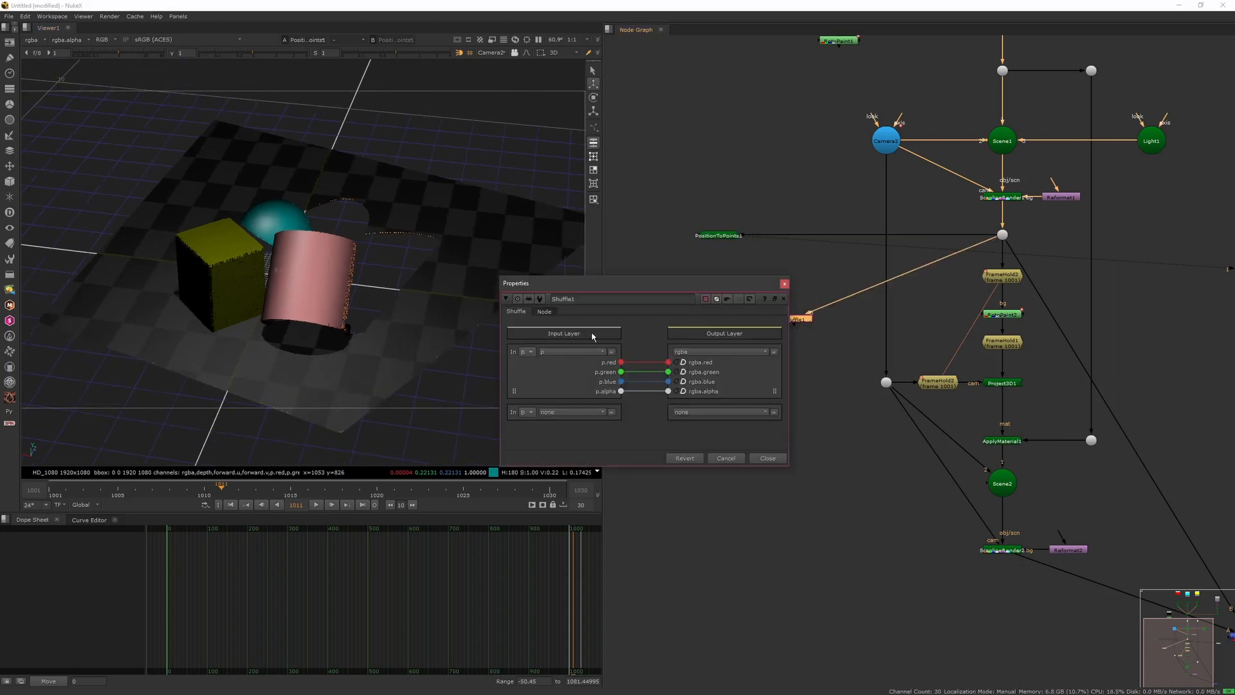
click(784, 284)
double_click(991, 198)
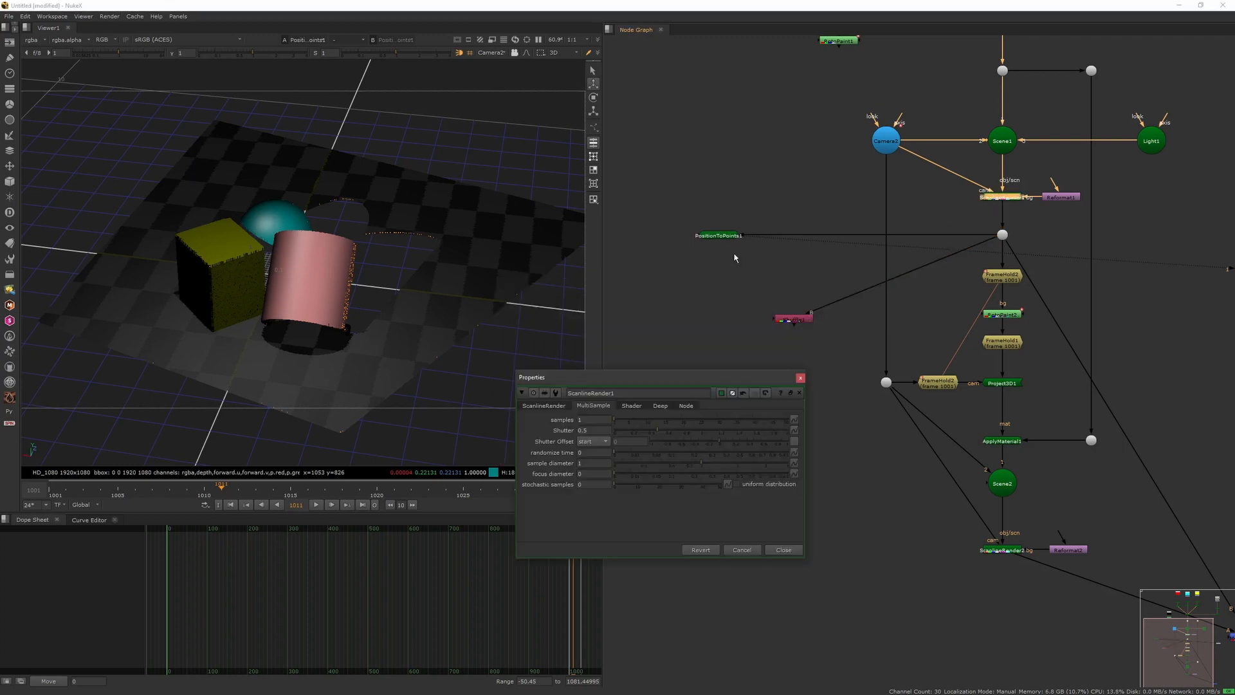
click(625, 406)
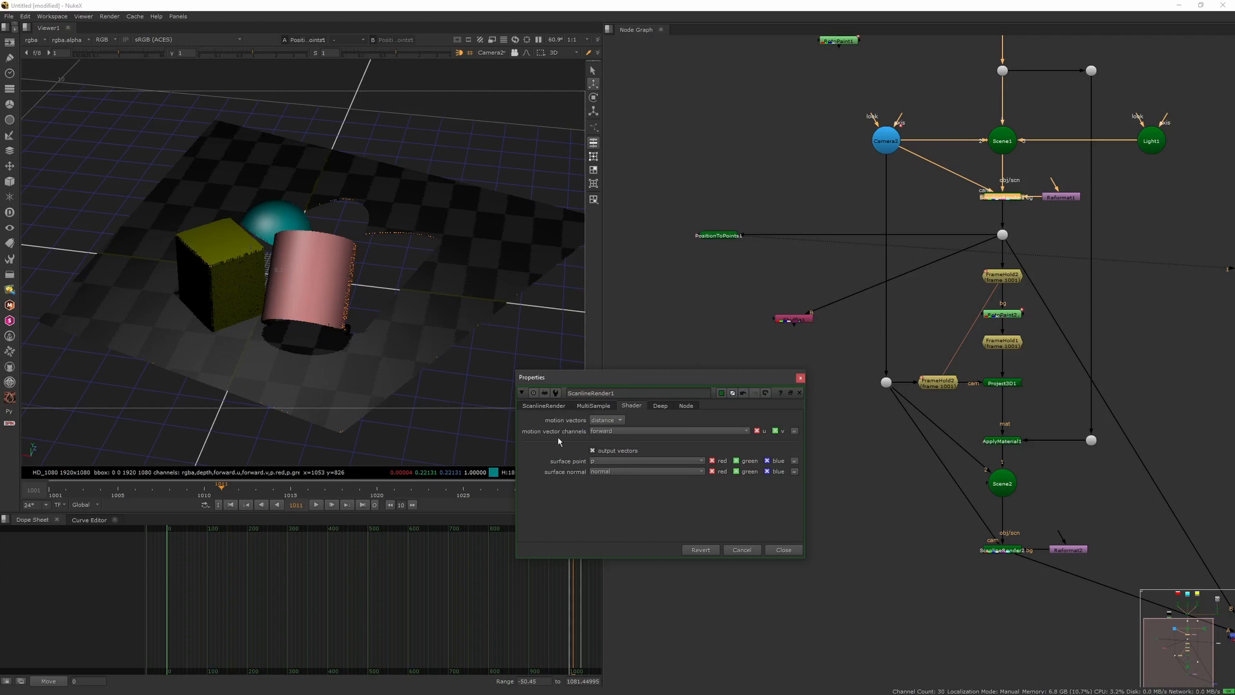
click(800, 381)
click(724, 301)
Step: Add a Card geometry node below PositionToPoints1 in the node graph
scroll(397, 325, down, 5)
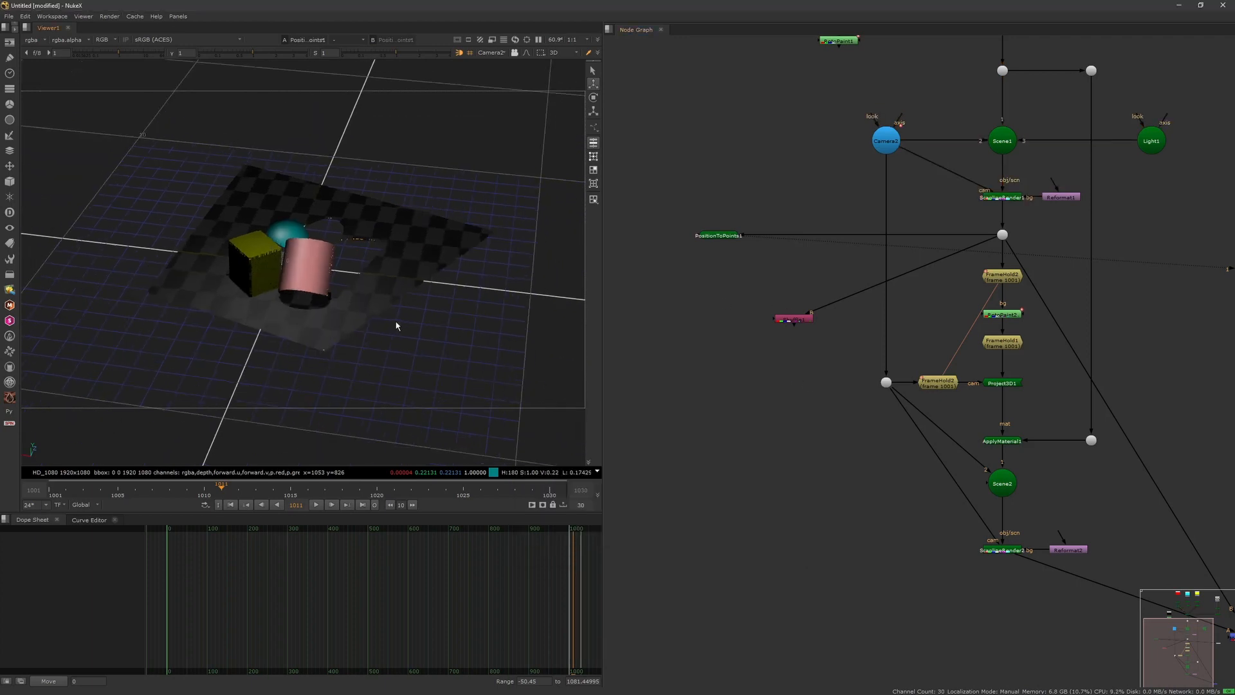
ctrl+drag(397, 324, 495, 363)
scroll(398, 304, up, 5)
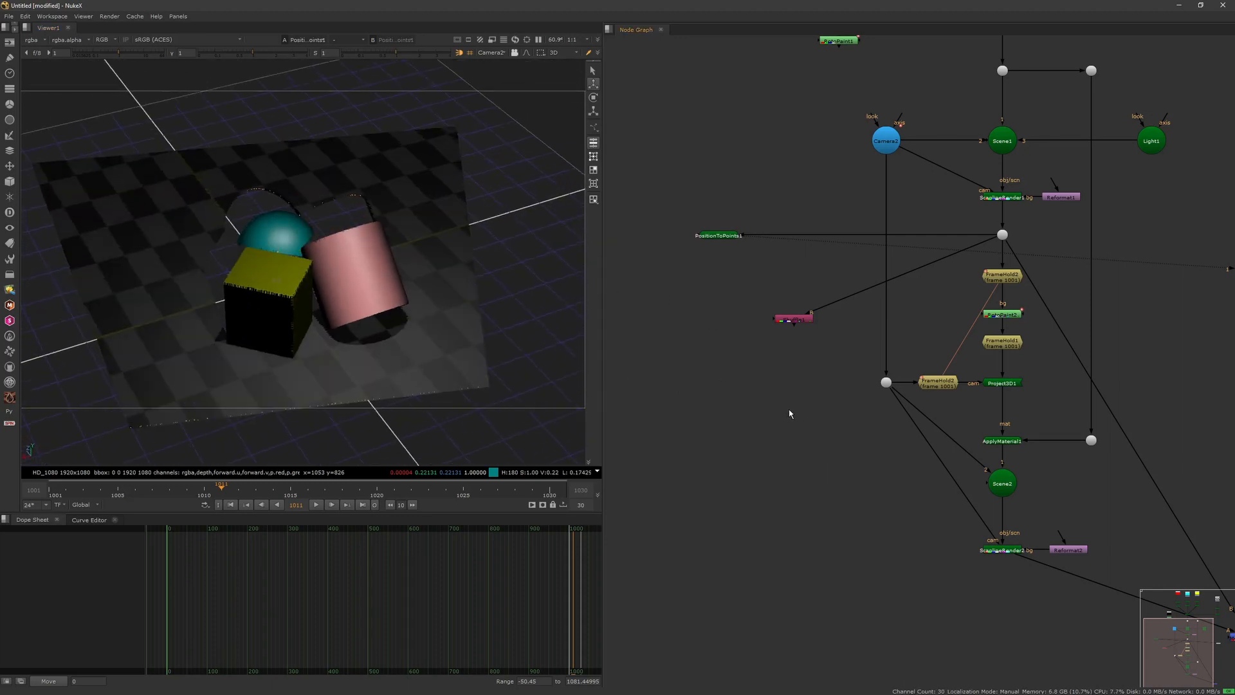
middle_drag(801, 392, 862, 476)
key(Tab)
text(card)
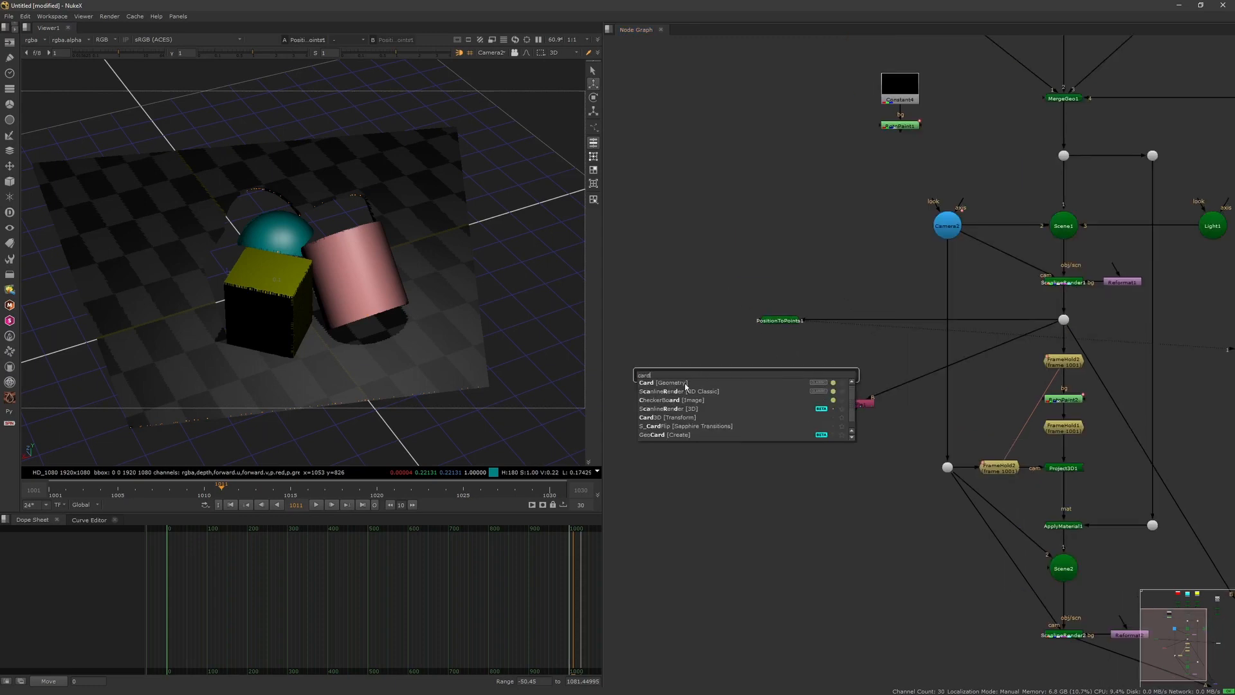
click(684, 384)
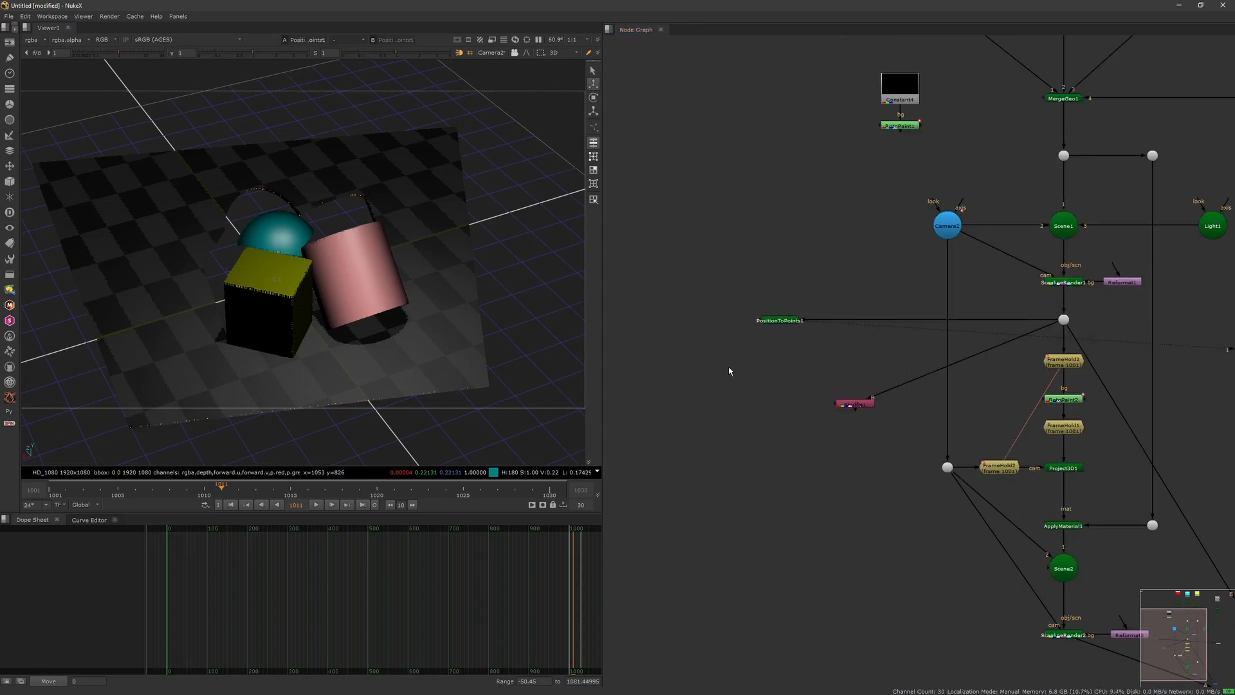
click(787, 331)
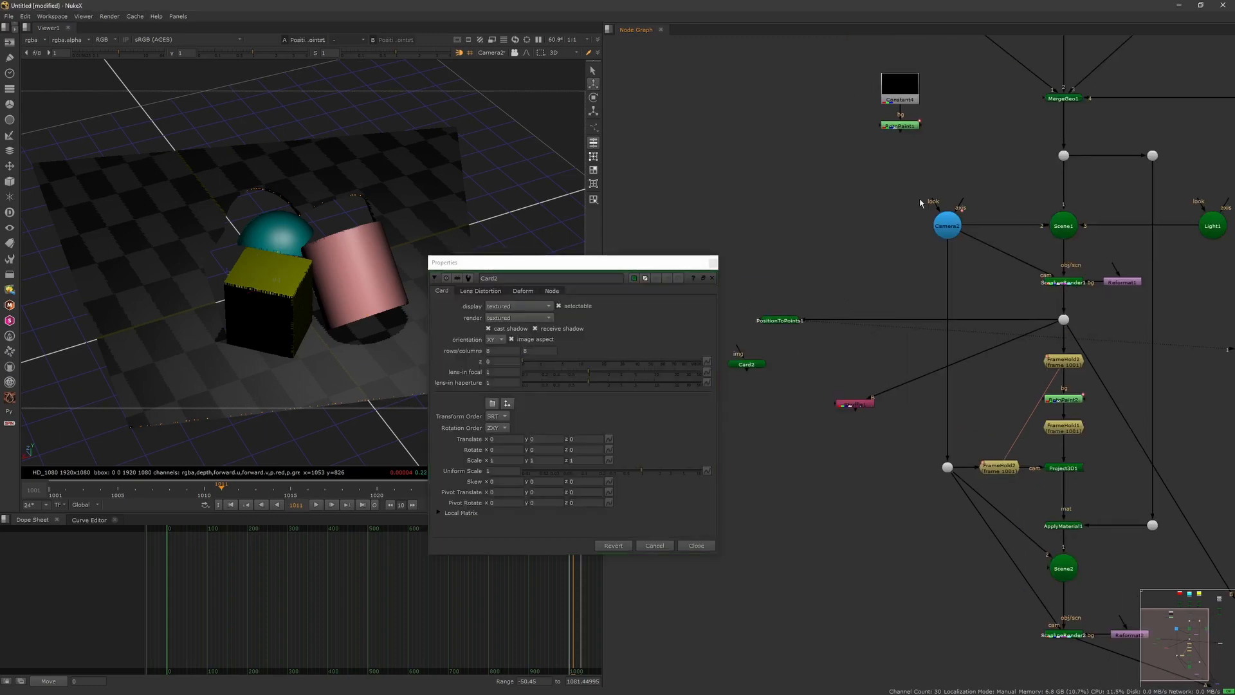
click(1063, 289)
click(723, 254)
drag(711, 262, 713, 261)
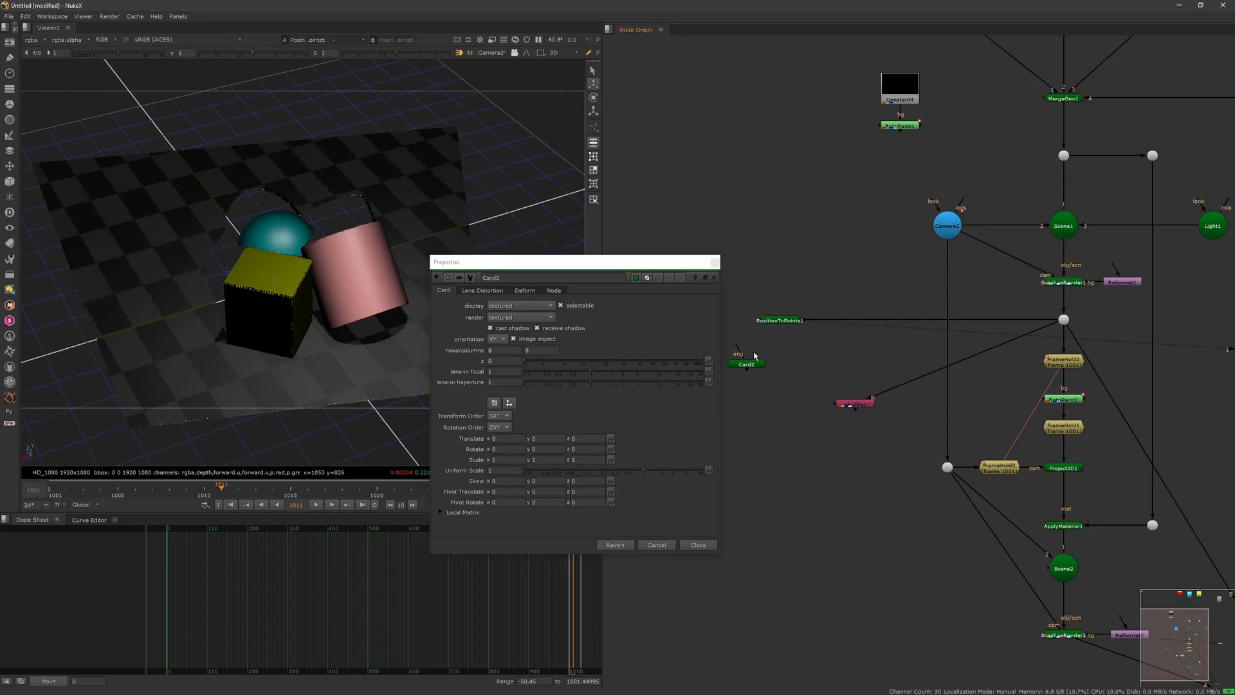
click(714, 261)
Step: Add a Scene node combining PositionToPoints1 with the new Card and display it in the viewer
key(Tab)
text(sce)
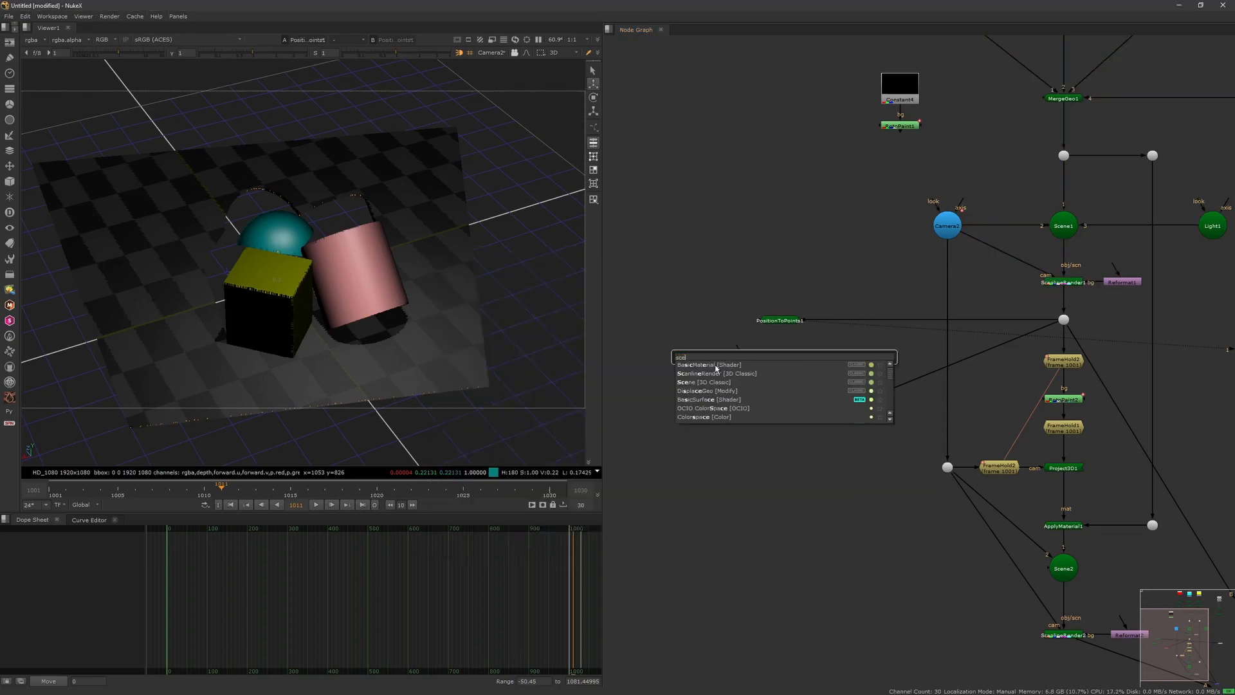
click(712, 382)
click(756, 295)
drag(783, 356, 786, 372)
mouse_move(751, 367)
mouse_down()
mouse_move(741, 367)
mouse_move(775, 368)
mouse_move(730, 363)
mouse_up()
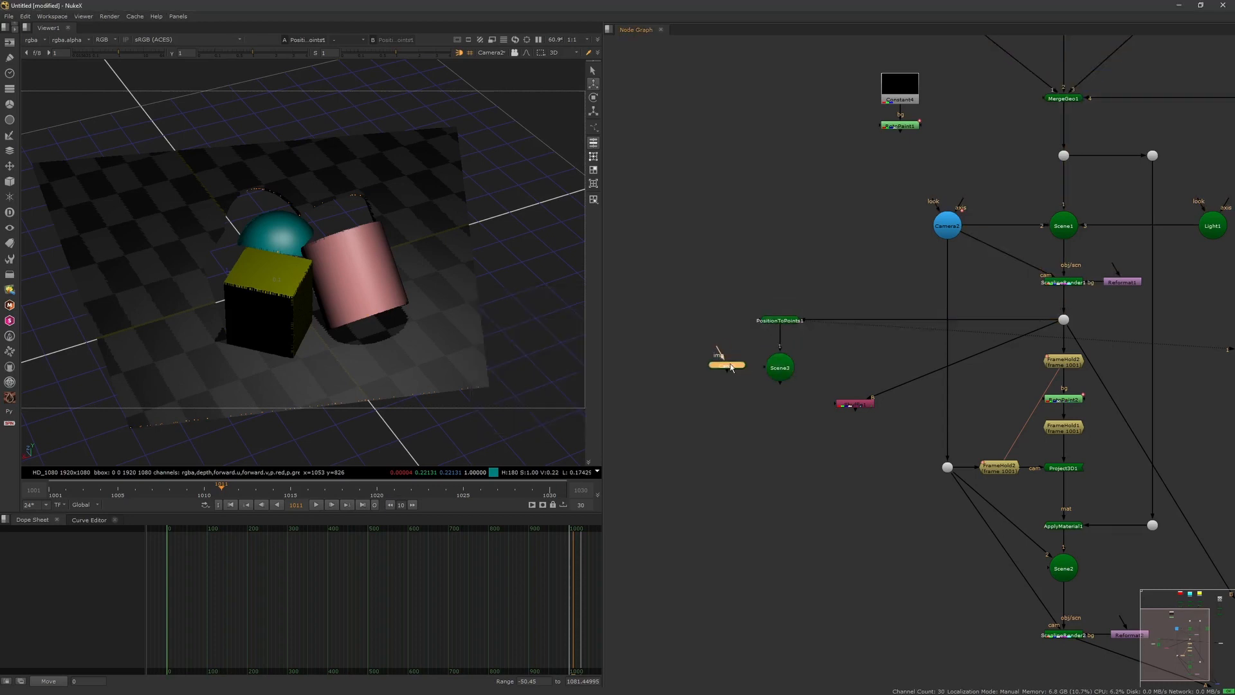
click(783, 368)
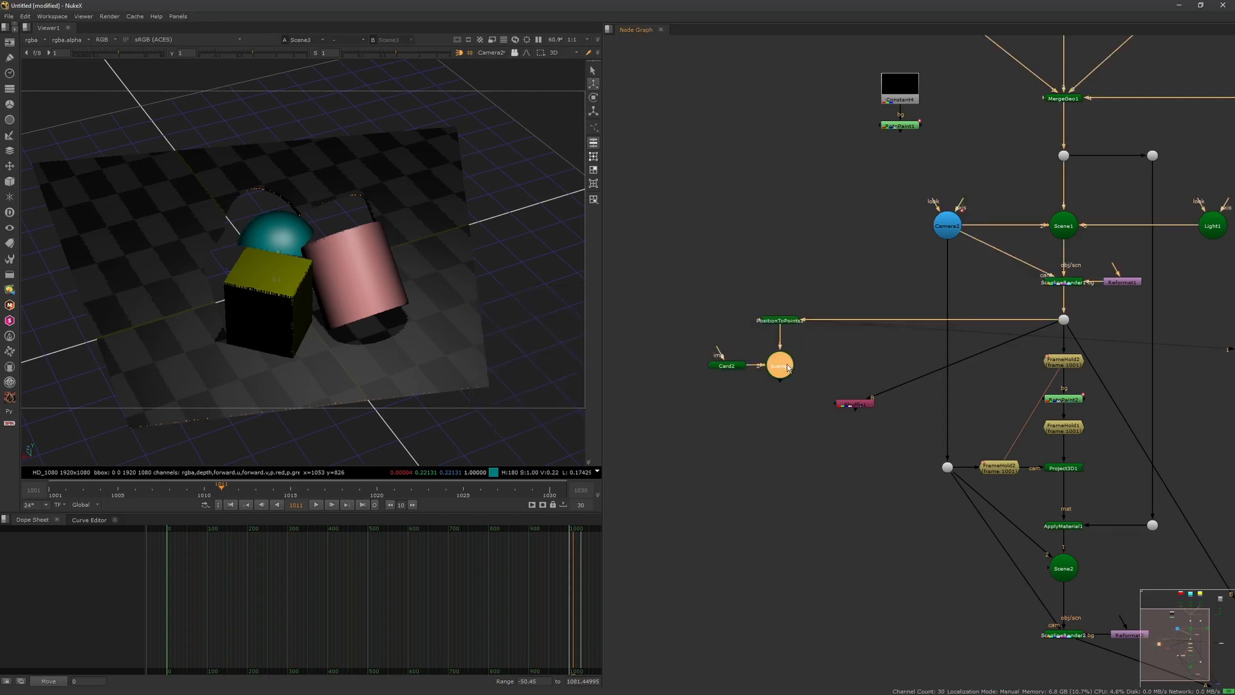
key(1)
Step: Set the Card's uniform scale to 10
double_click(739, 366)
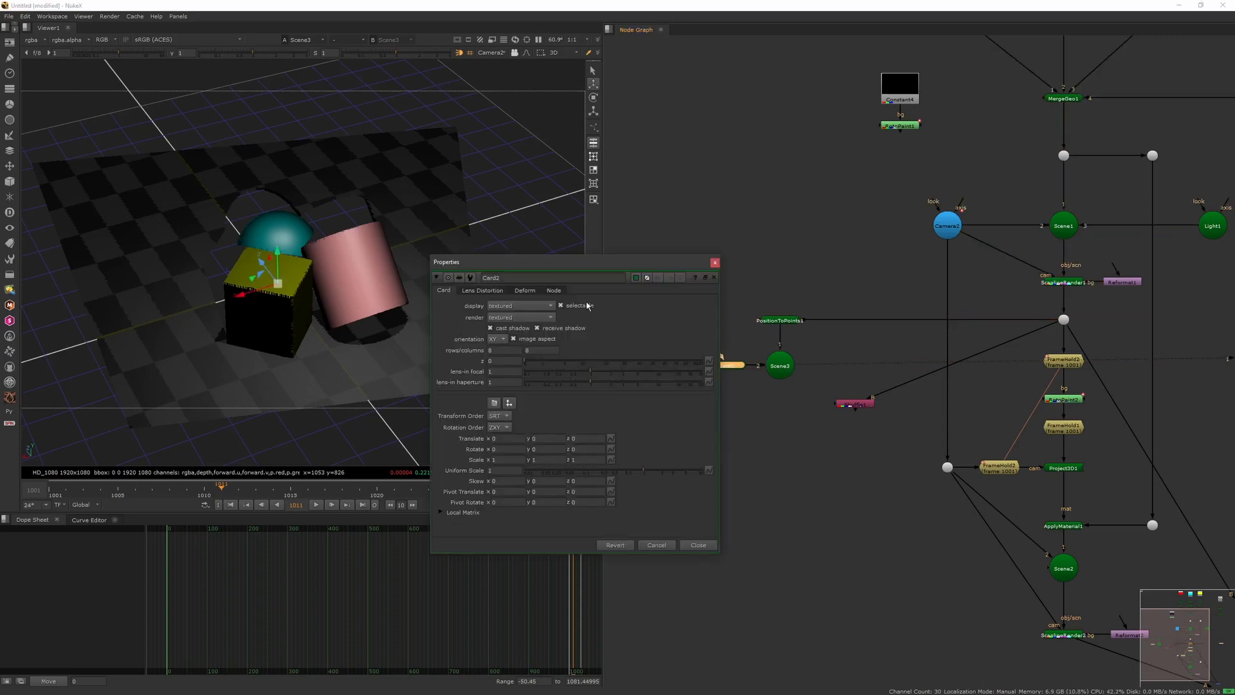
click(497, 449)
text(0)
key(Return)
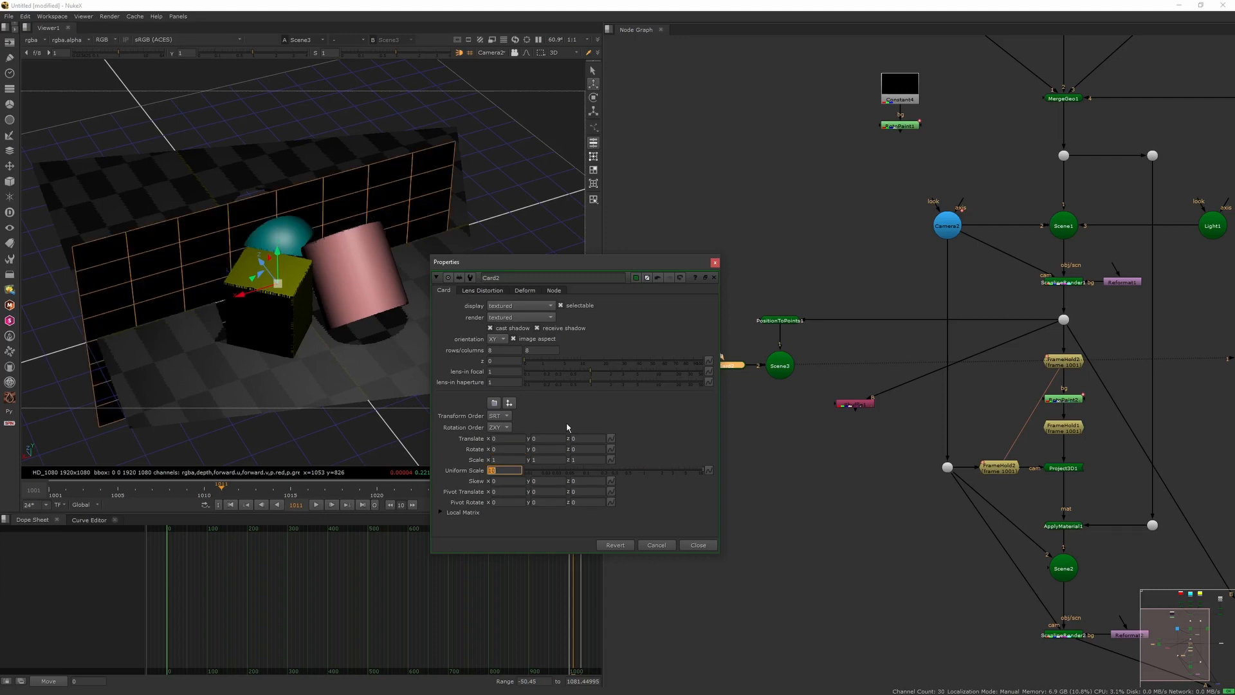
click(716, 263)
Step: Shift the card within the point cloud to about X -1.03 and Z 0.1
ctrl+drag(428, 303, 665, 294)
drag(730, 368, 727, 366)
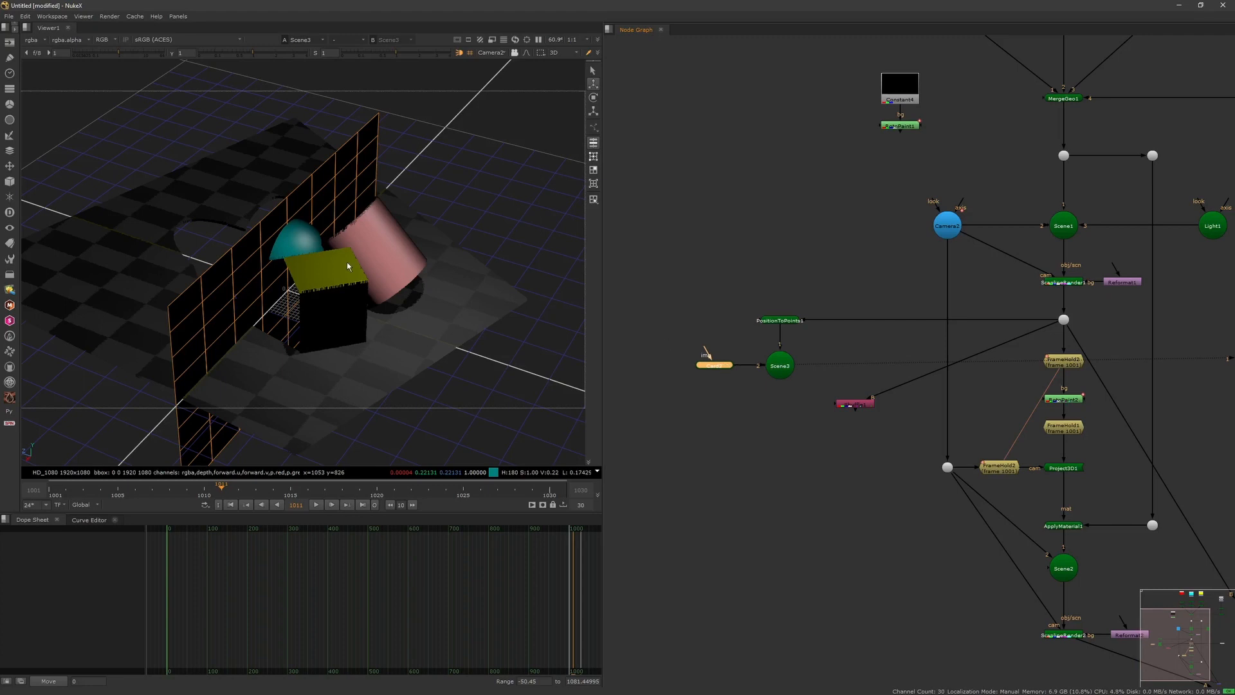
key(Return)
drag(458, 263, 598, 236)
drag(261, 294, 341, 276)
scroll(309, 283, down, 4)
scroll(341, 276, up, 4)
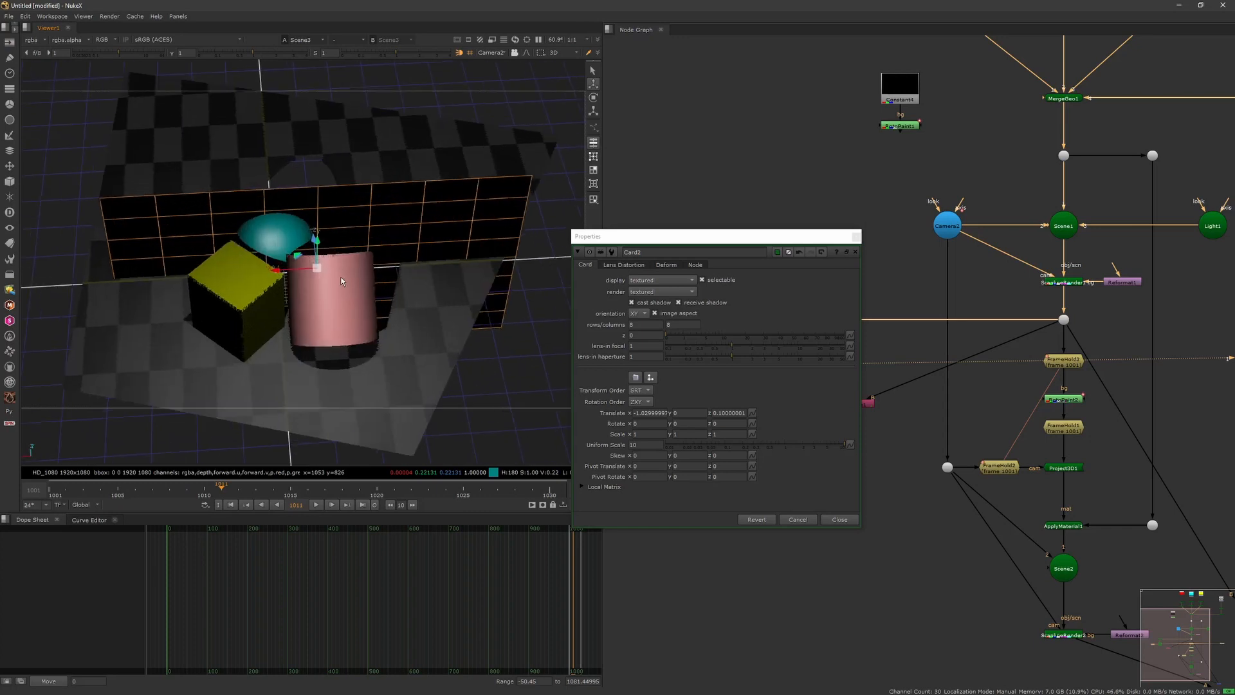
Step: Reposition the card between the objects at about Y 0.82 and Z -0.73
middle_drag(341, 276, 300, 290)
ctrl+drag(301, 289, 350, 257)
scroll(344, 261, down, 4)
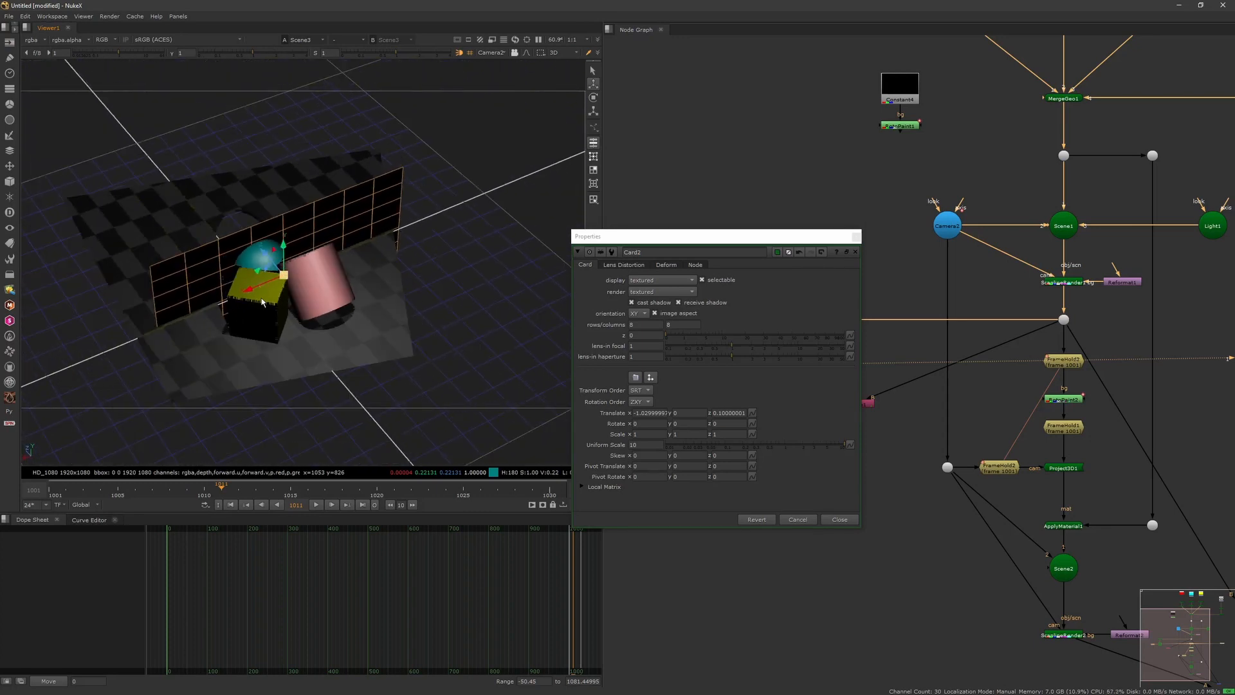
mouse_move(262, 303)
ctrl+mouse_down()
mouse_move(368, 267)
mouse_move(364, 220)
mouse_move(315, 315)
mouse_move(249, 304)
ctrl+mouse_up()
scroll(328, 253, up, 4)
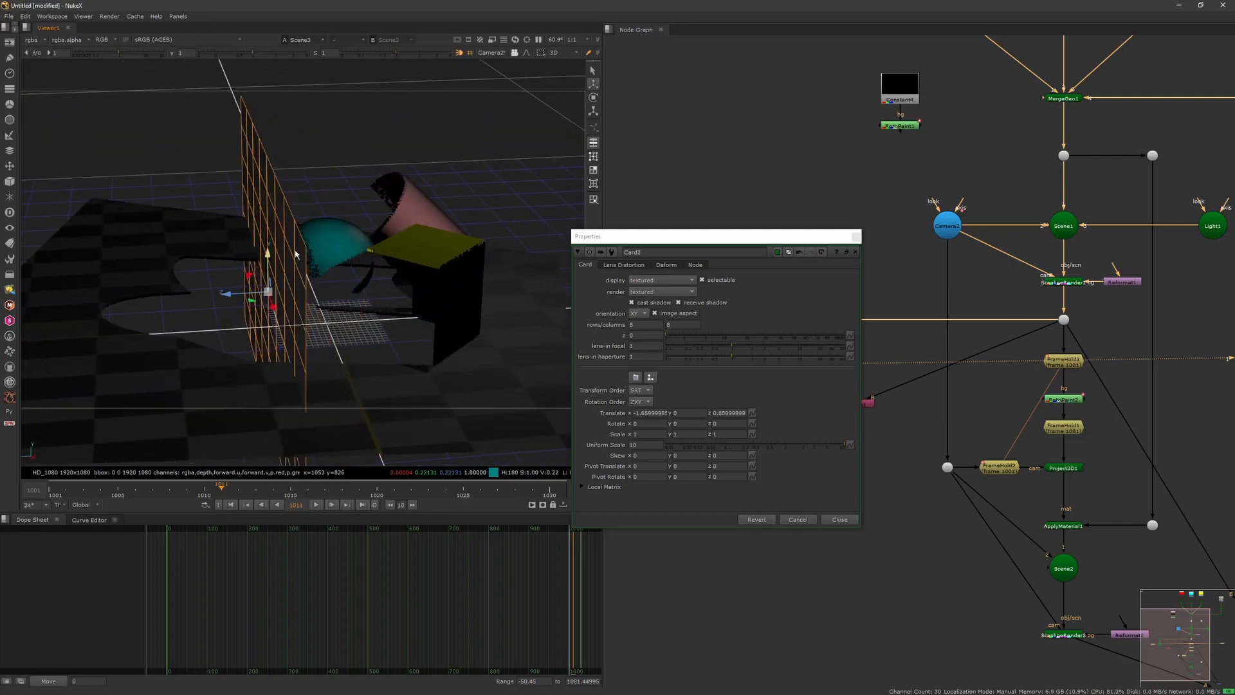
ctrl+drag(297, 239, 296, 190)
ctrl+drag(318, 268, 413, 276)
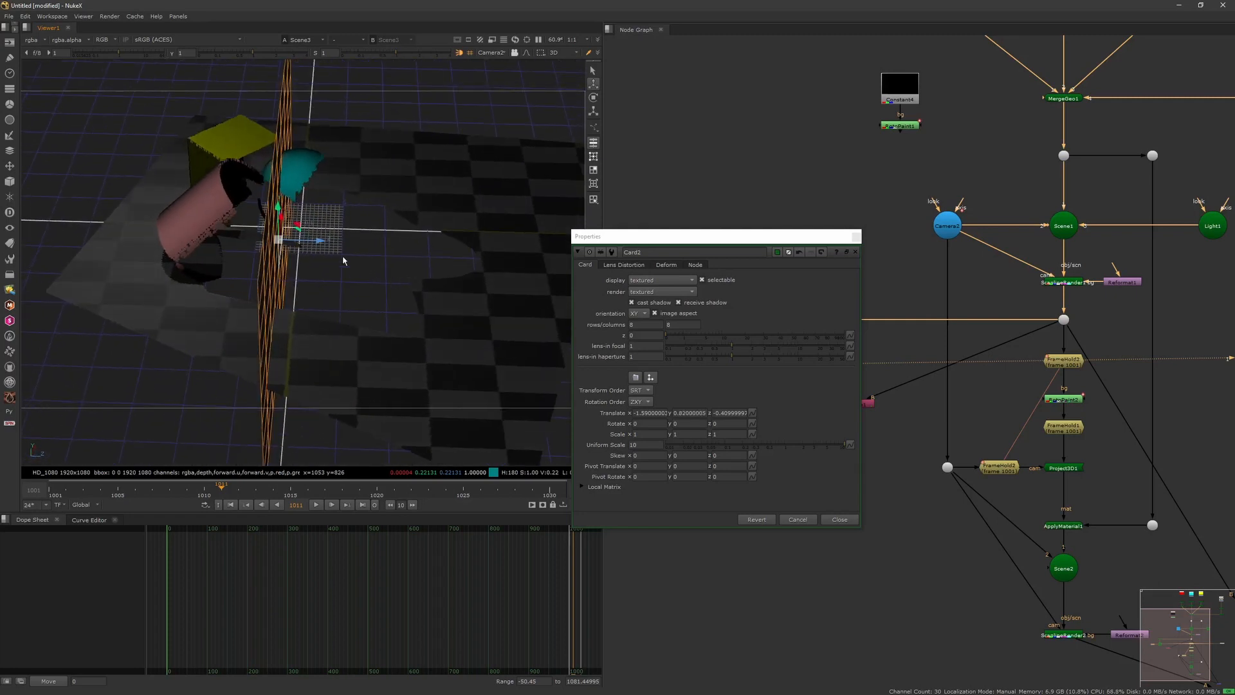
drag(320, 242, 326, 282)
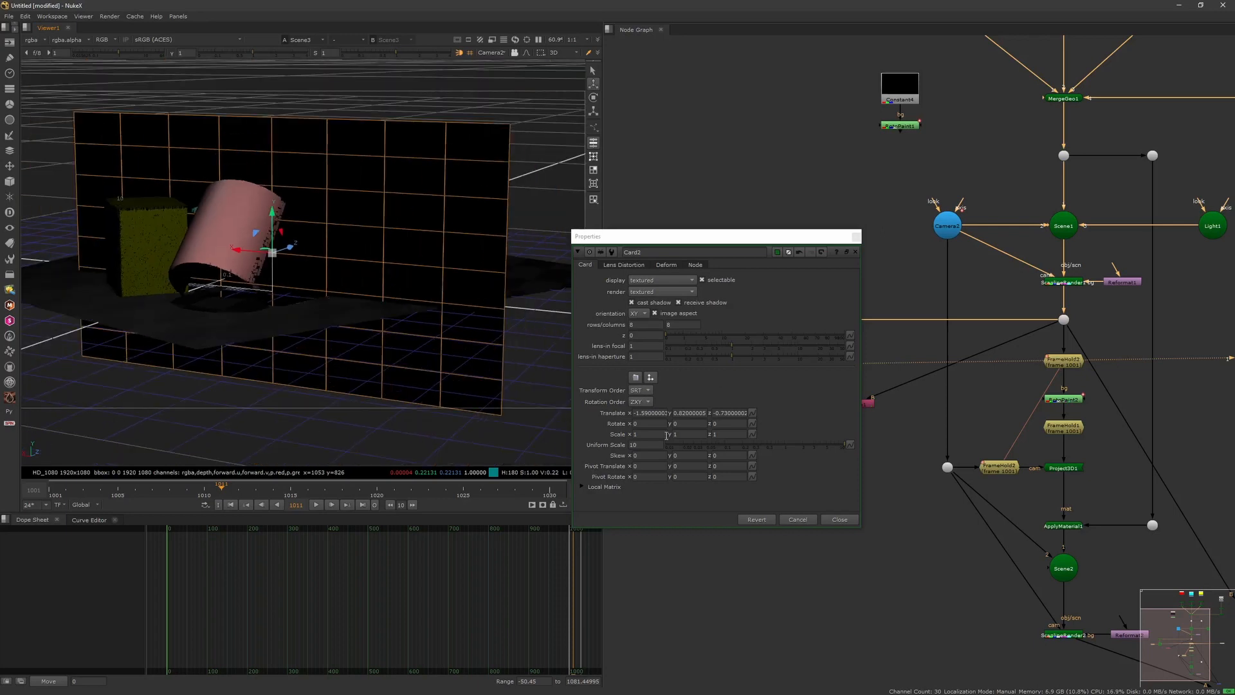
Step: Reduce the card's uniform scale to 6 and raise it to about Y 2.02
drag(781, 443, 819, 443)
drag(848, 434, 832, 441)
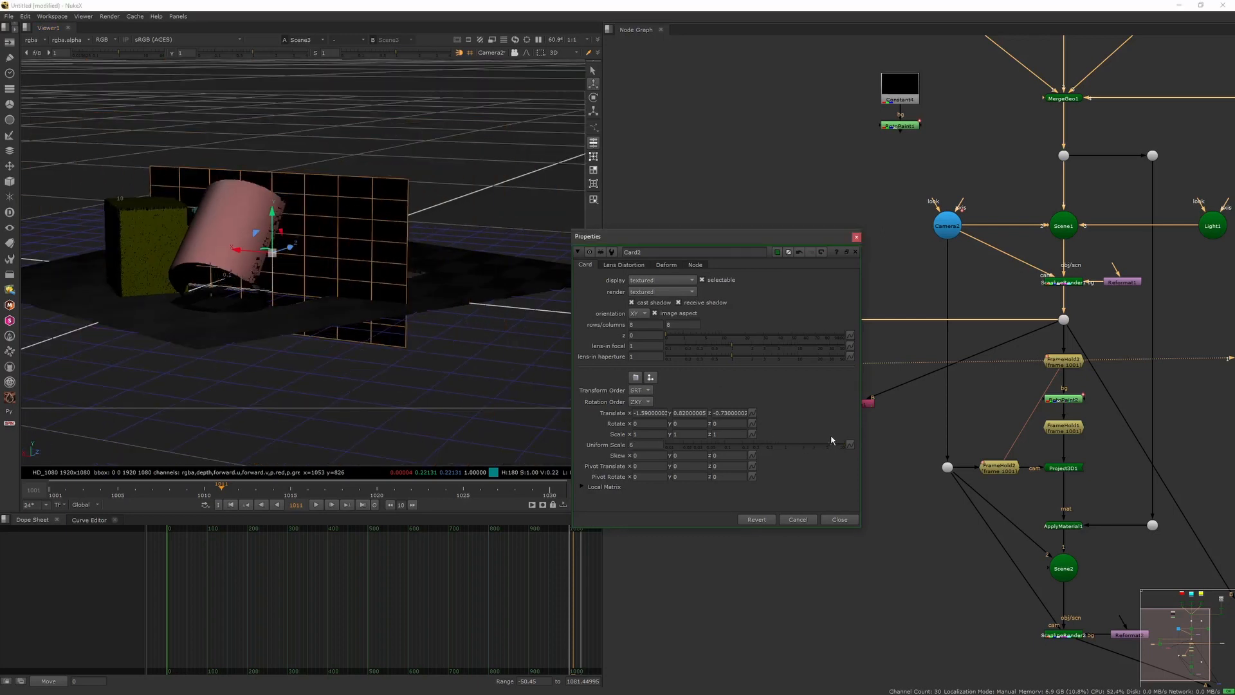
drag(272, 213, 272, 158)
scroll(267, 213, down, 3)
ctrl+drag(254, 264, 378, 347)
scroll(353, 290, up, 4)
drag(306, 215, 386, 312)
scroll(306, 226, down, 3)
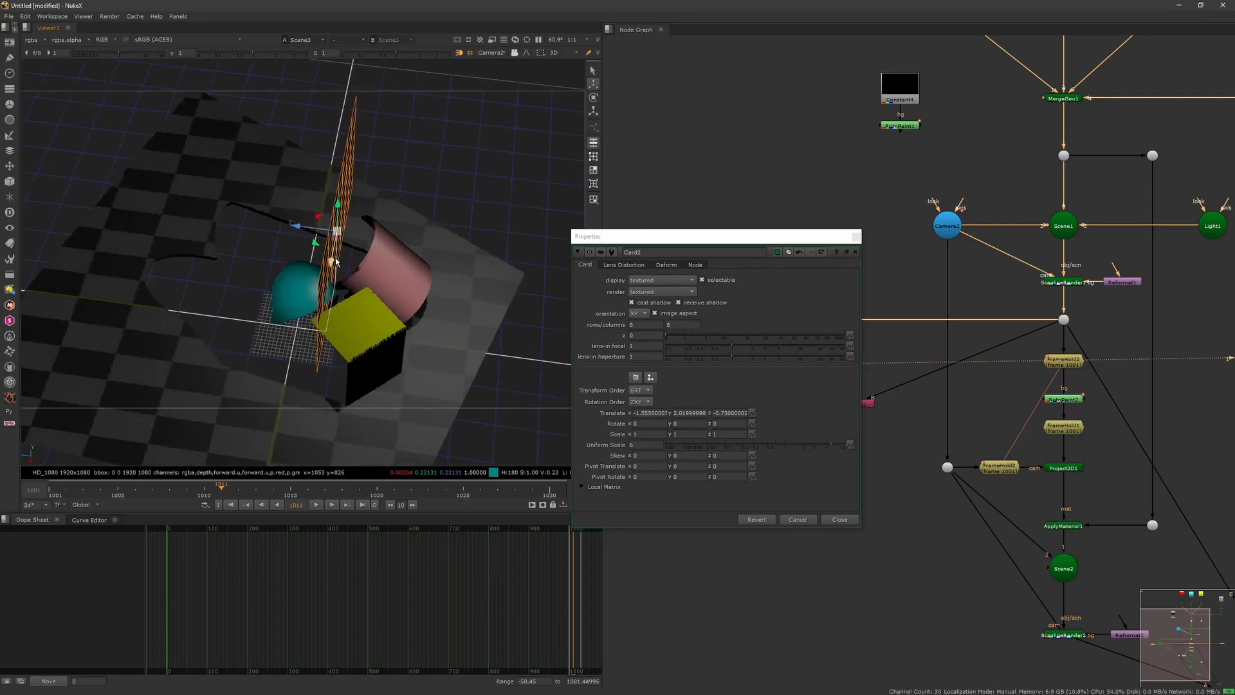
Step: Rotate the card 45 degrees around its Y axis
click(688, 423)
text(45)
key(Return)
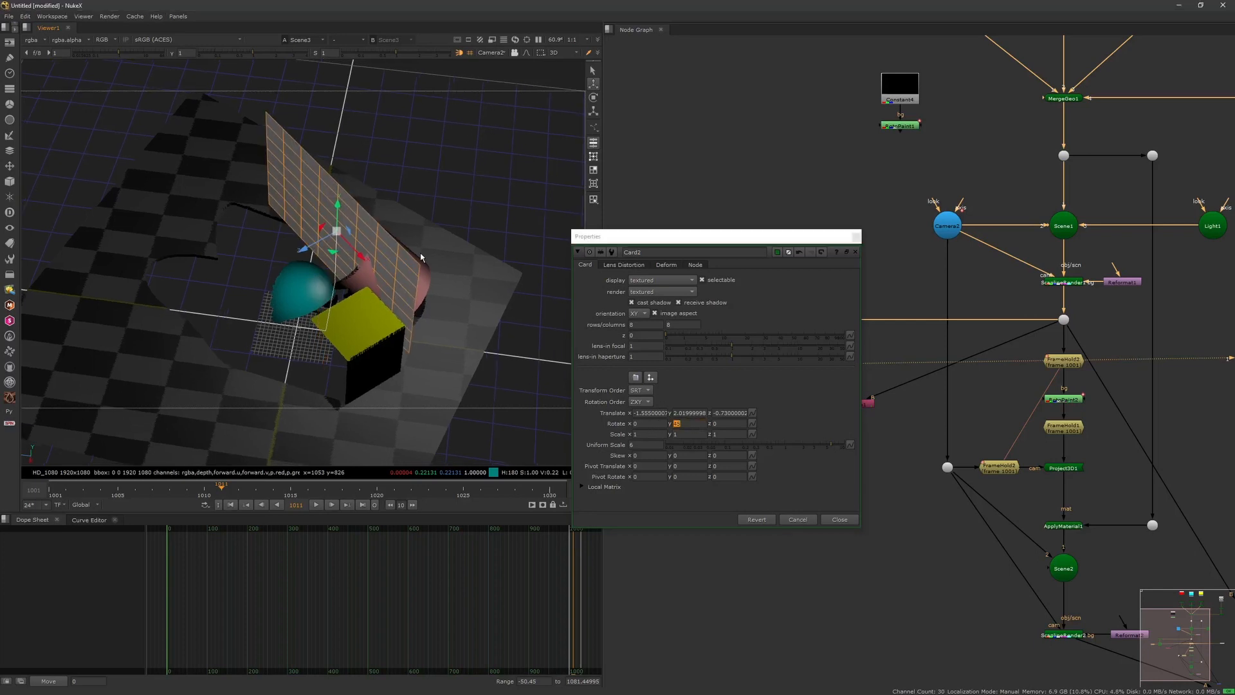
Step: Reset the card's Y rotation to 0 and close its properties
scroll(451, 289, down, 4)
ctrl+drag(489, 277, 550, 320)
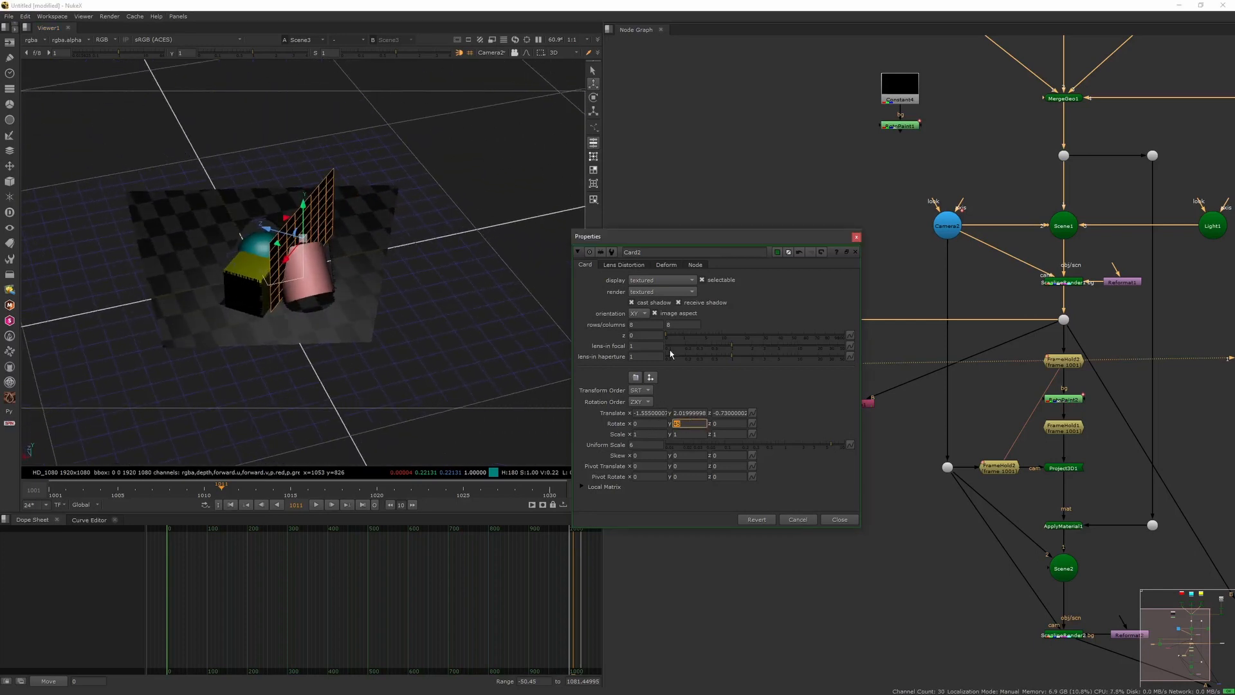
text(0)
key(Return)
ctrl+drag(385, 251, 267, 420)
click(874, 461)
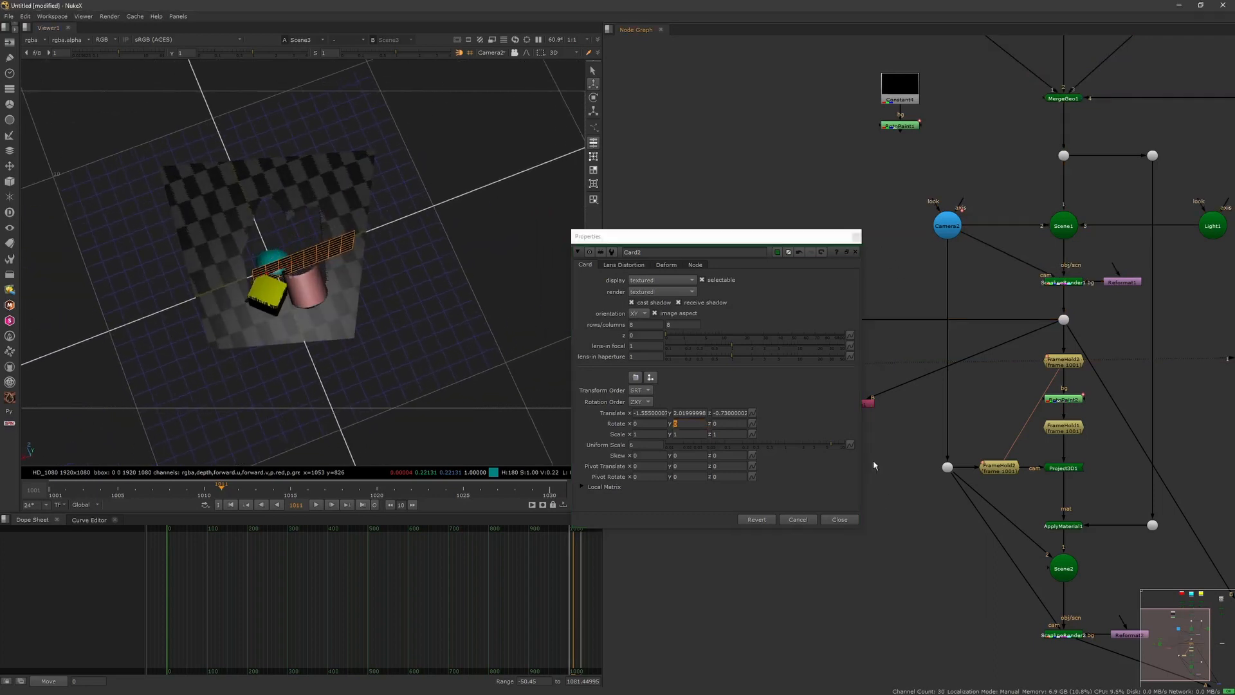
click(856, 237)
Step: Connect the camera to Scene3 through a new Dot on the camera's output and check the camera in the 3D view
click(784, 369)
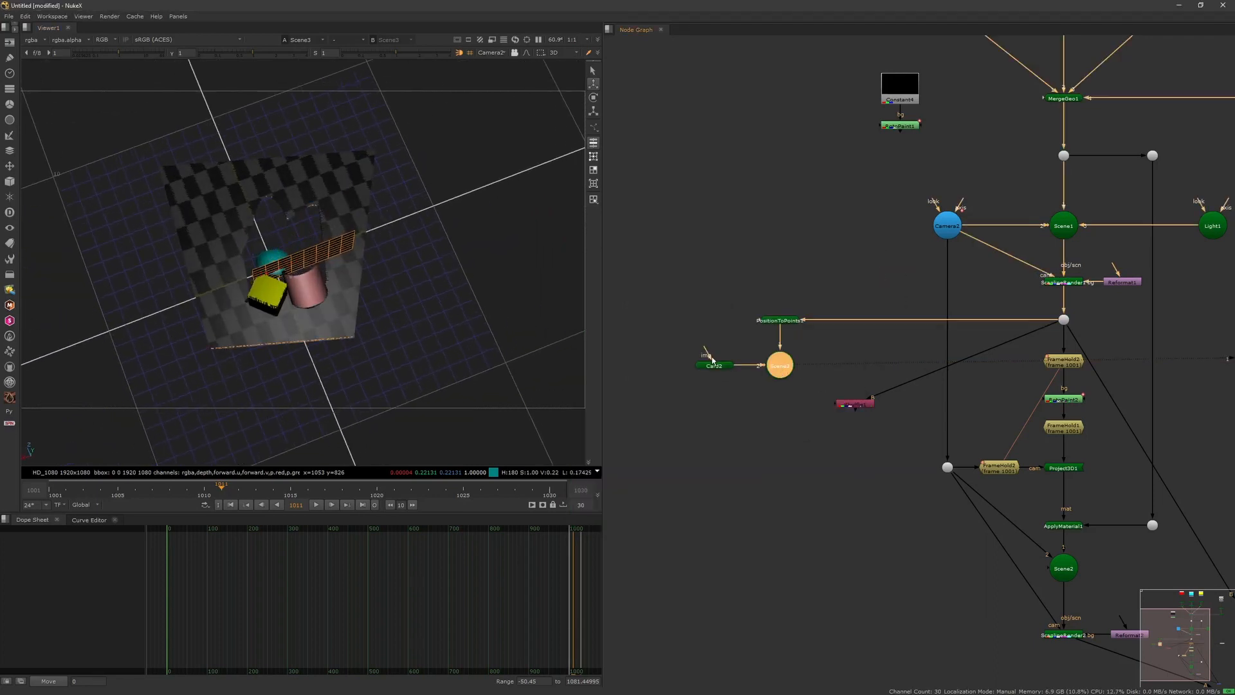
drag(714, 366, 955, 246)
middle_drag(950, 281, 950, 274)
ctrl+click(948, 338)
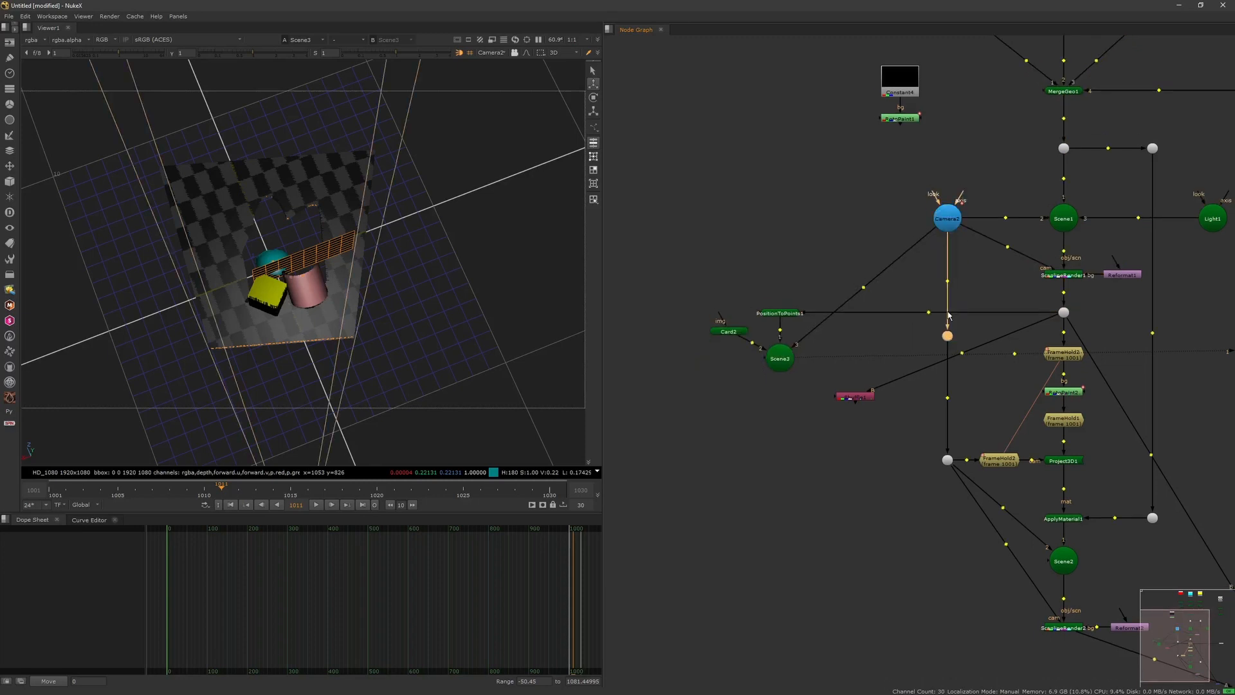
drag(910, 252, 951, 338)
click(776, 359)
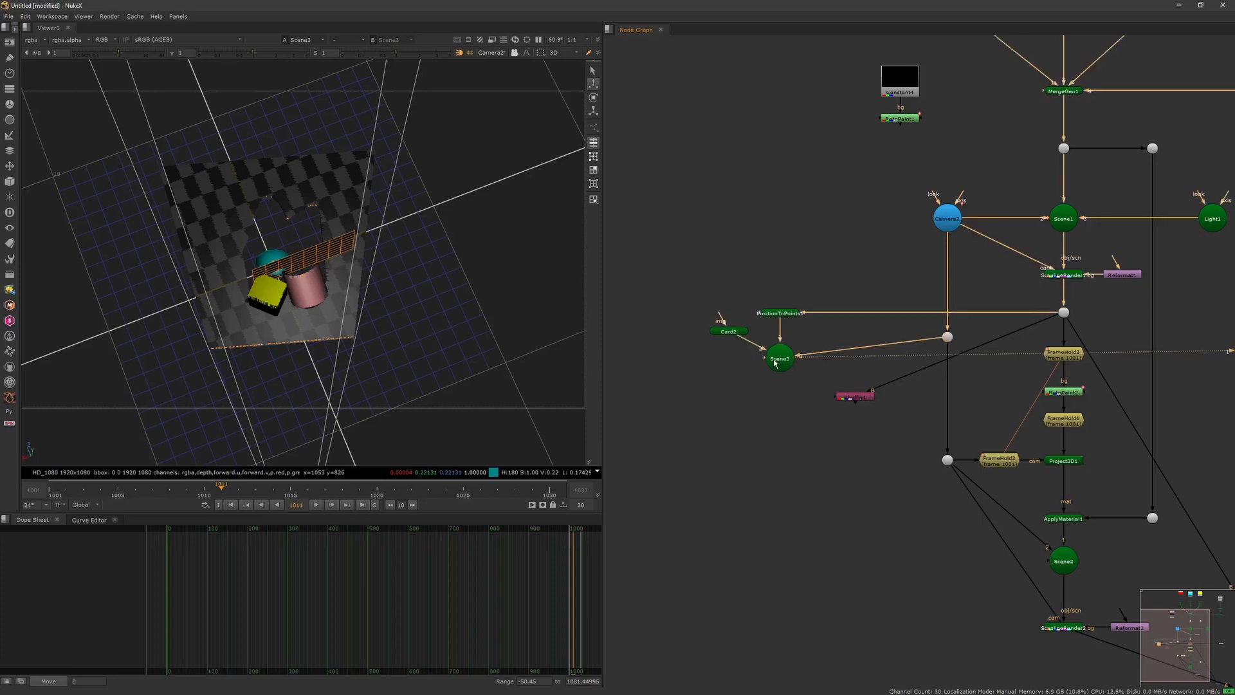
click(457, 347)
scroll(450, 344, down, 4)
ctrl+drag(347, 309, 223, 268)
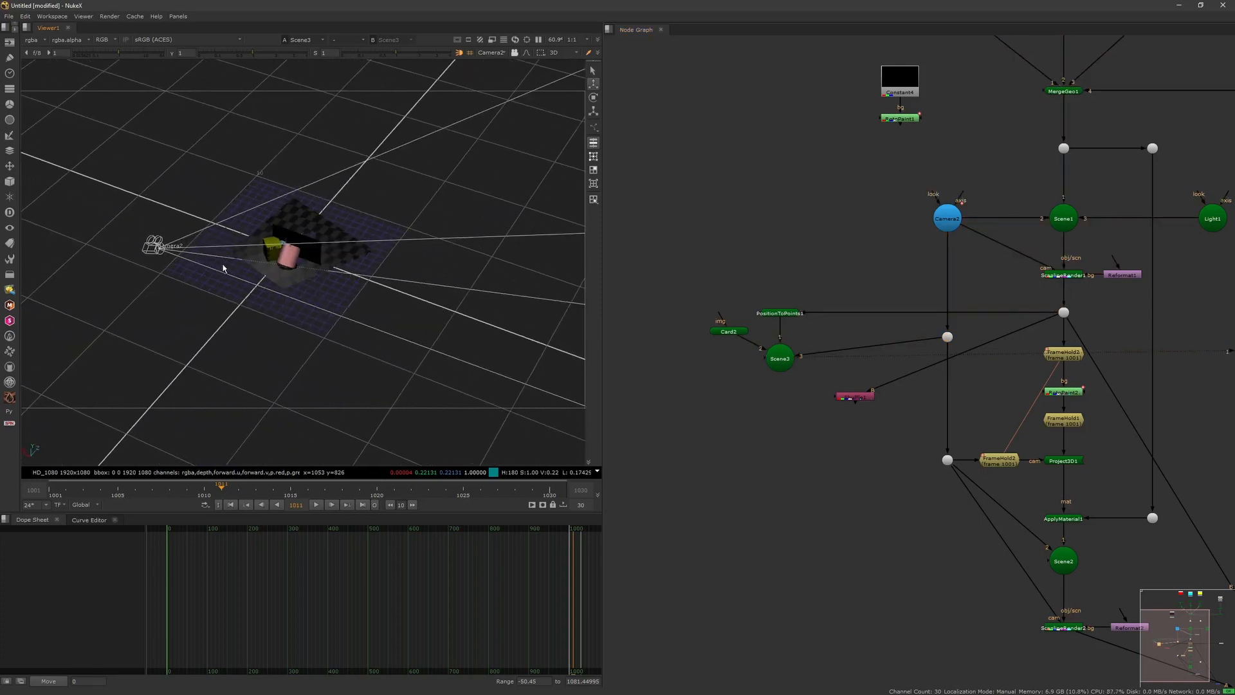
Step: Review the render feeding PositionToPoints1 and the output vector settings in ScanlineRender1's shader properties
click(785, 313)
middle_drag(1044, 459, 956, 393)
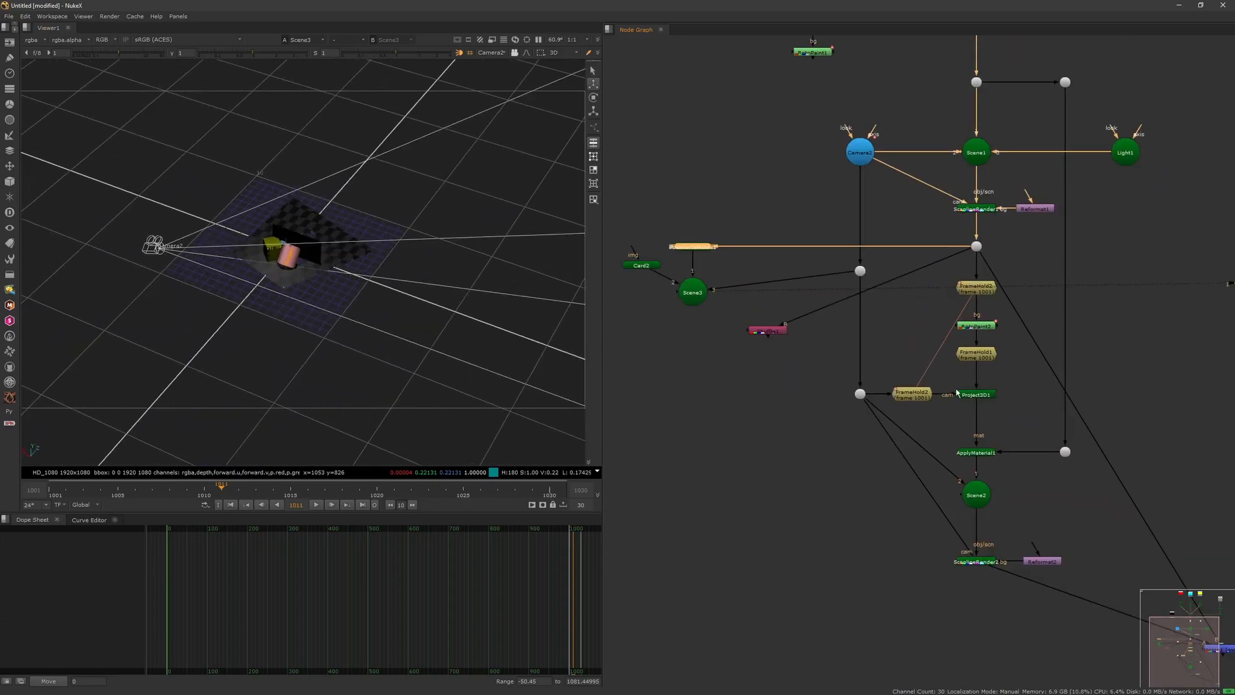
middle_drag(1008, 436, 1006, 529)
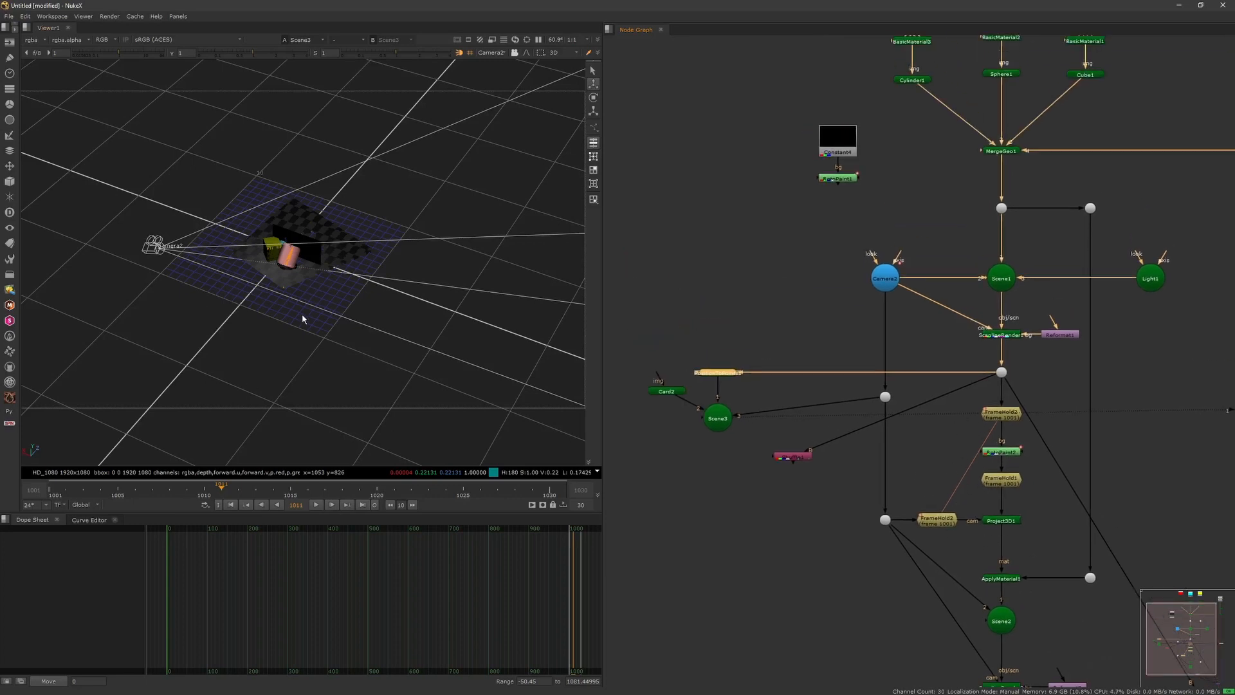
scroll(303, 311, up, 3)
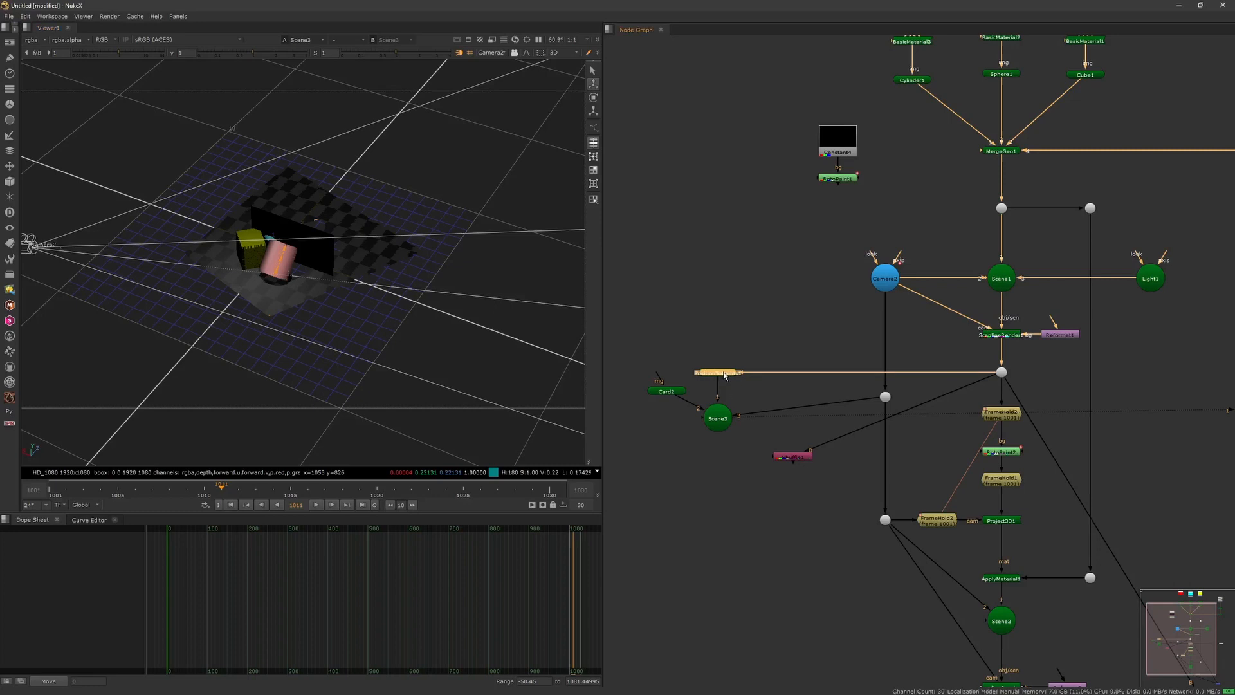
drag(973, 352, 1022, 394)
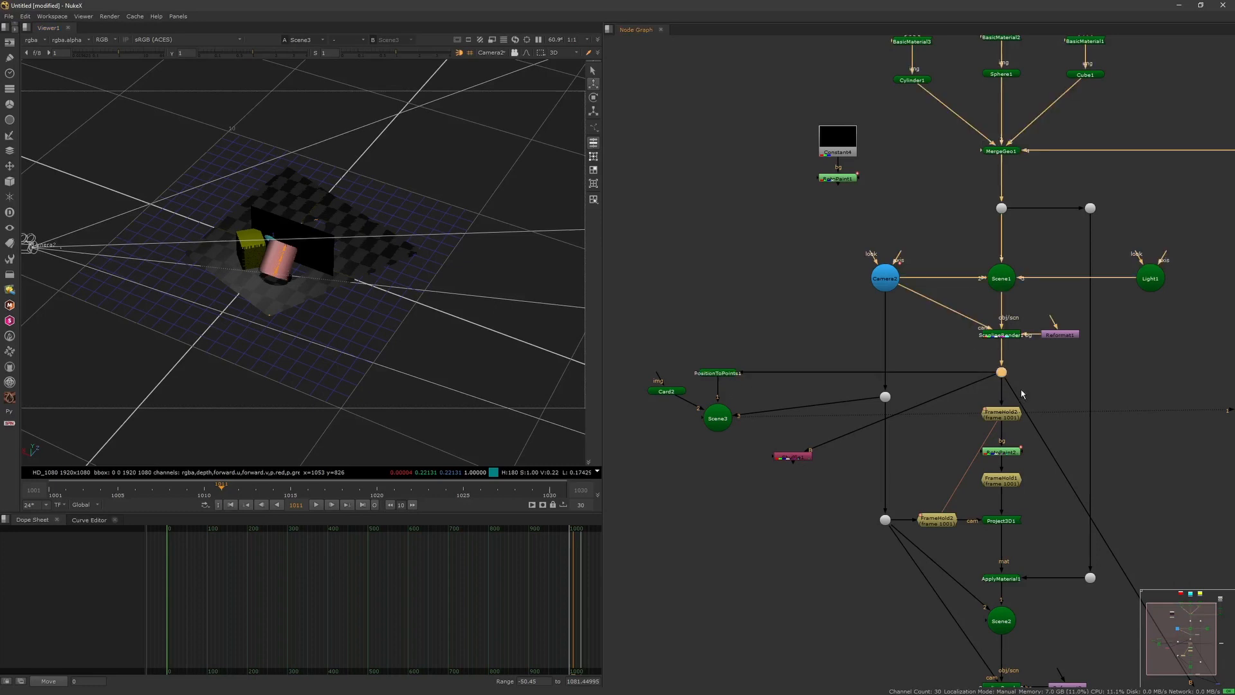
double_click(1001, 334)
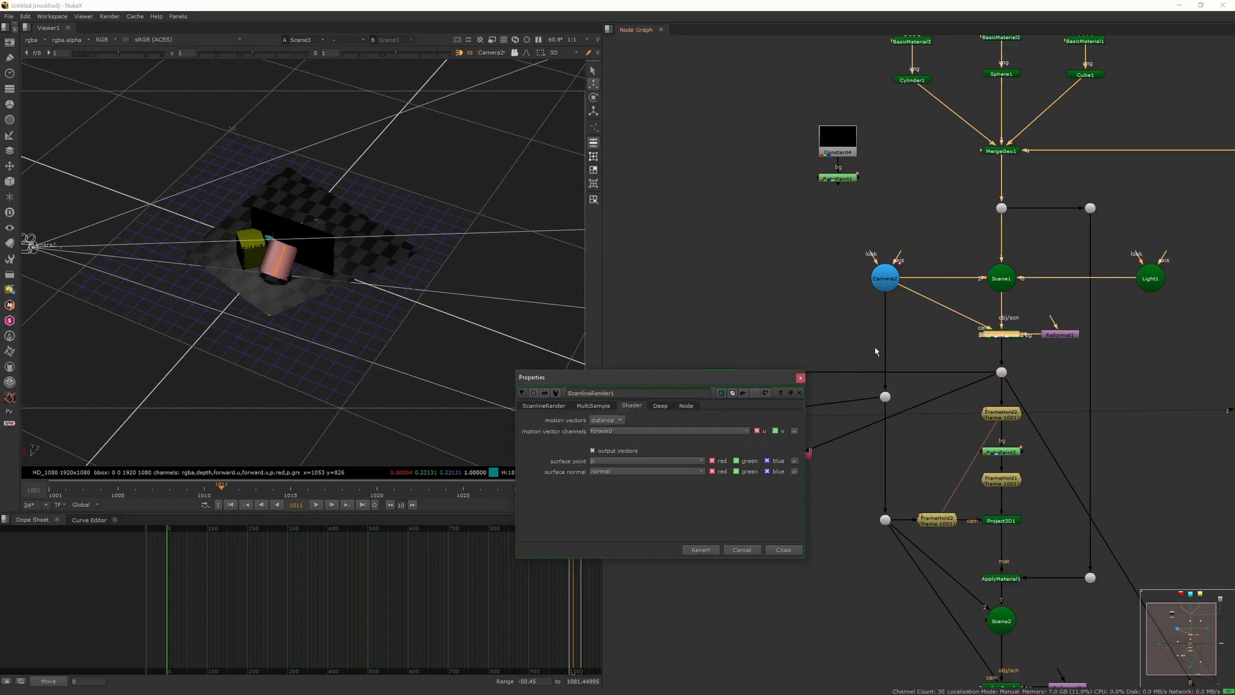
click(799, 377)
middle_drag(939, 360, 1058, 350)
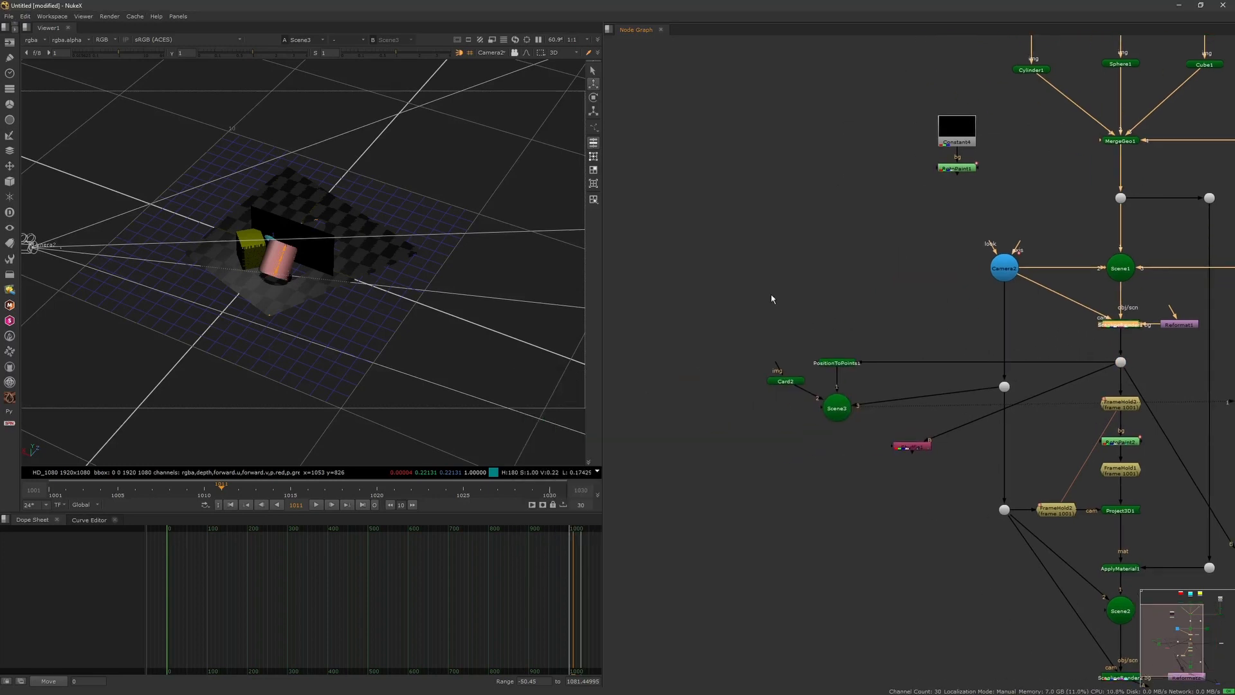
Step: Line up the Card2 node beside Scene3 and review the PositionToPoints1 settings
drag(787, 386, 790, 413)
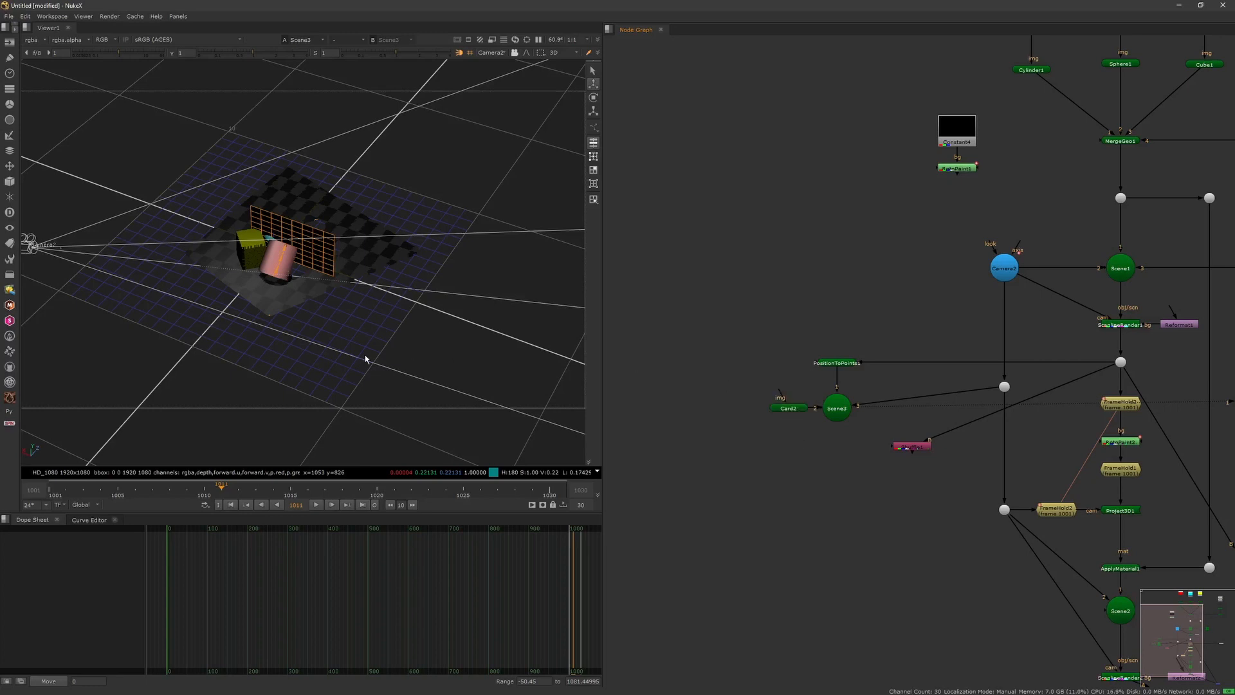
double_click(839, 364)
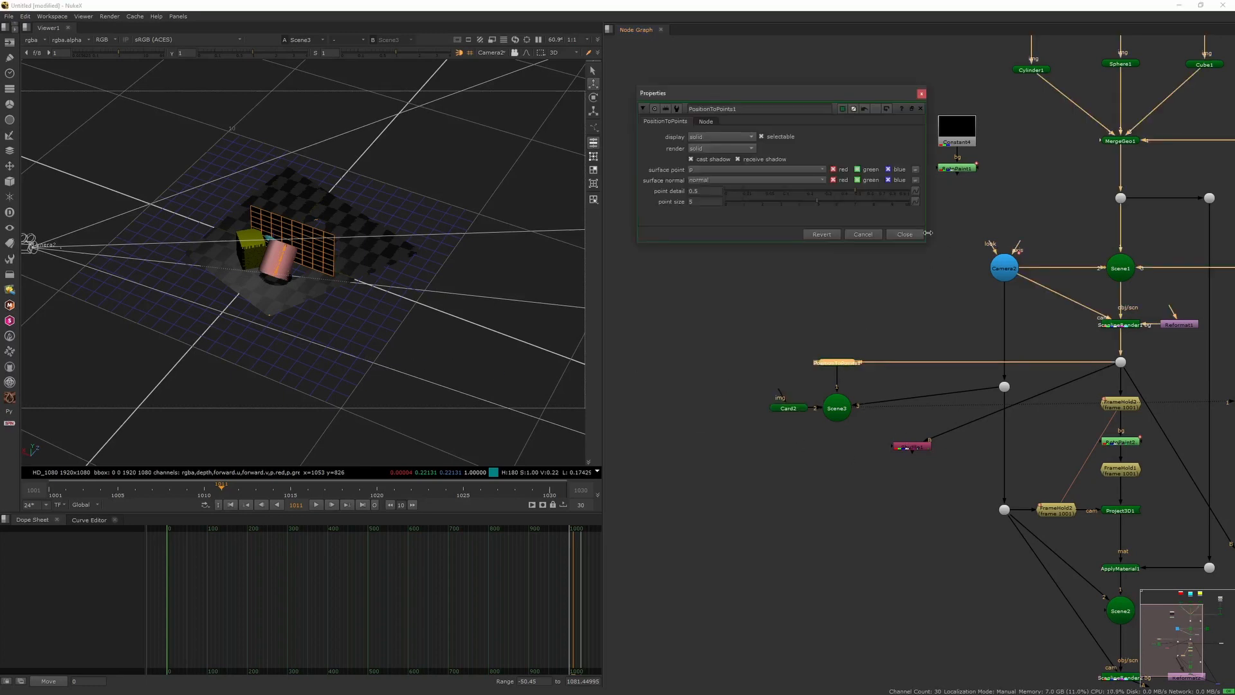
click(906, 236)
Step: Set the card's Y rotation to 10 degrees
double_click(790, 409)
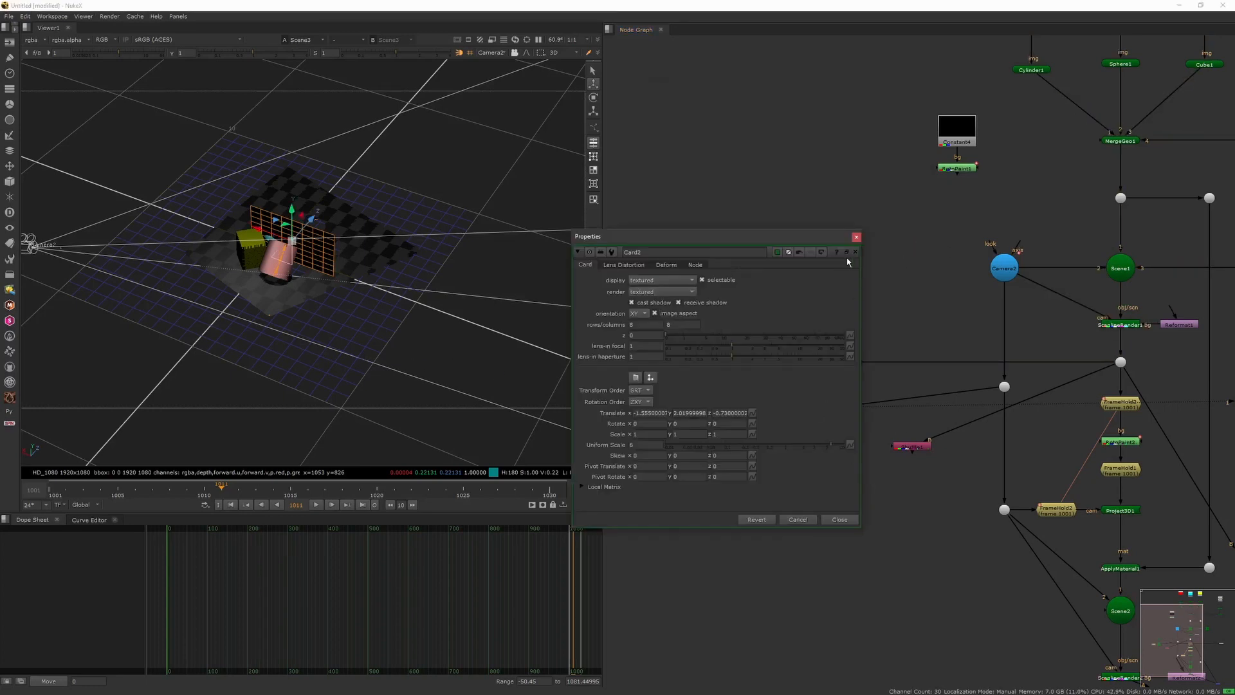
ctrl+drag(248, 332, 306, 402)
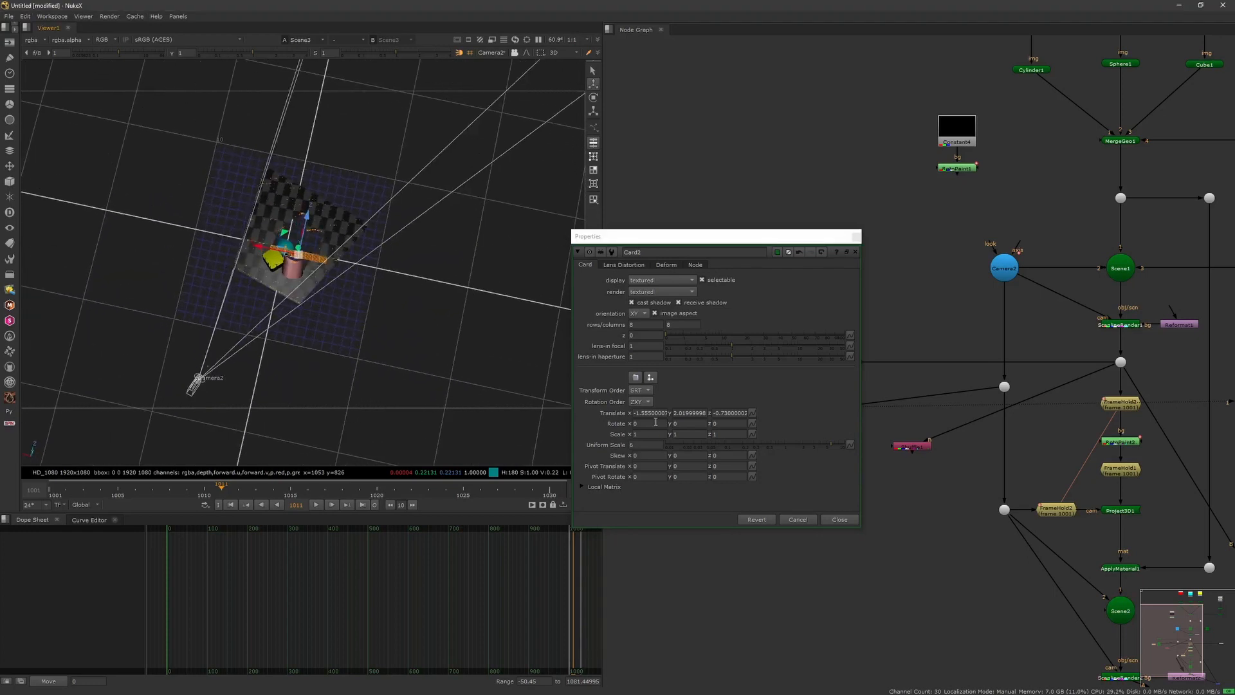
click(680, 423)
text(10)
key(Return)
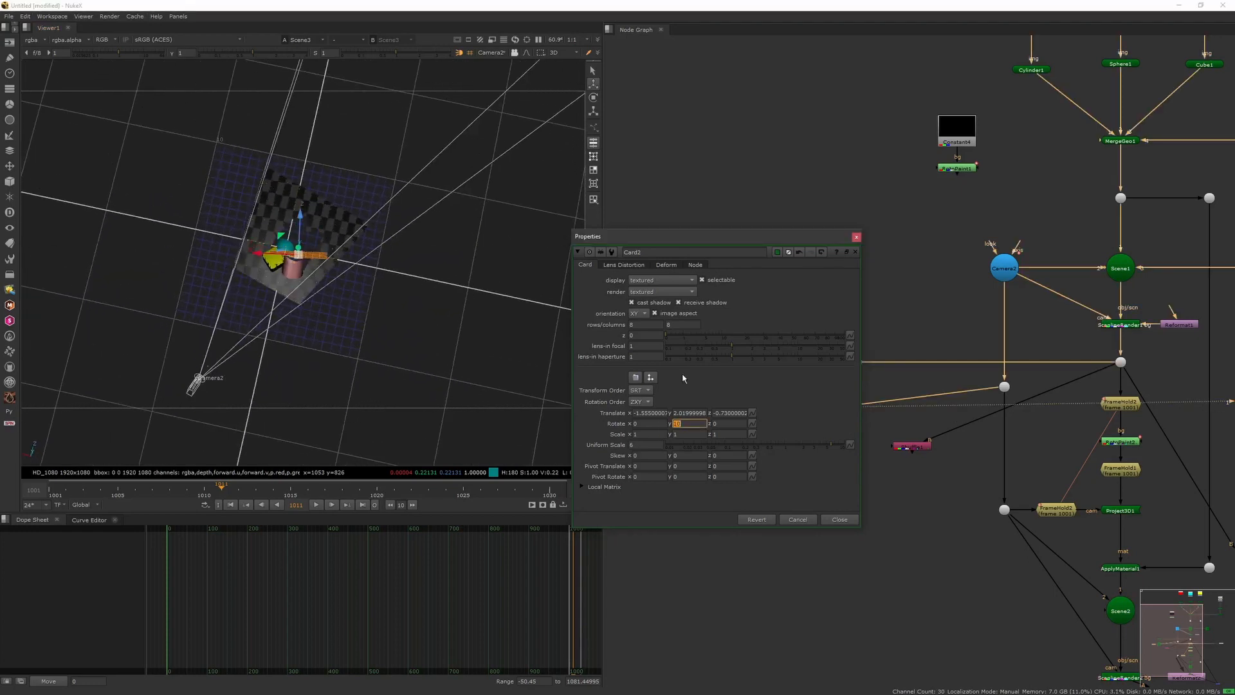
Step: Fine-tune the card's Y rotation to a negative angle behind the cube, sphere and cylinder, and close its properties
key(Up)
key(Down)
key(Down)
key(Down)
key(Down)
key(Down)
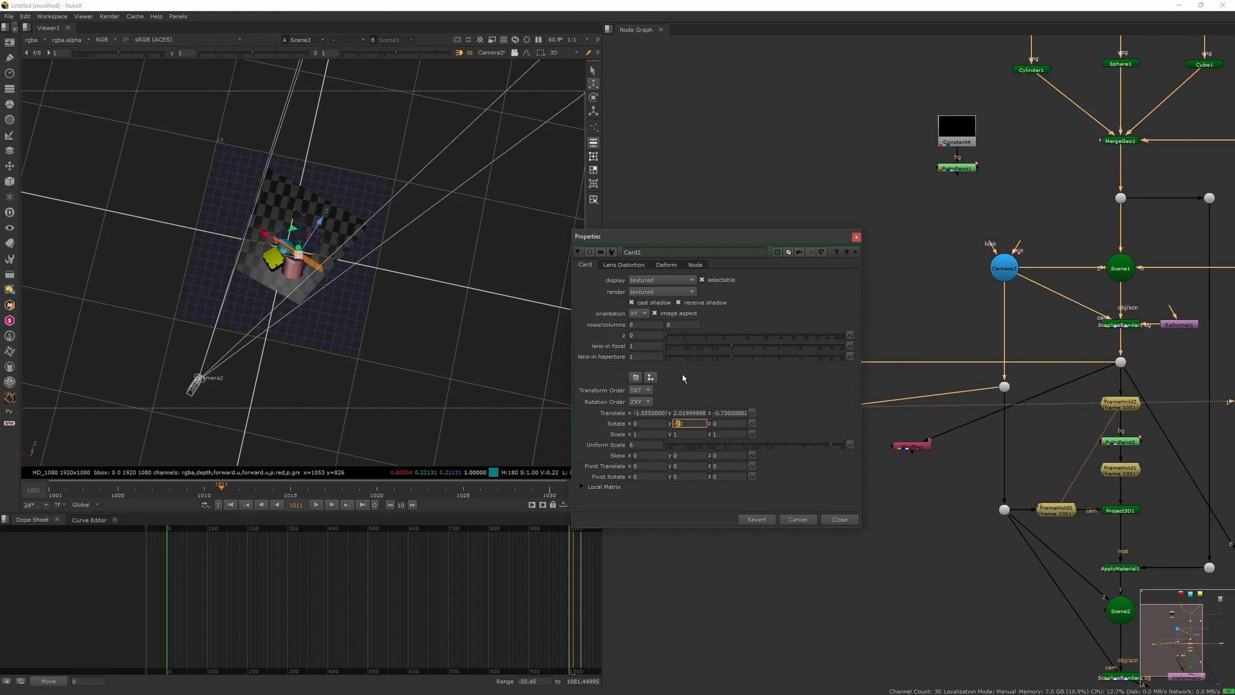
ctrl+drag(341, 370, 412, 331)
click(704, 424)
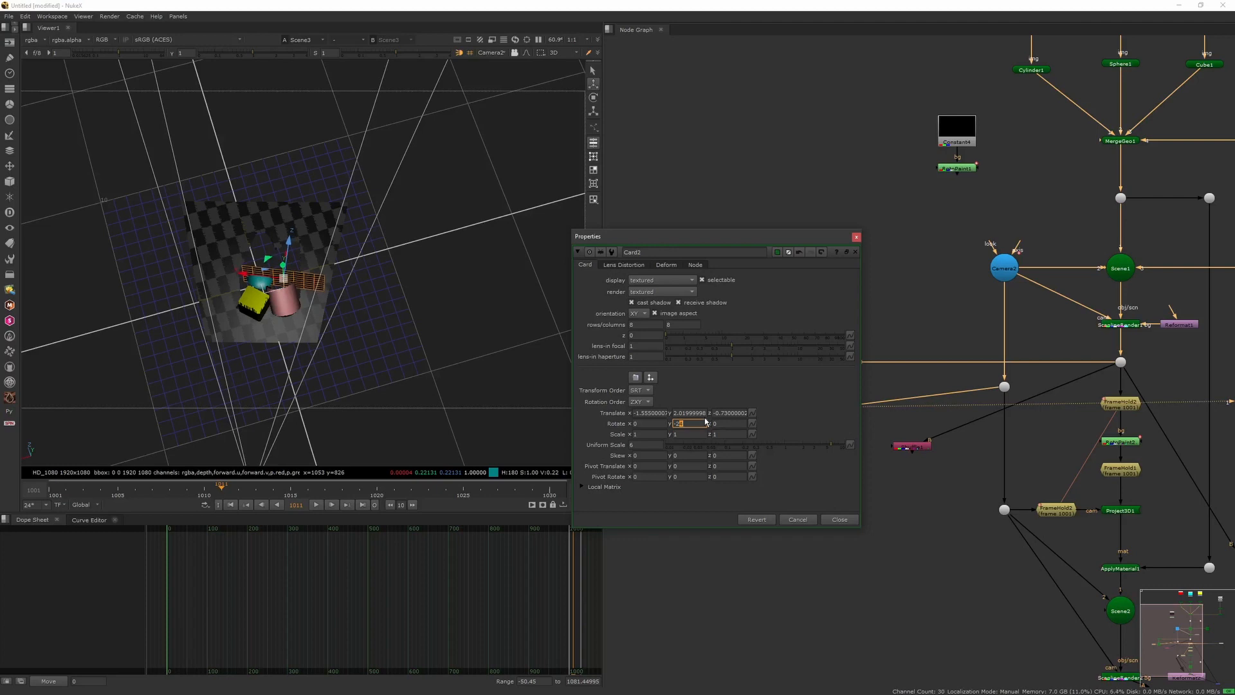
key(Down)
ctrl+drag(361, 387, 309, 235)
click(856, 238)
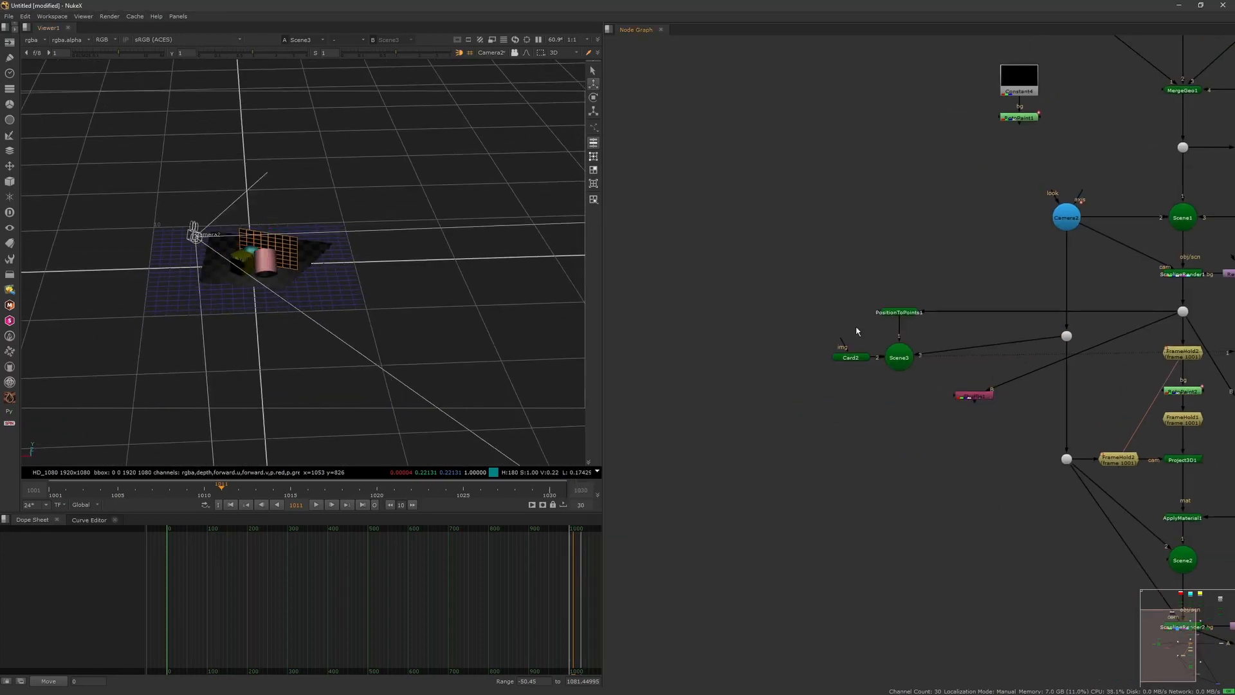
Step: Add a ScanlineRender node below Scene3 and connect its obj/scn input to the scene
click(901, 371)
click(795, 359)
key(Tab)
middle_drag(845, 401, 760, 369)
scroll(806, 380, up, 3)
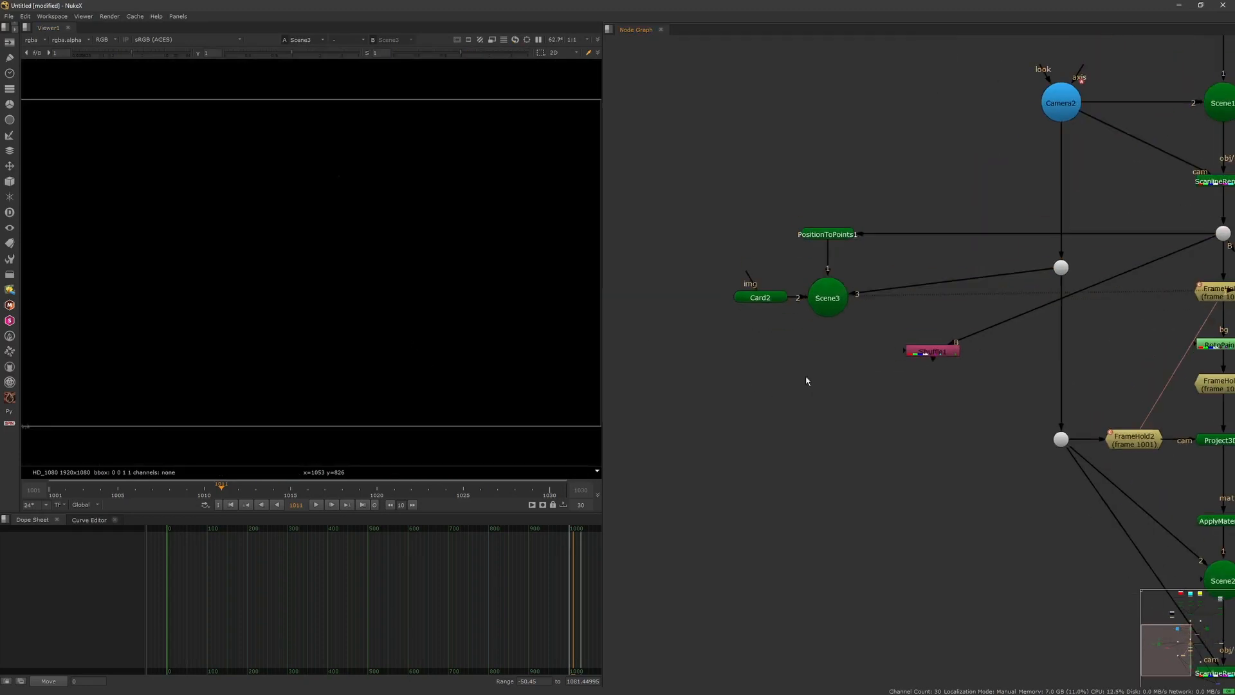
key(Tab)
text(sa)
click(726, 402)
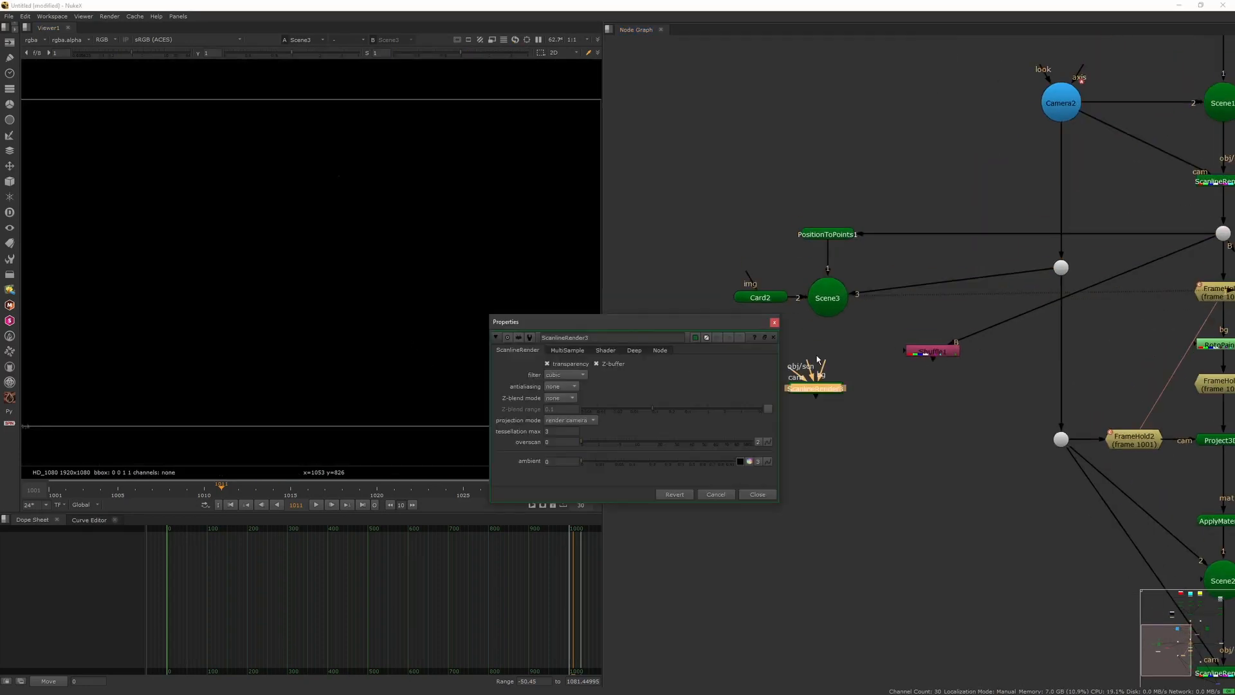
click(772, 323)
drag(809, 365, 830, 314)
drag(833, 388, 845, 365)
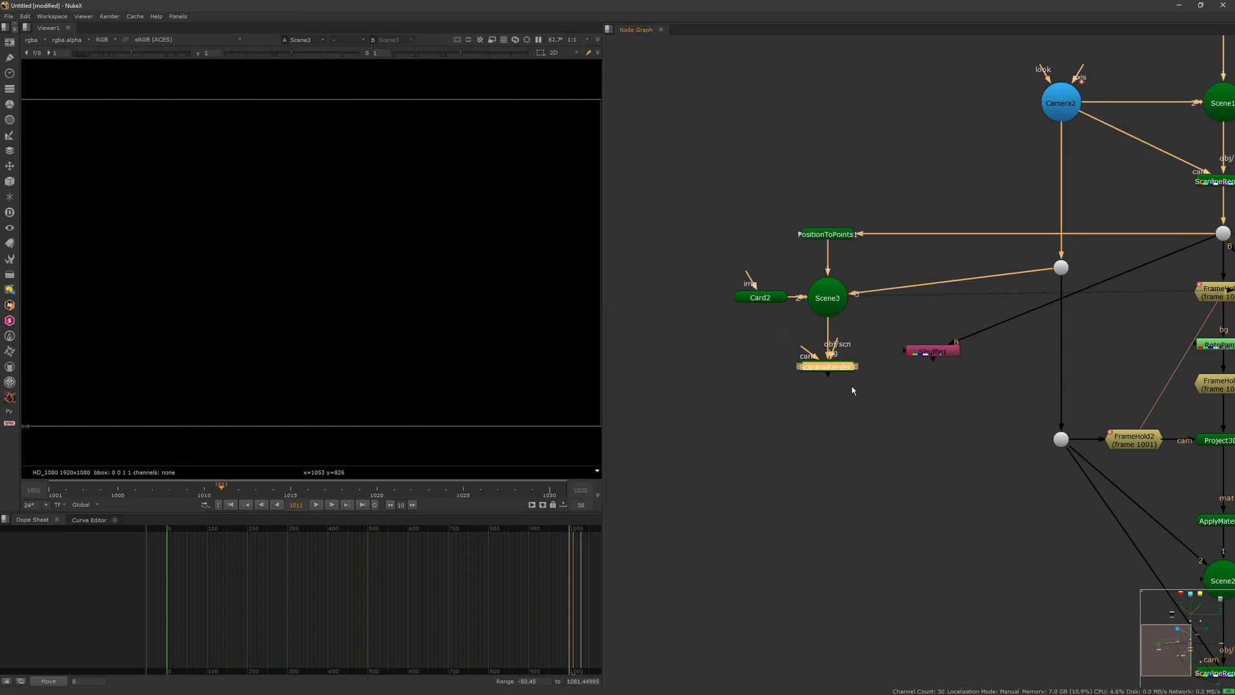
click(852, 391)
Step: Delete the unused Shuffle1 node beside the new render setup
click(952, 352)
middle_drag(999, 377, 911, 372)
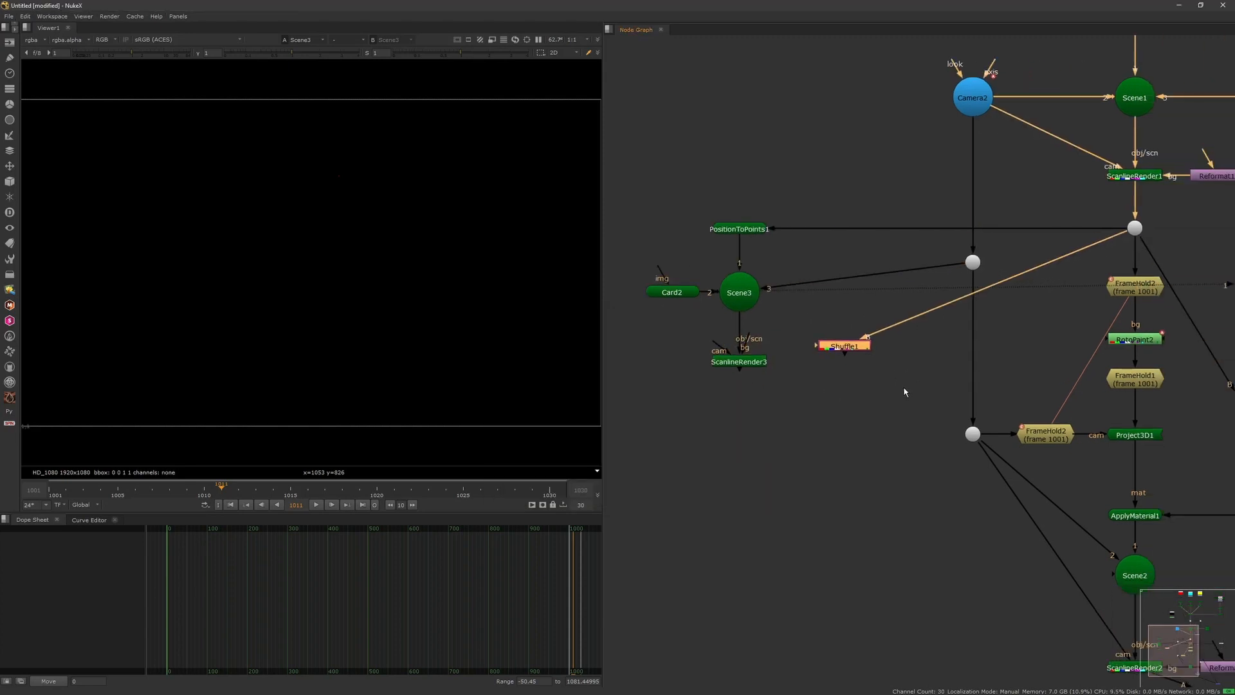
key(Delete)
Step: Align the camera's Dot with Scene3, add a second Dot on that connection and link ScanlineRender3's cam input to it
drag(972, 263, 972, 292)
click(920, 316)
middle_drag(840, 310, 842, 307)
ctrl+drag(864, 289, 820, 288)
click(810, 329)
drag(719, 342, 820, 289)
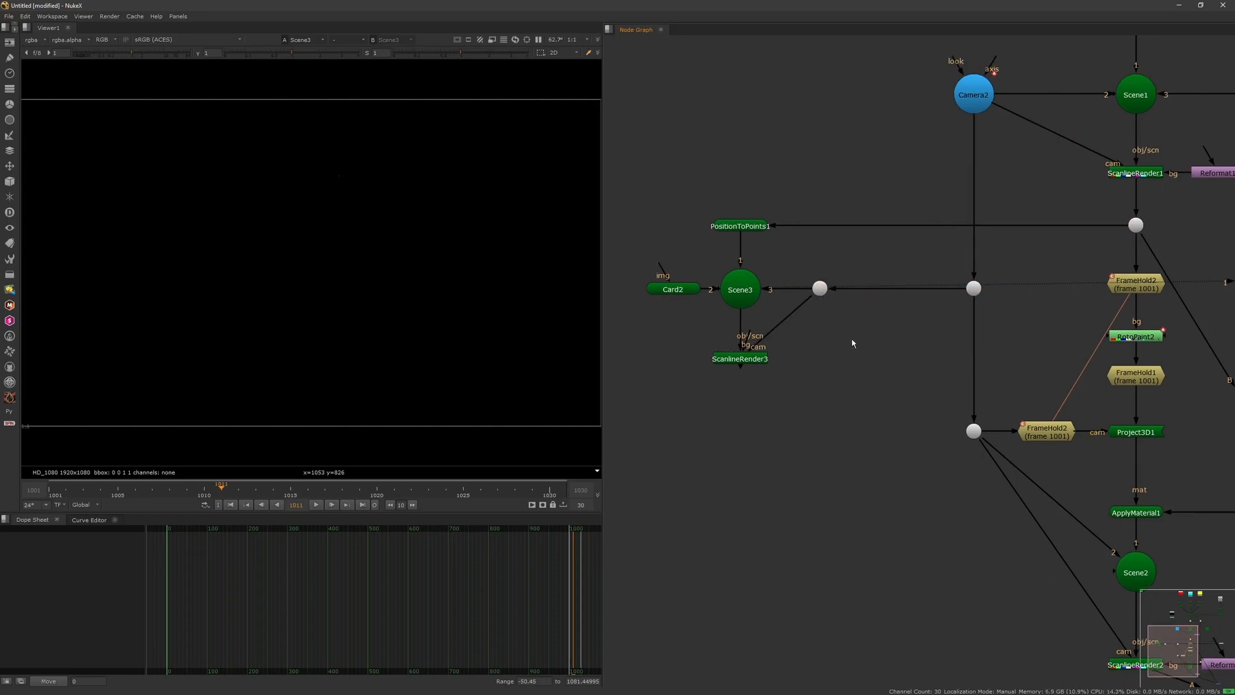
Step: Place a copy of the Reformat node beside ScanlineRender3 and connect it to the bg input
scroll(836, 354, down, 3)
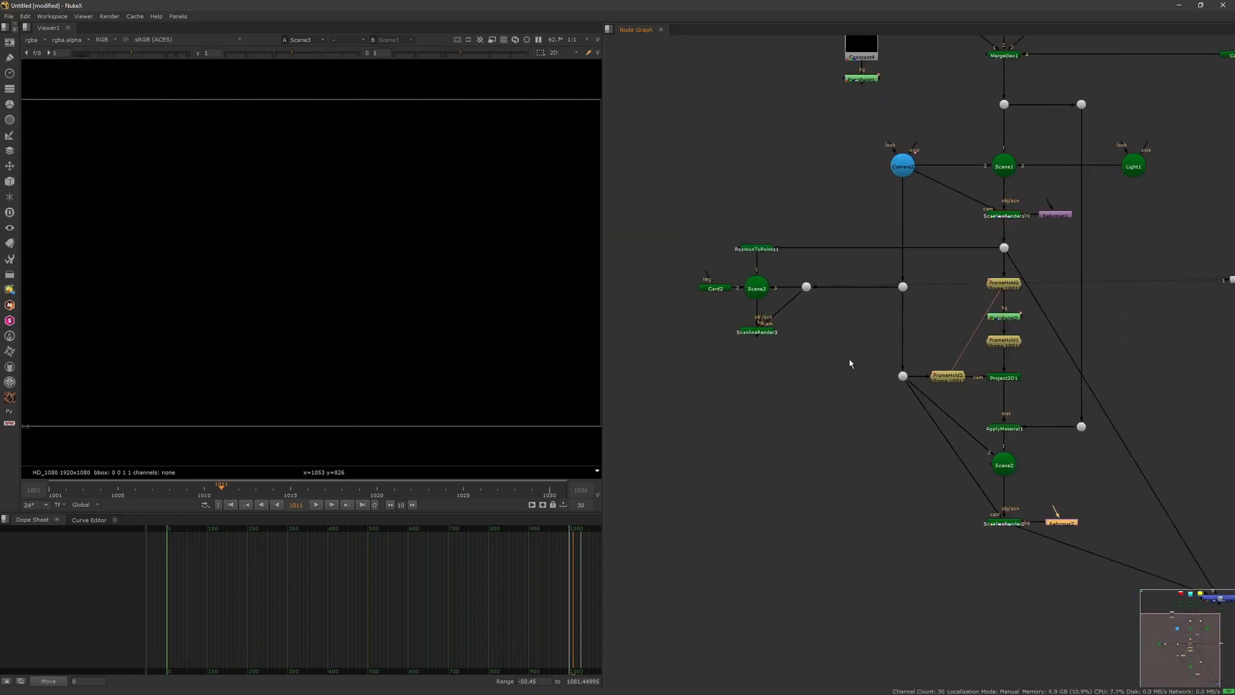
drag(831, 346, 816, 332)
drag(826, 335, 808, 332)
Step: View ScanlineRender3's output and disable PositionToPoints1 so only the card is rendered
click(766, 333)
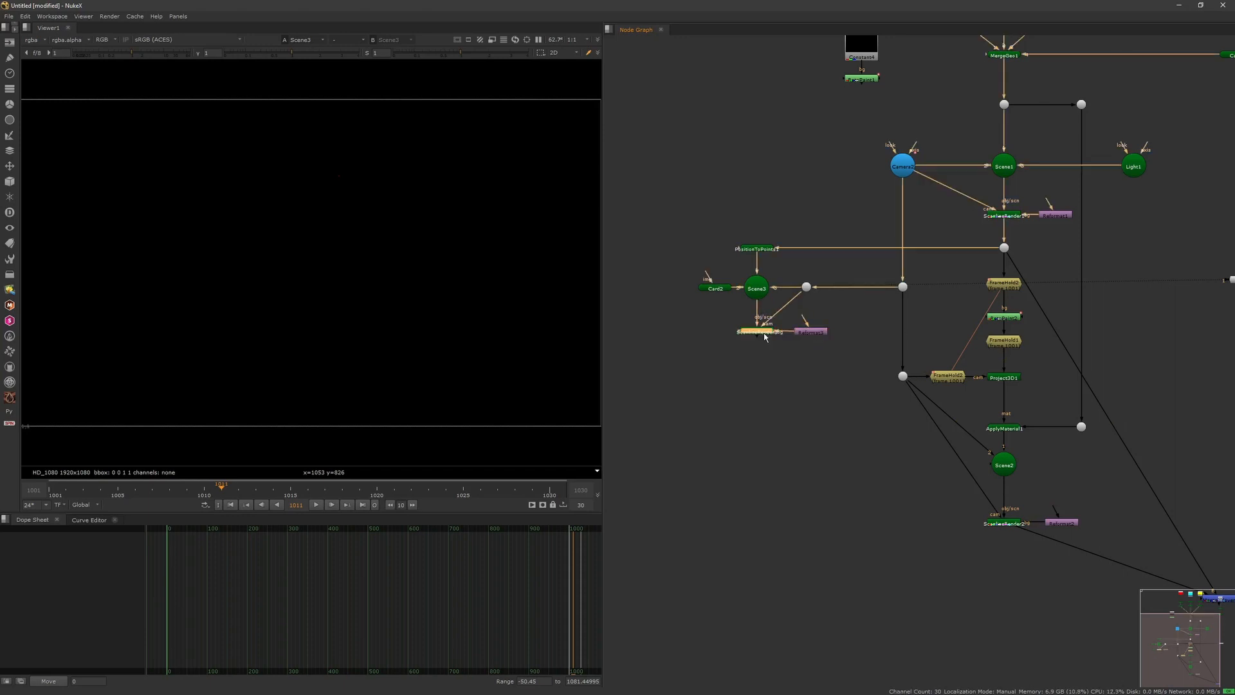
key(1)
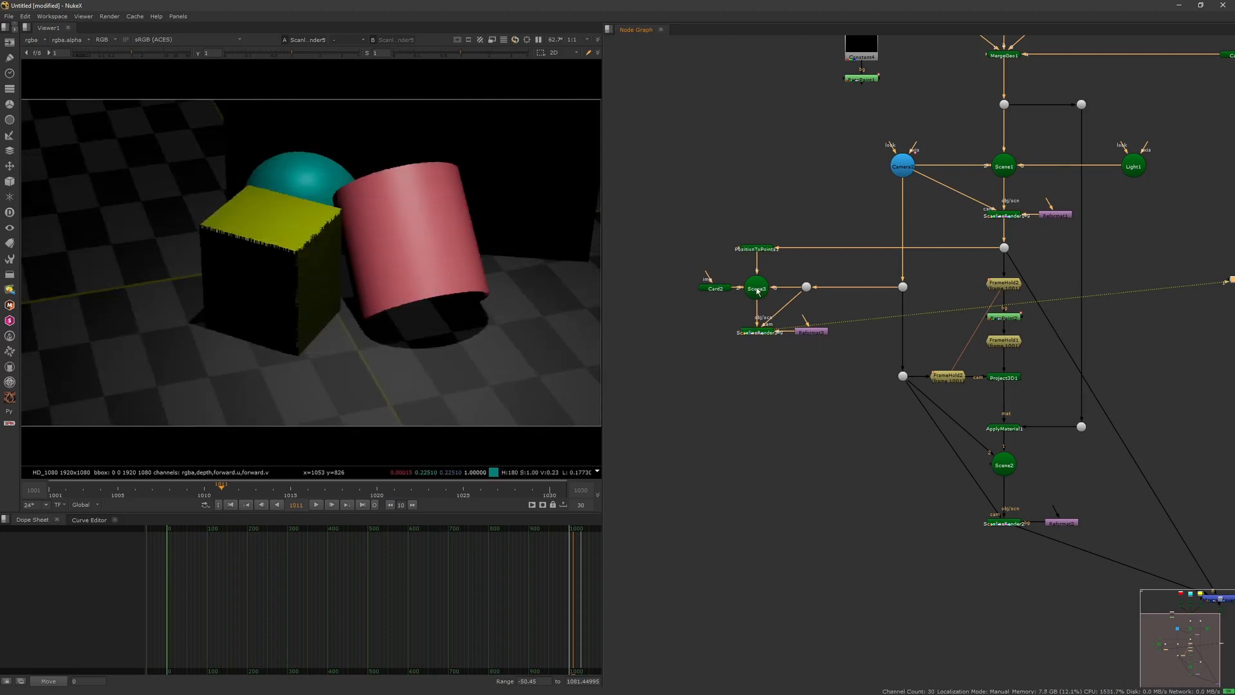
click(759, 250)
key(d)
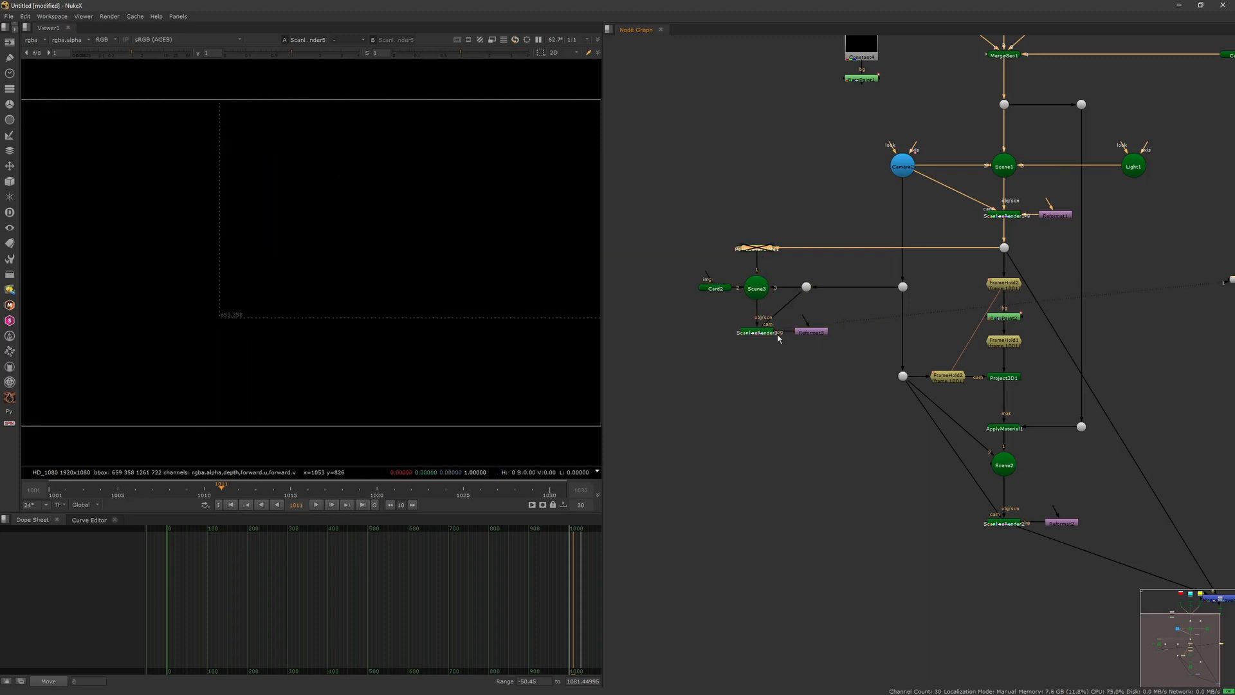
Step: Make room around Card2, add a RotoPaint node above it and view the RotoPaint output
click(733, 313)
middle_drag(728, 291, 783, 355)
drag(780, 352, 739, 306)
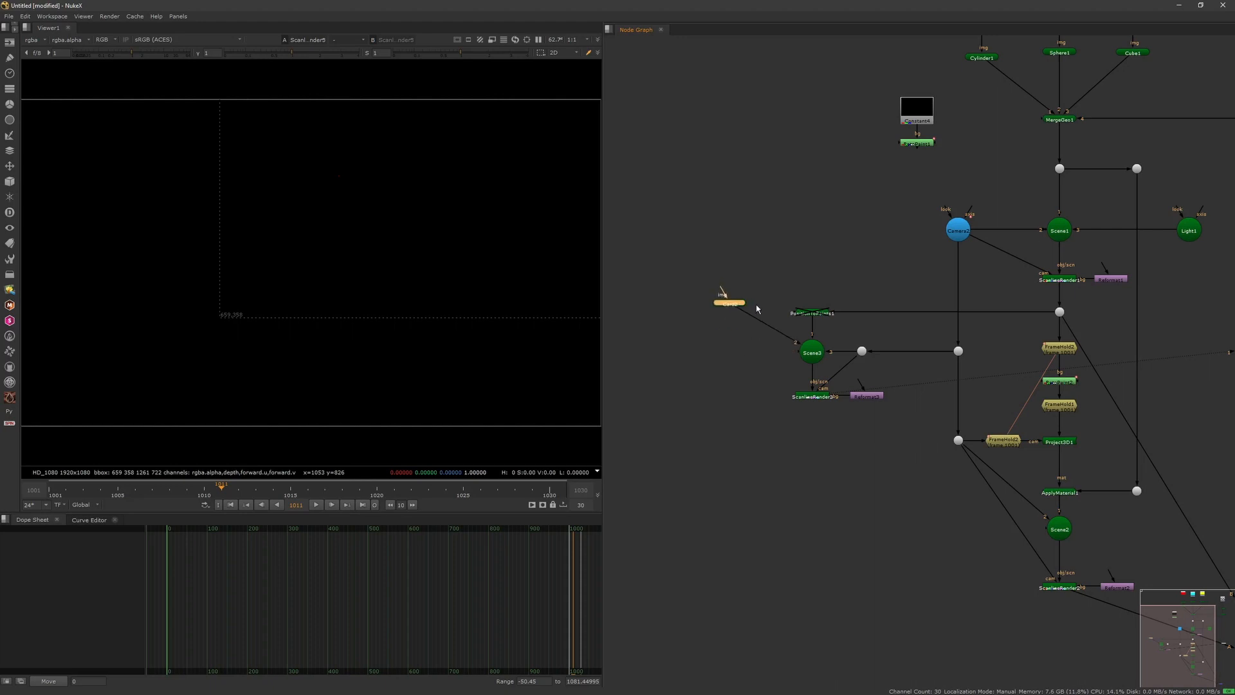
key(p)
click(710, 207)
drag(739, 267, 736, 266)
key(1)
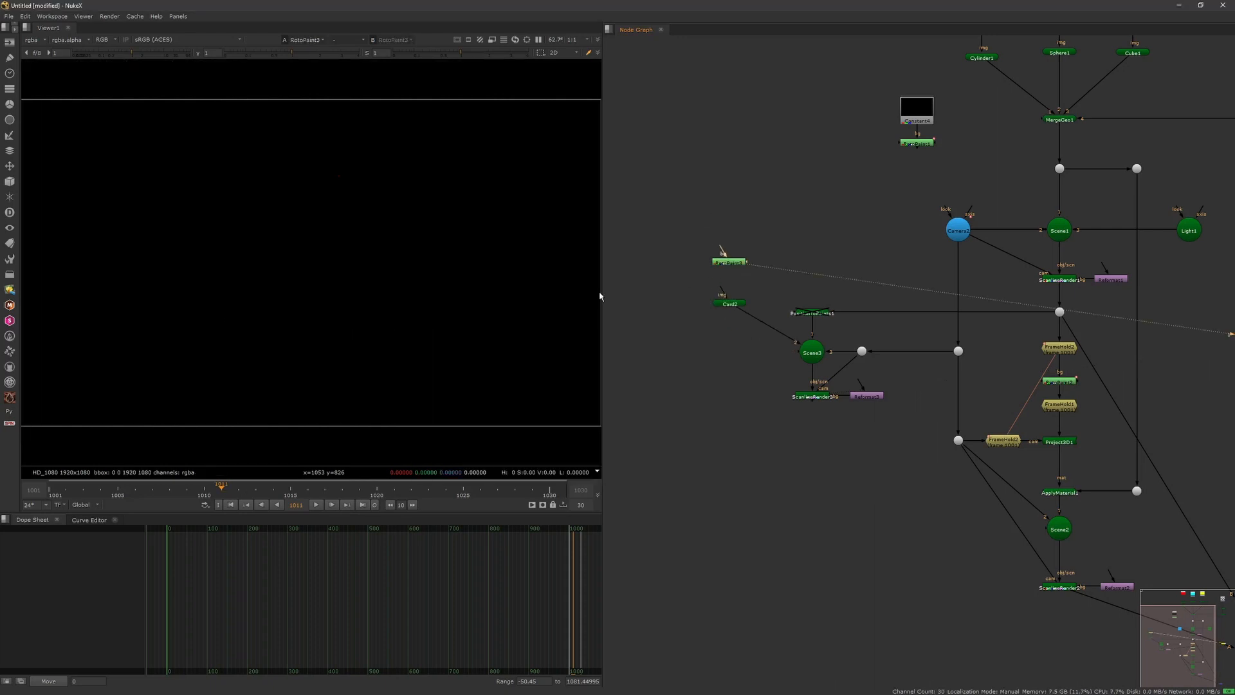
Step: Paint three freehand wavy white brush strokes across the frame in RotoPaint3 and close its properties
double_click(728, 268)
drag(561, 212, 789, 208)
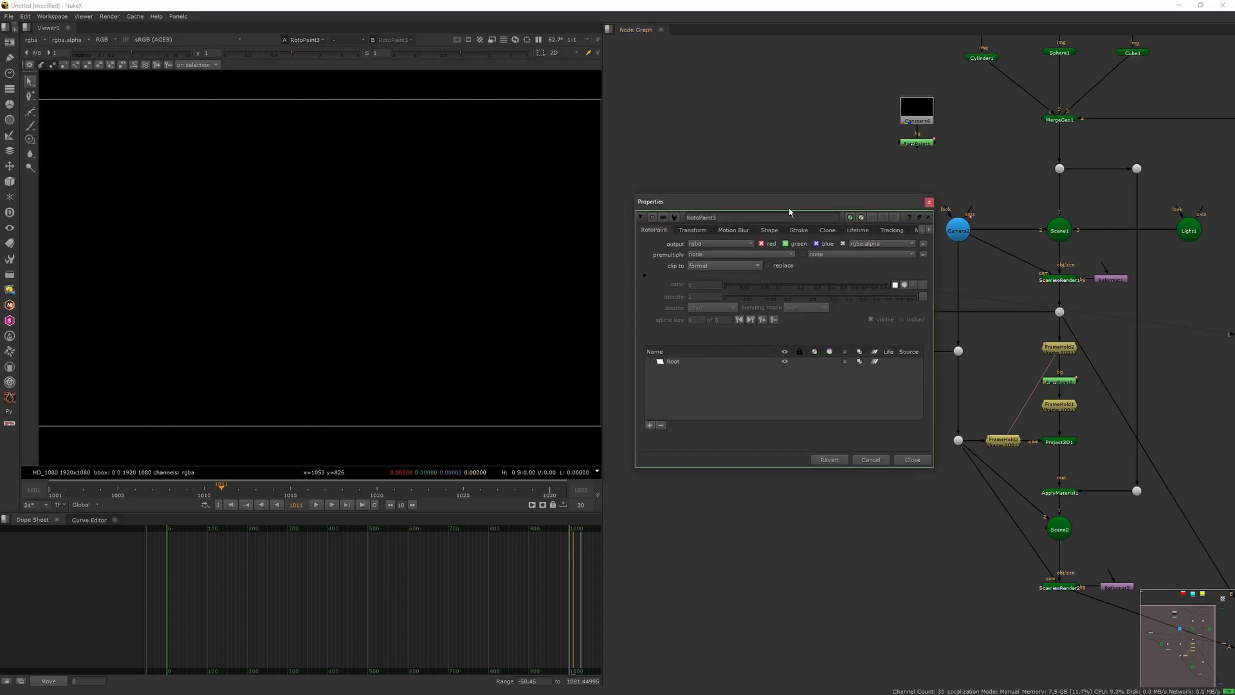
click(30, 126)
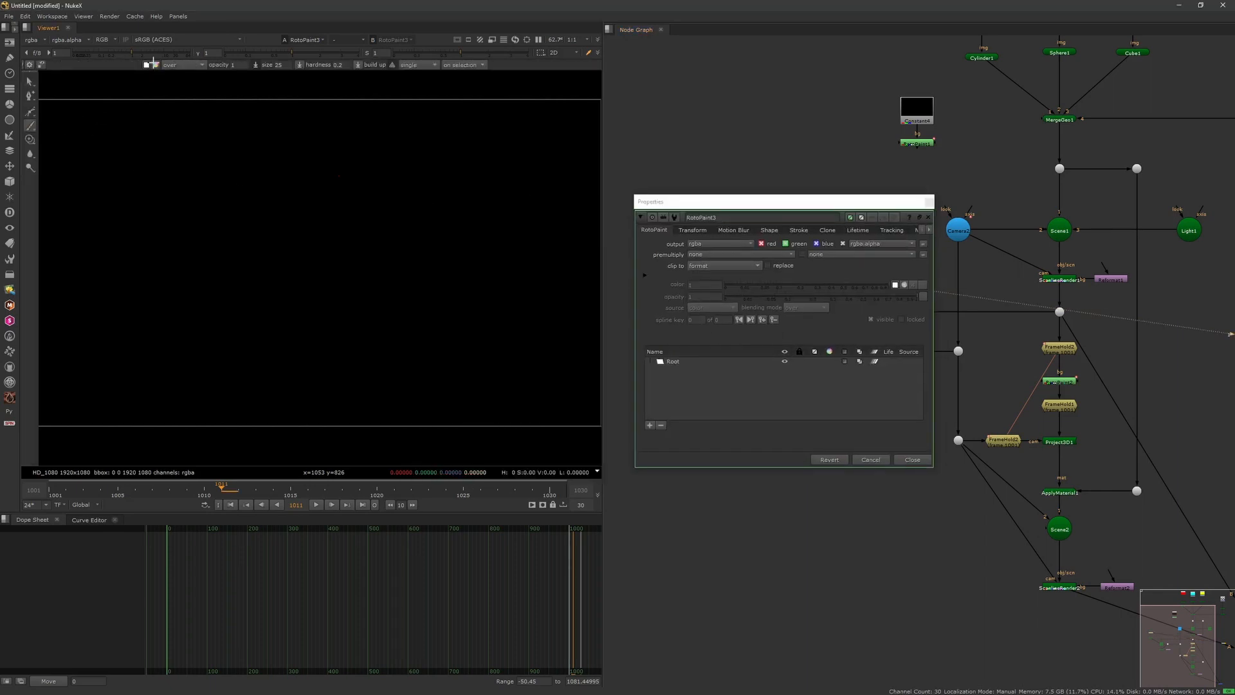
click(146, 64)
click(992, 149)
mouse_move(222, 219)
mouse_down()
mouse_move(227, 264)
mouse_move(419, 277)
mouse_move(479, 171)
mouse_up()
drag(305, 169, 169, 247)
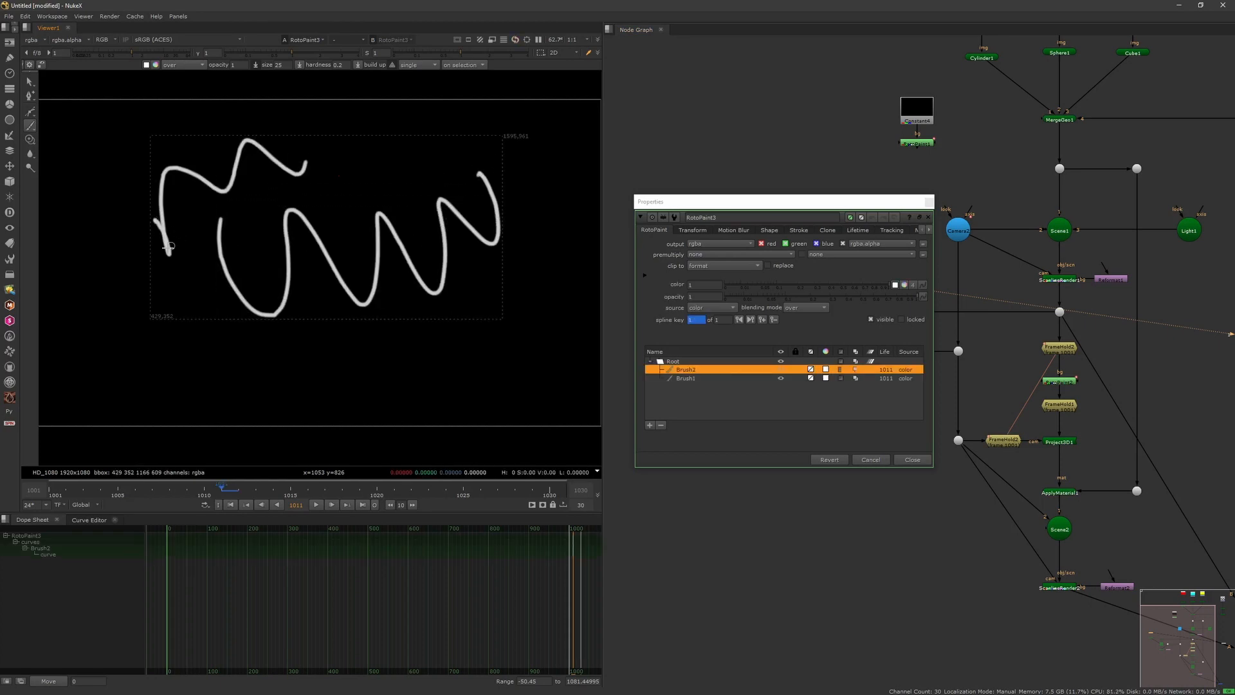
drag(173, 338, 372, 384)
click(928, 201)
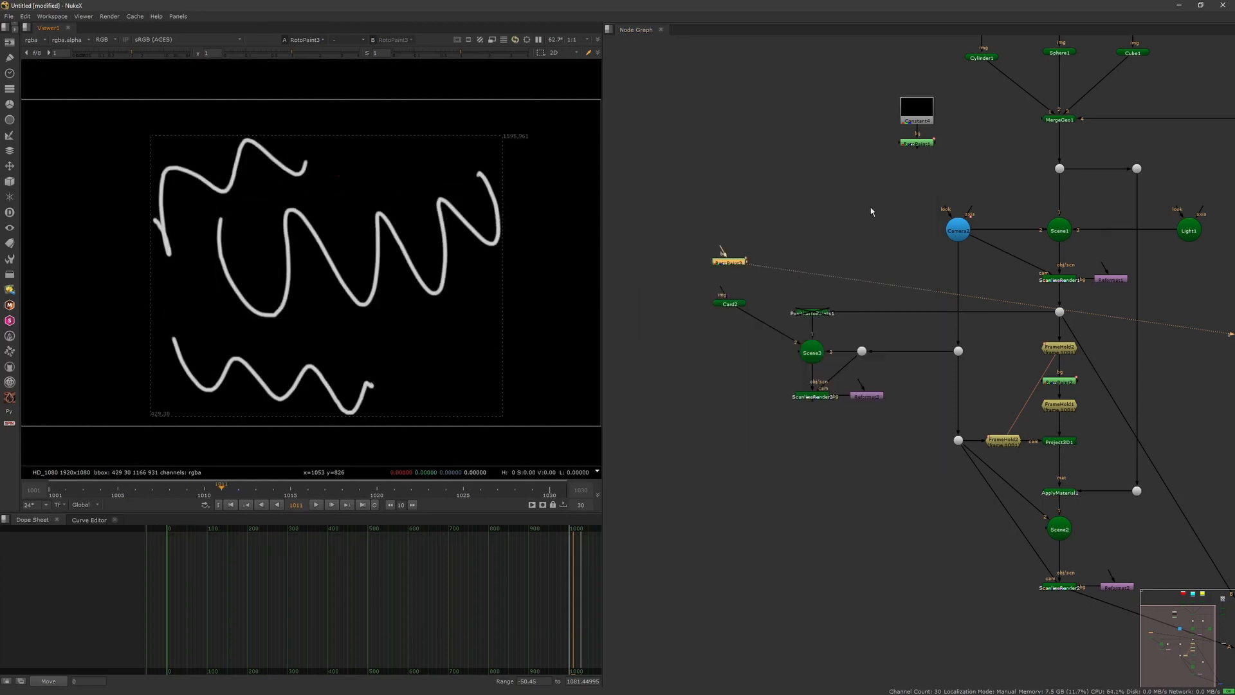
Step: Create a Constant node with a light green colour (about 0.417, 1, 0.333) and connect RotoPaint3's bg input to it
scroll(841, 228, up, 2)
key(Tab)
text(cons)
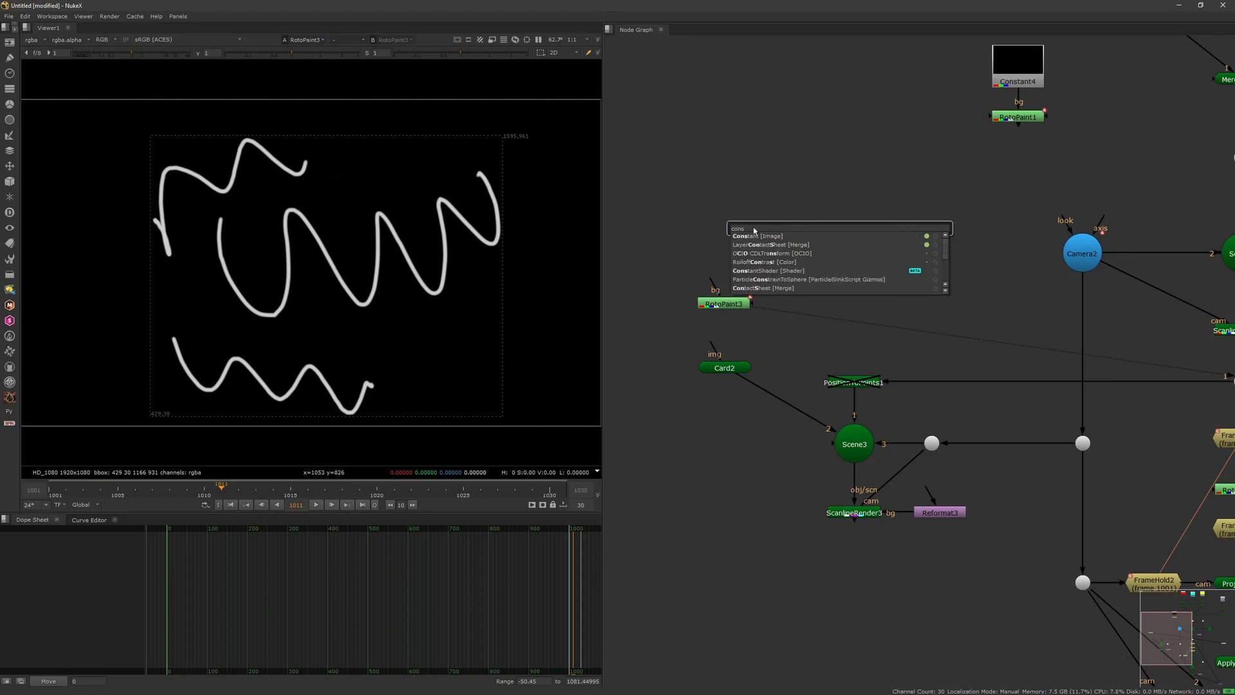
text(t)
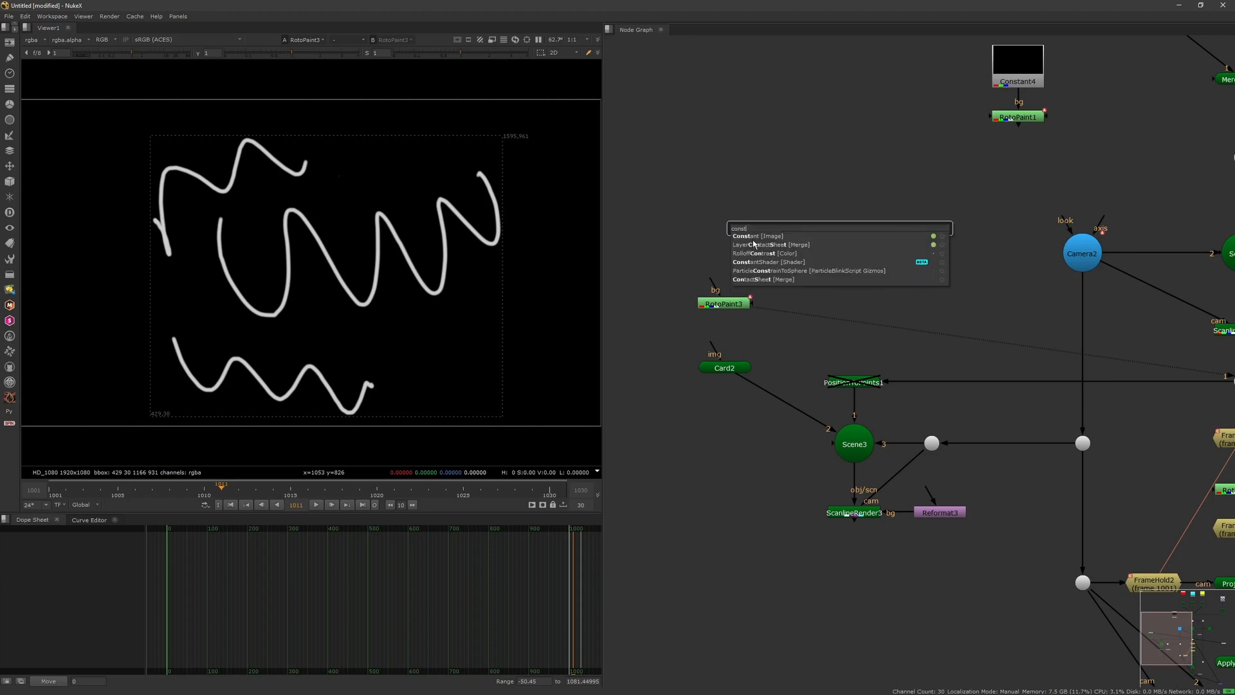
key(Return)
click(782, 219)
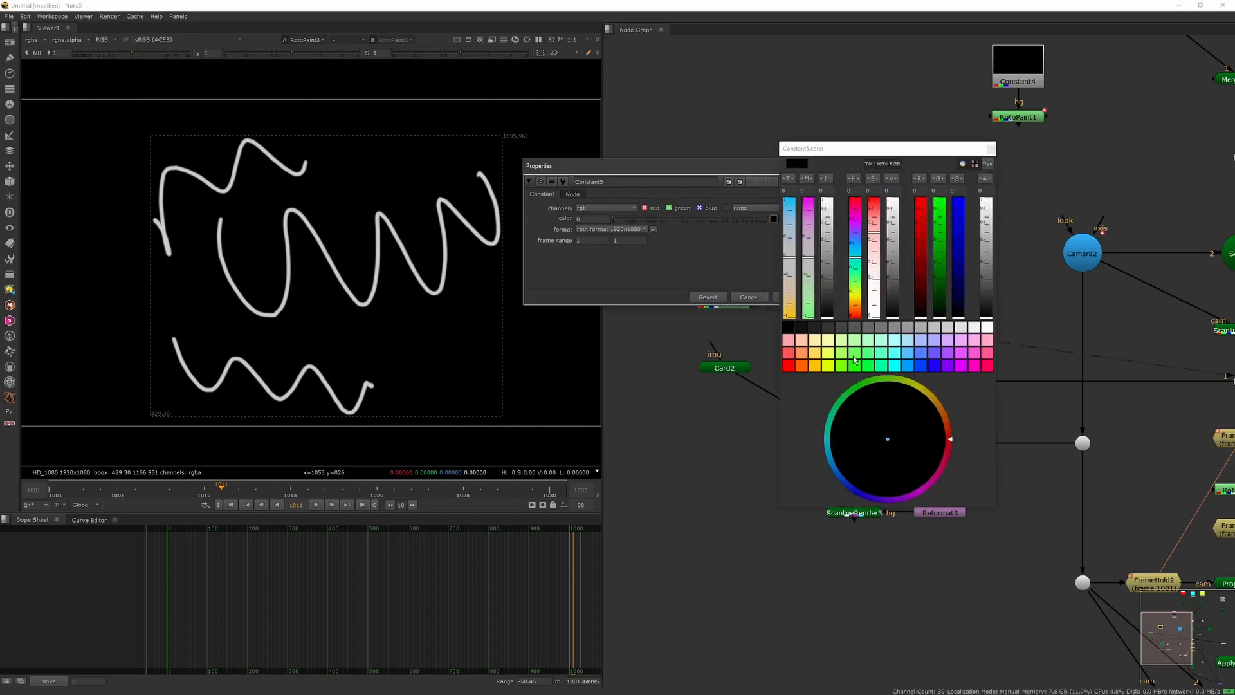
click(869, 386)
click(821, 165)
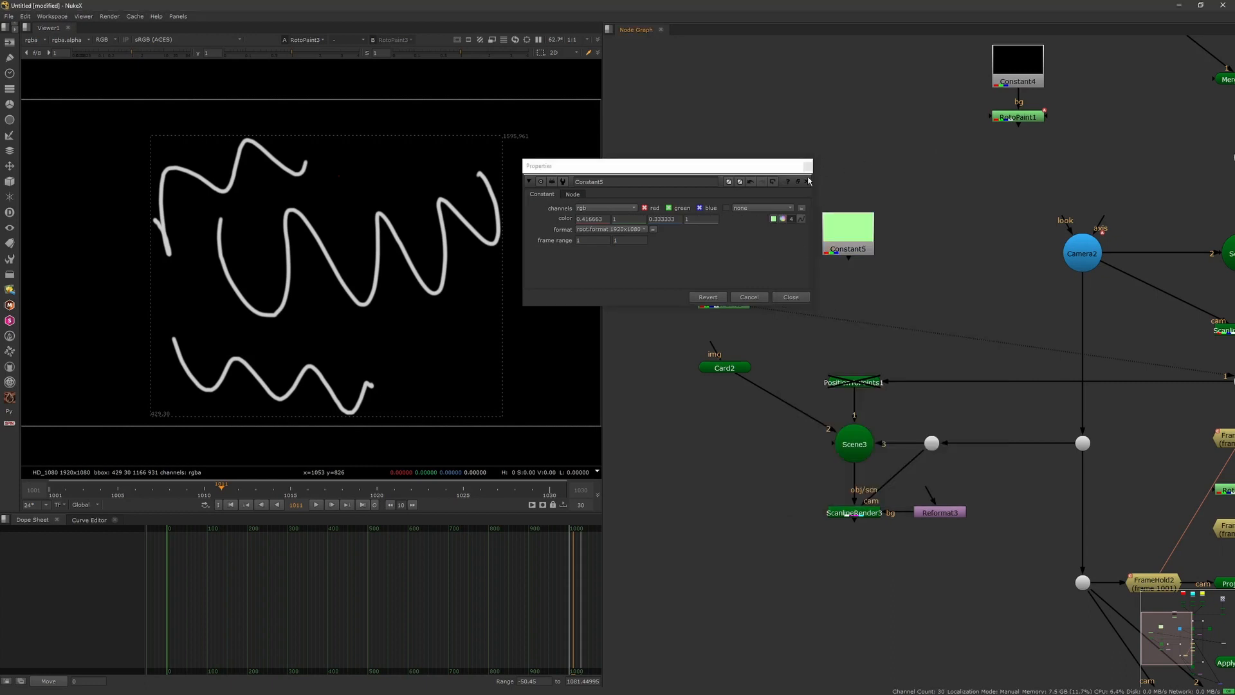
click(808, 167)
drag(714, 284, 851, 234)
drag(853, 234, 740, 252)
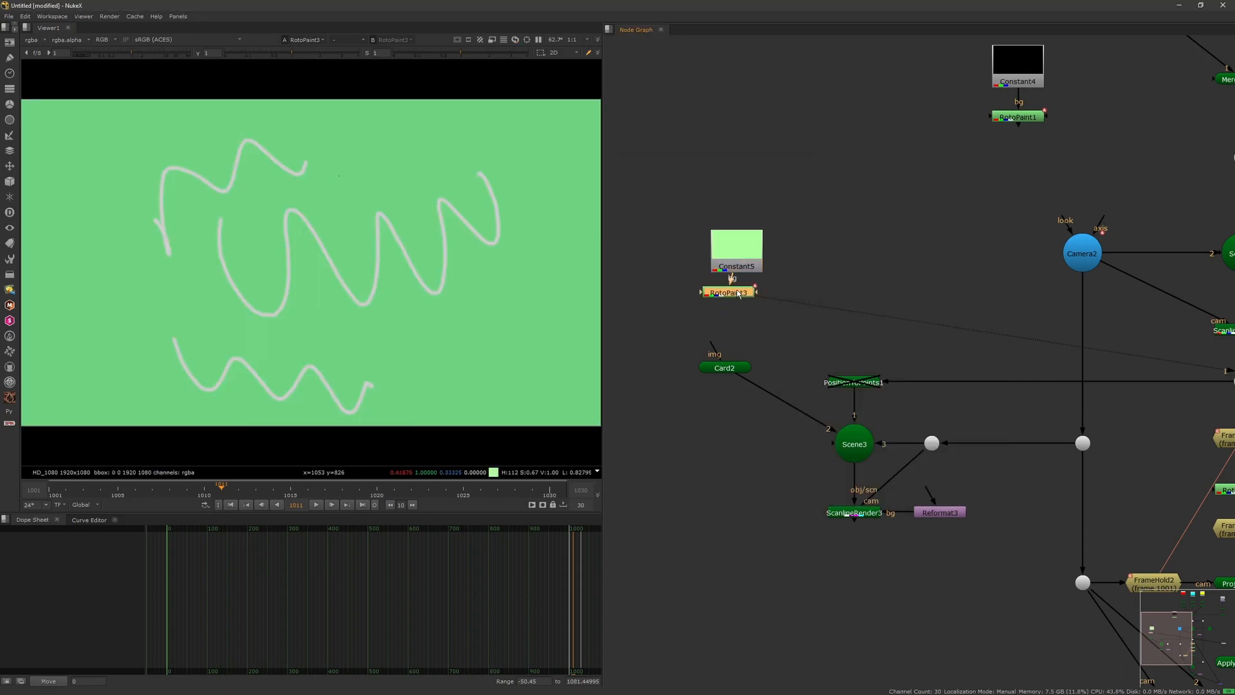
Step: Insert a Grade node between the green Constant and RotoPaint3 and lower its gain to about 0.24
key(g)
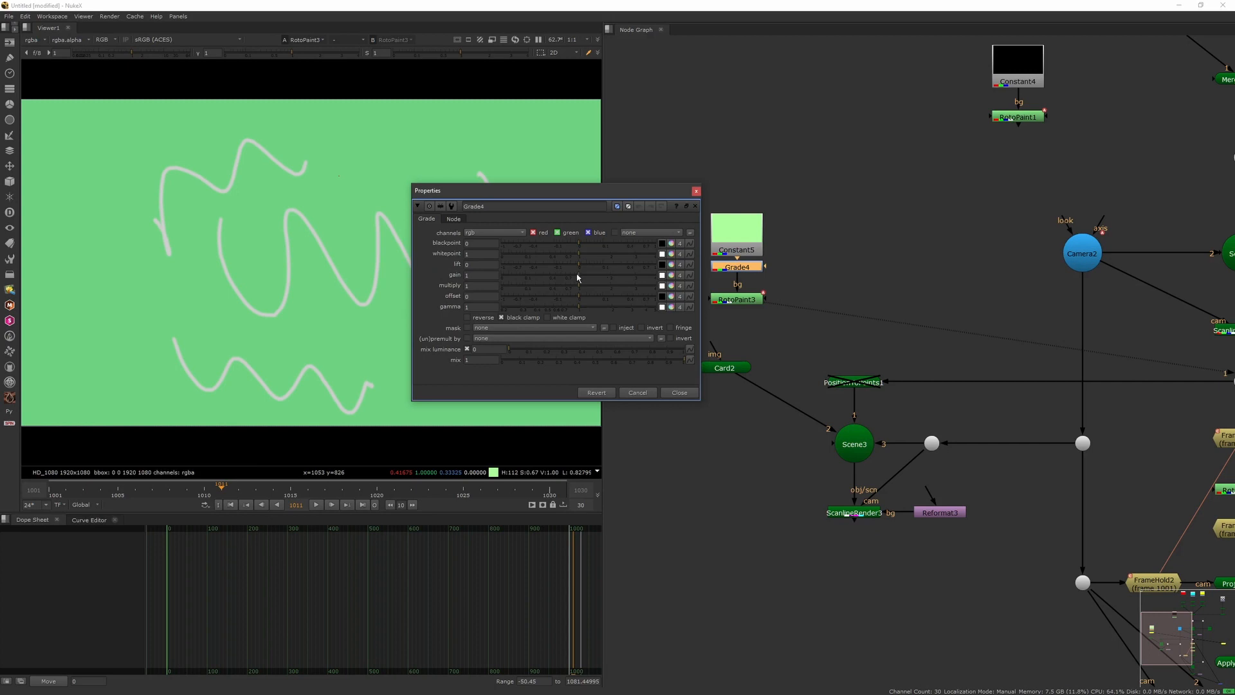
drag(577, 277, 540, 278)
click(696, 191)
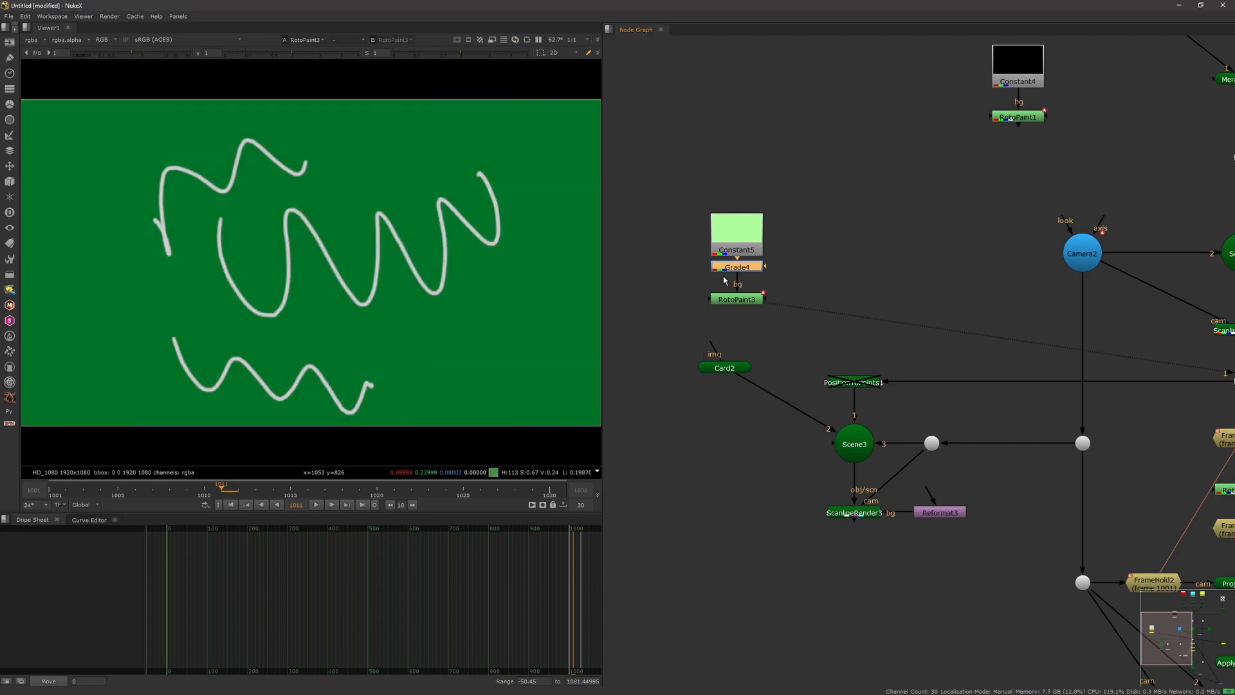
Step: Tidy the paint branch and add a FrameHold node below RotoPaint3 set to hold the current frame, 1011
drag(695, 220, 725, 278)
click(748, 317)
click(734, 277)
key(Tab)
text(frq)
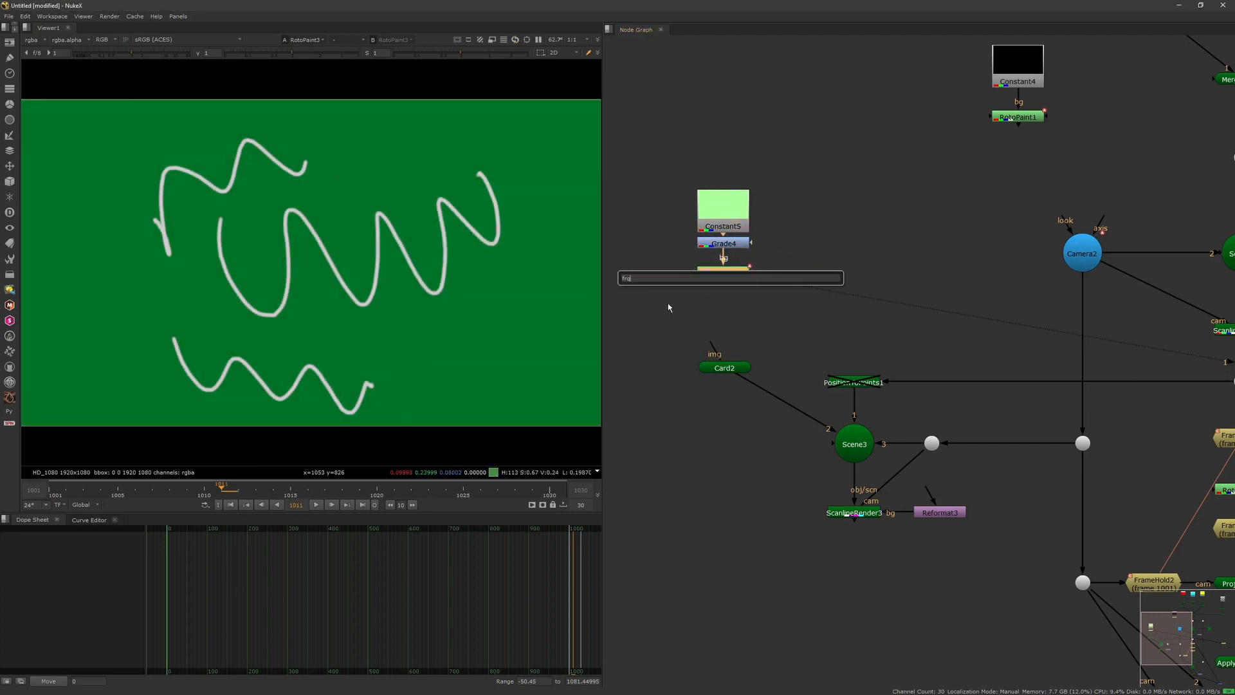
key(BackSpace)
text(a)
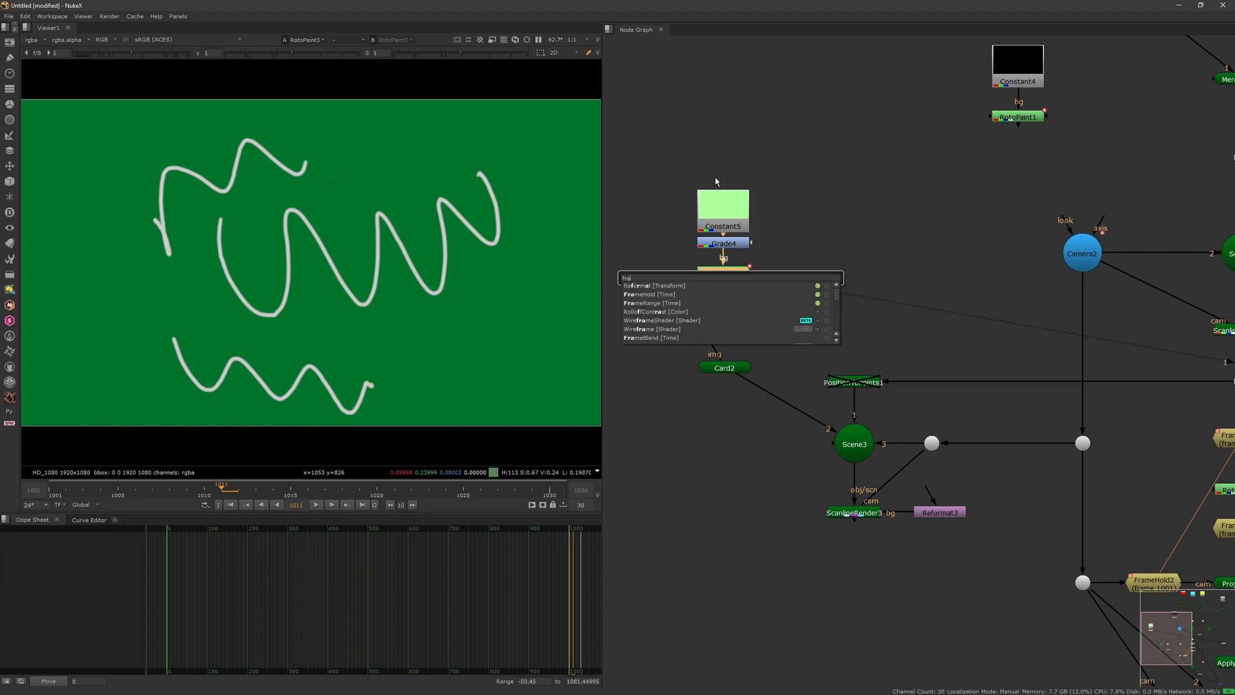
click(679, 295)
click(526, 280)
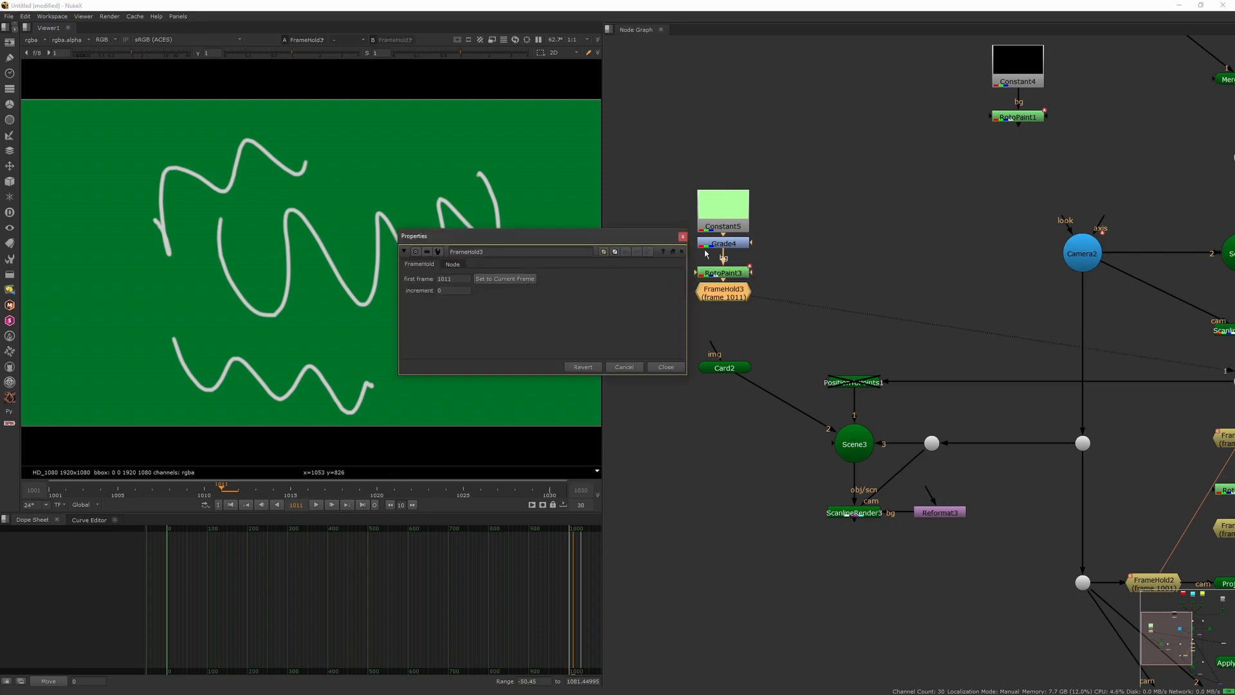
Step: Connect Card2's img input to FrameHold3 and align Card2 below it
drag(712, 346, 722, 296)
click(683, 237)
drag(730, 367, 727, 370)
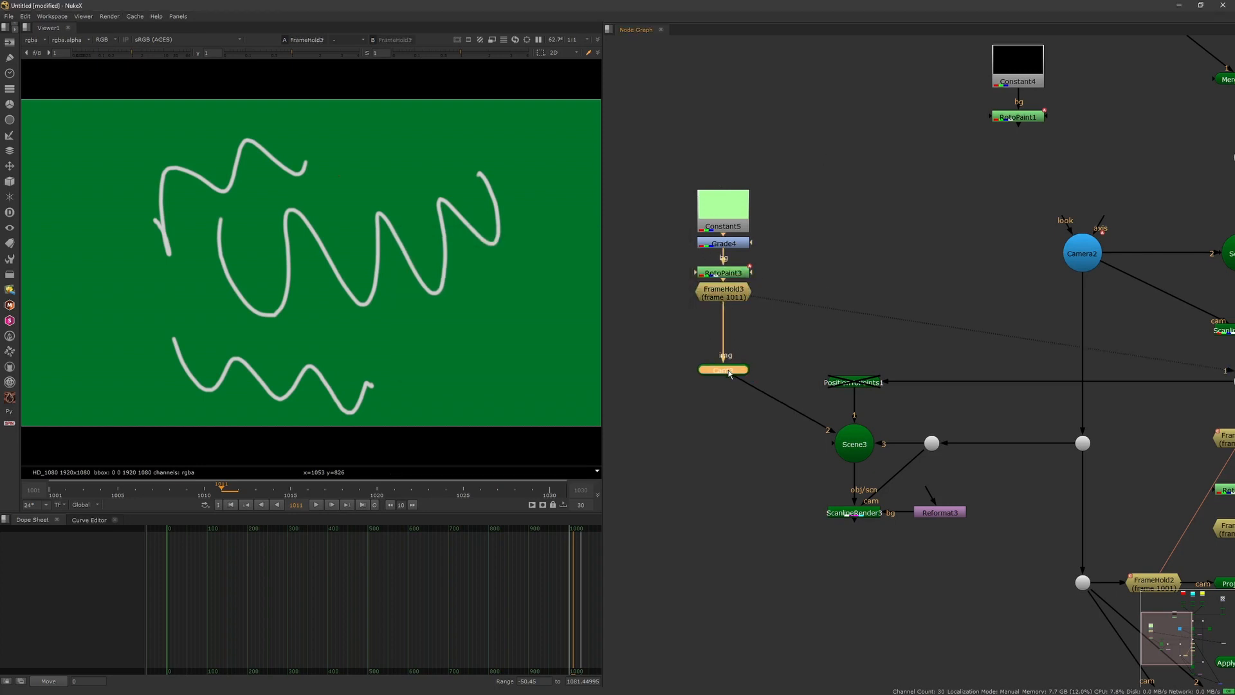
Step: View Scene3 in 3D and orbit around the textured card to examine it
click(847, 443)
key(1)
click(519, 353)
scroll(501, 340, down, 3)
ctrl+drag(485, 326, 418, 306)
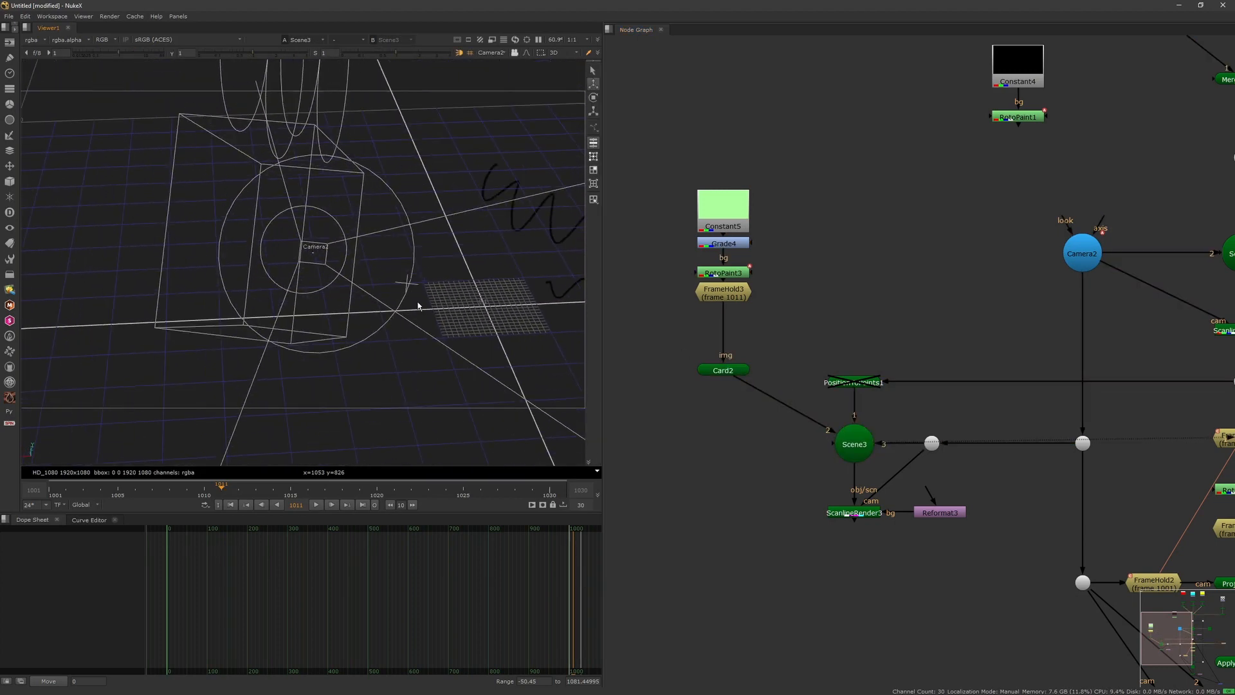
Step: Set Constant5's channels to rgba and check its alpha channel in the viewer
click(738, 222)
key(1)
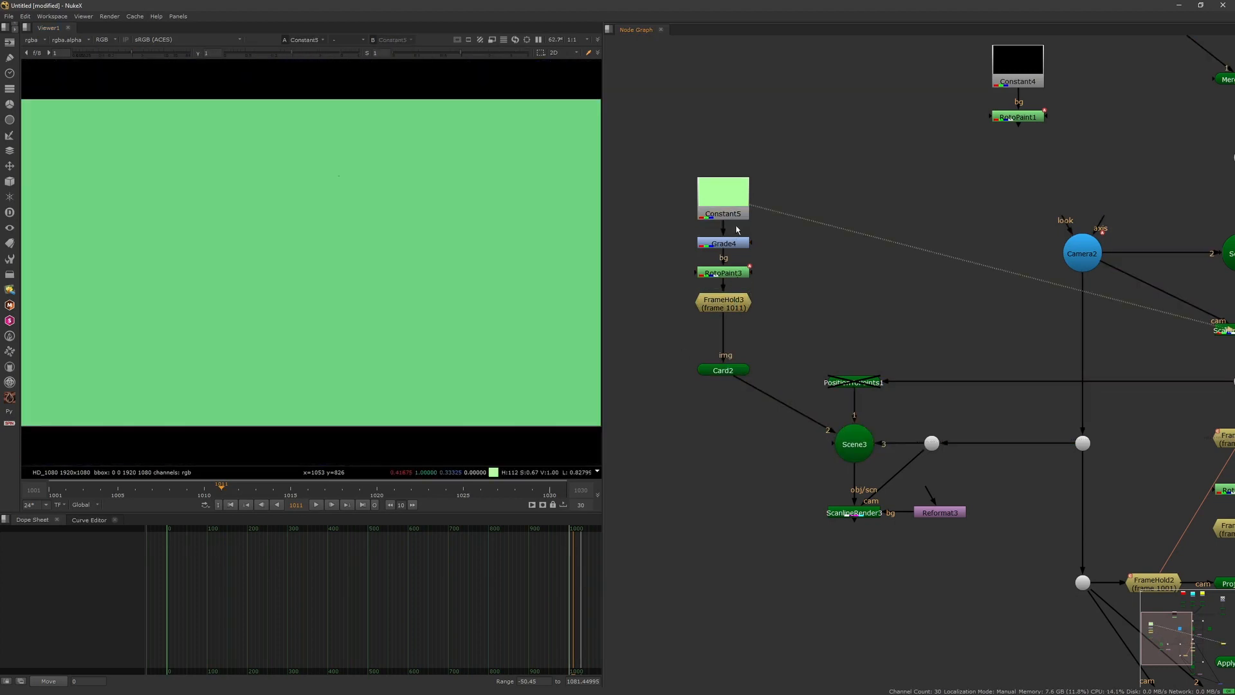
double_click(740, 225)
click(629, 208)
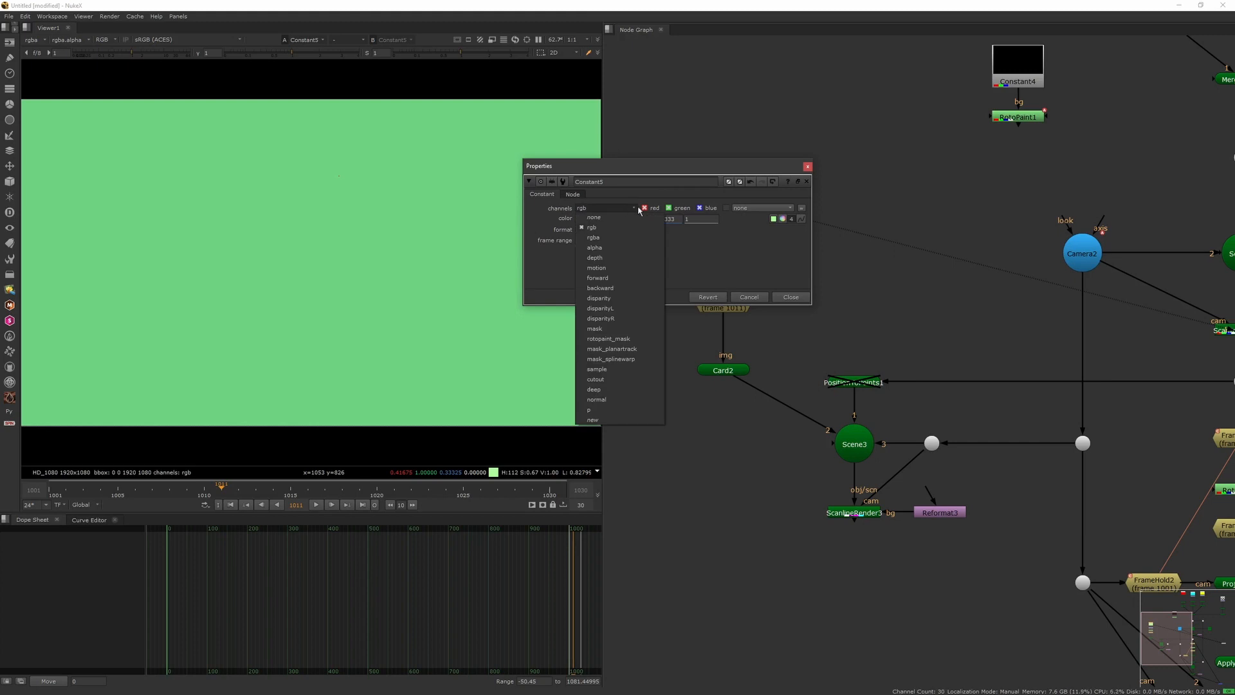
click(630, 238)
click(808, 166)
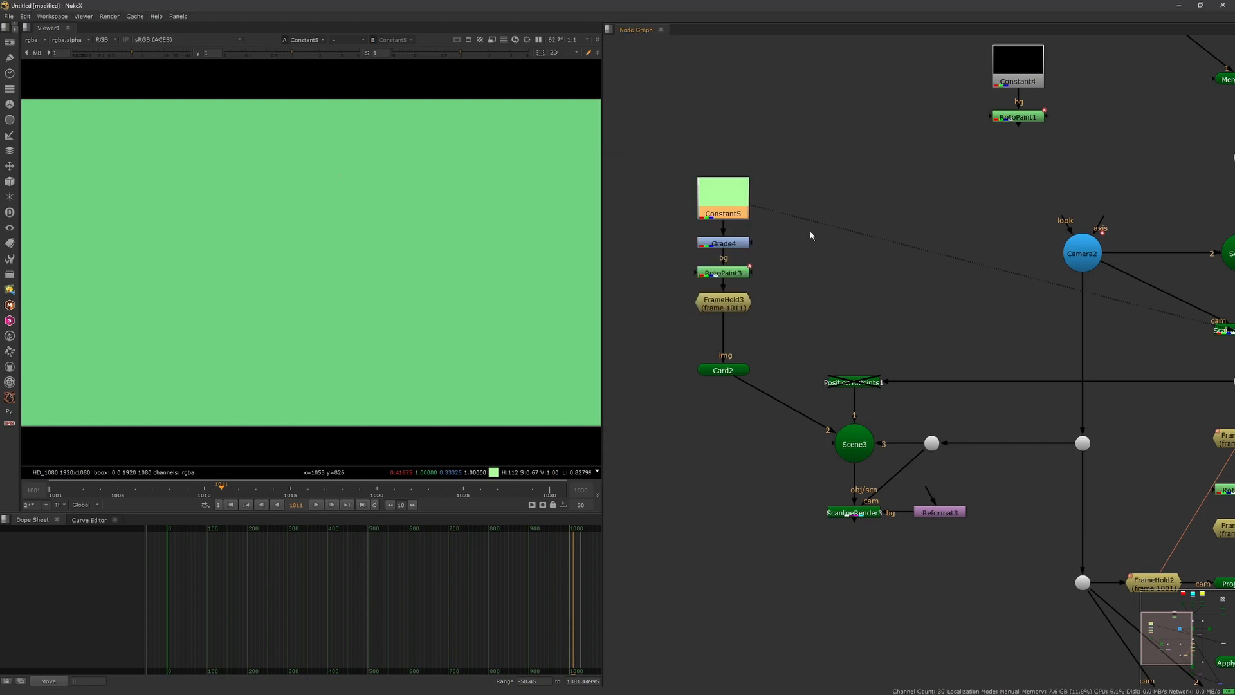
double_click(734, 217)
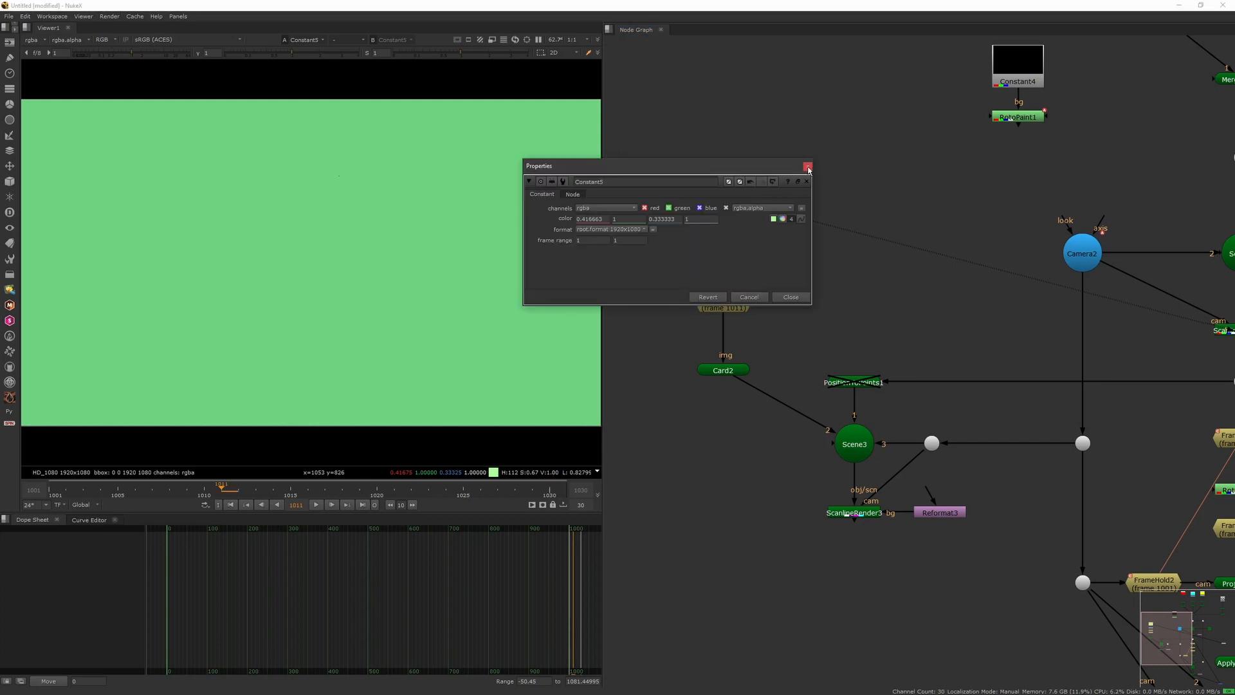
click(807, 166)
key(a)
key(a)
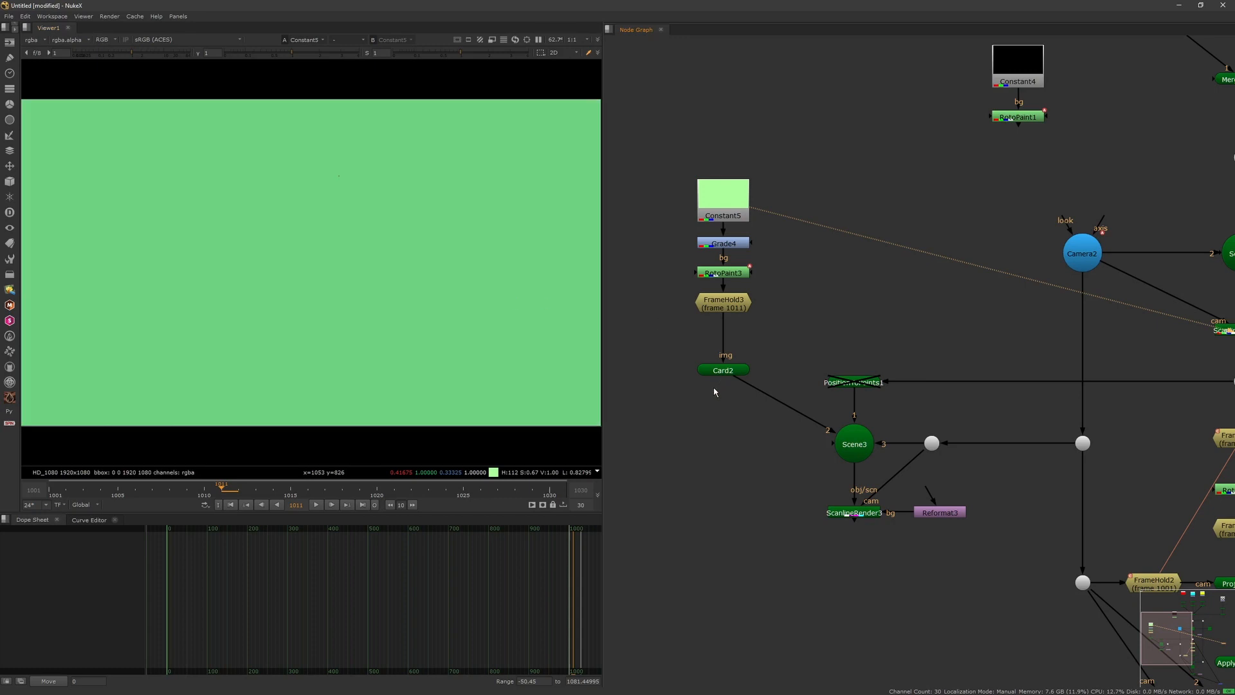
Step: View Scene3 in 3D from an orbited angle and then ScanlineRender3's output to examine the painted green card
click(844, 442)
key(1)
click(547, 341)
ctrl+drag(534, 340, 392, 302)
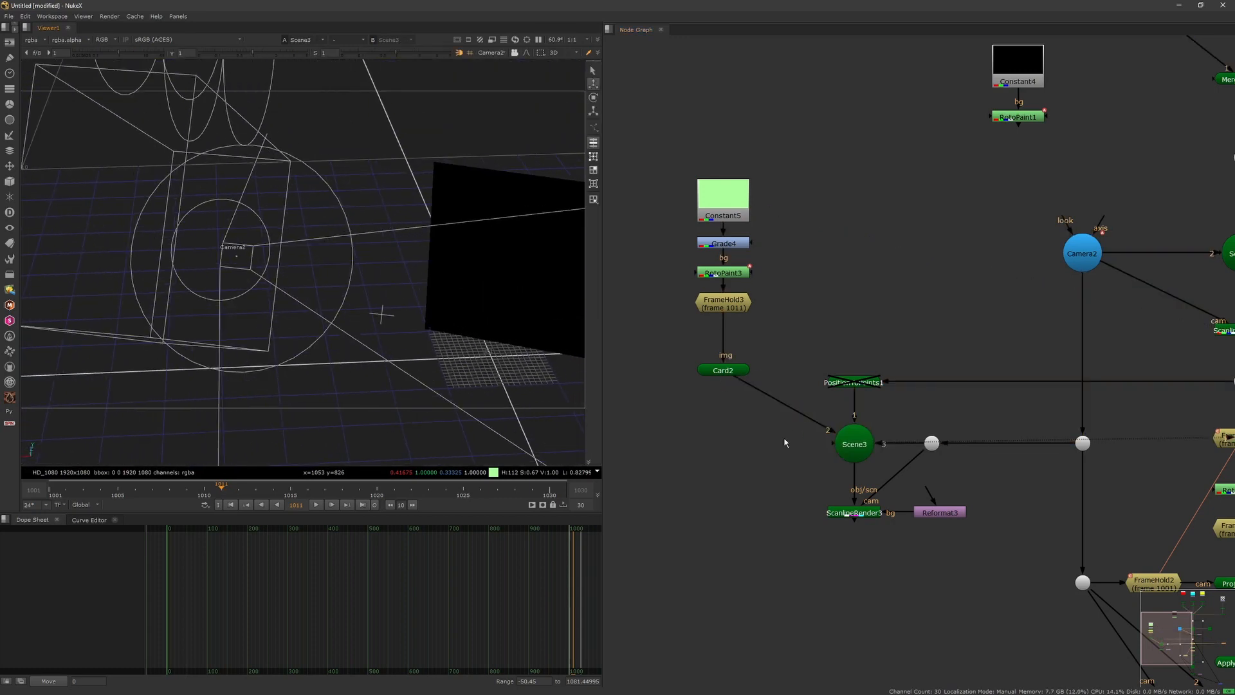
click(852, 512)
key(1)
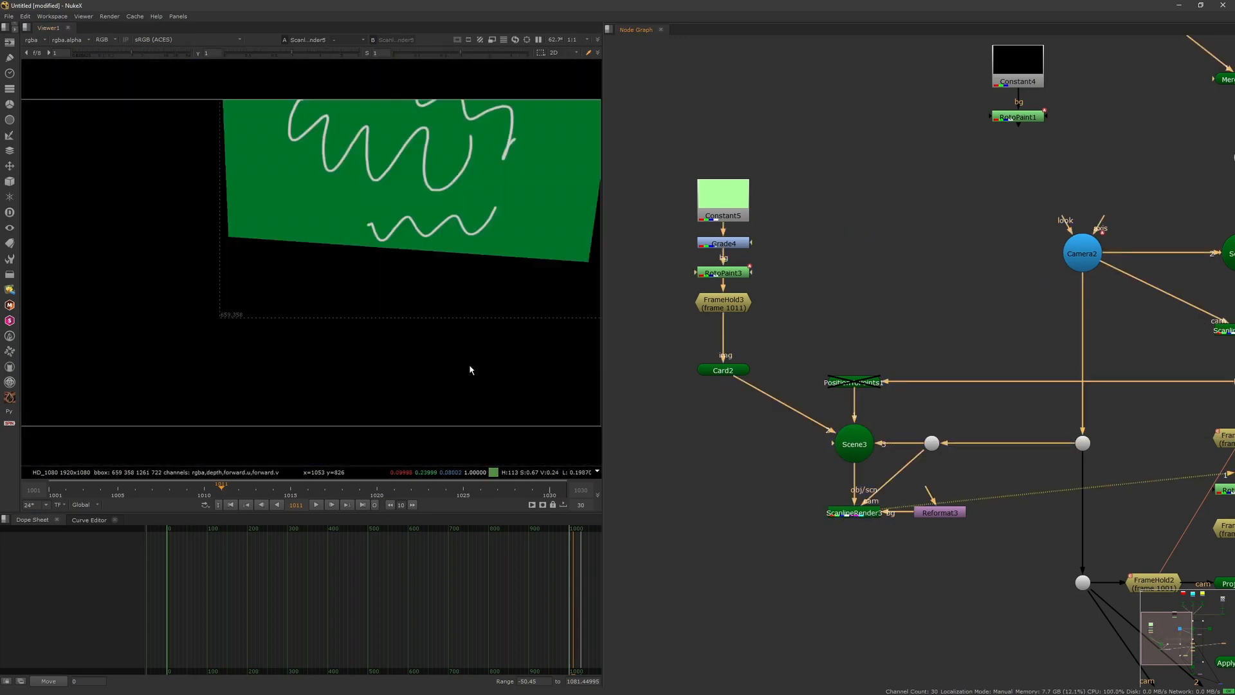
Step: View PositionToPoints1 and re-enable it to bring back the point cloud
click(778, 506)
key(f)
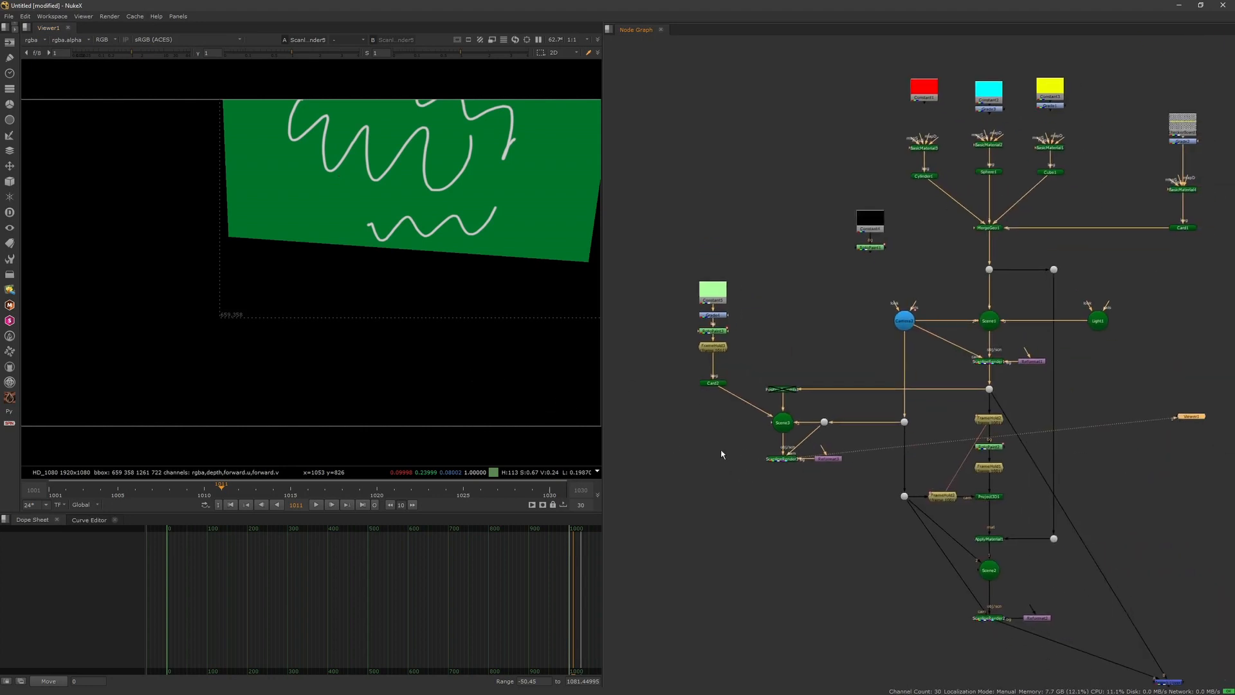
scroll(789, 403, up, 3)
click(782, 432)
key(1)
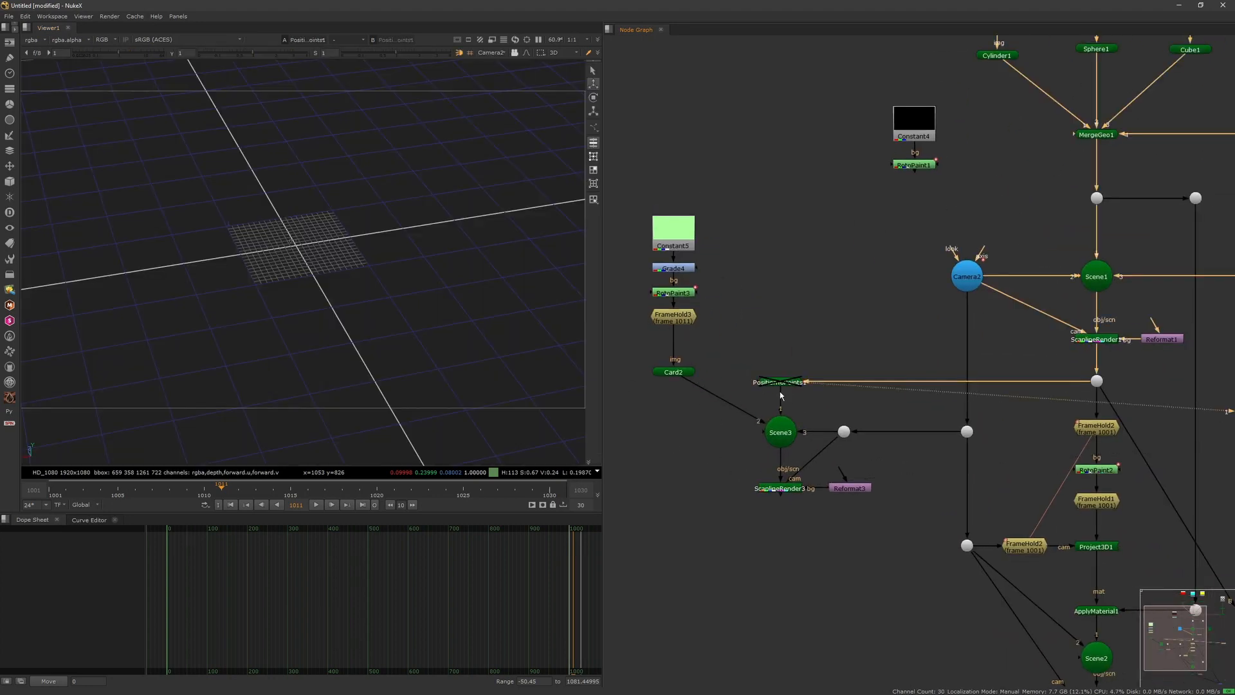
click(791, 384)
key(d)
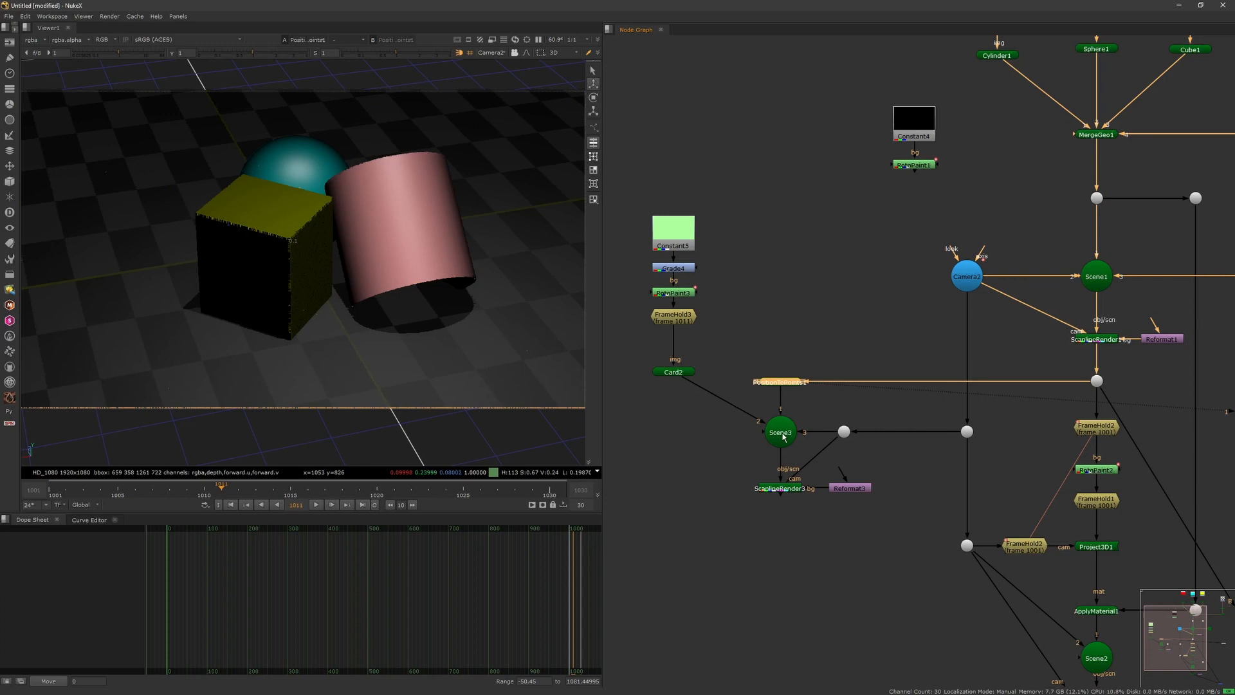
Step: In Scene3's 3D view, move Card2 to about X 0.08, Y 2.38, Z -1.22 and reduce its uniform scale to 3.7
click(784, 434)
key(1)
click(453, 386)
scroll(452, 387, down, 2)
scroll(452, 384, down, 2)
ctrl+drag(381, 372, 328, 360)
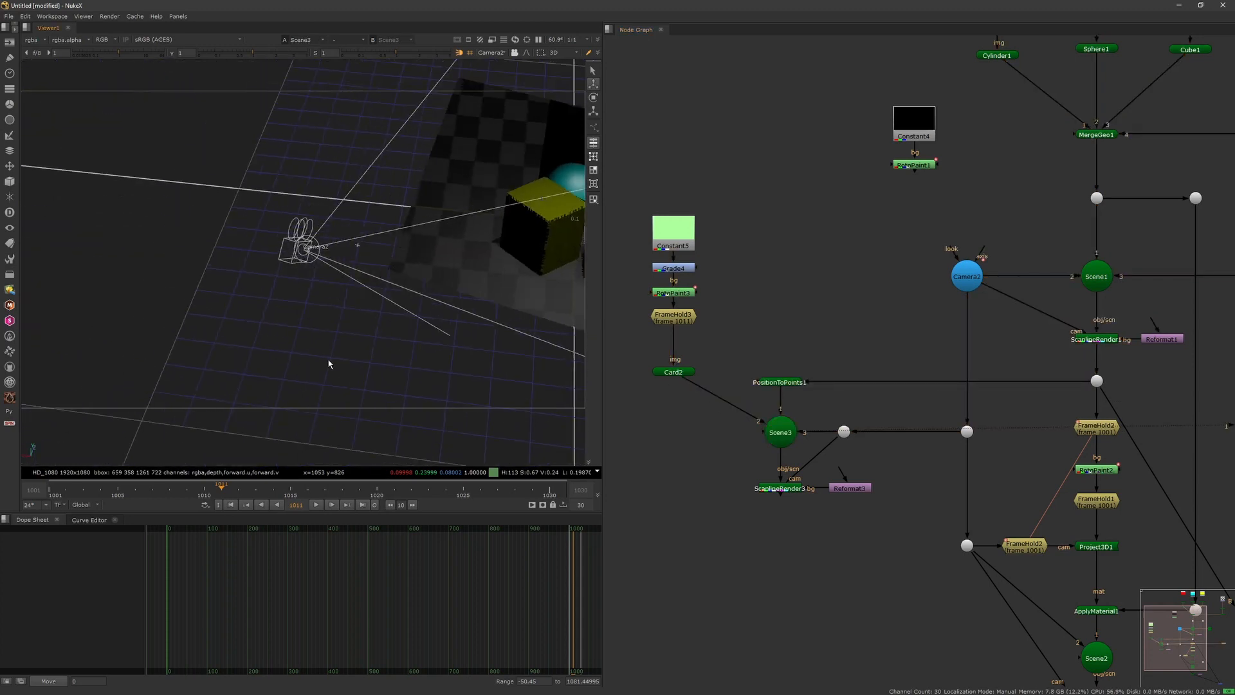
middle_drag(328, 360, 106, 391)
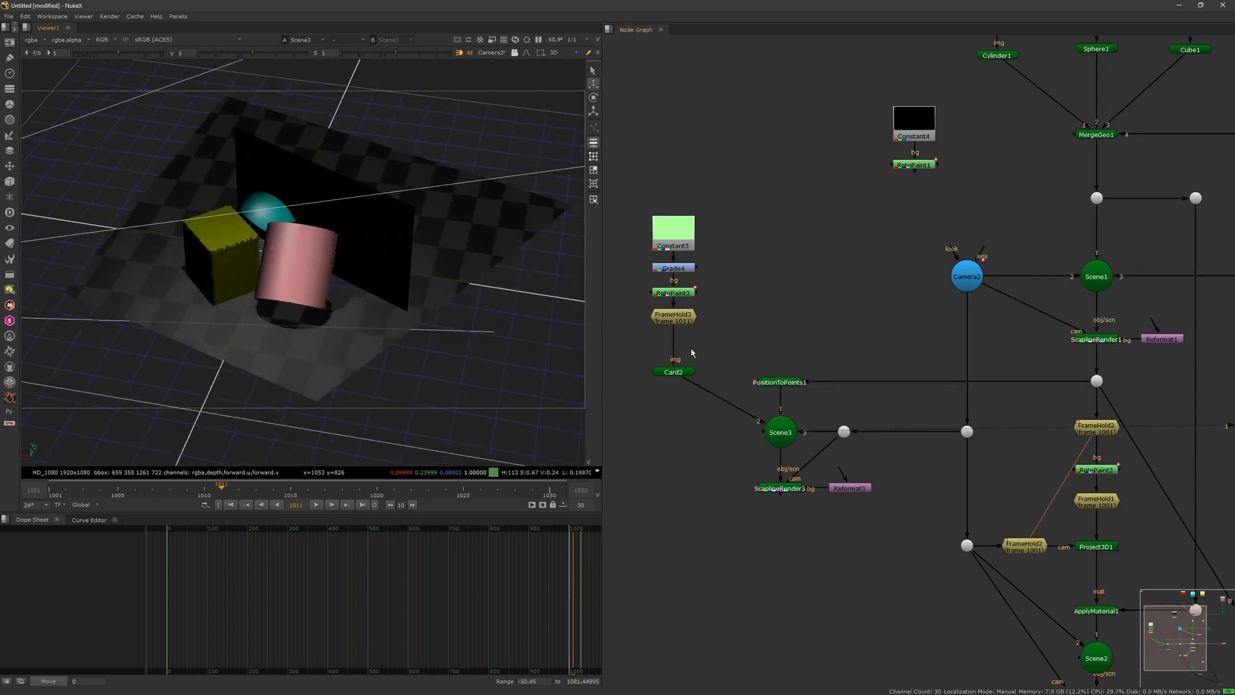
double_click(685, 372)
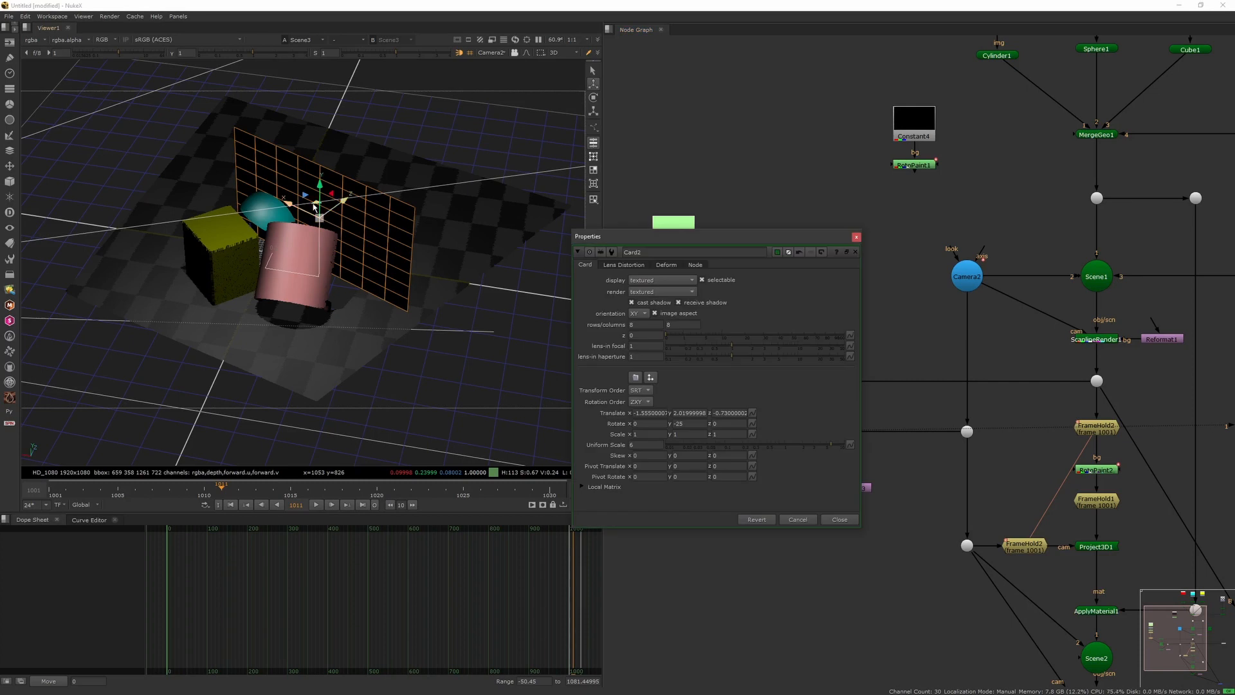
drag(314, 206, 253, 176)
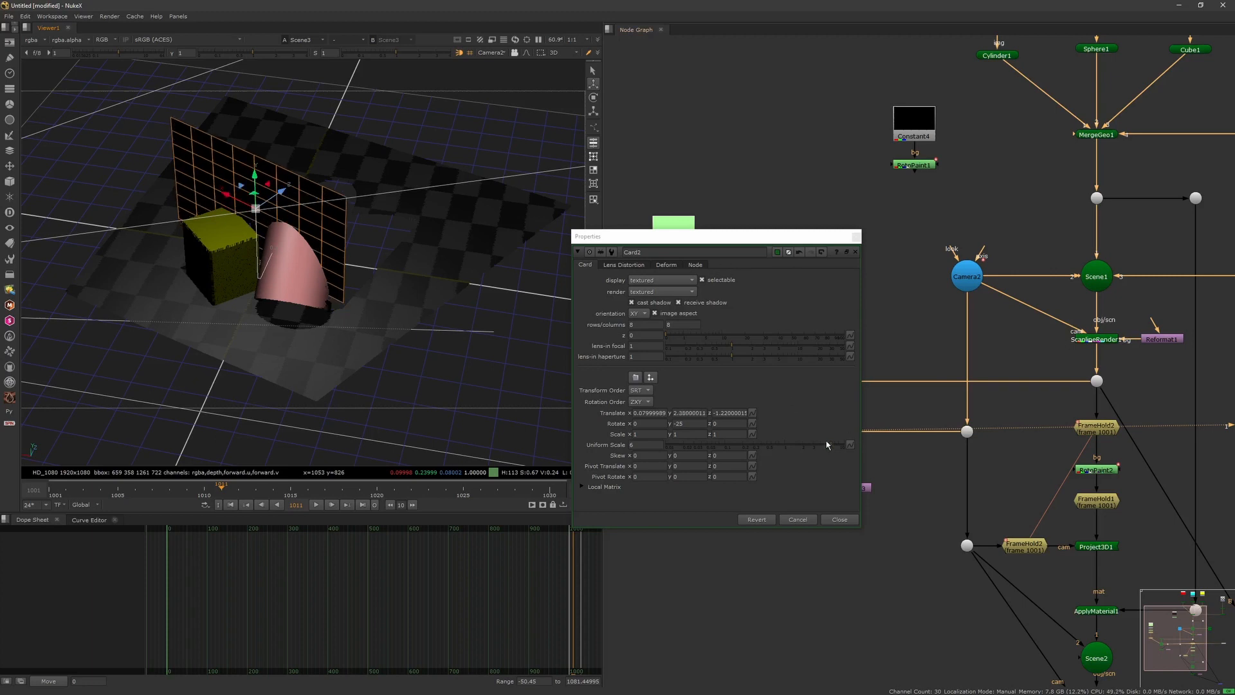
drag(829, 444, 812, 434)
Step: Return to the camera view, move Card2 to about X 1.36, Z -0.36 and set its Y rotation to 15
ctrl+drag(359, 308, 450, 219)
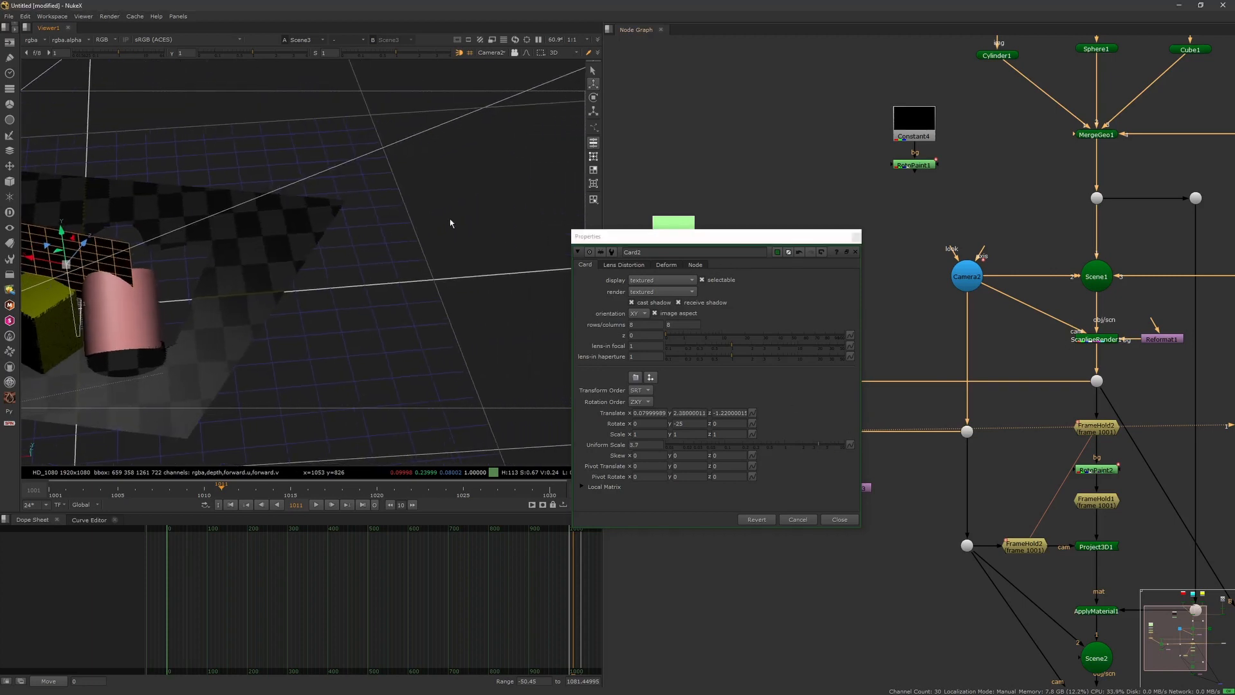
click(499, 56)
click(508, 69)
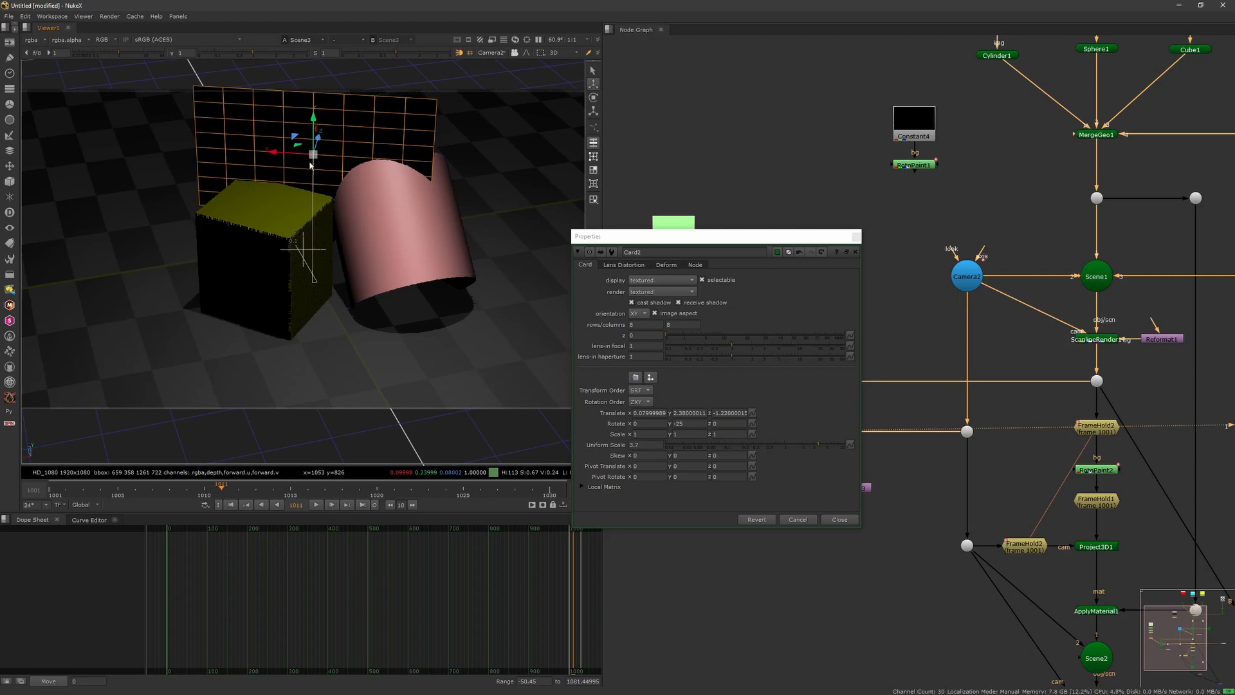
mouse_move(301, 150)
mouse_down()
mouse_move(251, 185)
mouse_move(201, 95)
mouse_up()
double_click(685, 422)
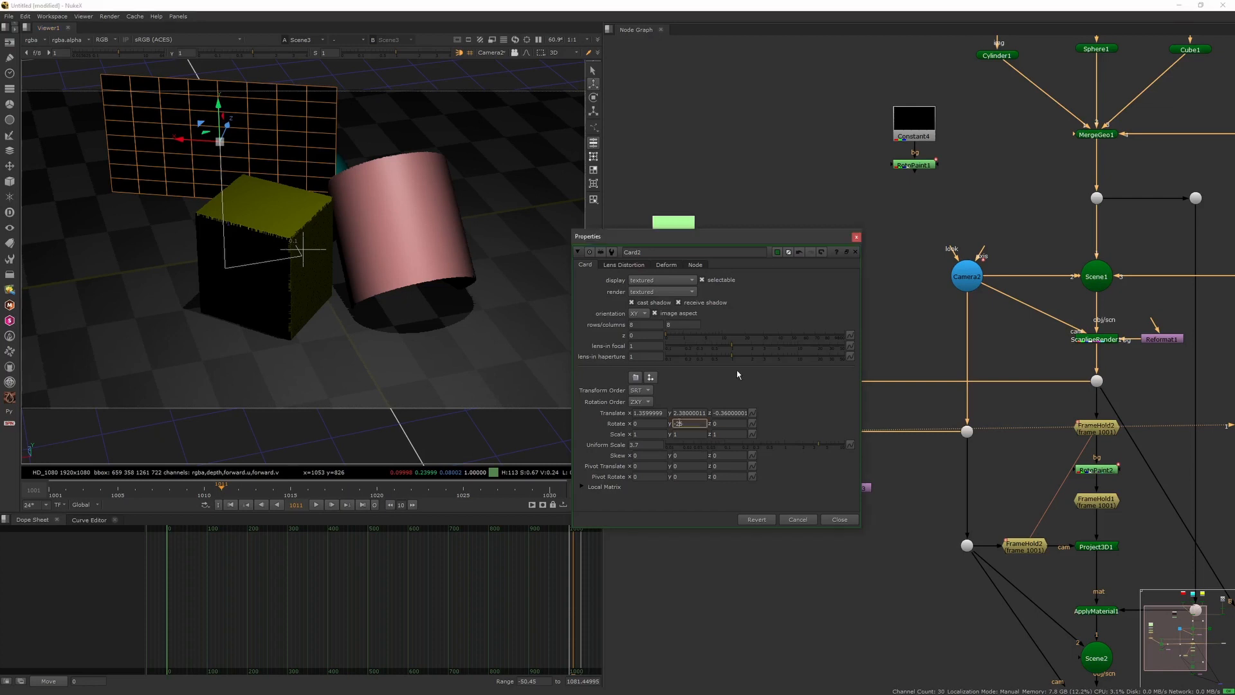
key(Up)
key(Up)
key(Up)
key(Up)
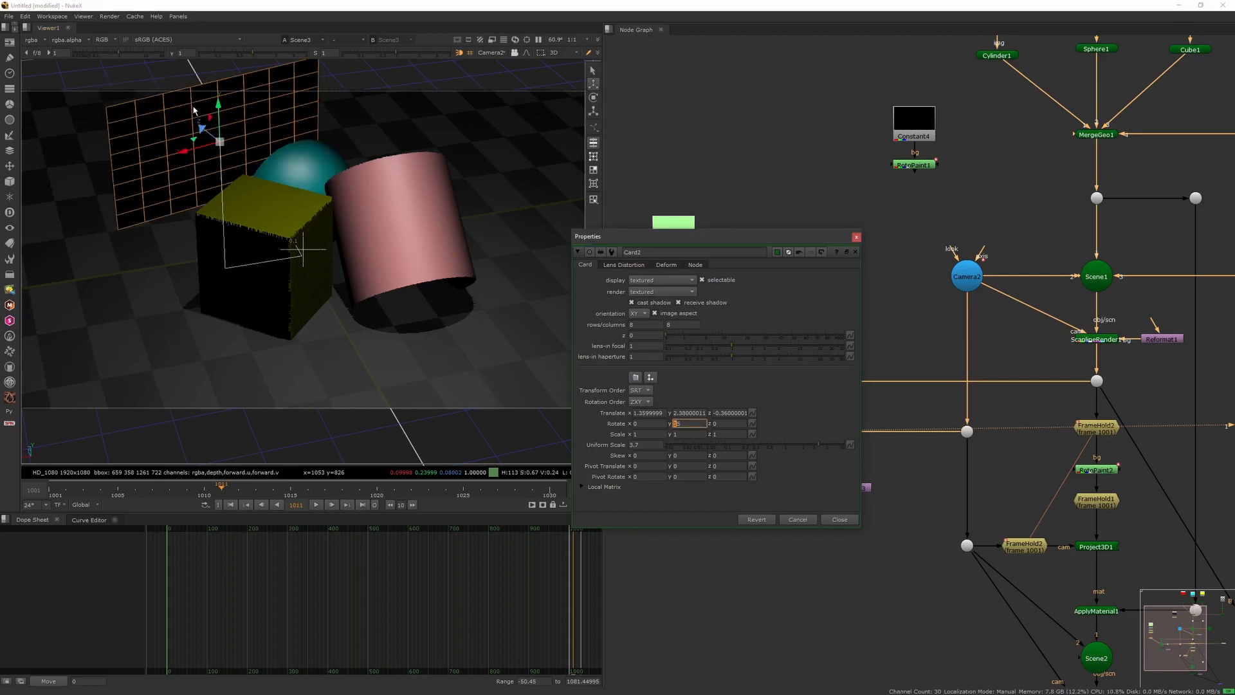
Step: Move Card2 to about X -0.57, Z -1.32, turn it around Y to a negative angle so it cuts diagonally through the cylinder, and close its properties
drag(193, 140, 217, 181)
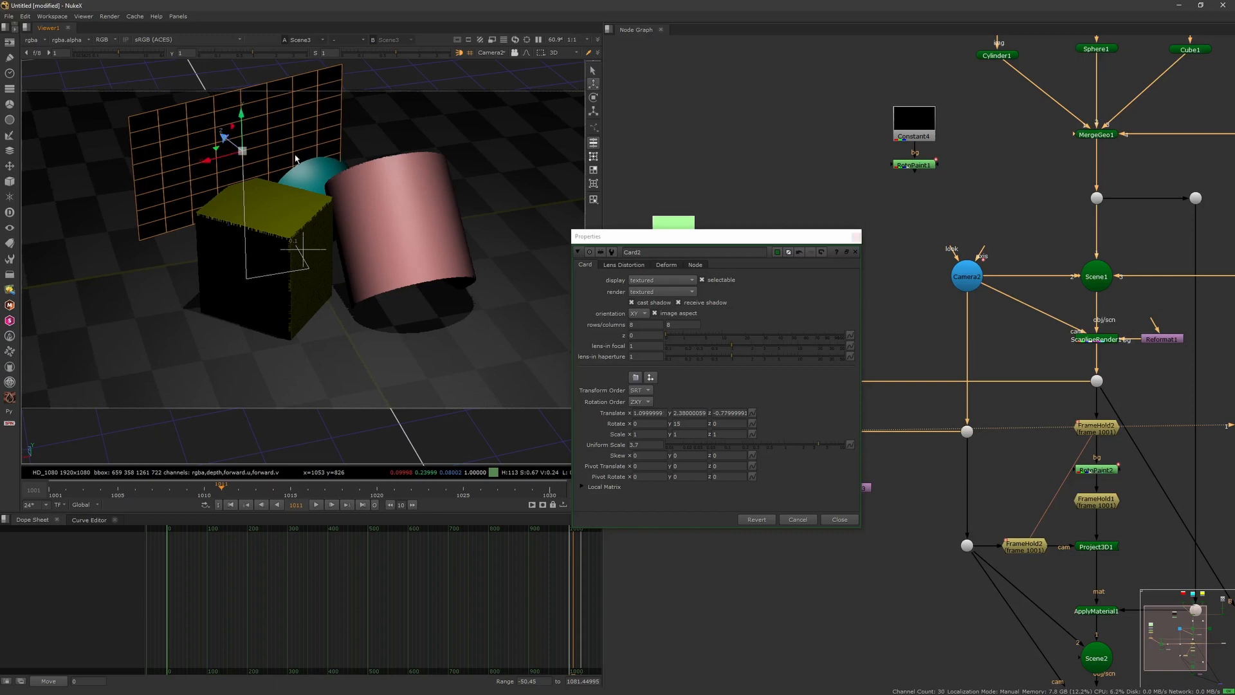
drag(242, 151, 355, 152)
click(685, 423)
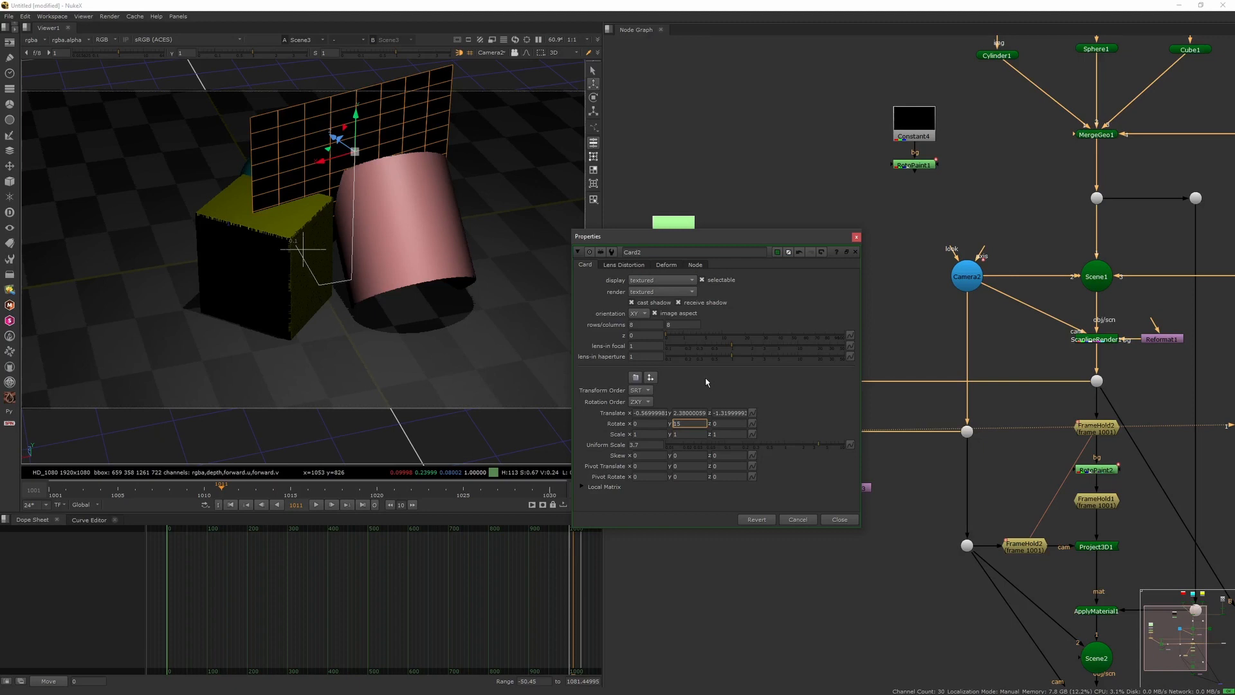
key(Up)
key(Up)
key(Down)
key(Down)
key(Down)
key(Down)
key(Down)
key(Down)
key(Down)
key(Down)
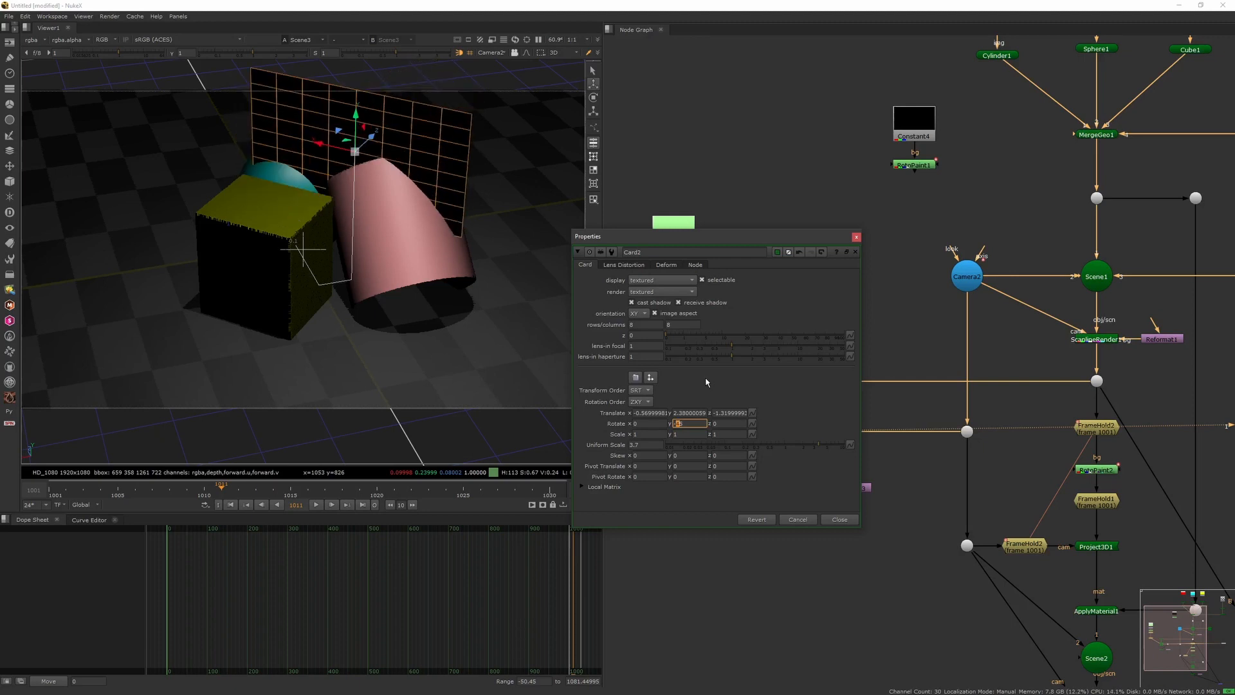
click(856, 236)
Step: View ScanlineRender3's output to examine the painted card rendered together with the point cloud
middle_drag(810, 489, 828, 373)
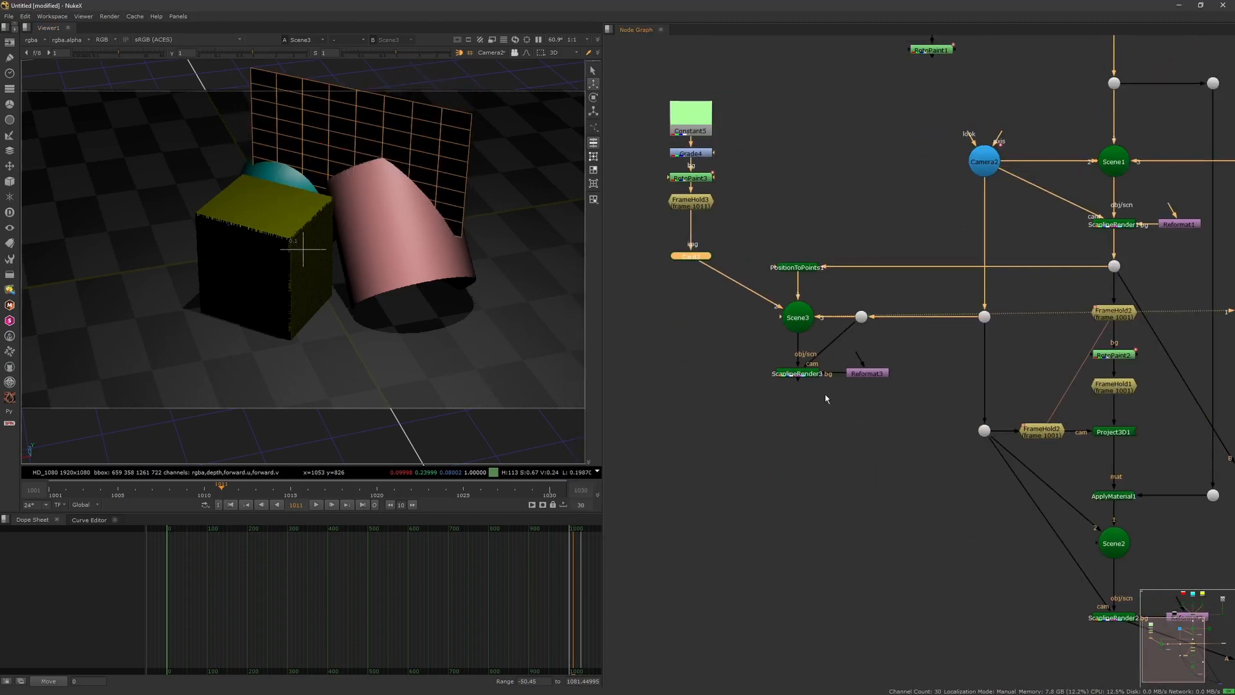
key(Tab)
scroll(761, 401, down, 5)
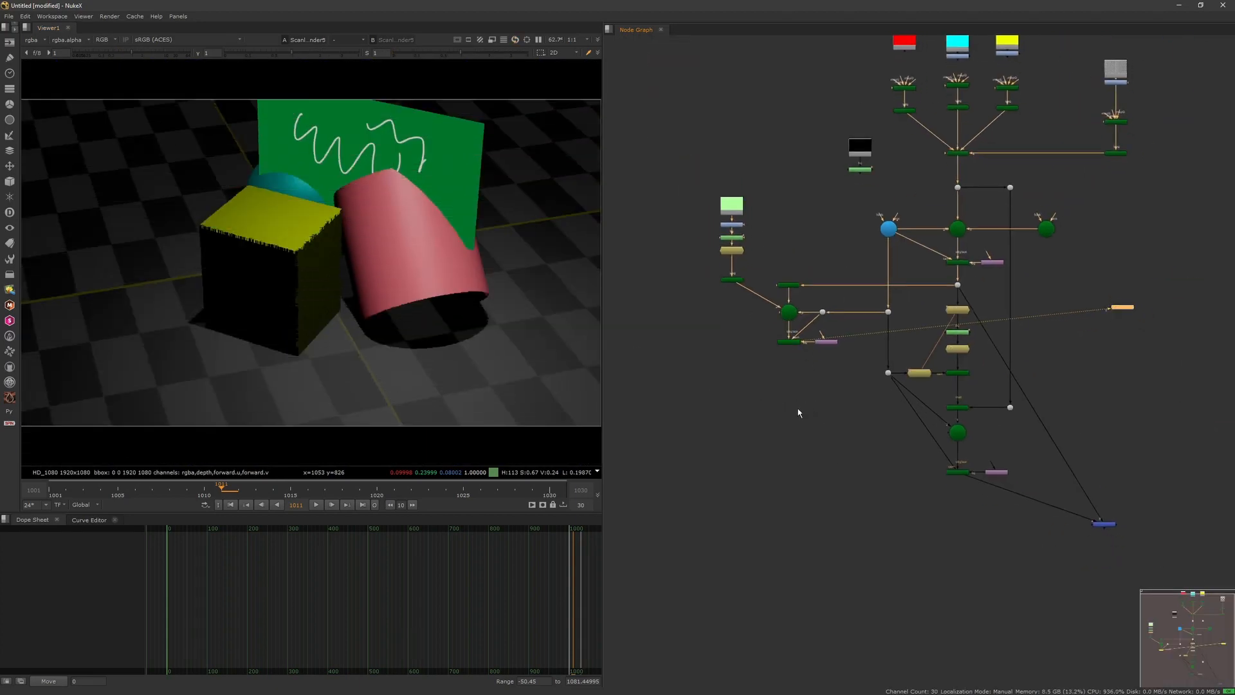
Step: Disable the PositionToPoints node so ScanlineRender3 renders only the painted card
click(804, 422)
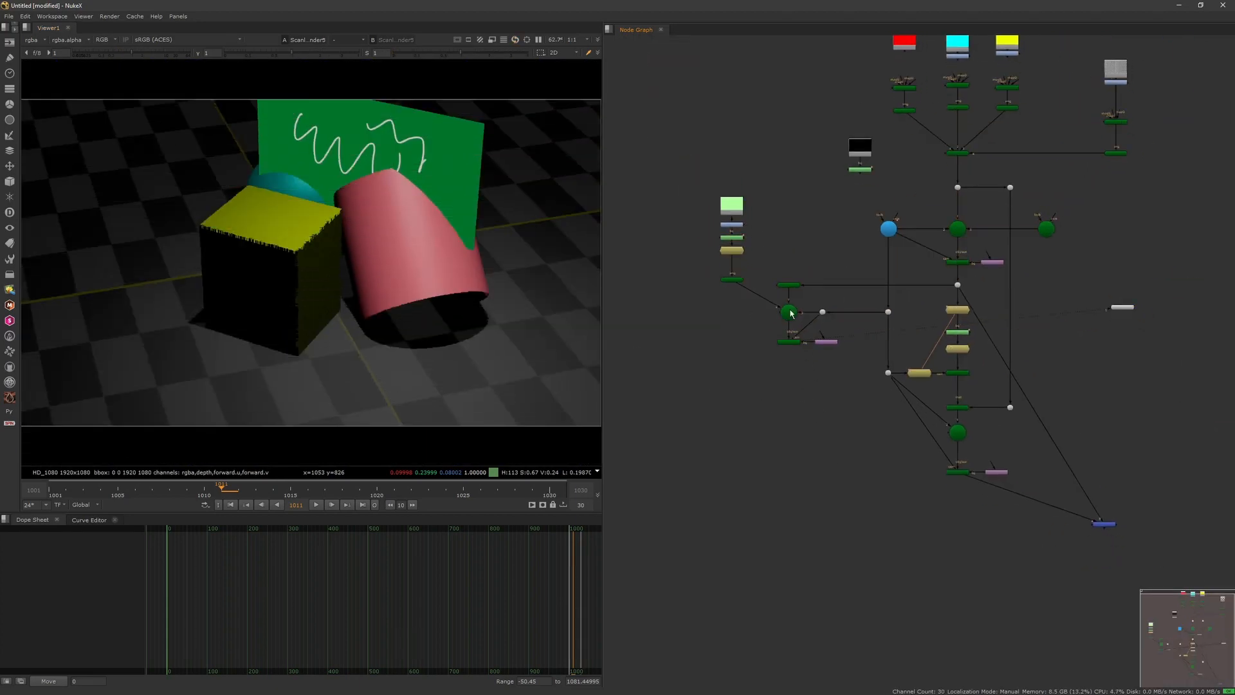
drag(818, 272, 768, 309)
key(d)
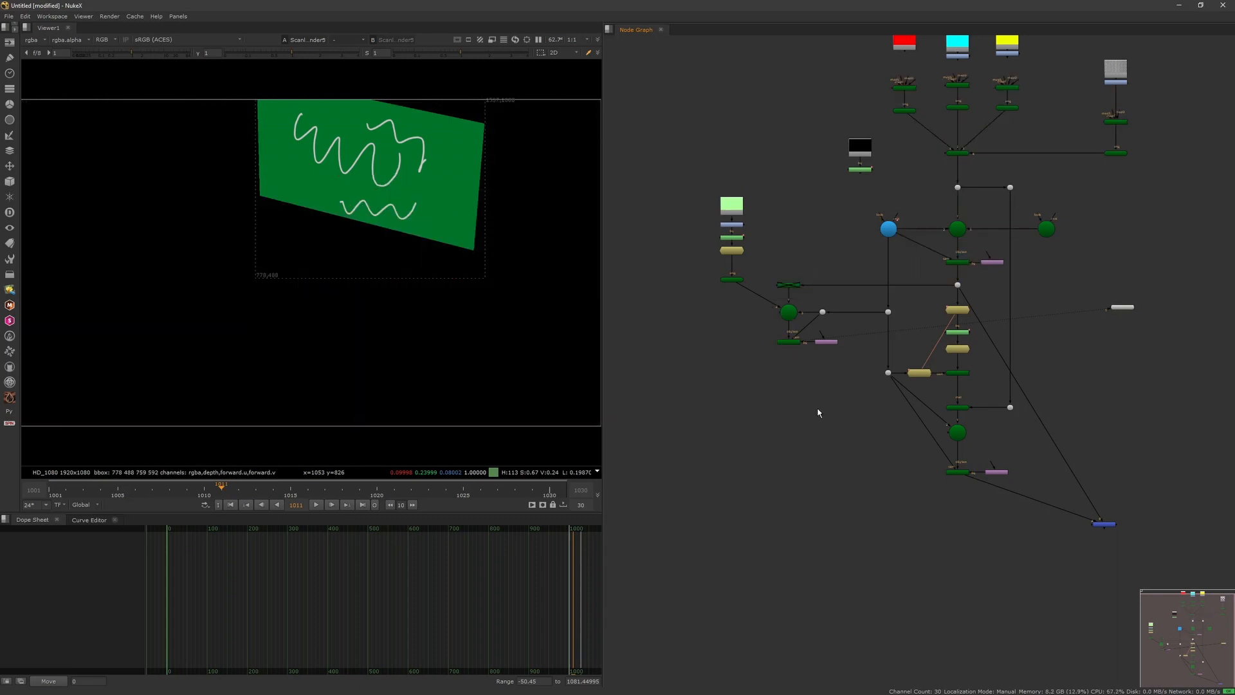
middle_drag(900, 461, 875, 495)
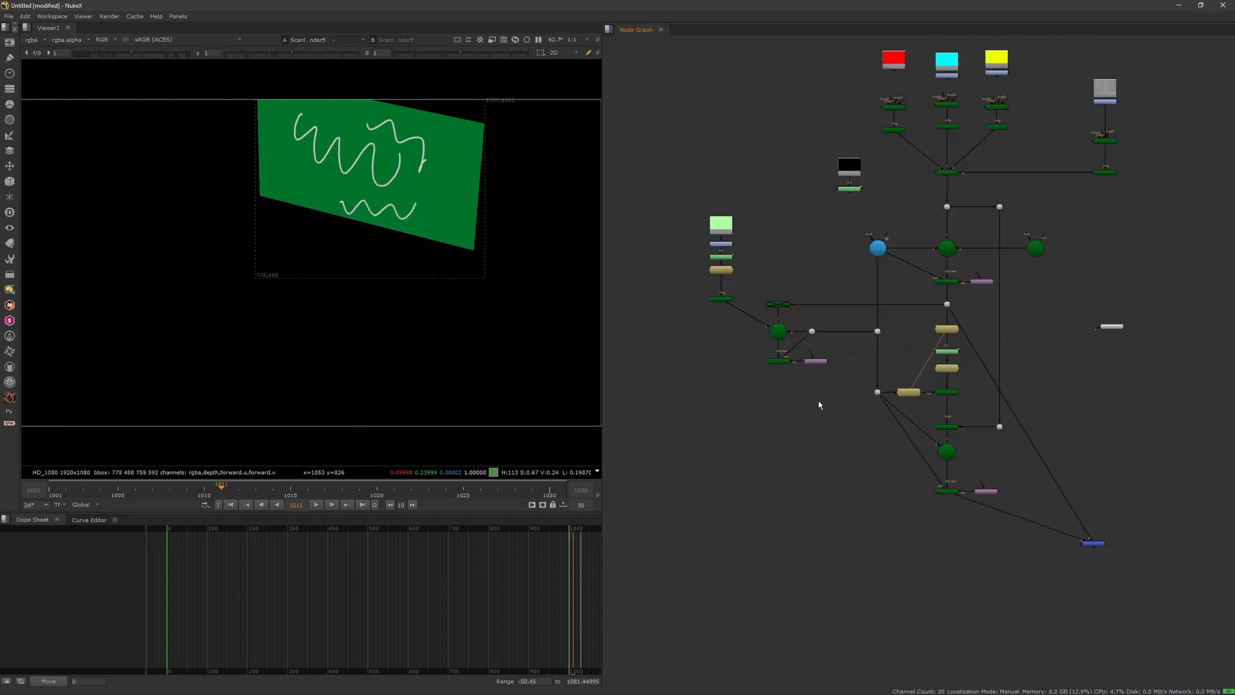
Step: View Scene3 in 3D and re-enable the PositionToPoints node as a positioning reference
scroll(772, 321, up, 3)
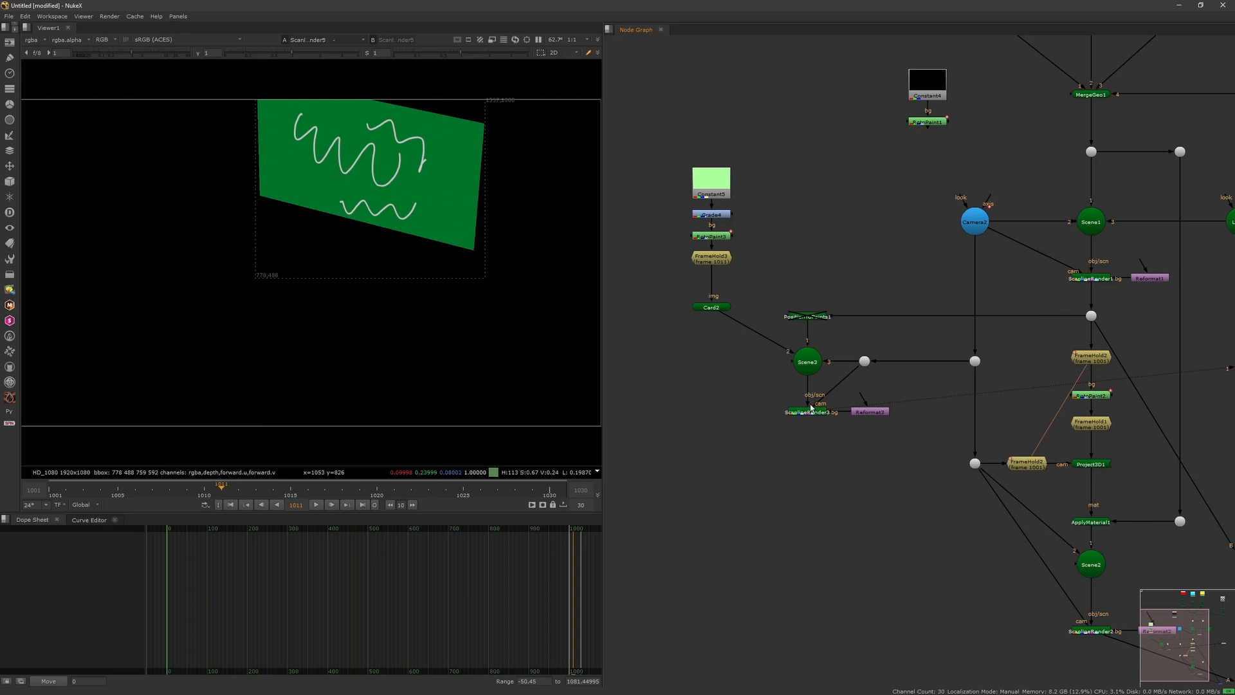
click(807, 365)
key(1)
click(756, 340)
click(812, 317)
key(d)
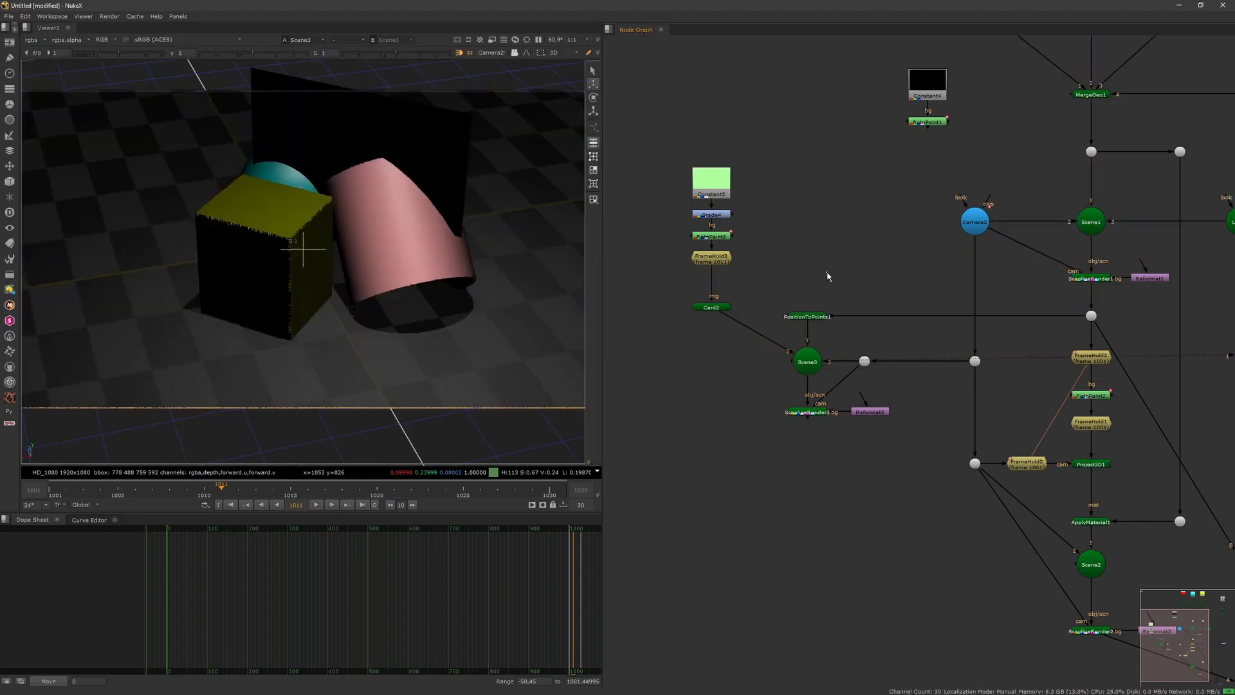
Step: Move Card2 back behind the objects to about X -1.40, Z -0.29 and close its properties
click(808, 366)
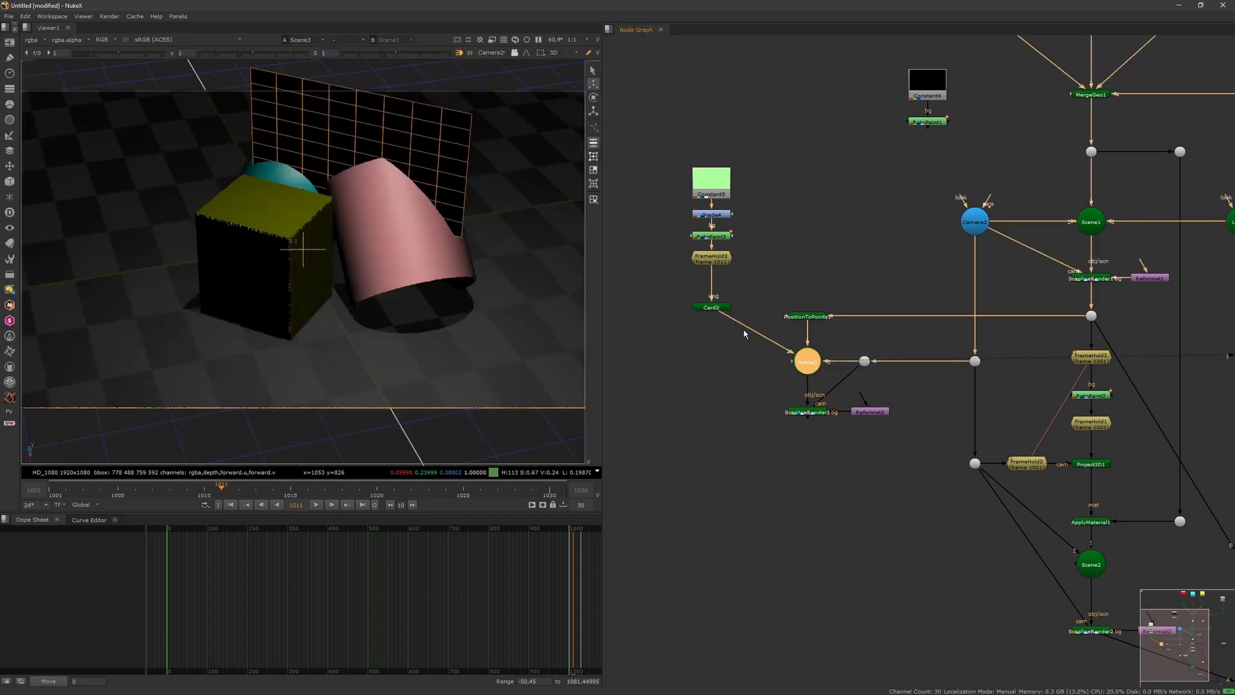
double_click(714, 307)
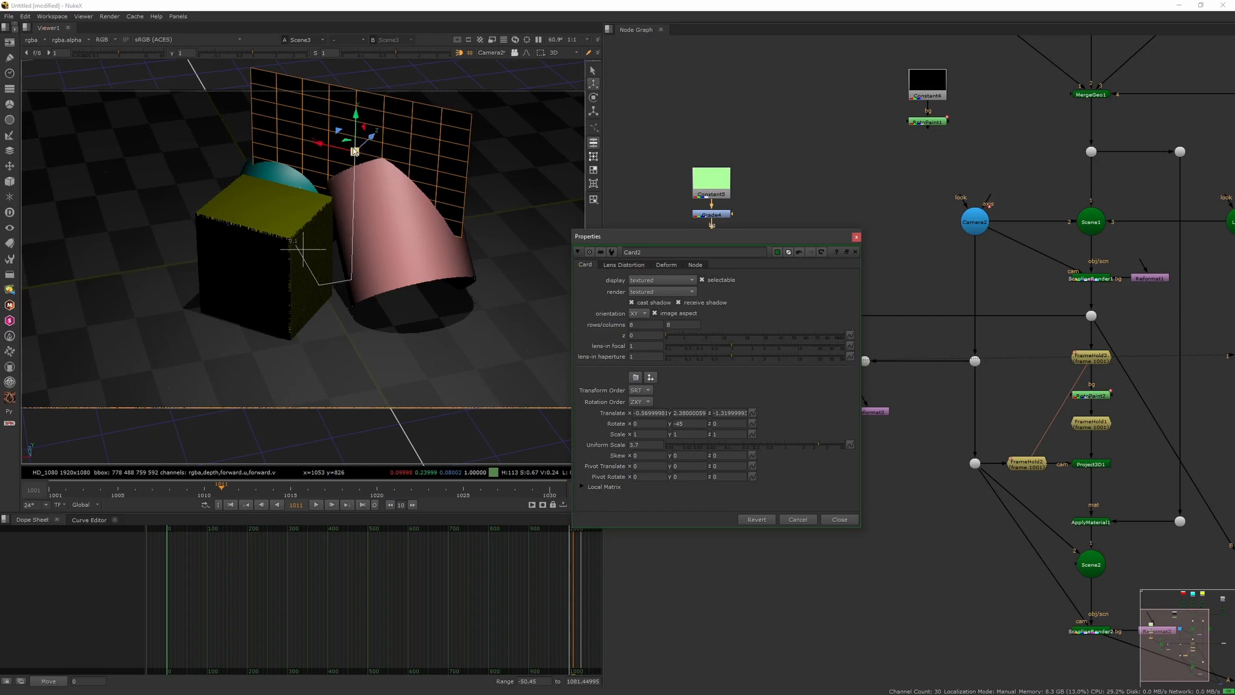
ctrl+drag(320, 187, 378, 229)
key(f)
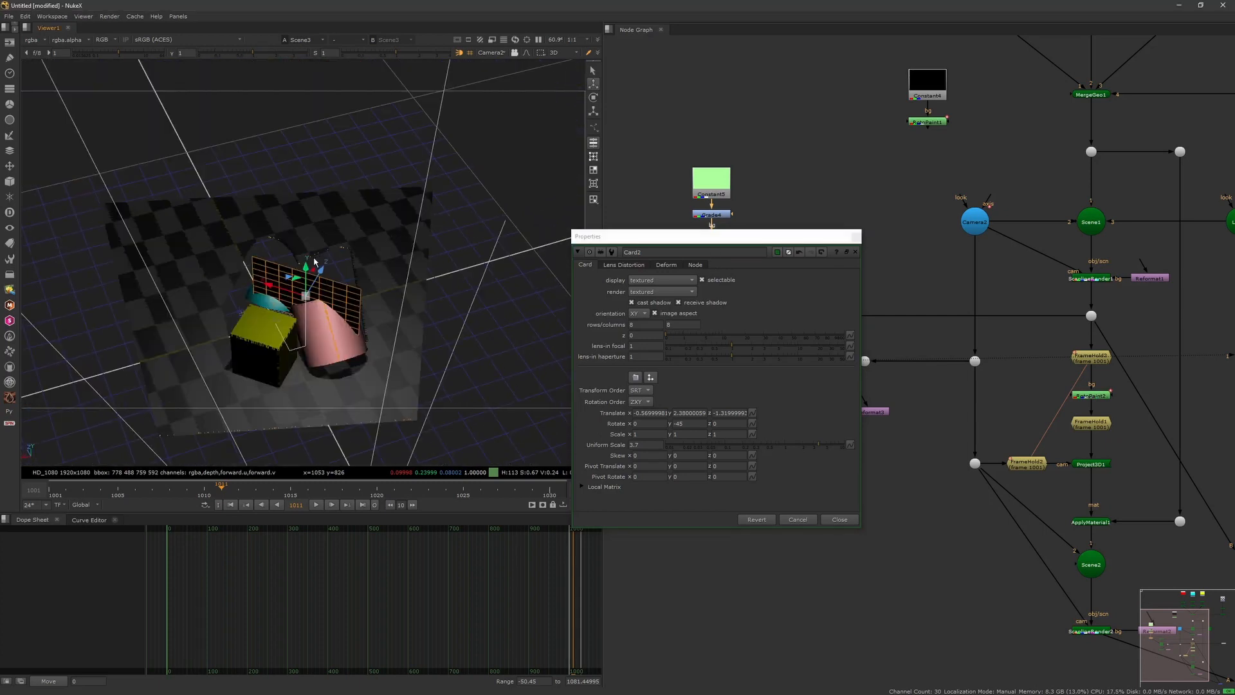
drag(295, 277, 300, 314)
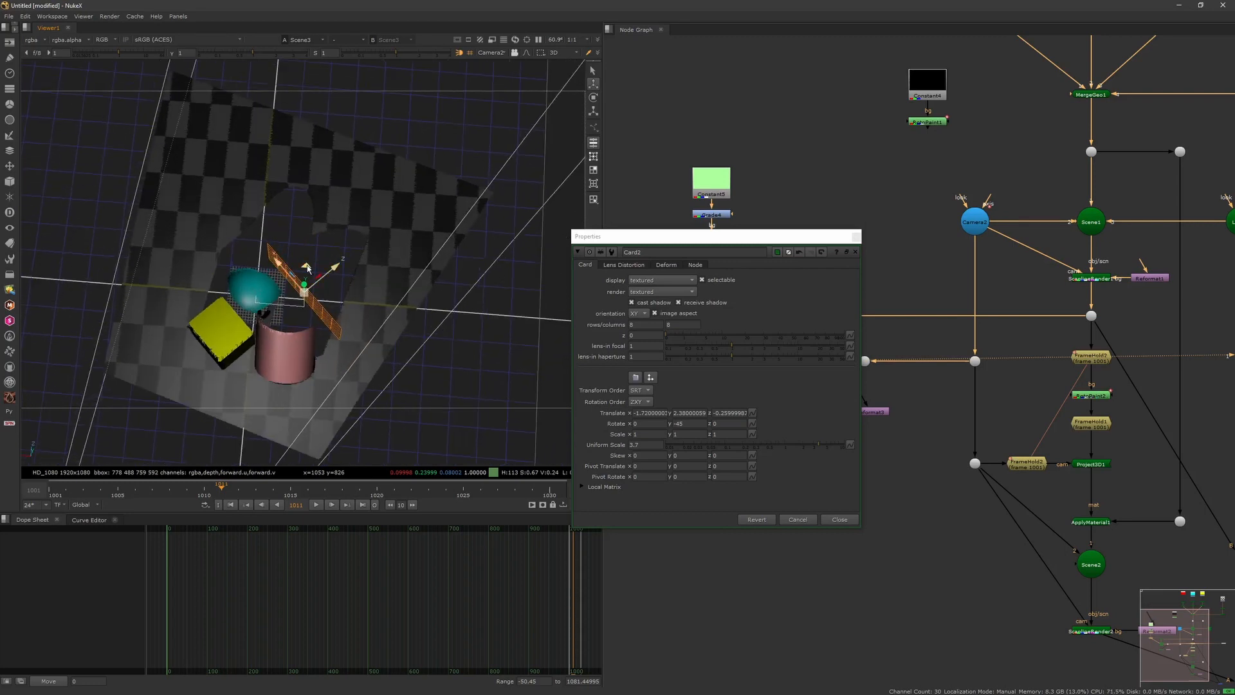
drag(307, 264, 298, 263)
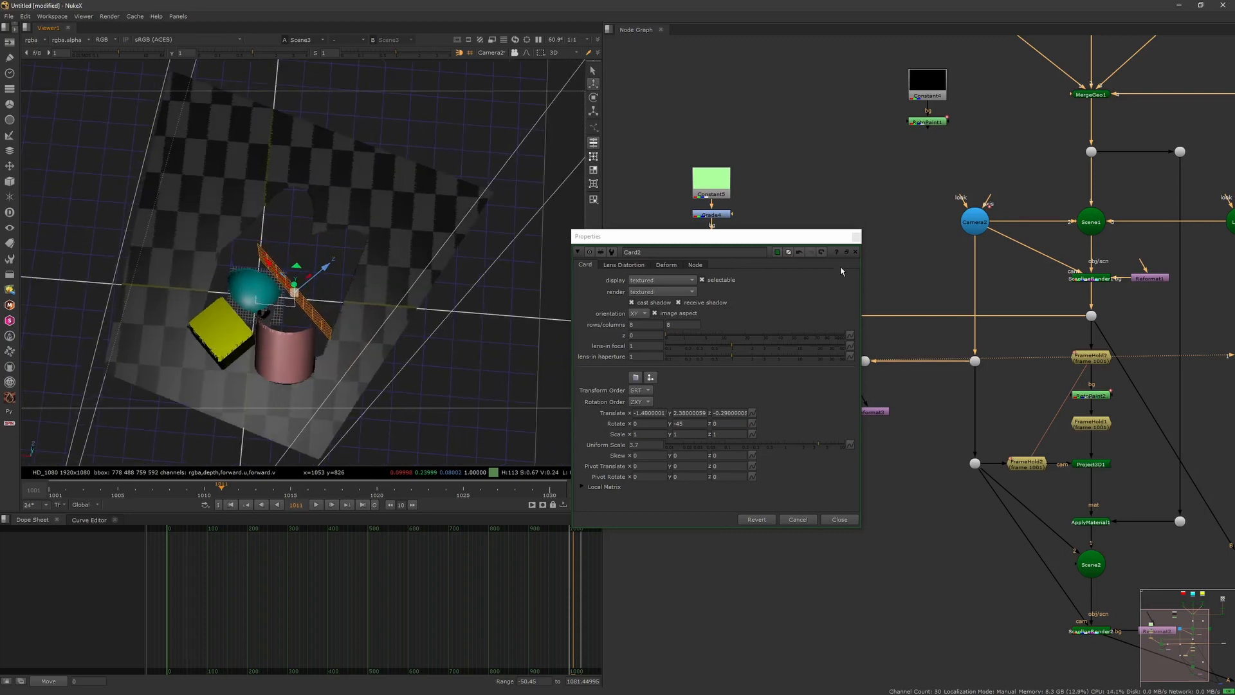
click(855, 252)
Step: View ScanlineRender3's output and disable the PositionToPoints node to leave only the painted card
click(806, 412)
key(1)
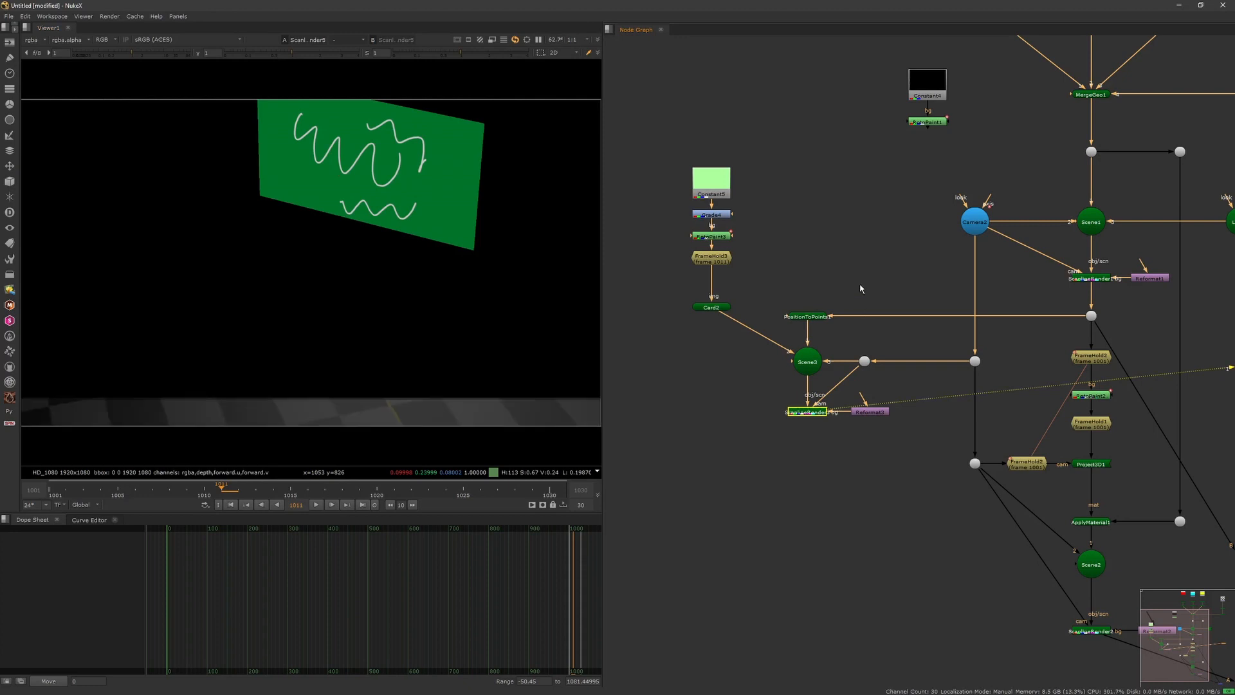
drag(869, 276, 773, 342)
key(d)
middle_drag(789, 497, 783, 369)
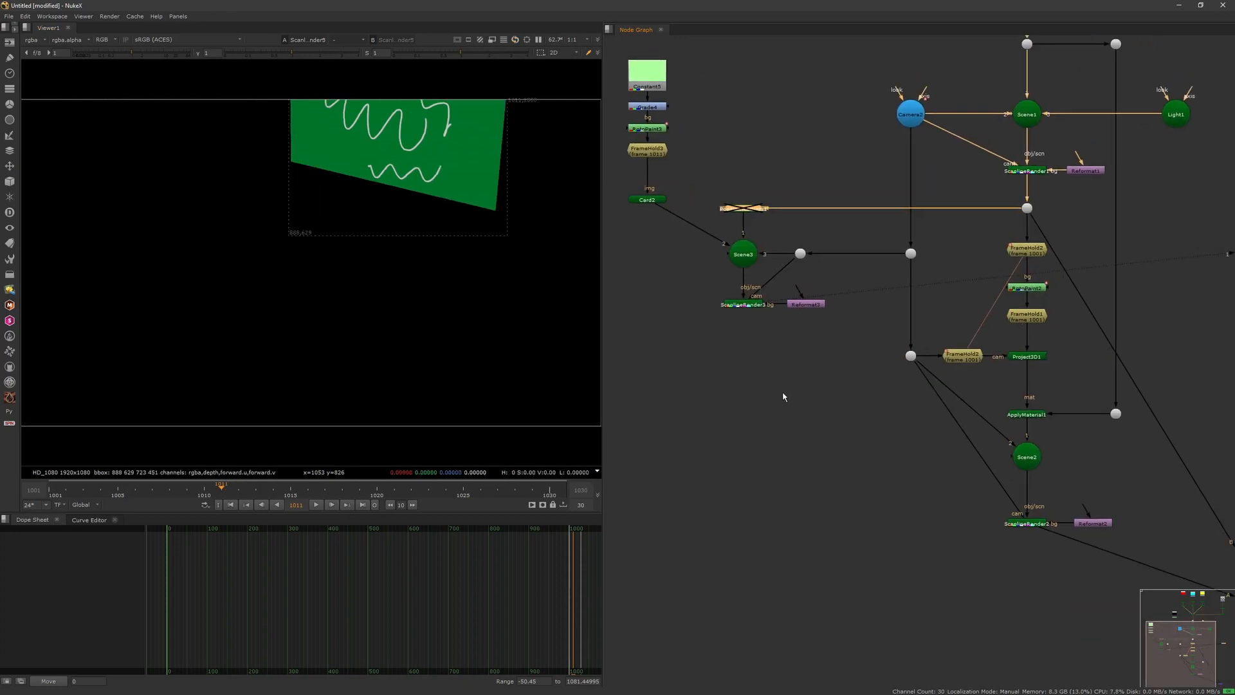
Step: Compare Merge1's composite with ScanlineRender2's projected paint strokes, including the alpha channel
scroll(798, 427, down, 3)
middle_drag(792, 415, 768, 359)
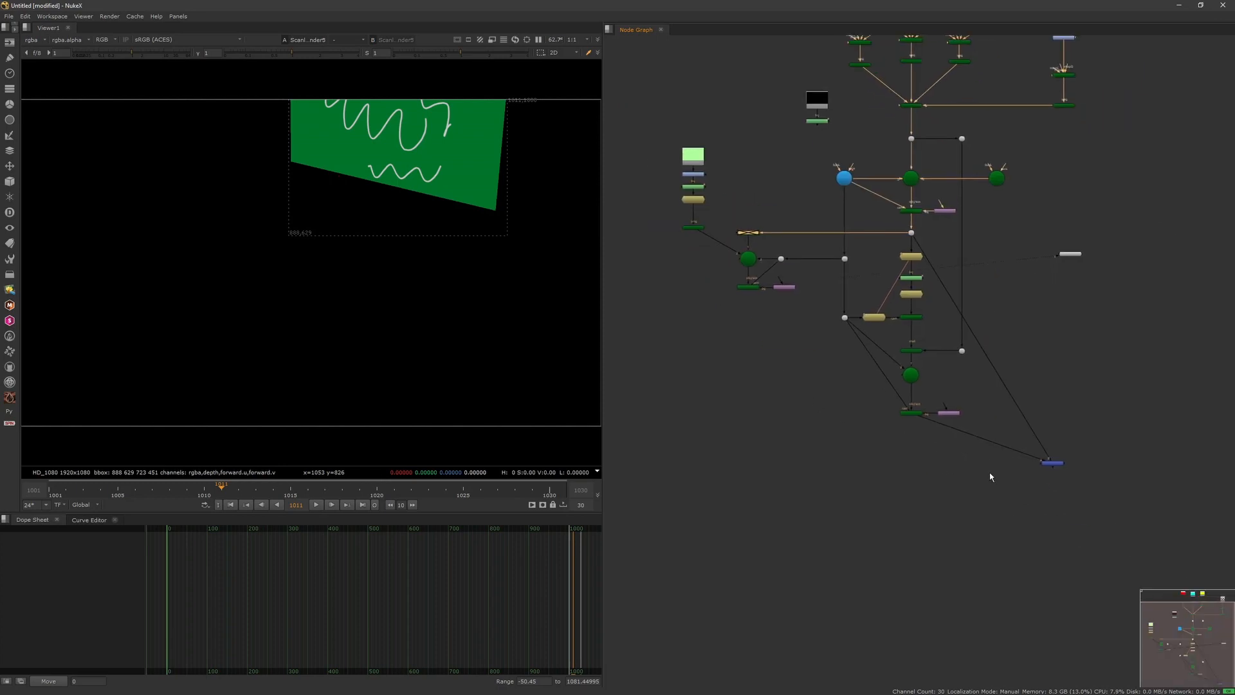
key(1)
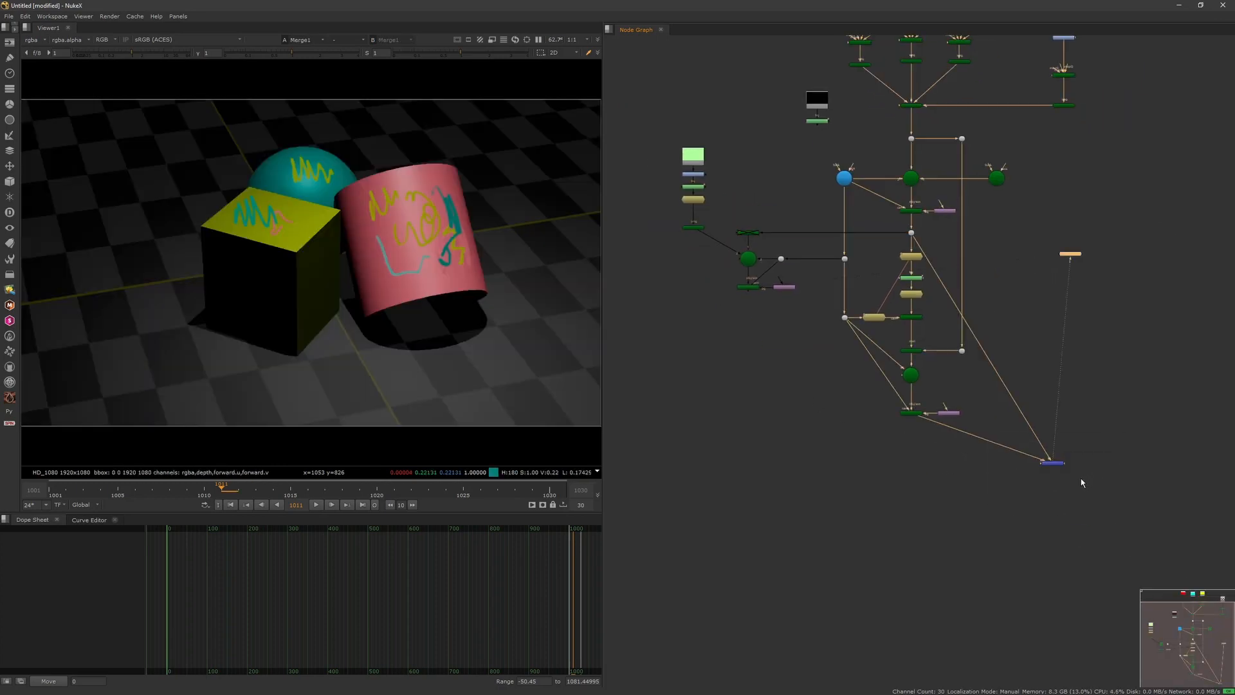
drag(877, 405, 937, 433)
key(1)
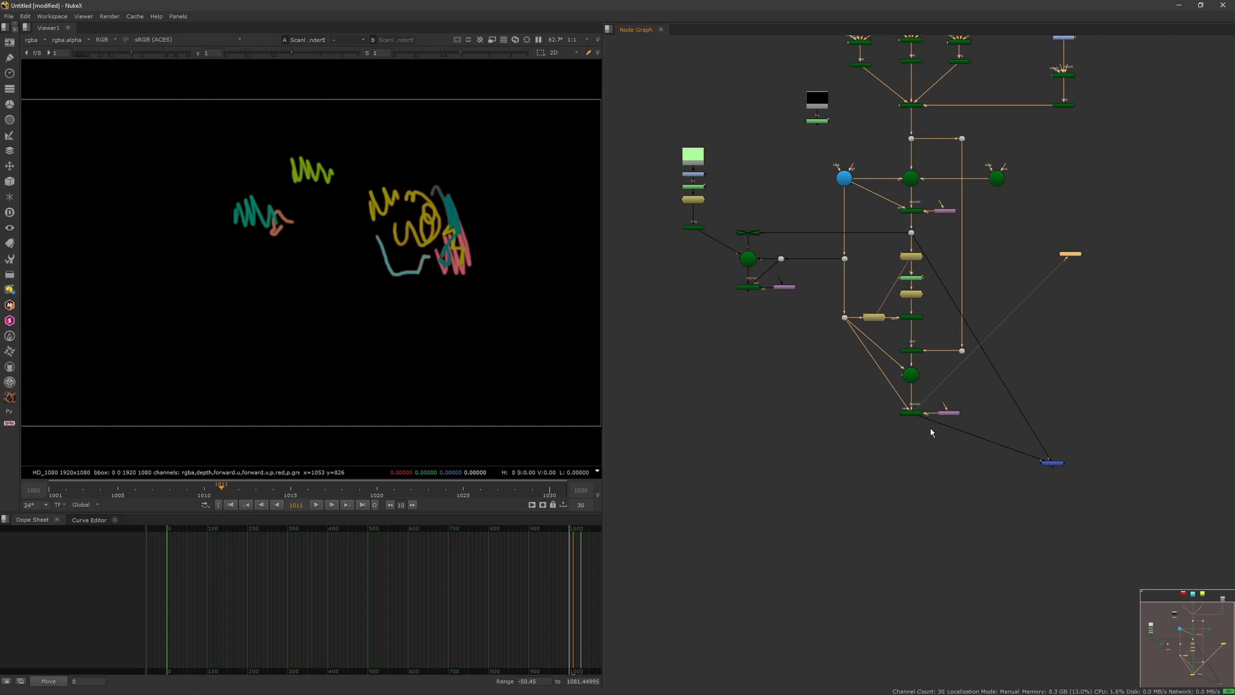
key(a)
key(a)
drag(995, 504, 1120, 452)
key(1)
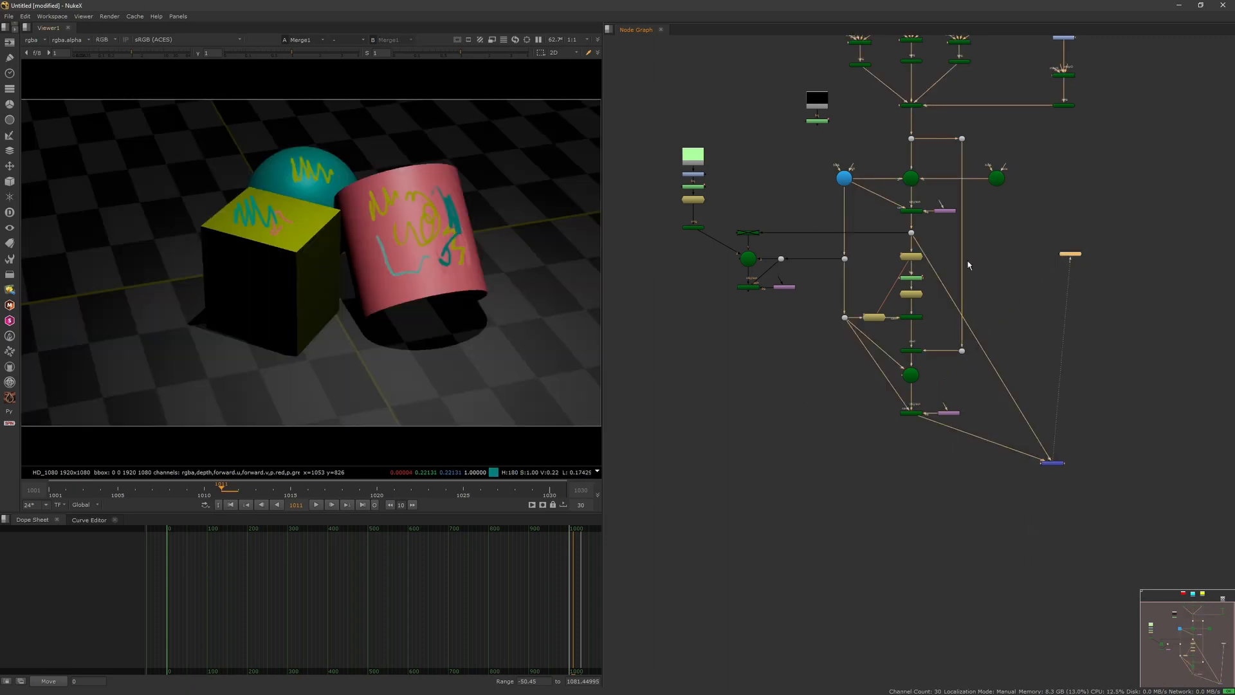
Step: Compare ScanlineRender3's painted card with the original object render at the dot below ScanlineRender1
click(913, 234)
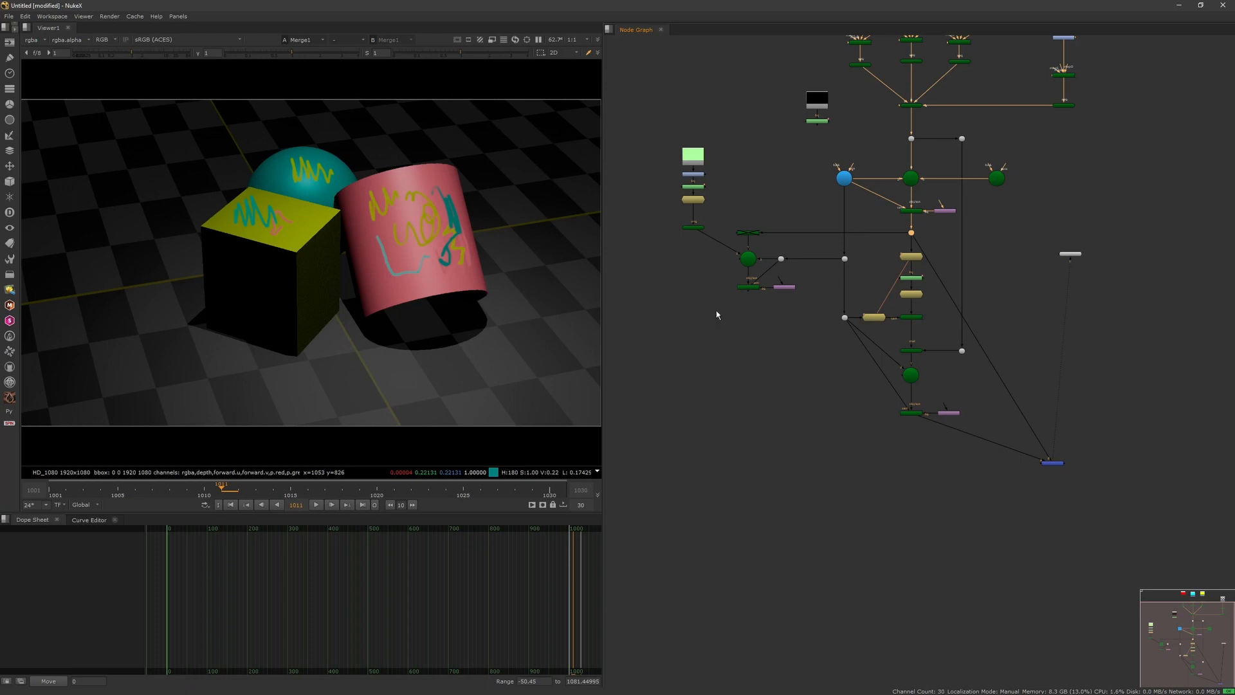
drag(717, 314, 759, 272)
key(1)
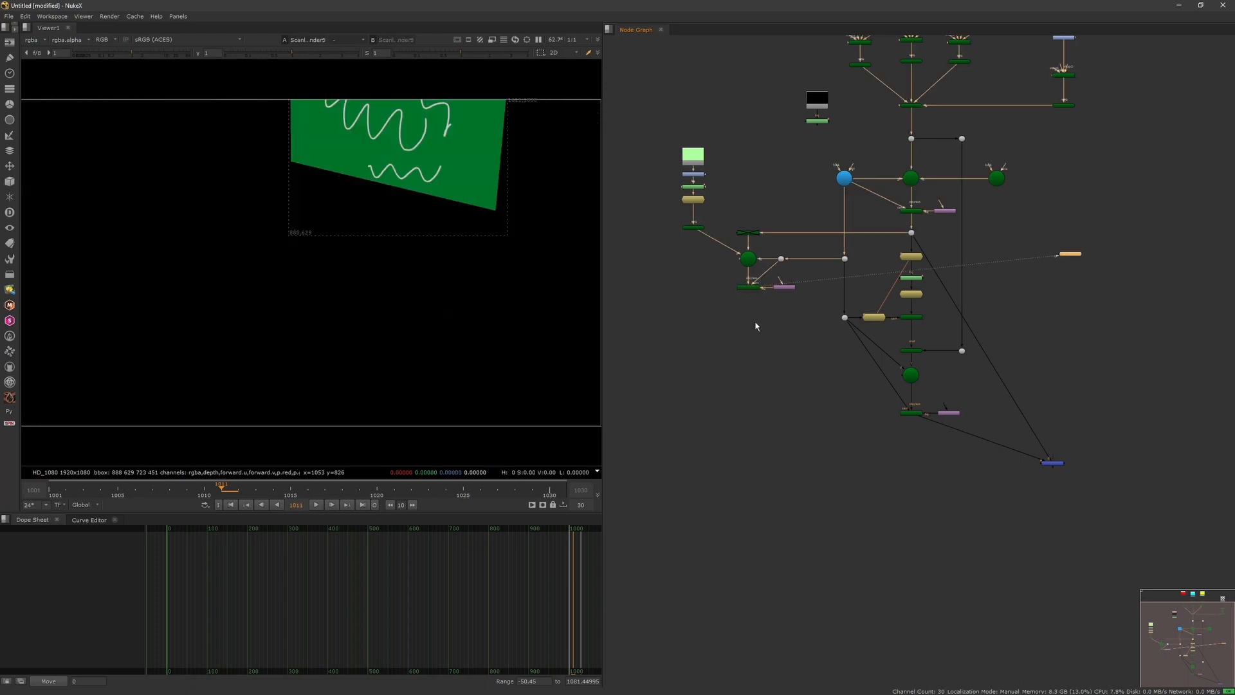
drag(894, 245, 931, 216)
key(1)
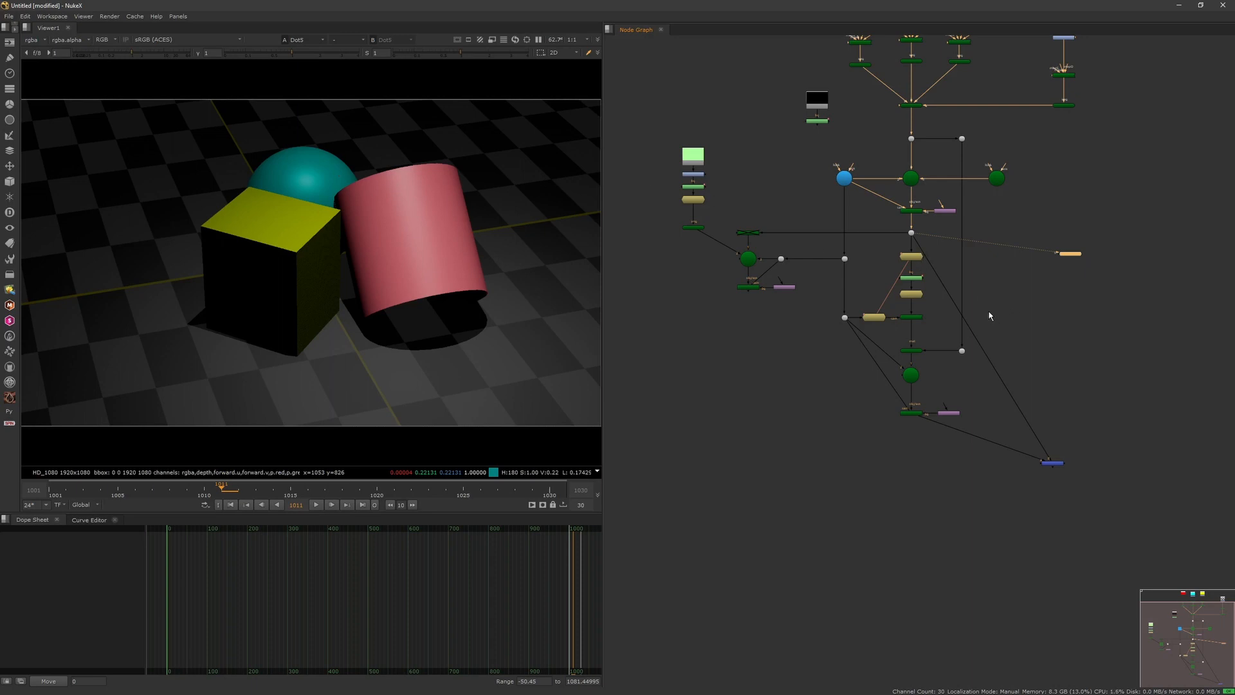
click(844, 181)
key(ctrl+shift+x)
drag(844, 180, 843, 186)
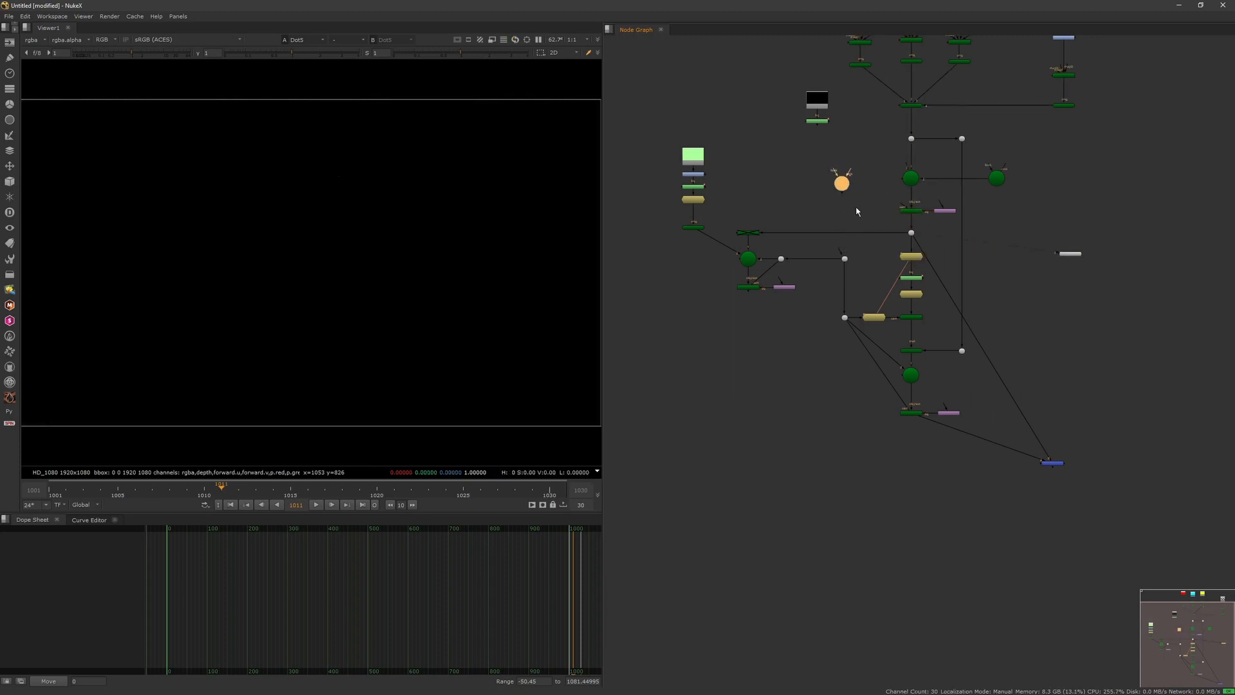
key(ctrl+z)
key(ctrl+z)
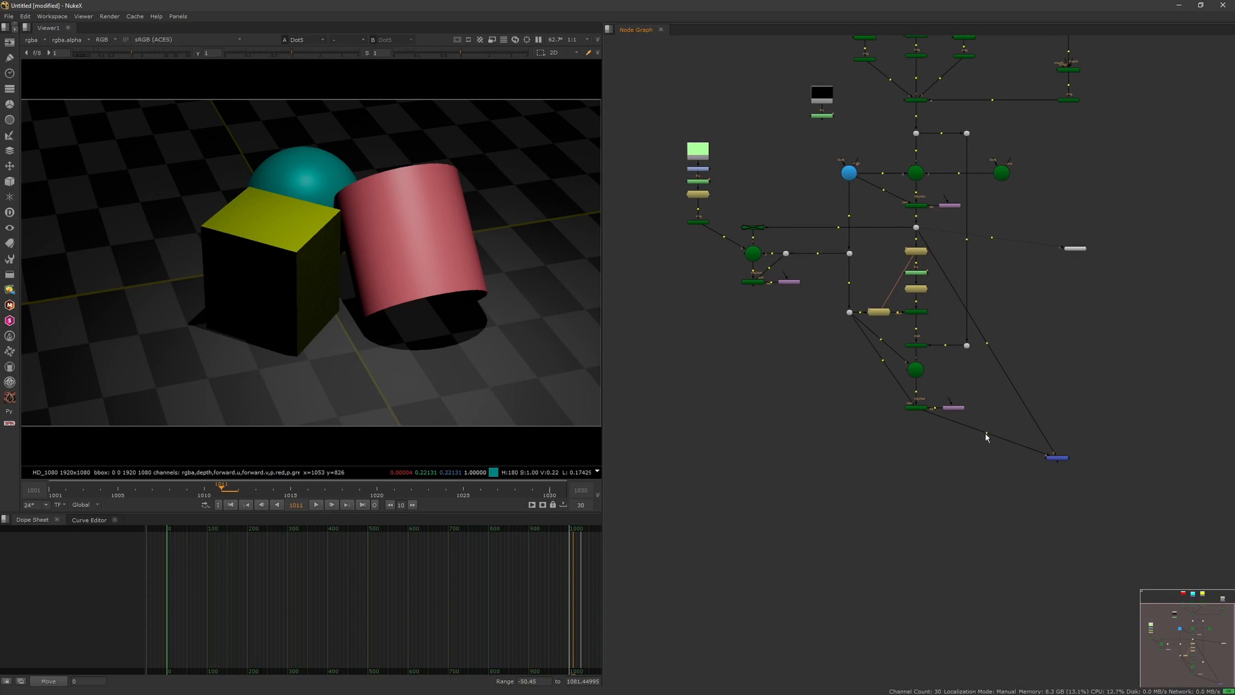
Step: Route Merge1's two incoming connections through new dots and align Merge1 under the background dot
ctrl+drag(986, 433, 928, 452)
click(1004, 399)
middle_drag(1004, 399, 1004, 393)
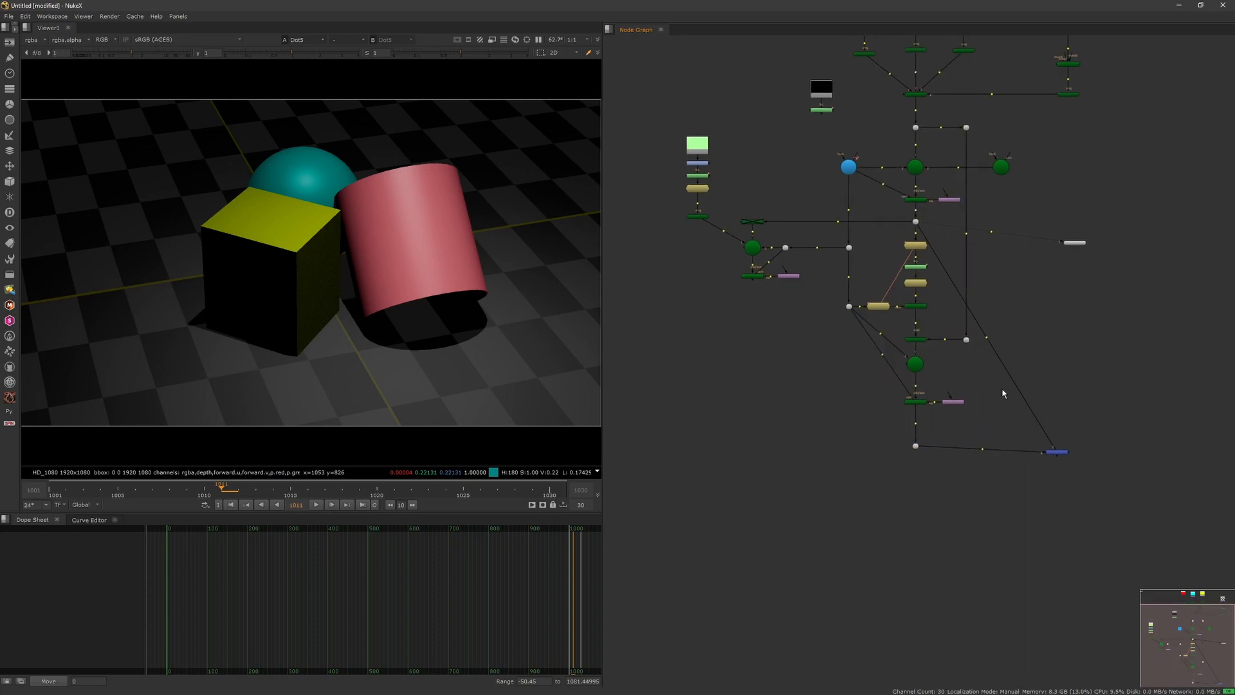
ctrl+drag(986, 338, 1039, 223)
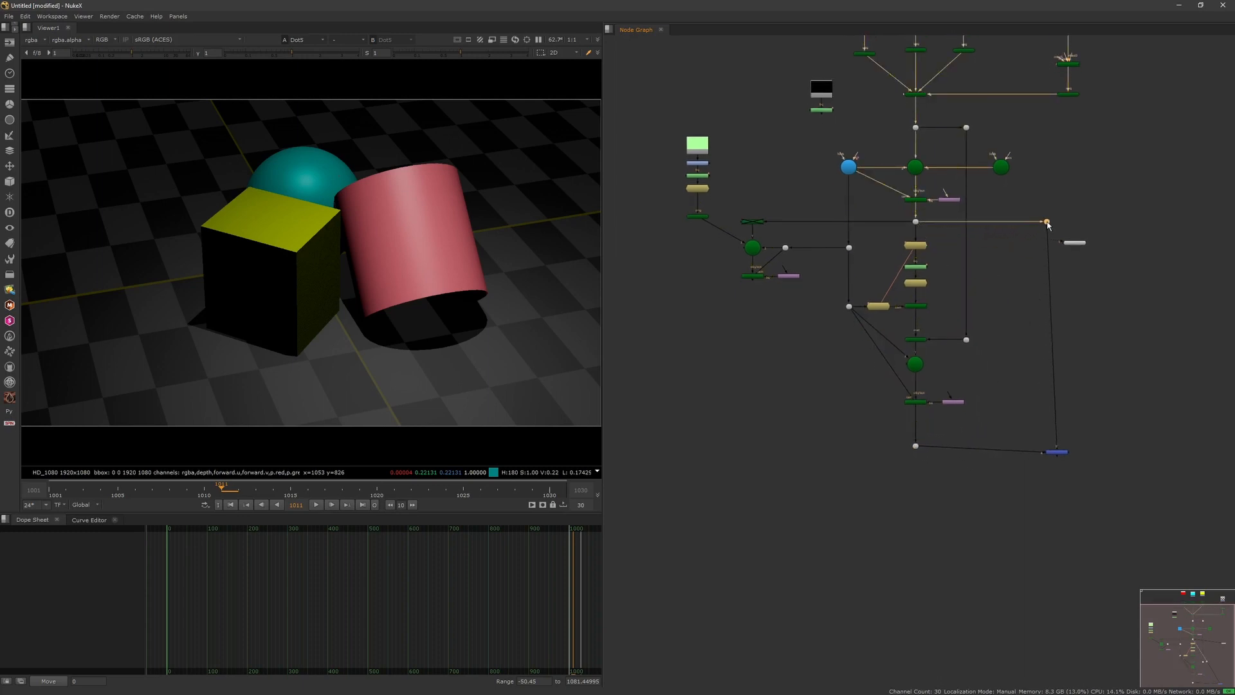
drag(1064, 455, 1057, 451)
Step: Add a second Merge node directly below Merge1, with Merge1's output as its background
click(1046, 497)
key(m)
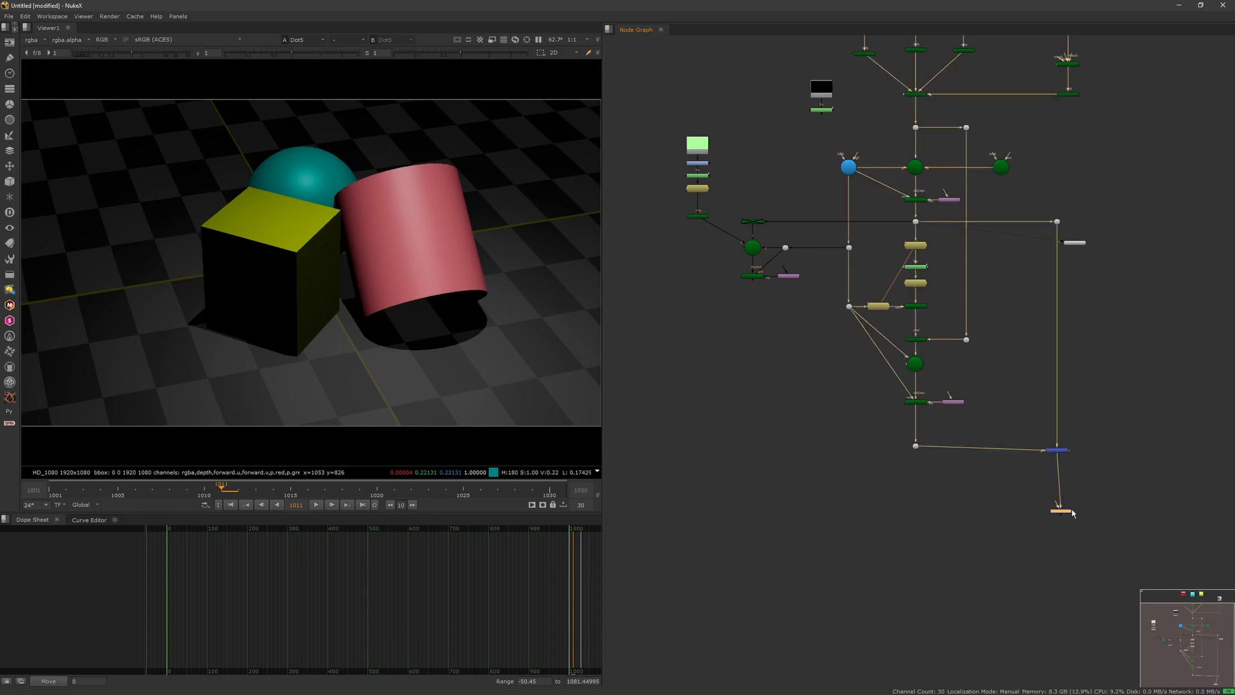
drag(1040, 258, 1095, 179)
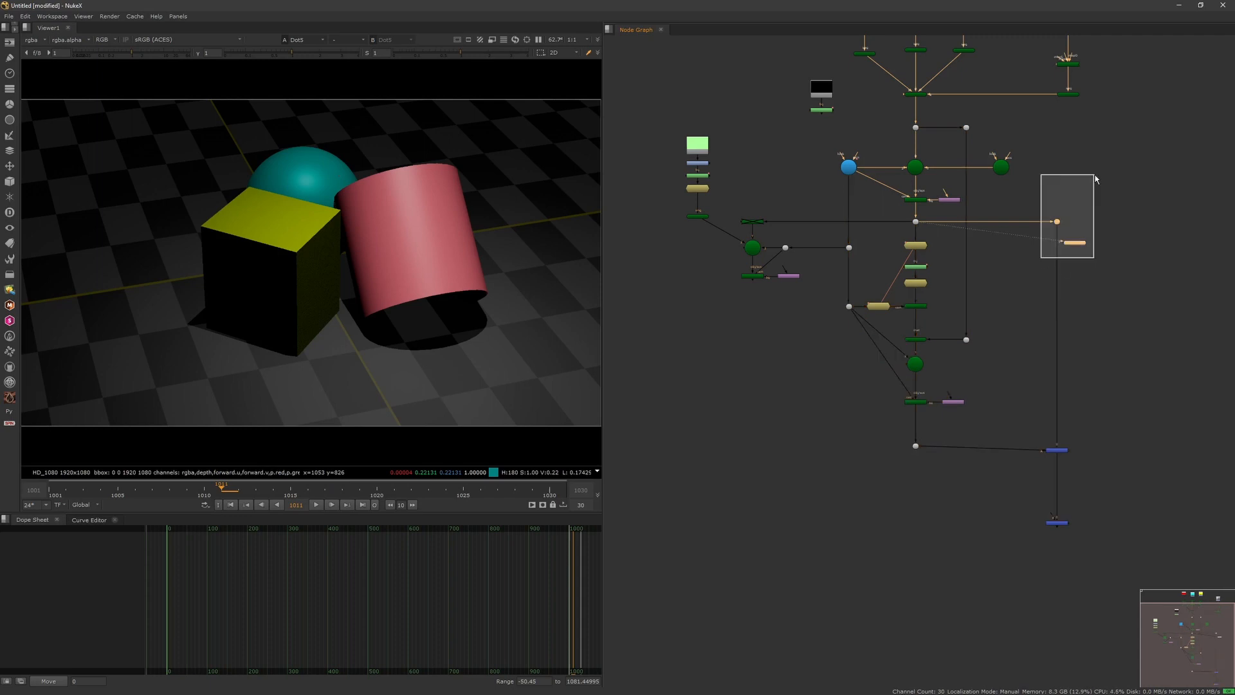
click(903, 231)
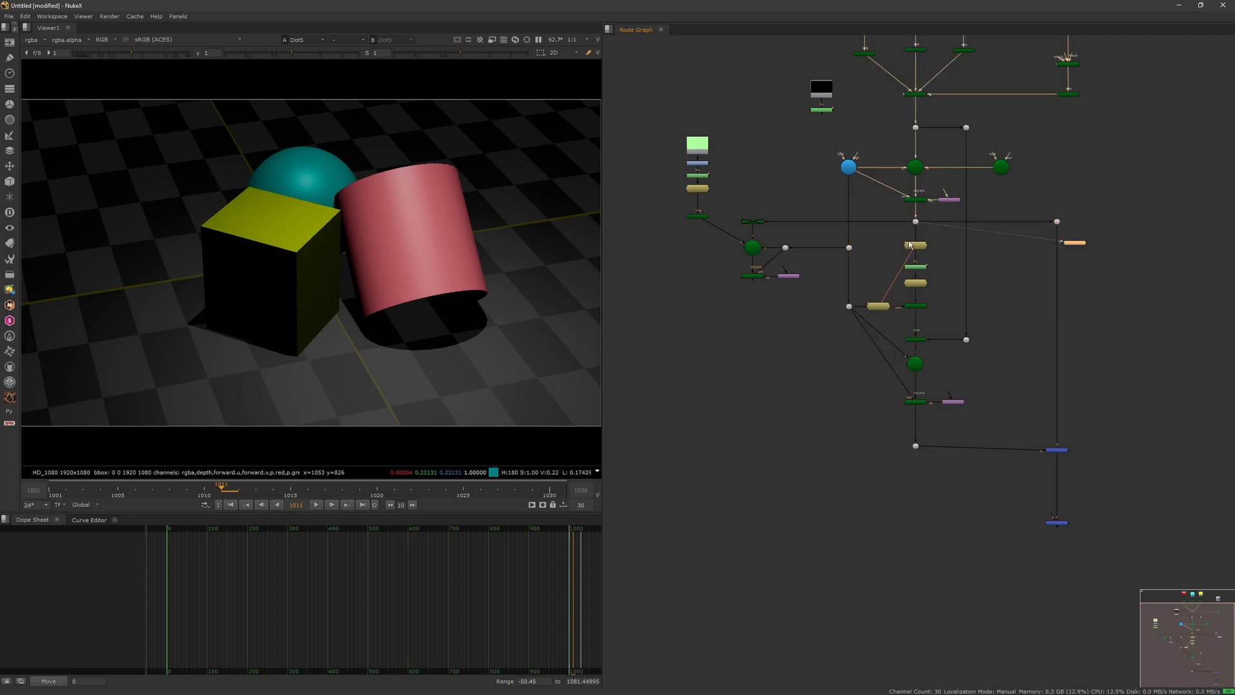
click(1016, 326)
Step: Connect ScanlineRender3's output to Merge2's A input and route the connection around the graph through a corner dot
scroll(930, 223, up, 3)
drag(954, 220, 917, 260)
scroll(998, 290, down, 2)
drag(954, 220, 925, 202)
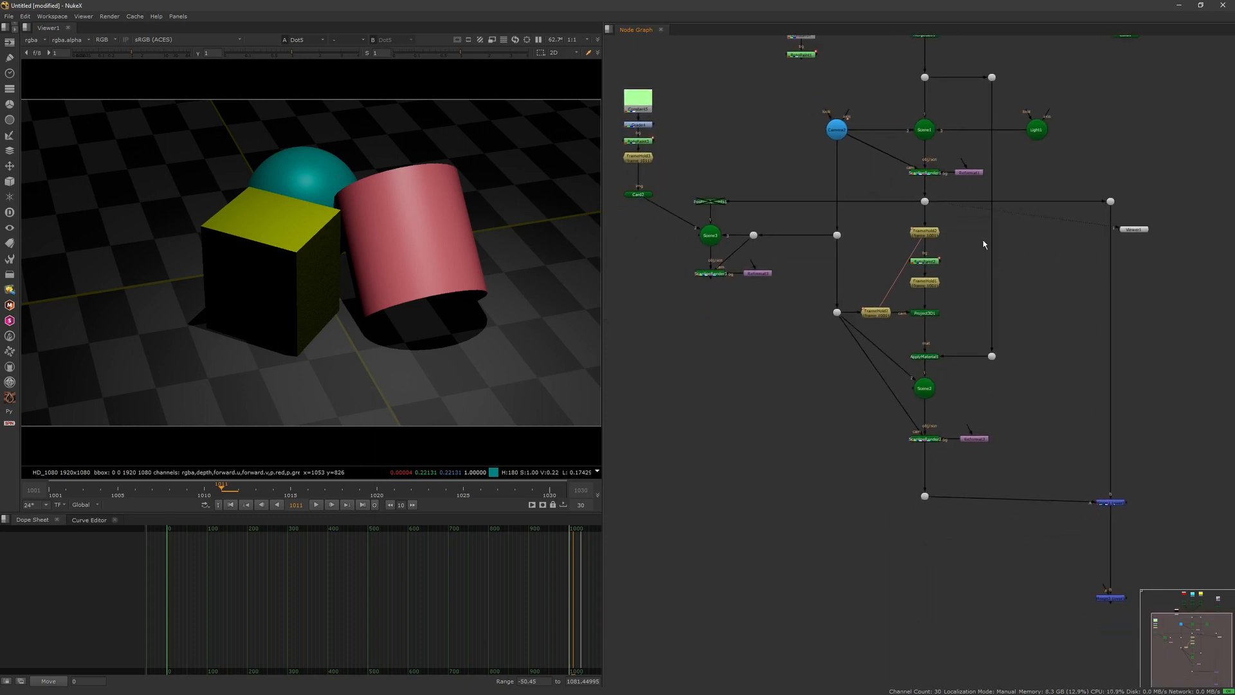
scroll(1001, 247, down, 4)
scroll(1049, 417, up, 2)
click(1068, 456)
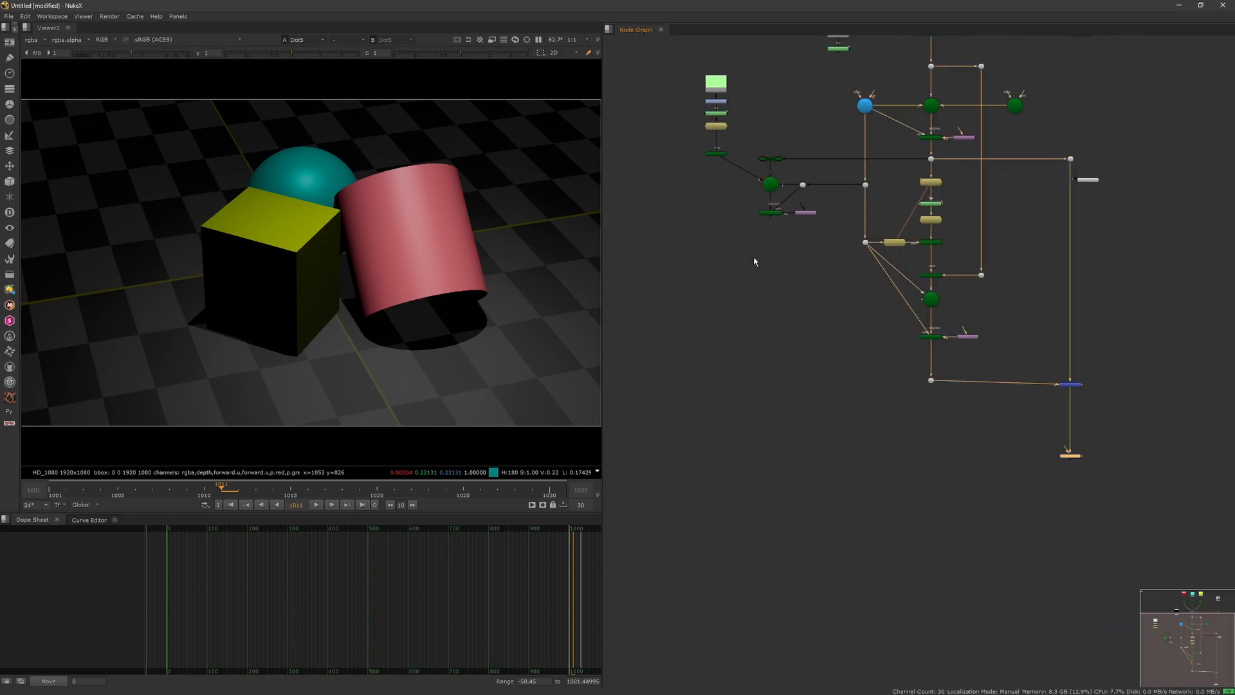
drag(755, 261, 789, 209)
key(y)
click(863, 425)
middle_drag(909, 355, 923, 347)
ctrl+drag(933, 328, 783, 447)
key(1)
Step: View Merge2's output to examine the painted card composited over the paint strokes and the original render
drag(999, 491, 1135, 417)
key(1)
click(809, 366)
scroll(969, 433, up, 3)
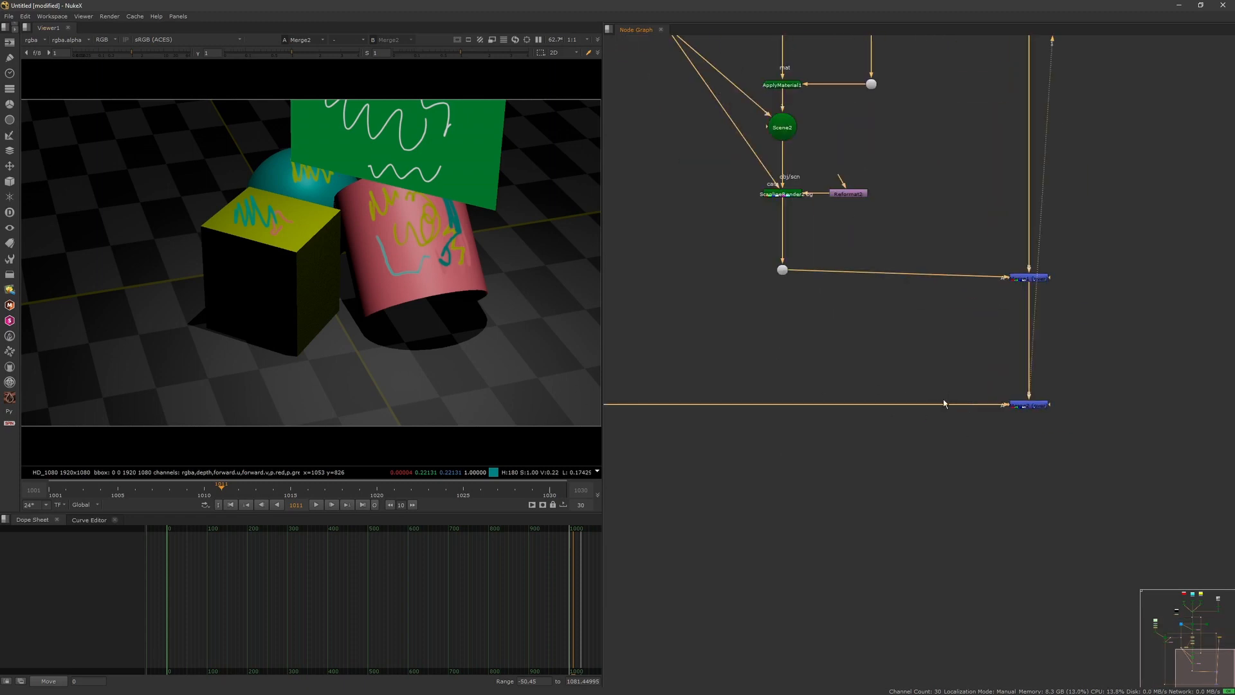
Step: View the original render at the dot feeding Merge1's background and move the Viewer node away from the other nodes
scroll(944, 384, down, 3)
middle_drag(963, 290, 984, 358)
drag(996, 202, 1039, 133)
key(1)
click(958, 212)
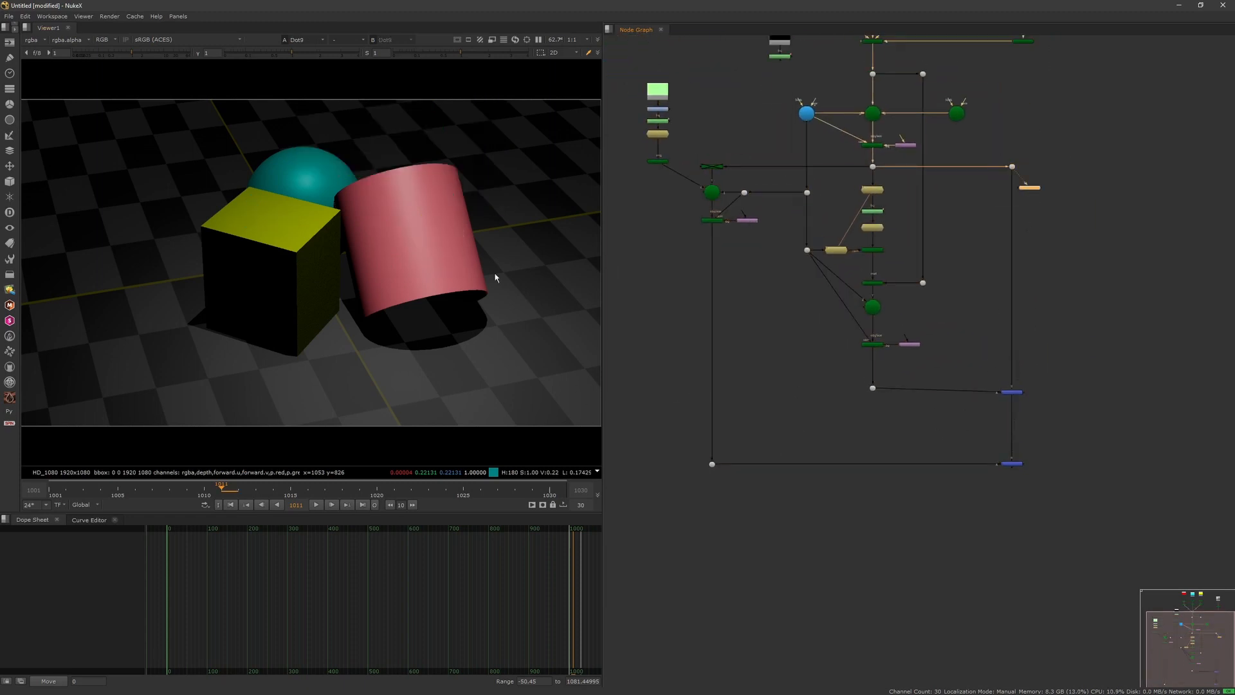
click(979, 262)
drag(1032, 188, 1164, 255)
click(1052, 256)
Step: Examine ScanlineRender1's output and its Shader settings for the surface point and surface normal vectors, and close its properties
scroll(960, 252, up, 5)
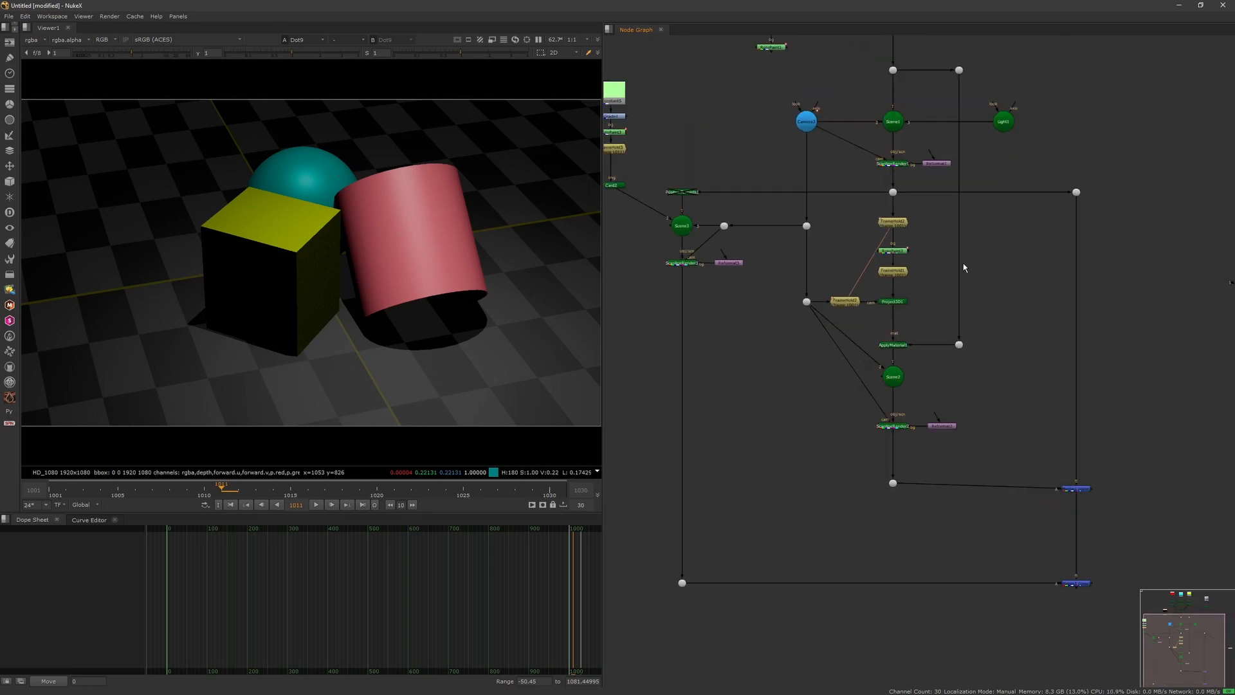
scroll(947, 244, down, 8)
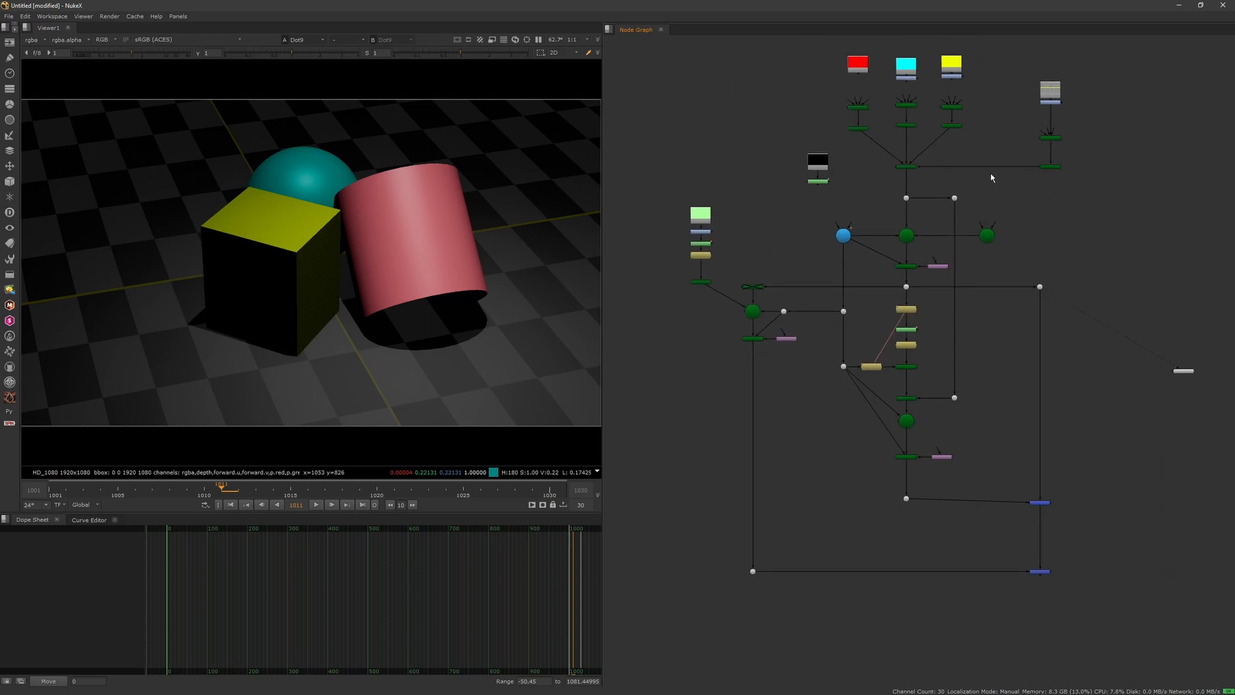
scroll(994, 177, up, 3)
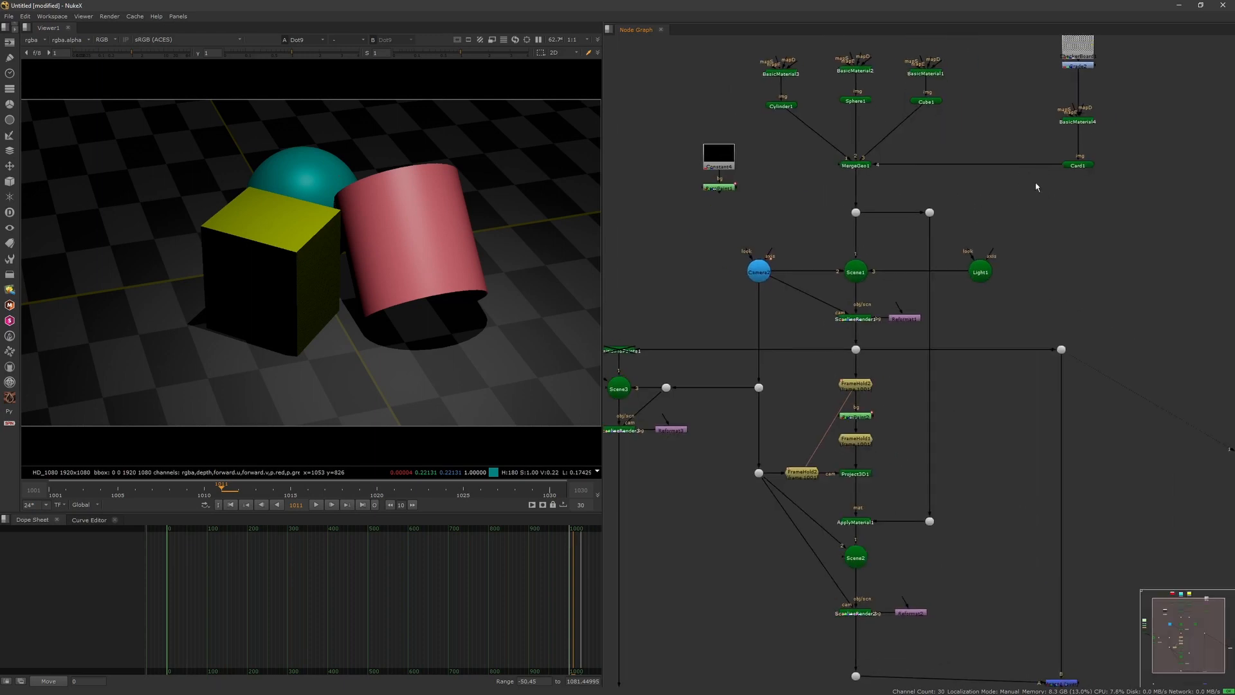
click(862, 319)
key(1)
double_click(862, 322)
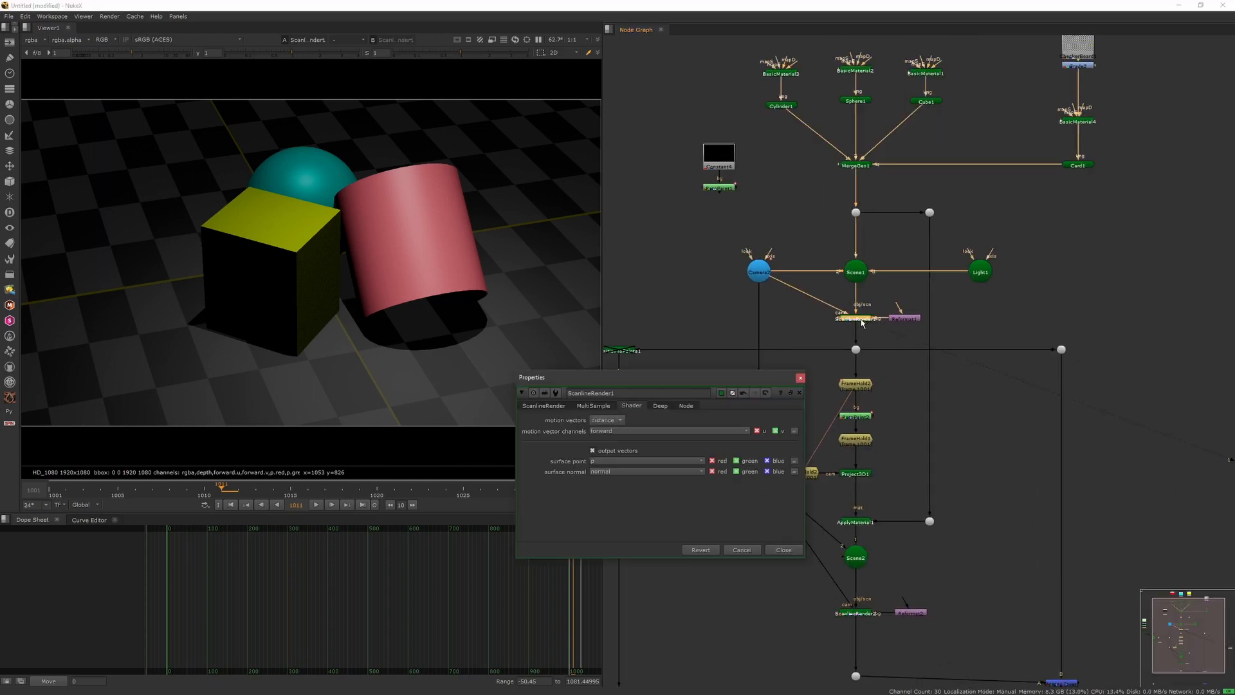
click(801, 380)
middle_drag(895, 460, 899, 281)
scroll(943, 392, down, 2)
middle_drag(972, 483, 928, 397)
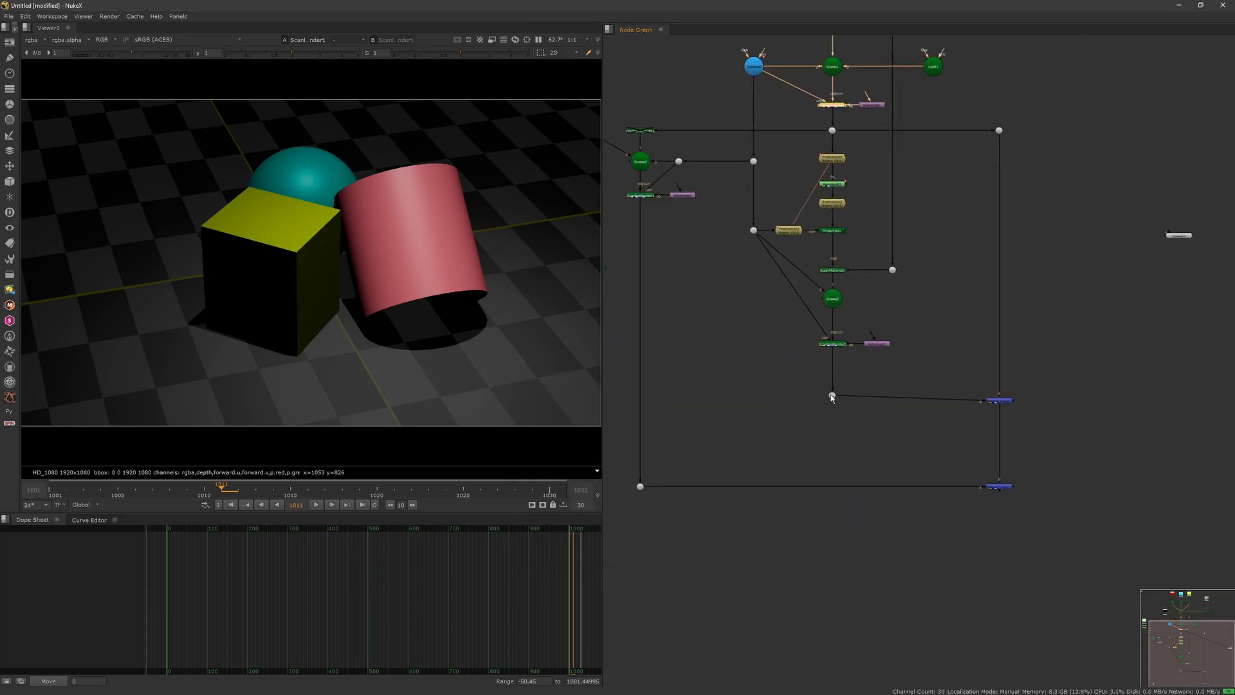
Step: Align the dot below ScanlineRender2 with Merge1, and add a Keyer fed by a dot on the original render's pipe
drag(832, 398, 832, 403)
click(926, 418)
middle_drag(969, 410, 916, 402)
middle_drag(977, 264, 965, 318)
key(Tab)
text(k)
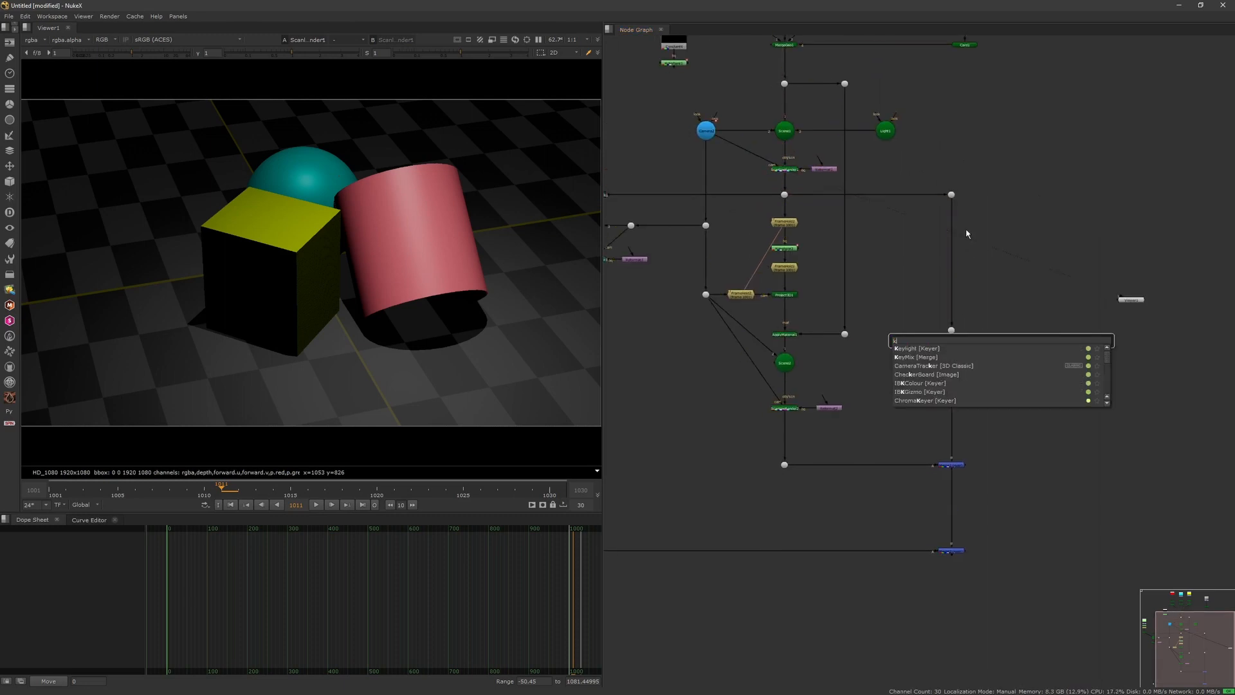
text(eyer)
key(Return)
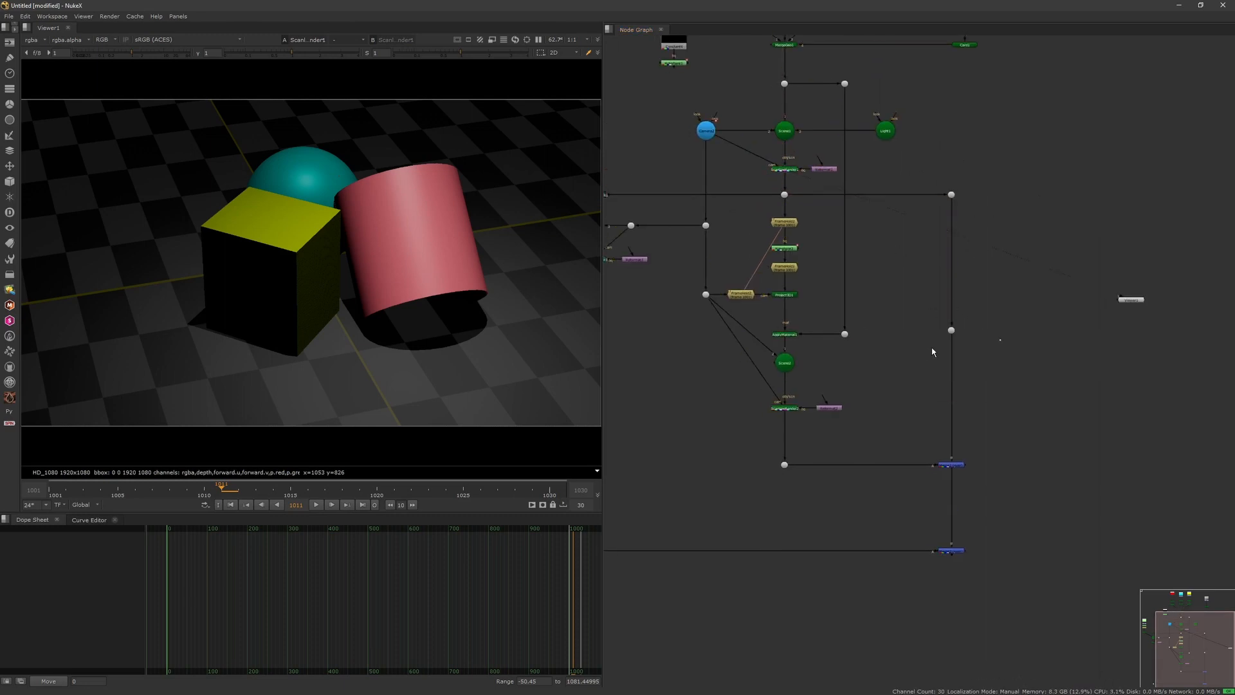
click(972, 266)
drag(1011, 345, 953, 334)
drag(1001, 340, 1006, 336)
Step: View the Keyer's alpha and isolate the cylinder with a redscreen key, range A about 0.89, and inverted output
key(1)
key(a)
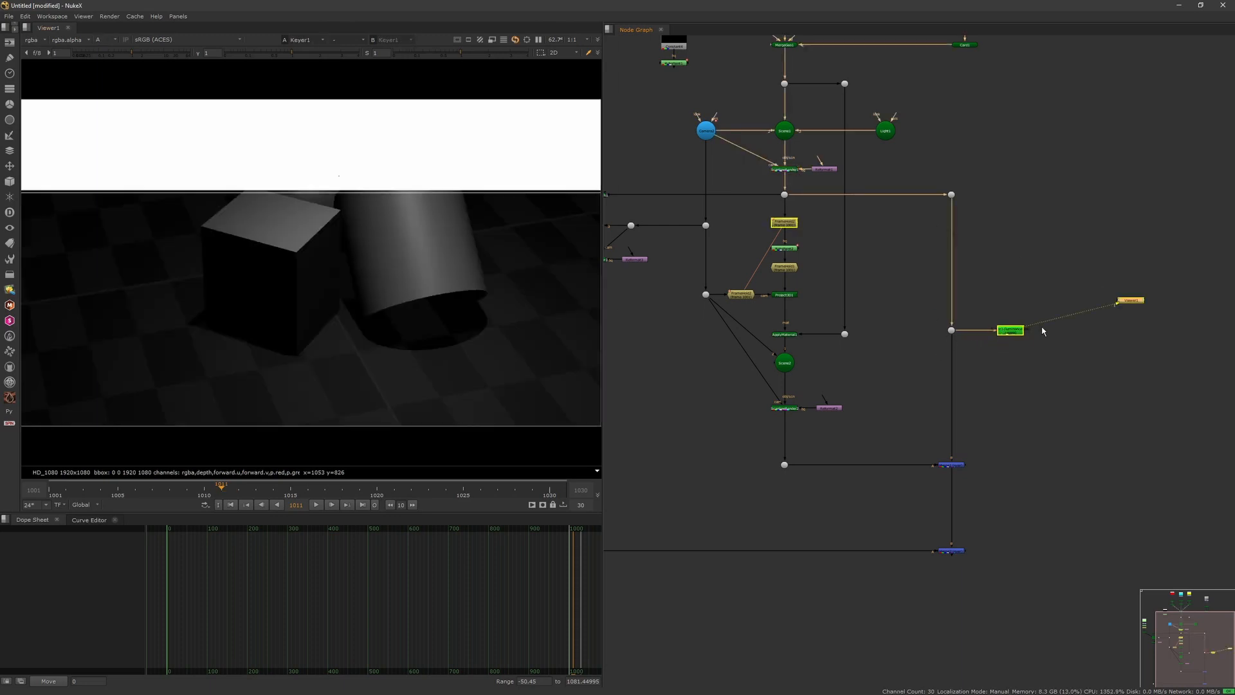
double_click(1018, 336)
click(749, 329)
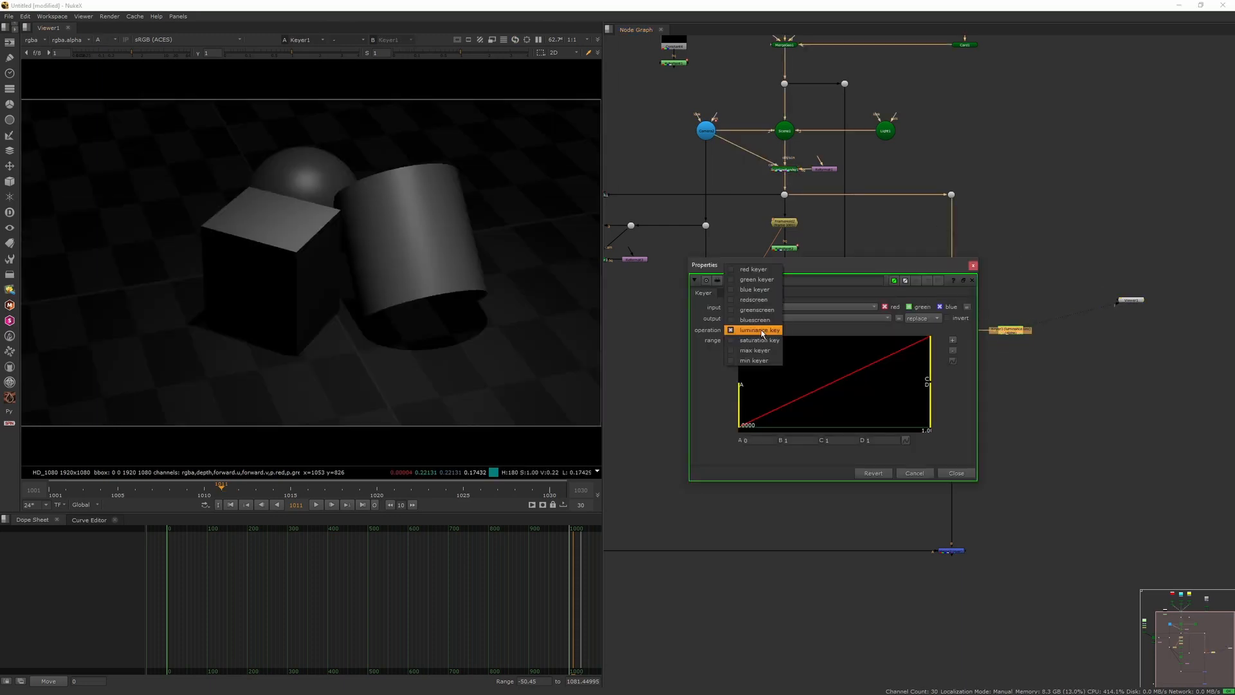
click(761, 298)
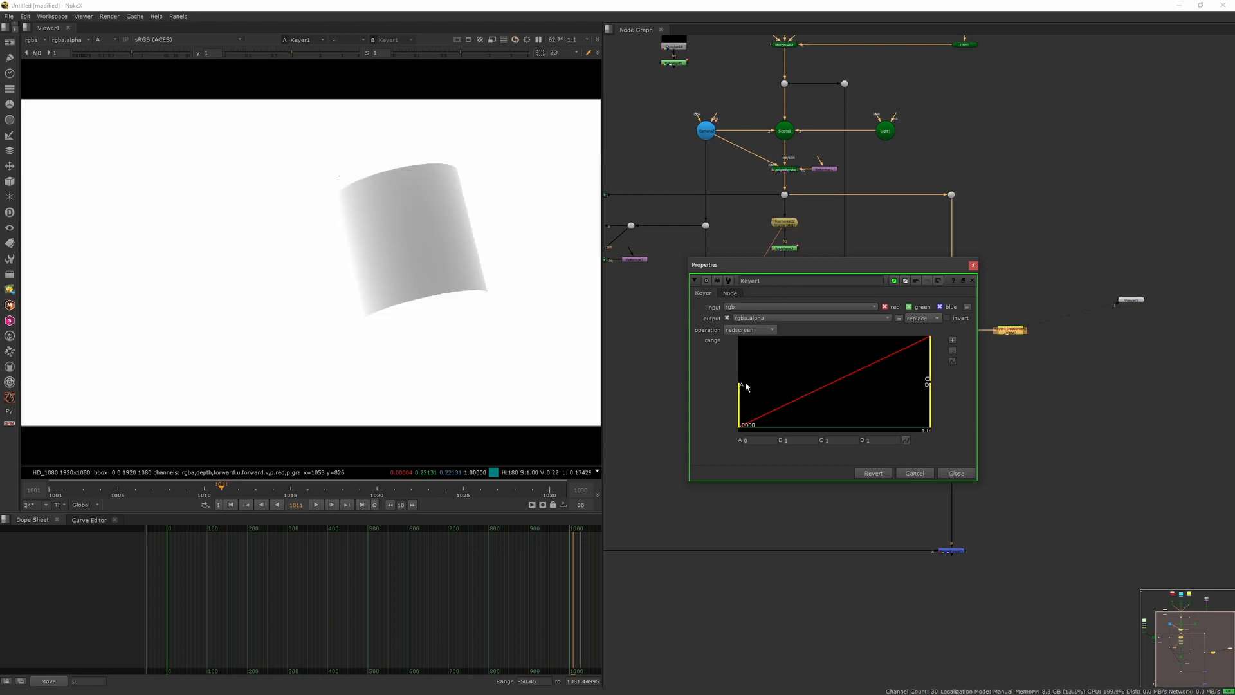
drag(746, 387, 934, 353)
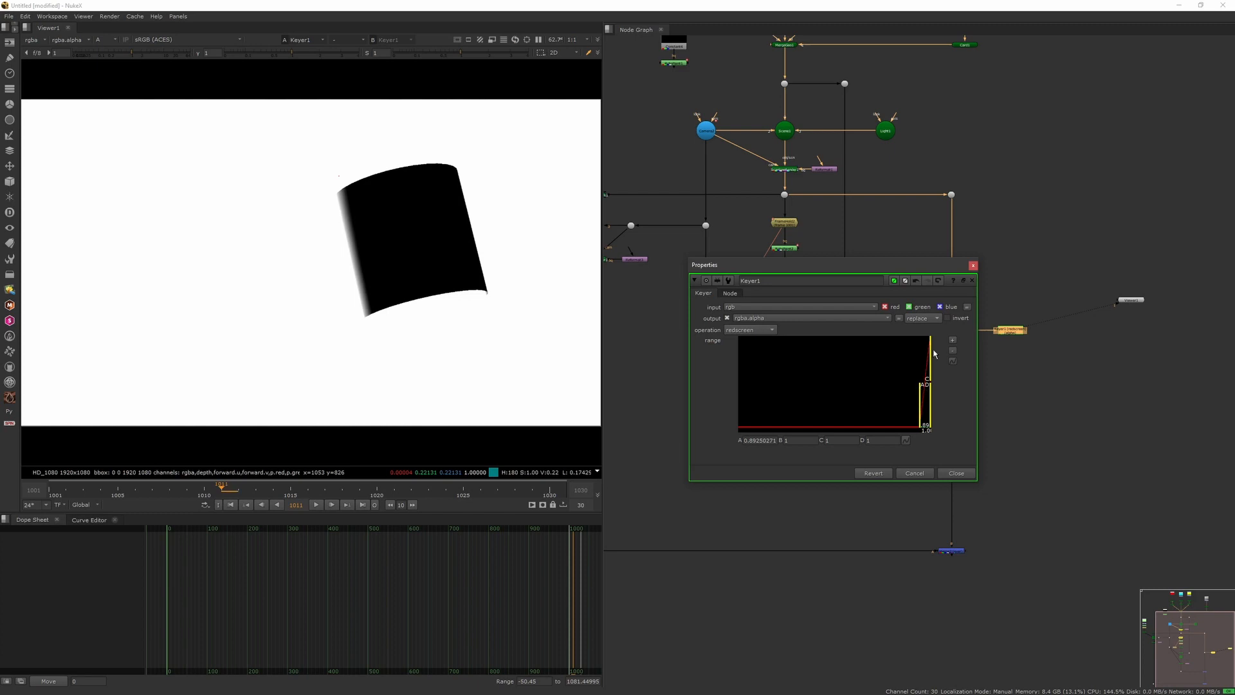
click(950, 319)
click(973, 265)
Step: Move the Keyer and its dot down beside Merge1, on the card pipe's side, and view Merge2's output
middle_drag(1000, 465, 1018, 364)
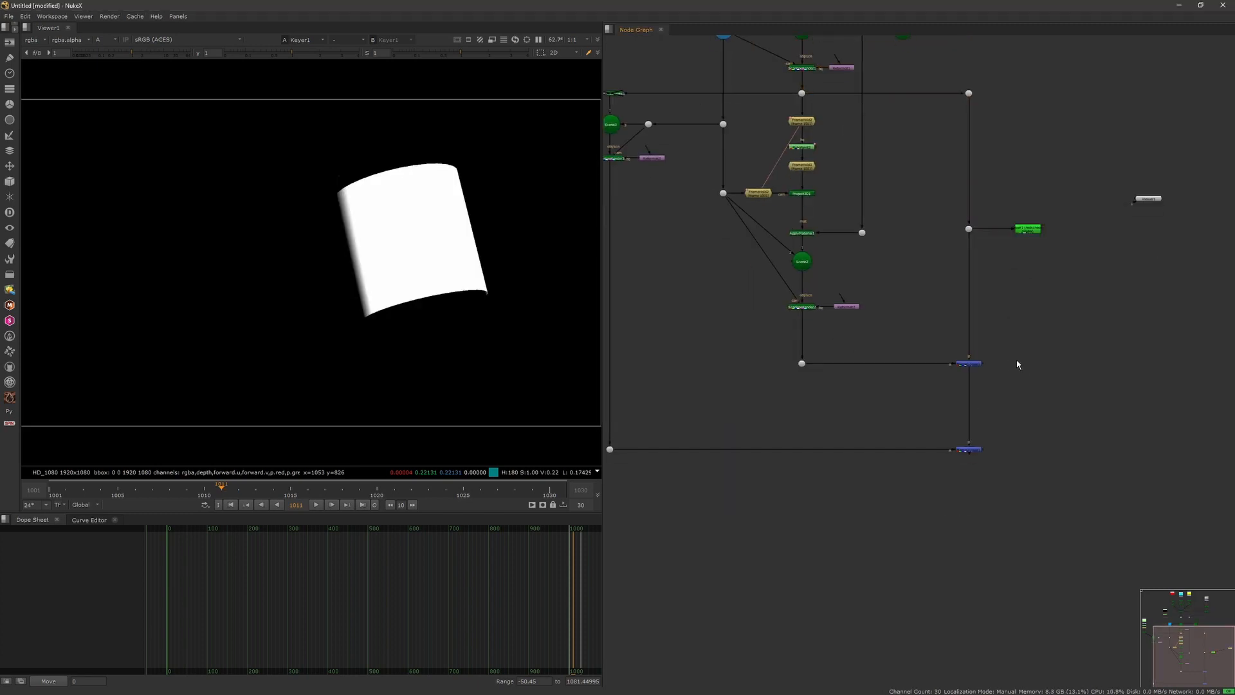
drag(955, 246, 1028, 332)
drag(921, 493, 1033, 412)
key(1)
click(907, 429)
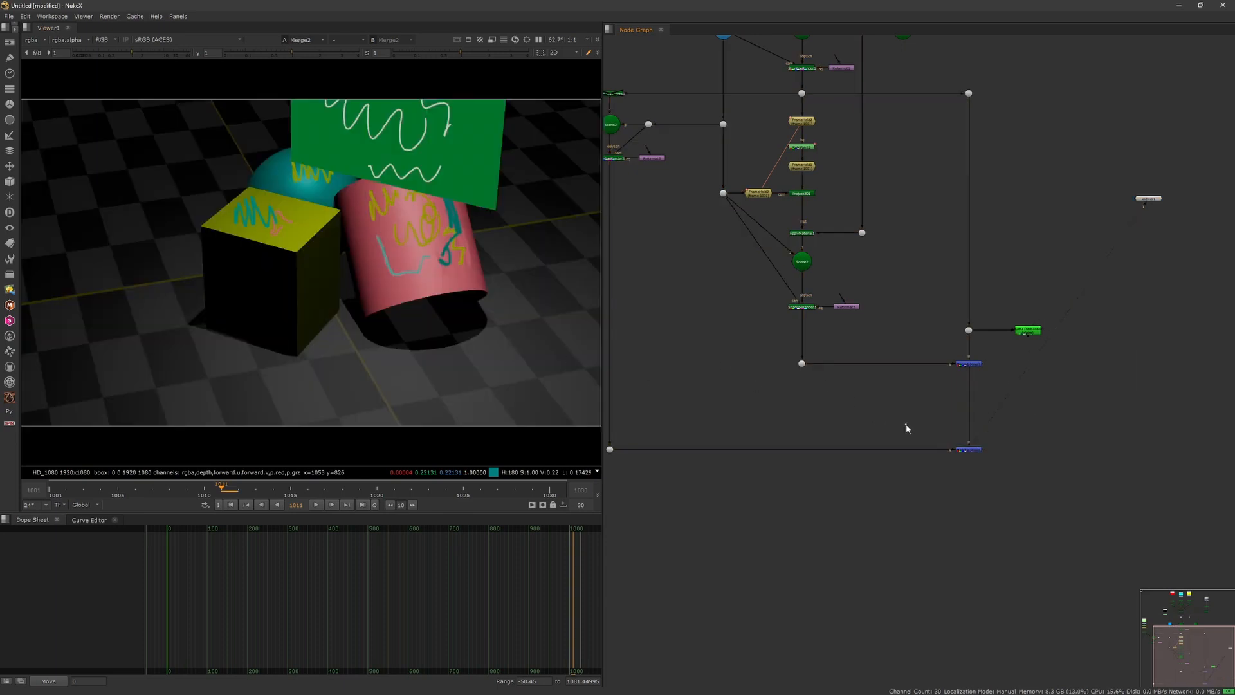
drag(1032, 330, 921, 323)
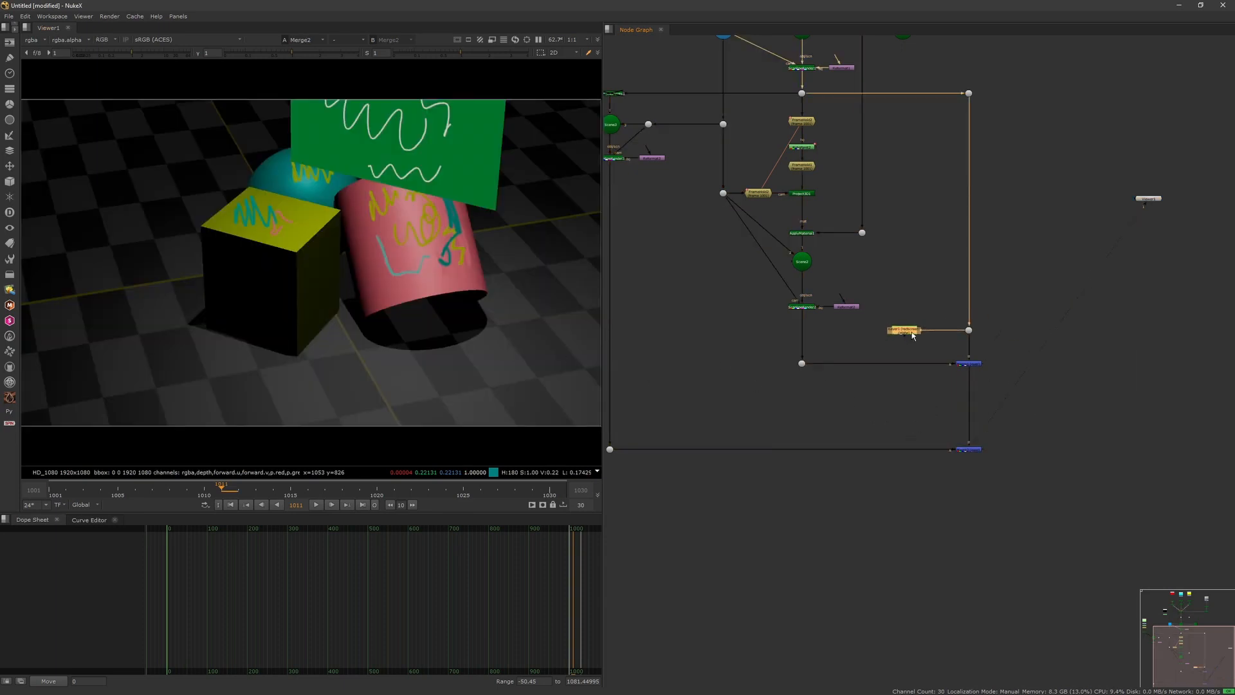
Step: Insert a Merge into the card render's pipe before Merge2 and connect the Keyer to its A input
click(887, 418)
key(m)
click(859, 357)
drag(892, 421, 908, 451)
drag(903, 438, 905, 332)
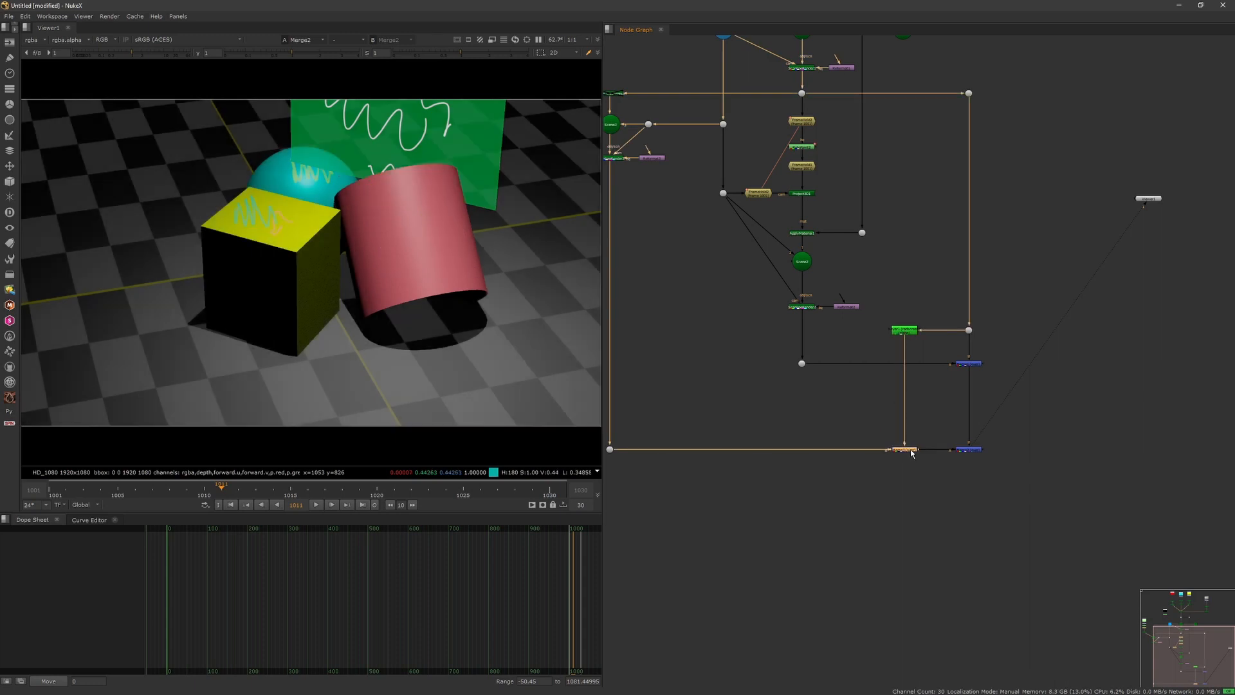
Step: Set Merge3's operation to stencil to cut the cylinder out of the card, and close its properties
double_click(907, 450)
click(645, 399)
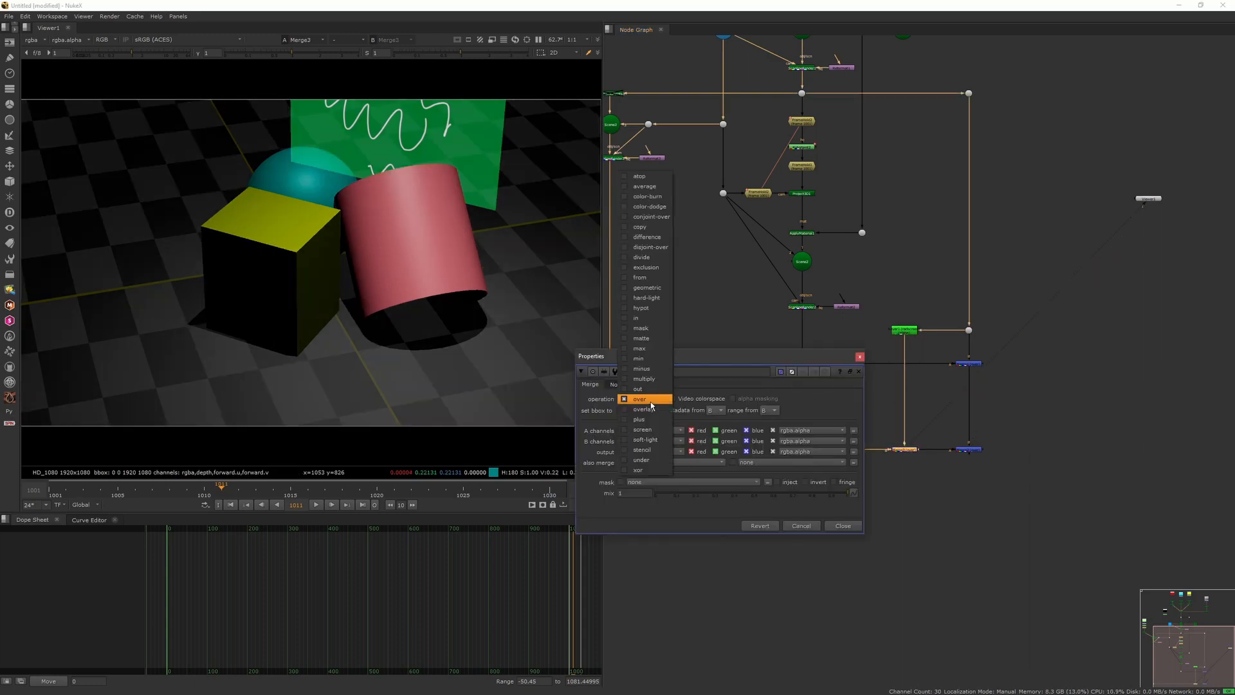
click(643, 450)
click(859, 357)
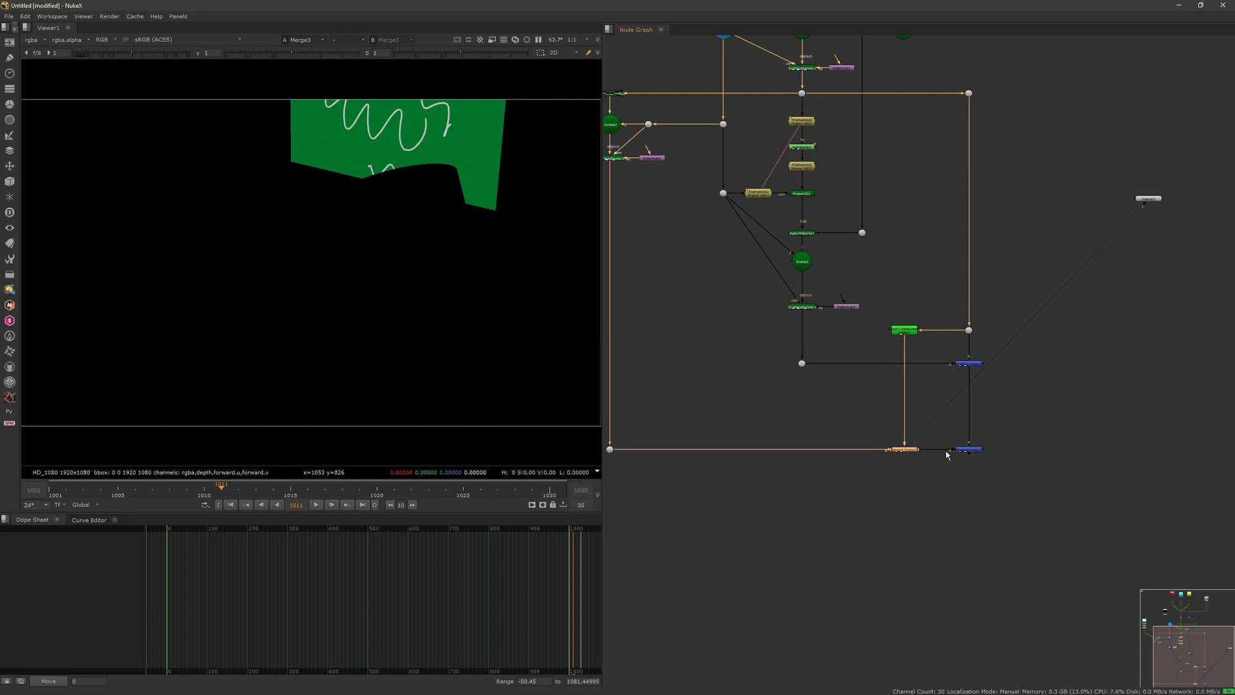
Step: Play Merge2's composite from frame 1001 and examine the node graph around PositionToPoints1, Scene3 and ScanlineRender3
ctrl+shift+click(968, 450)
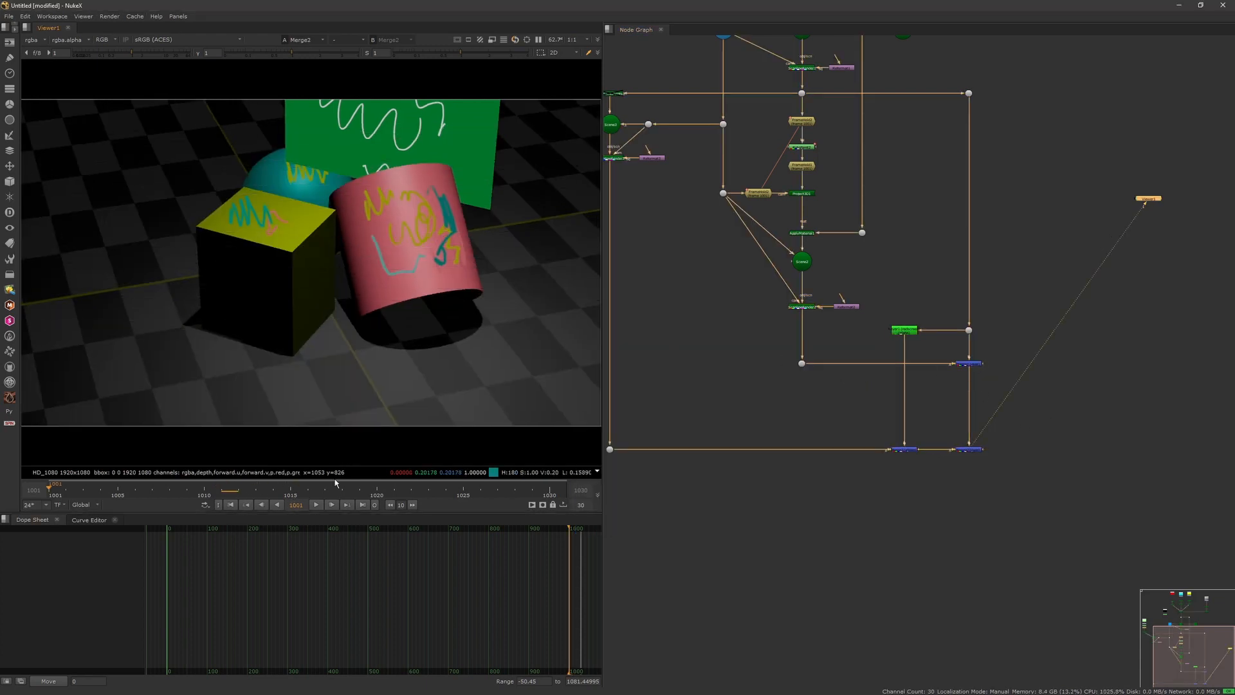
click(317, 506)
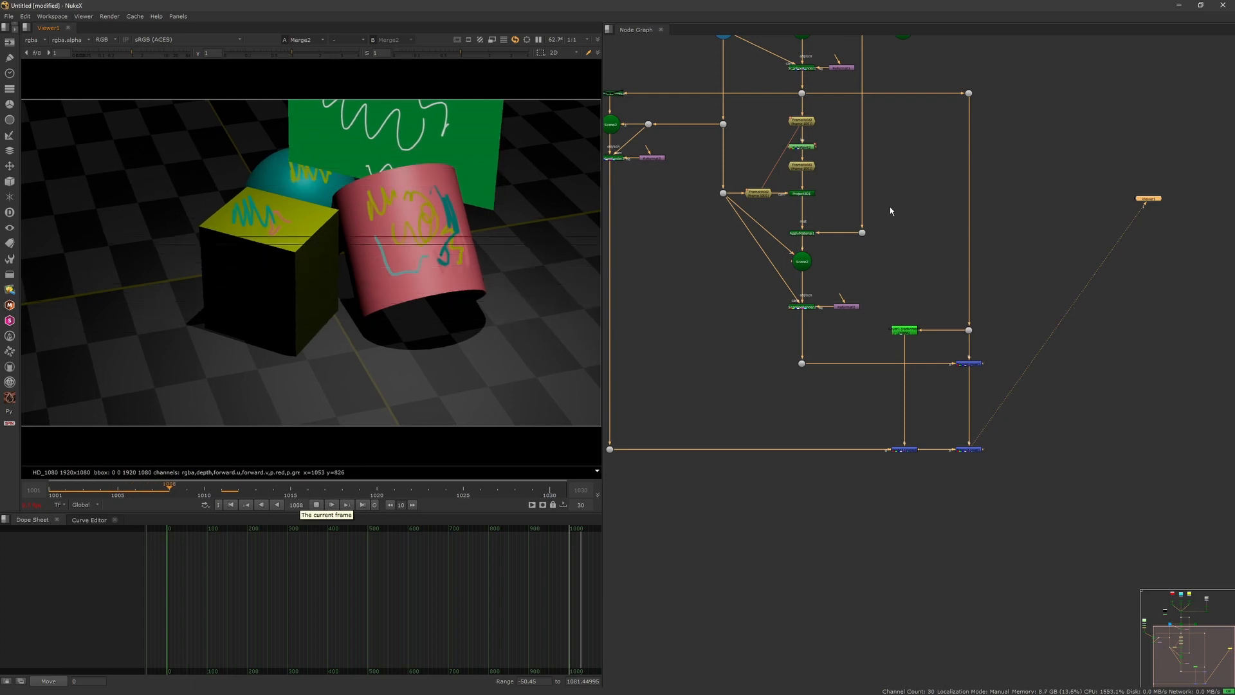
middle_drag(750, 235, 876, 380)
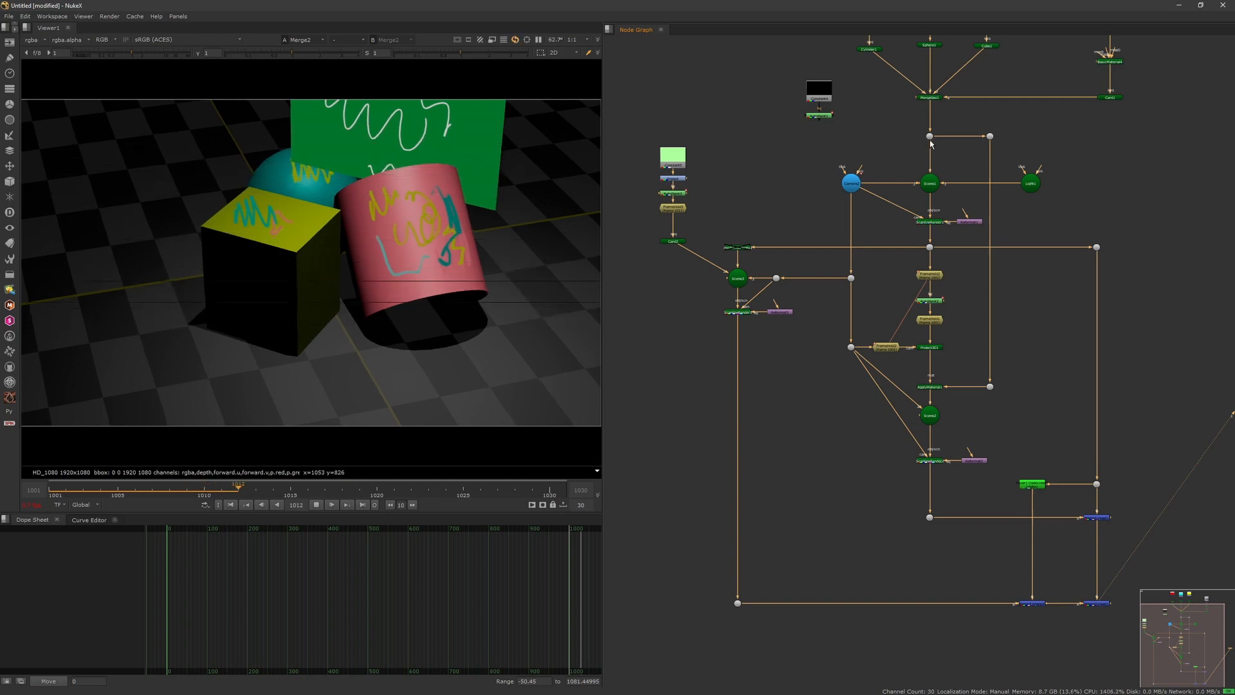
middle_drag(930, 144, 943, 225)
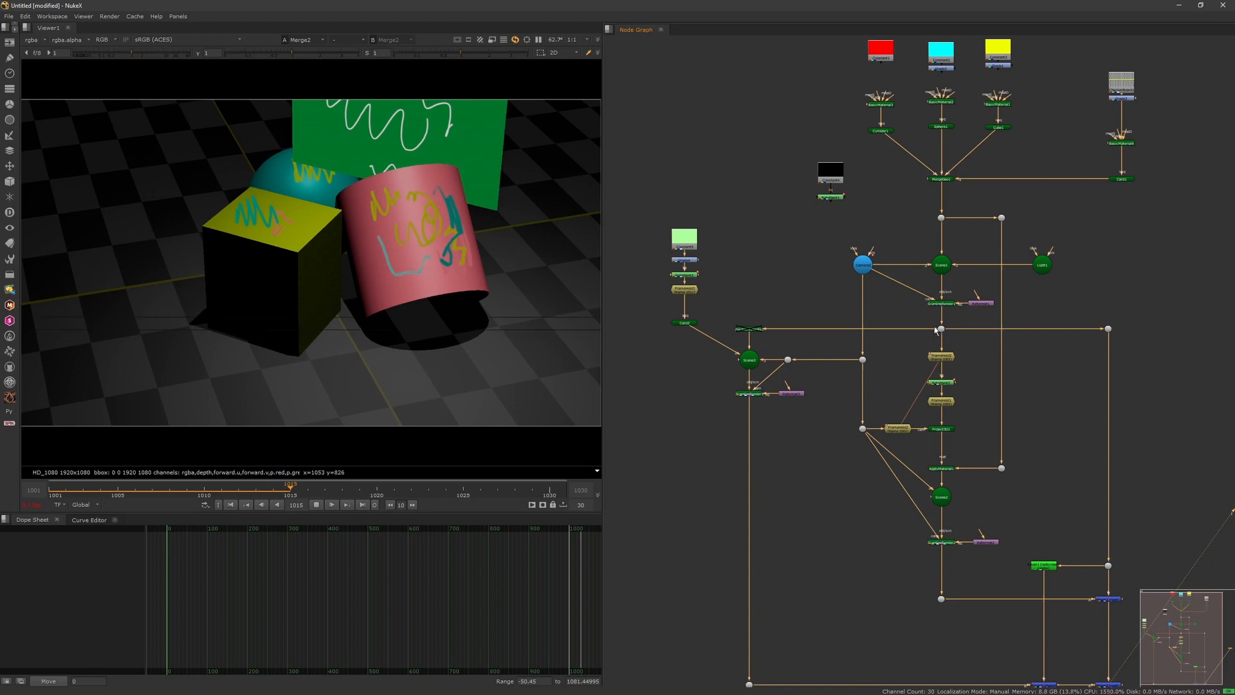
scroll(757, 330, up, 5)
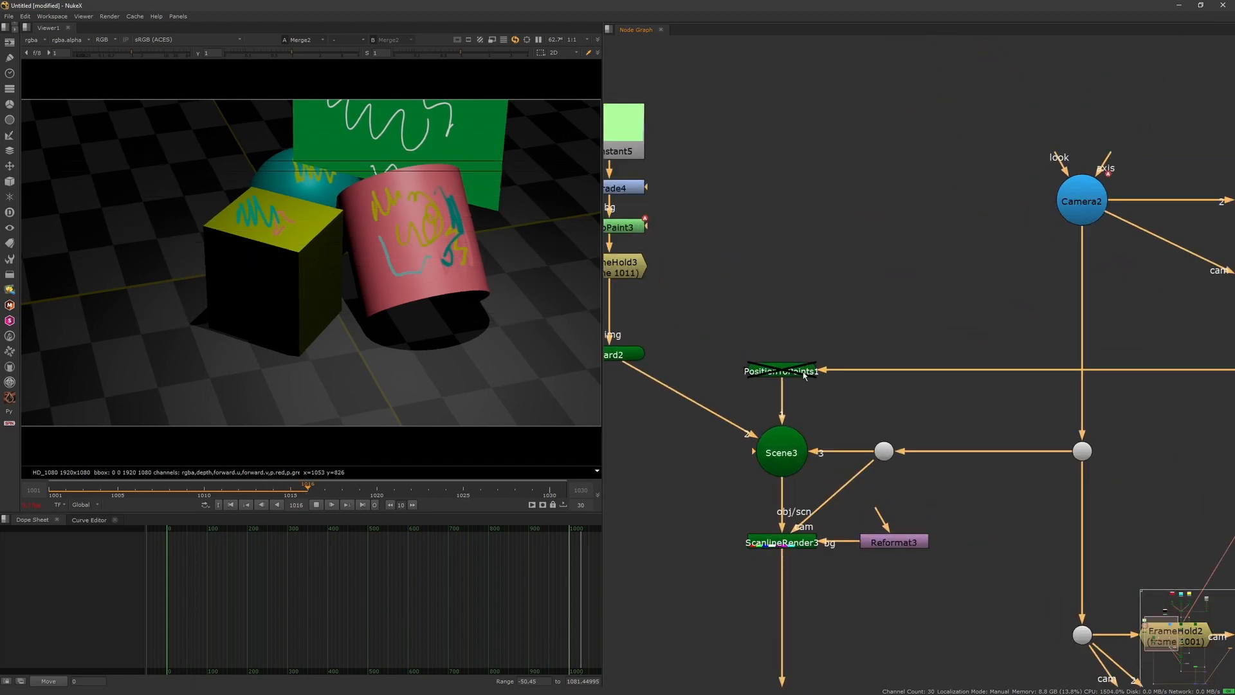
middle_drag(846, 394, 864, 388)
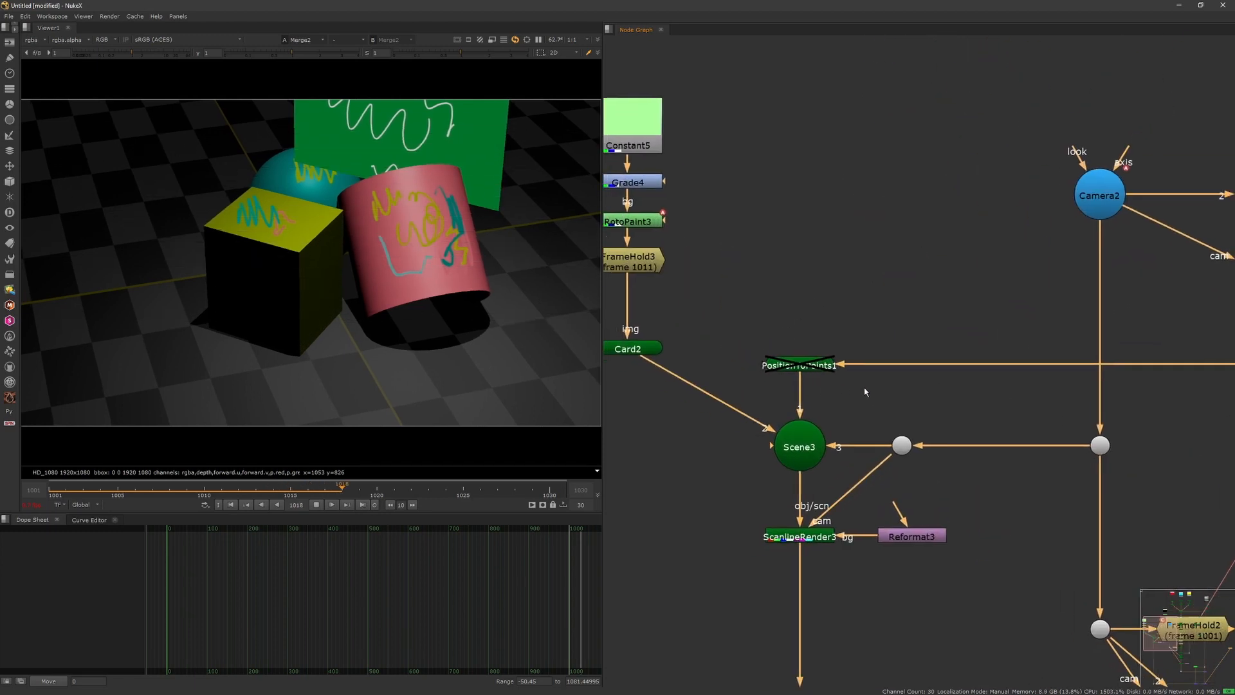
scroll(864, 388, down, 4)
middle_drag(875, 476, 833, 339)
scroll(834, 368, down, 2)
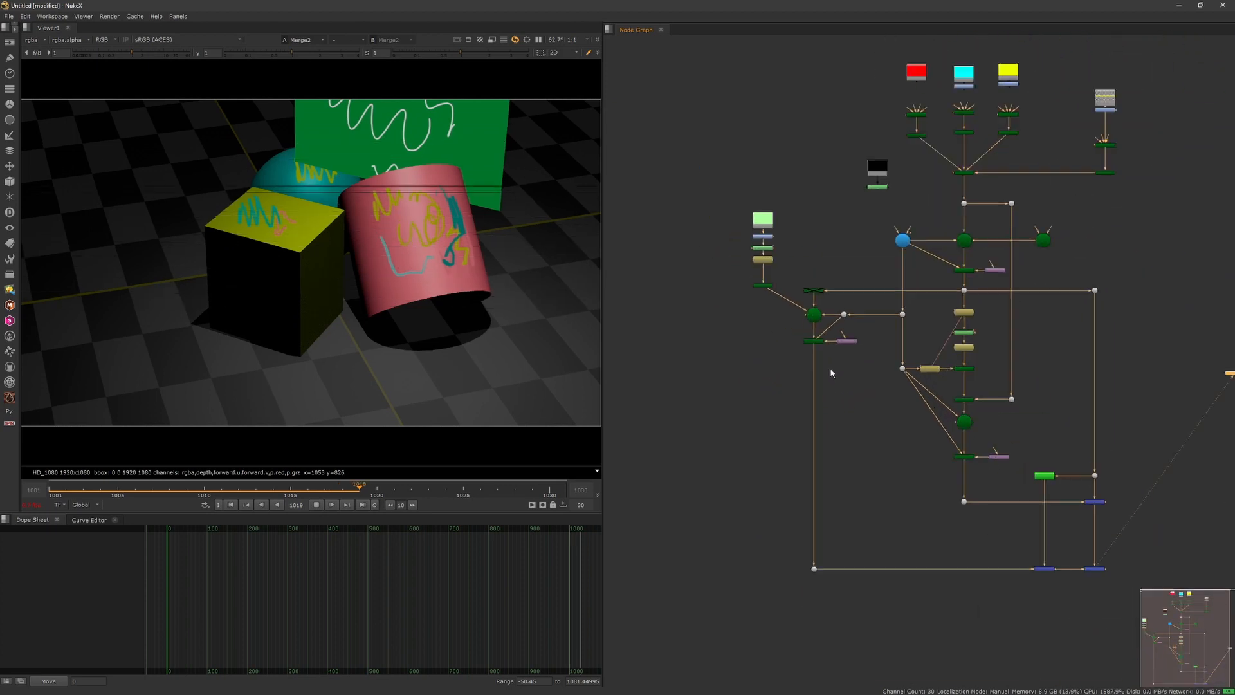
middle_drag(873, 376, 835, 371)
scroll(827, 370, up, 2)
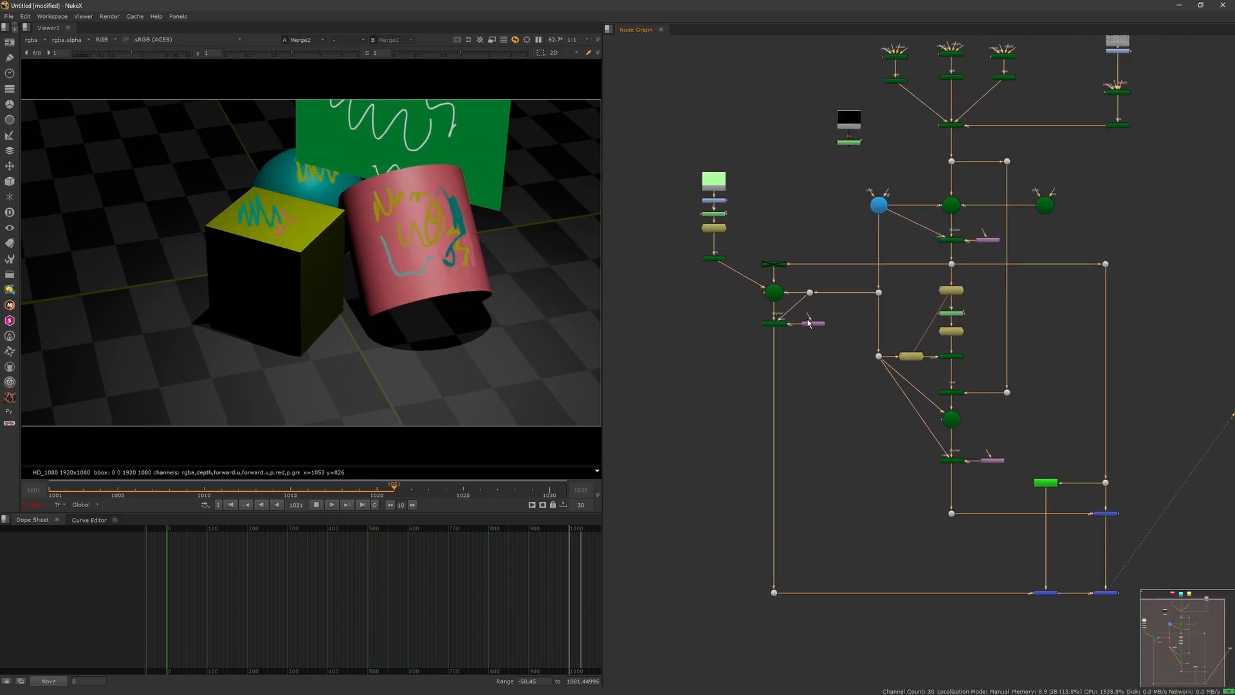
middle_drag(776, 314, 761, 341)
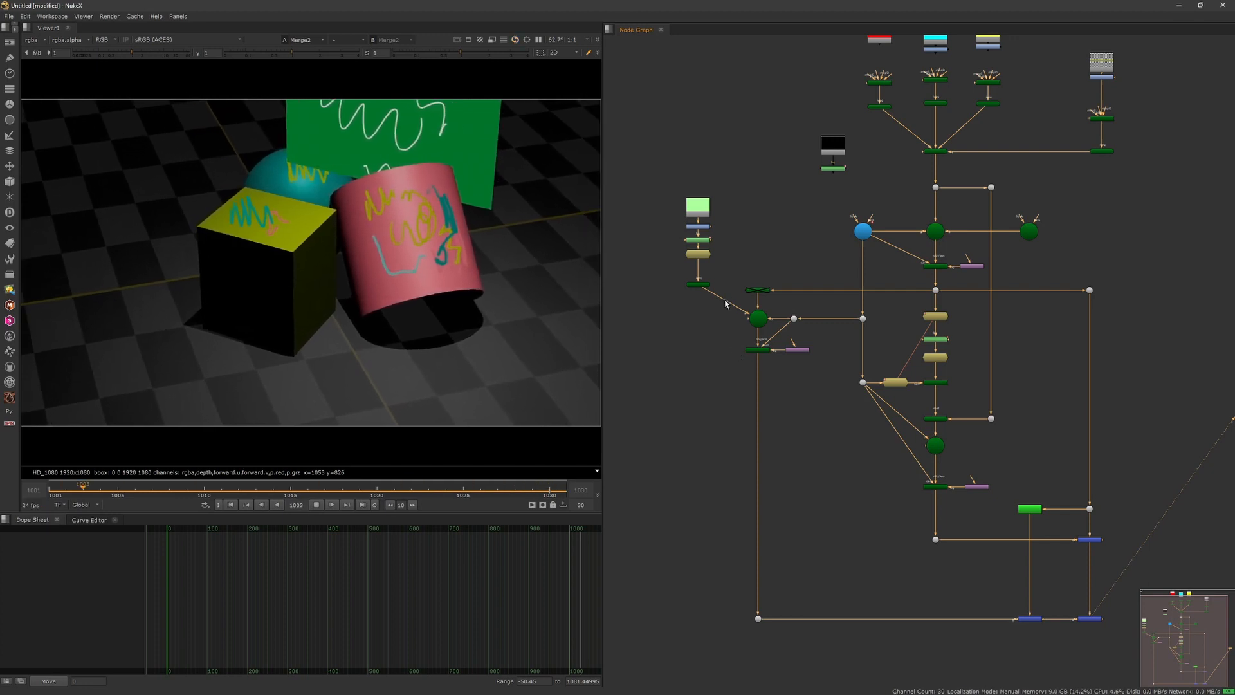
Step: Move Card2 with its Constant5, Grade4, RotoPaint3 and FrameHold3 nodes down level with Scene3
drag(677, 317, 723, 281)
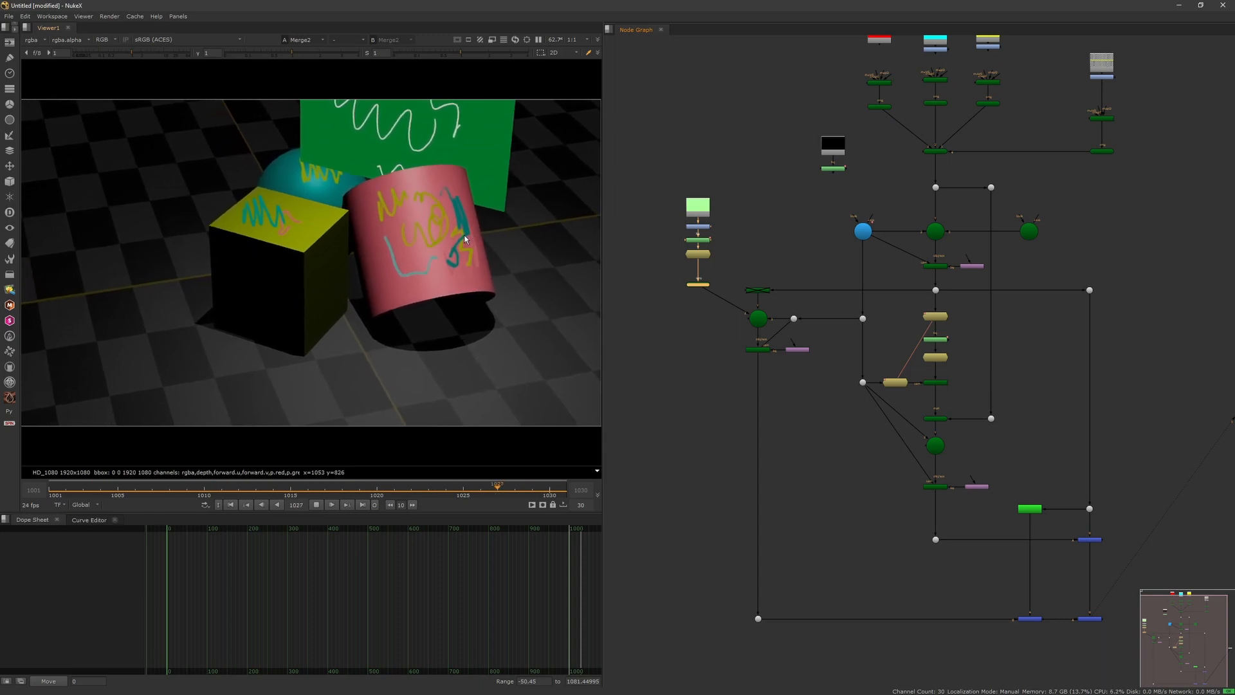
ctrl+click(698, 284)
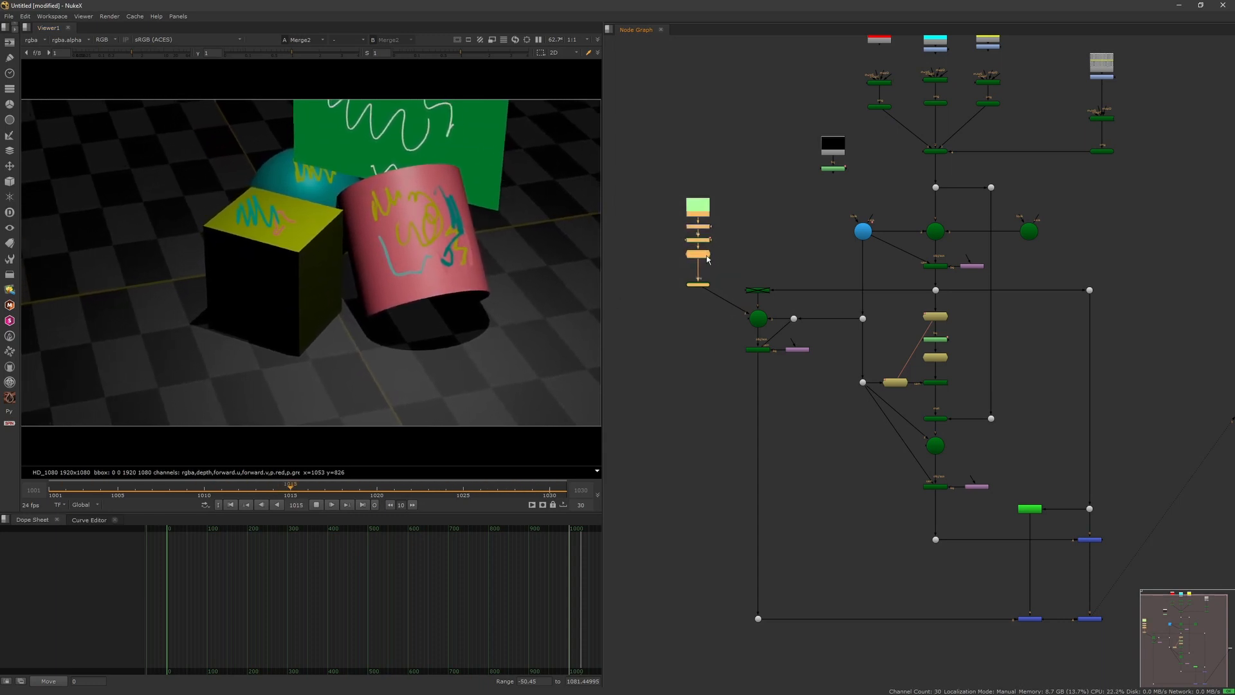
drag(702, 209, 699, 242)
click(705, 335)
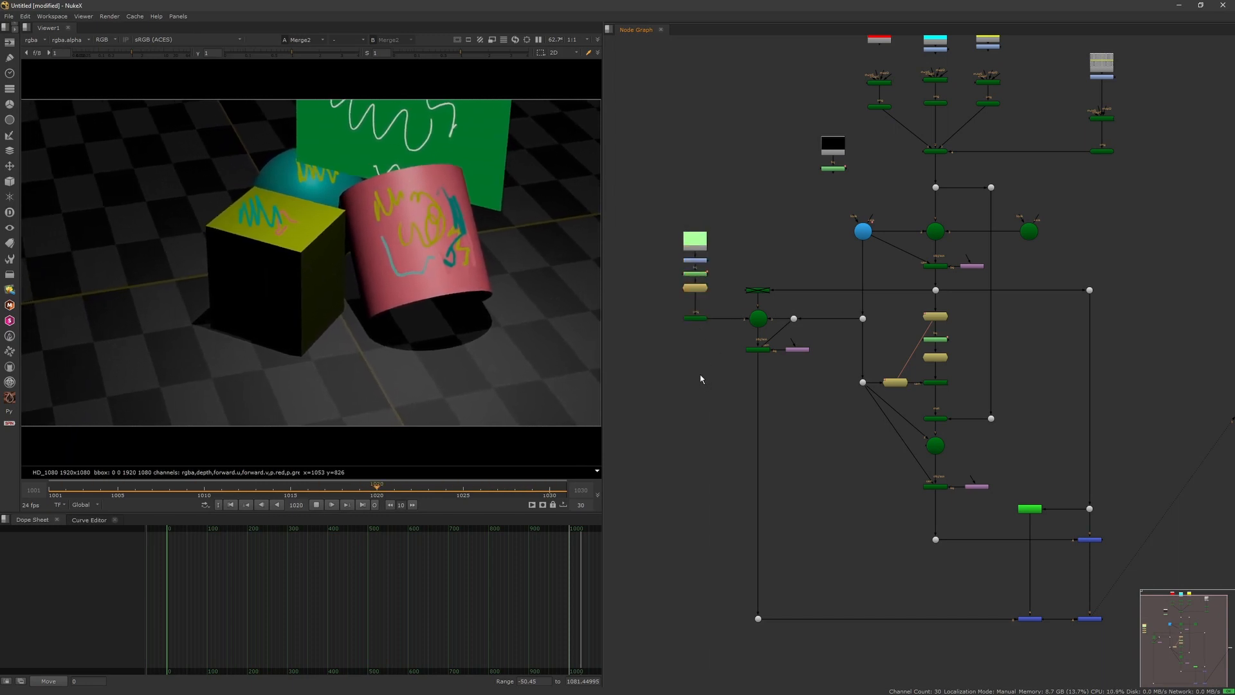
drag(735, 275, 792, 306)
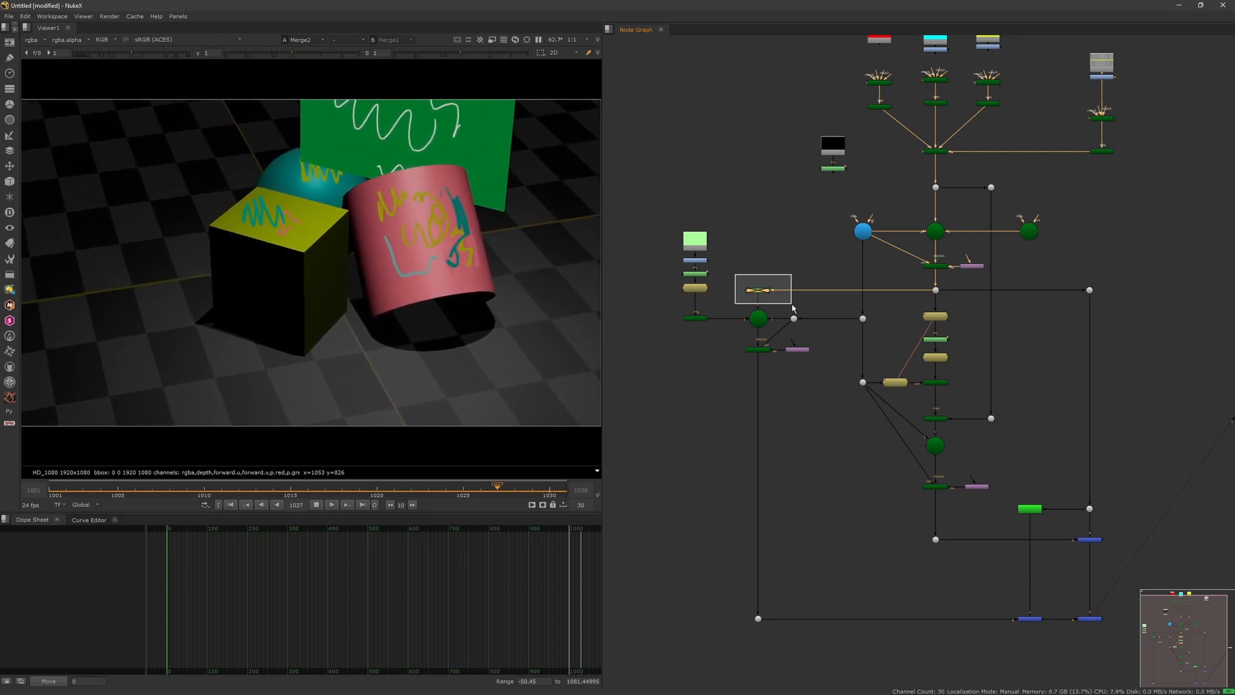
drag(793, 309, 793, 310)
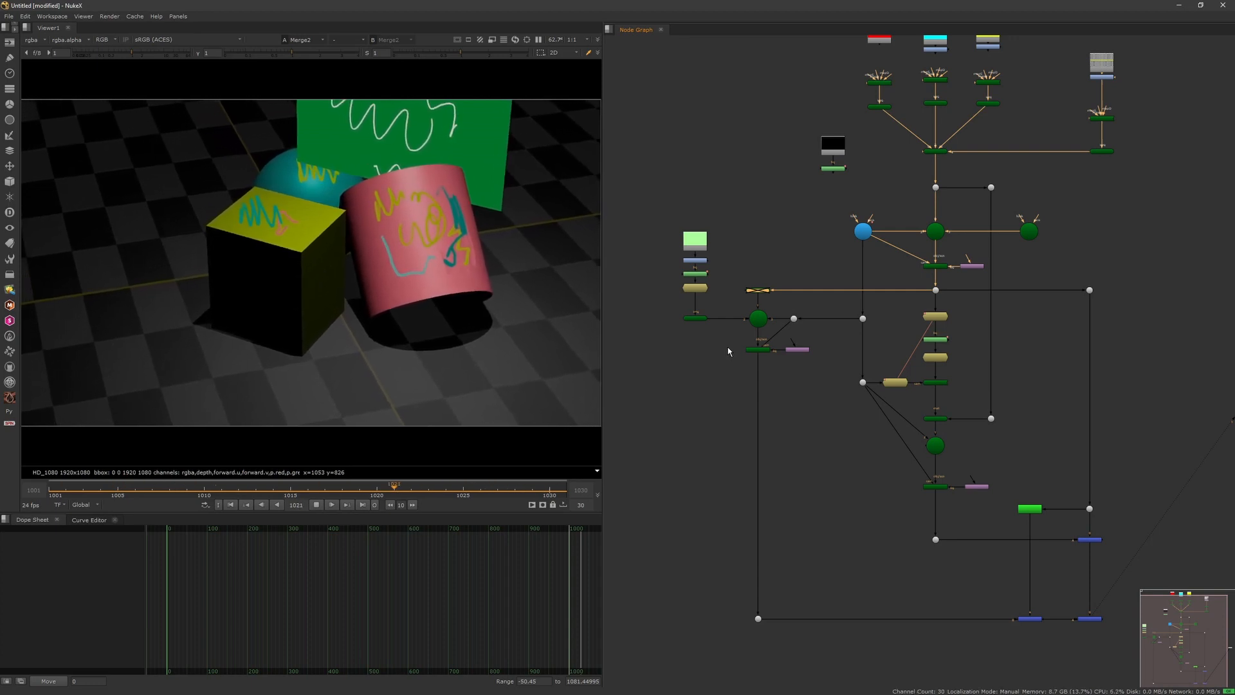
drag(1053, 646, 1106, 587)
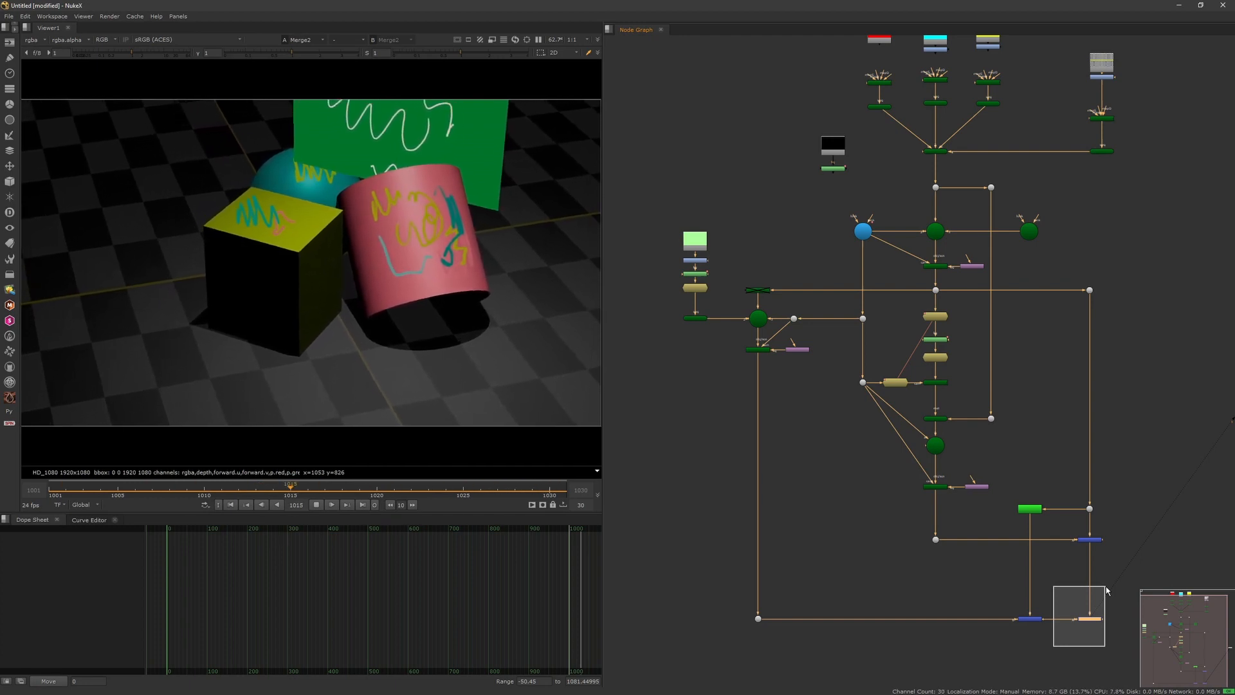
drag(1107, 590, 1106, 589)
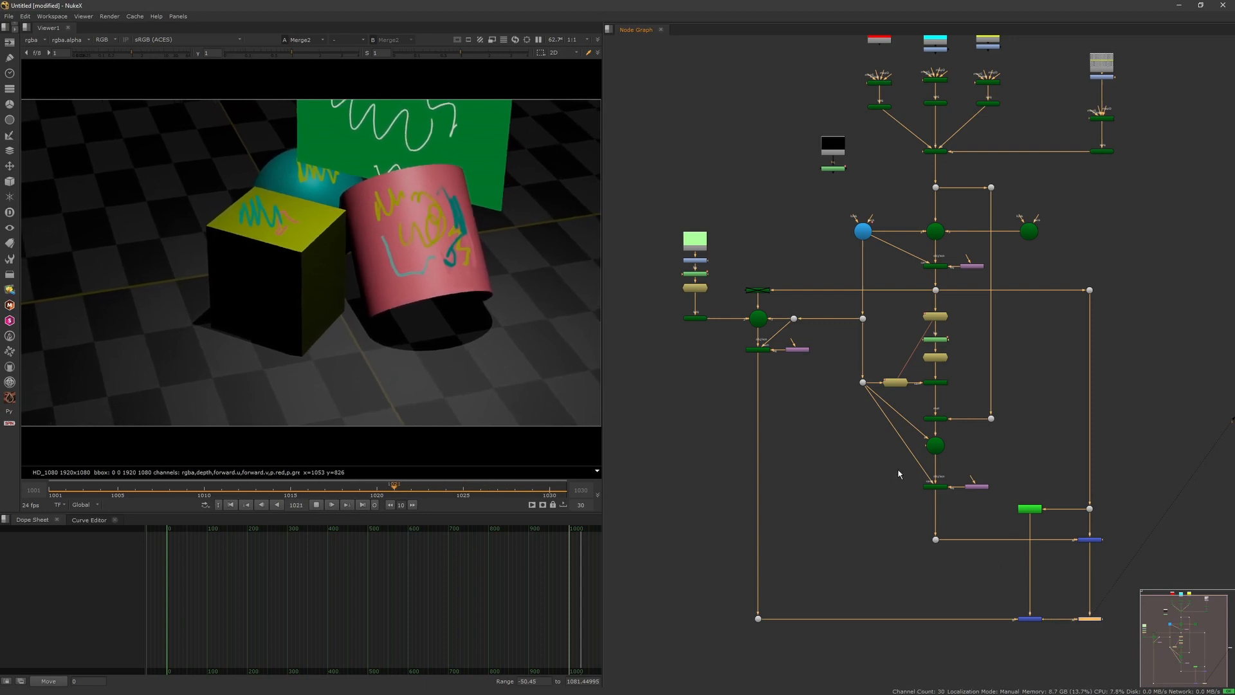
Step: Stop the playback, examine the projected paint strokes alone at frames 1011 and 1010, and return to Merge2's output
click(317, 506)
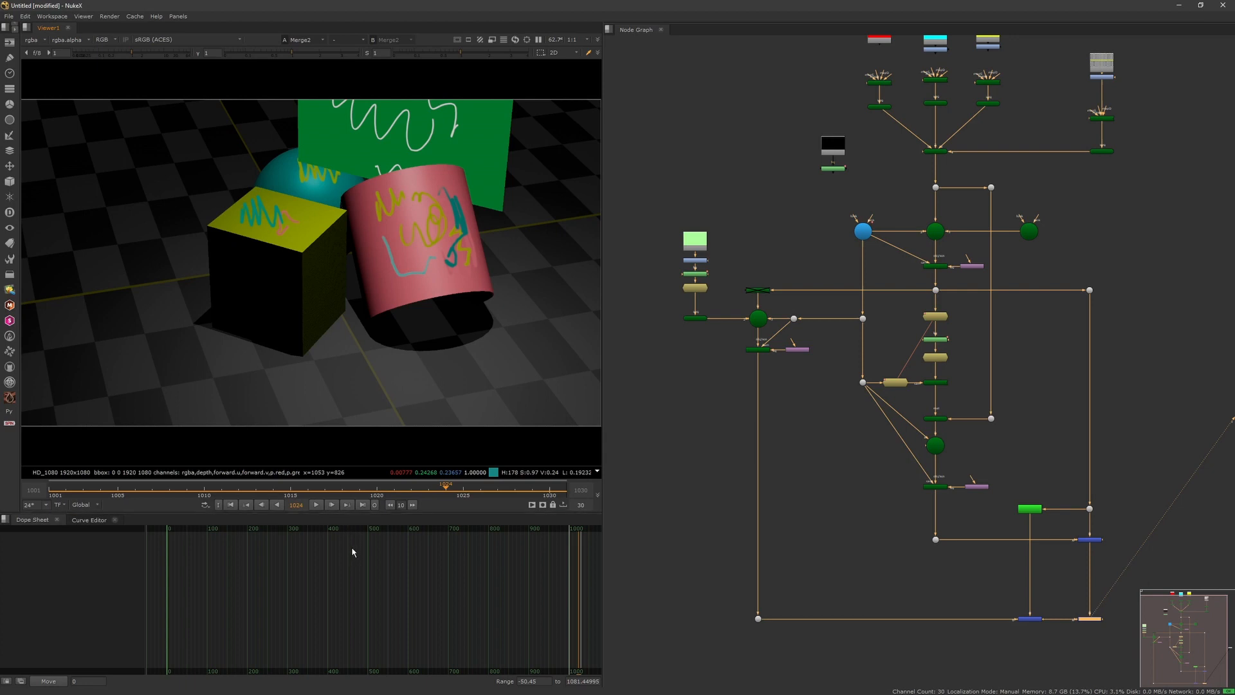
drag(412, 493, 224, 494)
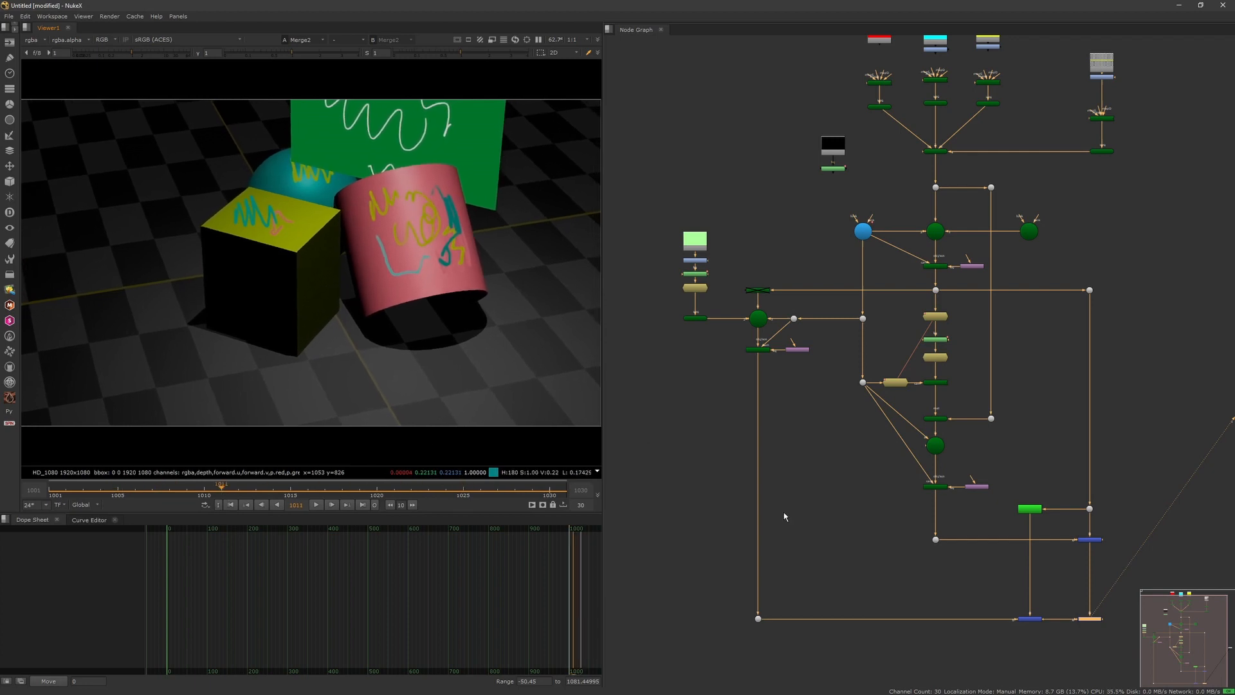
click(935, 539)
key(1)
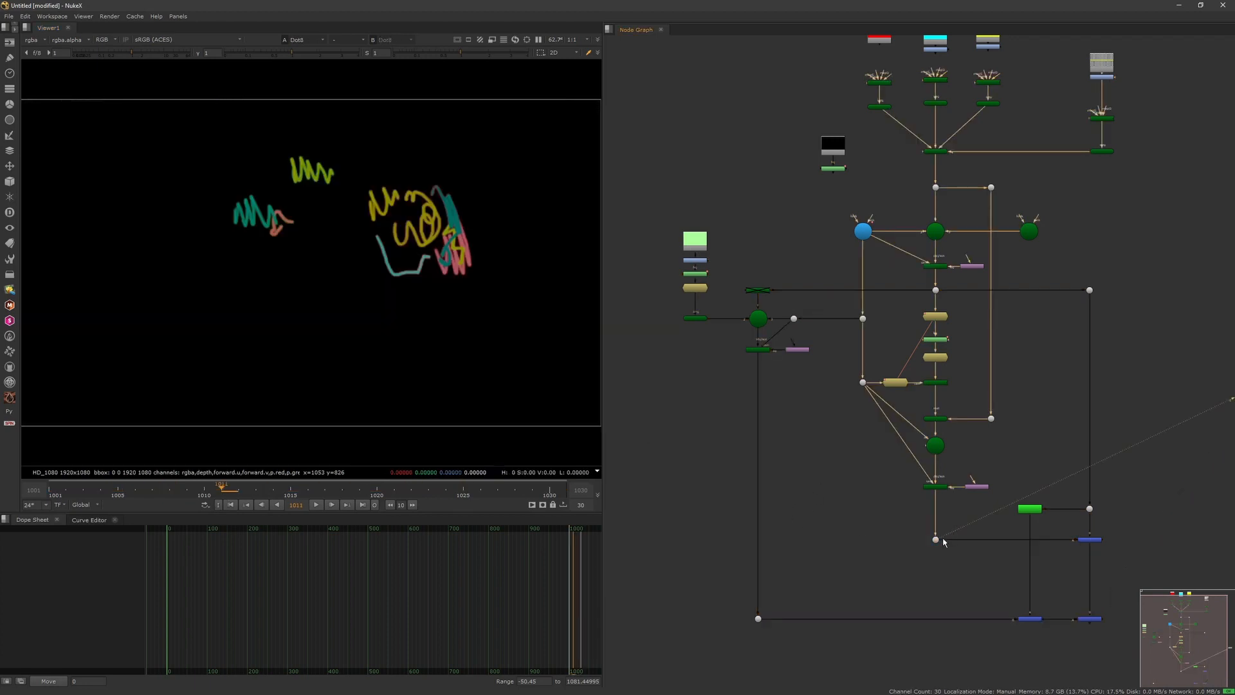
mouse_move(238, 489)
mouse_down()
mouse_move(533, 501)
mouse_move(136, 490)
mouse_move(463, 485)
mouse_move(204, 489)
mouse_up()
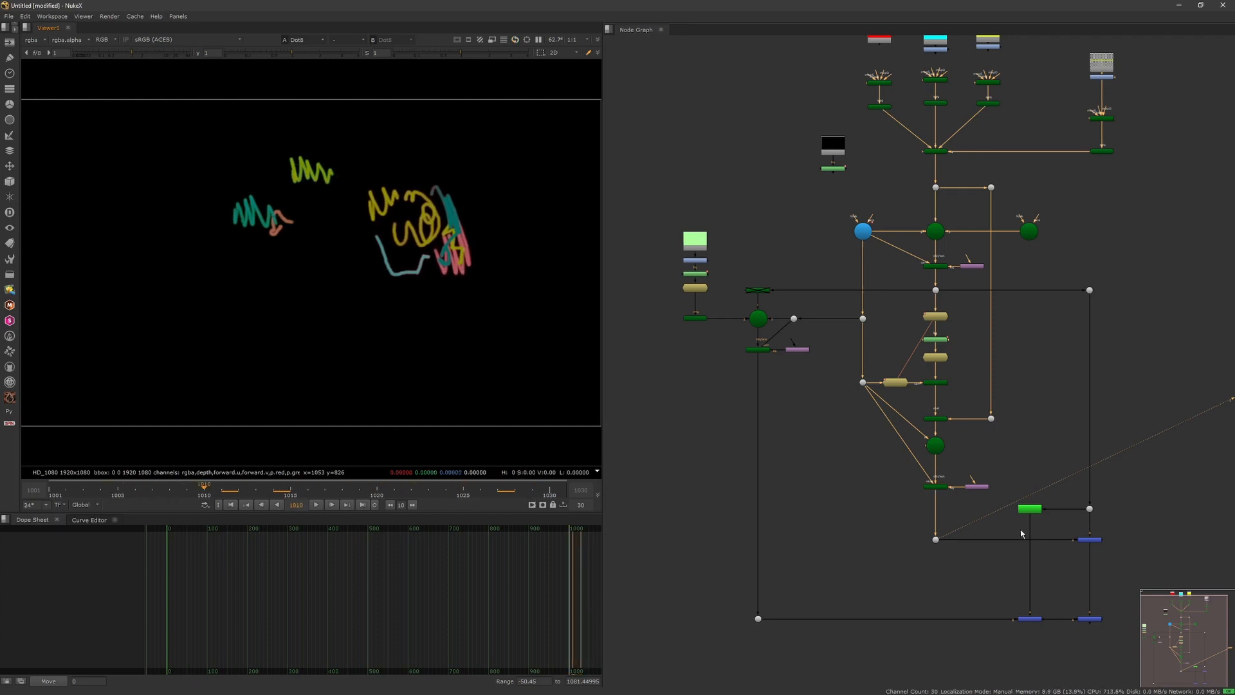
key(1)
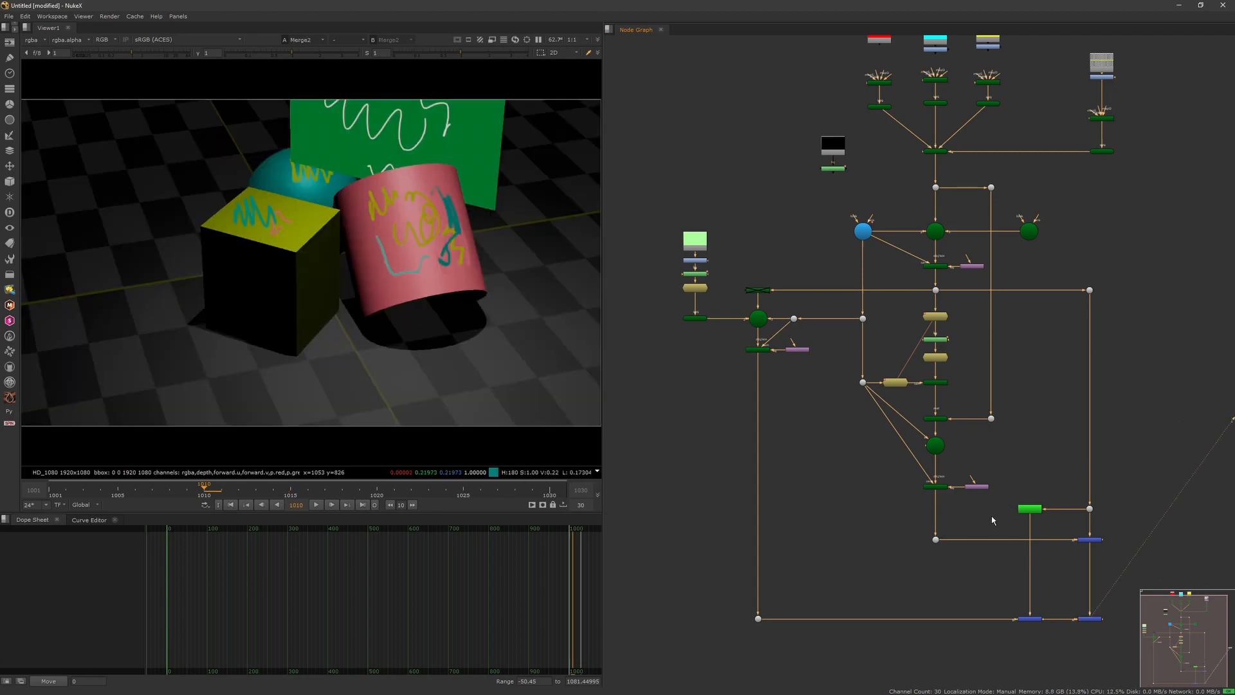
Step: View RotoPaint2's output to examine its paint strokes at frame 1010
middle_drag(936, 290, 953, 292)
scroll(957, 312, up, 2)
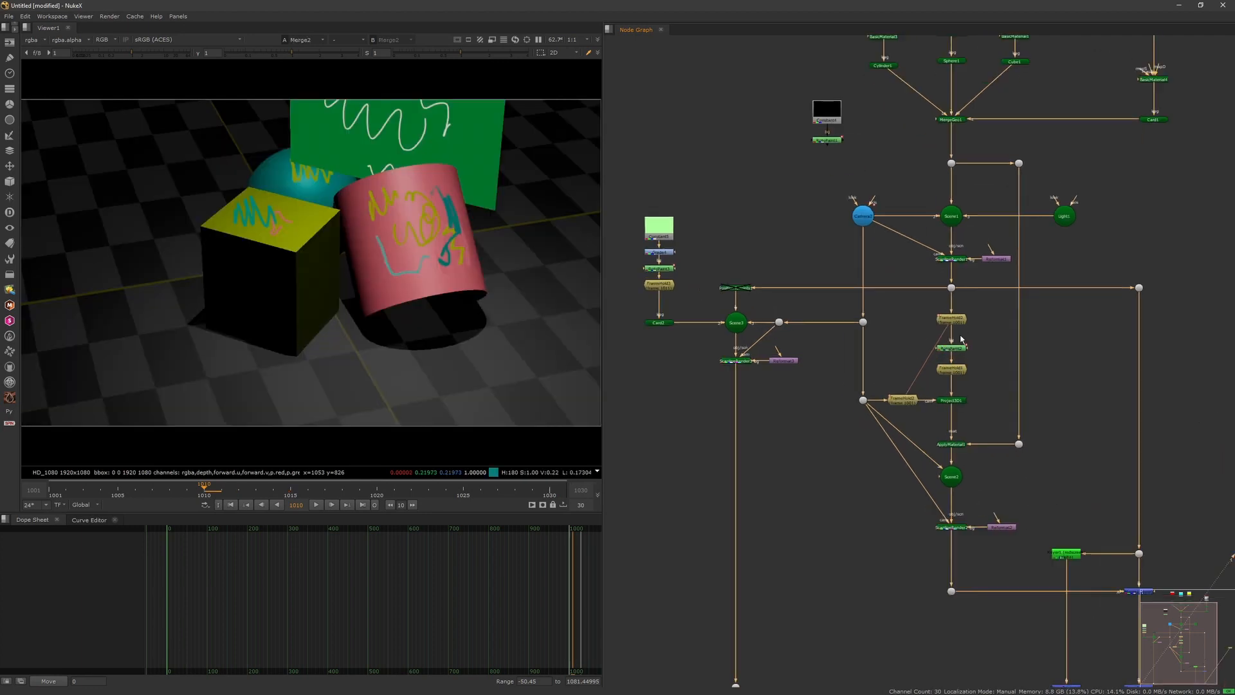
drag(974, 377, 933, 353)
key(1)
click(952, 350)
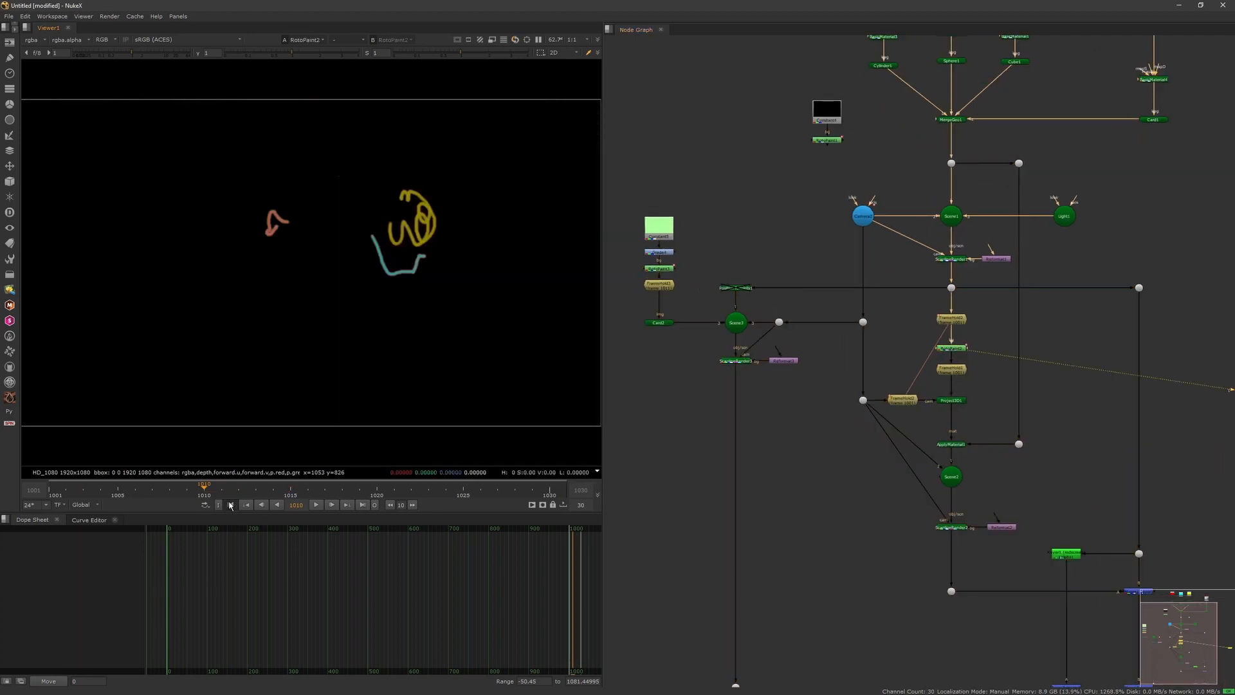
Step: View RotoPaint2's output at frame 1001 and set its premultiply option to none
click(955, 322)
key(1)
key(1)
double_click(958, 351)
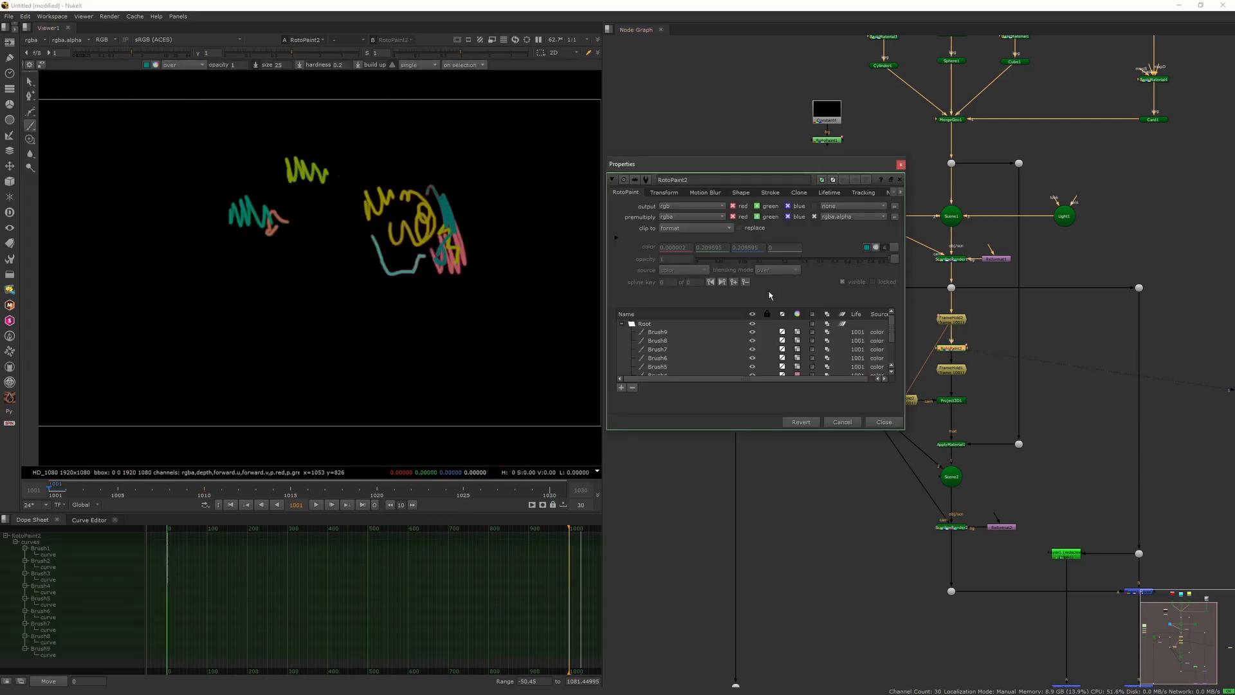
click(689, 217)
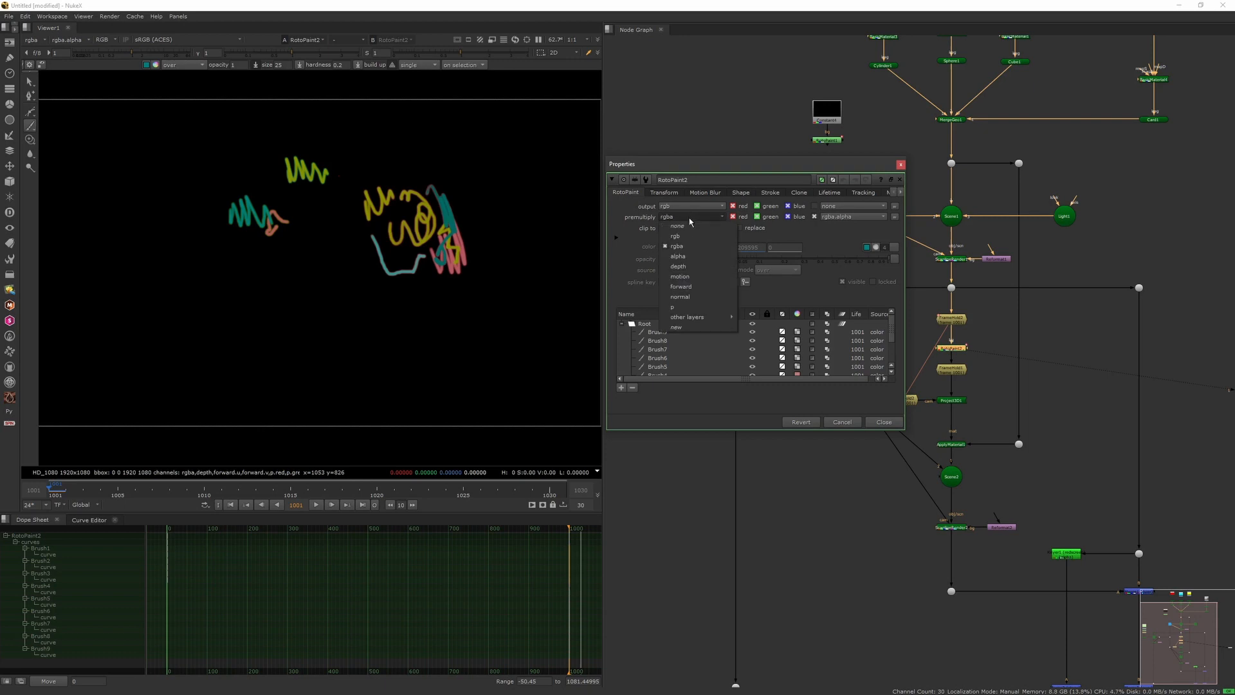
click(690, 230)
Step: Paint a teal scribble on the cube's dark side face, a dark red one on its front face and a dark red squiggle on the sphere
scroll(374, 334, up, 4)
scroll(374, 334, up, 3)
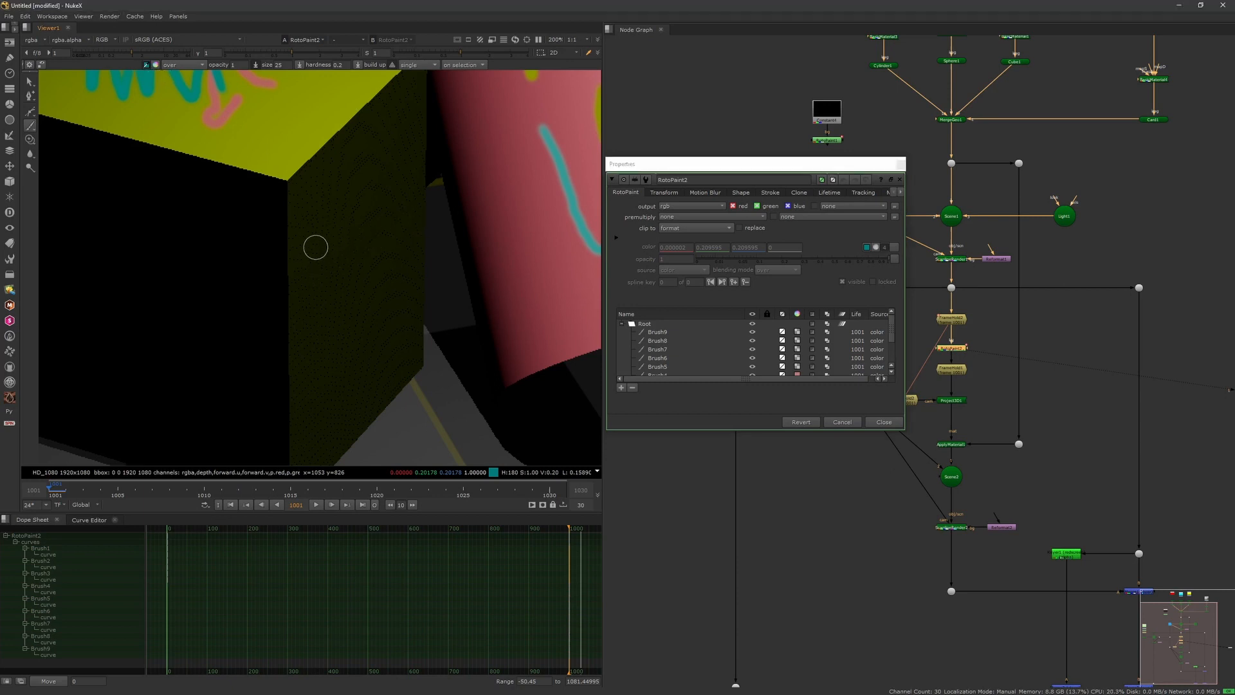
mouse_move(315, 251)
mouse_down()
mouse_move(358, 243)
mouse_move(386, 173)
mouse_up()
middle_drag(255, 250, 428, 207)
scroll(326, 317, down, 3)
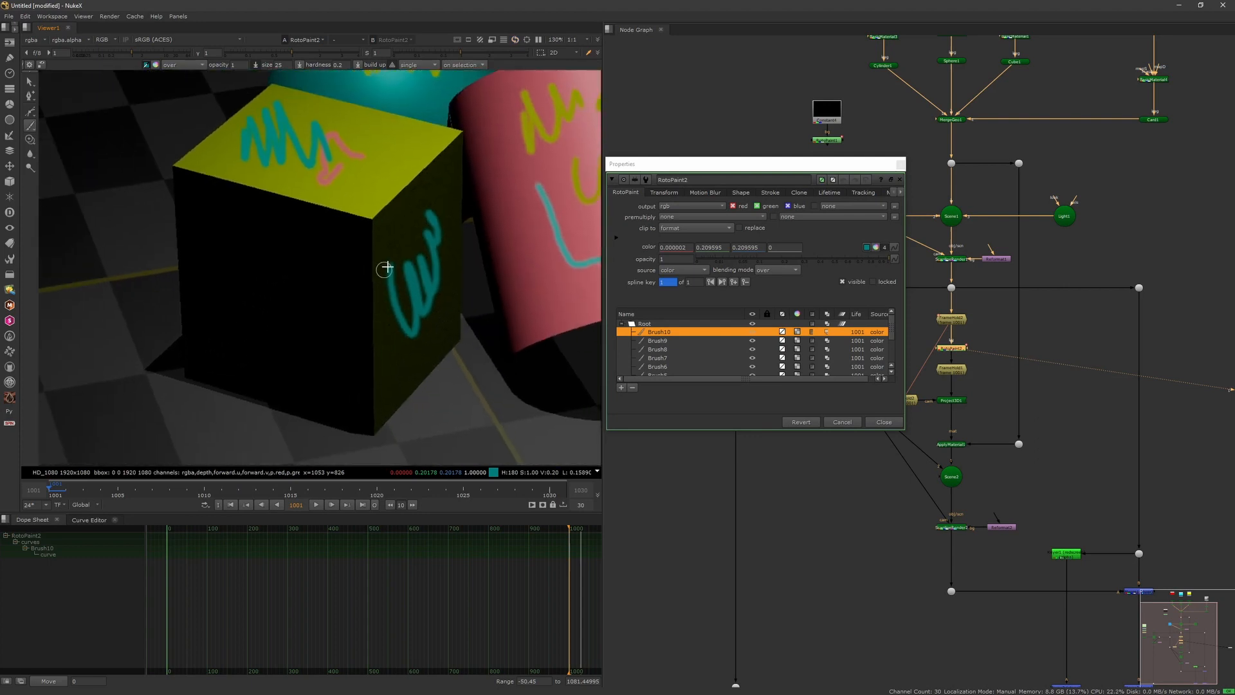
mouse_move(201, 350)
mouse_down()
mouse_move(248, 276)
mouse_move(348, 257)
mouse_up()
mouse_move(347, 258)
middle_down()
mouse_move(315, 329)
mouse_move(298, 428)
middle_up()
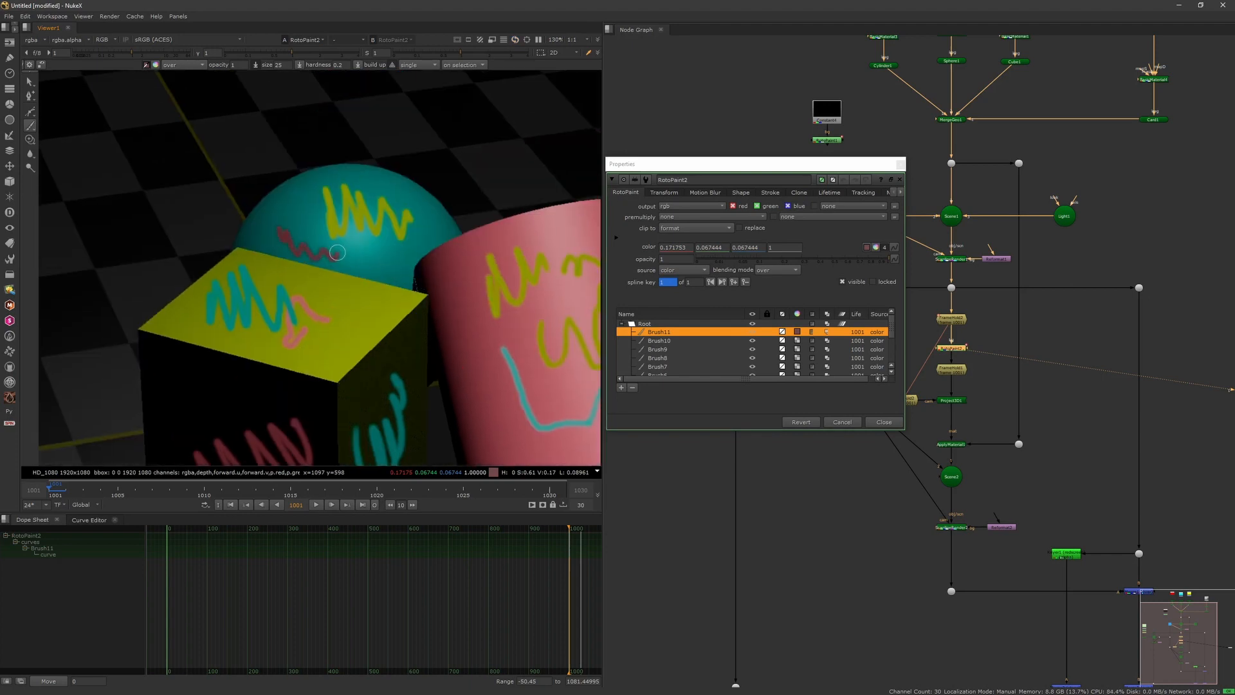
Step: Sample the cube's yellow as the brush colour and paint strokes along the cylinder's lower rim and its edge nearest the cube
middle_drag(486, 398, 332, 235)
middle_drag(239, 179, 265, 188)
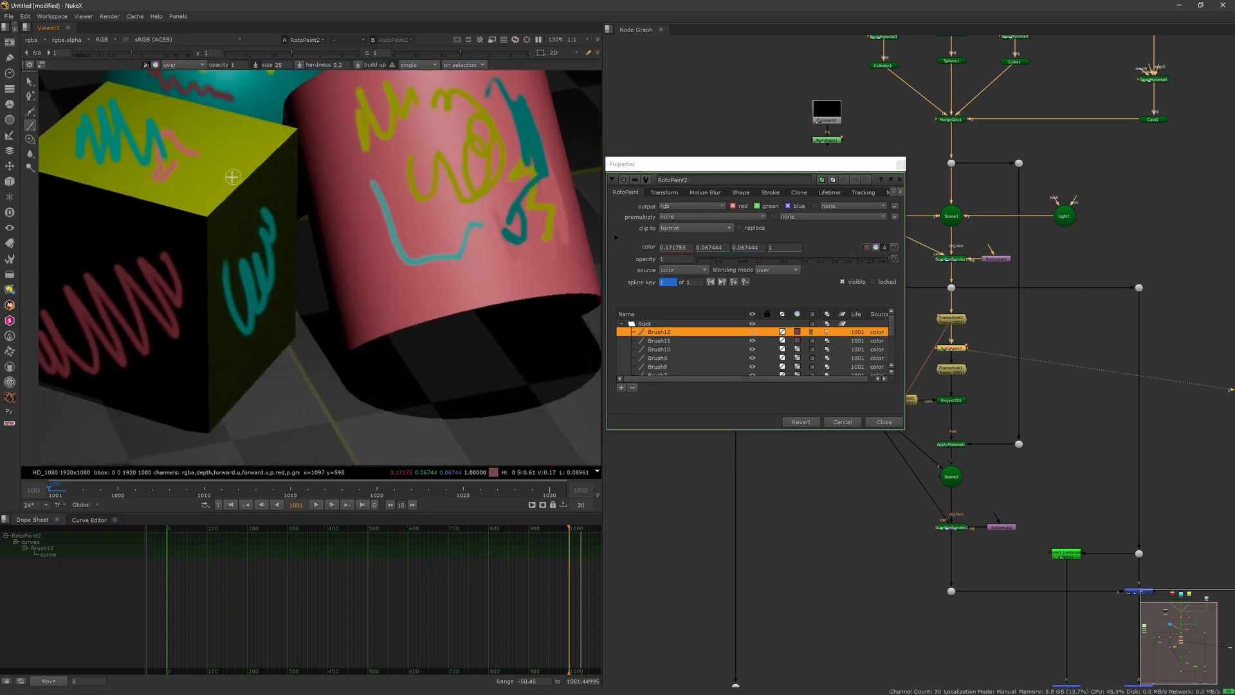
ctrl+click(231, 177)
drag(378, 319, 474, 290)
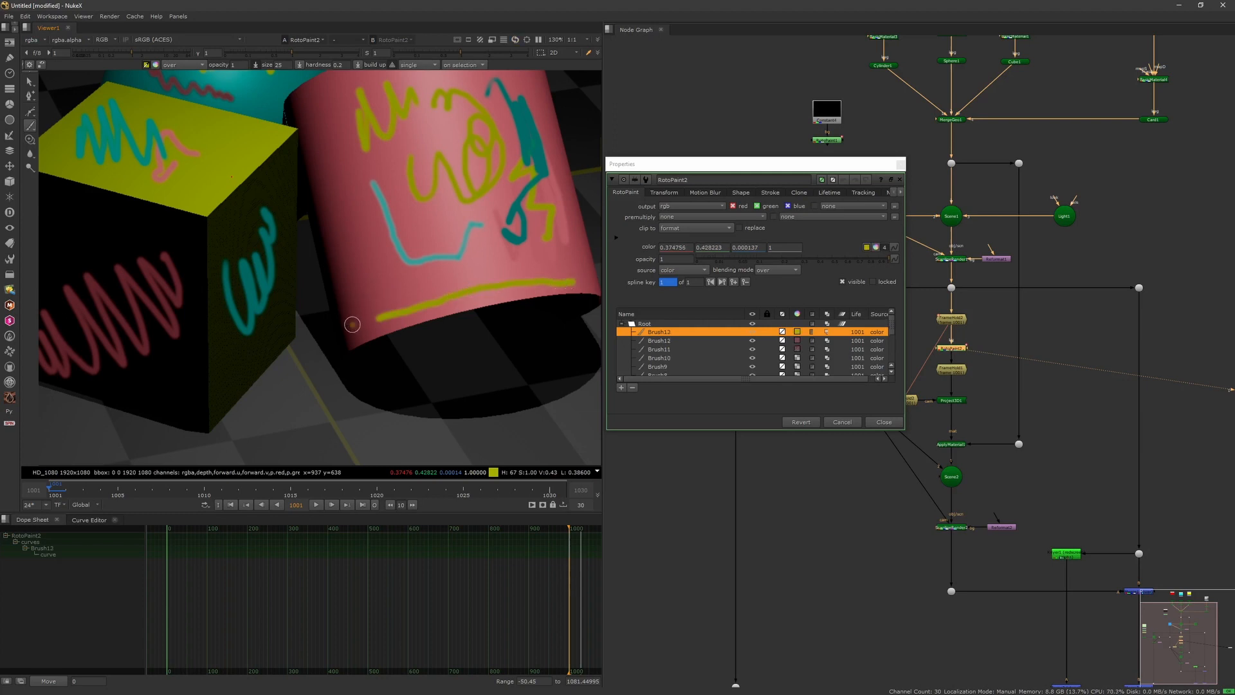
drag(351, 324, 323, 191)
middle_drag(305, 276, 320, 286)
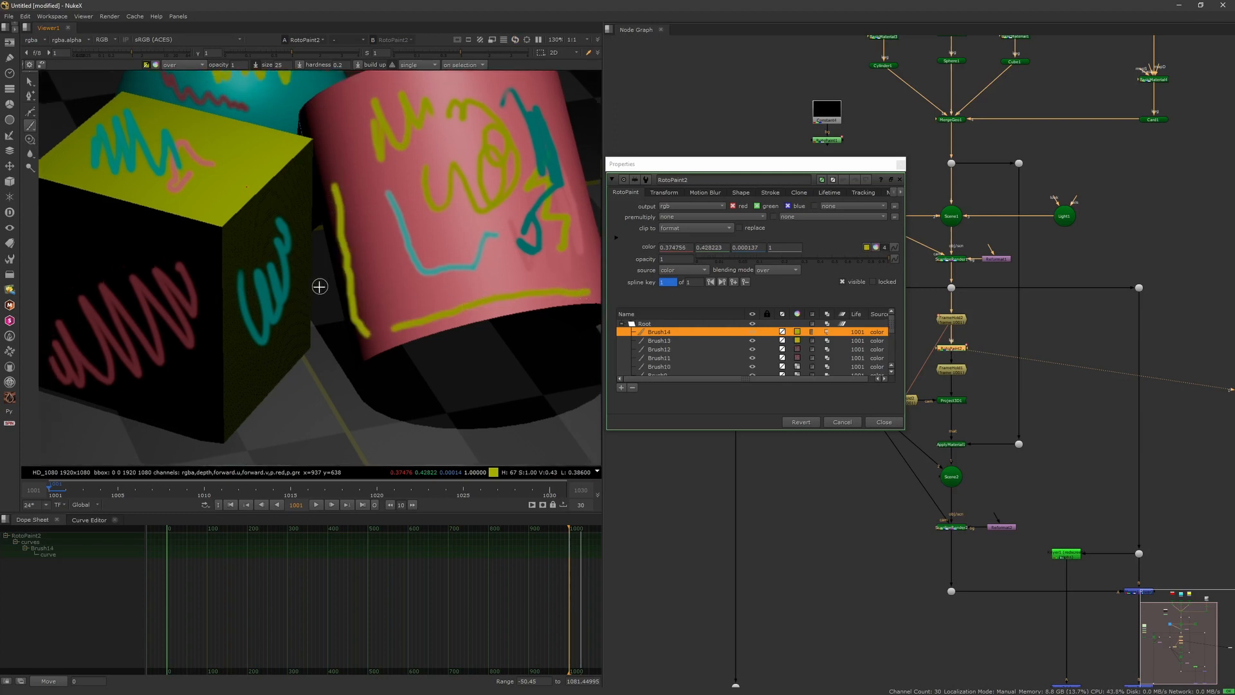
Step: Close RotoPaint2's properties and examine the geometry coming from the dot that feeds ApplyMaterial1
click(902, 166)
key(f)
middle_drag(756, 472, 744, 384)
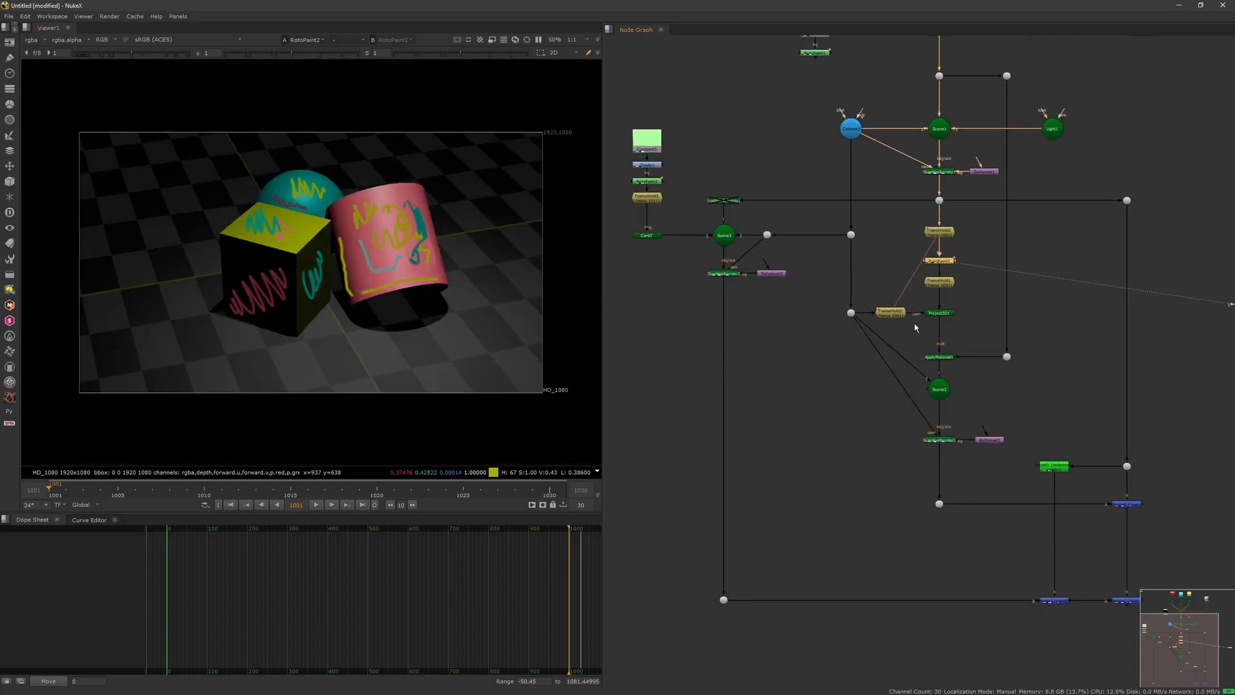
scroll(915, 328, up, 3)
scroll(1049, 476, up, 1)
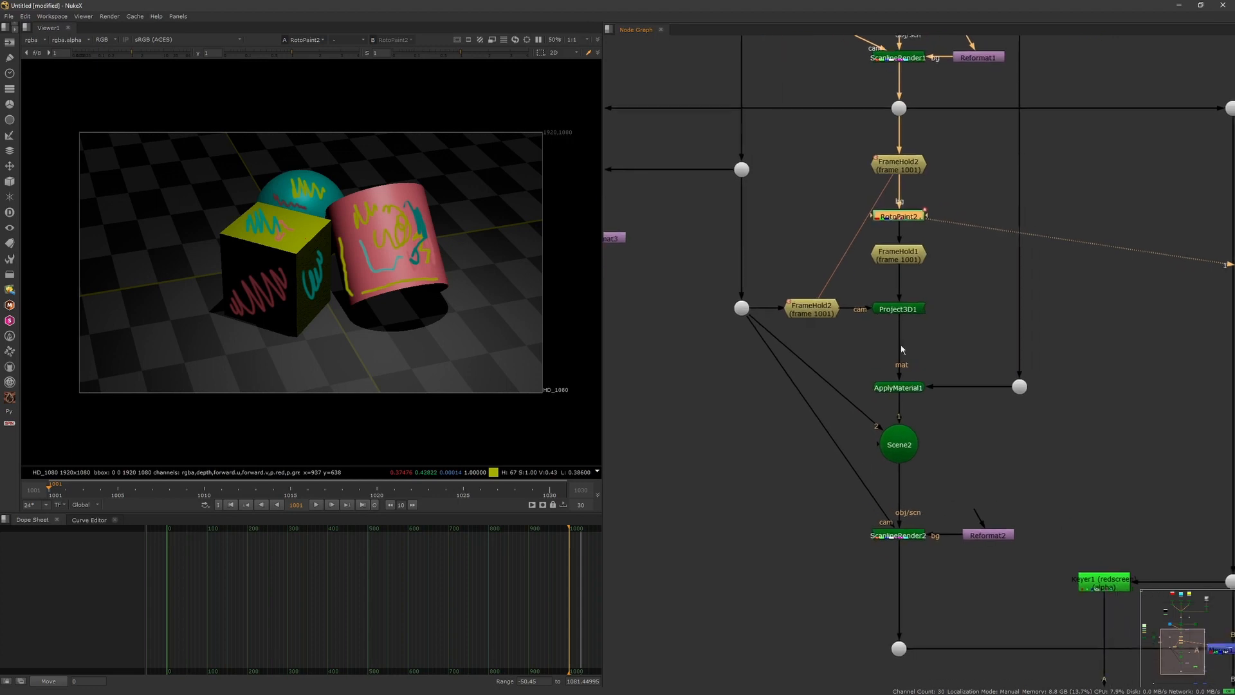
drag(962, 340, 1047, 439)
key(1)
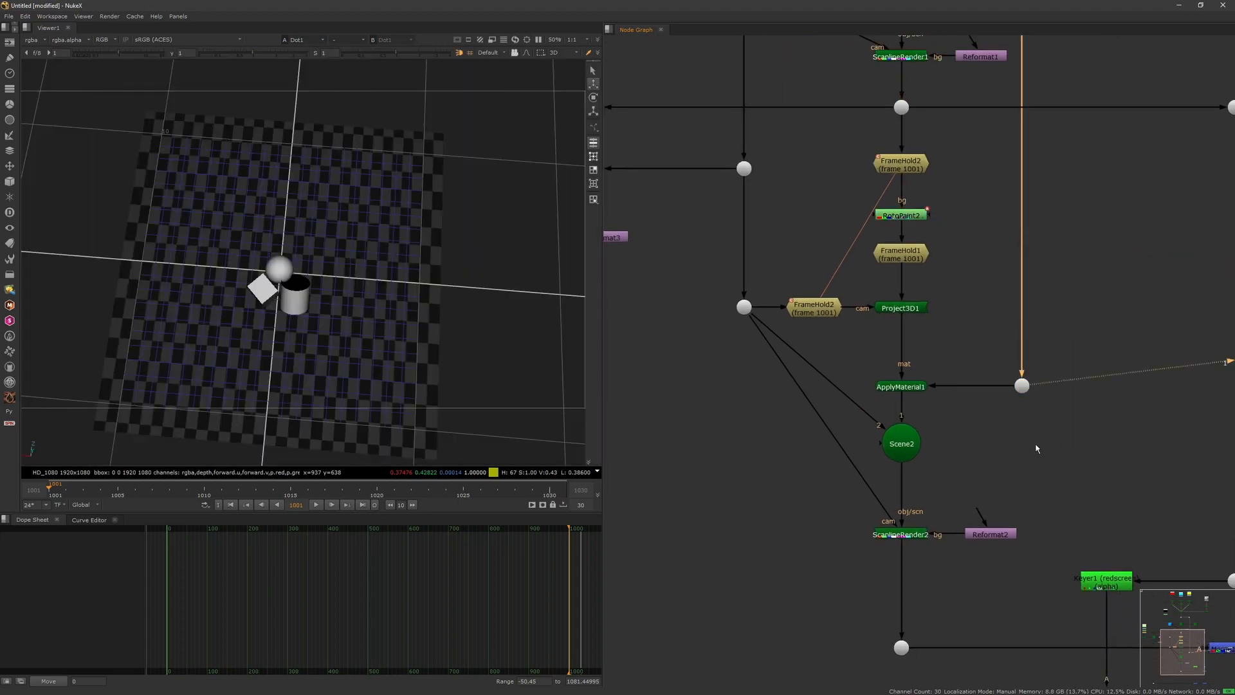
Step: Play Merge2's composite from frame 1001 to review the added strokes, stopping and resuming the playback
scroll(1036, 444, down, 3)
key(2)
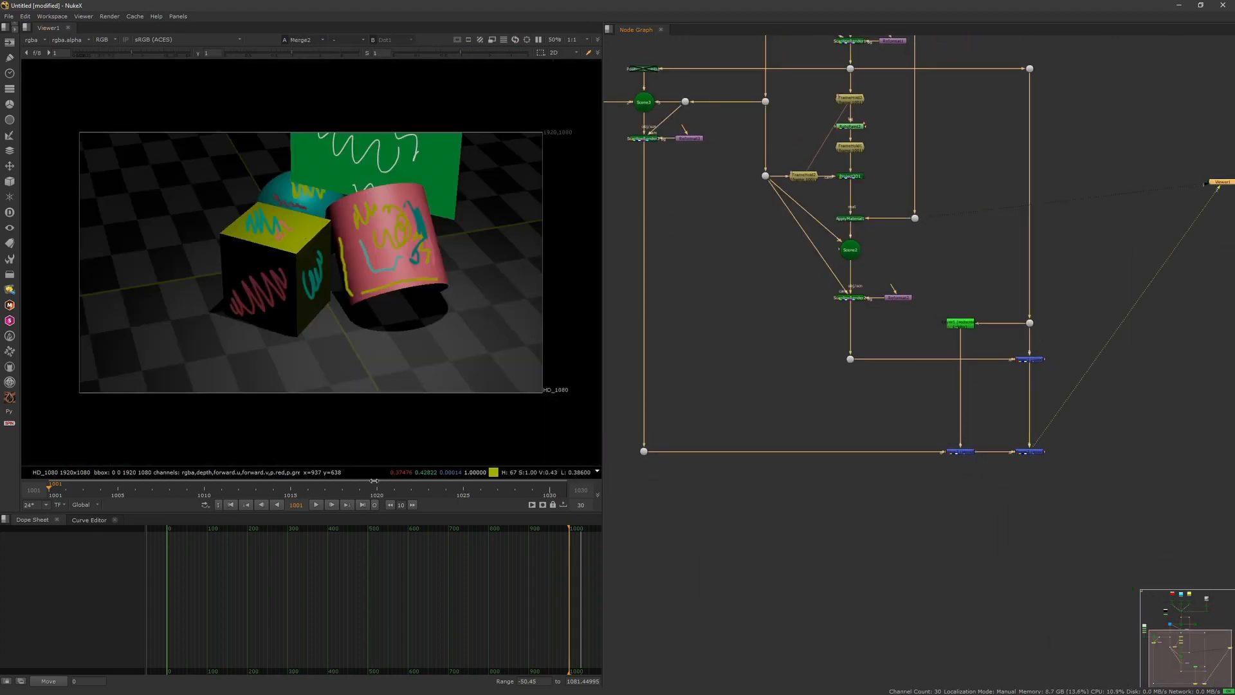
click(315, 506)
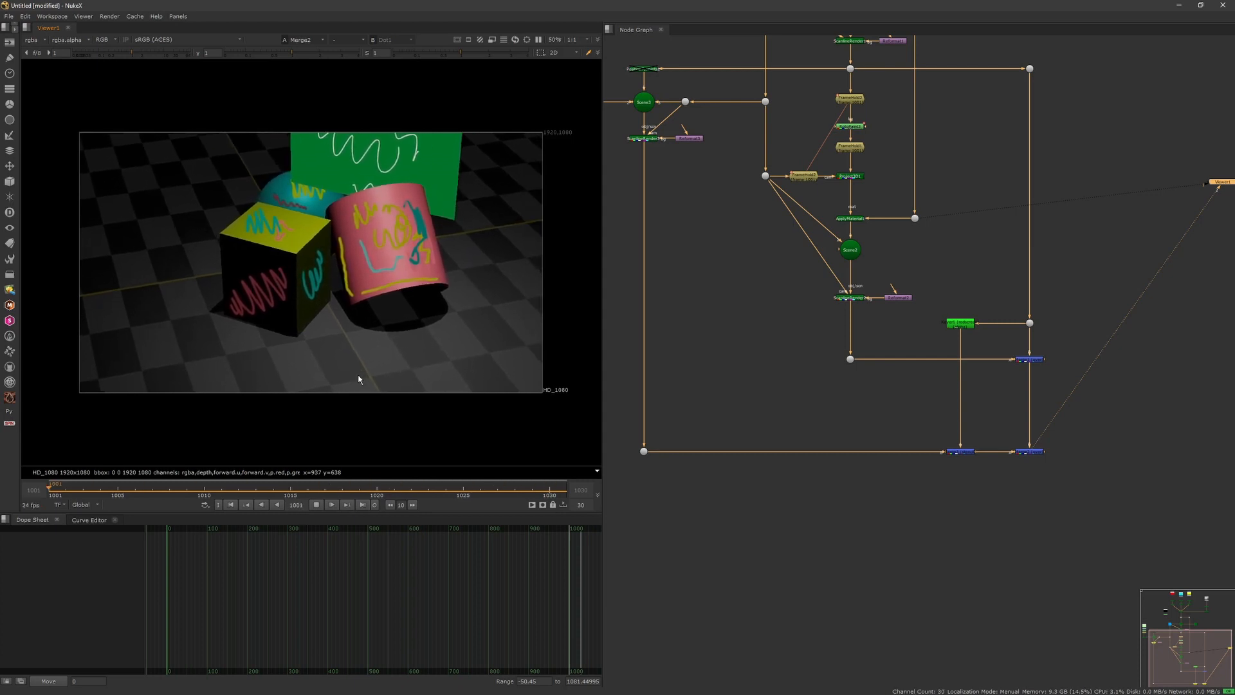
click(317, 506)
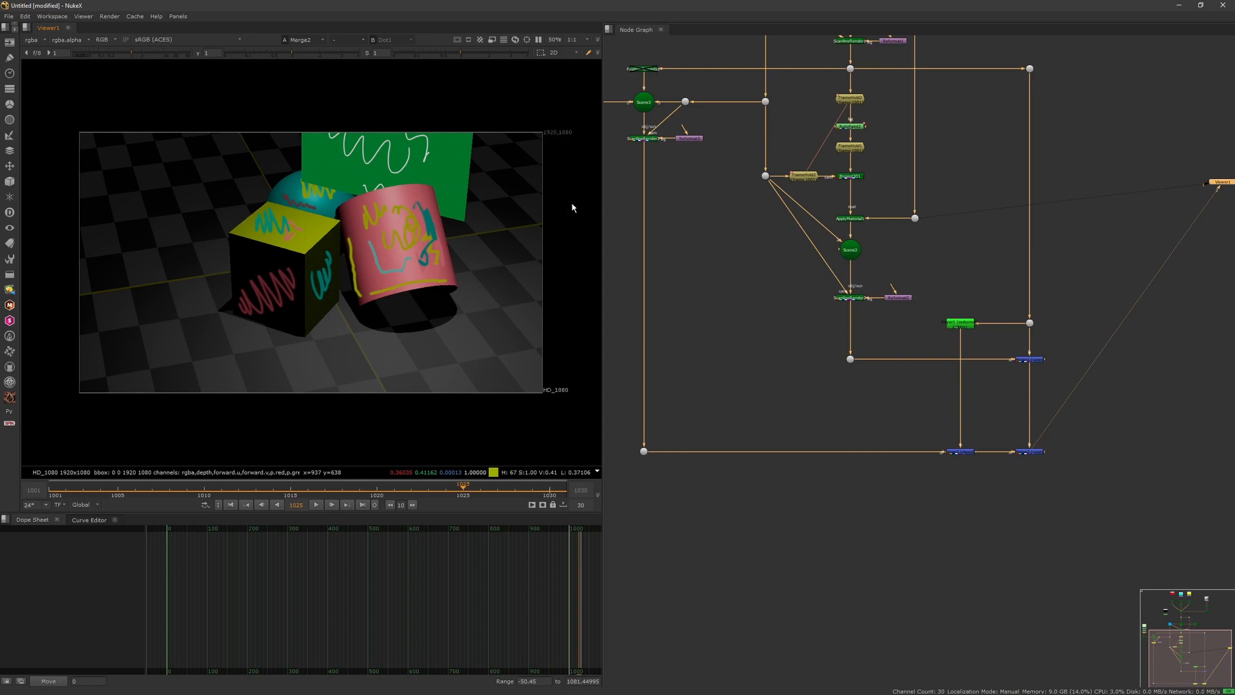
click(796, 404)
click(328, 506)
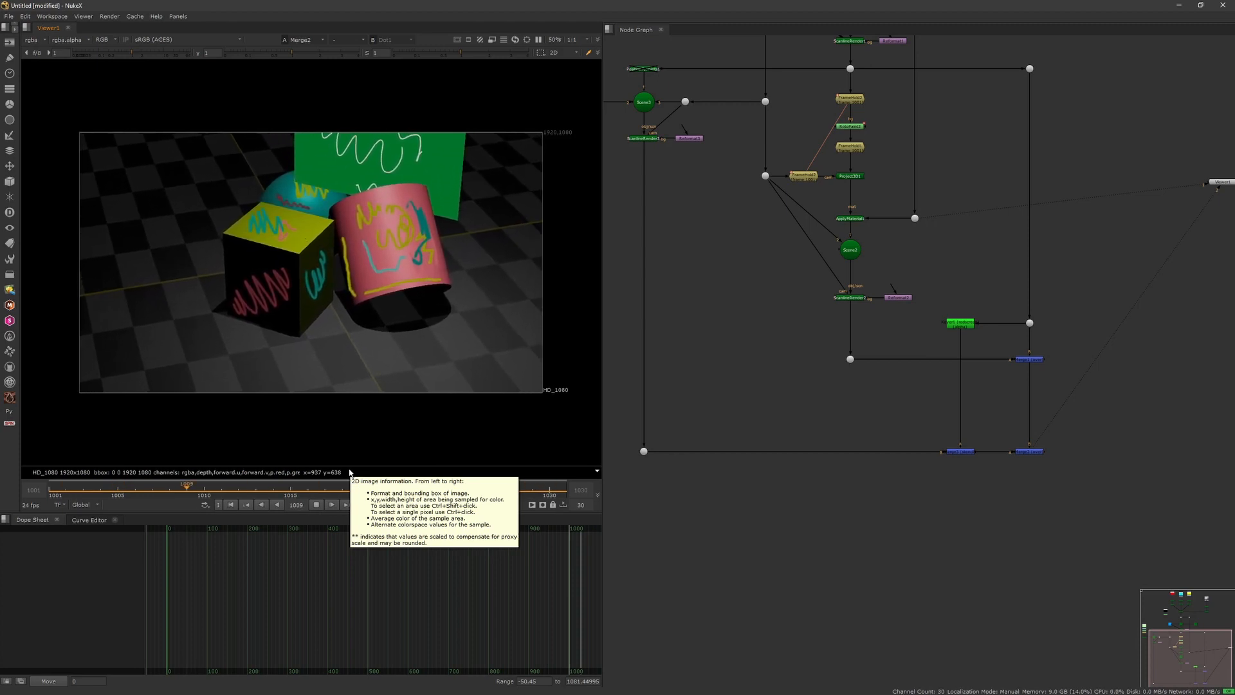
click(316, 505)
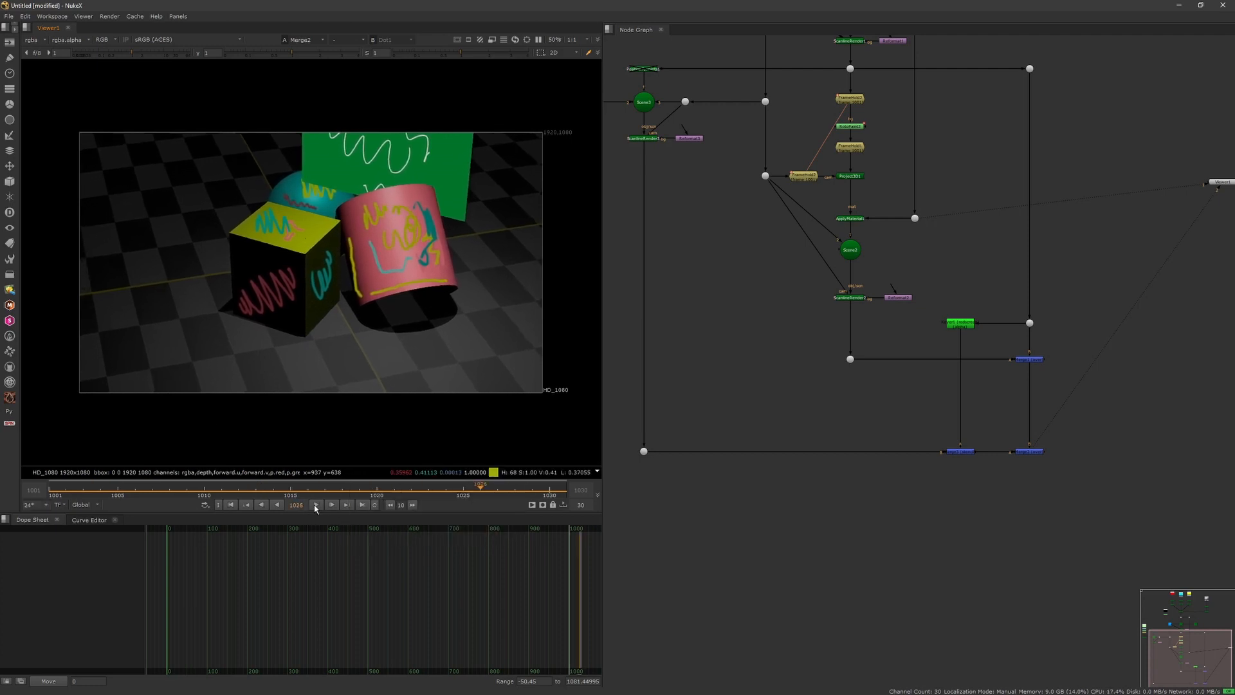
Step: View ScanlineRender3's output alone and scrub the card render to frame 1014
middle_drag(741, 318, 844, 438)
drag(712, 296, 769, 239)
key(1)
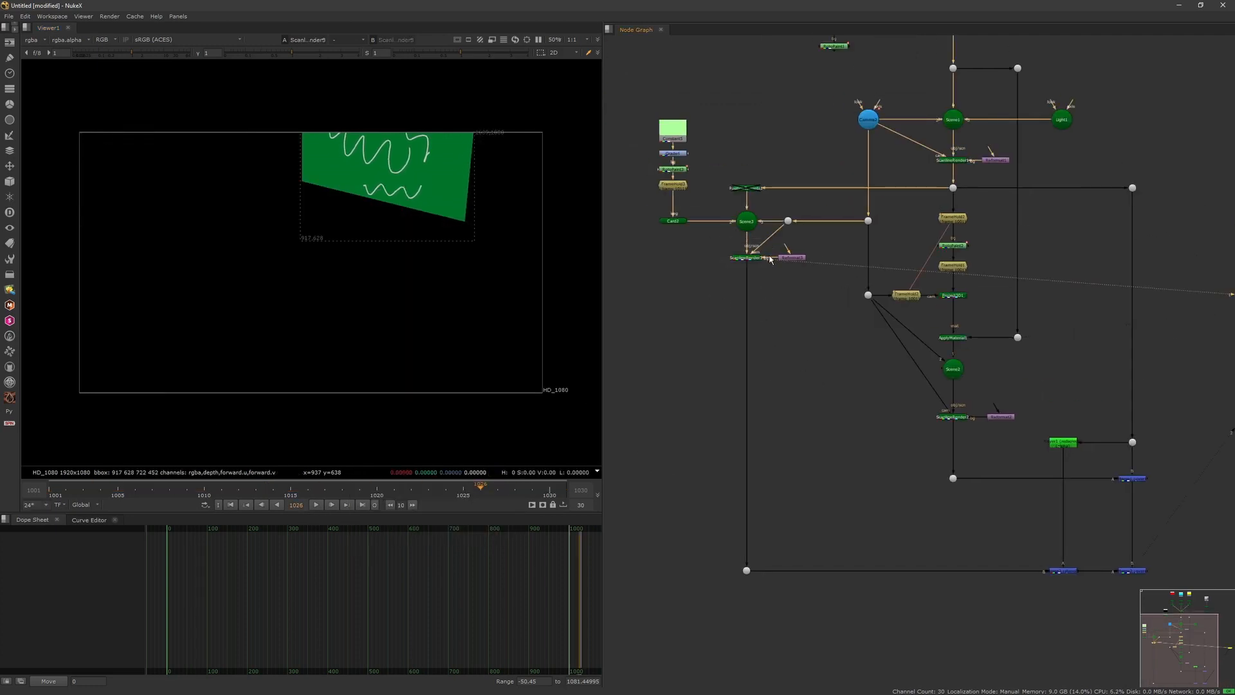
drag(433, 489, 273, 500)
click(722, 335)
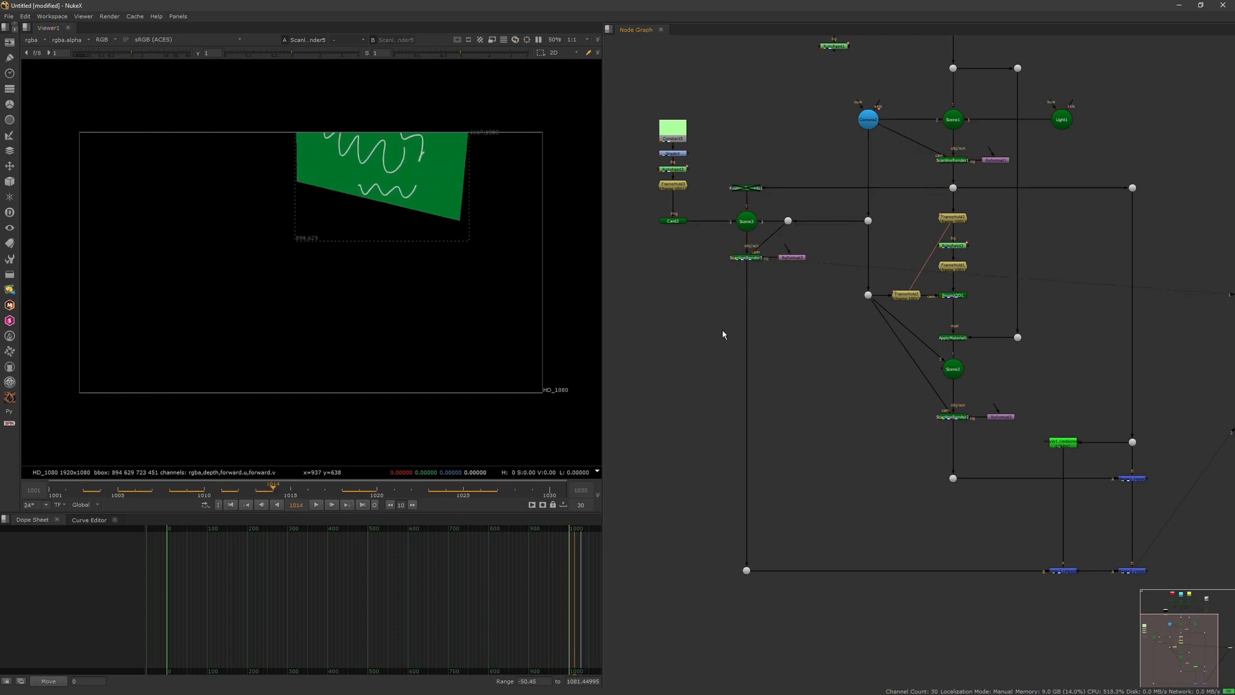
key(Tab)
text(motio)
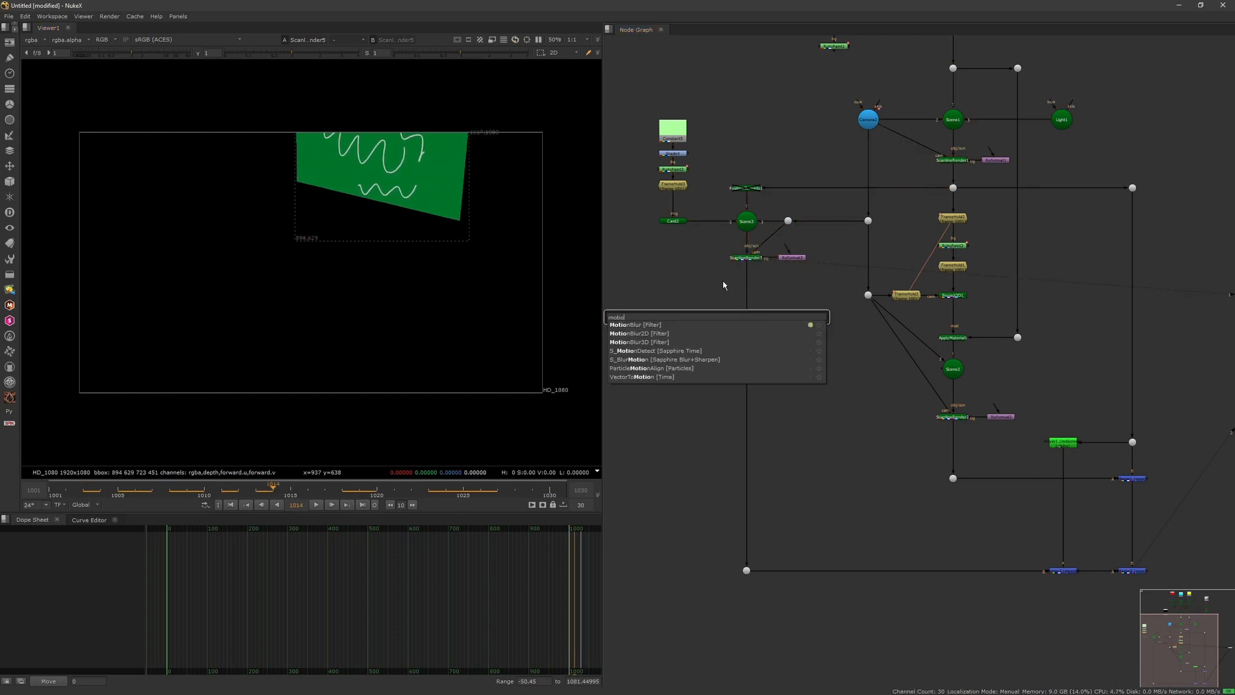
click(663, 324)
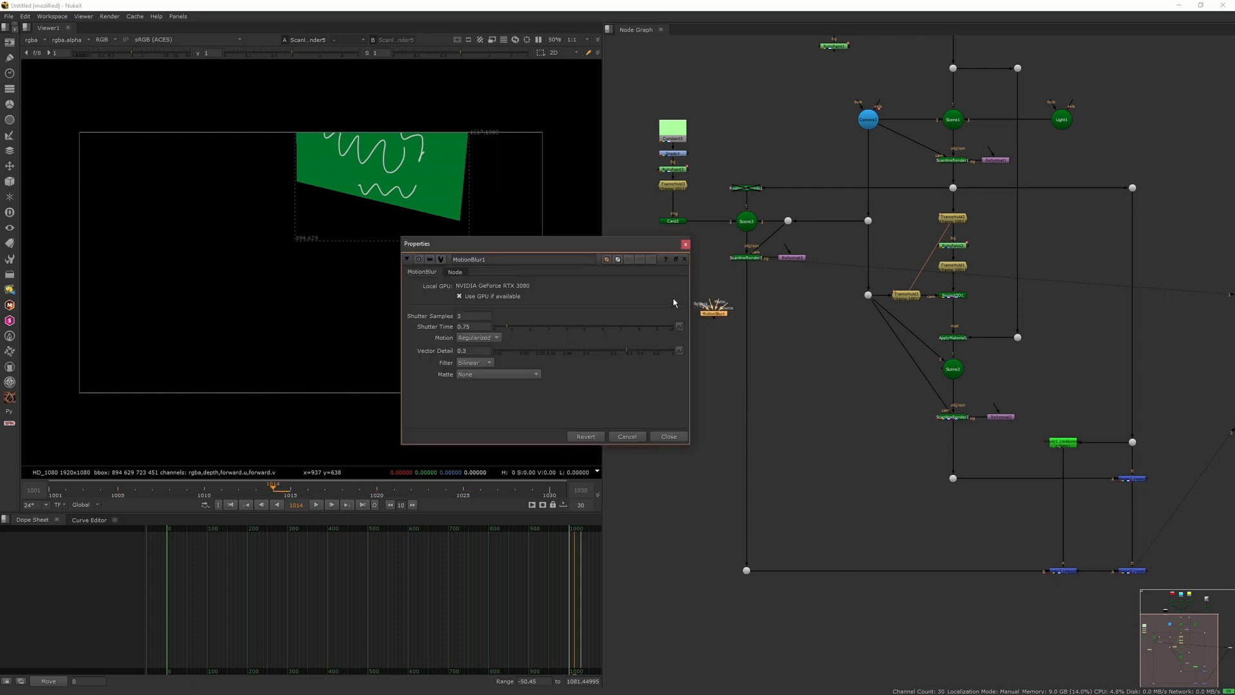
click(687, 248)
scroll(743, 281, up, 3)
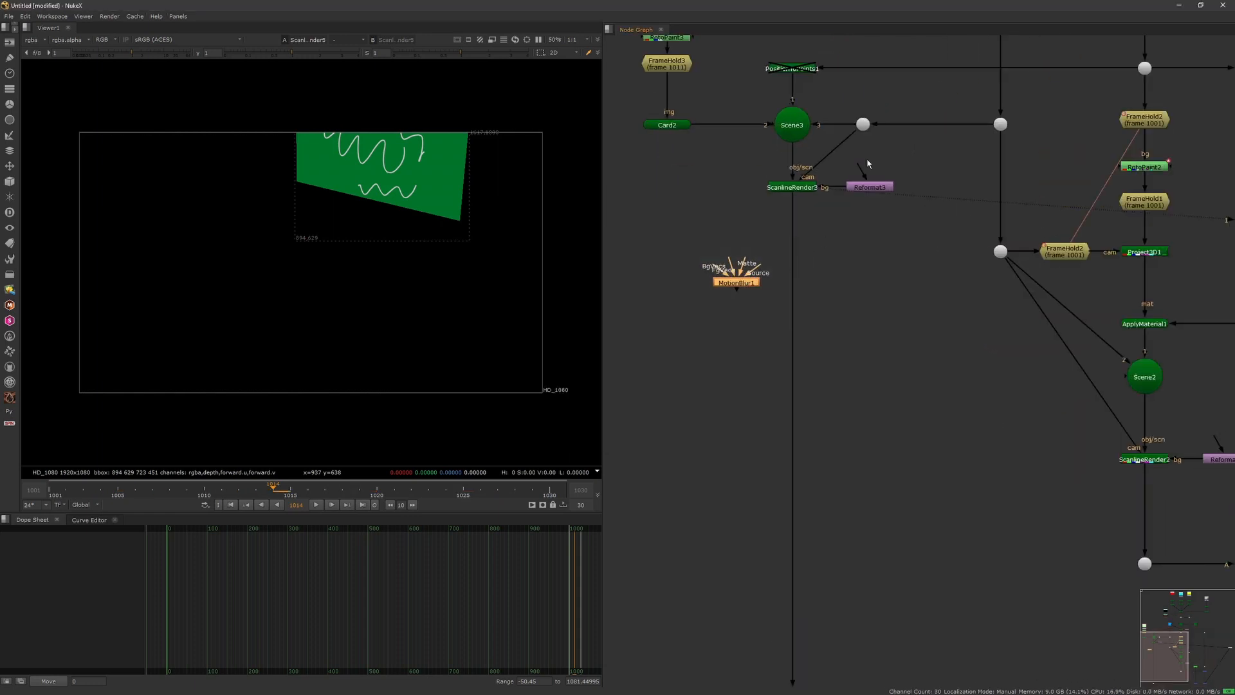
key(Delete)
double_click(792, 187)
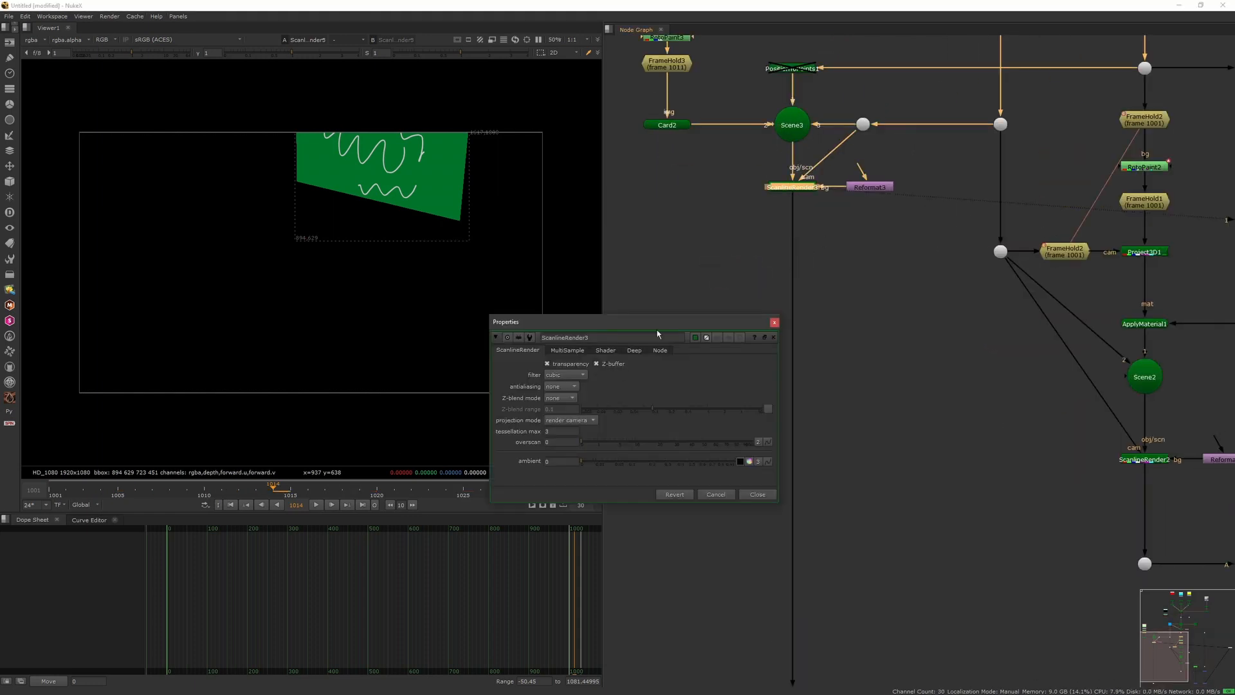
click(774, 322)
Step: Try a MotionBlur3D node directly below ScanlineRender3, with its cam input connected to the camera's dot
click(719, 161)
key(Tab)
text(motio)
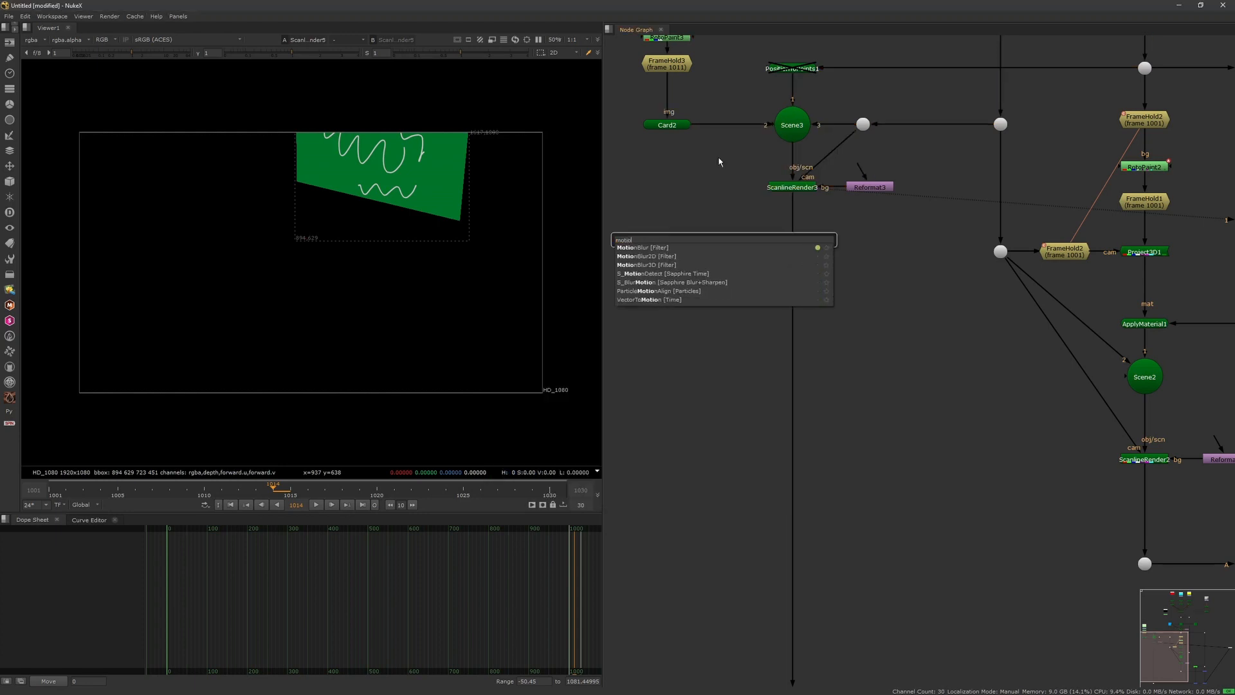
click(661, 264)
click(707, 242)
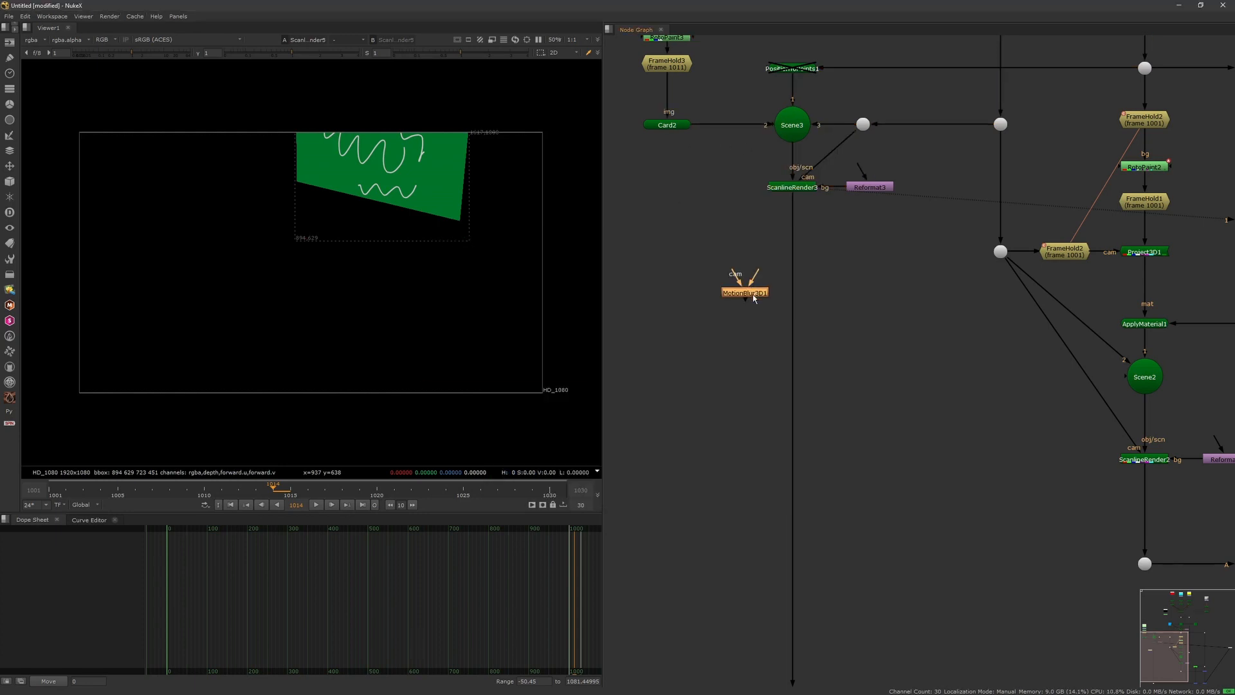
drag(753, 296, 803, 283)
scroll(814, 331, down, 3)
middle_drag(814, 332, 813, 321)
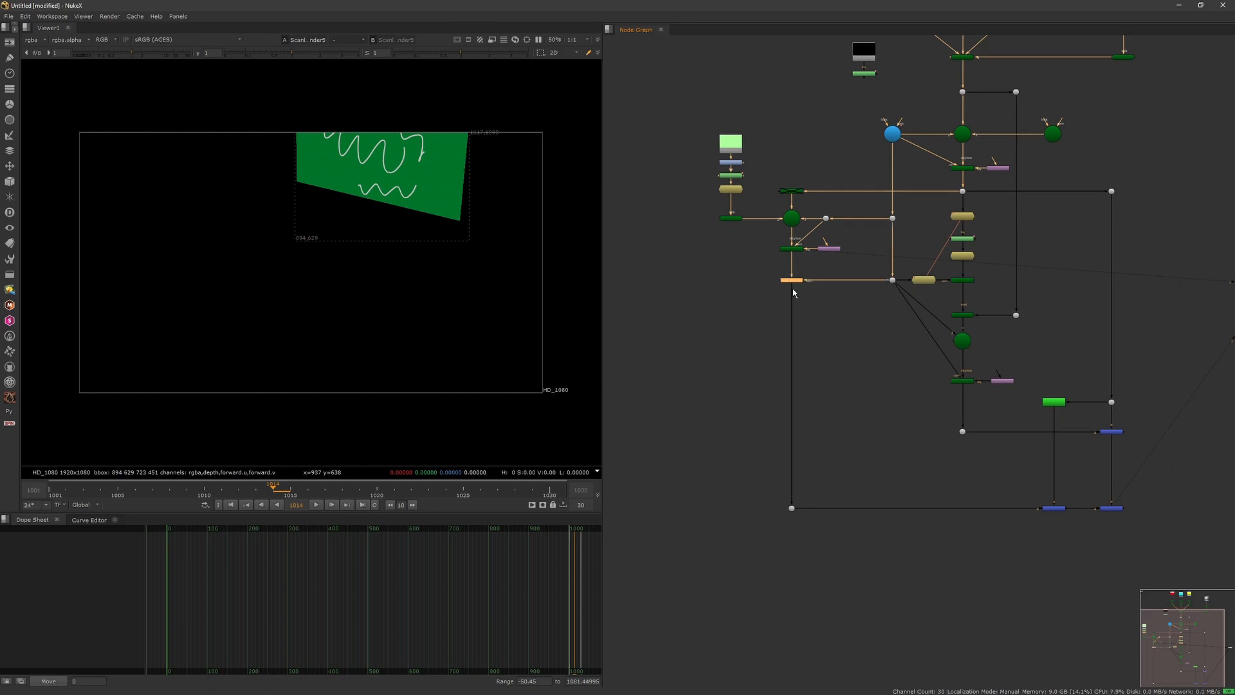
Step: View MotionBlur3D1's output at frame 1022, set its distance to 10 and inspect the card's strokes up close
key(1)
click(410, 490)
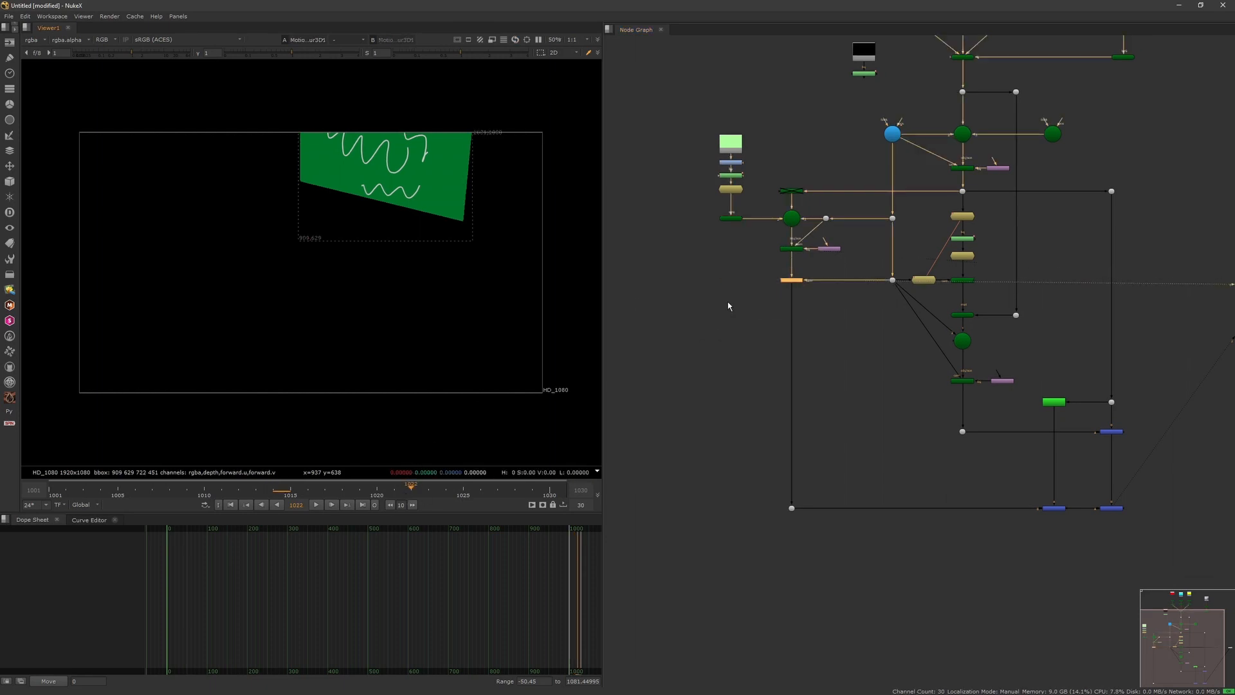
scroll(801, 287, up, 2)
double_click(811, 288)
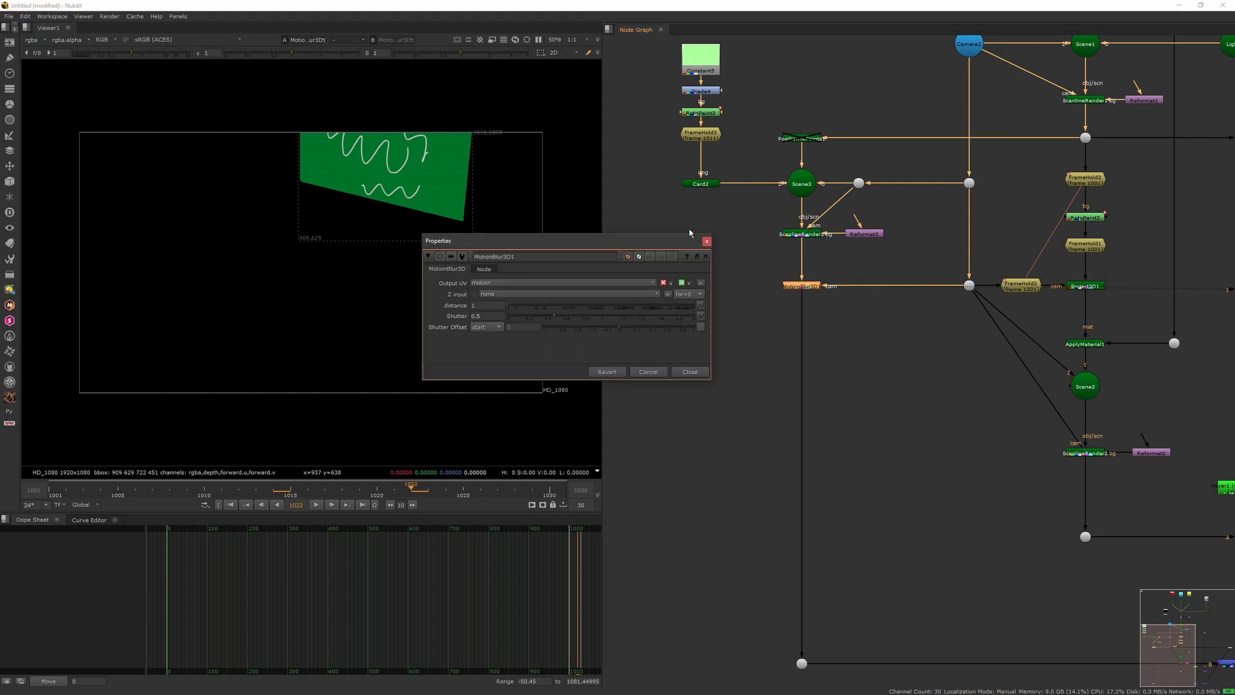
drag(690, 241, 875, 233)
middle_drag(489, 287, 494, 307)
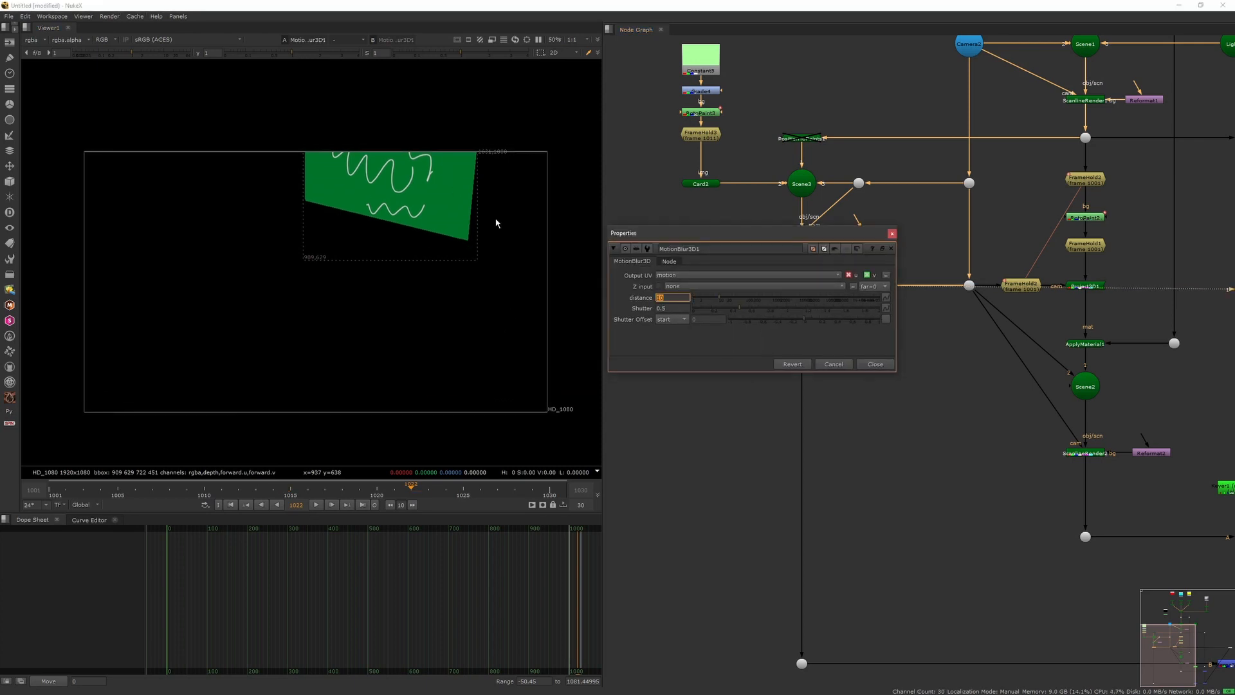
scroll(496, 223, up, 3)
scroll(440, 255, up, 3)
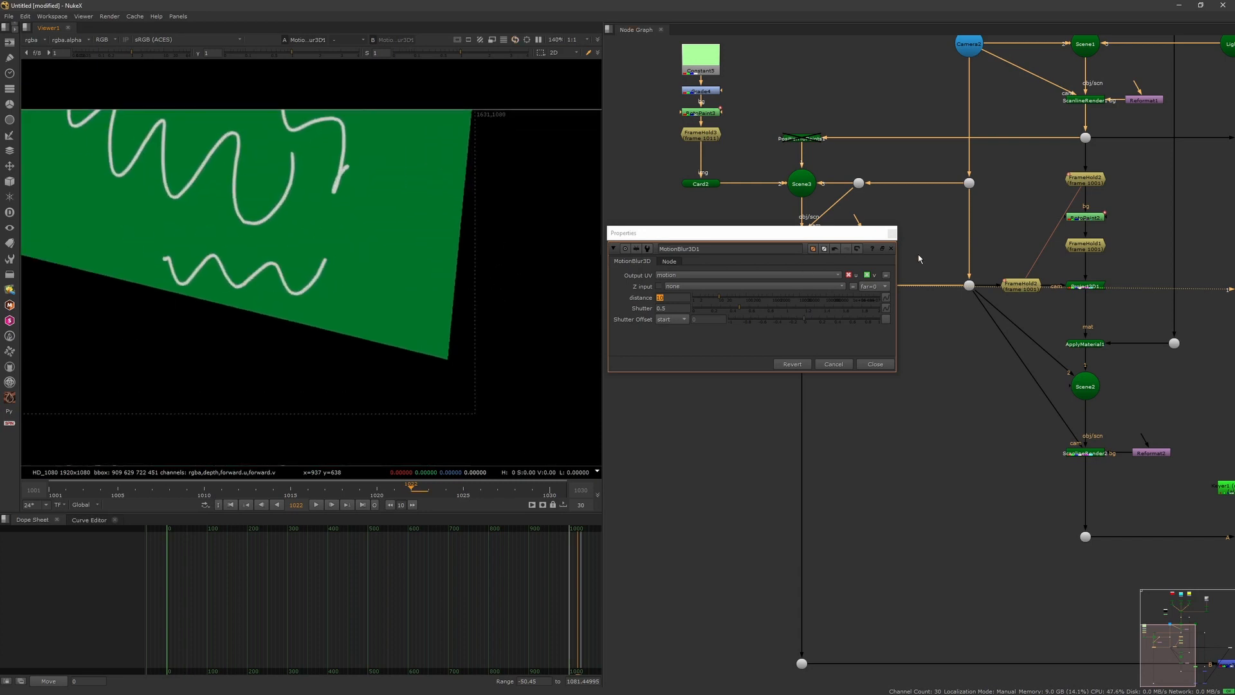
Step: Compare MotionBlur3D1's output with the node disabled and enabled at frame 1011, and delete the node
click(891, 248)
middle_drag(898, 350, 867, 322)
scroll(867, 322, up, 1)
middle_drag(778, 277, 838, 324)
scroll(838, 322, up, 2)
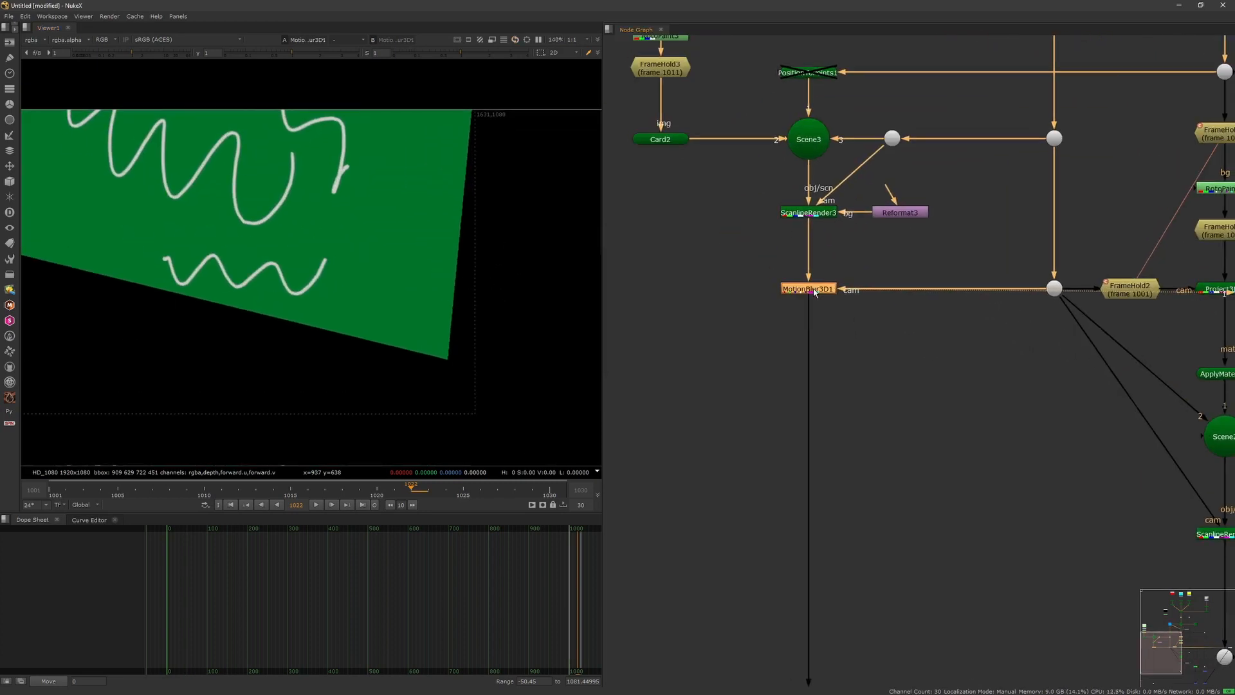
drag(394, 484, 222, 483)
drag(703, 359, 871, 260)
key(d)
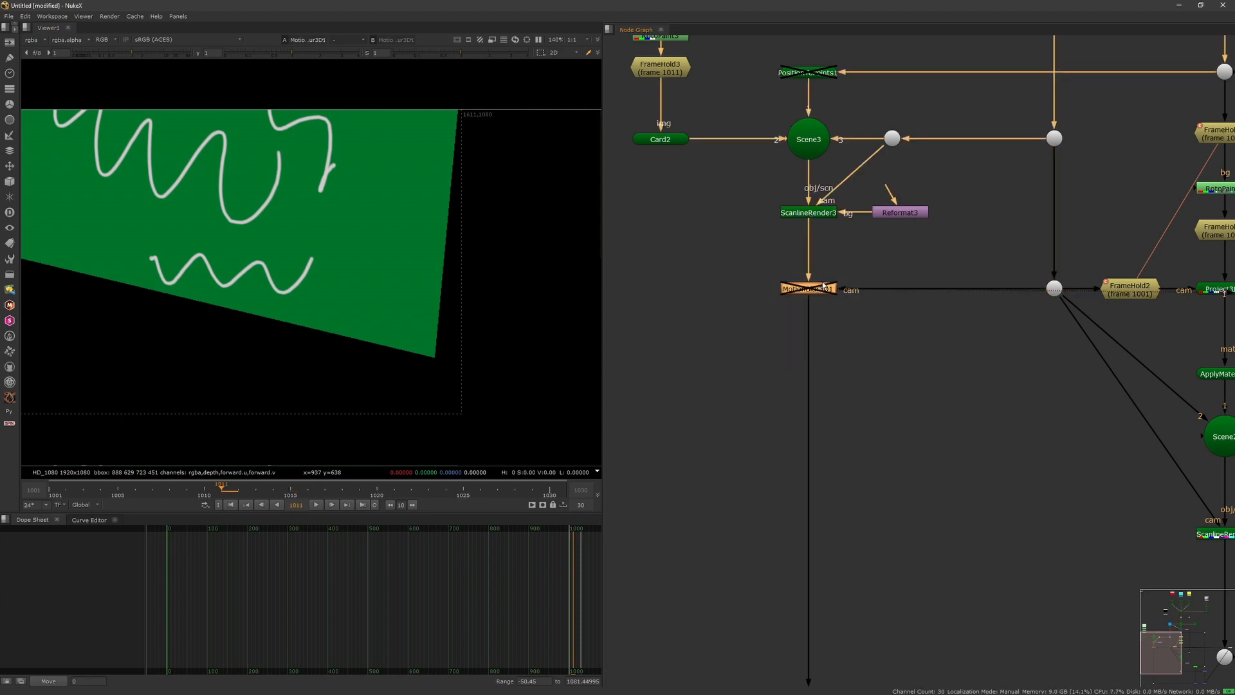
key(d)
key(Delete)
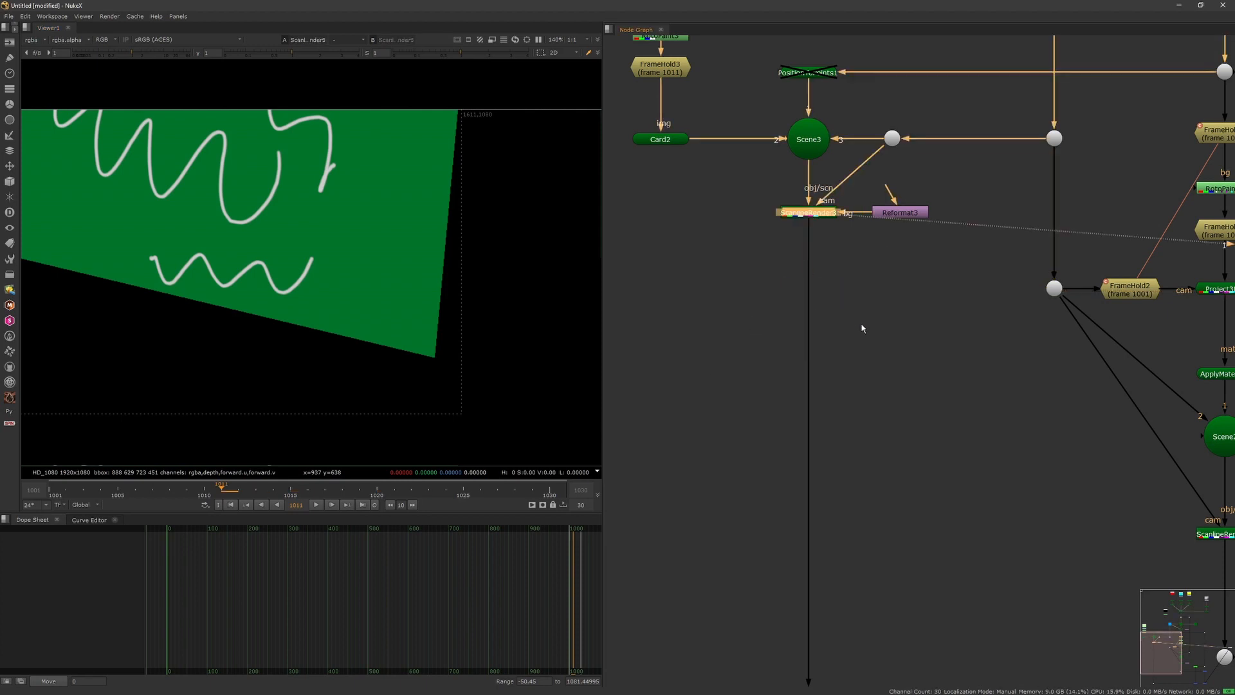
Step: Insert a MotionBlur node into the connection directly below ScanlineRender3
double_click(822, 215)
click(775, 322)
click(771, 253)
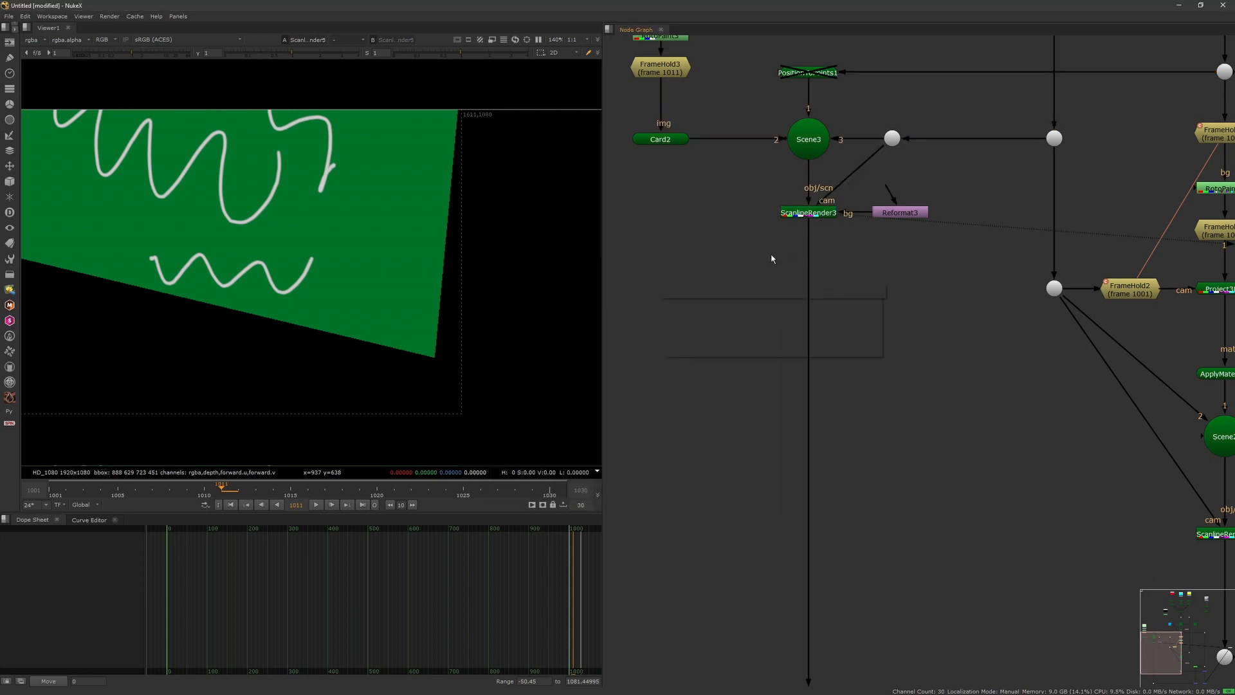
key(Tab)
text(motio)
click(695, 300)
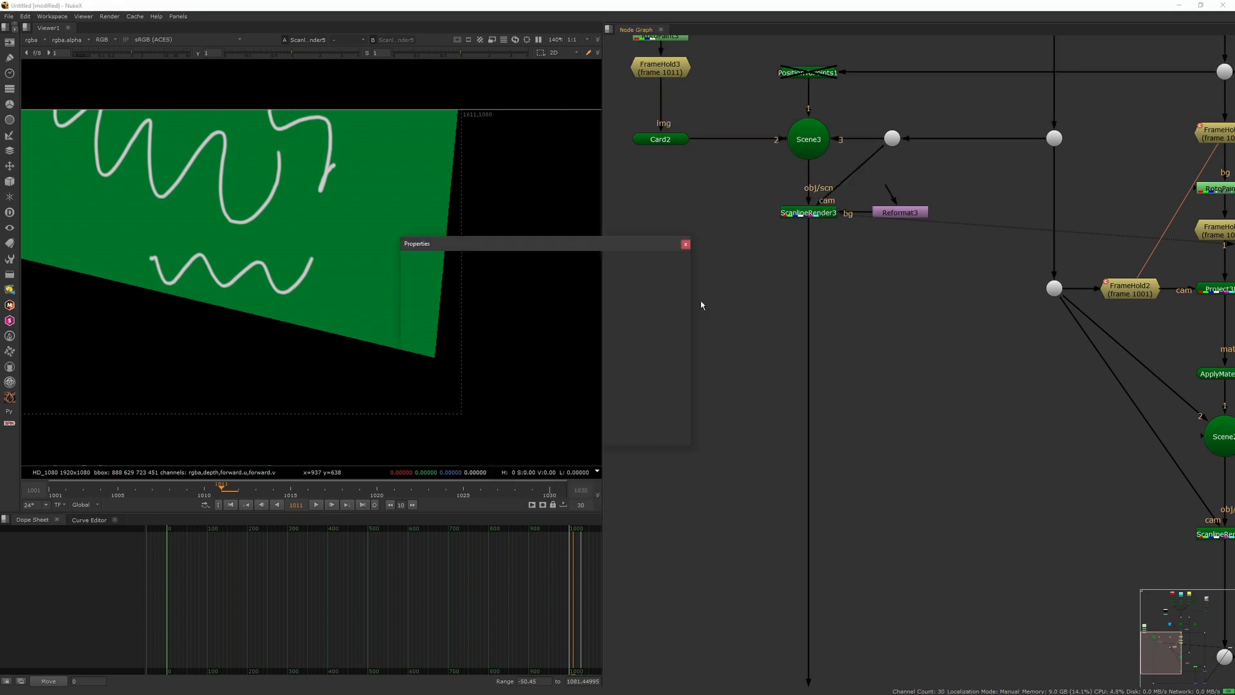
click(687, 245)
drag(787, 300, 814, 297)
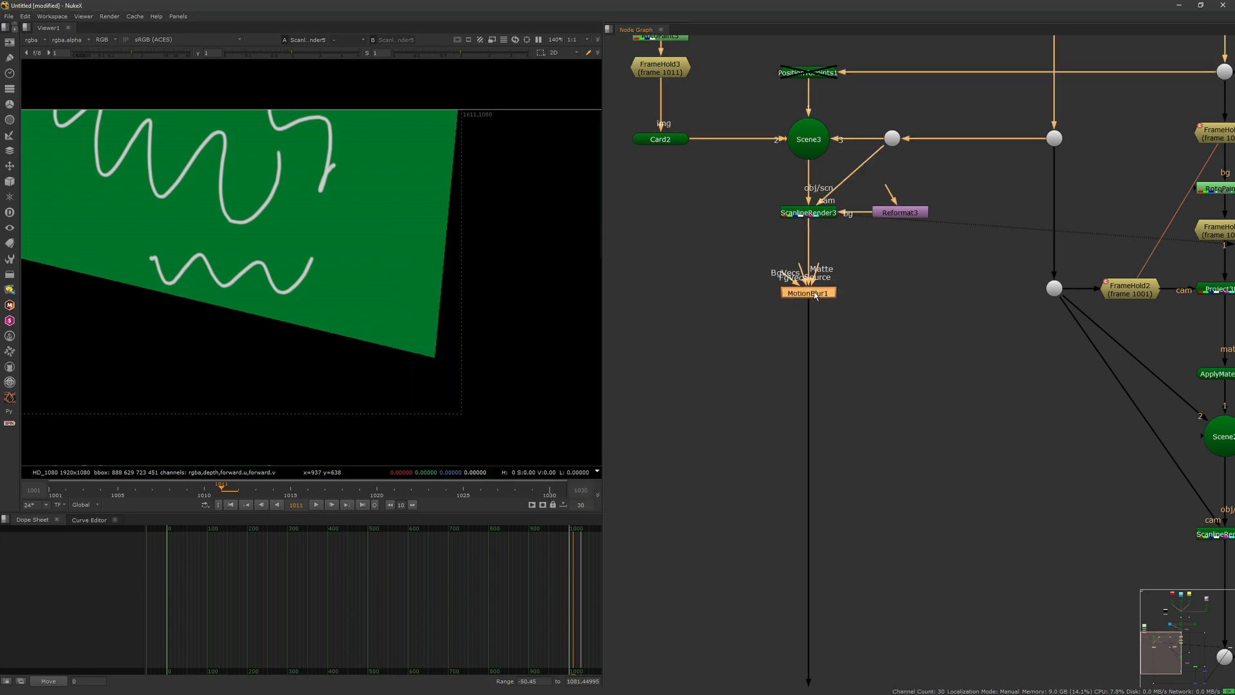
Step: View MotionBlur1's output and compare the card's strokes with the node repeatedly disabled and enabled
key(1)
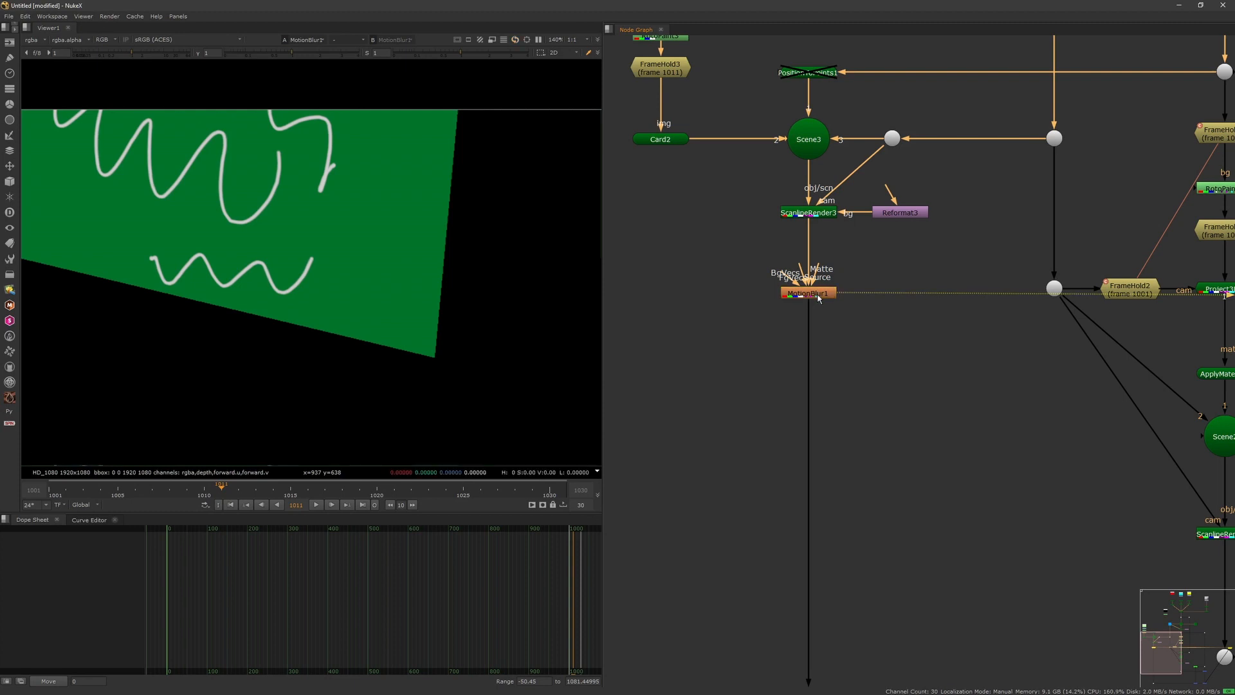
click(817, 295)
key(d)
key(d)
key(d)
key(d)
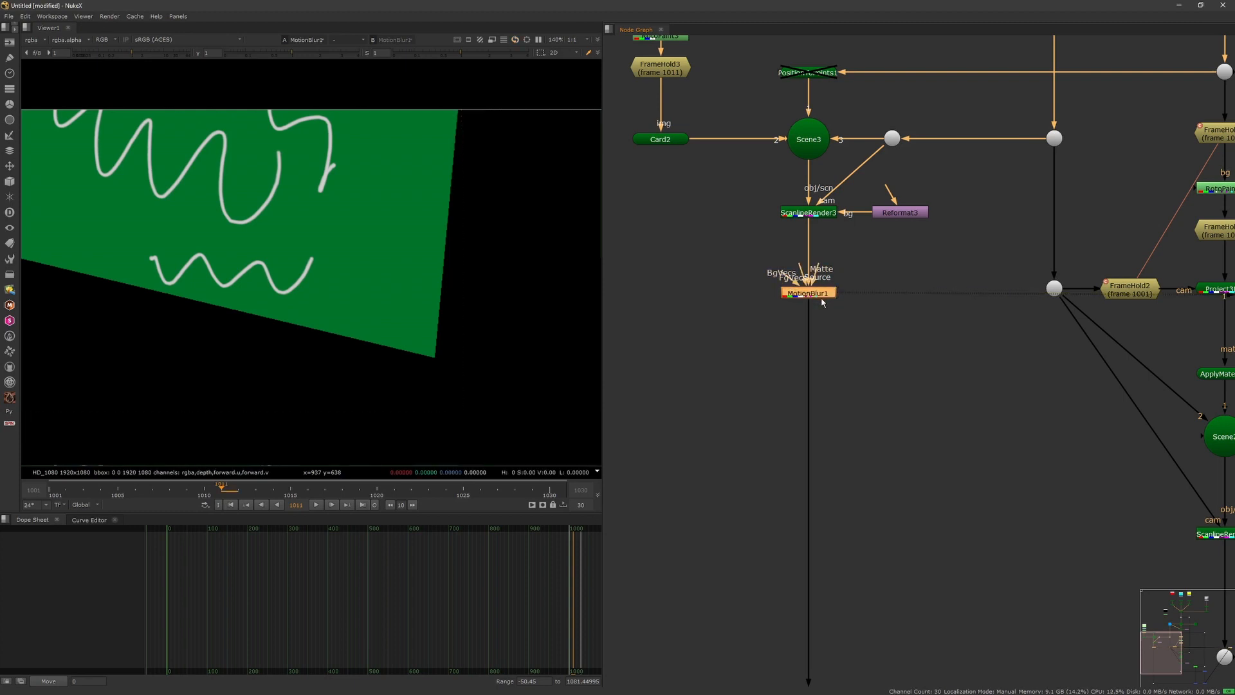
key(d)
key(d)
key(d)
key(d)
Step: Try MotionBlur1 with a shutter time of 0.5 and 10 shutter samples, and delete the node
double_click(824, 297)
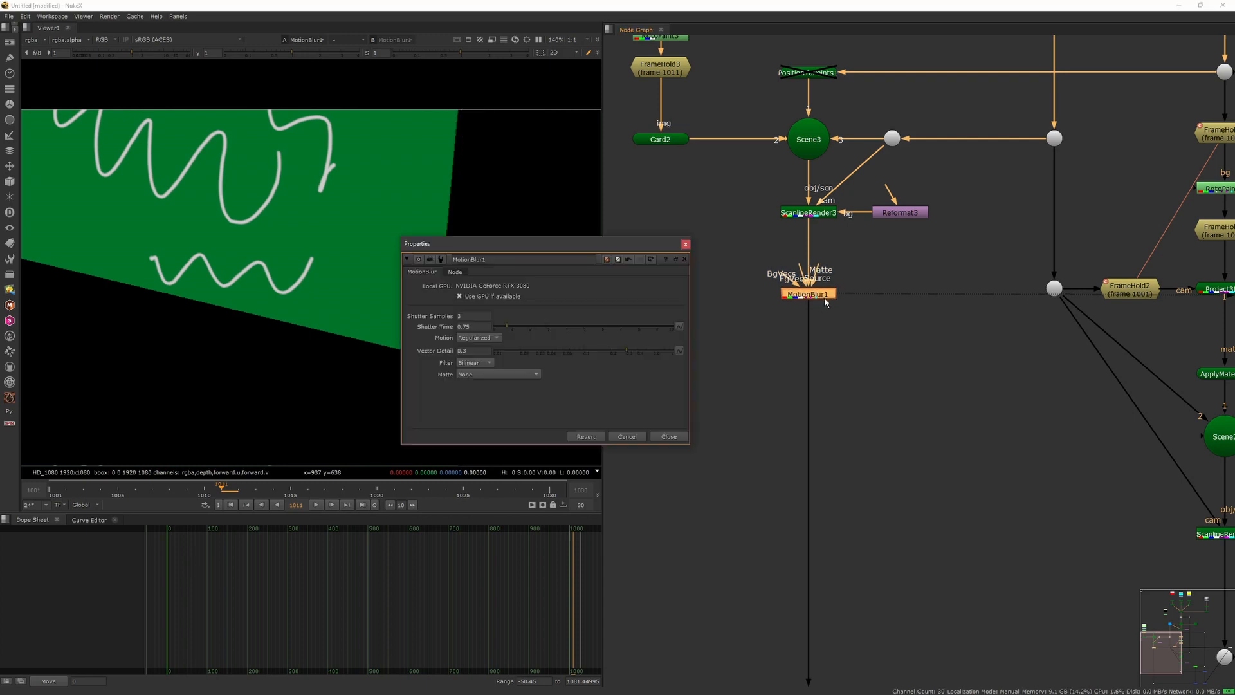
drag(479, 327, 419, 214)
text(0.5)
key(Return)
drag(478, 316, 418, 317)
text(10)
key(Return)
drag(759, 331, 907, 241)
key(Delete)
Step: View the final merged composite and examine it around frame 1010, along with the whole node tree
key(f)
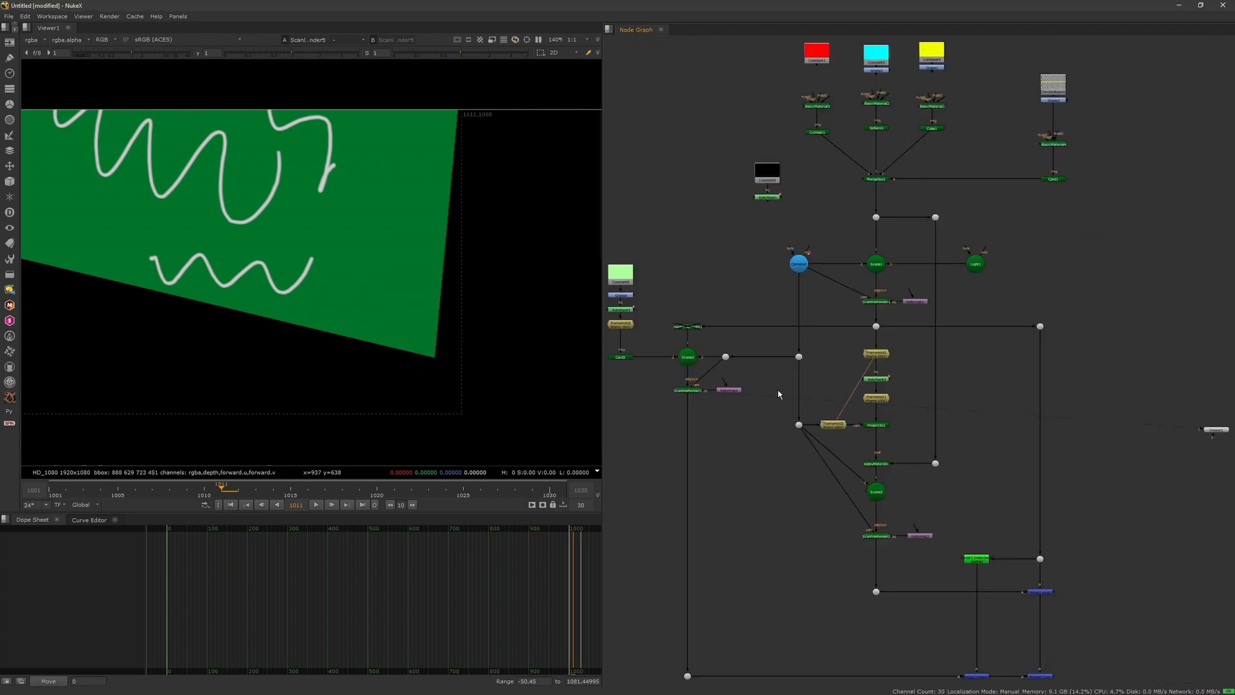
key(f)
middle_drag(764, 480, 772, 343)
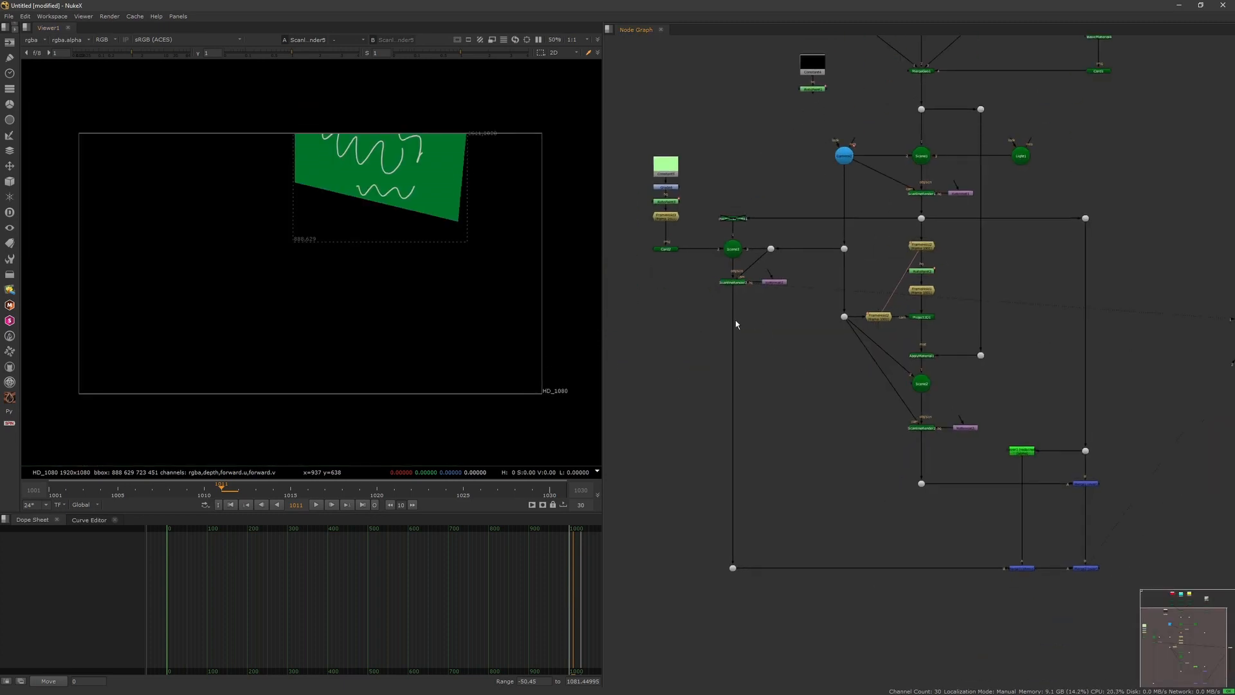
drag(803, 317, 858, 338)
drag(712, 356, 757, 313)
key(1)
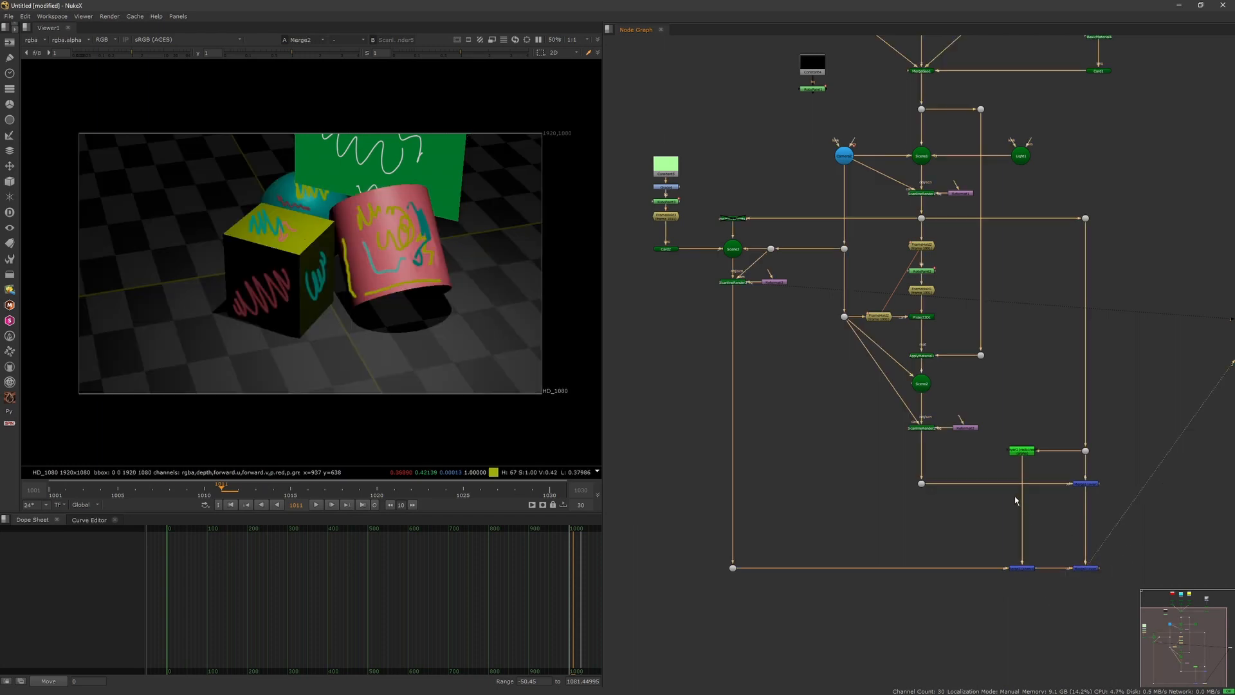
drag(335, 501, 204, 500)
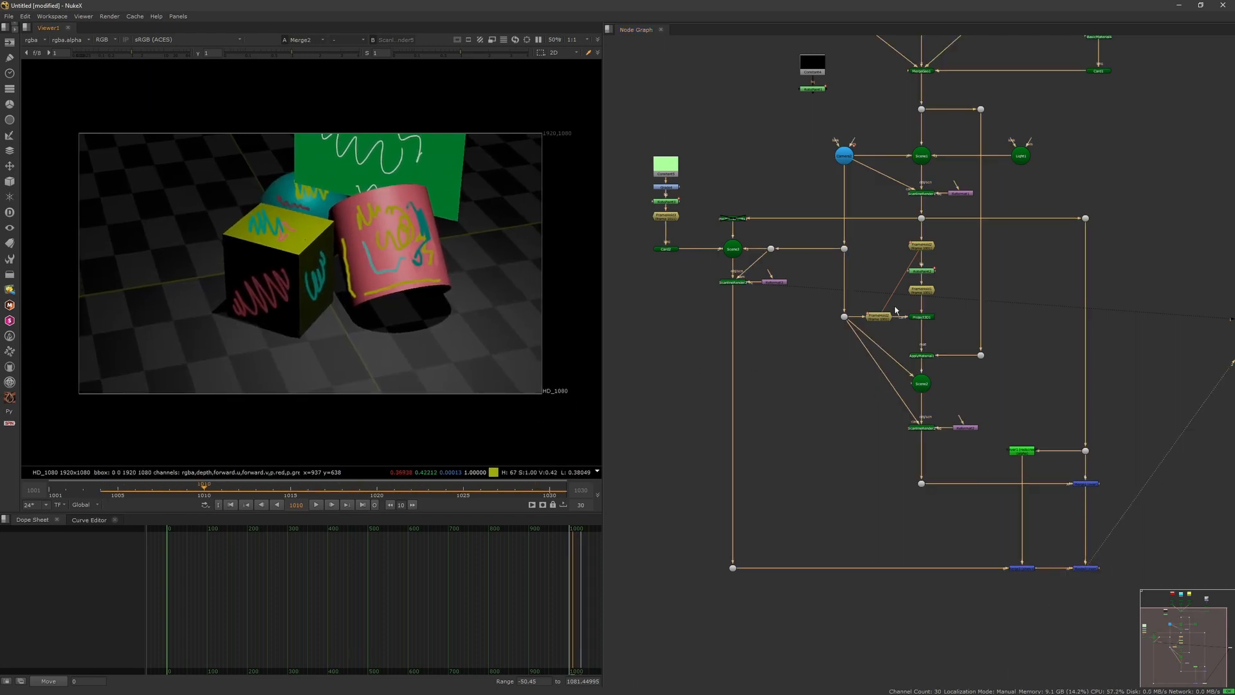
middle_drag(811, 413, 825, 488)
middle_drag(887, 348, 828, 381)
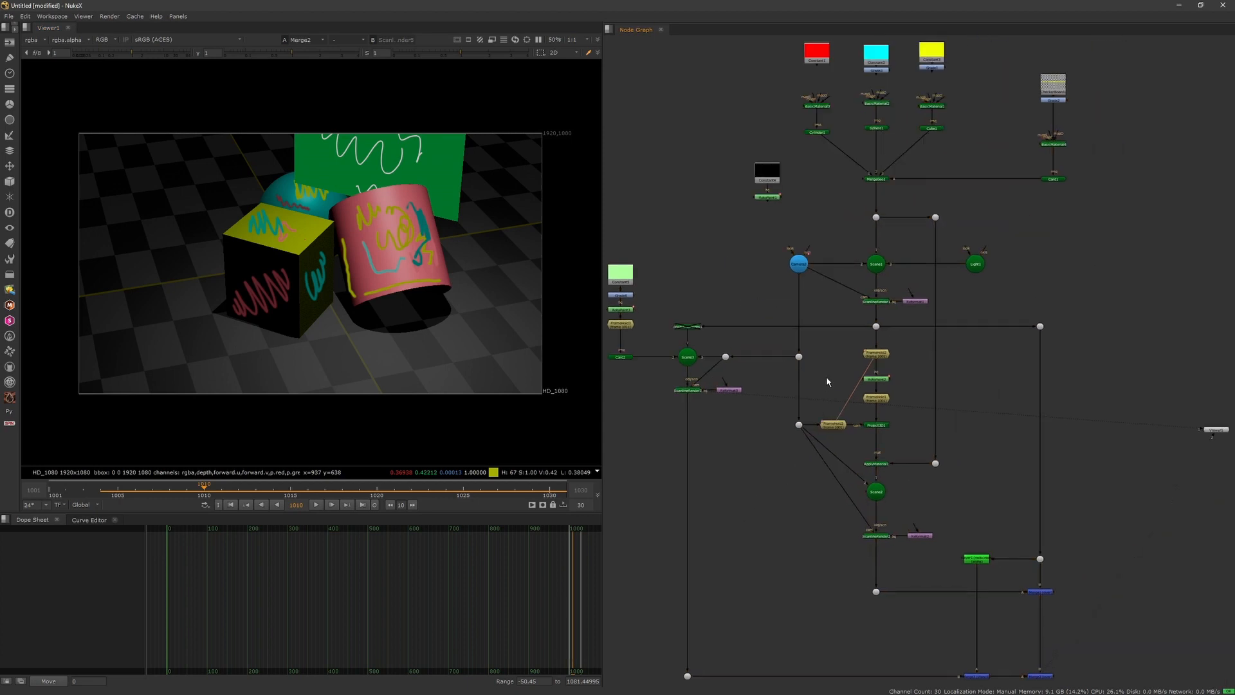
Step: View the black constant and the RotoPaint1 node below it at frame 1011
click(772, 184)
key(1)
click(819, 176)
click(773, 198)
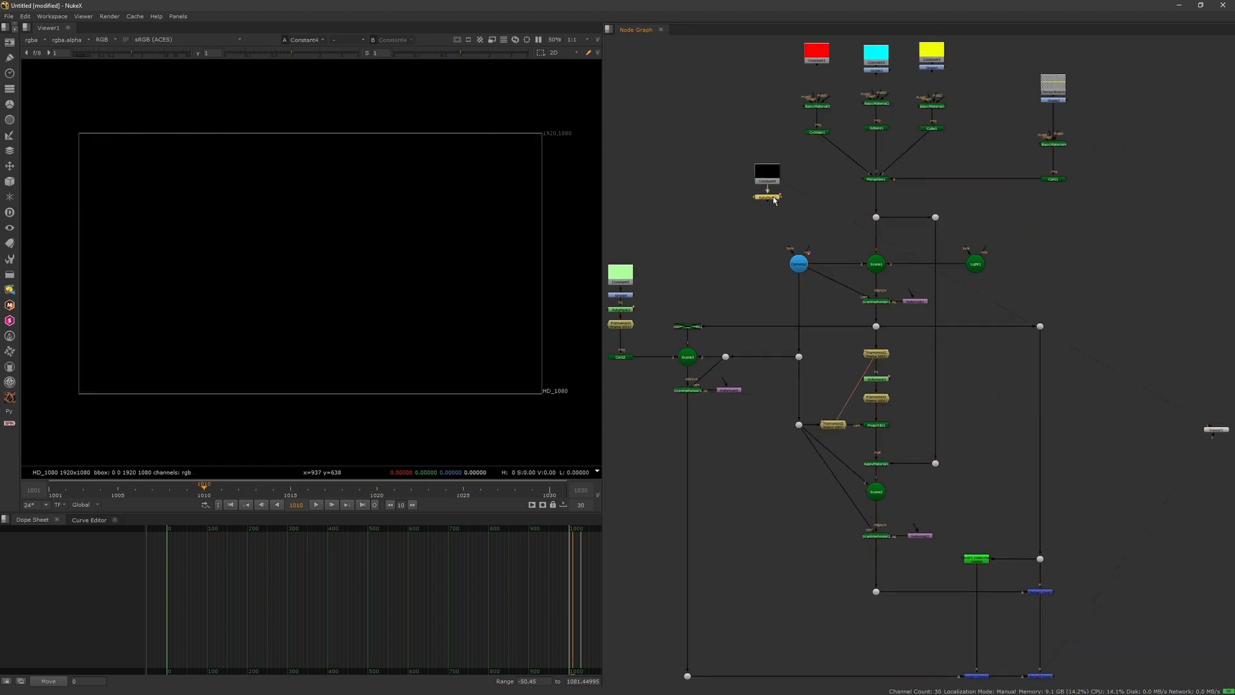
key(1)
click(331, 504)
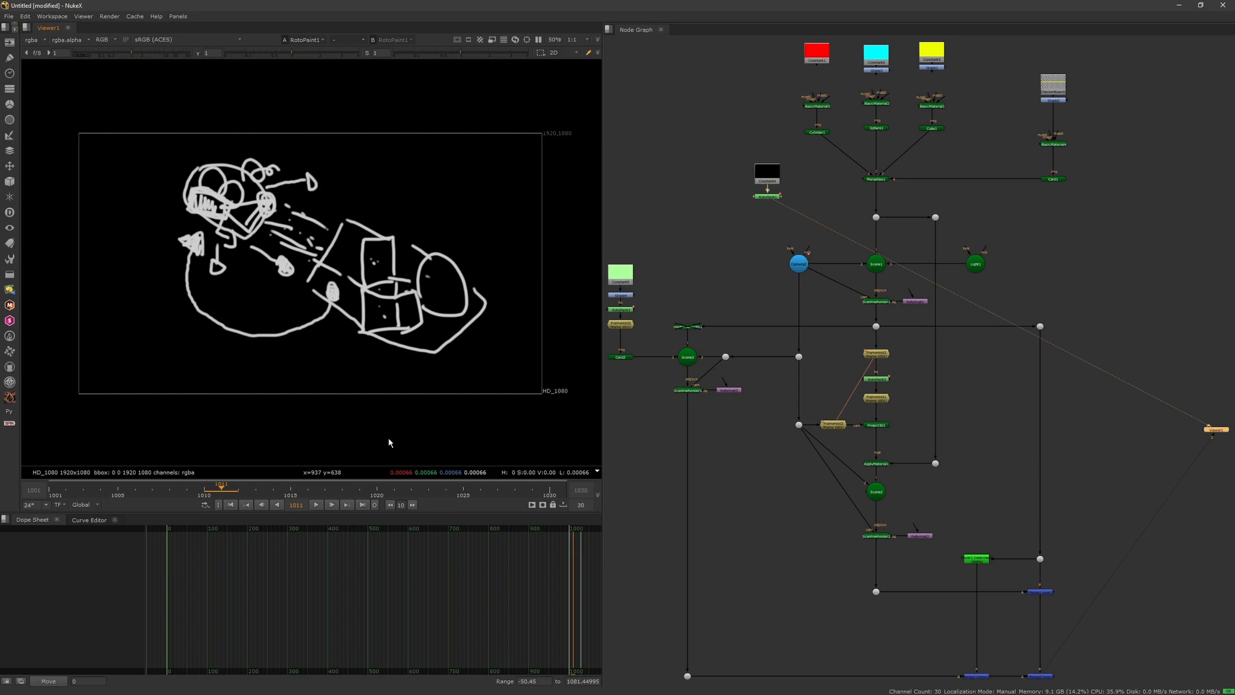
Step: Delete all existing brush strokes from RotoPaint1
click(765, 197)
double_click(765, 197)
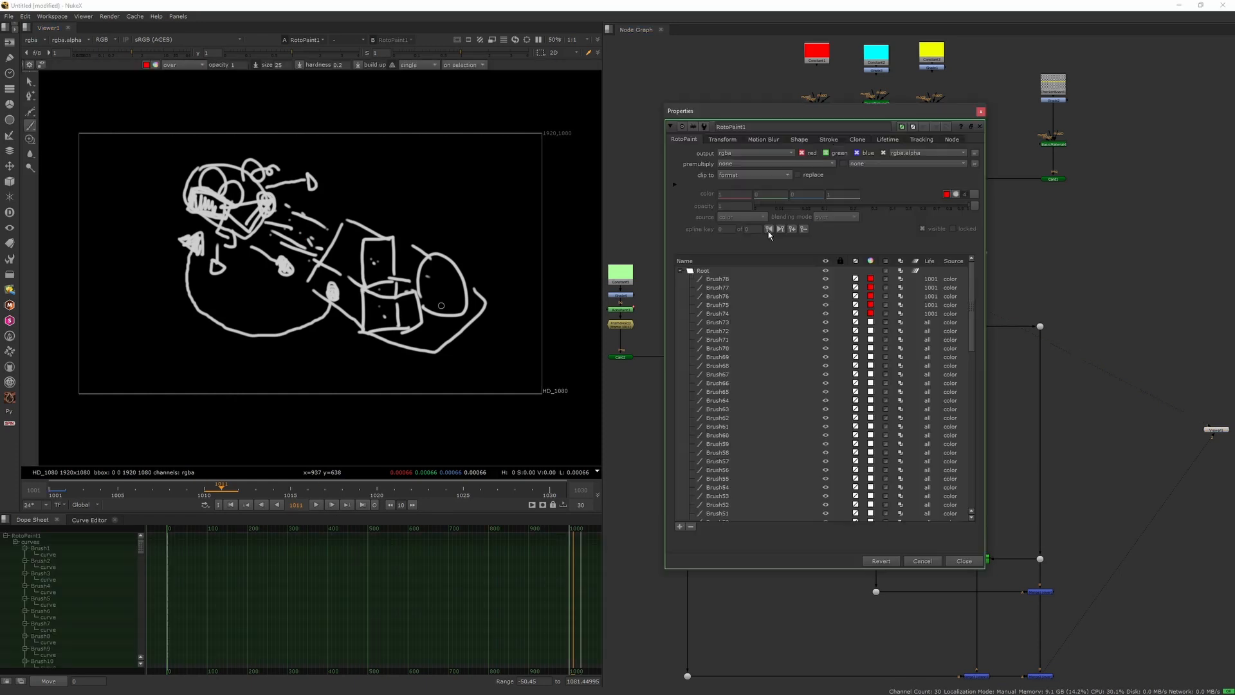
click(746, 280)
drag(969, 287, 876, 514)
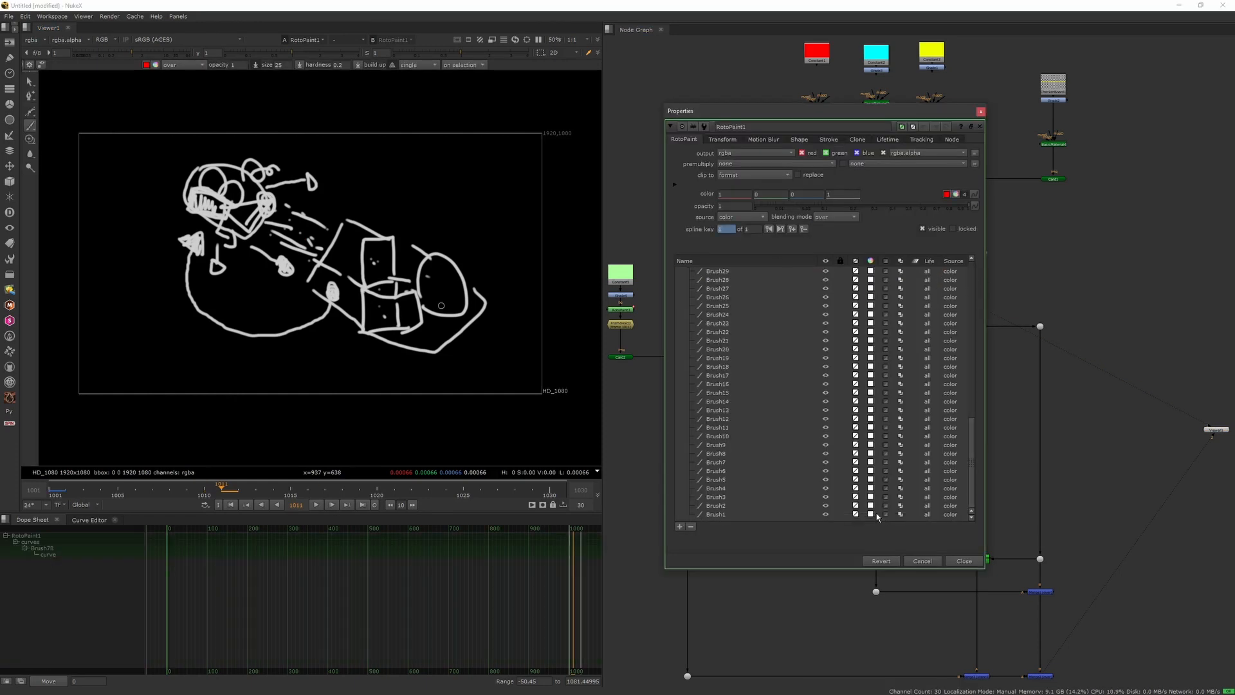
shift+click(740, 515)
click(691, 526)
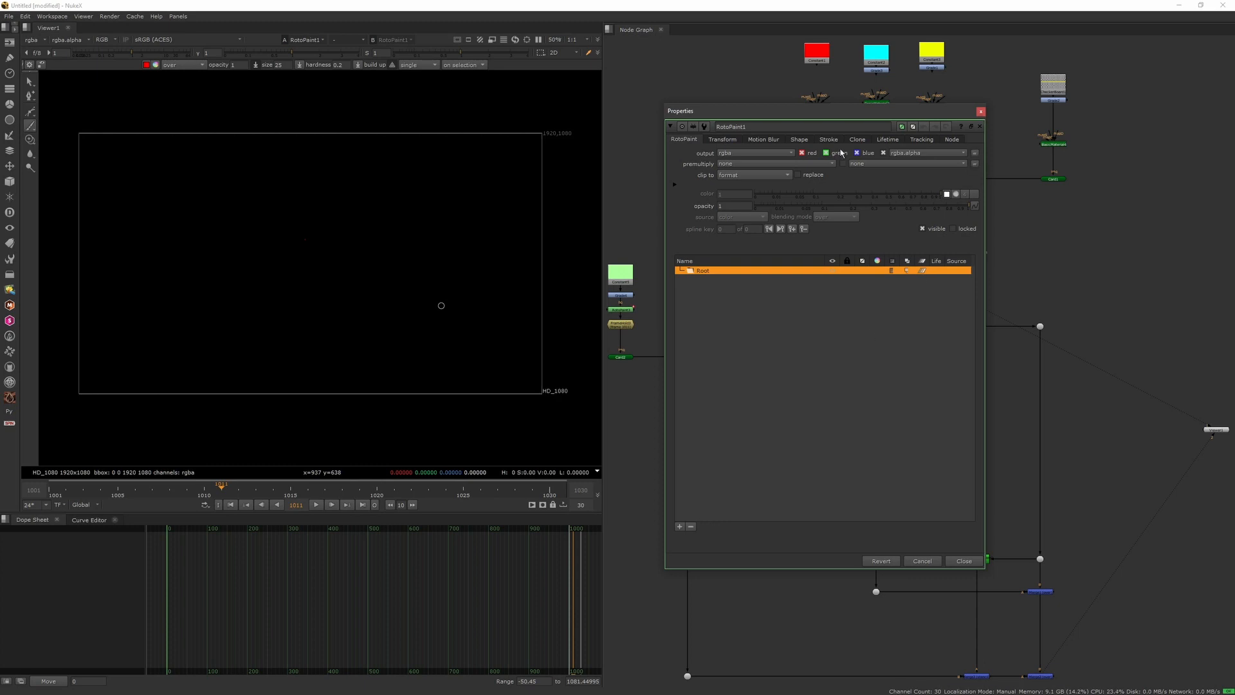
Step: Paint a red film camera in the upper part of the black frame, with scattered dashes spreading from its lens
mouse_move(170, 207)
mouse_down()
mouse_move(188, 179)
mouse_move(215, 207)
mouse_move(193, 226)
mouse_up()
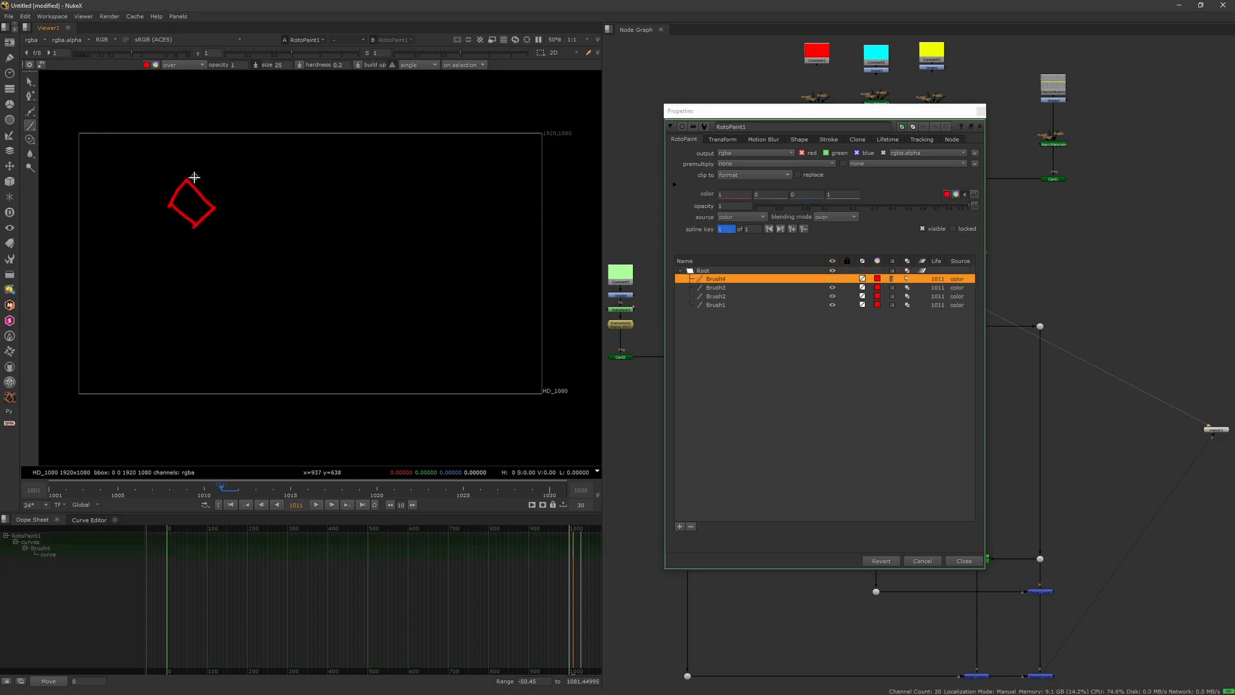
mouse_move(193, 181)
mouse_down()
mouse_move(227, 207)
mouse_move(202, 224)
mouse_move(207, 250)
mouse_move(237, 236)
mouse_up()
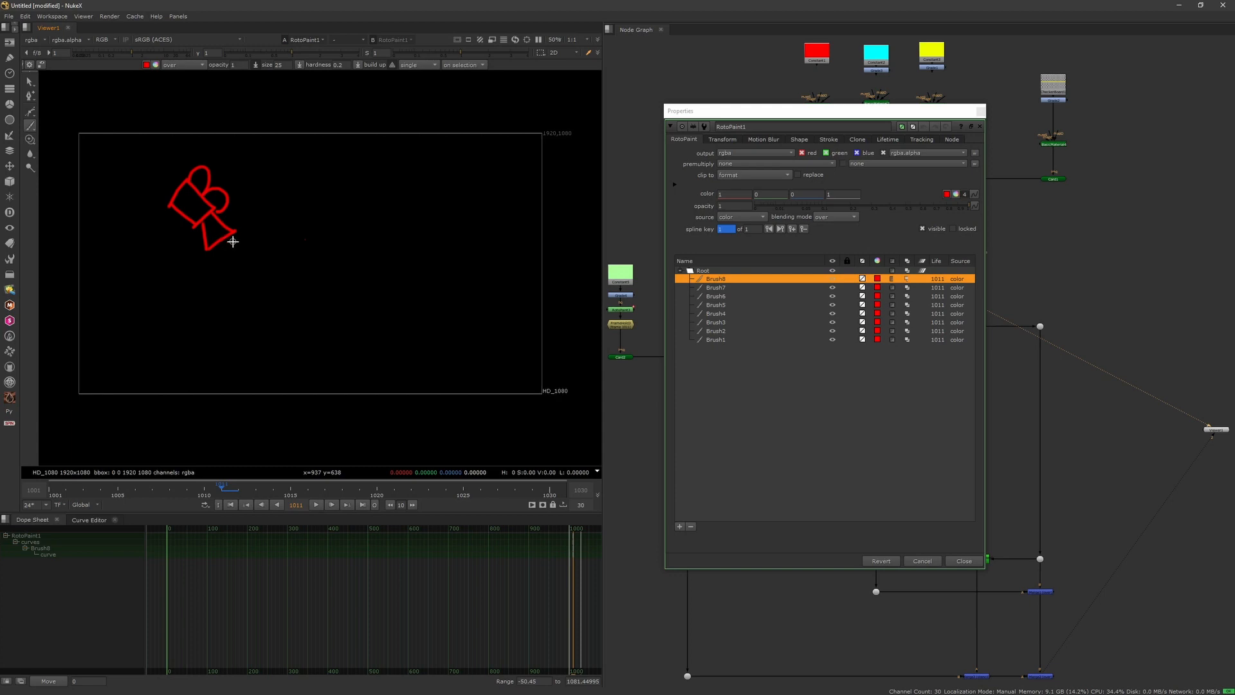
drag(233, 242, 237, 246)
drag(238, 251, 253, 257)
mouse_move(265, 269)
mouse_down()
mouse_move(231, 254)
mouse_move(254, 282)
mouse_up()
click(243, 270)
drag(237, 280, 217, 267)
click(259, 292)
click(217, 254)
click(236, 304)
drag(250, 293, 249, 312)
click(285, 290)
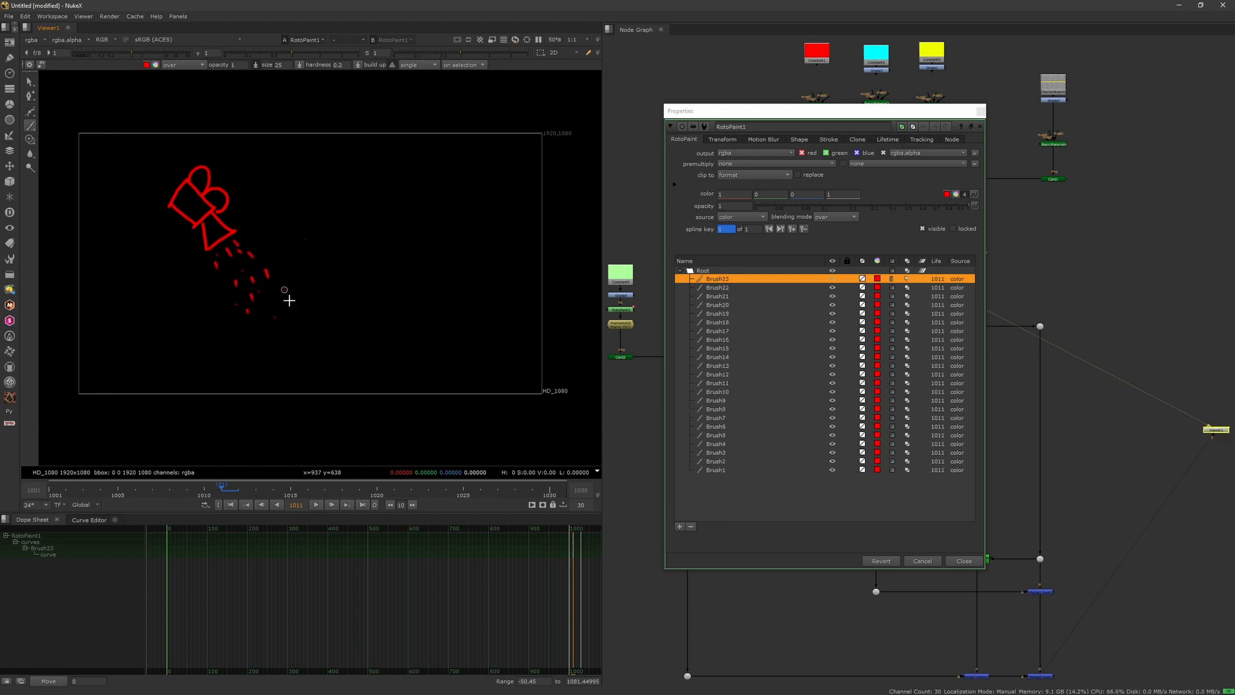
click(275, 317)
Step: Paint red outlines of a box, a rounded shape and a tall upright block in front of the camera
mouse_move(281, 356)
mouse_down()
mouse_move(313, 313)
mouse_move(351, 314)
mouse_move(342, 358)
mouse_up()
drag(351, 314, 375, 333)
drag(353, 356, 380, 350)
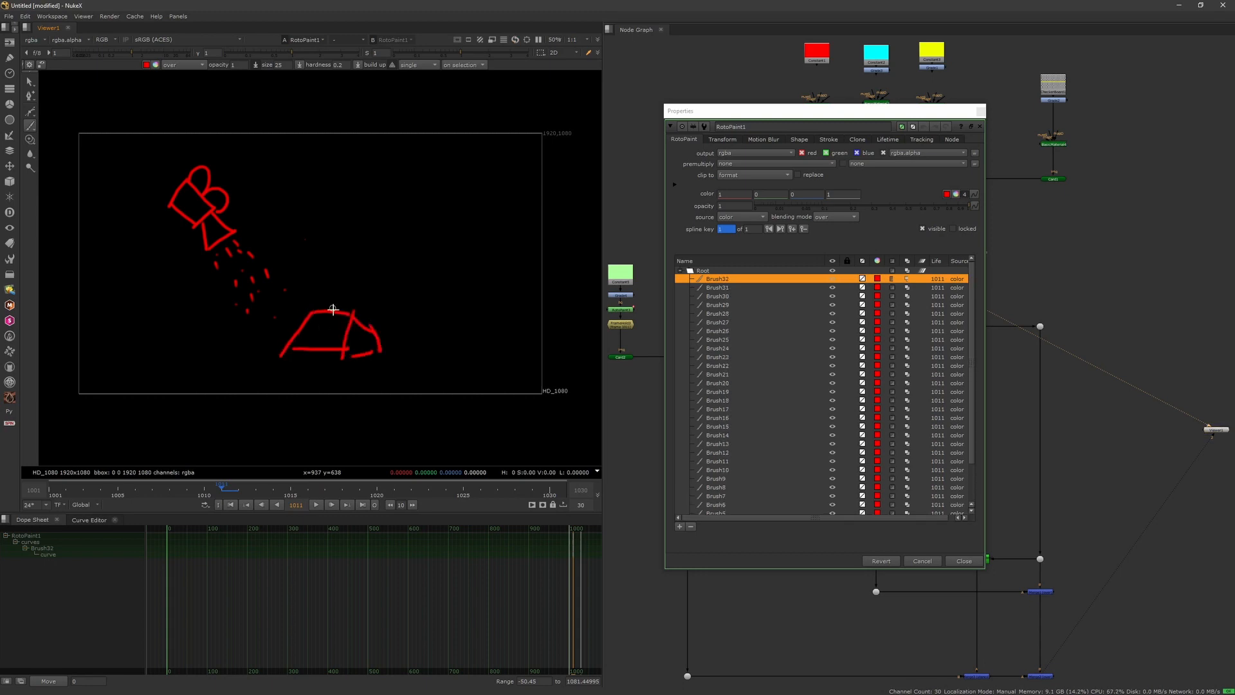
drag(336, 310, 372, 343)
mouse_move(372, 278)
mouse_down()
mouse_move(407, 251)
mouse_move(410, 353)
mouse_move(386, 355)
mouse_up()
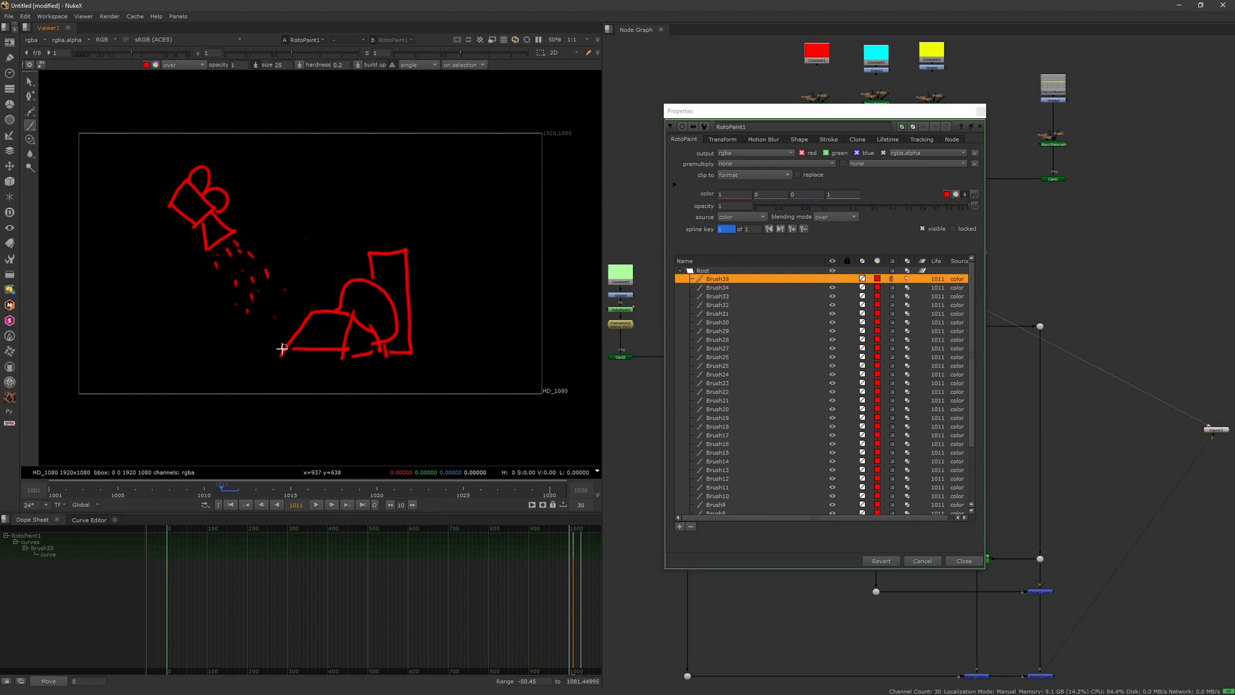
drag(282, 348, 344, 350)
Step: Paint a red arrow leading away from the tall block, labelled RENDER, with an empty picture rectangle below it
drag(391, 235, 441, 202)
mouse_move(397, 194)
mouse_down()
mouse_move(385, 170)
mouse_move(418, 187)
mouse_move(422, 165)
mouse_up()
mouse_move(415, 178)
mouse_down()
mouse_move(428, 167)
mouse_move(436, 178)
mouse_move(448, 153)
mouse_move(464, 170)
mouse_move(491, 147)
mouse_up()
mouse_move(484, 161)
mouse_down()
mouse_move(502, 146)
mouse_move(528, 156)
mouse_up()
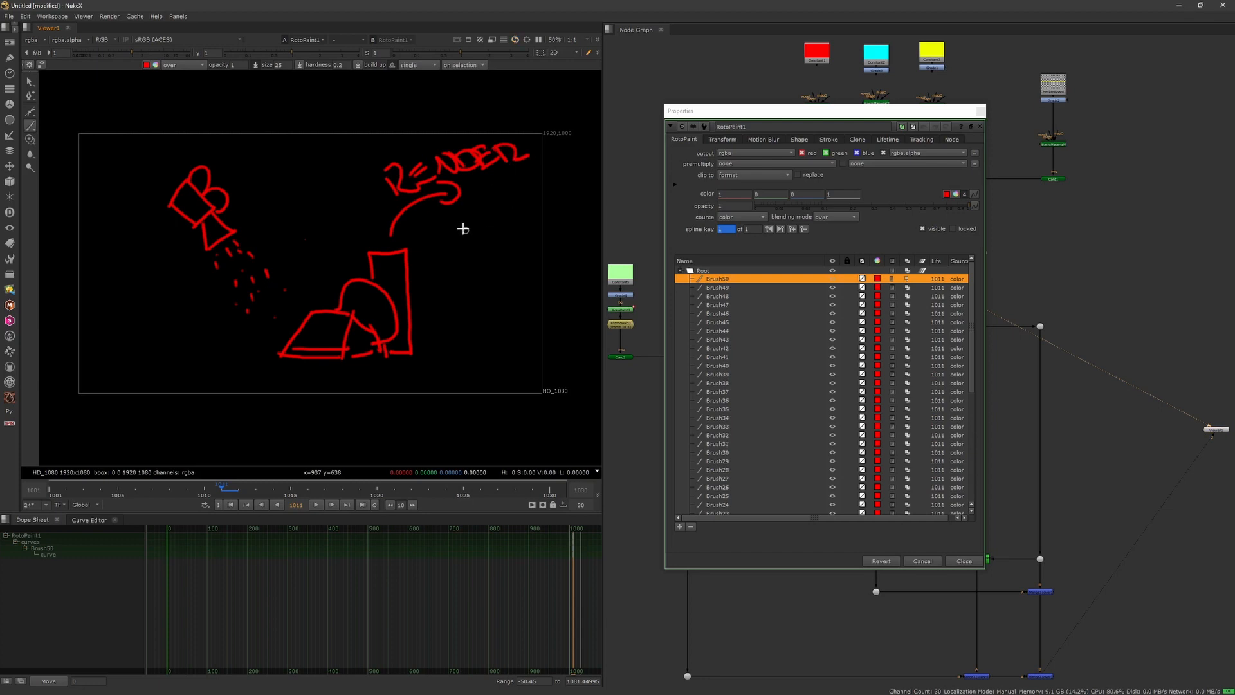
mouse_move(452, 228)
mouse_down()
mouse_move(456, 257)
mouse_move(503, 218)
mouse_up()
mouse_move(458, 257)
mouse_down()
mouse_move(492, 256)
mouse_move(513, 213)
mouse_move(518, 244)
mouse_move(456, 259)
mouse_up()
Step: Fill the space between the painted camera and the shapes with more red dashes and dots
drag(243, 232, 266, 233)
click(285, 238)
drag(302, 240, 306, 242)
click(323, 246)
drag(207, 254, 208, 263)
drag(216, 287, 217, 297)
drag(221, 311, 221, 315)
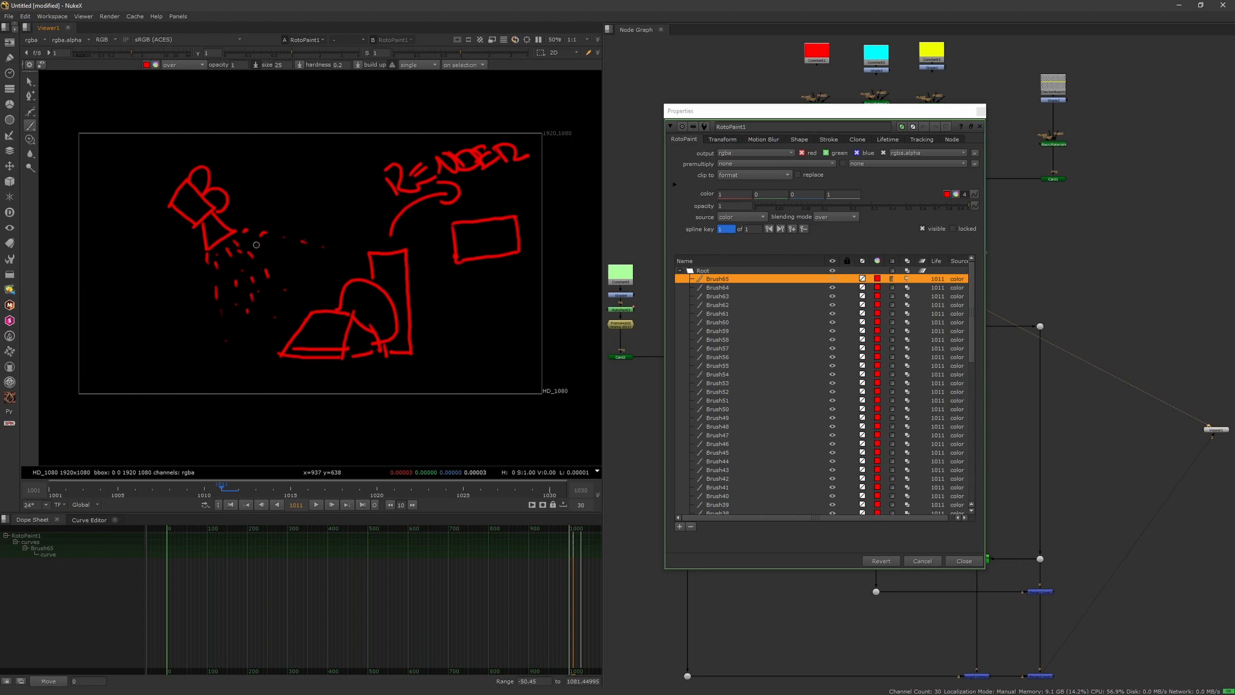
drag(249, 241, 254, 244)
drag(258, 245, 261, 248)
click(285, 258)
click(308, 266)
drag(320, 273, 326, 273)
drag(256, 296, 258, 300)
click(268, 321)
drag(308, 243, 313, 249)
drag(320, 266, 267, 321)
click(286, 312)
drag(236, 297, 249, 273)
drag(265, 277, 303, 240)
Step: Paint small versions of the shapes inside the red rectangle and write the letters P and N below it
mouse_move(469, 259)
mouse_down()
mouse_move(460, 242)
mouse_move(471, 258)
mouse_move(508, 255)
mouse_up()
drag(454, 225, 452, 226)
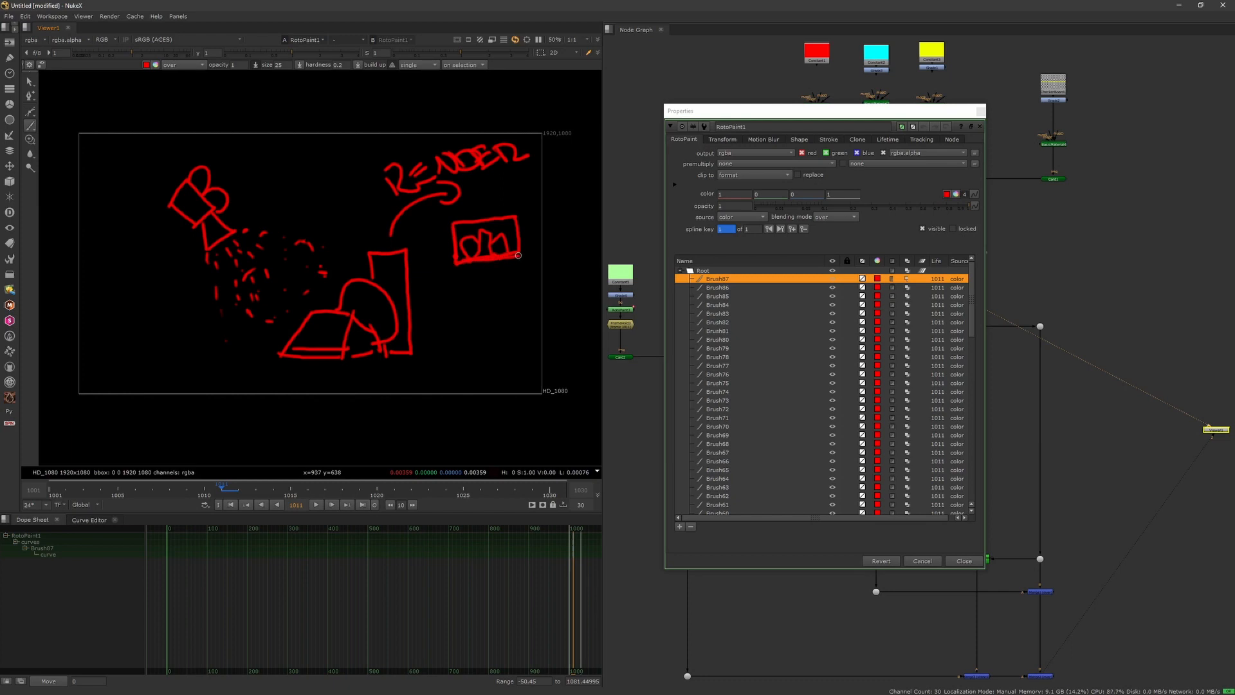
drag(516, 222, 513, 219)
mouse_move(466, 281)
mouse_down()
mouse_move(471, 323)
mouse_move(485, 306)
mouse_up()
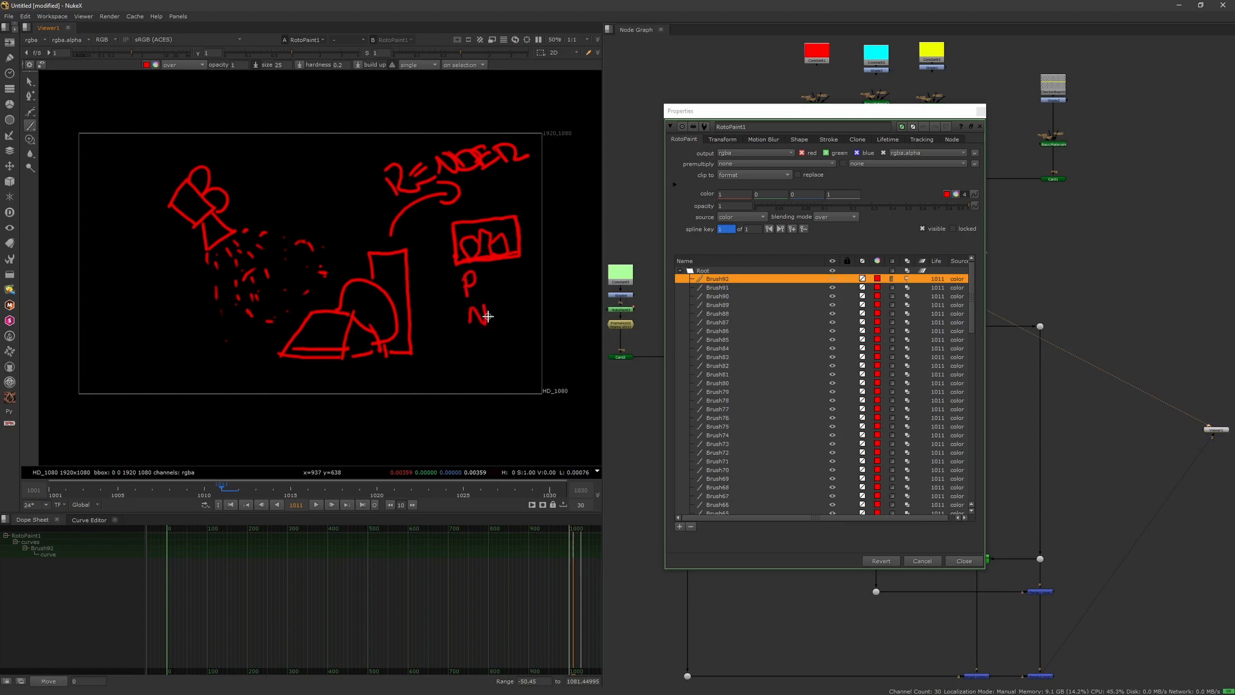
click(458, 258)
drag(518, 255, 508, 255)
key(Right)
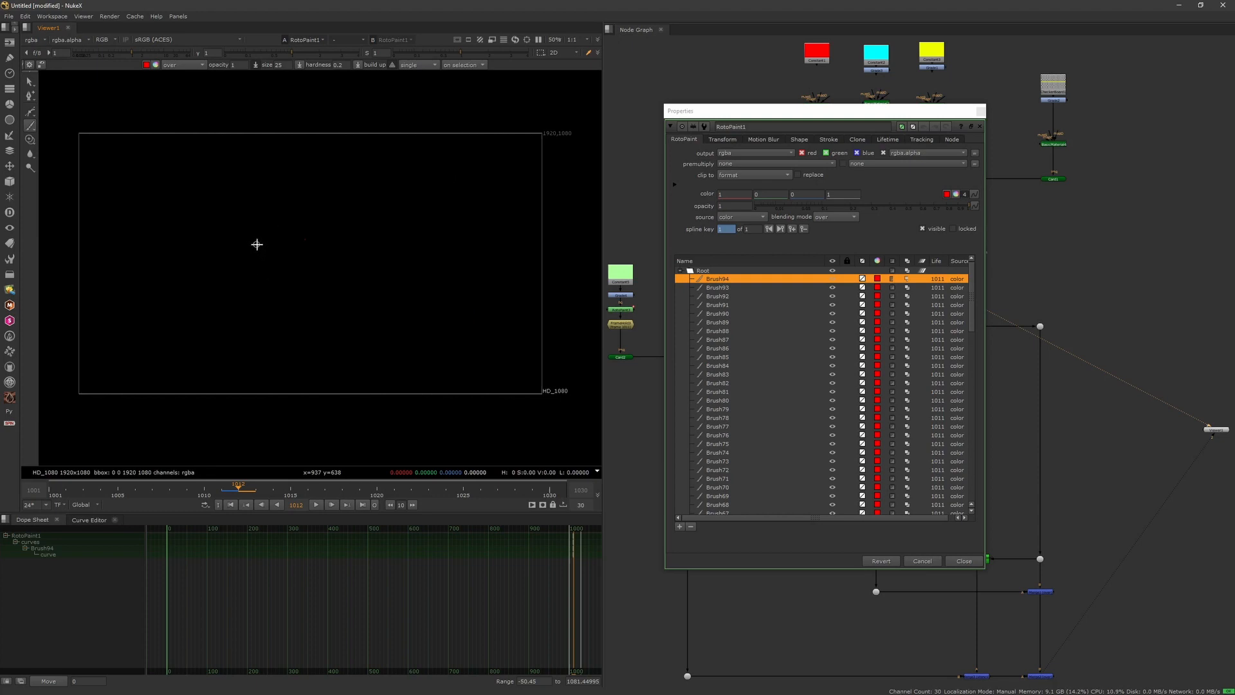
key(Left)
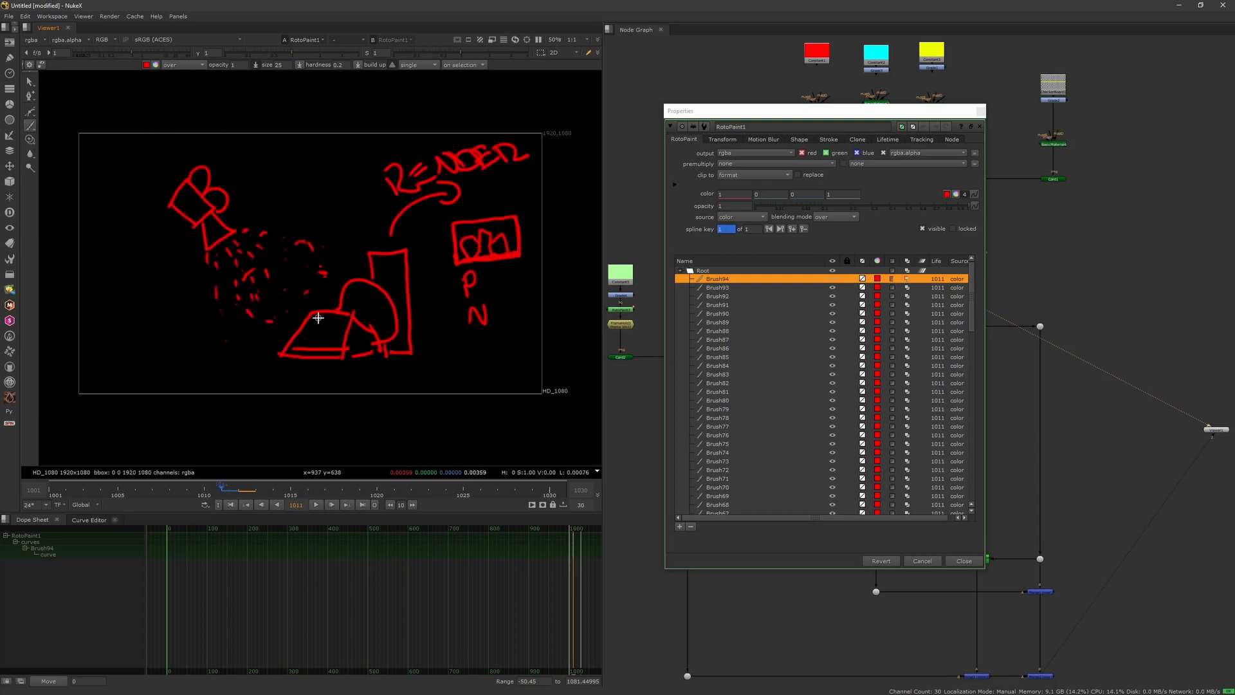
Step: Dot red points across the box, rounded shape and tall block, plus one inside the small picture
click(314, 318)
click(321, 330)
click(311, 340)
click(341, 323)
click(359, 297)
click(353, 301)
click(354, 289)
click(366, 293)
click(368, 310)
click(380, 306)
click(394, 280)
click(384, 268)
click(397, 265)
click(398, 294)
click(384, 283)
click(402, 313)
click(471, 238)
Step: Change the brush colour to yellow-green and mark matching dots on the rounded shape and in the small picture
click(157, 66)
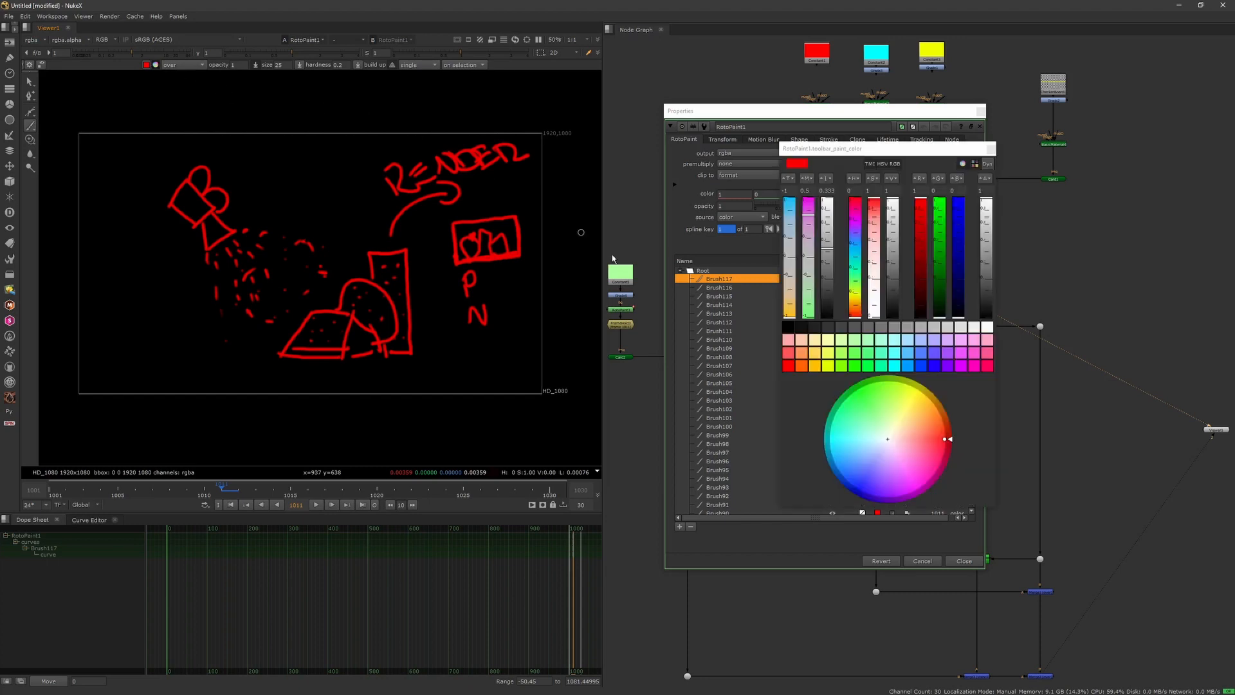
click(843, 368)
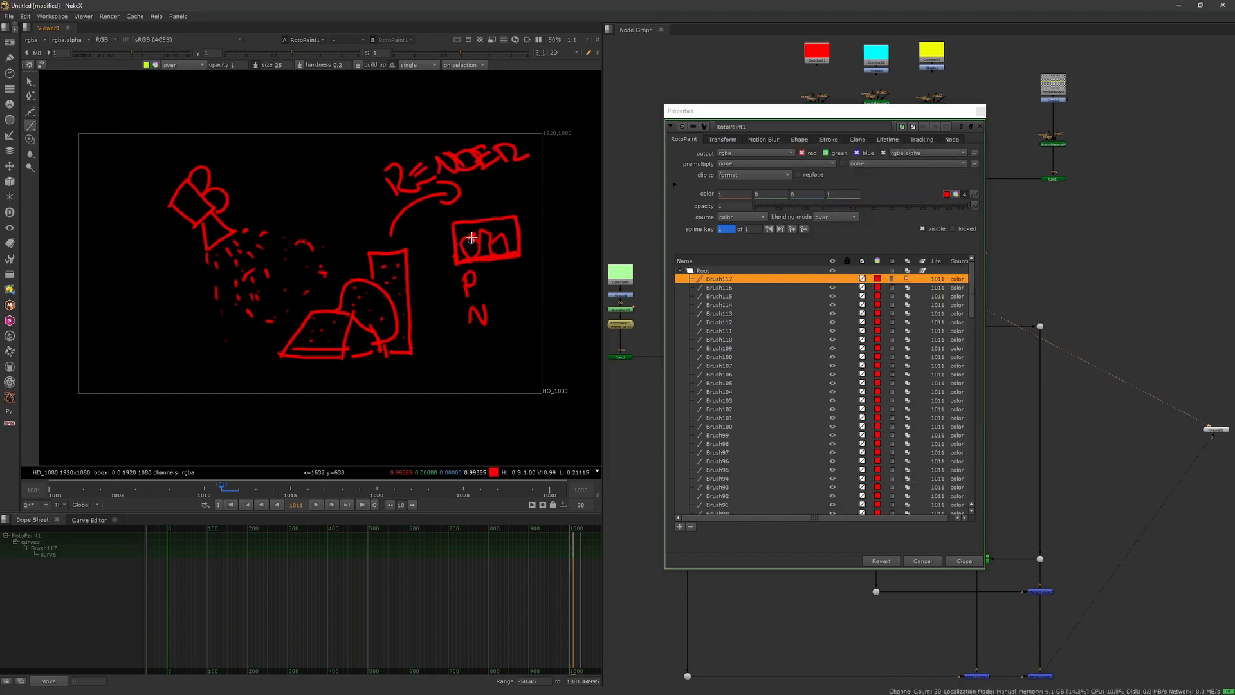
click(471, 240)
click(348, 283)
click(470, 239)
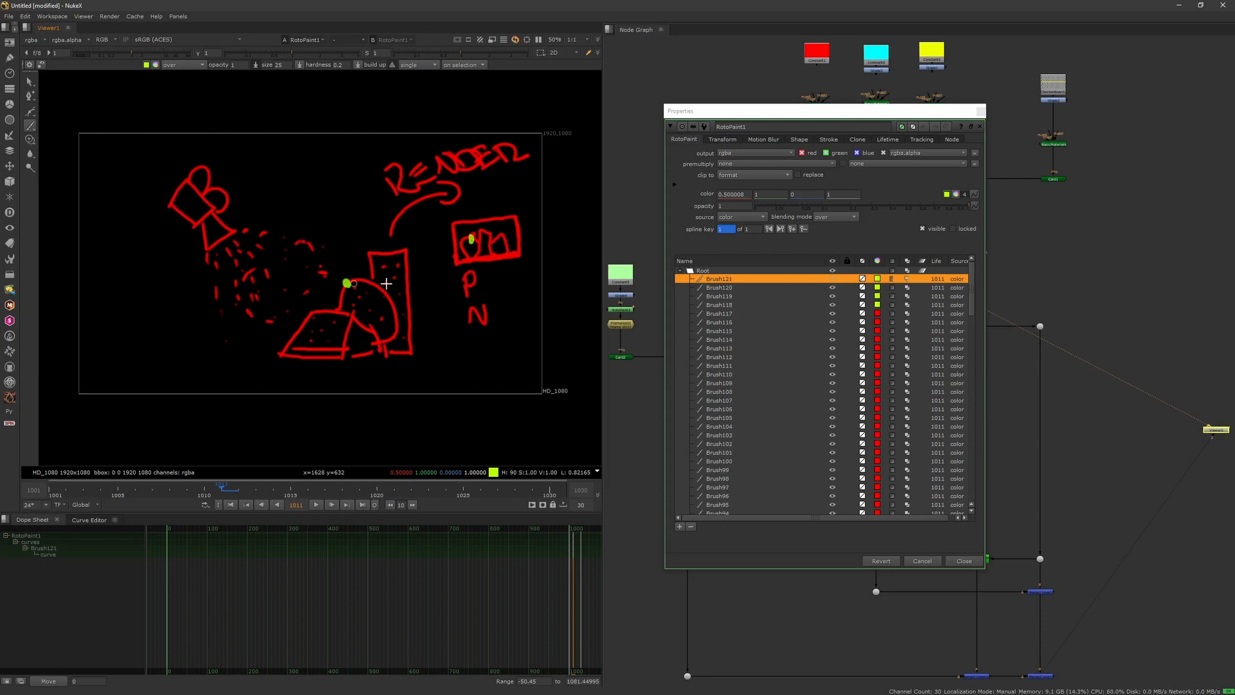
click(471, 239)
click(472, 242)
Step: Paint green axis arrows starting from the green dot on the rounded shape
drag(346, 279, 344, 253)
mouse_move(346, 279)
mouse_down()
mouse_move(321, 276)
mouse_move(331, 281)
mouse_move(347, 244)
mouse_up()
drag(348, 244, 352, 254)
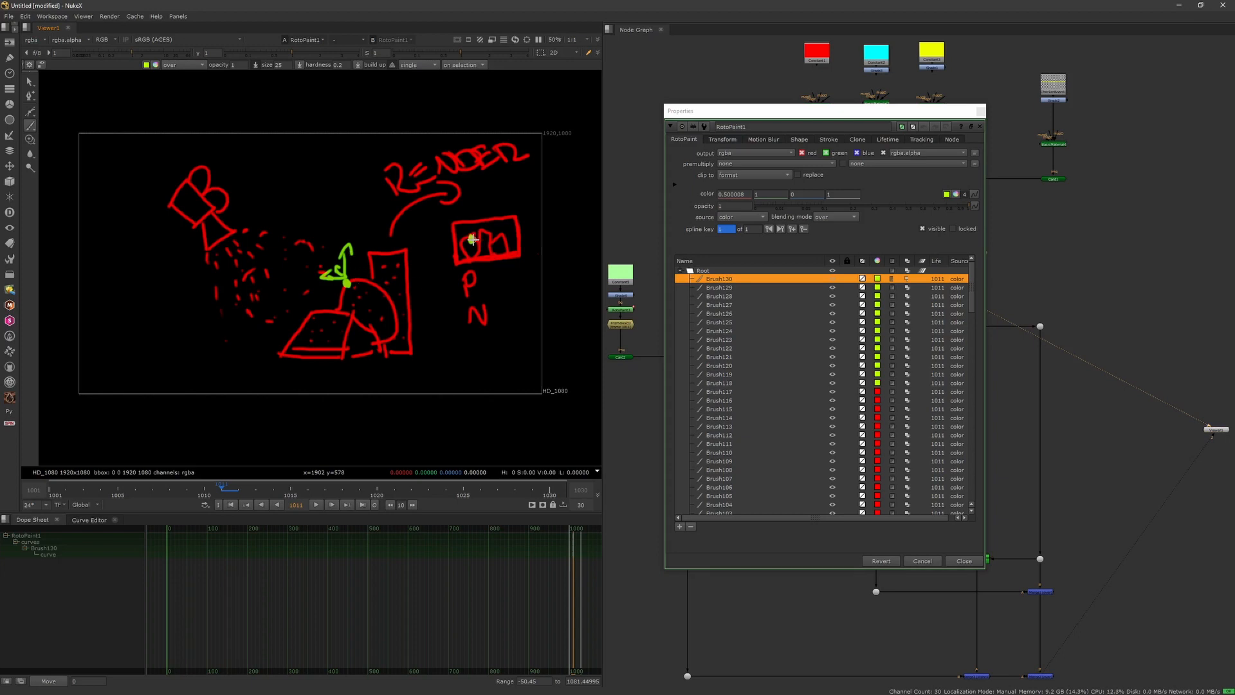
Step: Write "P -> Point" in green below the letter N and underline it
mouse_move(429, 349)
mouse_down()
mouse_move(428, 373)
mouse_move(437, 358)
mouse_move(458, 375)
mouse_move(489, 360)
mouse_up()
mouse_move(504, 355)
mouse_down()
mouse_move(506, 373)
mouse_move(530, 373)
mouse_up()
mouse_move(520, 352)
mouse_down()
mouse_move(540, 350)
mouse_move(539, 367)
mouse_up()
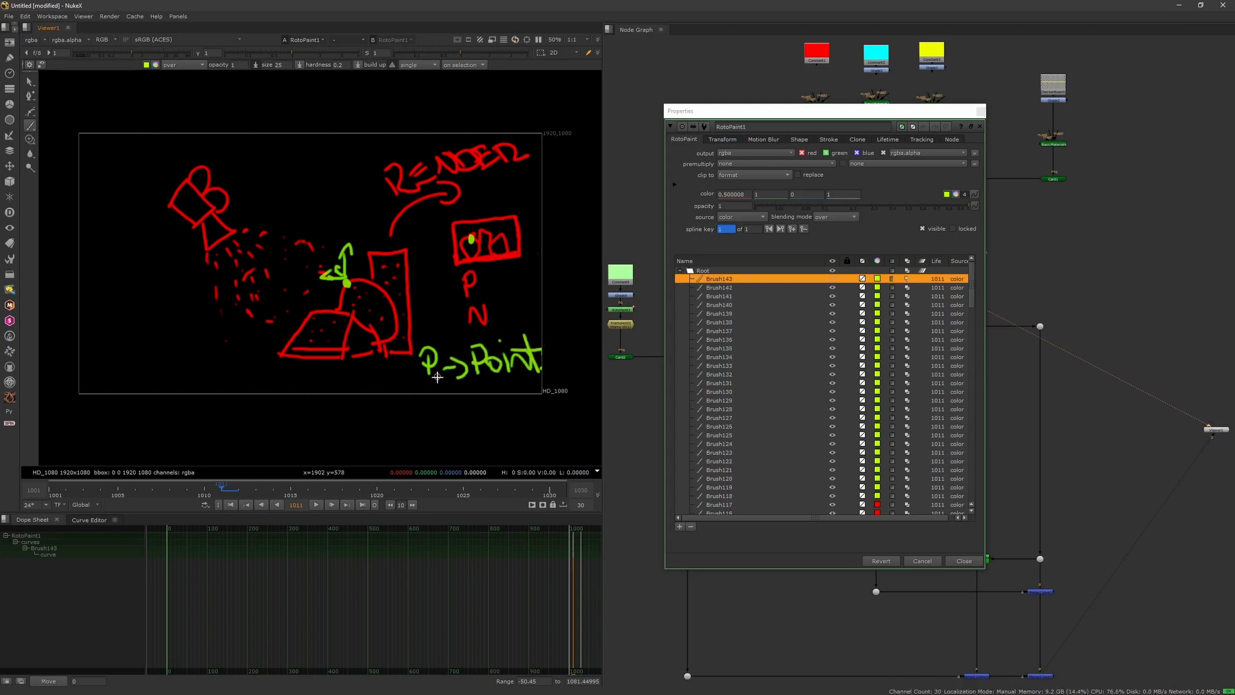
drag(426, 378, 539, 372)
Step: Paint green outlines of the rounded shape, the upright block and another curved shape at frame 1012
key(Right)
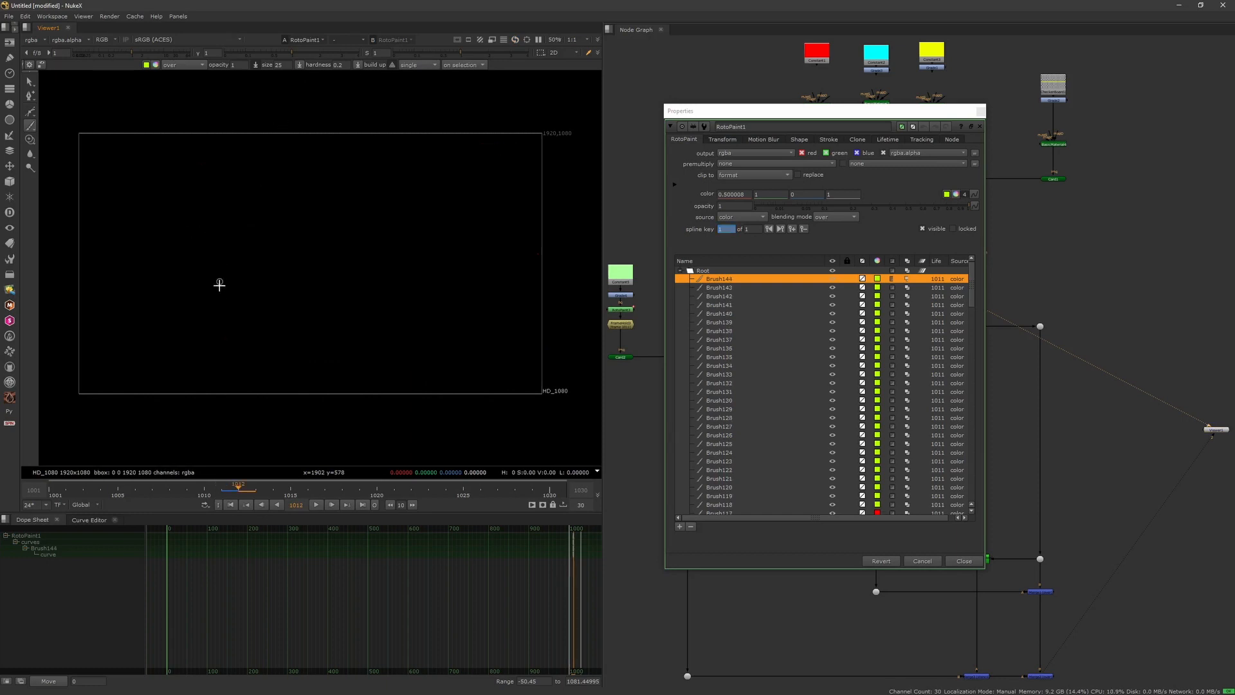
mouse_move(230, 314)
mouse_down()
mouse_move(240, 266)
mouse_move(272, 290)
mouse_move(235, 311)
mouse_move(261, 248)
mouse_move(290, 303)
mouse_move(266, 307)
mouse_up()
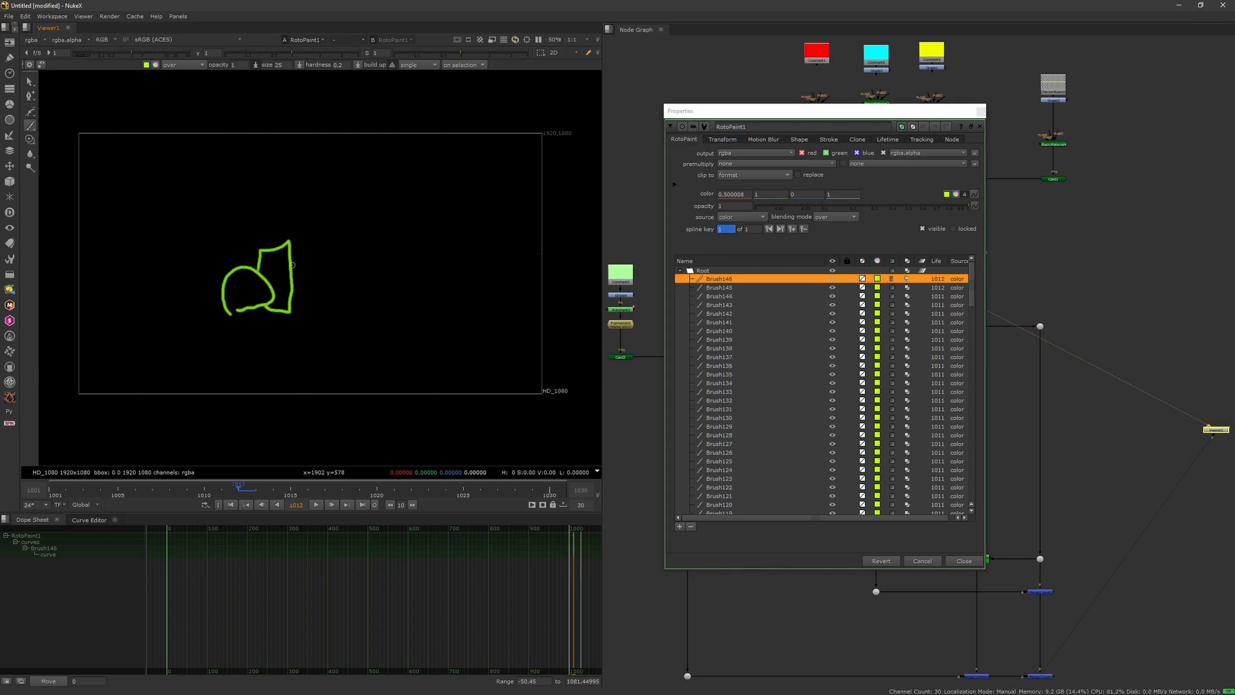
drag(293, 265, 303, 303)
Step: Dot green points over the outlined shapes at frame 1012 and close RotoPaint1's properties
click(239, 270)
click(255, 271)
click(226, 292)
click(230, 309)
click(317, 276)
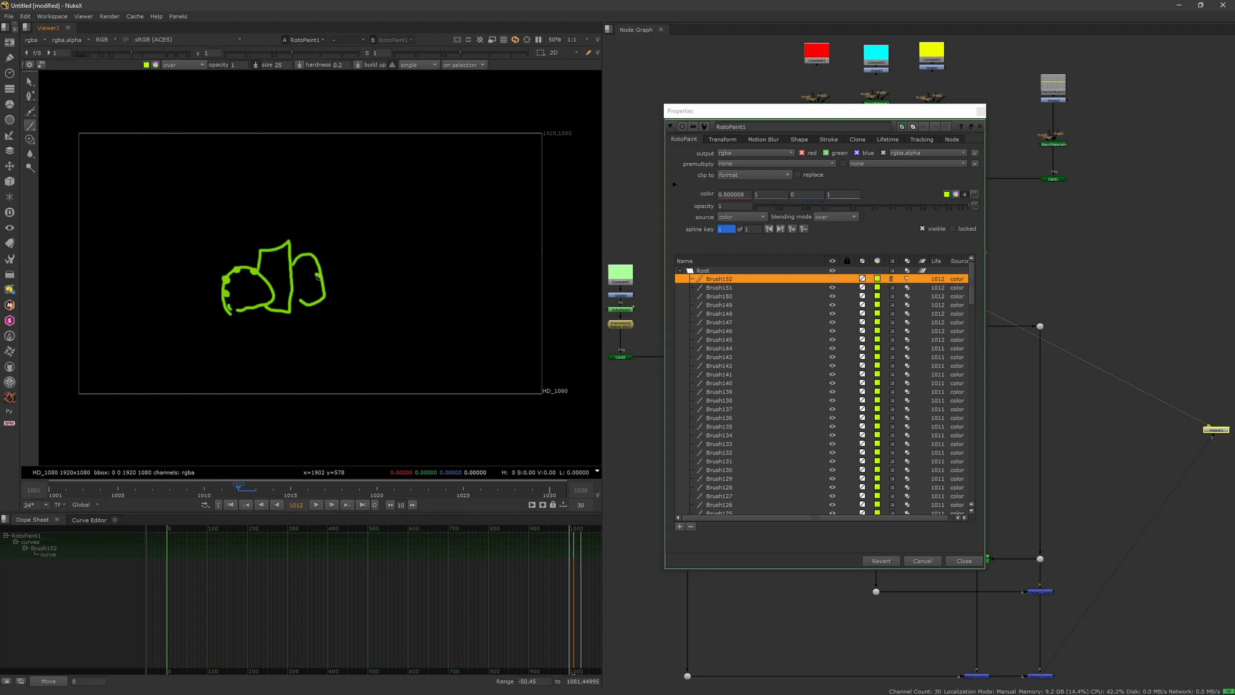
click(321, 289)
click(291, 252)
click(276, 285)
drag(284, 259, 303, 278)
click(259, 290)
click(981, 112)
Step: Re-enable PositionToPoints1 and view Scene3 in 3D, framing the point cloud and card from an angle
middle_drag(739, 342, 803, 323)
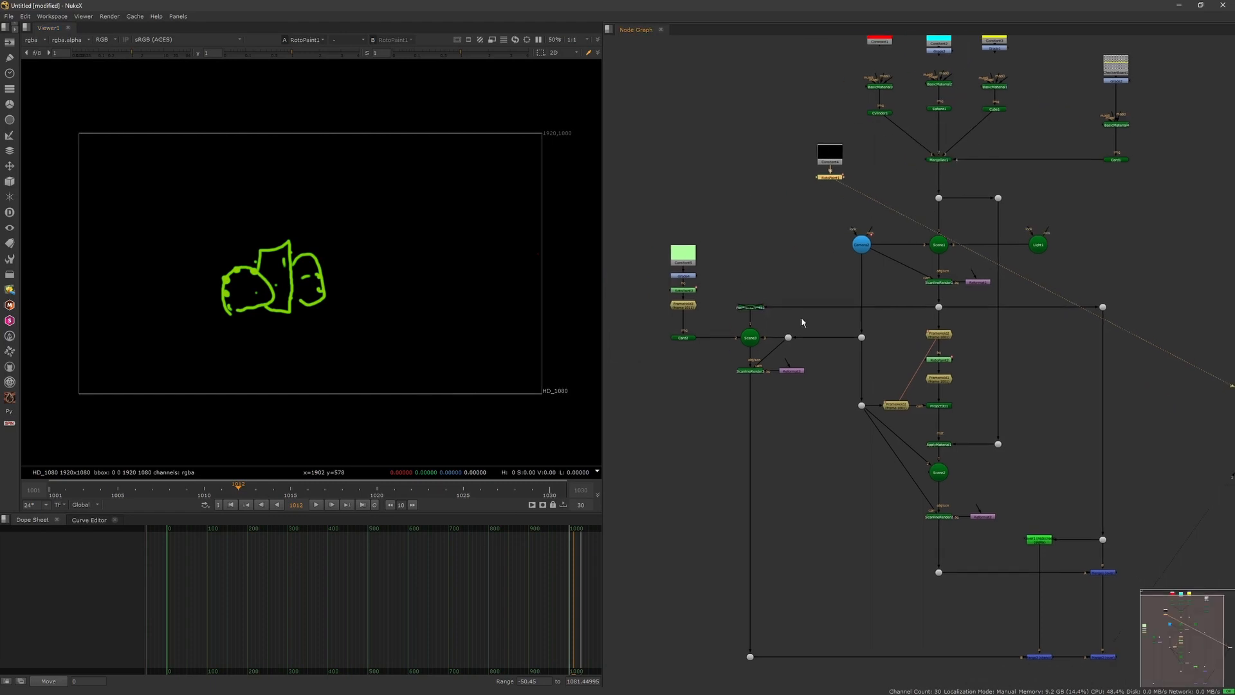
click(751, 336)
key(1)
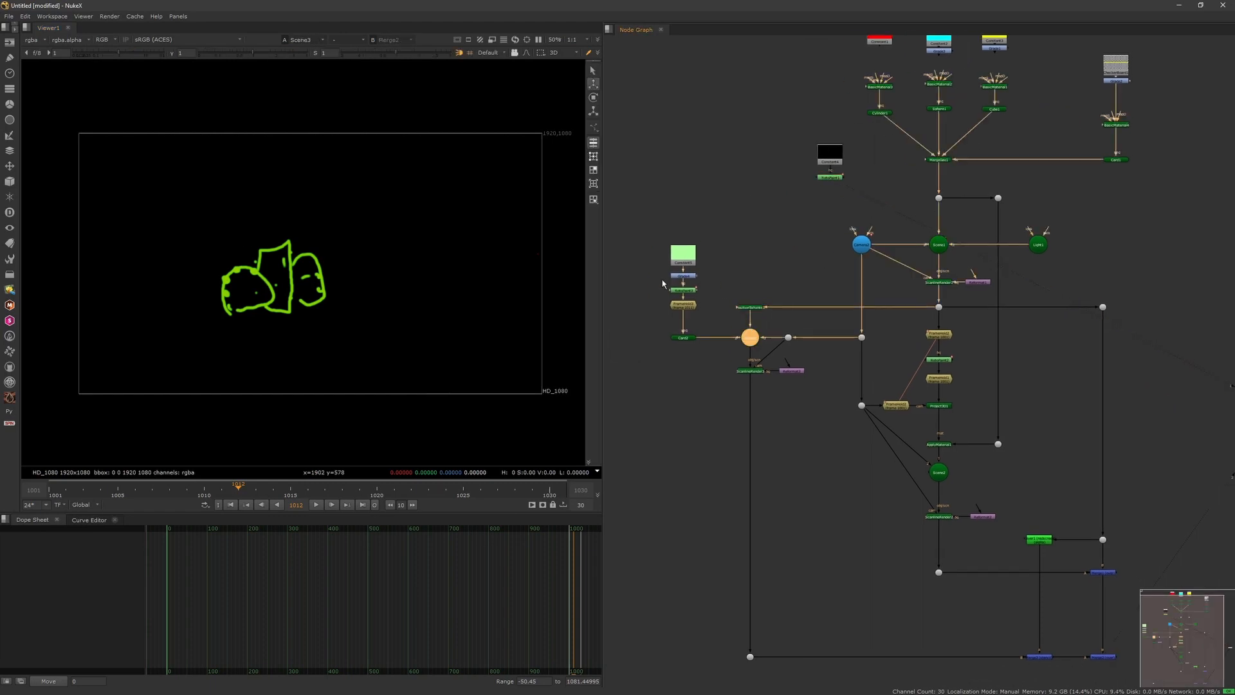
click(443, 325)
ctrl+drag(443, 325, 381, 285)
scroll(405, 229, up, 4)
scroll(398, 289, up, 3)
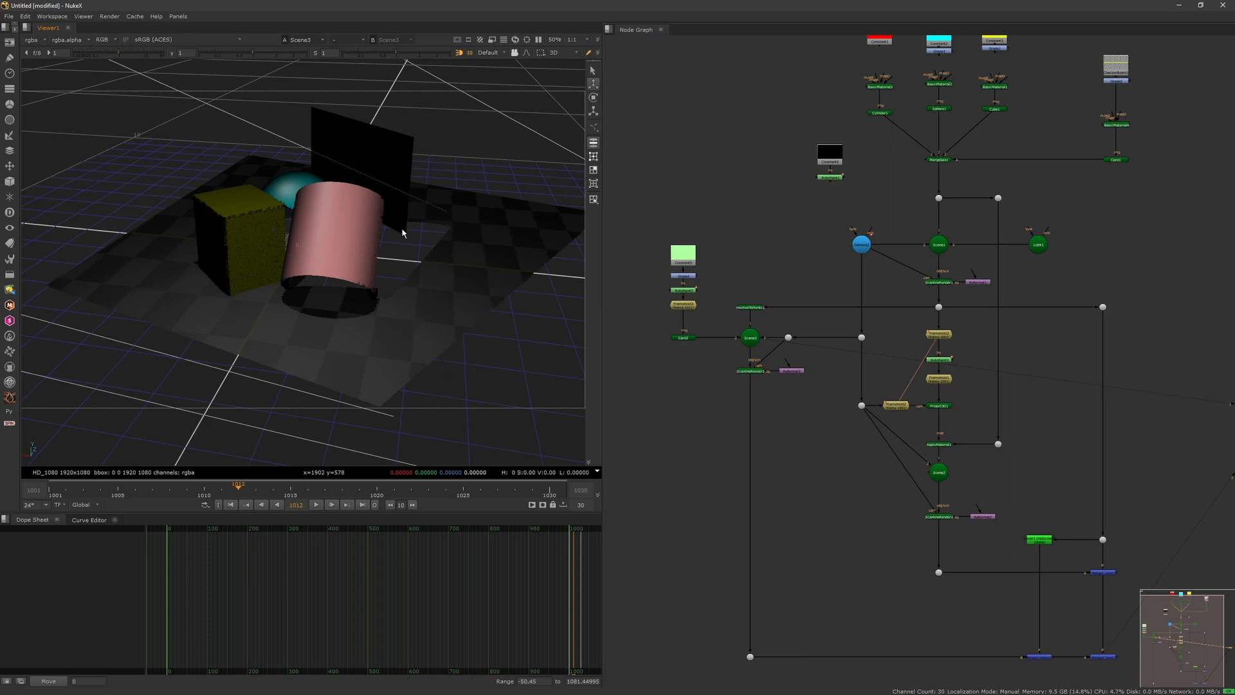
Step: Inspect Scene3's point cloud and card from steeper angles and check PositionToPoints1's properties
ctrl+drag(403, 233, 390, 316)
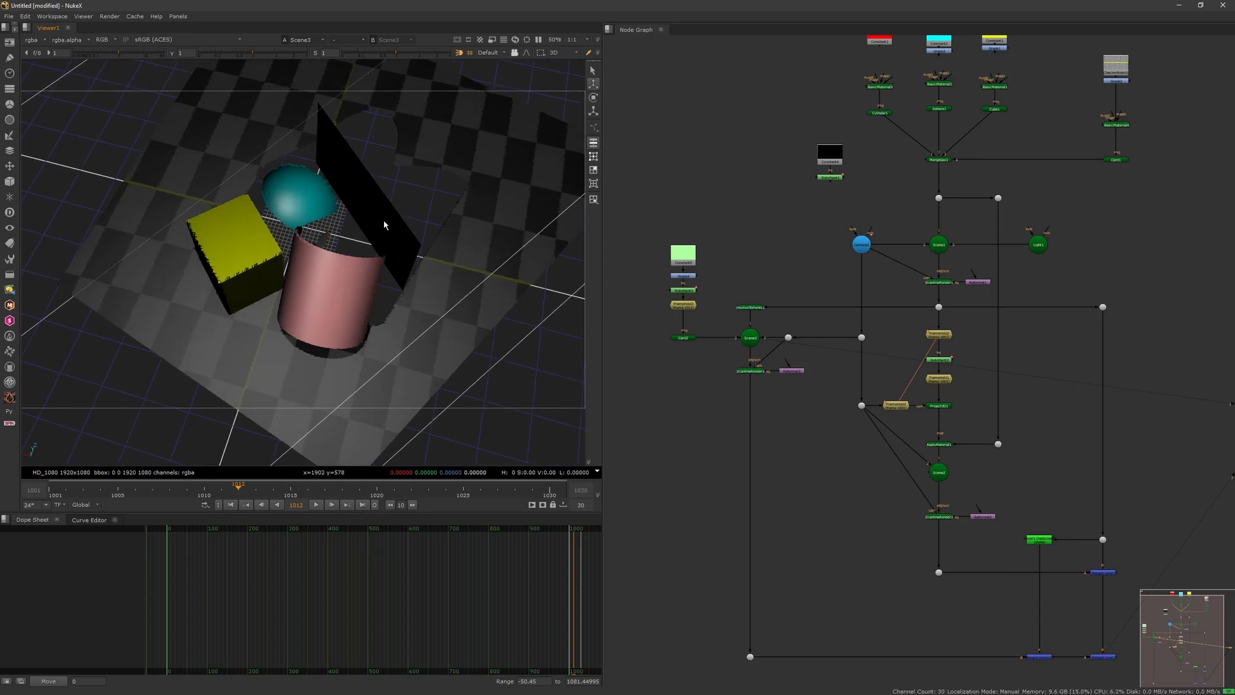
click(393, 250)
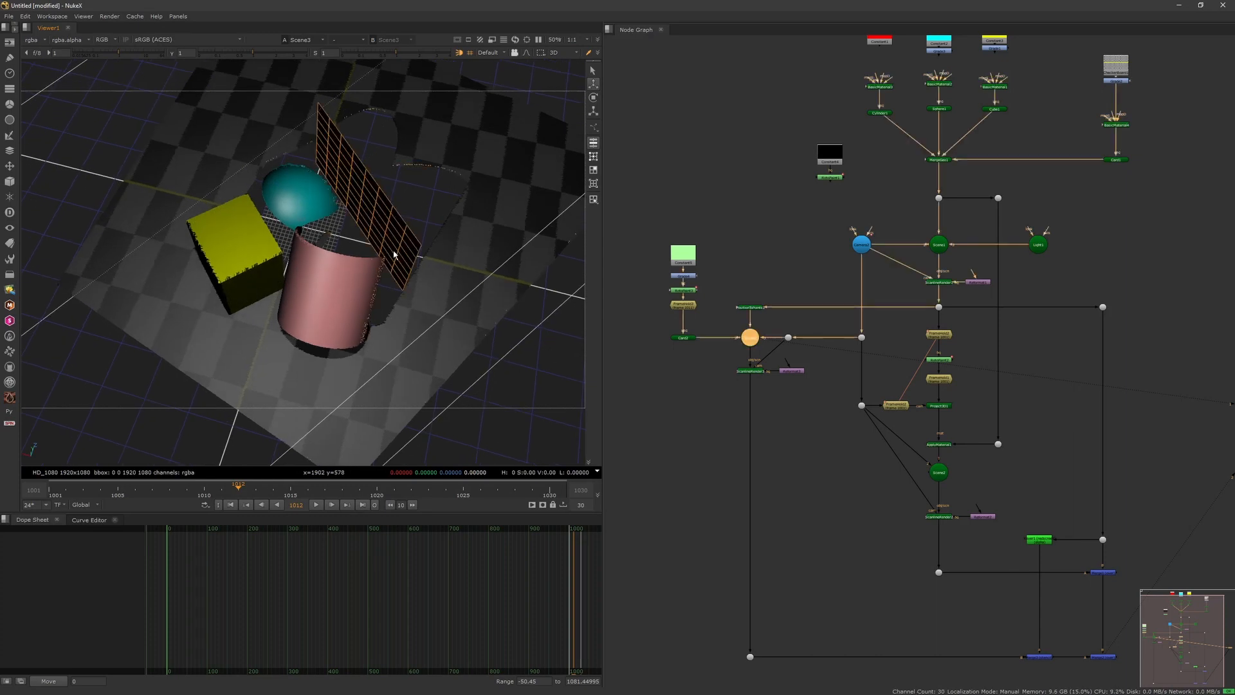
mouse_move(404, 339)
ctrl+mouse_down()
mouse_move(358, 306)
mouse_move(388, 350)
ctrl+mouse_up()
click(443, 377)
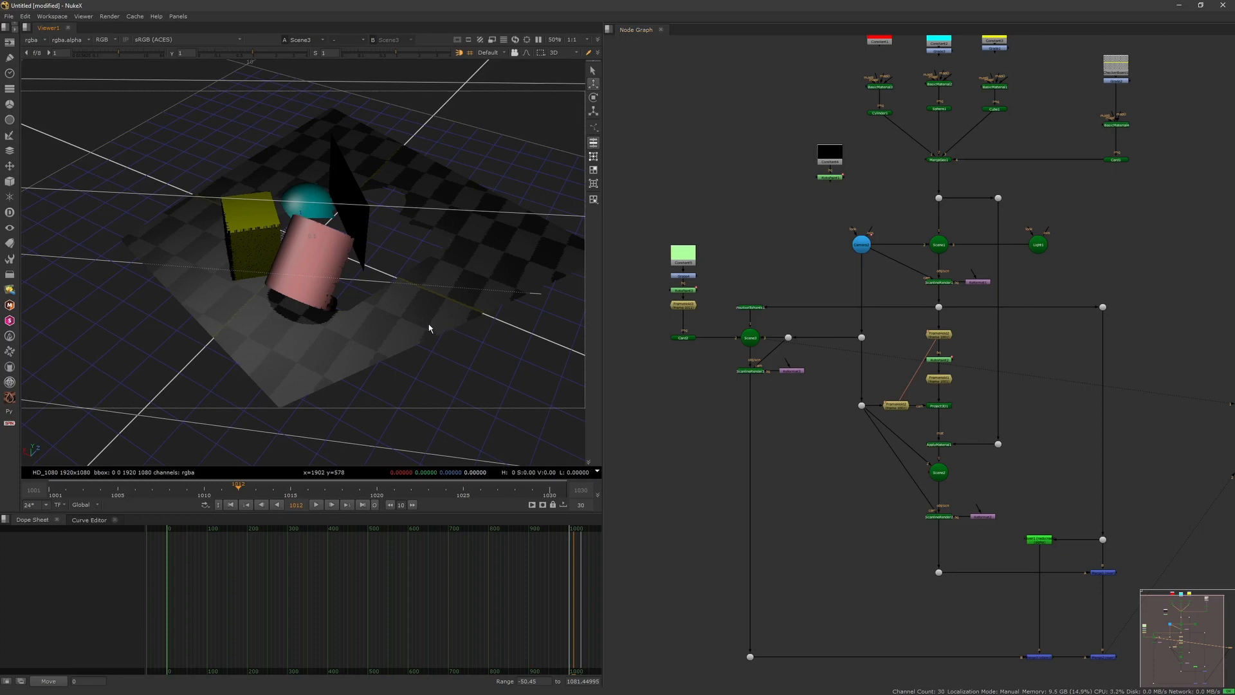
double_click(744, 308)
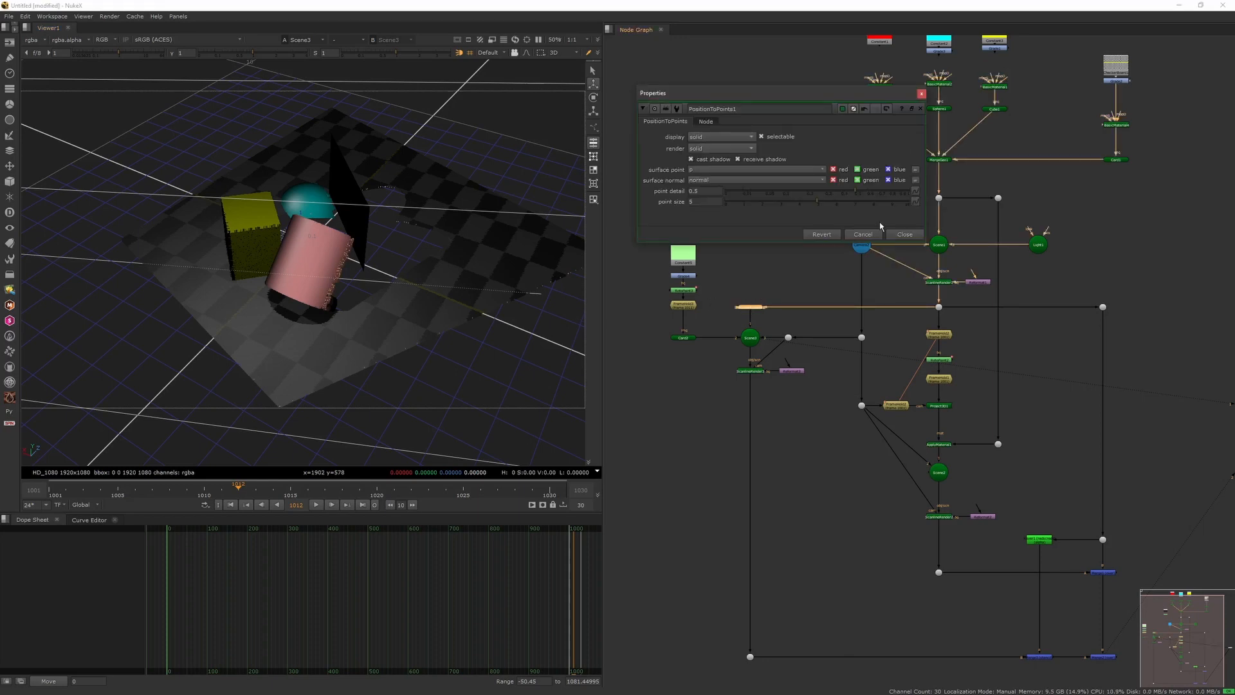
click(904, 234)
drag(727, 290, 781, 326)
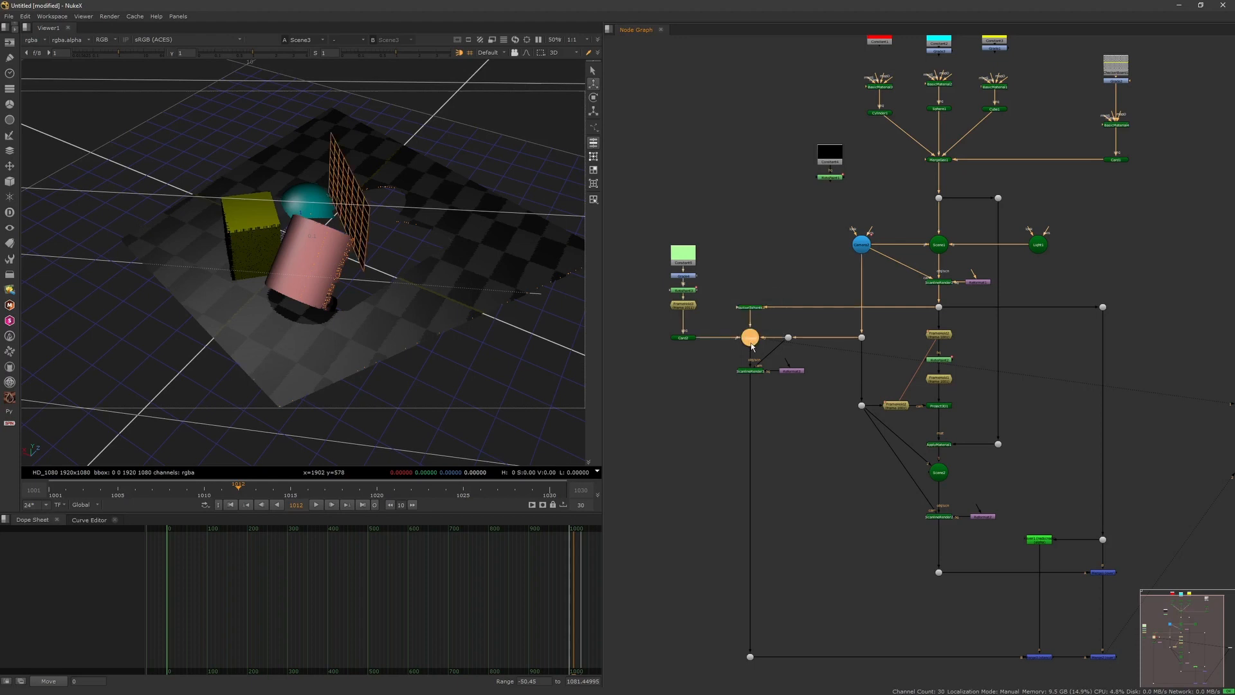
click(527, 177)
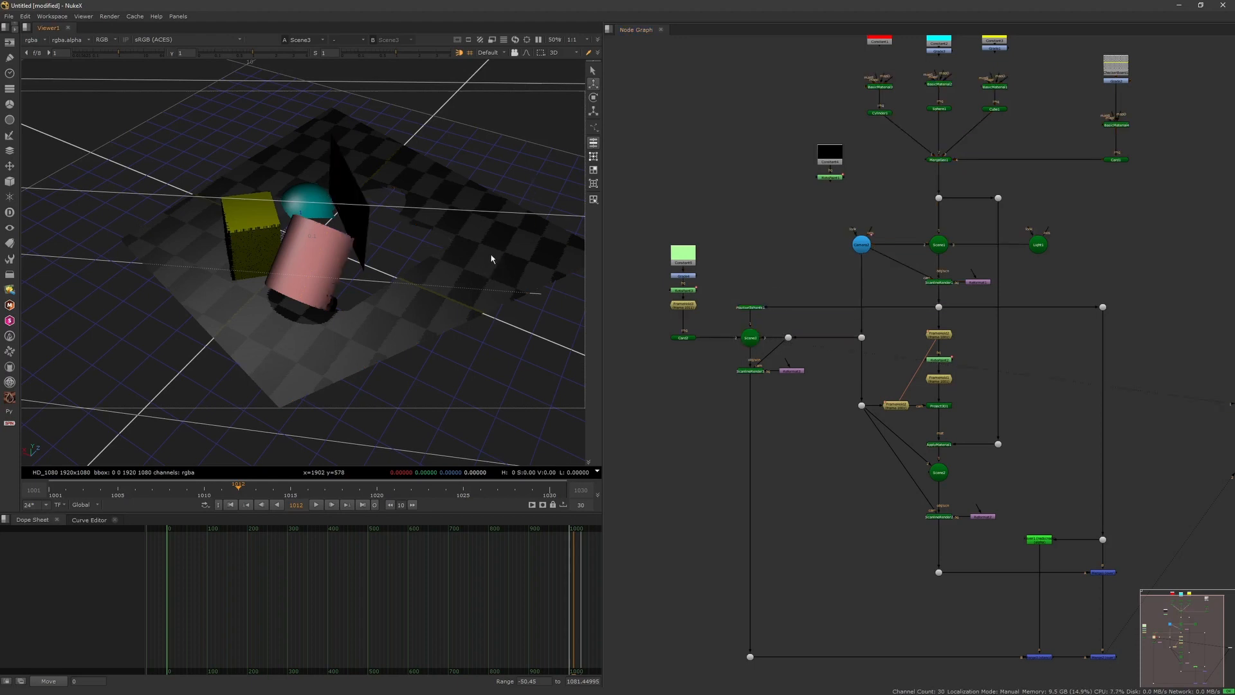
Step: Examine the card's placement against the sphere, cylinder and cube in the point cloud from low and raised angles
scroll(491, 259, down, 4)
ctrl+drag(455, 257, 476, 267)
scroll(394, 283, up, 3)
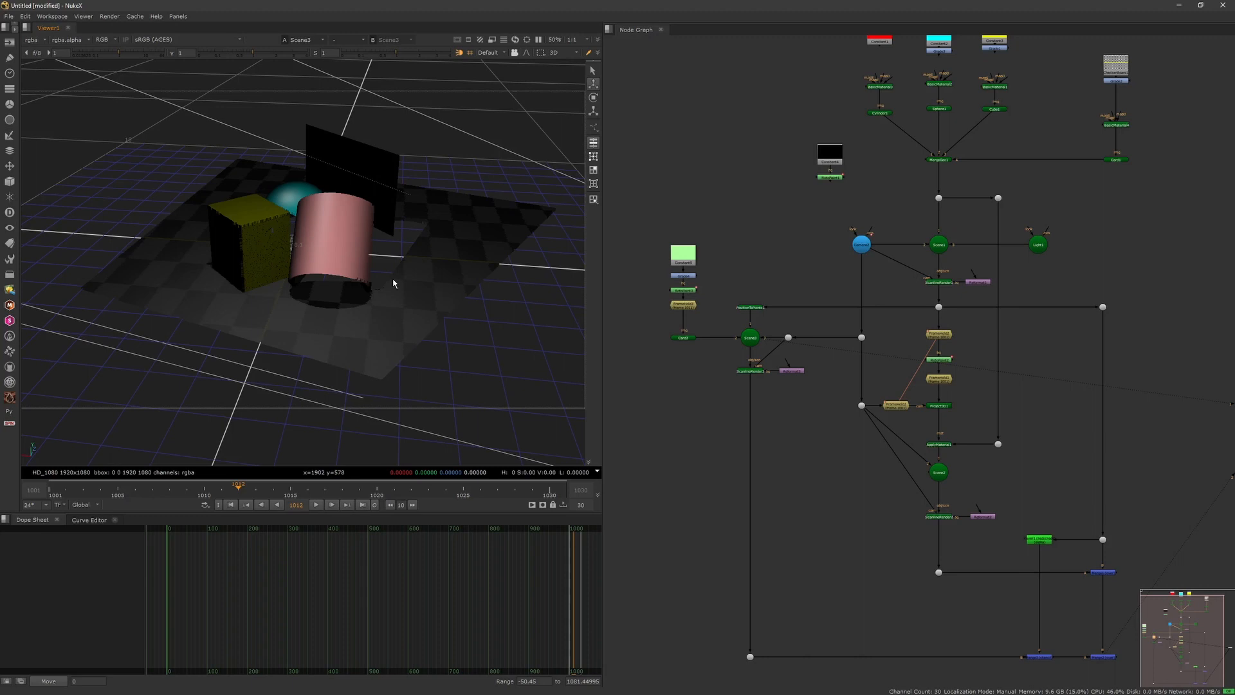
click(394, 236)
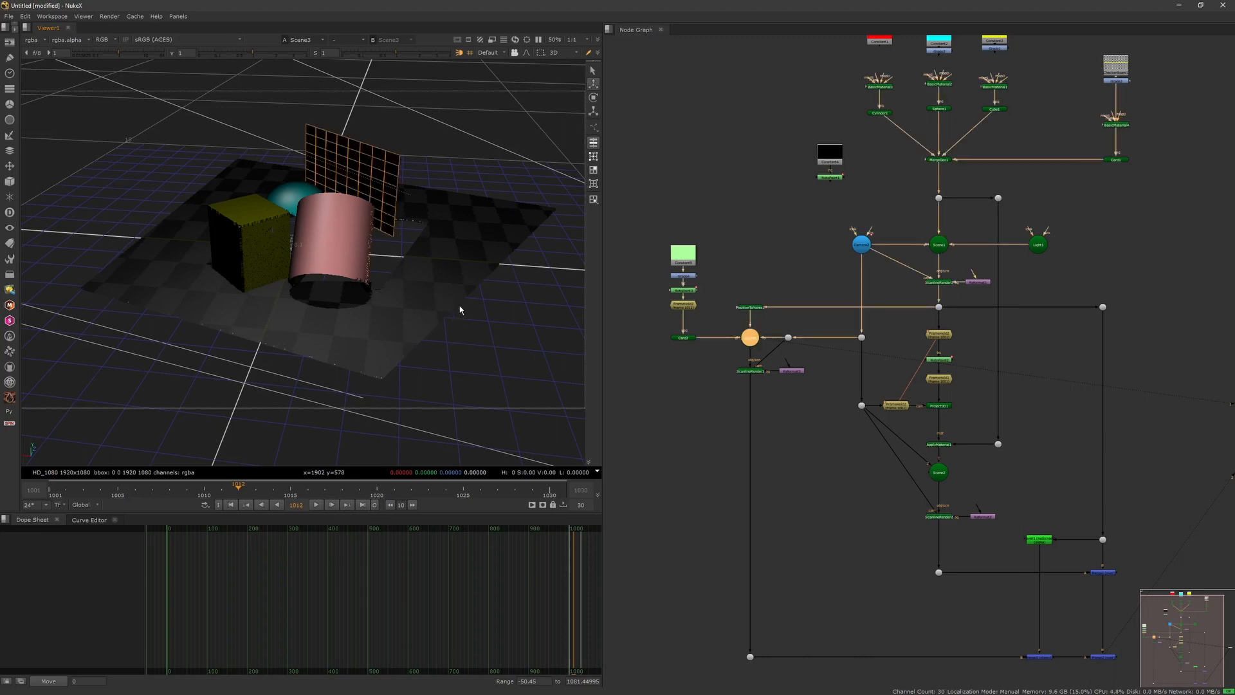
scroll(438, 298, down, 3)
ctrl+drag(433, 295, 416, 337)
scroll(379, 326, up, 5)
scroll(379, 326, down, 2)
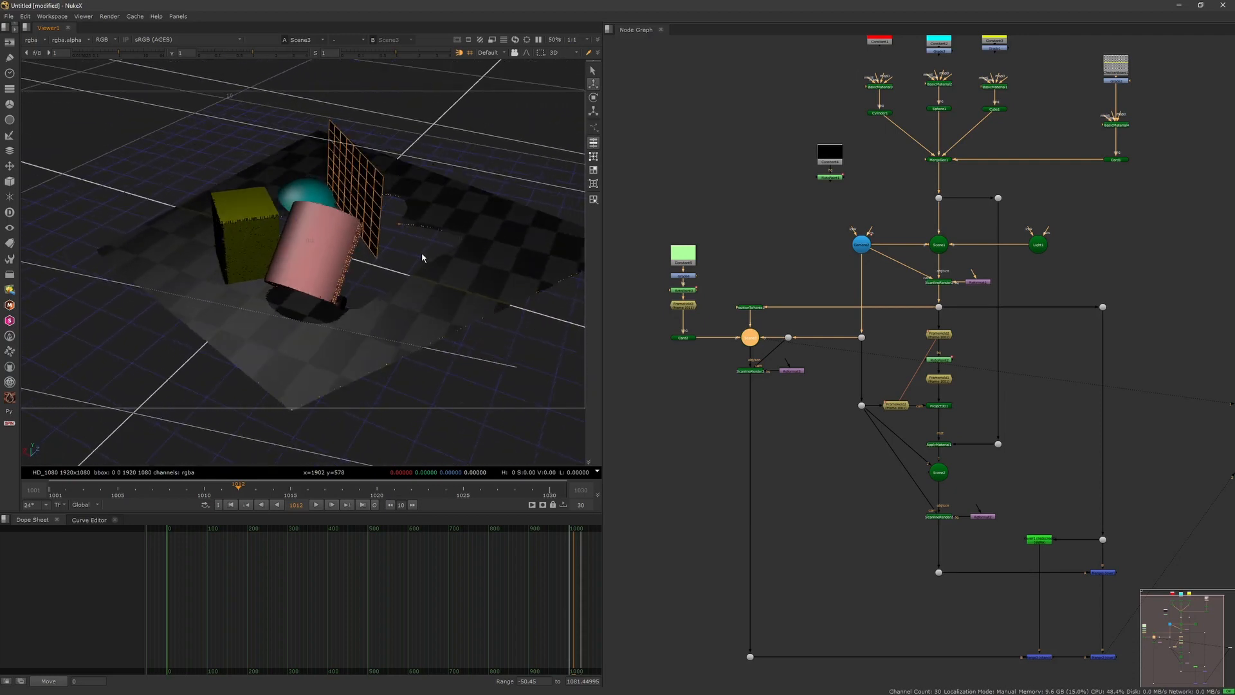
click(512, 151)
click(381, 180)
Step: View the ScanlineRender below Scene3 in 2D and disable PositionToPoints1 to render only the card
drag(696, 366, 759, 395)
key(1)
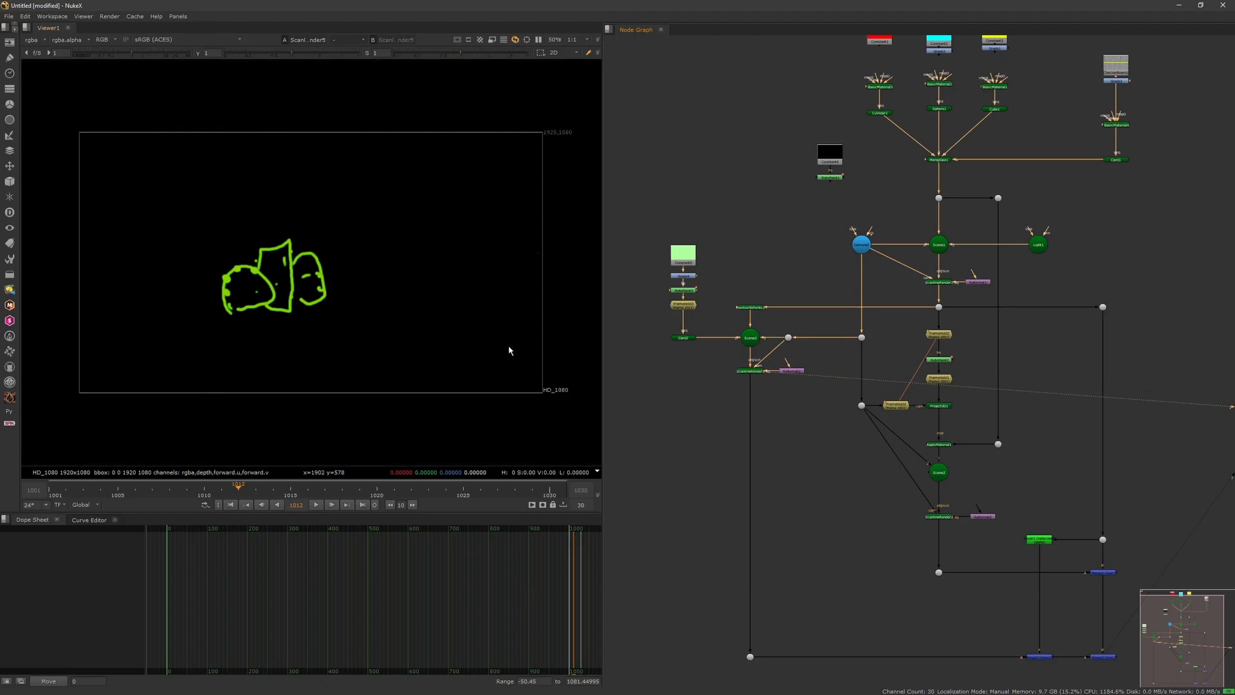
click(756, 307)
key(d)
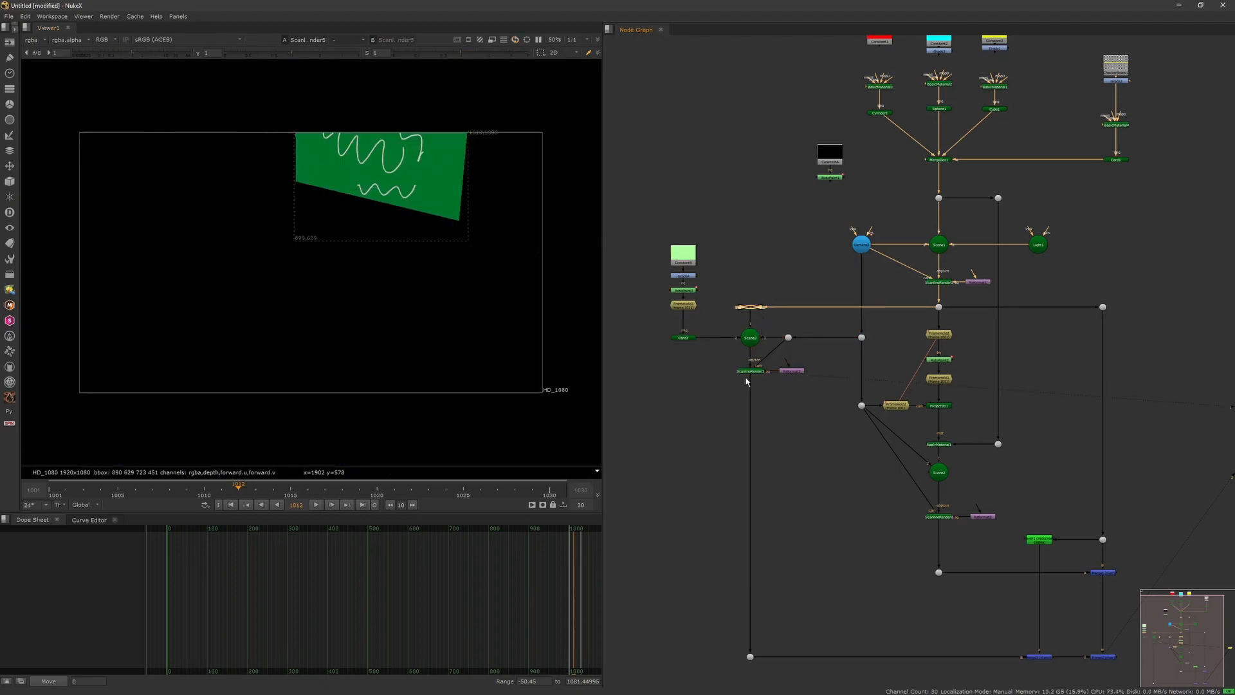
middle_drag(747, 381, 711, 259)
drag(1017, 533, 1088, 485)
drag(1017, 557, 1127, 404)
drag(1106, 312, 1041, 540)
middle_drag(922, 415, 963, 481)
drag(711, 346, 767, 276)
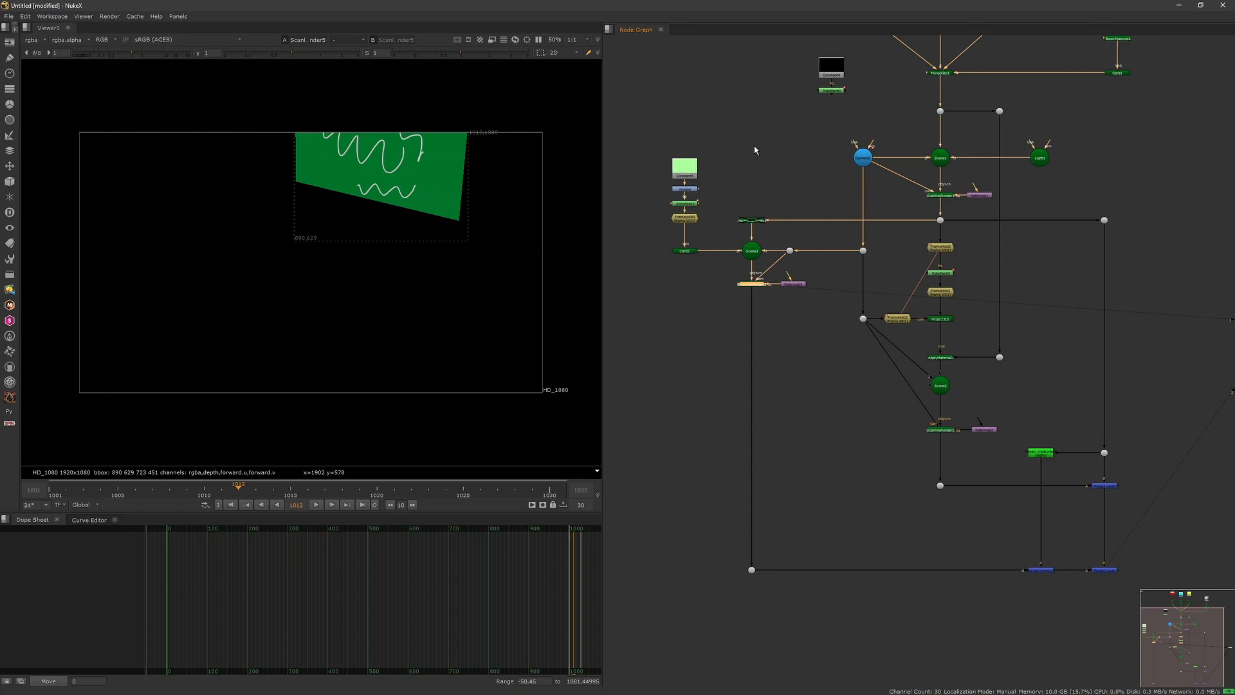
Step: View Scene3 in 3D again and re-enable PositionToPoints1
click(793, 344)
click(756, 222)
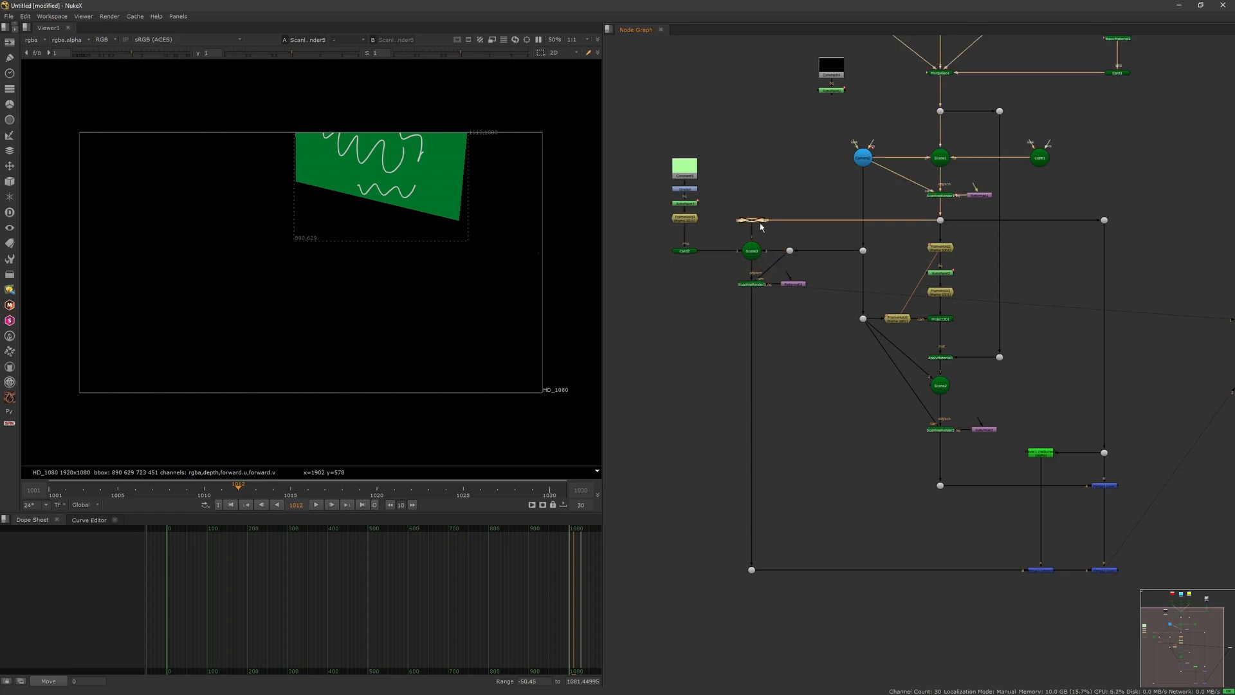
click(752, 248)
key(1)
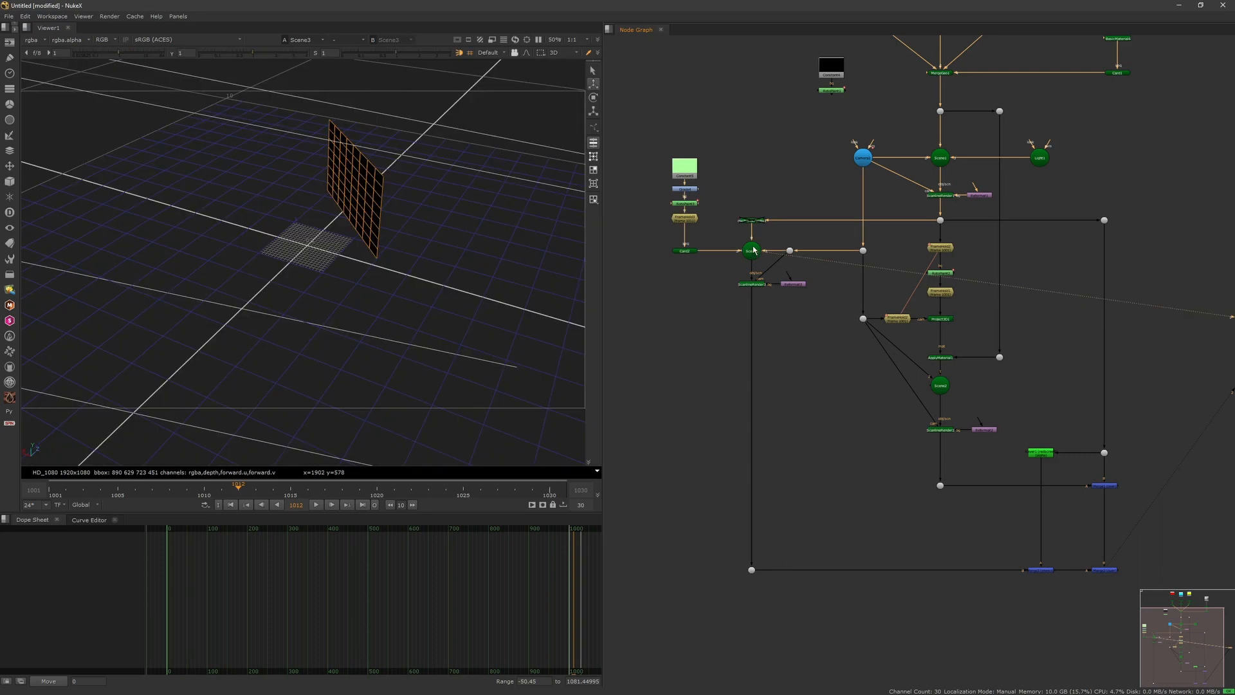
click(757, 222)
key(d)
click(577, 225)
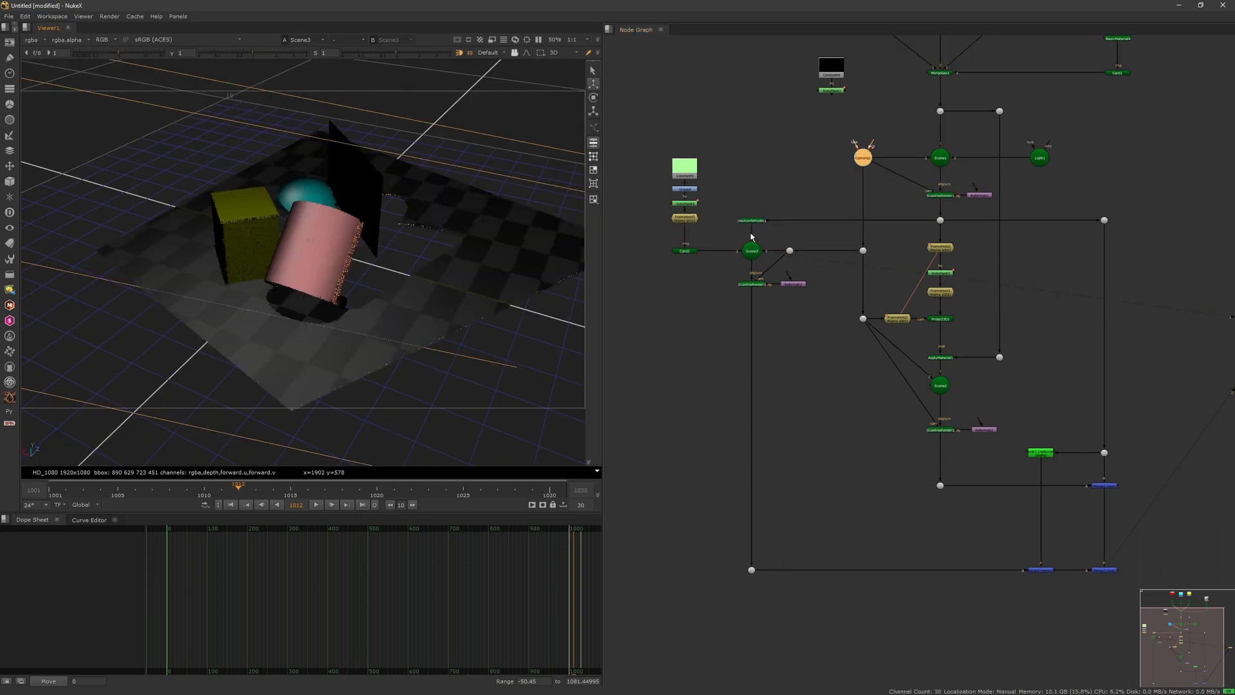
Step: Move the purple node connected to Scene3's ScanlineRender to the left side of that render node
drag(794, 178, 720, 240)
click(708, 311)
drag(790, 285, 706, 286)
click(740, 281)
drag(702, 330, 830, 204)
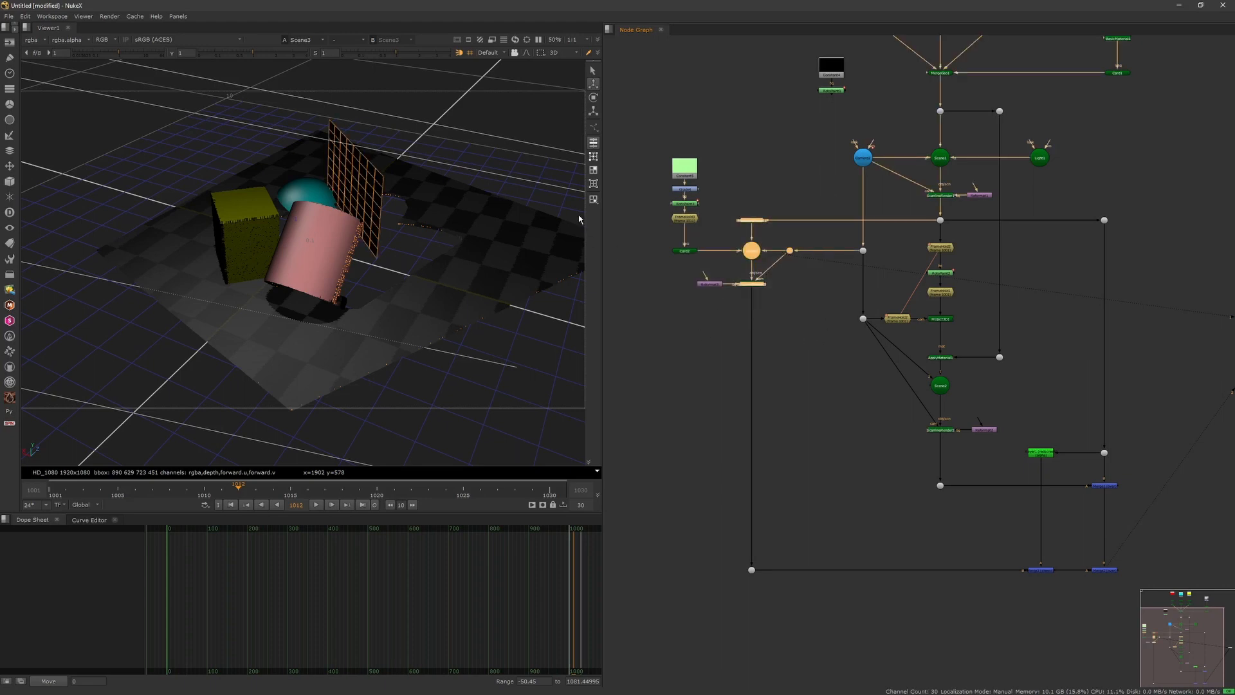
click(560, 184)
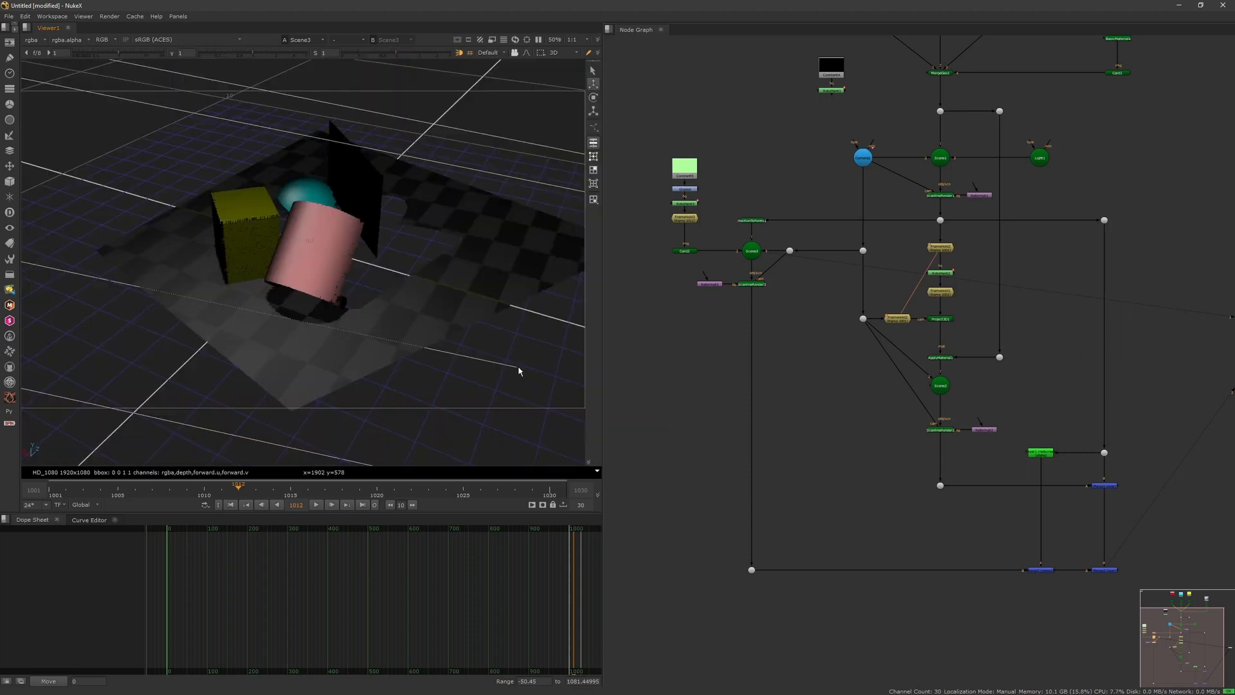
Step: View RotoPaint1, open its properties and paint a long green right-pointing arrow above the outlined shapes
middle_drag(826, 157, 827, 243)
click(835, 177)
key(1)
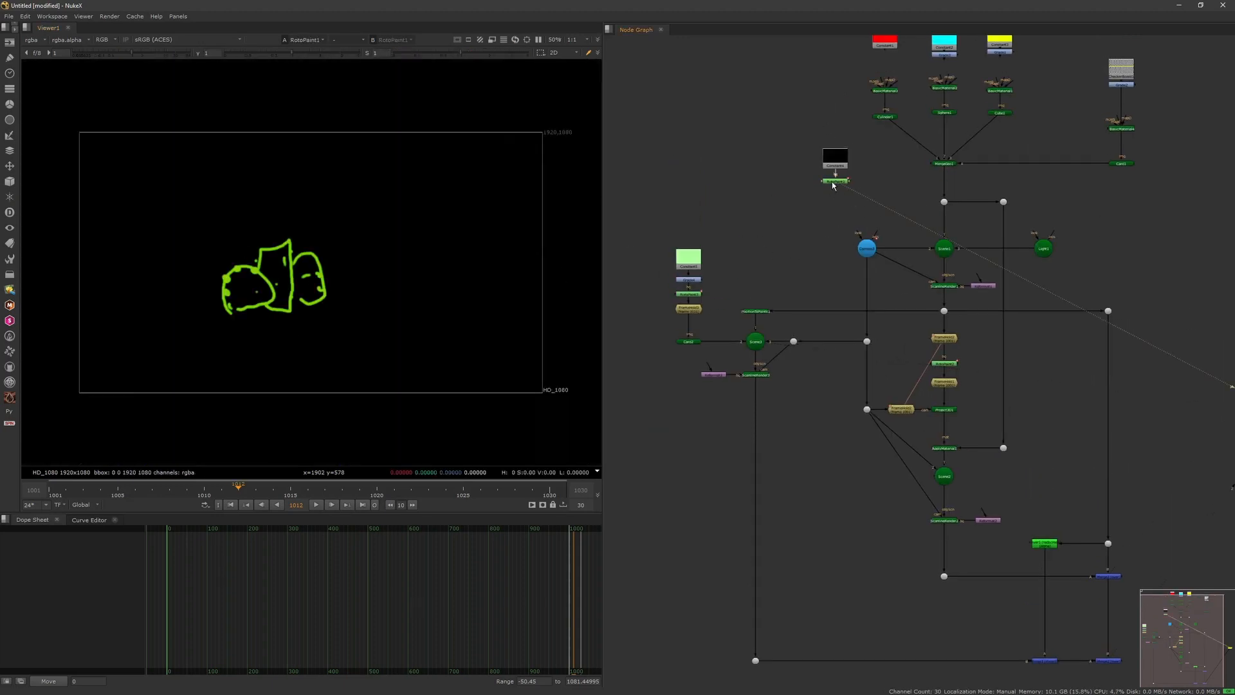
click(833, 183)
double_click(834, 182)
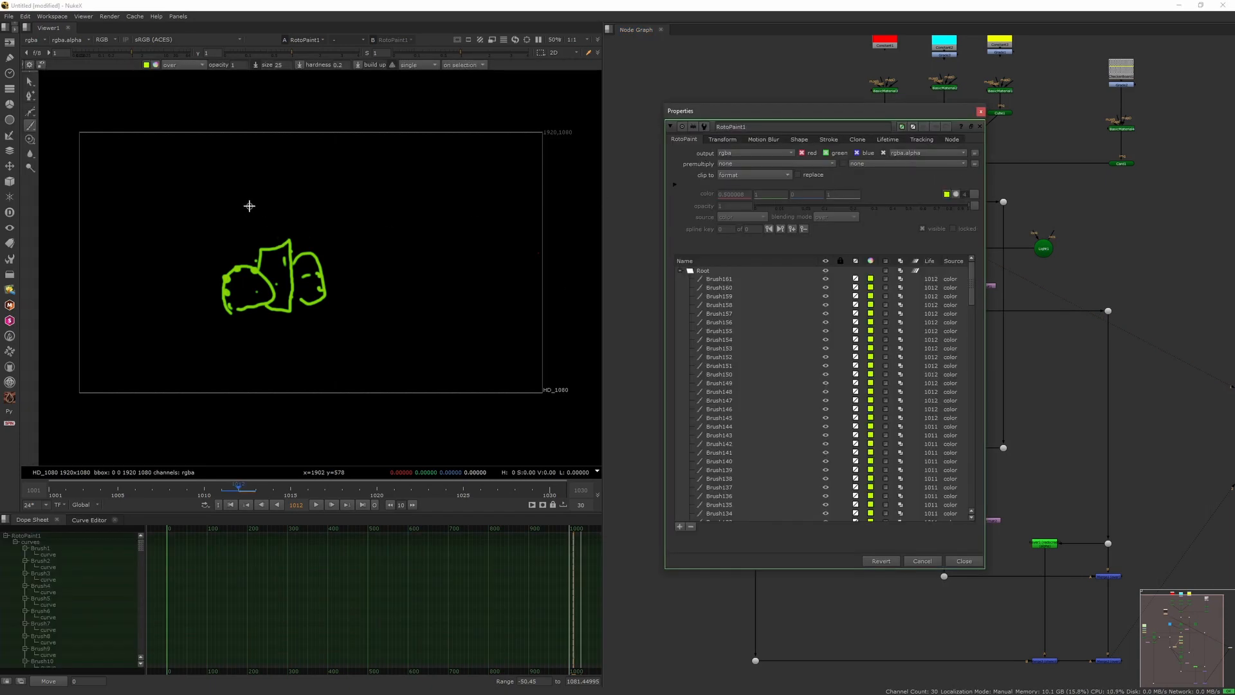
mouse_move(248, 205)
mouse_down()
mouse_move(359, 208)
mouse_move(362, 227)
mouse_up()
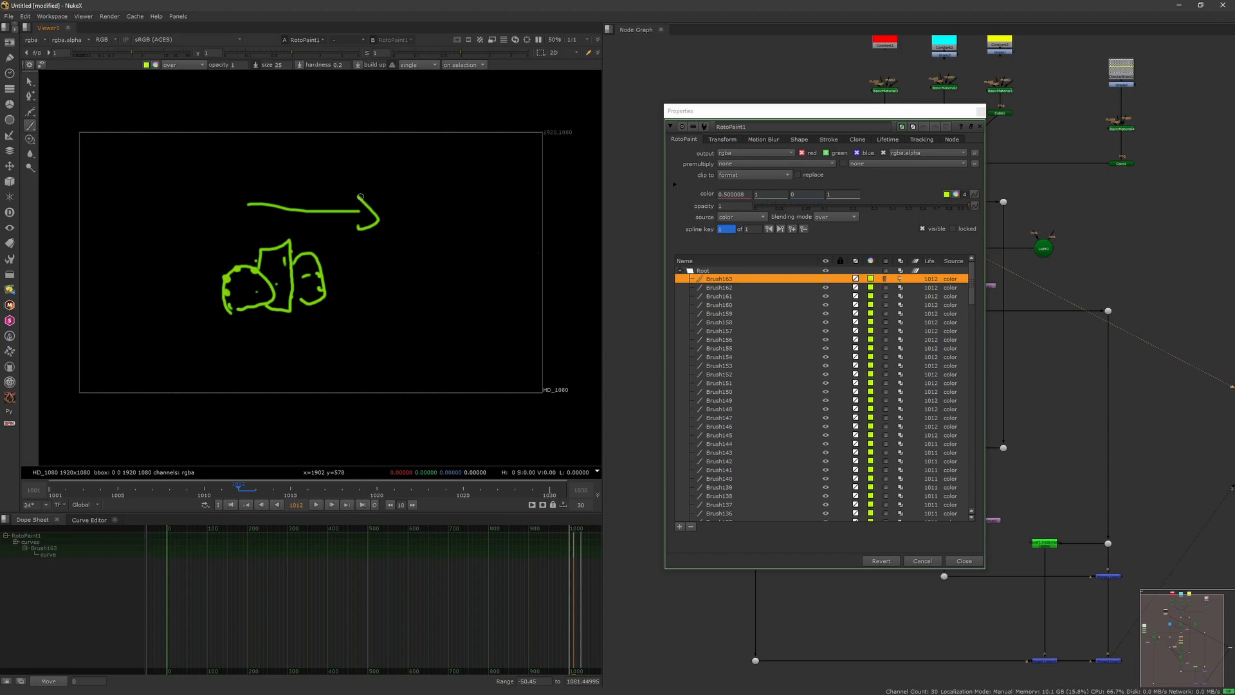
Step: Paint left-pointing green arrows framed by a rectangle above the long arrow, plus another right-pointing arrow beside the outlined shapes
drag(339, 182, 276, 183)
drag(275, 183, 338, 158)
mouse_move(343, 150)
mouse_down()
mouse_move(325, 161)
mouse_move(346, 163)
mouse_up()
mouse_move(265, 139)
mouse_down()
mouse_move(267, 193)
mouse_move(370, 147)
mouse_up()
drag(277, 192, 360, 191)
drag(359, 144, 361, 193)
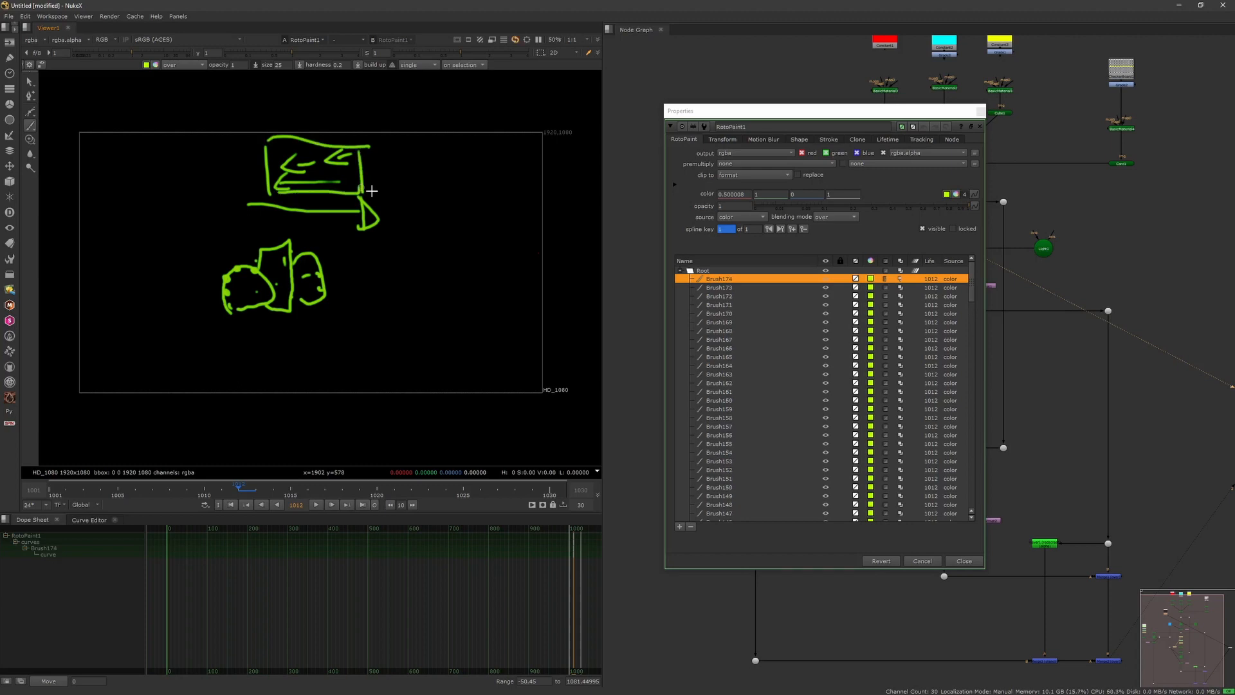
mouse_move(378, 242)
mouse_down()
mouse_move(453, 240)
mouse_move(446, 271)
mouse_up()
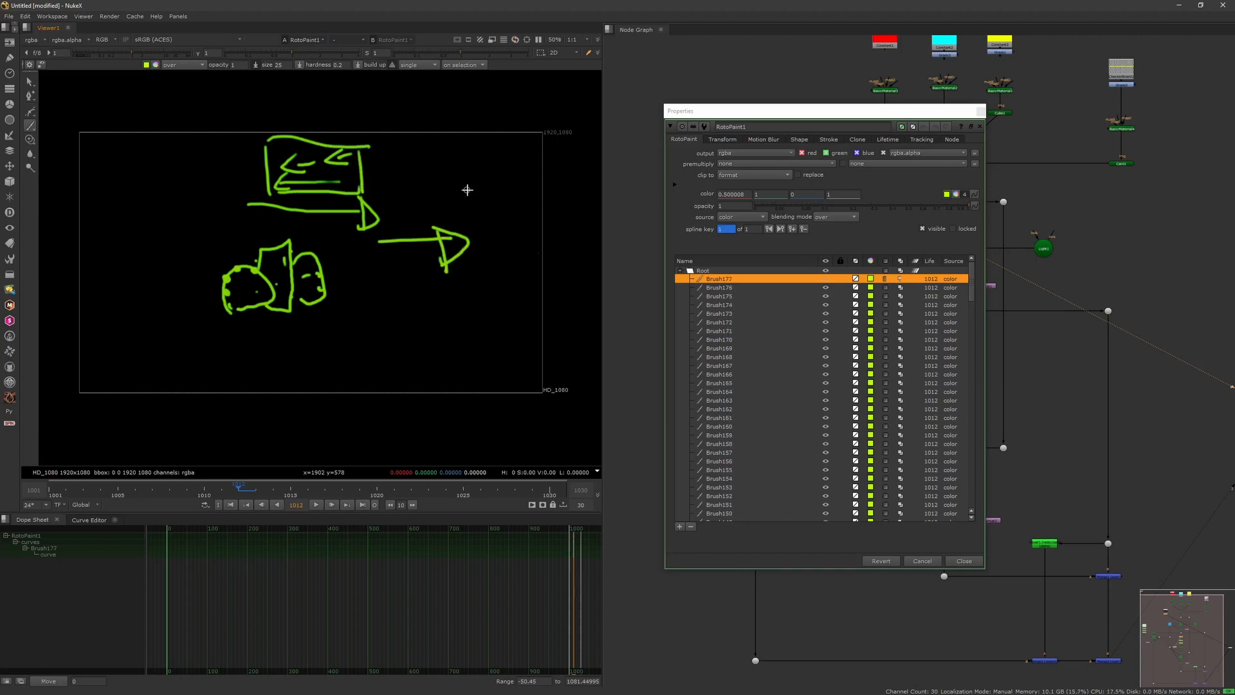
Step: Paint a row of small green ovals above the second arrow, dot points around them and close RotoPaint1's properties
mouse_move(468, 190)
mouse_down()
mouse_move(441, 195)
mouse_move(492, 193)
mouse_move(387, 198)
mouse_move(400, 196)
mouse_up()
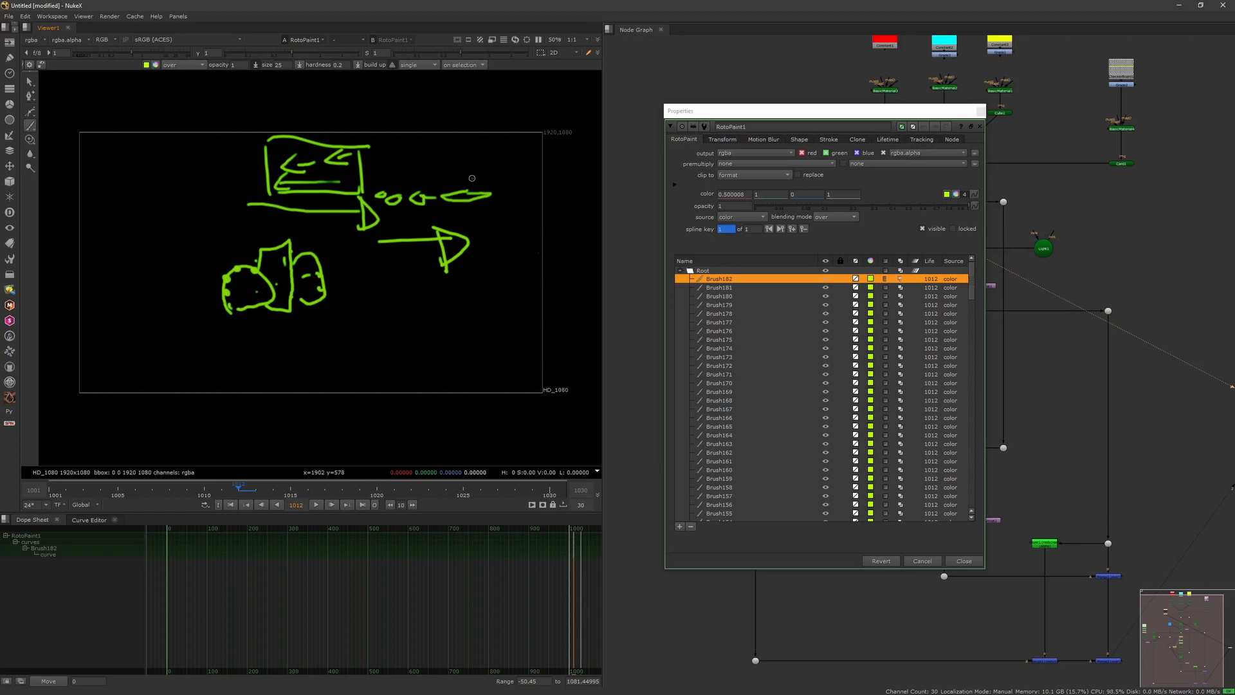
drag(471, 179, 440, 186)
click(437, 182)
click(412, 182)
click(408, 212)
click(440, 212)
click(474, 214)
click(497, 209)
click(507, 190)
click(504, 176)
click(980, 111)
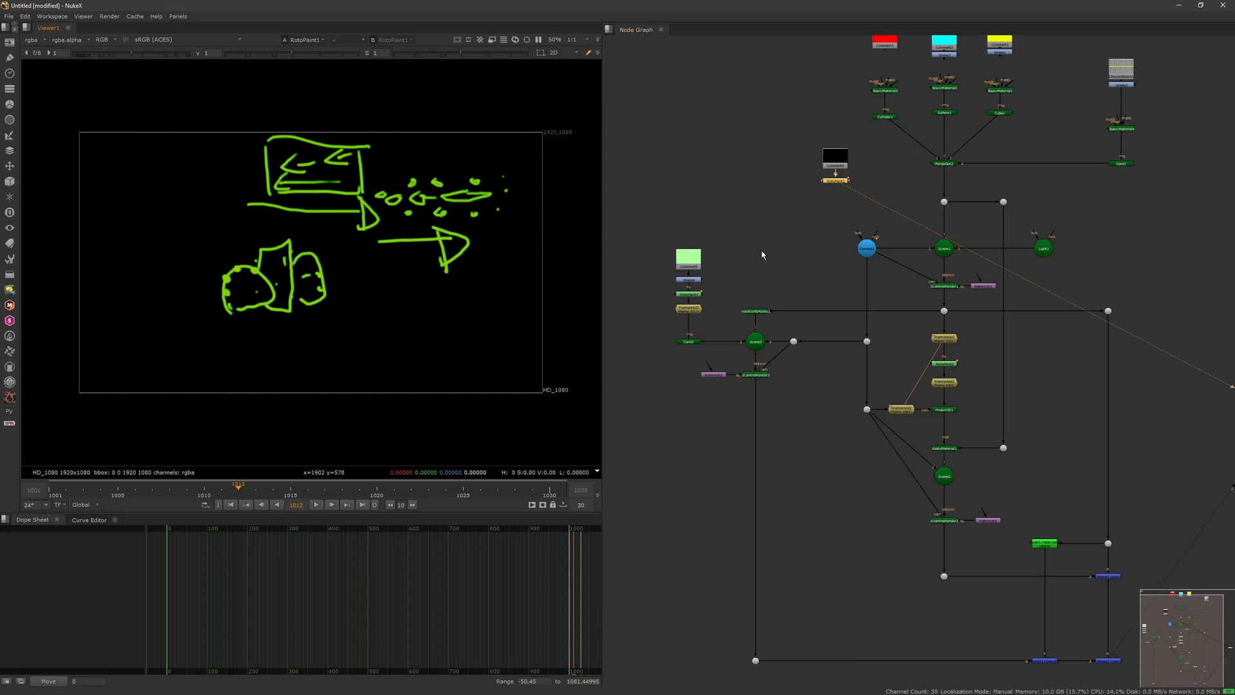
Step: Display Scene1 in the 3D viewer and clear the selection highlighting from the geometry
scroll(761, 250, down, 4)
scroll(855, 294, up, 6)
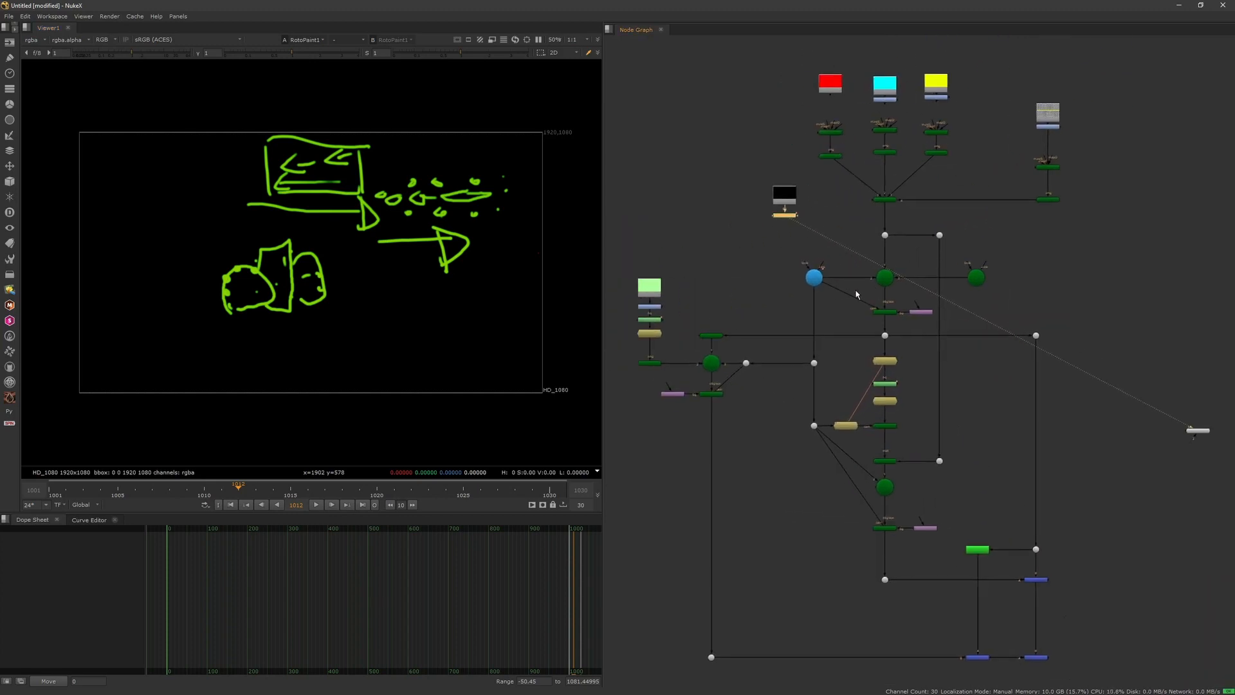
scroll(855, 294, up, 3)
click(936, 242)
key(1)
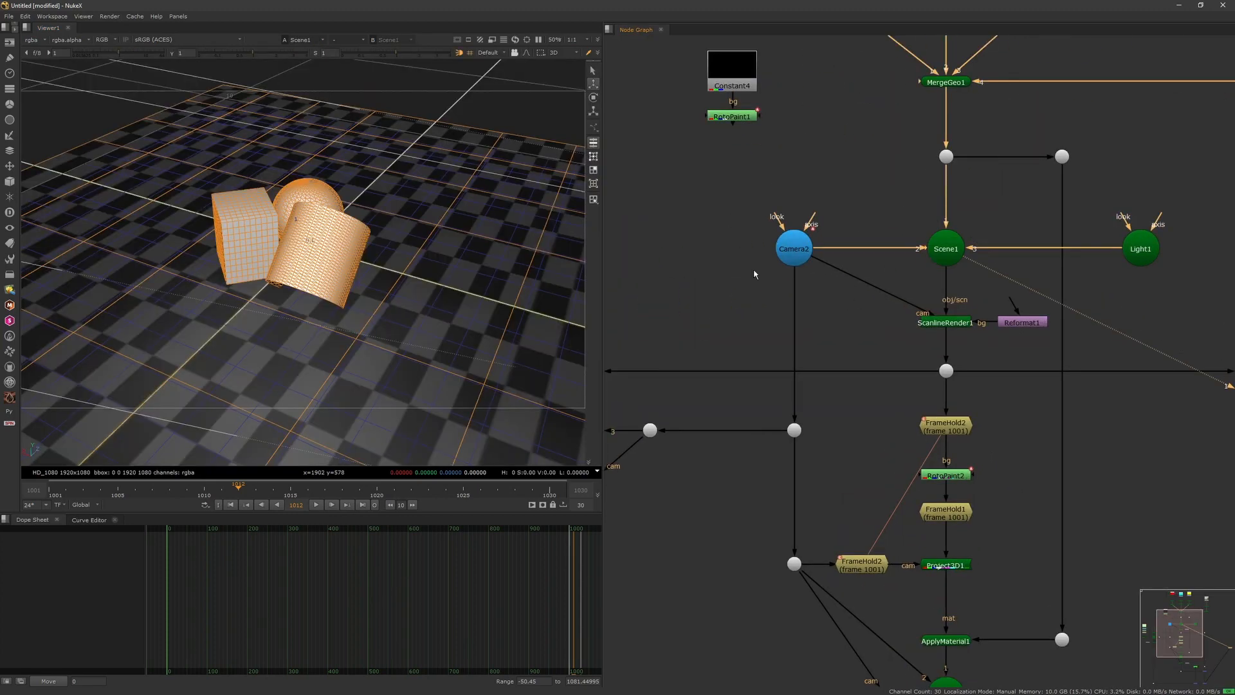
click(557, 180)
scroll(829, 283, down, 5)
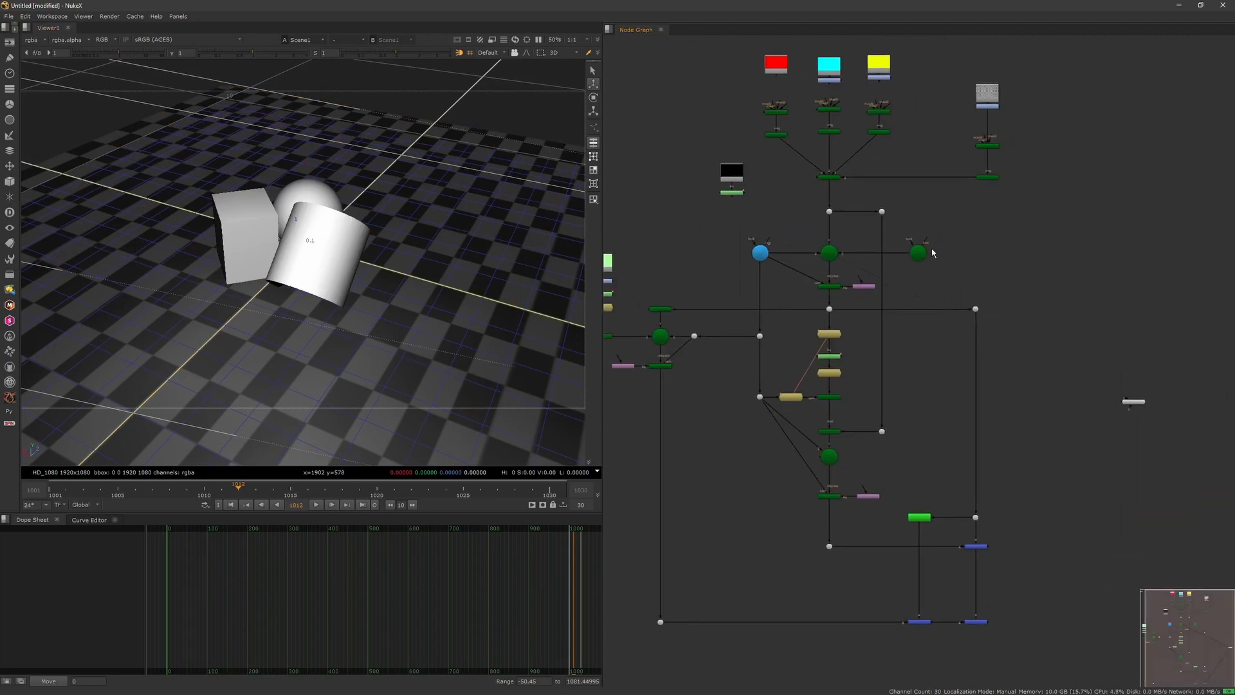
scroll(798, 234, up, 4)
click(868, 279)
click(518, 131)
Step: Create a camera from a low front view of the cube and cylinder, and place its node above Camera2
scroll(364, 272, down, 4)
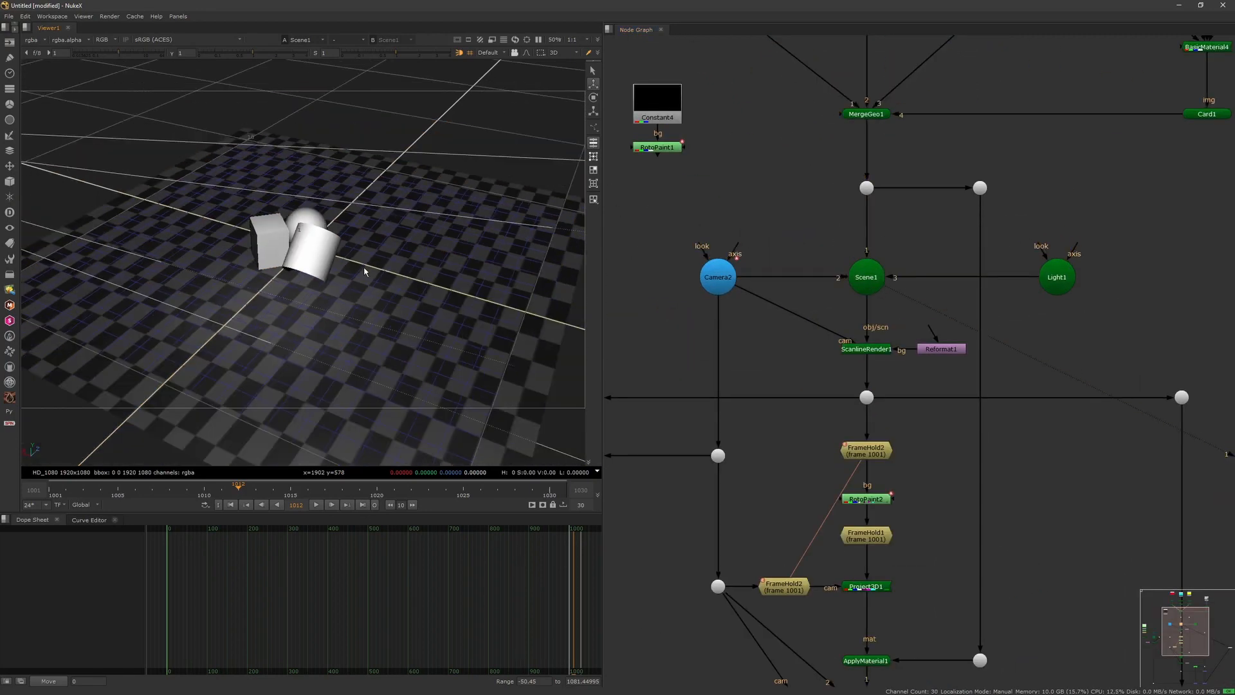
scroll(364, 272, up, 6)
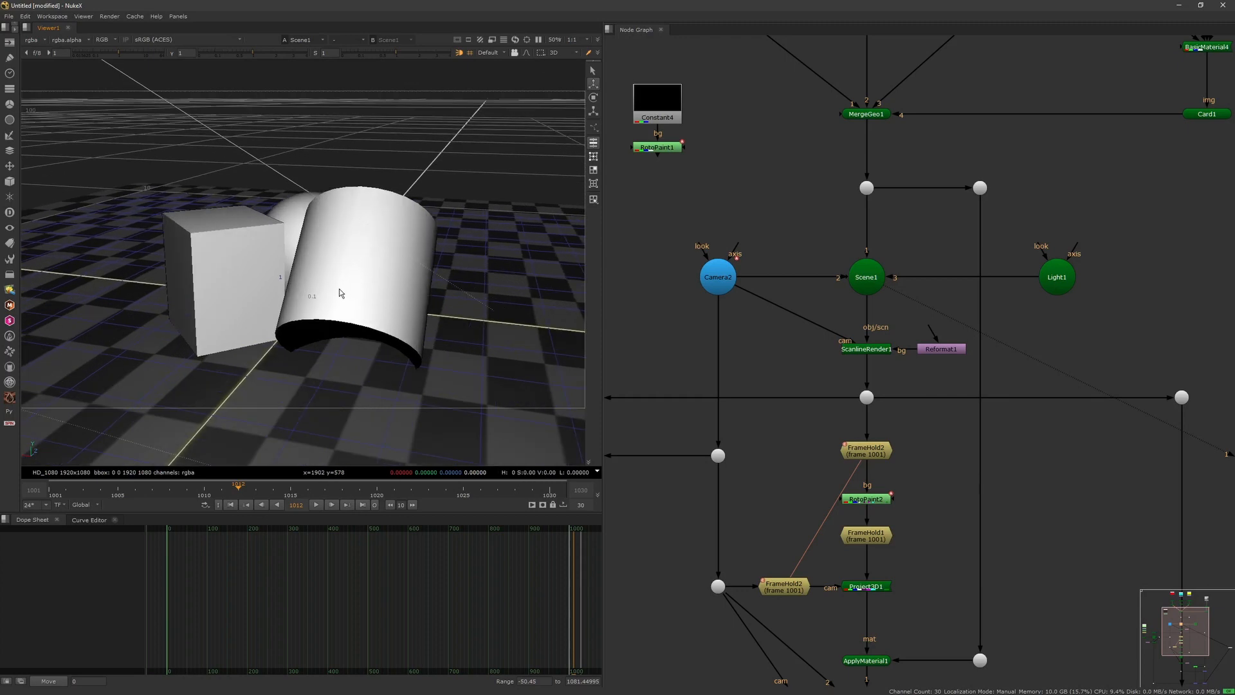
scroll(339, 289, down, 3)
ctrl+drag(342, 275, 321, 330)
click(500, 53)
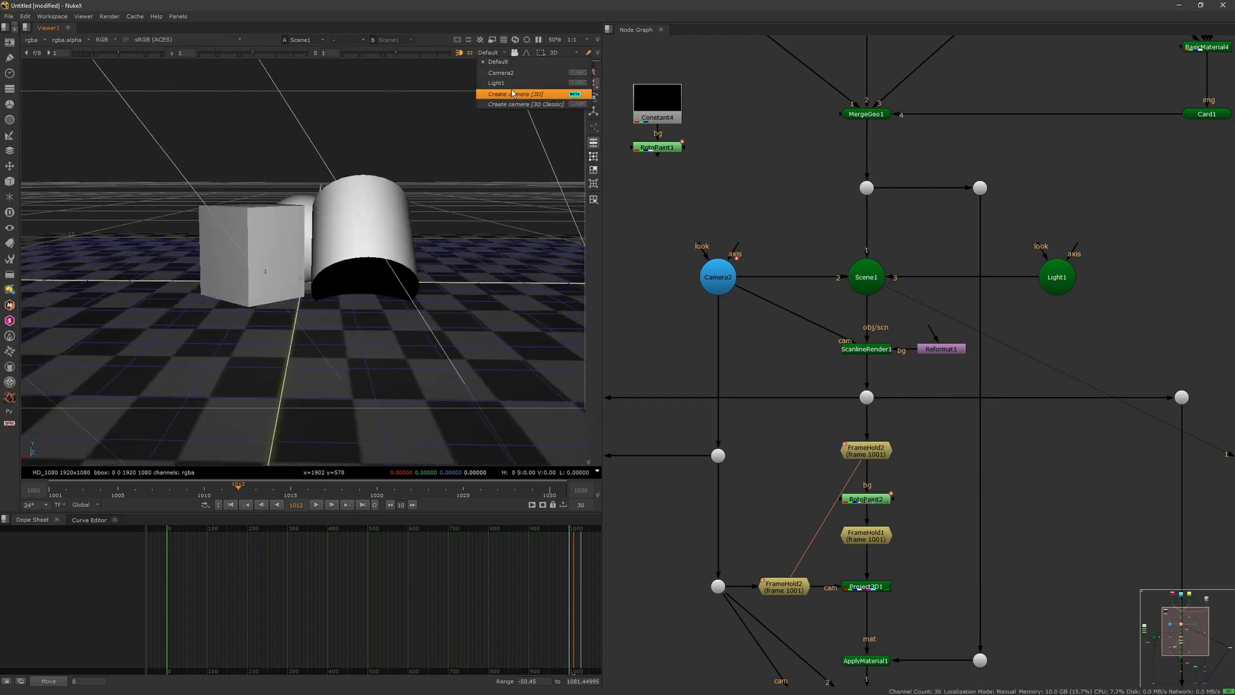
click(513, 94)
drag(869, 281, 795, 254)
click(795, 253)
click(871, 394)
click(786, 227)
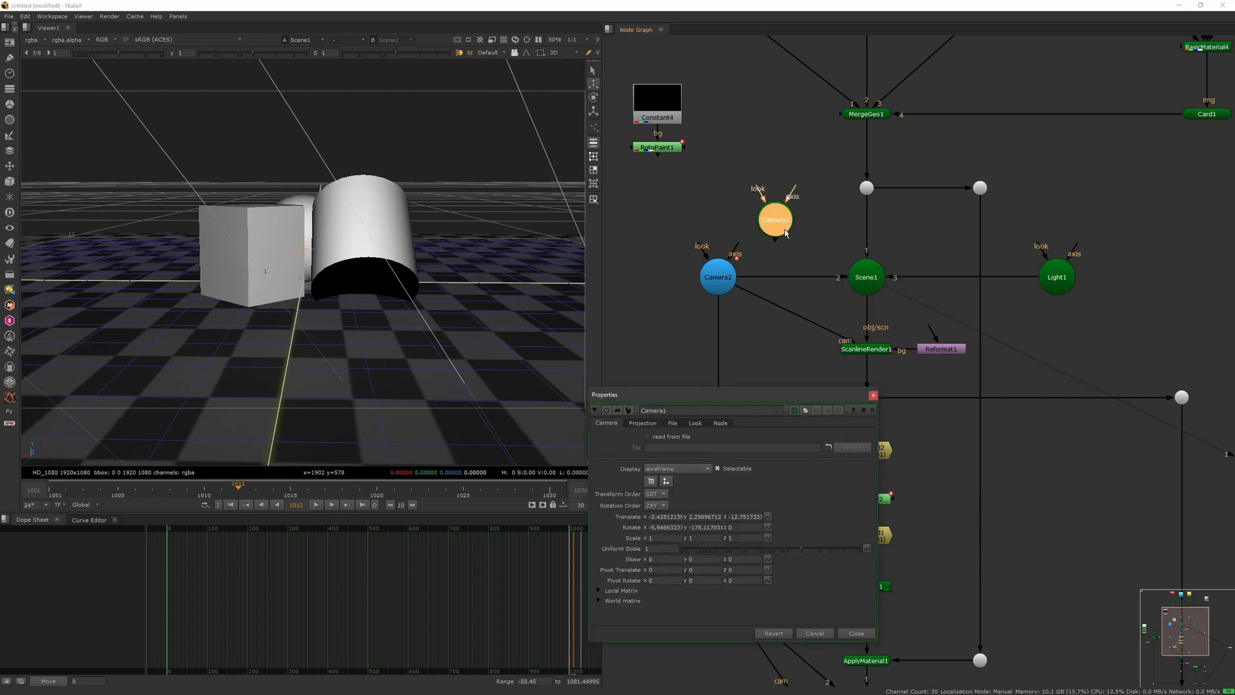
Step: Rename the new camera node to Camera3 and close its properties
click(675, 411)
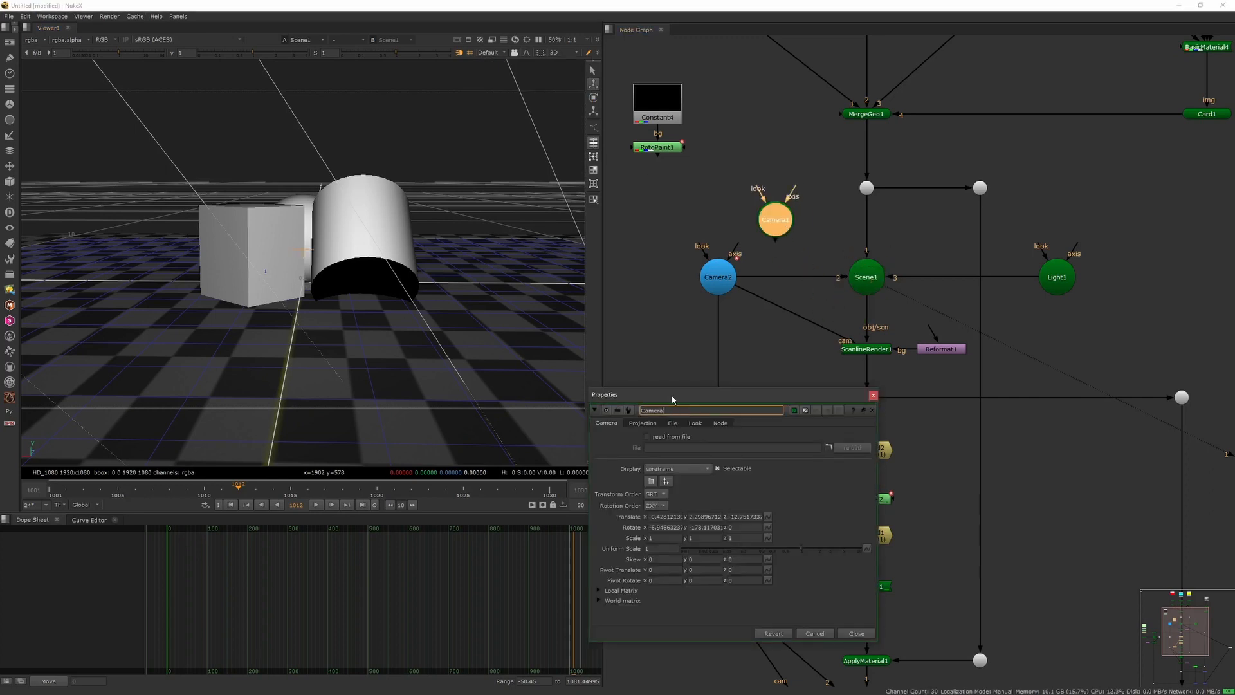
text(3)
click(872, 395)
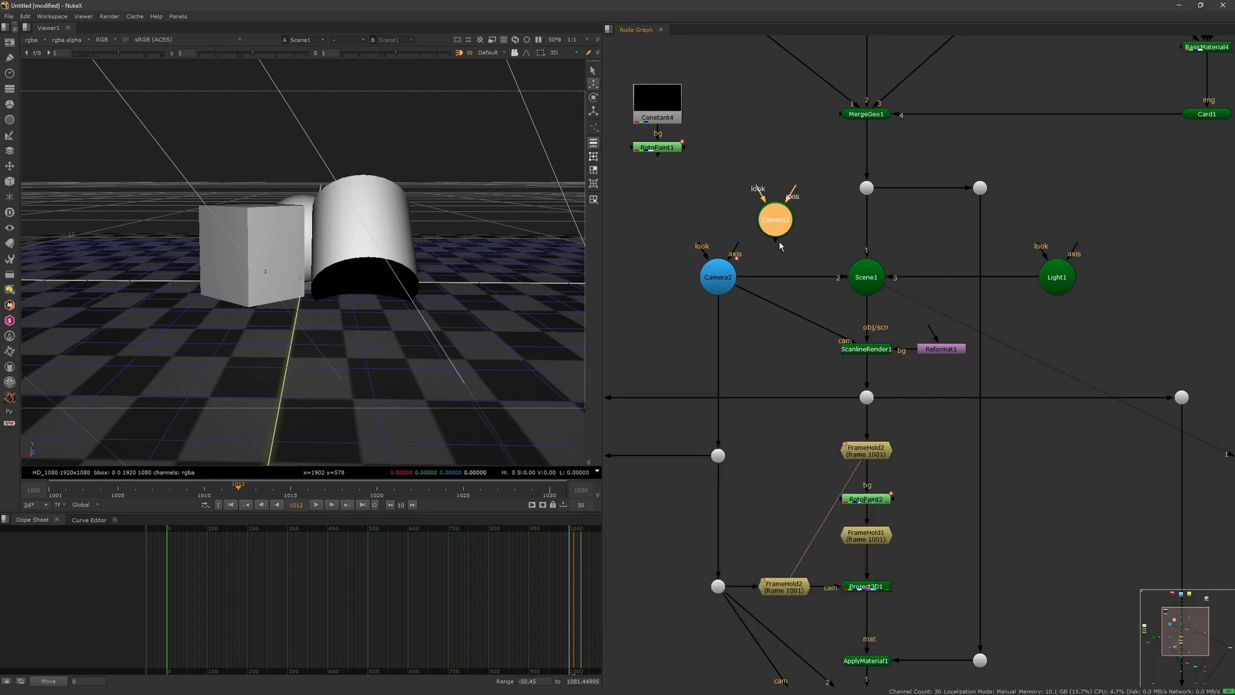
Step: Connect Camera3 to Scene1 and ScanlineRender1 in place of Camera2, and place its node beside Scene1
drag(780, 246, 848, 271)
drag(739, 289, 772, 216)
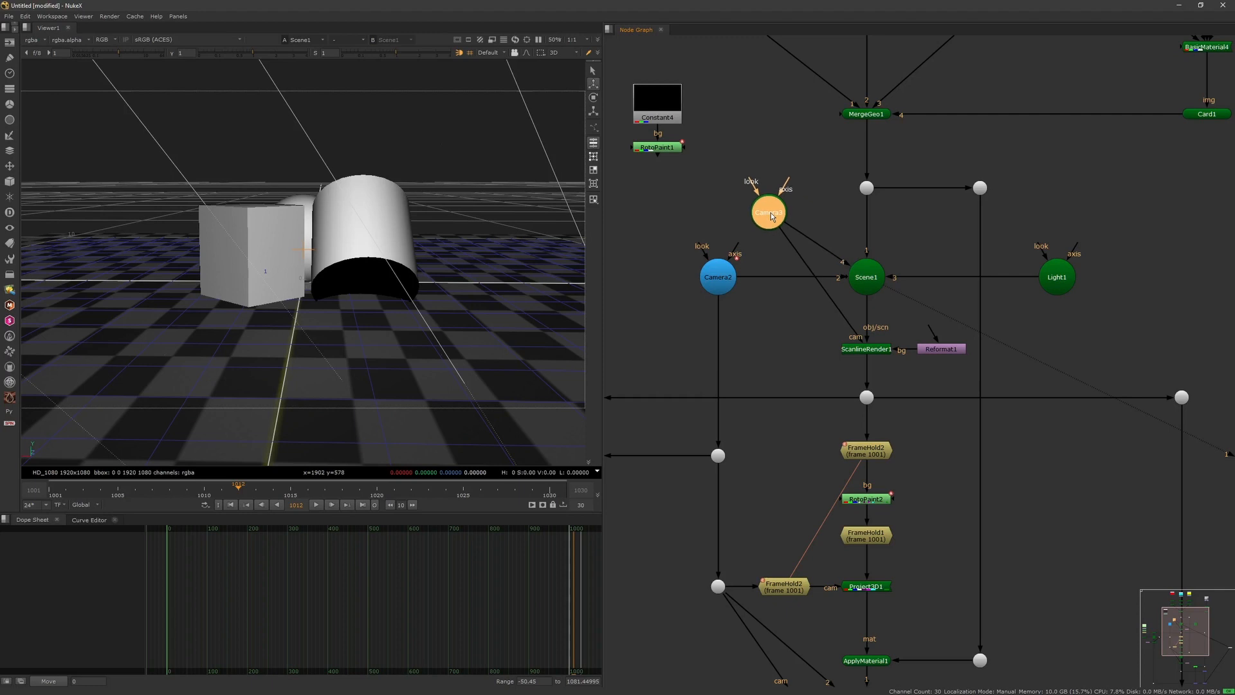
drag(747, 280, 769, 299)
drag(781, 224, 797, 289)
key(1)
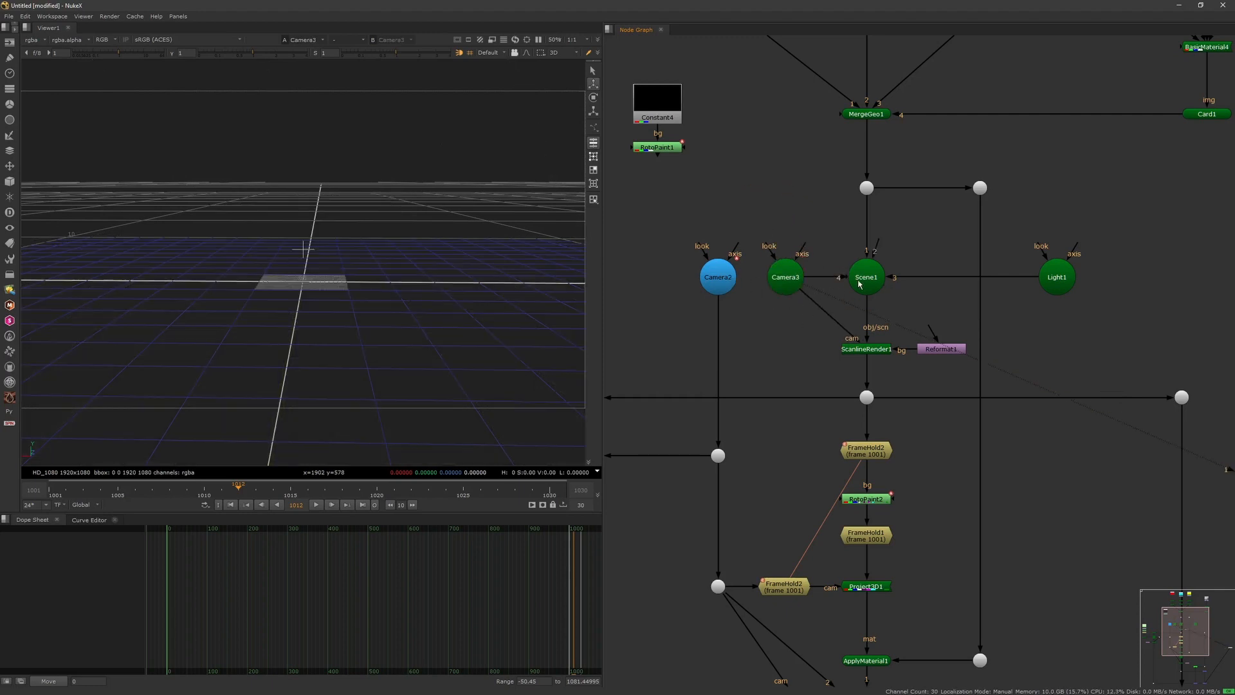
key(1)
Step: Set keyframes on Camera3's translate and rotate values at frame 1001
double_click(785, 277)
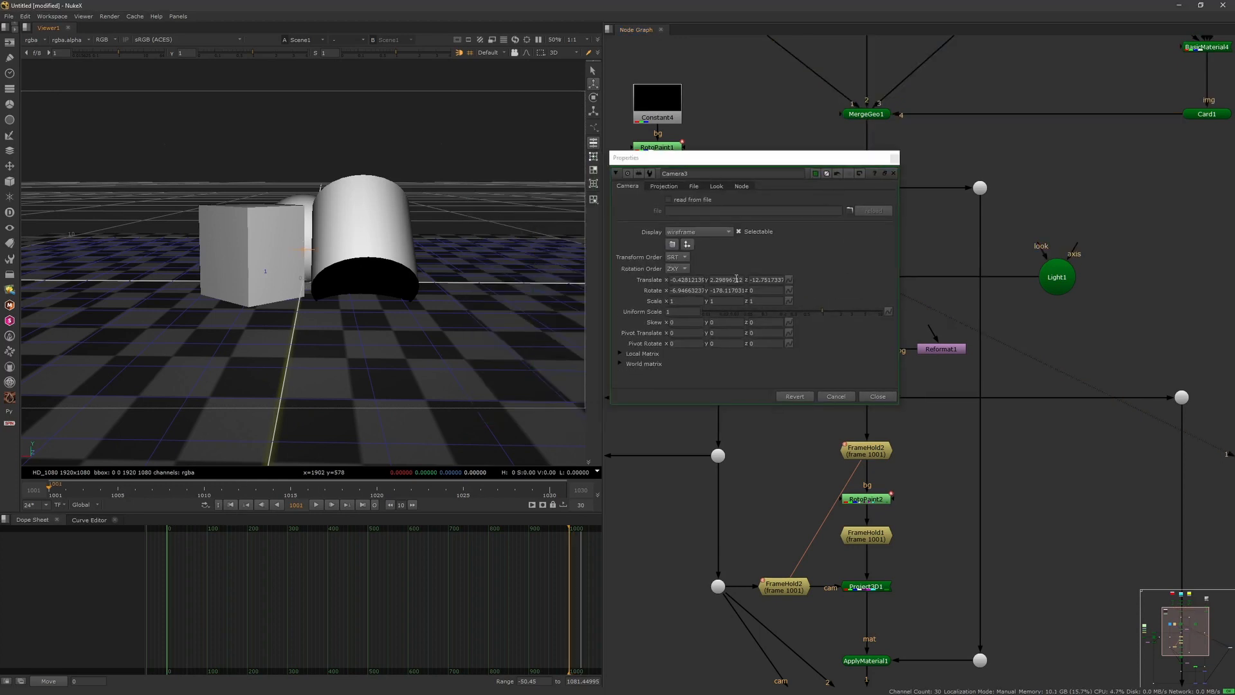
click(789, 280)
click(813, 283)
click(789, 290)
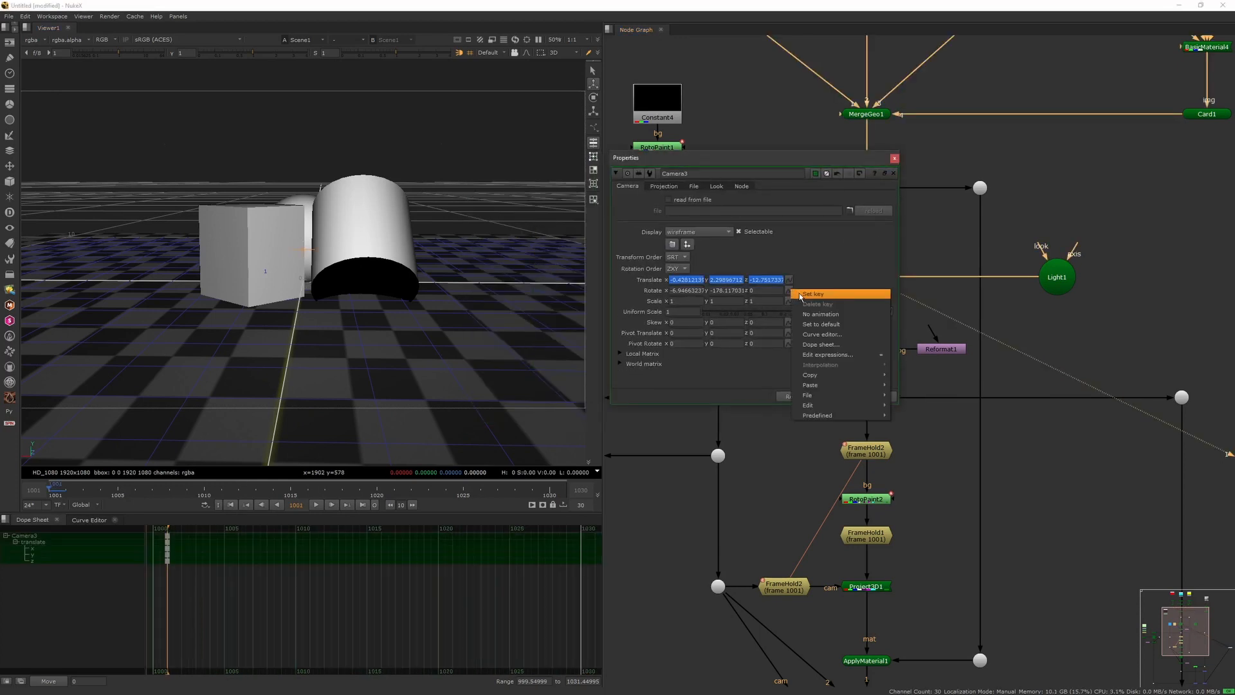
click(813, 293)
Step: Turn on the viewer's 3D camera lock at frame 1030 and try panning the default view
click(361, 505)
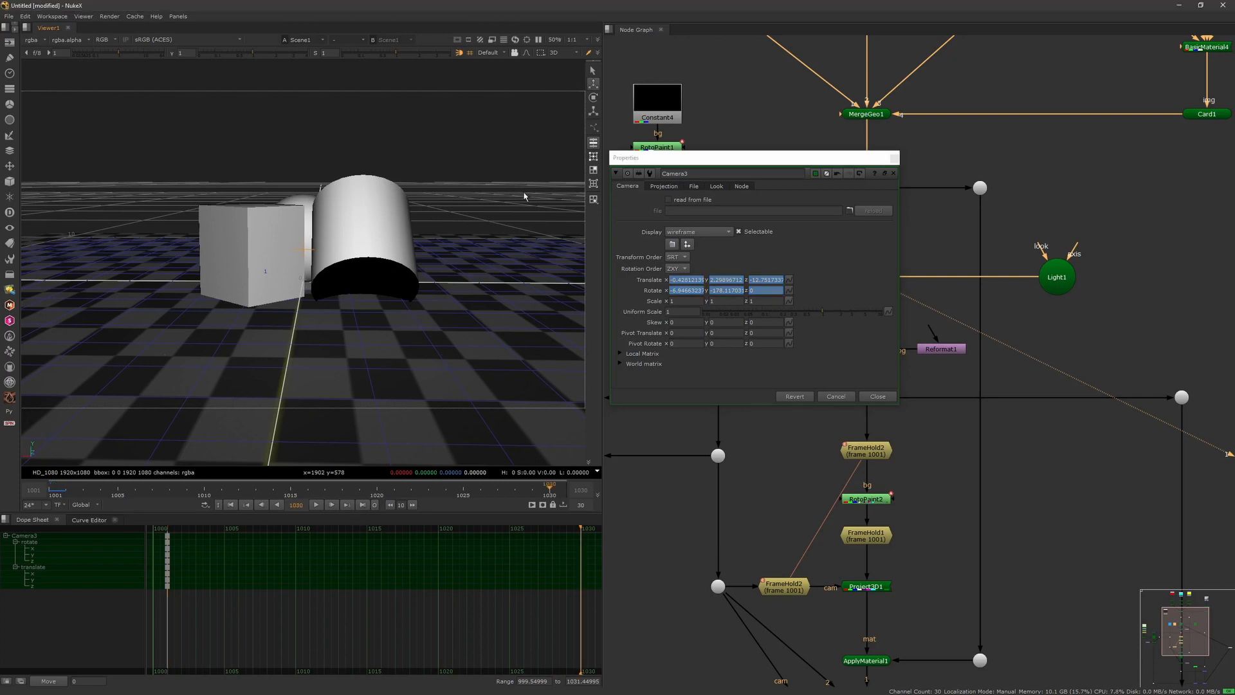
ctrl+click(515, 54)
middle_drag(400, 265, 297, 278)
click(232, 504)
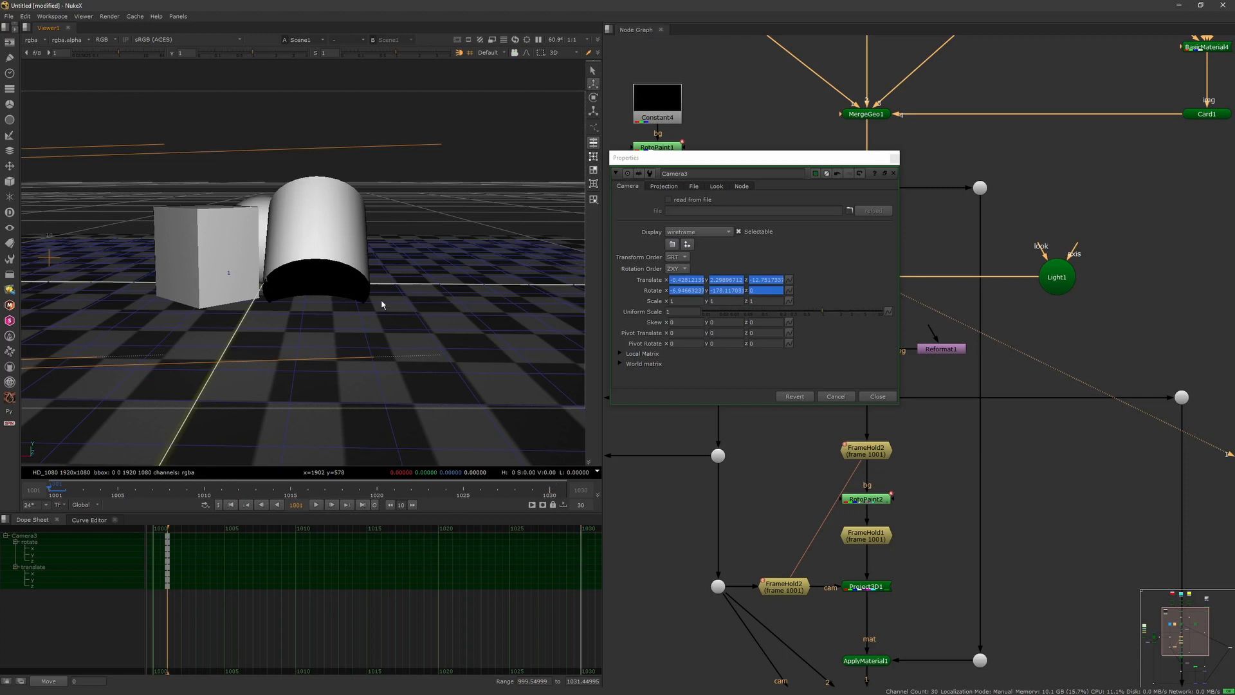
click(361, 505)
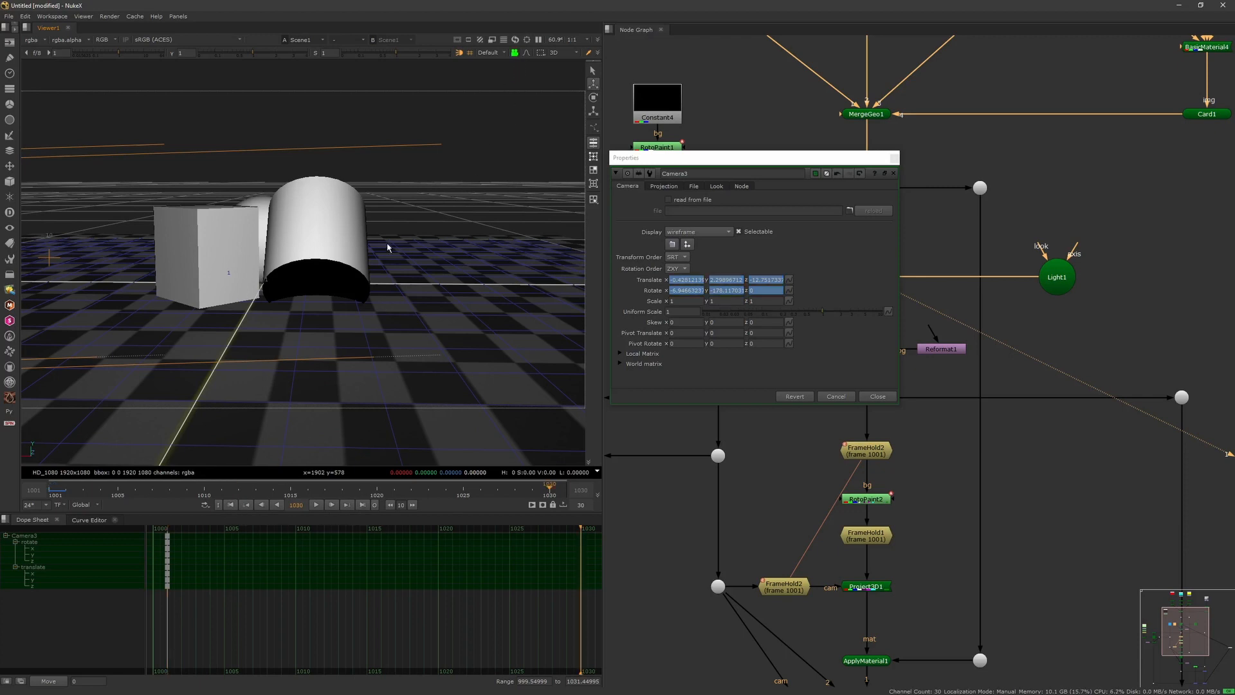
middle_drag(417, 251, 459, 246)
Step: Look through Camera3 and pull it back from the geometry to a Z translate of about -17.25
click(494, 51)
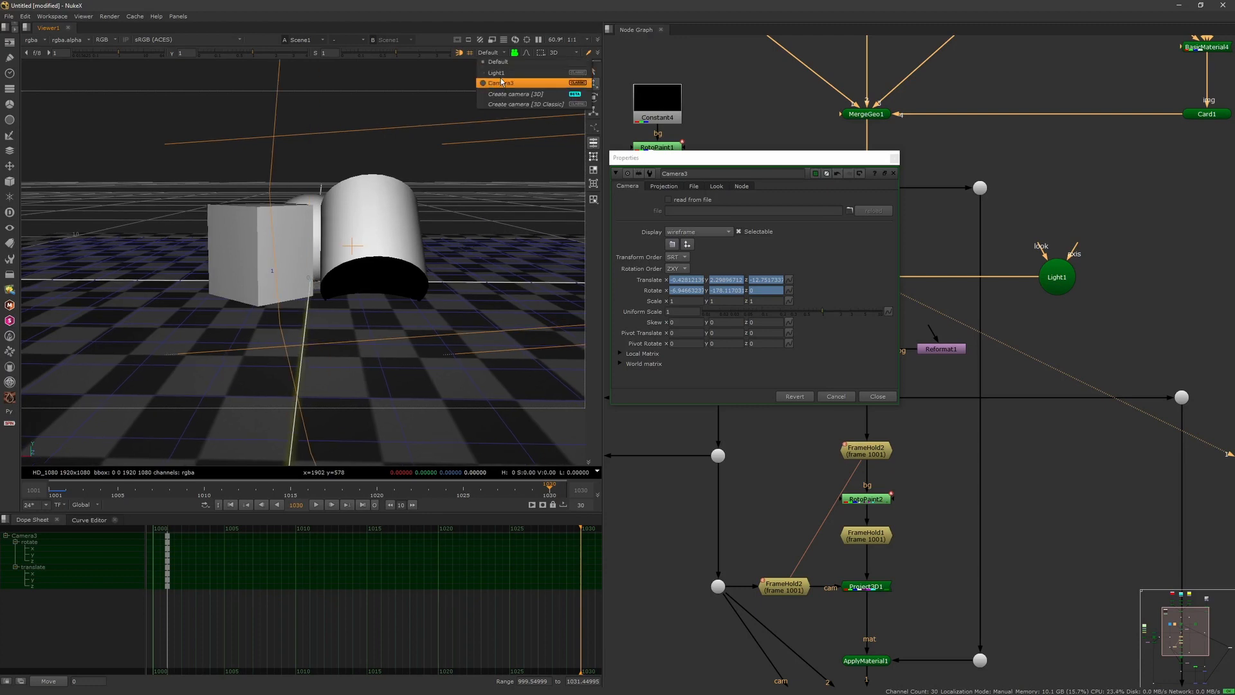
click(508, 83)
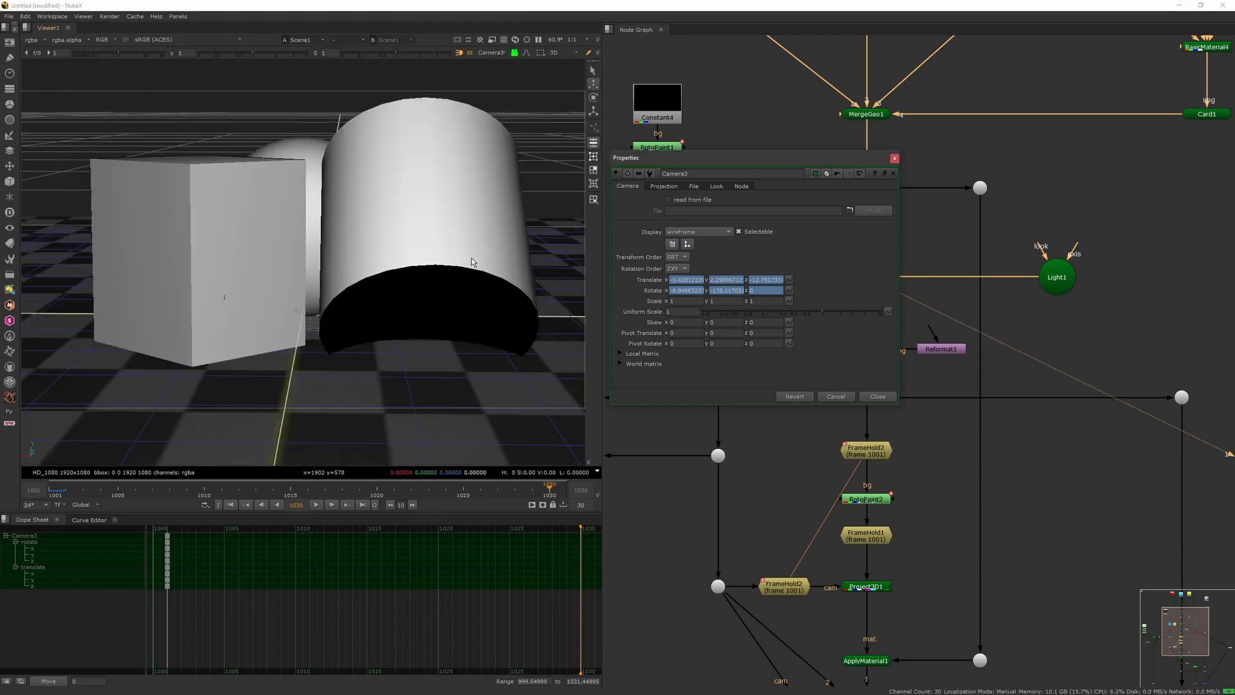
middle_drag(470, 257, 377, 309)
click(235, 505)
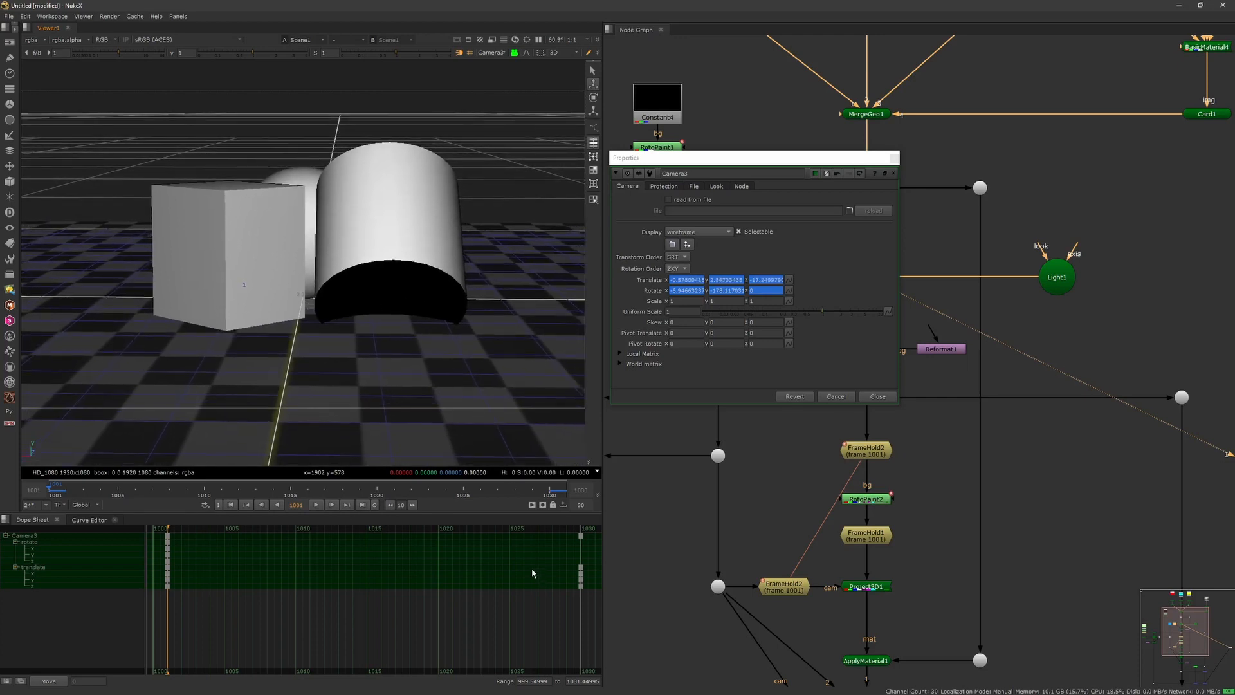
Step: Replace Camera3's keyframes at frame 1030 with a new sideways-shifted camera position
drag(555, 597, 599, 533)
key(Delete)
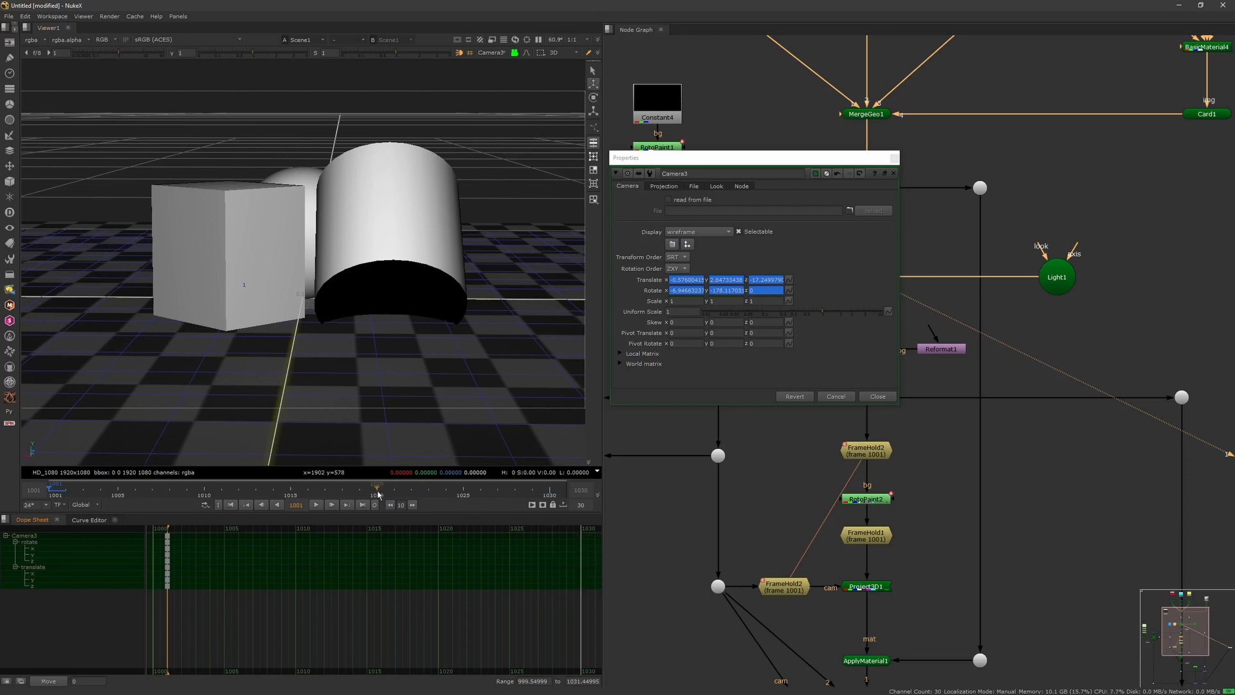
click(364, 504)
alt+drag(419, 299, 527, 298)
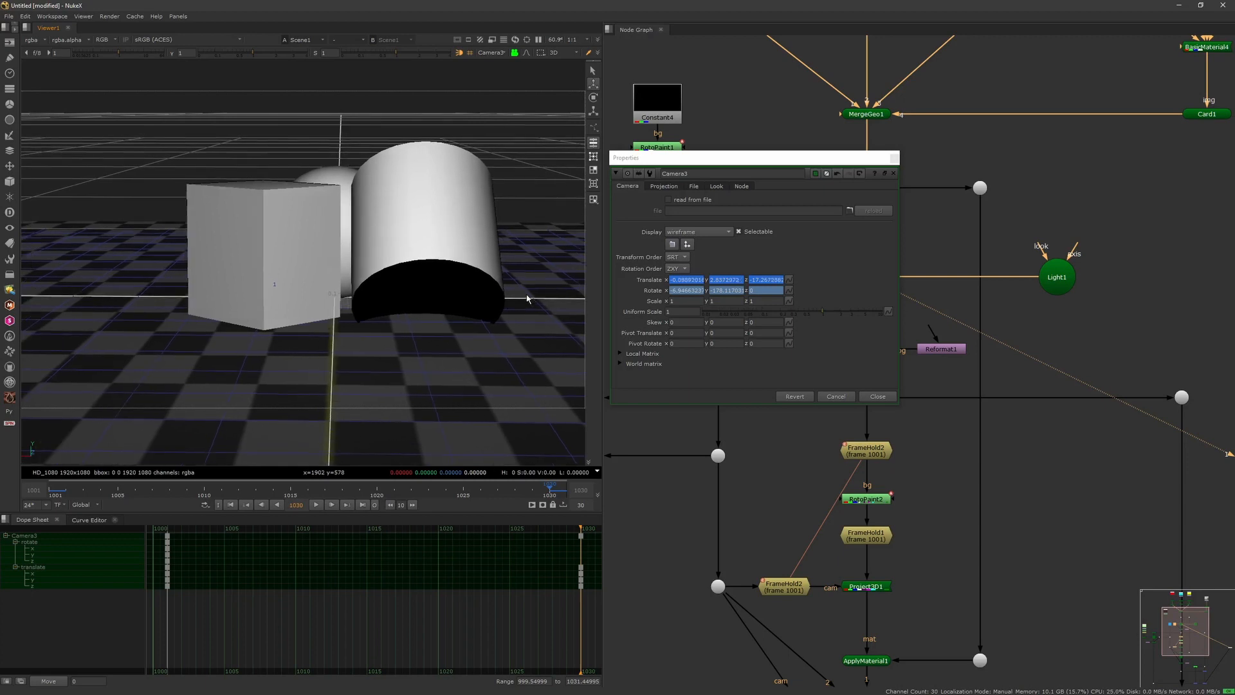
Step: Shift Camera3 sideways in the opposite direction at frame 1001 and play back the camera move
click(228, 503)
alt+drag(405, 339, 342, 341)
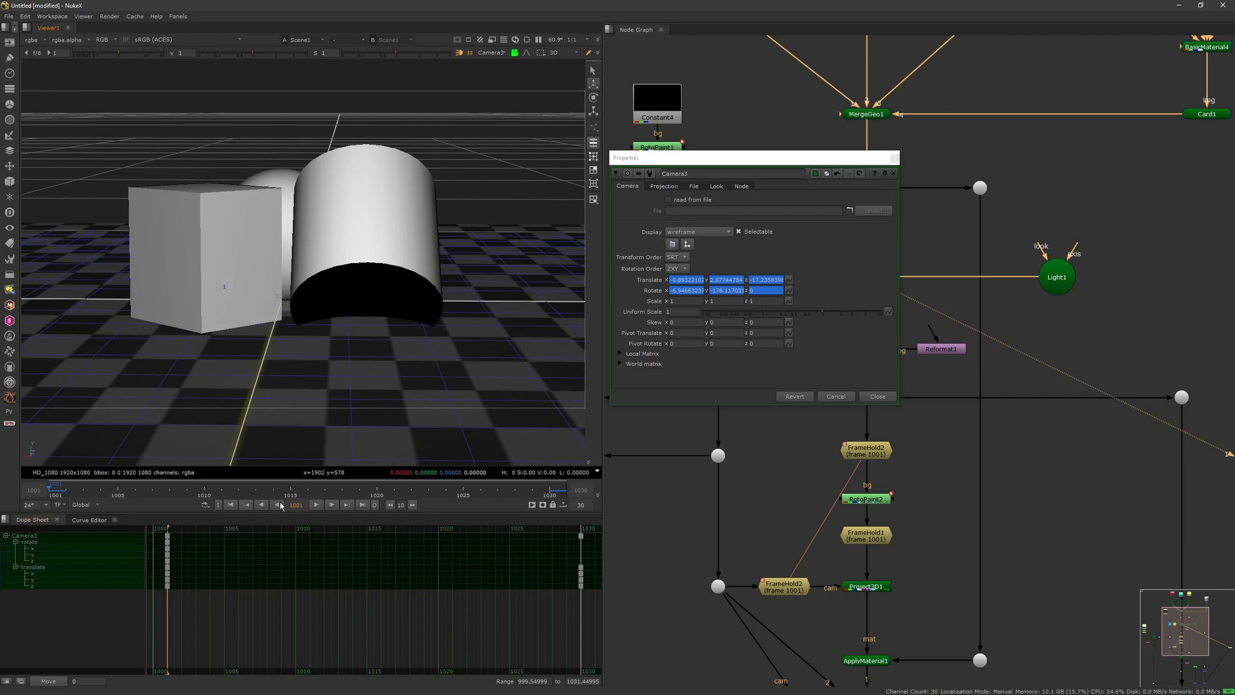
click(316, 506)
click(315, 506)
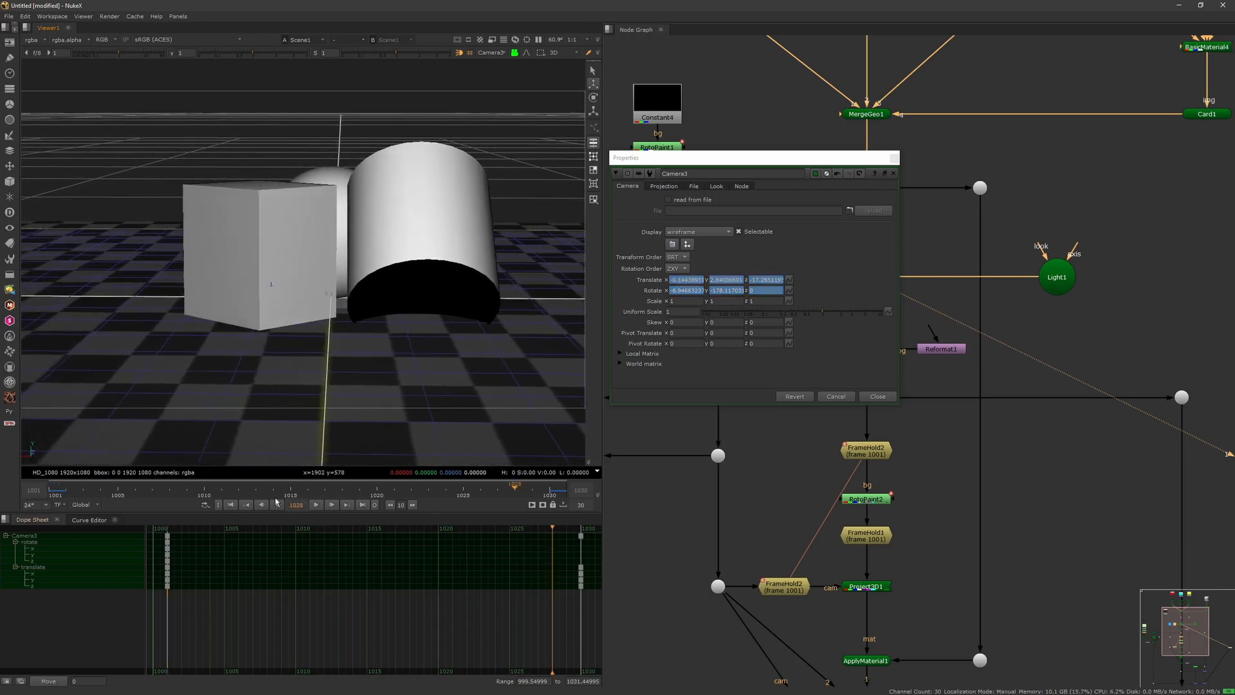
click(231, 505)
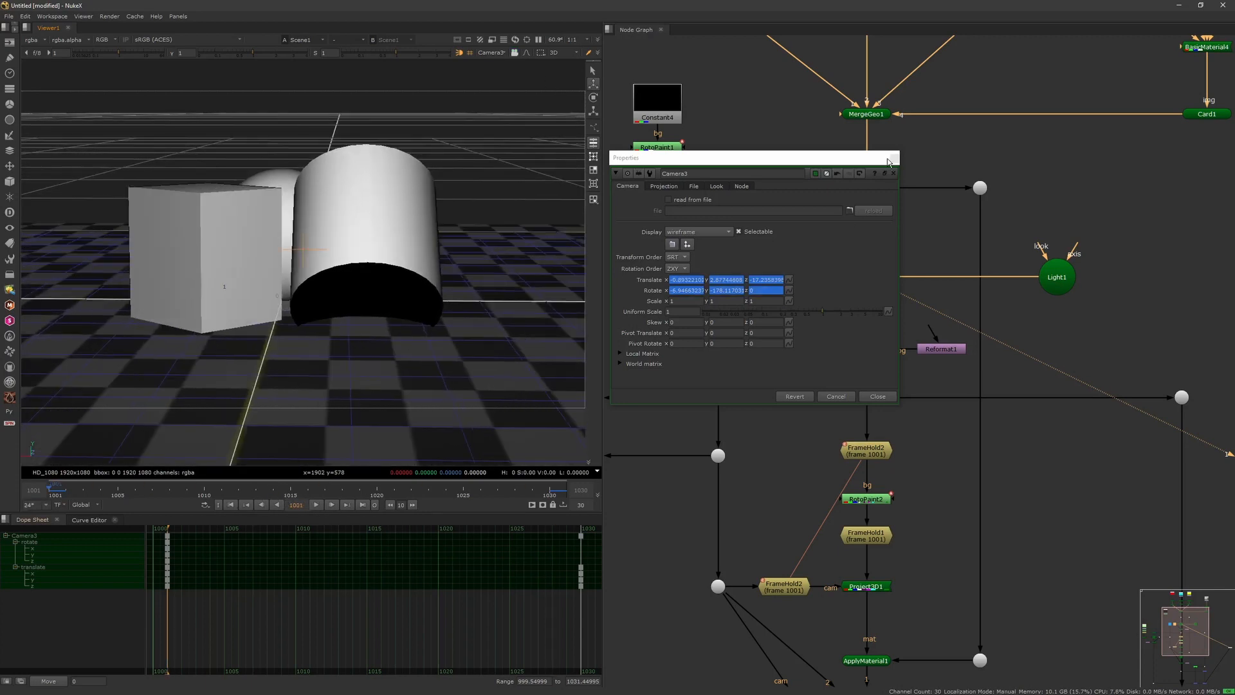
Step: Close Camera3's properties, display the ScanlineRender1 output, and scrub the timeline to check the rendered camera move
click(892, 158)
middle_drag(871, 232, 908, 191)
scroll(907, 195, down, 5)
click(899, 255)
key(1)
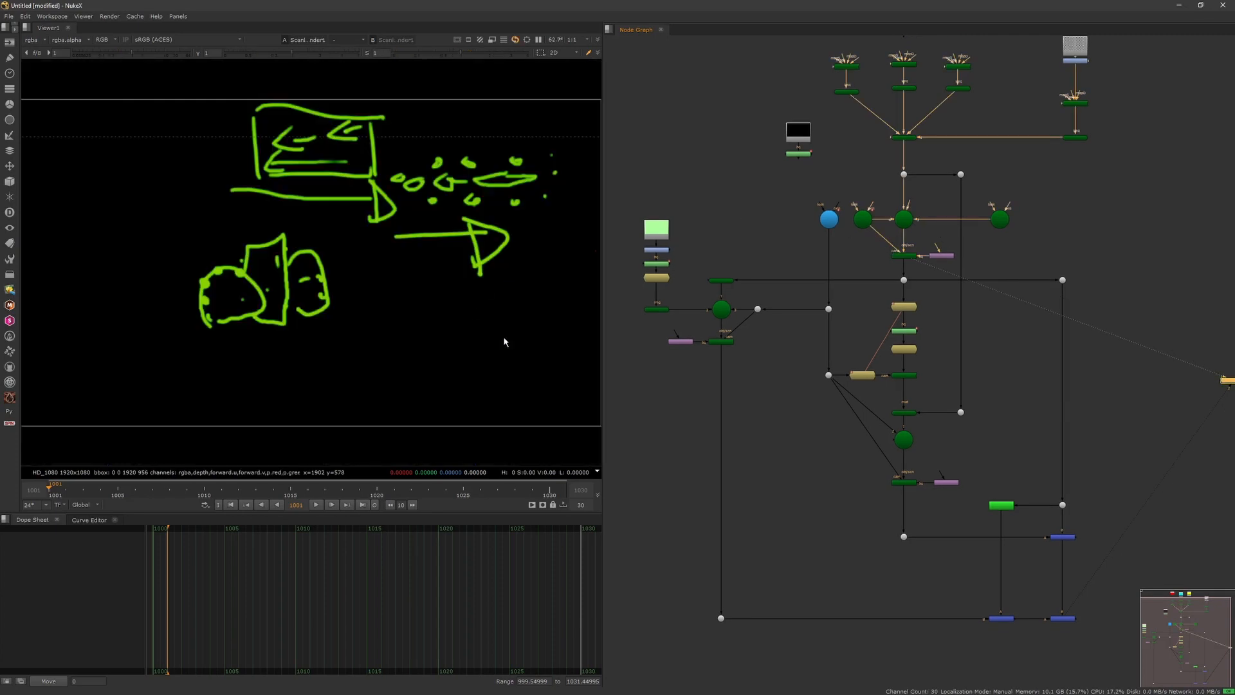
drag(283, 488, 463, 493)
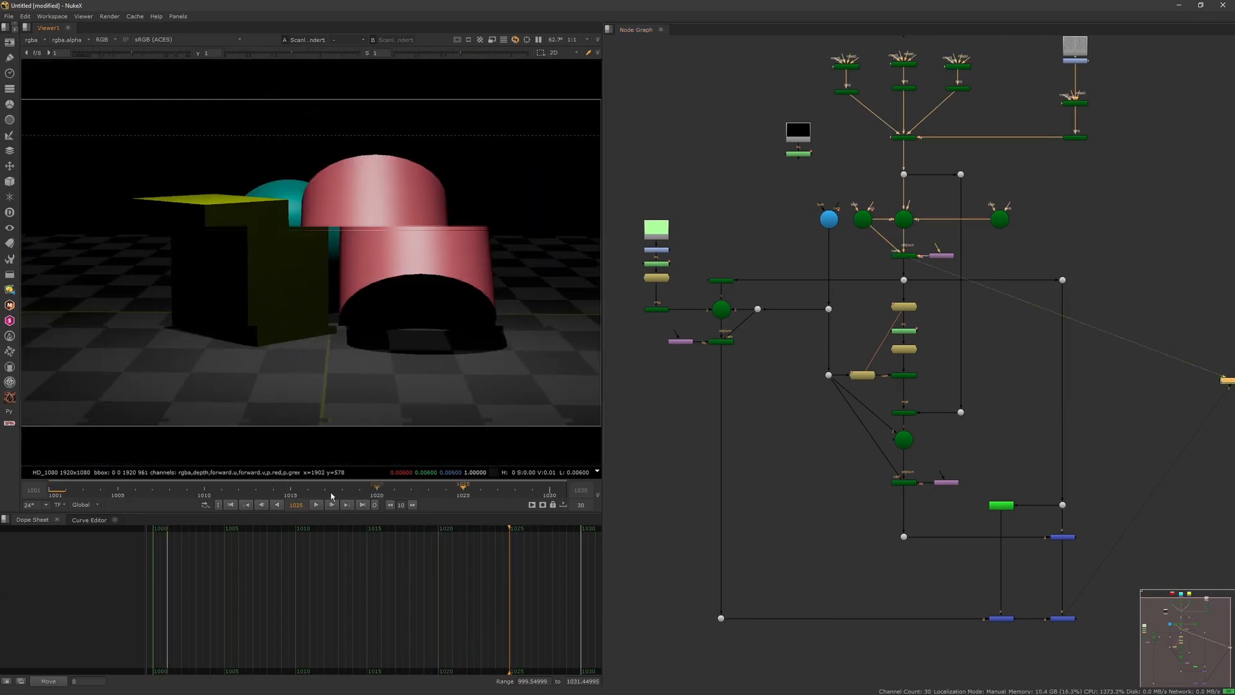
Step: Display Scene3 in the 3D viewer at frame 1001 and examine the card and point cloud from above
click(231, 505)
middle_drag(743, 318, 798, 328)
scroll(769, 318, up, 4)
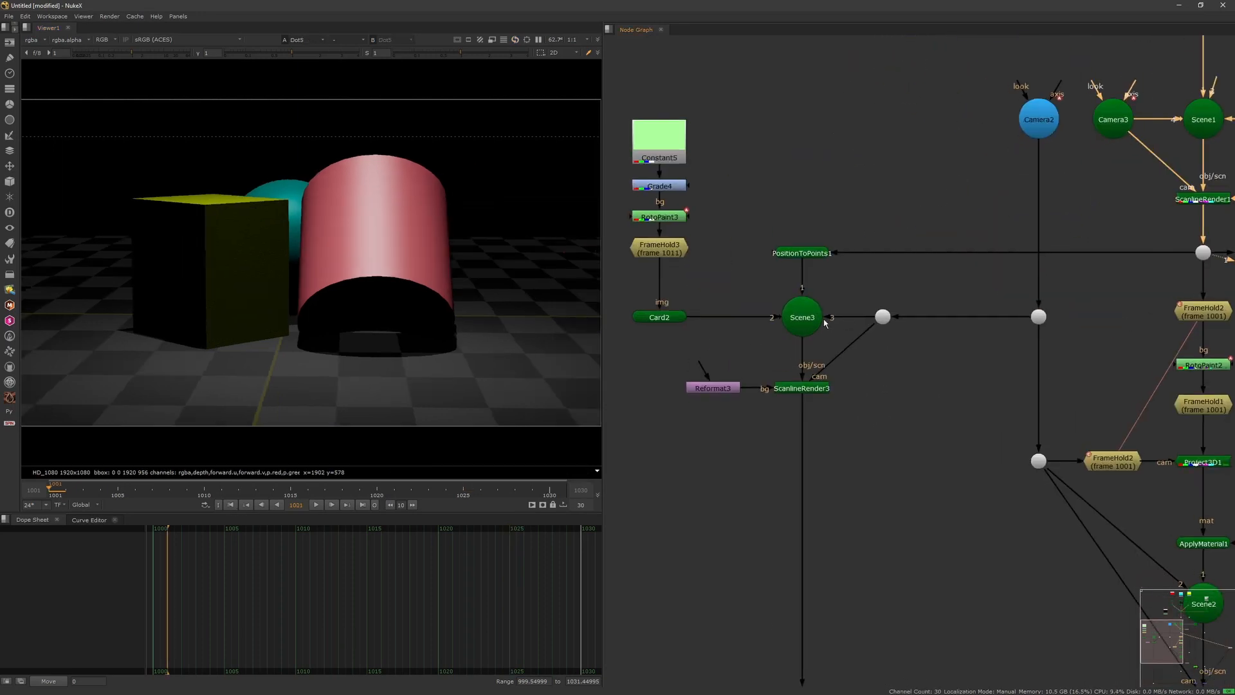
click(814, 328)
key(1)
ctrl+drag(488, 282, 399, 350)
middle_drag(762, 252, 804, 256)
scroll(734, 256, down, 1)
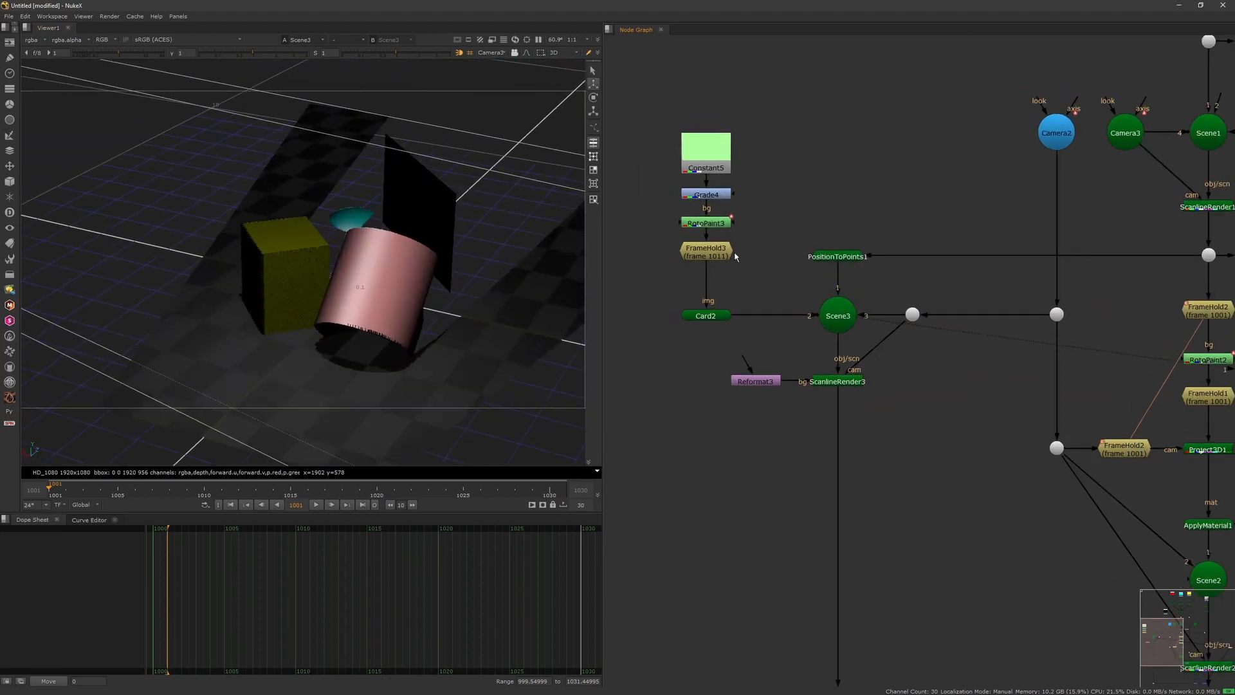
Step: Set Card2's uniform scale to 1 and its Y rotation to 0
click(720, 316)
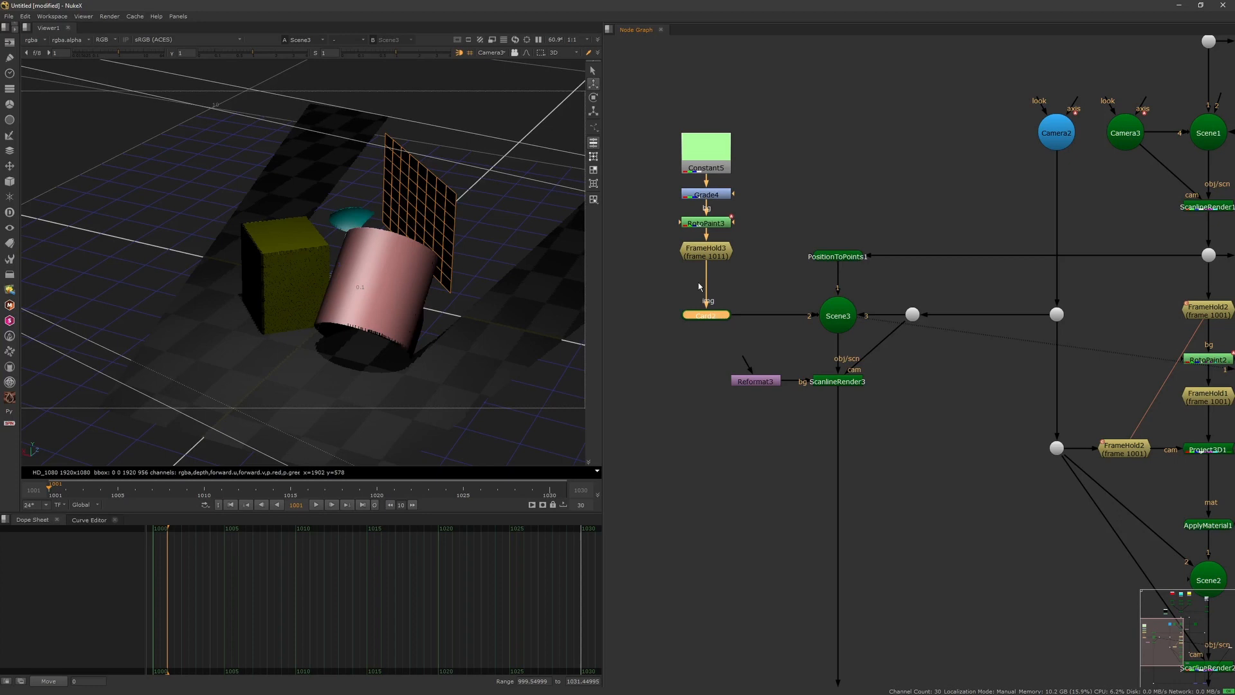
double_click(709, 316)
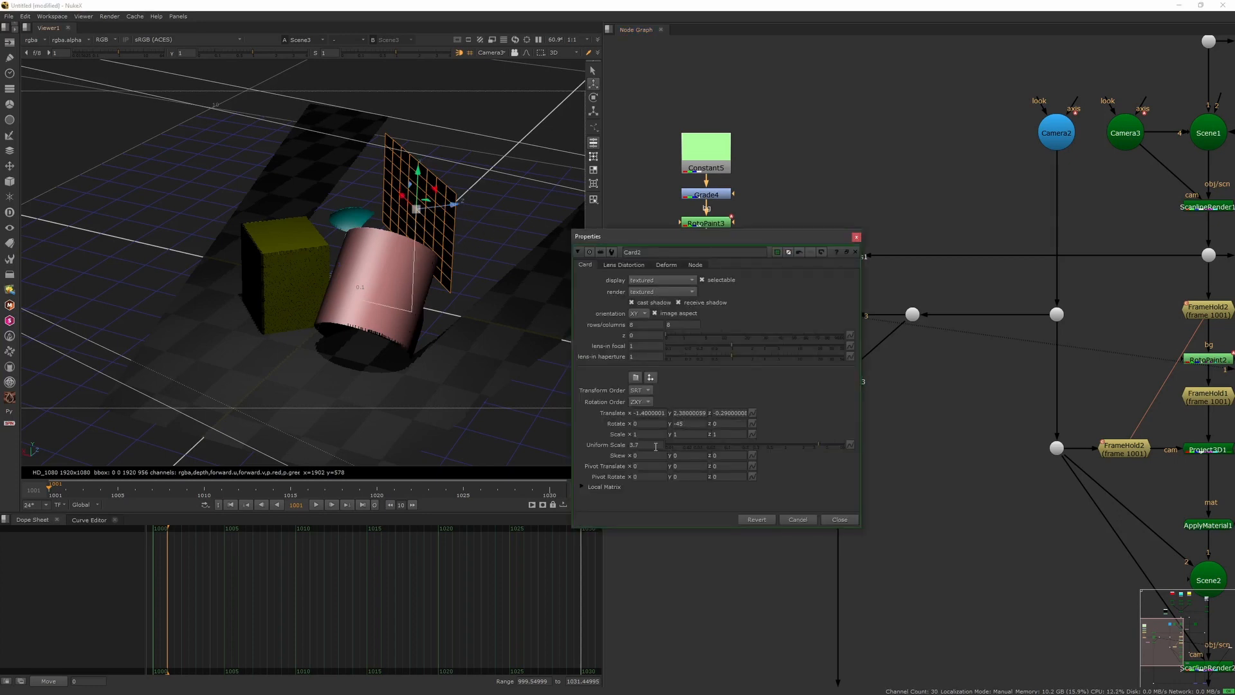
key(Return)
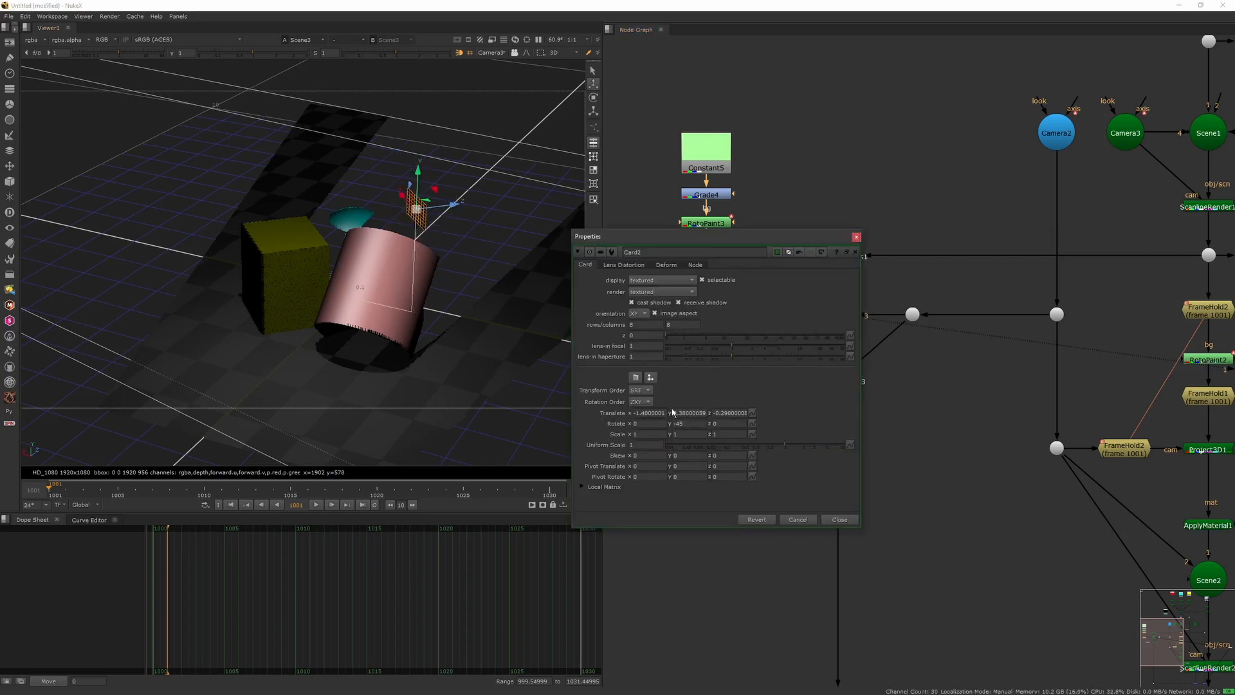
text(0)
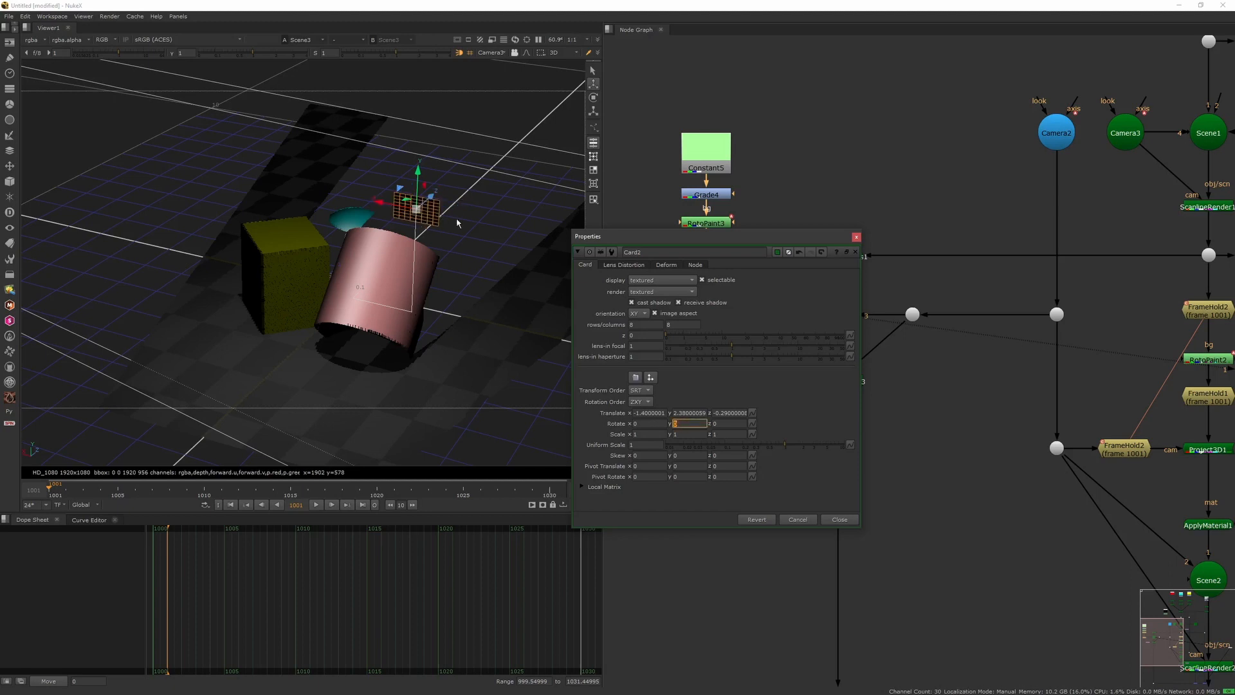
Step: Move Card2 in front of the geometry near the floor, at about X -0.3, Y 0.24, Z -4.01
drag(431, 194, 365, 397)
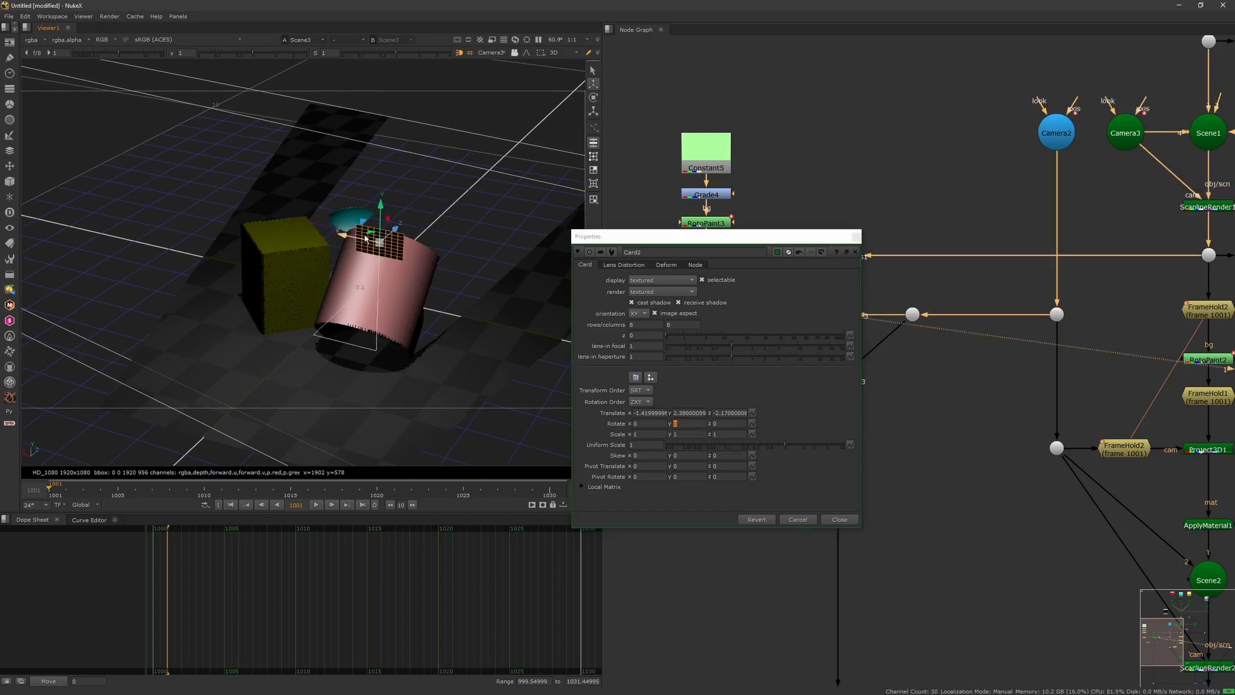
drag(371, 233, 273, 258)
ctrl+drag(361, 314, 302, 295)
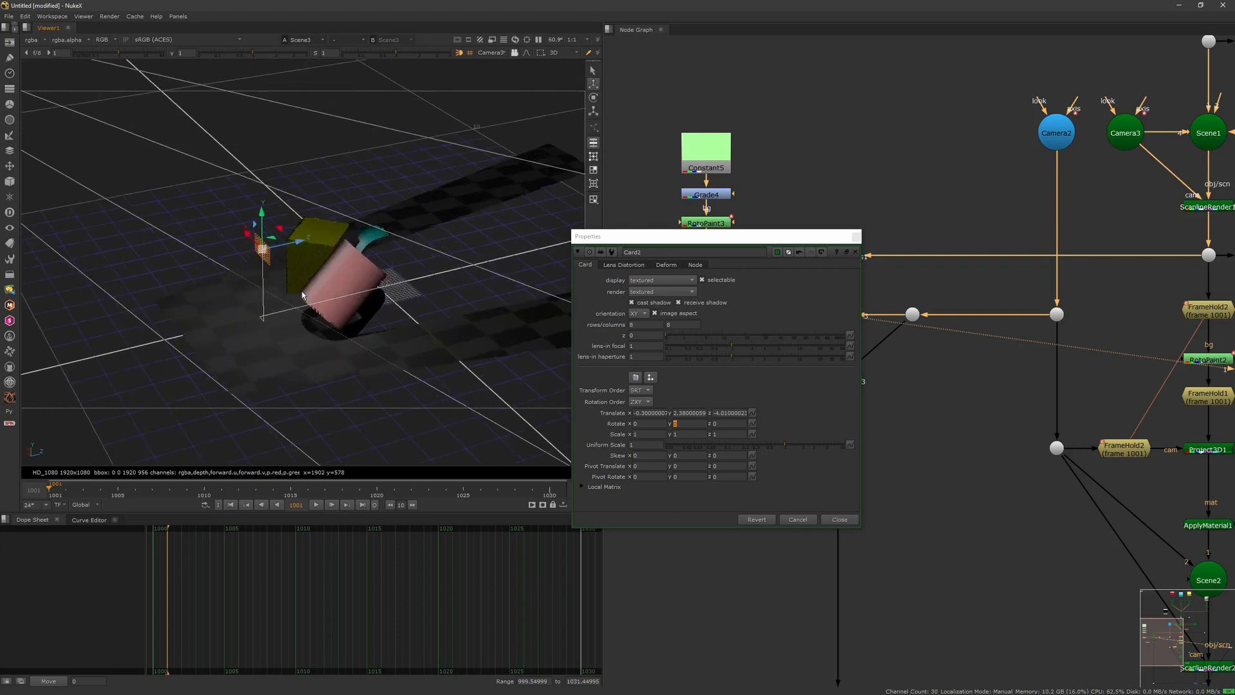
scroll(302, 295, up, 2)
drag(252, 229, 259, 336)
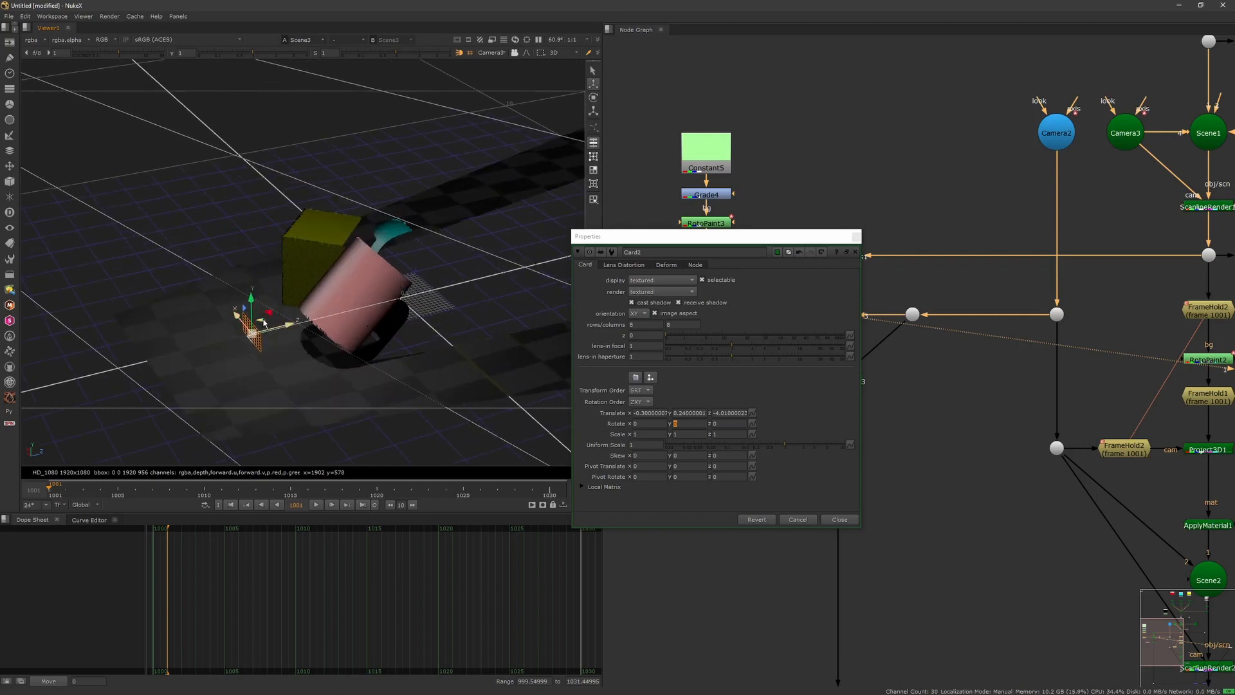
Step: Move Card2 in front of the cylinder to about X -1.21, Y 0.24, Z -3.05 and close its properties
drag(264, 323, 430, 315)
scroll(368, 370, down, 2)
click(852, 238)
scroll(783, 226, up, 2)
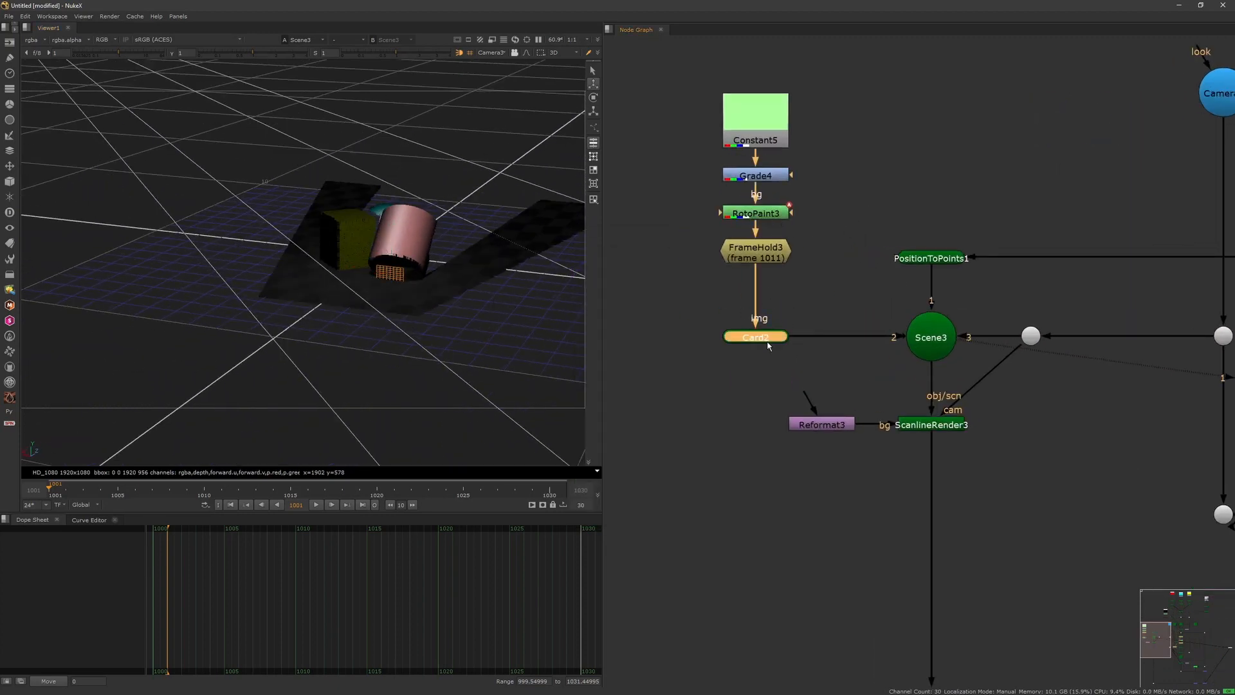
Step: Duplicate Card2, feed the copy from FrameHold3, and arrange the card branch with both cards side by side
drag(768, 346, 892, 350)
key(ctrl+c)
key(ctrl+v)
drag(767, 305, 780, 303)
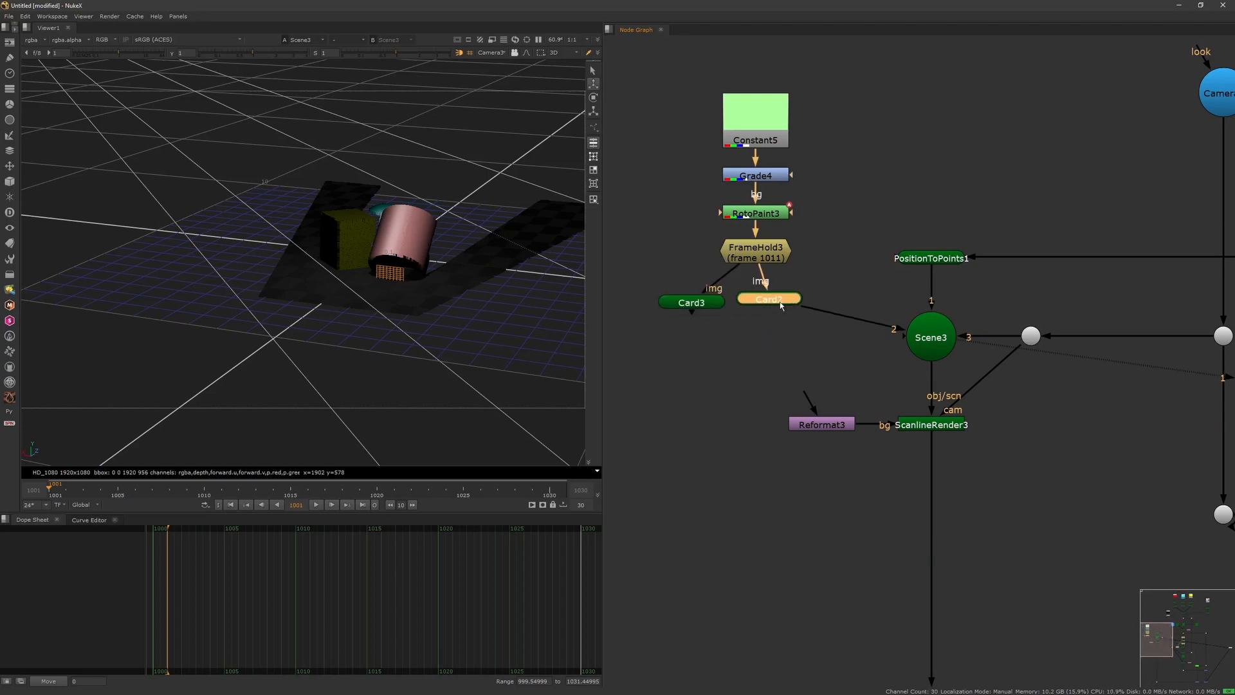
scroll(726, 284, down, 4)
middle_drag(721, 283, 743, 317)
drag(686, 194, 749, 255)
click(781, 271)
scroll(739, 258, up, 2)
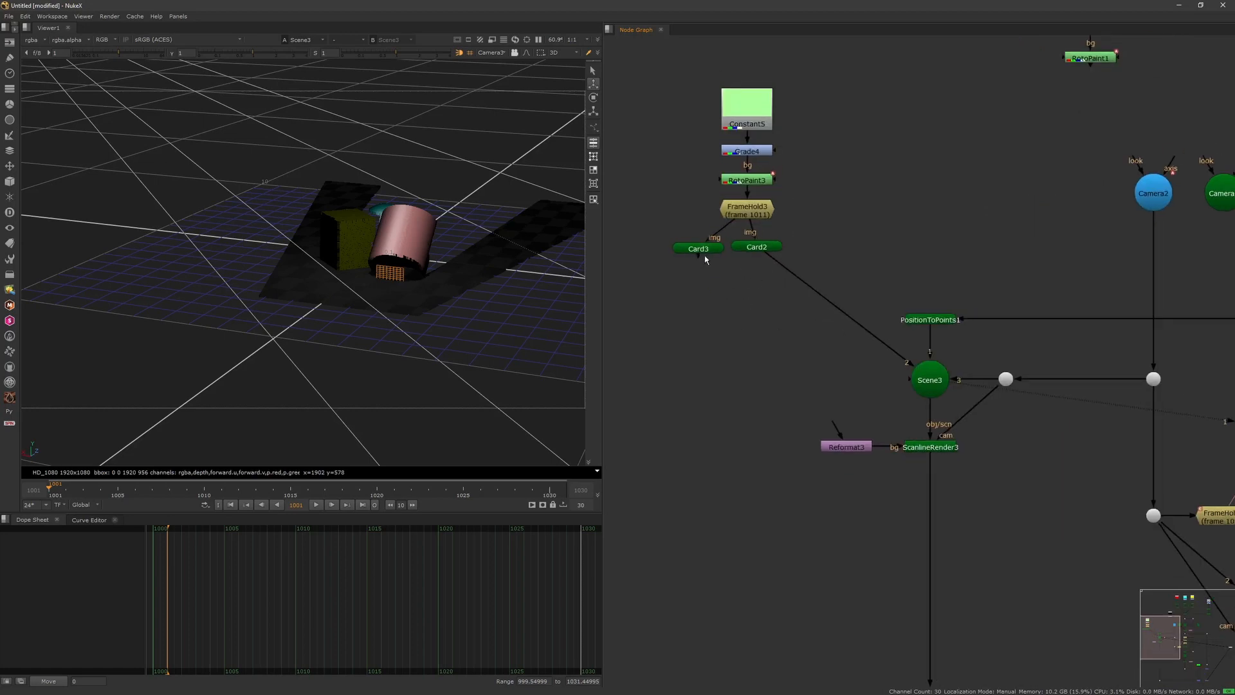
Step: Disconnect Card2 from Scene3 and paste a third card beside the other two
drag(772, 260, 694, 250)
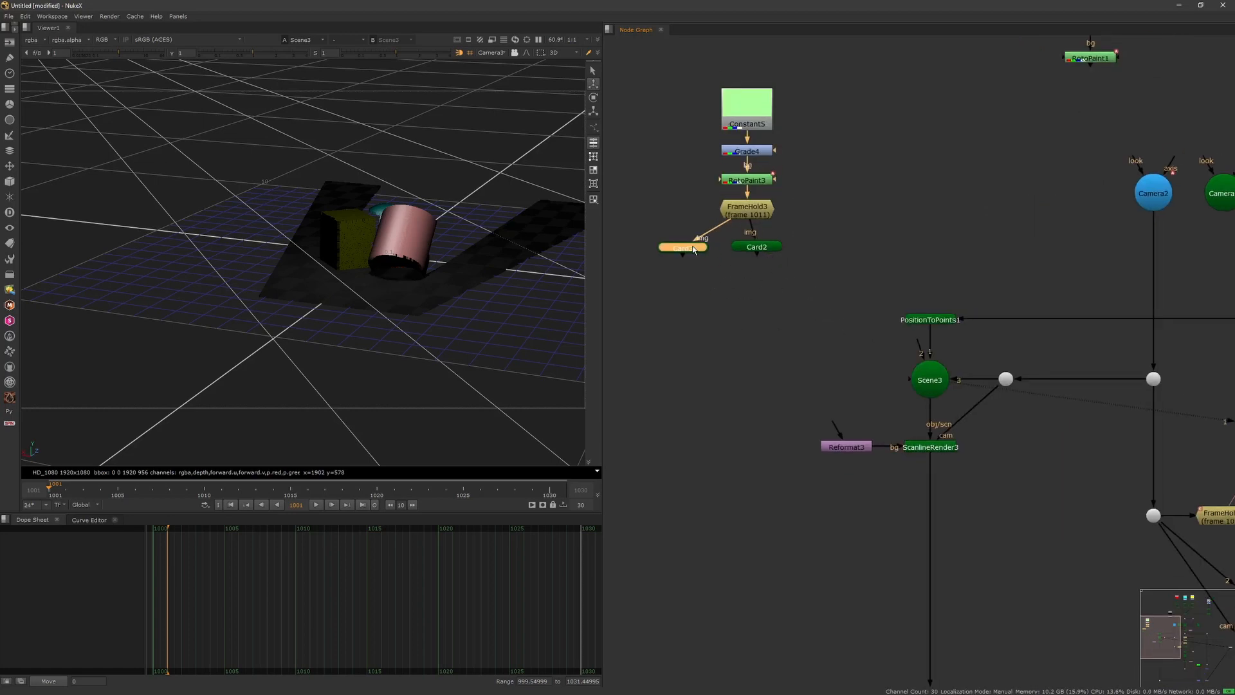
drag(639, 283, 826, 227)
click(722, 257)
click(695, 250)
middle_drag(627, 249, 705, 259)
click(704, 259)
key(ctrl+v)
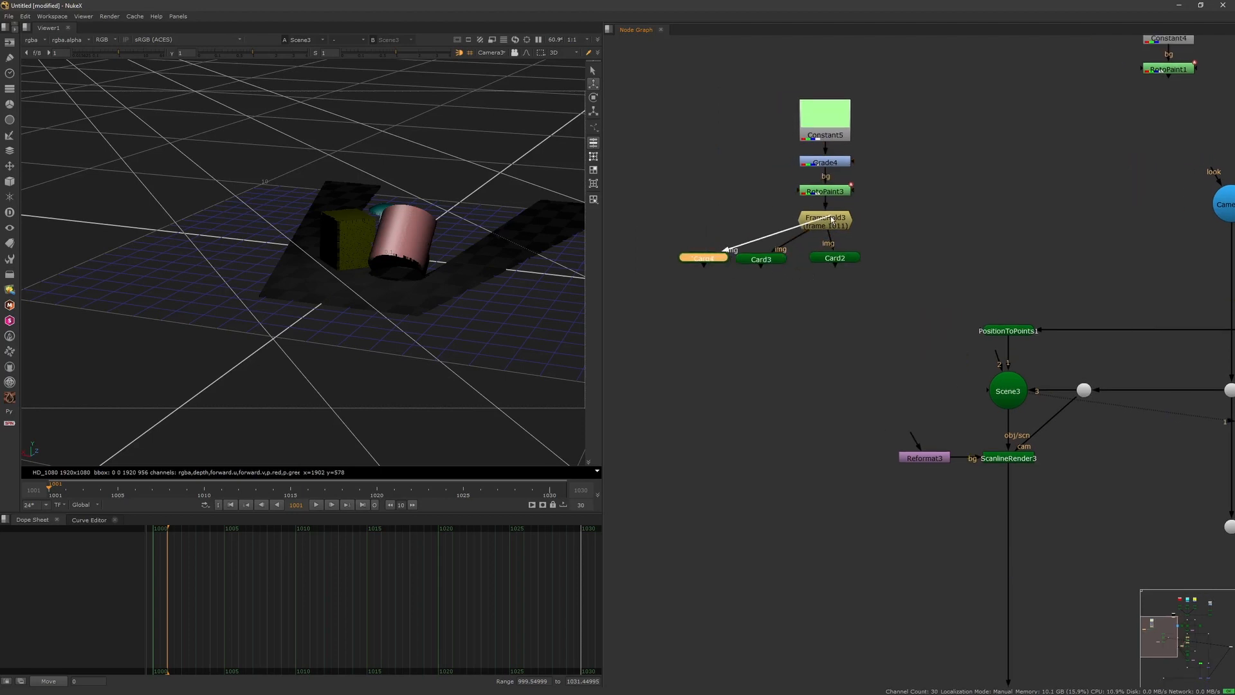
Step: Connect Card4 to FrameHold3 and centre the Constant5 to FrameHold3 chain above the three evenly spaced cards
drag(831, 217, 831, 217)
drag(745, 86, 890, 225)
mouse_move(826, 222)
mouse_down()
mouse_move(815, 212)
mouse_move(826, 220)
mouse_up()
drag(910, 72, 768, 242)
drag(825, 220, 767, 192)
drag(757, 261, 763, 260)
click(691, 291)
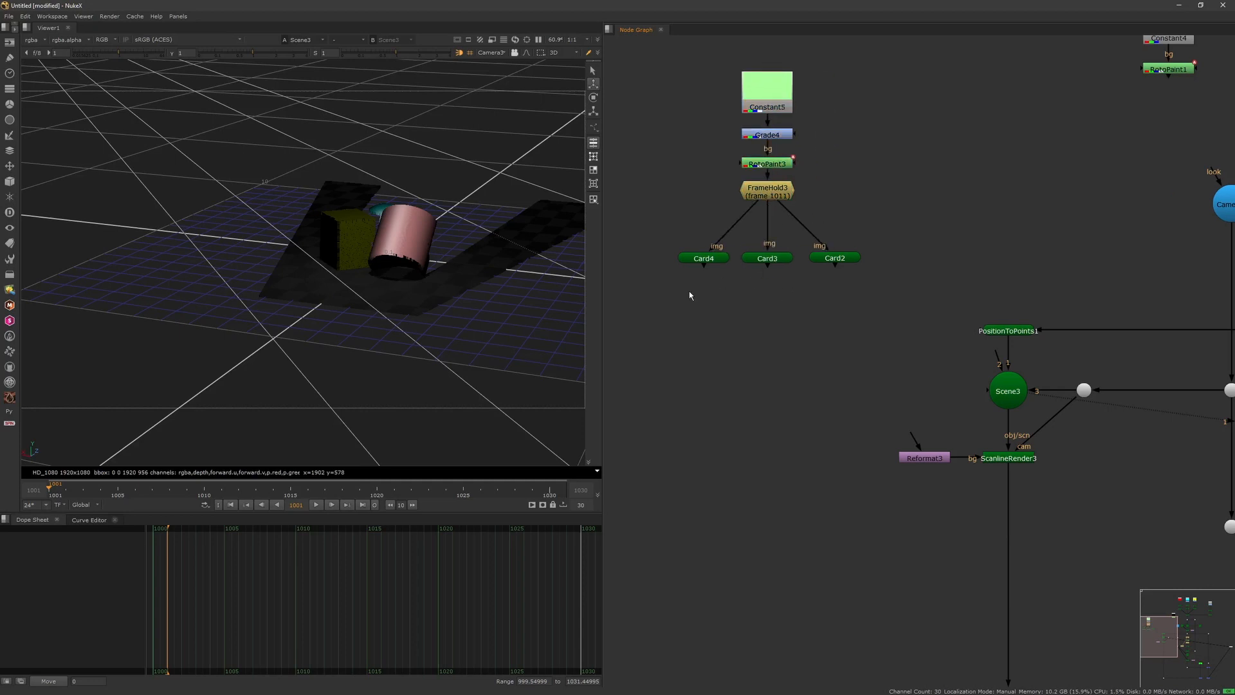
Step: Combine Card2, Card3 and Card4 with a MergeGeo node
drag(637, 310, 896, 231)
key(Tab)
key(Escape)
drag(633, 324, 897, 241)
key(Tab)
text(meerge)
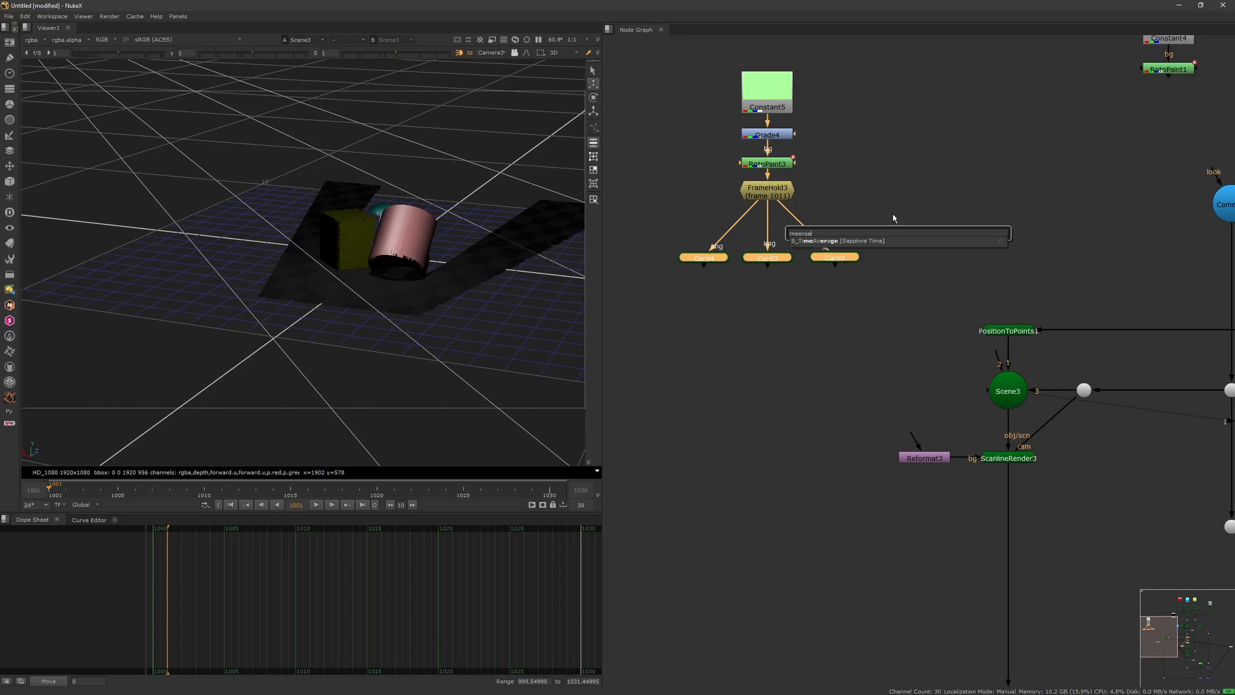
key(BackSpace)
key(BackSpace)
key(BackSpace)
key(BackSpace)
text(rge)
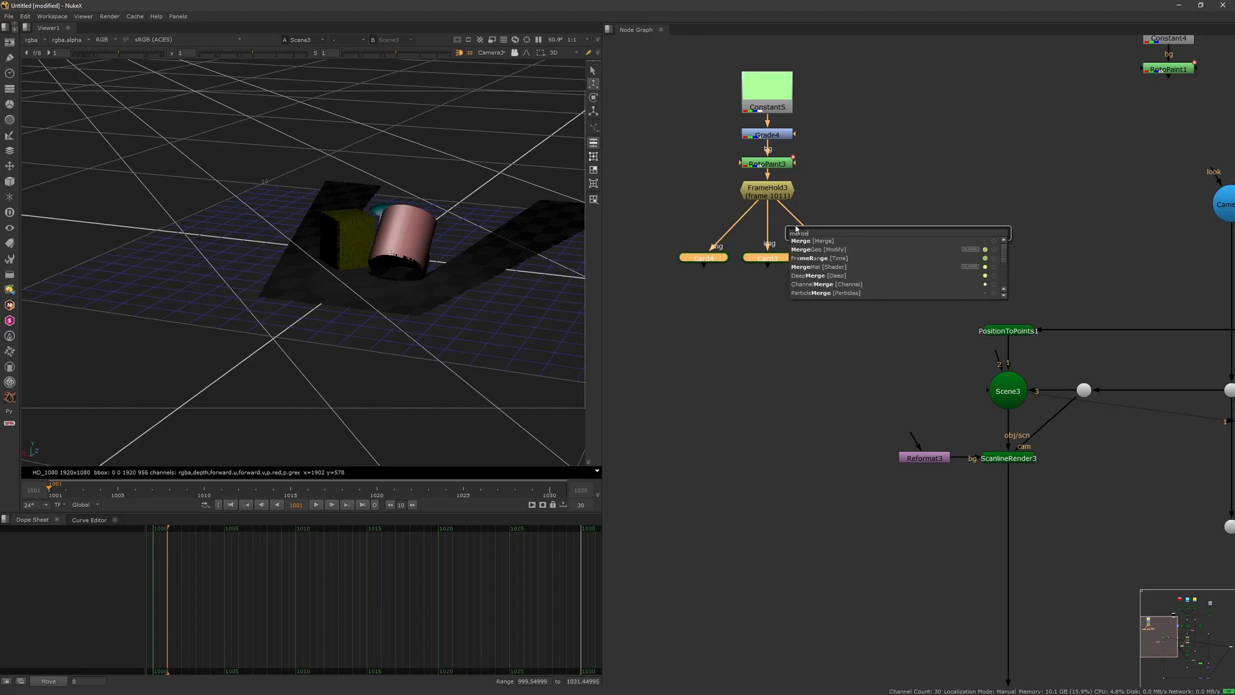
click(821, 250)
click(797, 221)
Step: Connect the MergeGeo node to Scene3 and place it below the cards, level with Scene3
drag(835, 276, 772, 324)
drag(964, 444, 995, 386)
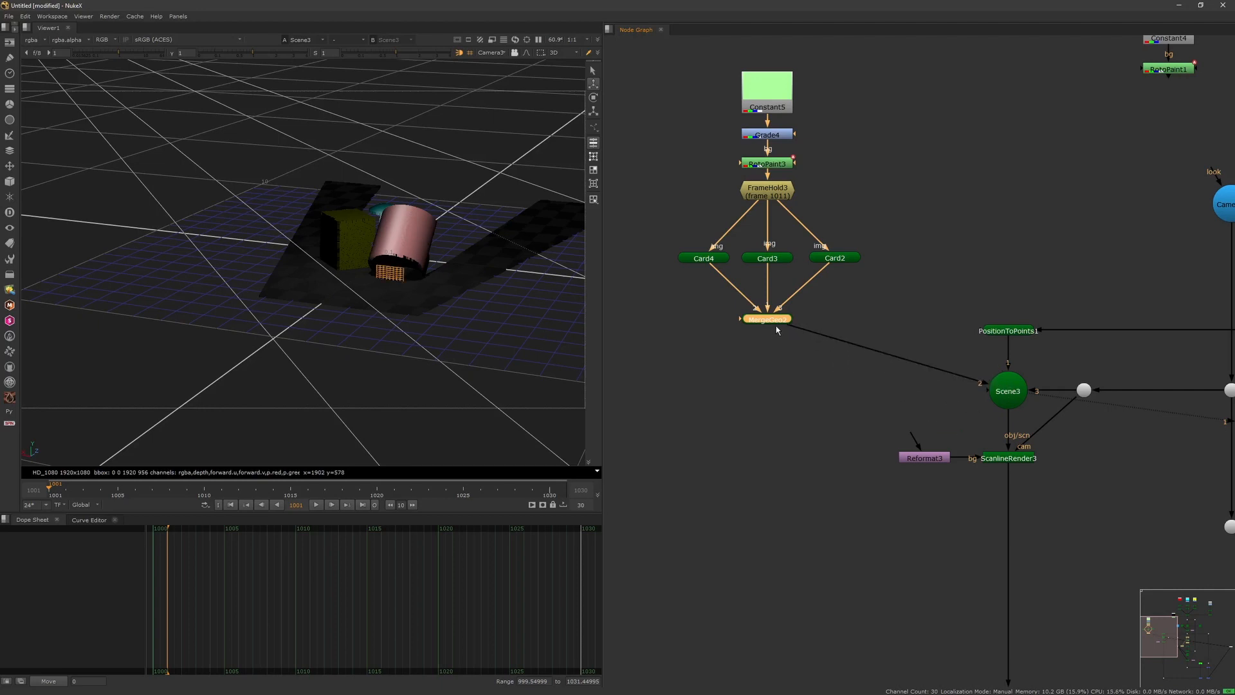
drag(769, 318, 770, 390)
click(723, 265)
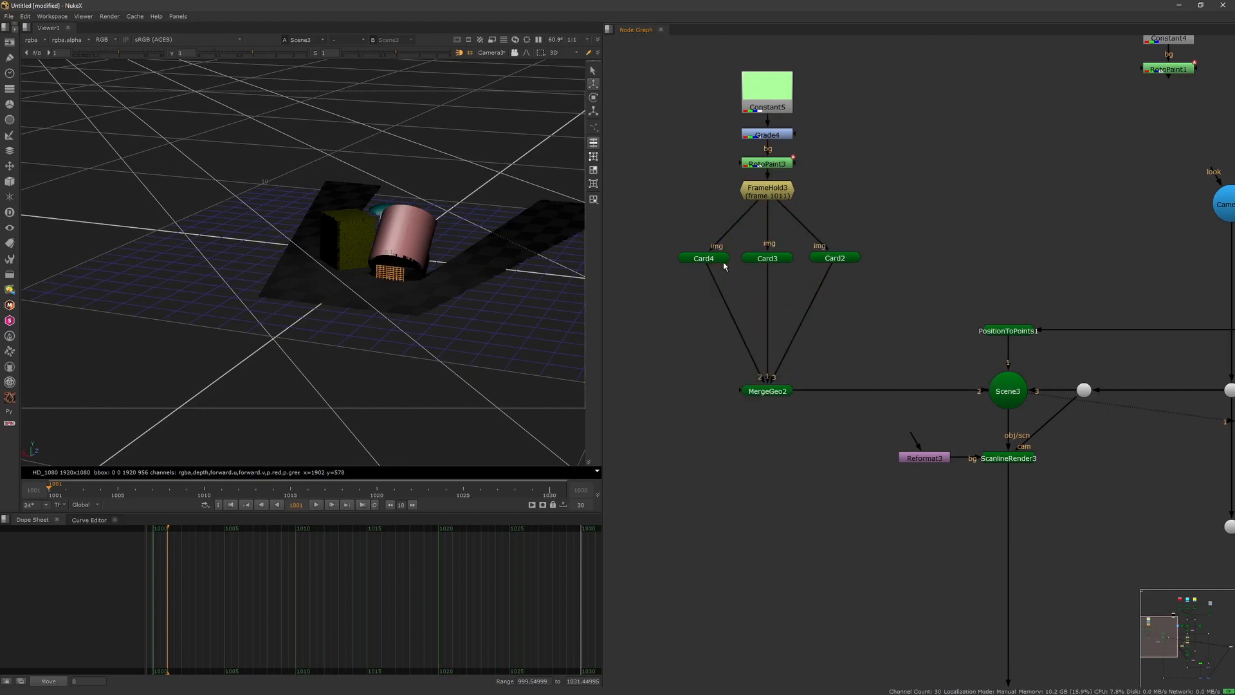
Step: Move Card4 beside the yellow cube to about X 1.83, Z -0.63 and close its properties
double_click(714, 259)
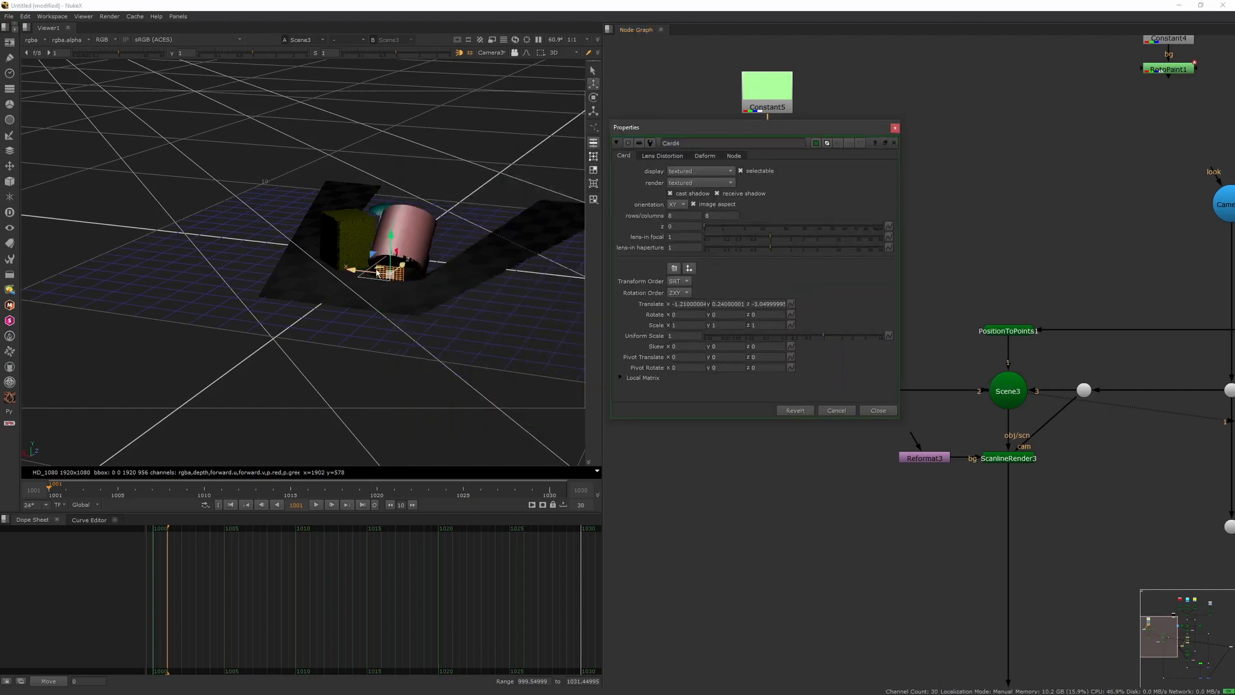
drag(361, 273, 317, 256)
click(895, 128)
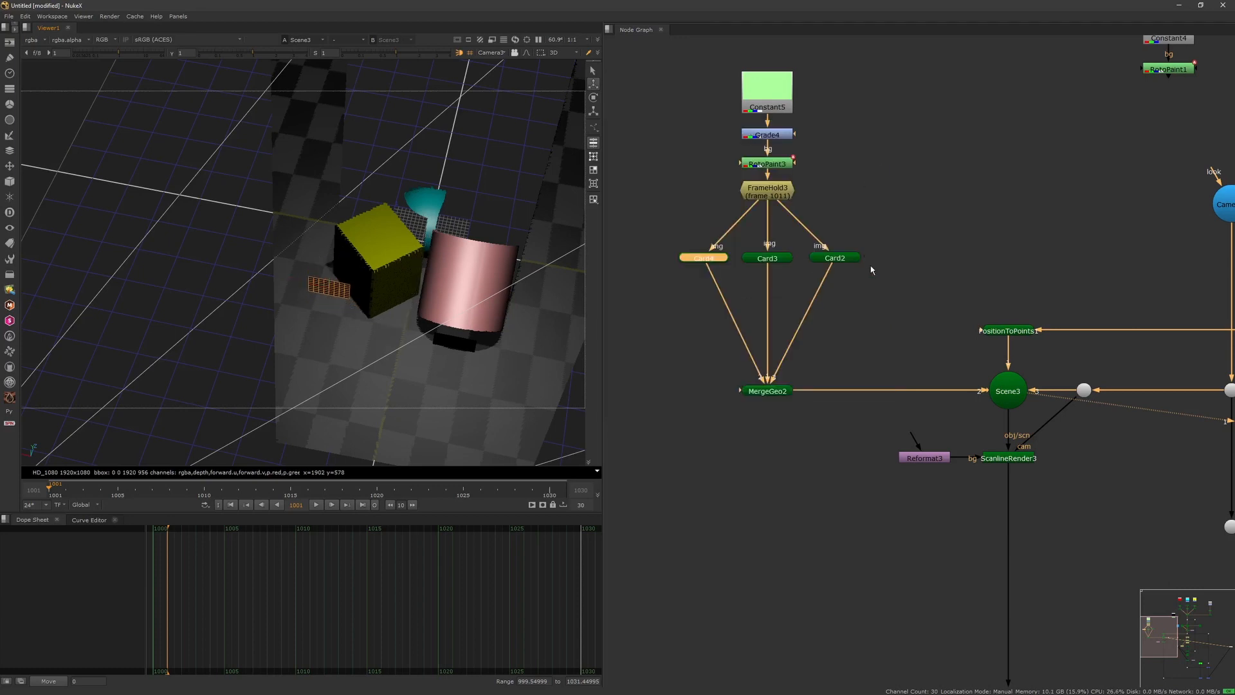
Step: Move Card2 to the far side of the pink cylinder at about X -3.22, Y 2.18, Z -3.05 and close its properties
click(838, 257)
double_click(815, 256)
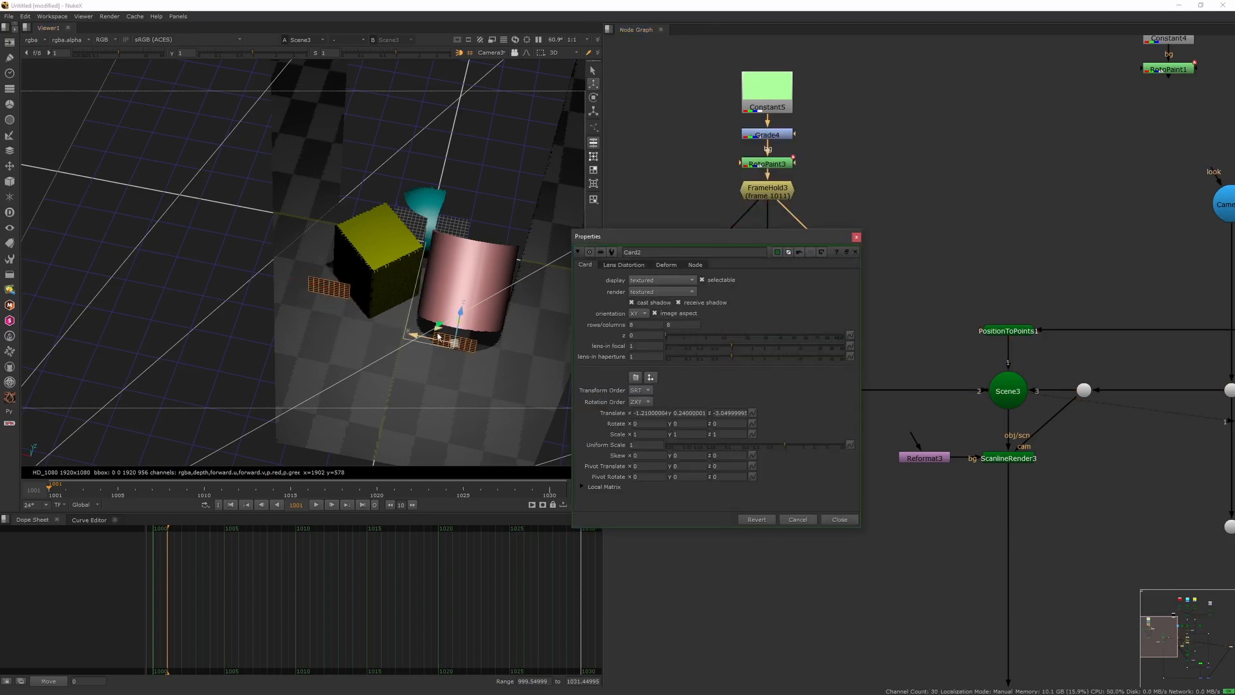
drag(437, 335, 553, 205)
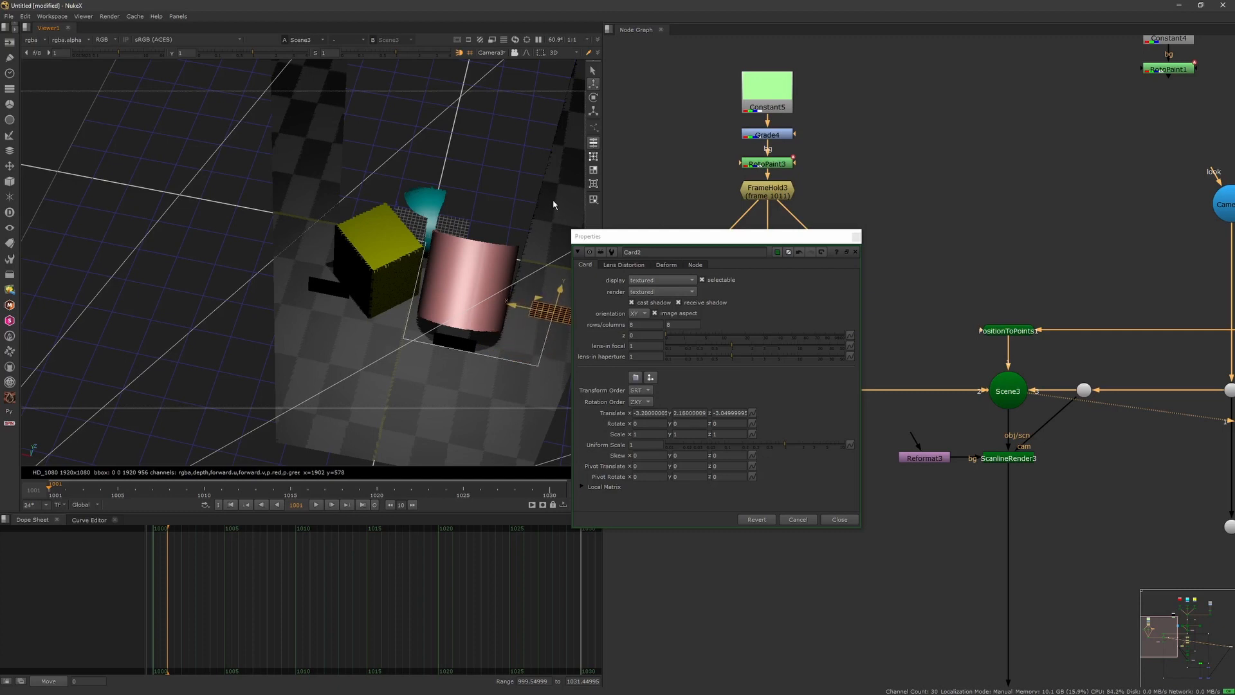
click(855, 236)
scroll(837, 279, down, 5)
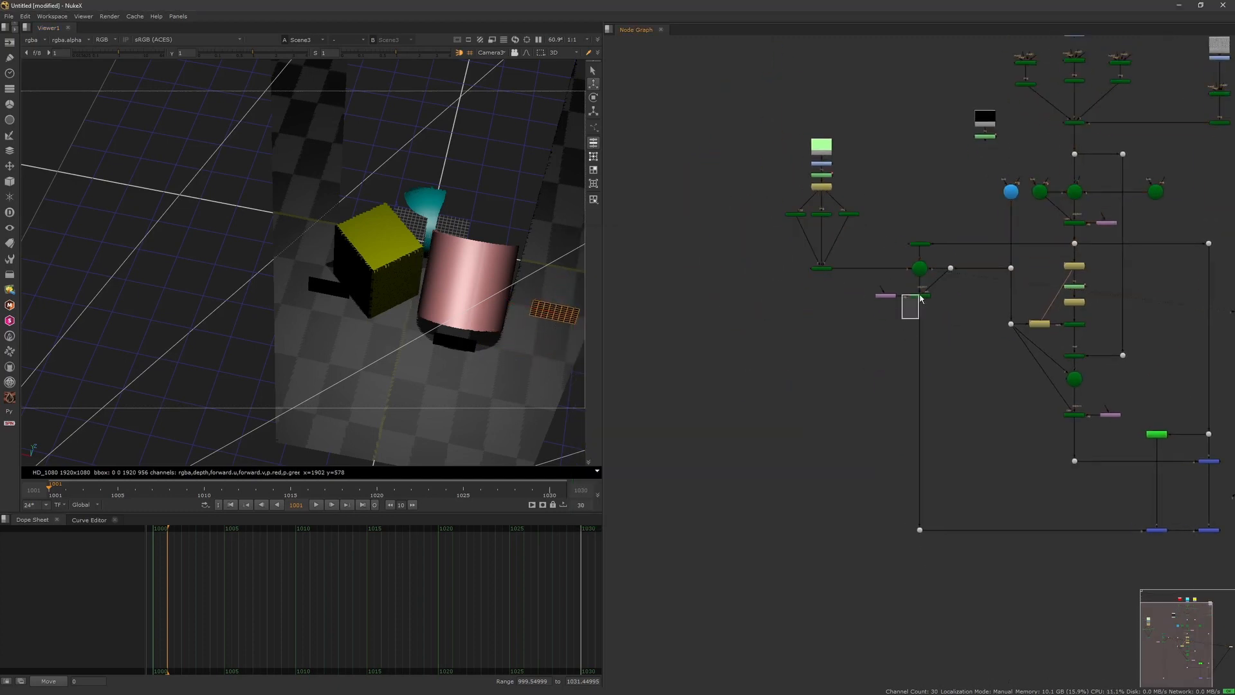
Step: Display ScanlineRender3's output and disable PositionToPoints1 to show only the cards
click(921, 244)
key(1)
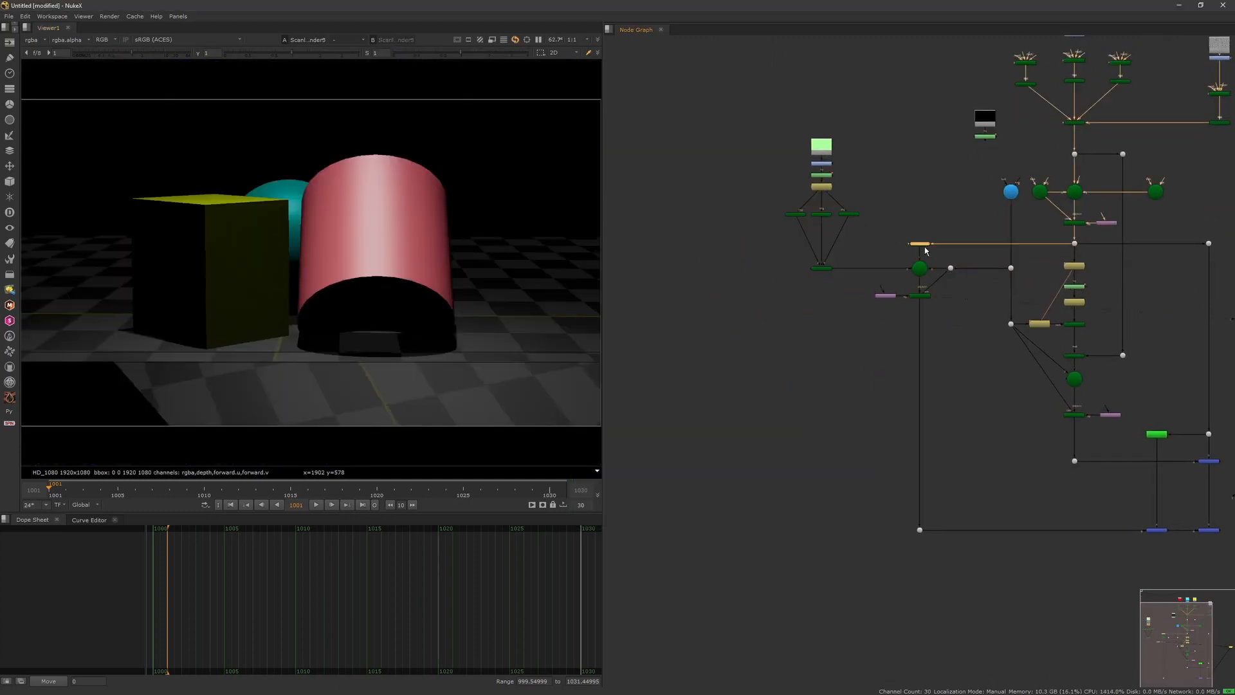
key(d)
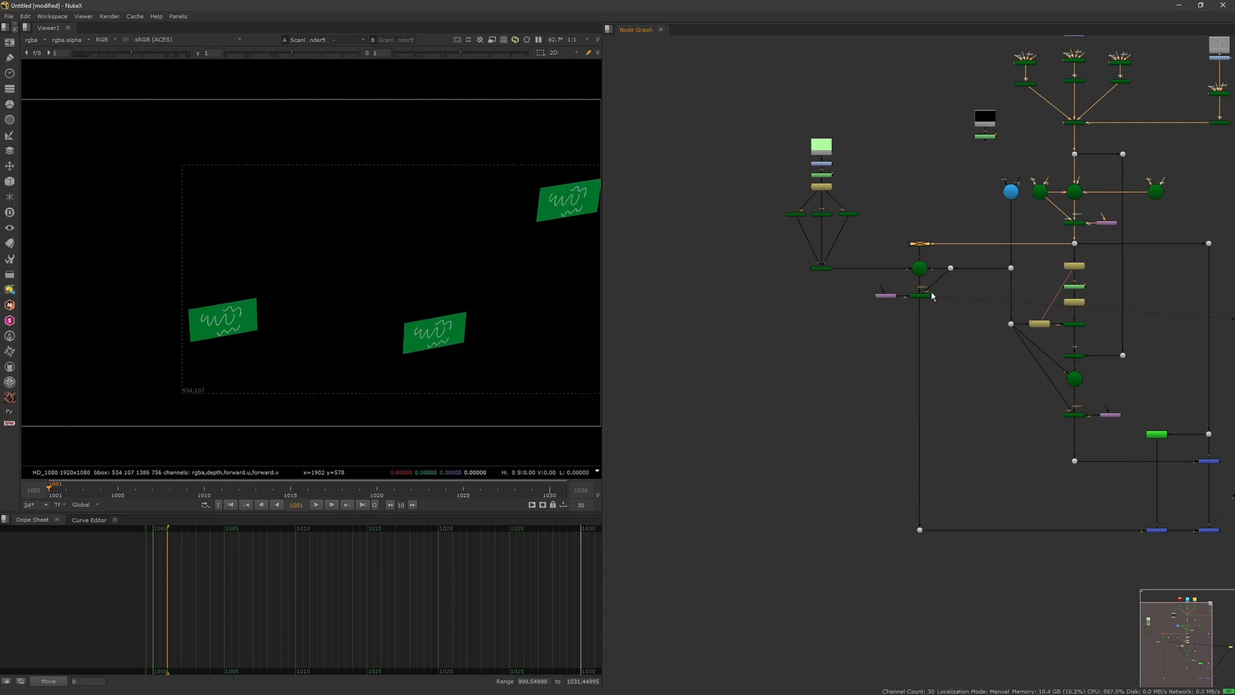
middle_drag(952, 331, 909, 351)
click(909, 351)
Step: Replace Camera2 with Camera3 as the camera feeding the card branch and scrub the timeline to check the render
scroll(964, 248, up, 4)
middle_drag(970, 240, 904, 247)
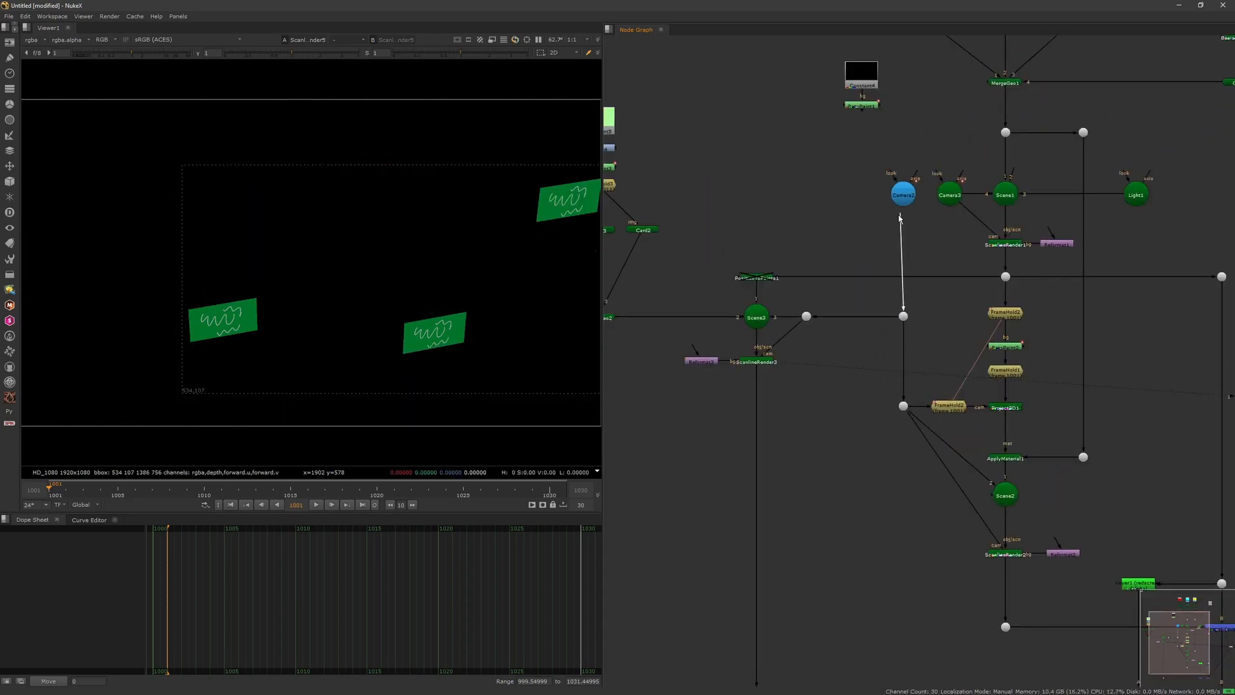
mouse_move(900, 219)
mouse_down()
mouse_move(949, 196)
mouse_move(906, 199)
mouse_up()
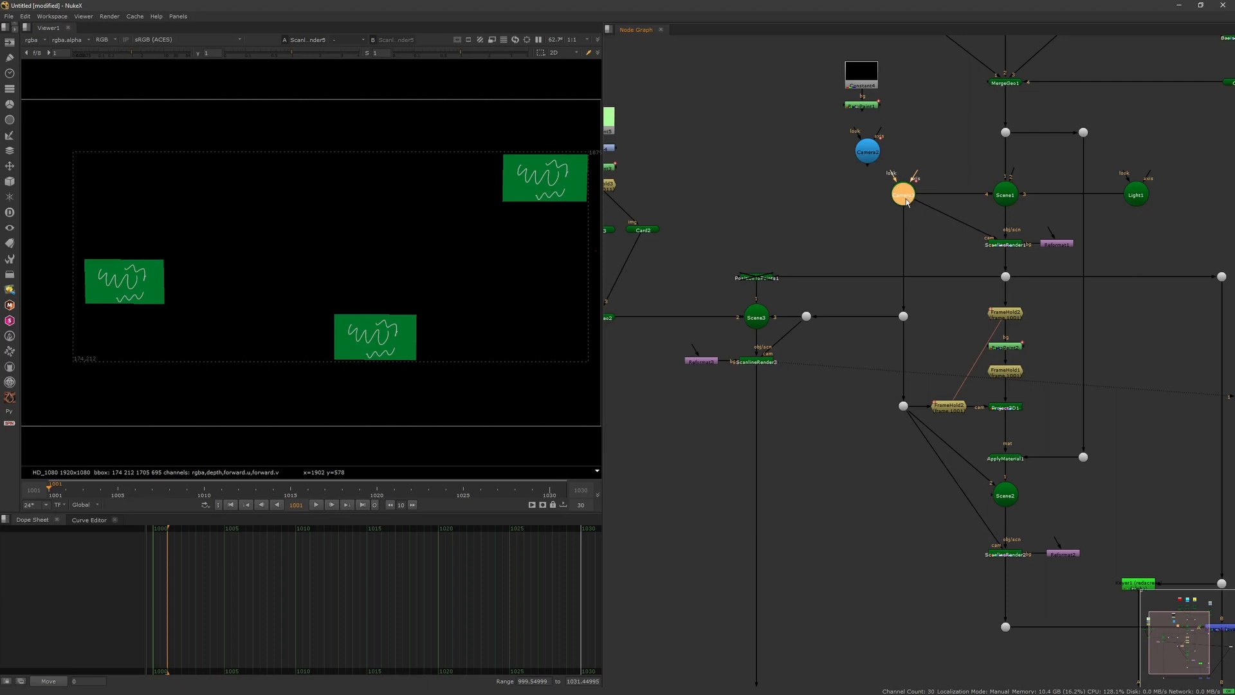
click(266, 504)
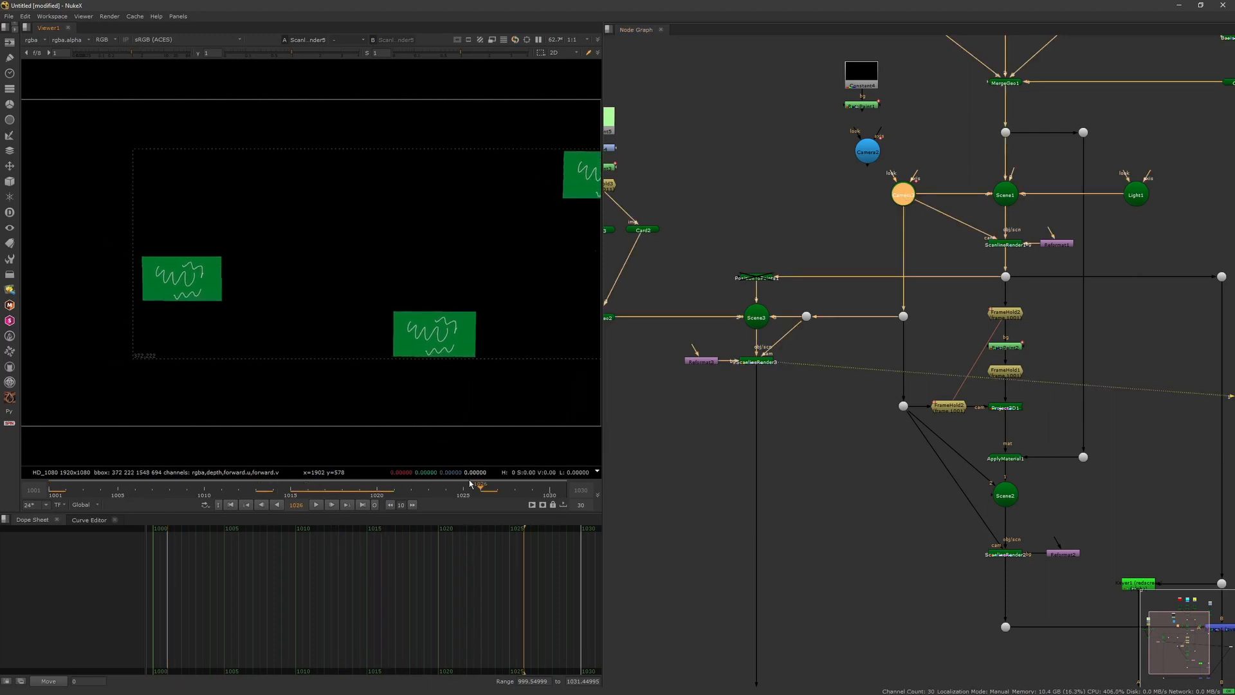
Step: Display Scene3 in the 3D viewer and re-enable PositionToPoints1
click(759, 363)
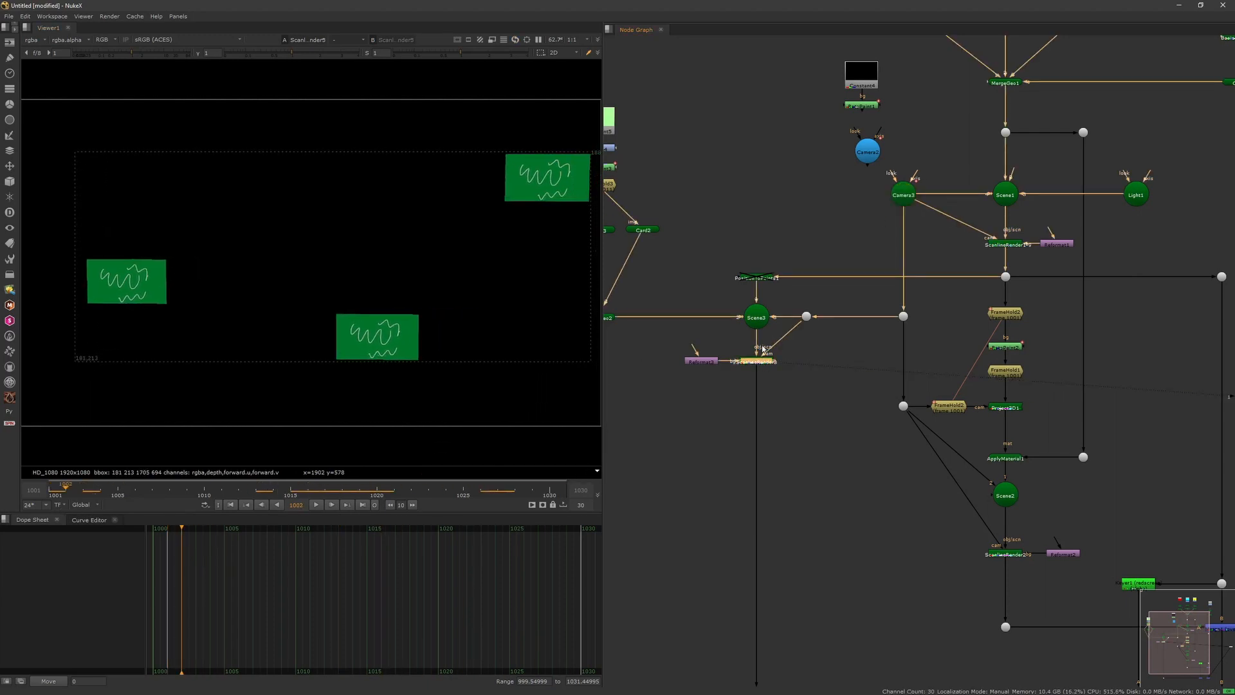
click(758, 317)
key(1)
click(757, 275)
click(757, 279)
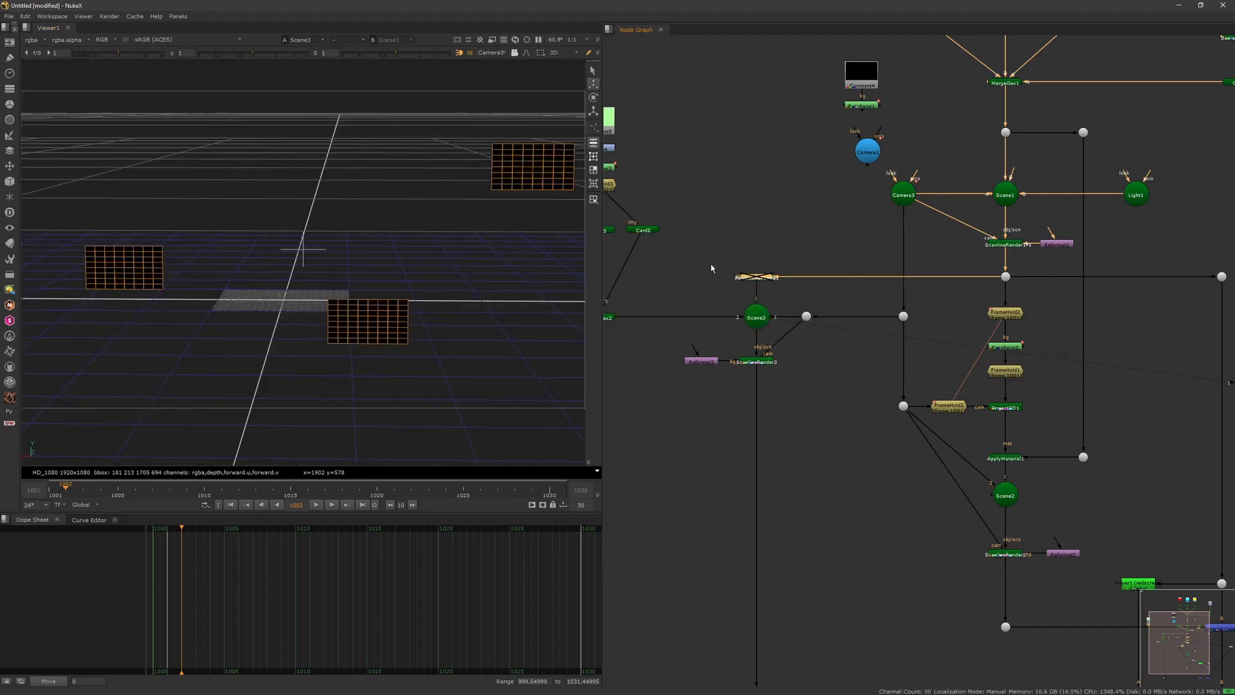
key(d)
Step: Examine the point cloud, the three cards and Camera3 from above and close up in the 3D view
click(477, 144)
scroll(474, 237, down, 5)
ctrl+drag(474, 237, 365, 281)
scroll(450, 320, up, 8)
scroll(416, 318, down, 10)
scroll(388, 322, up, 10)
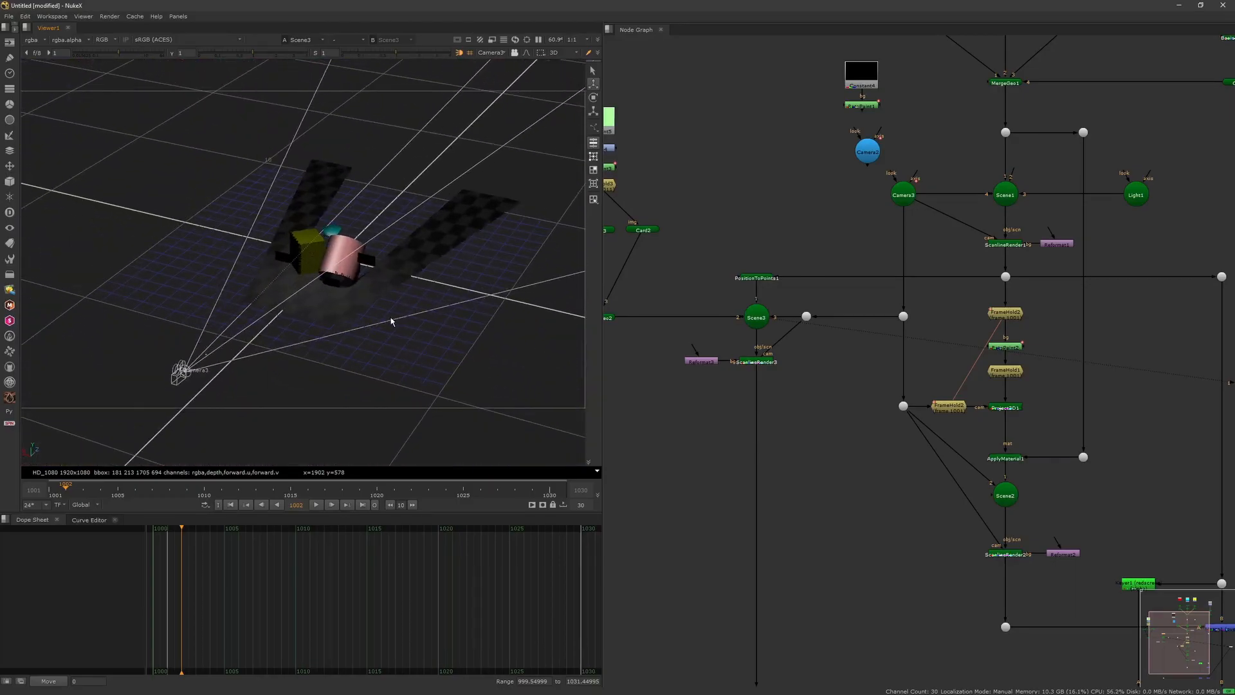
alt+middle_drag(391, 321, 326, 319)
scroll(395, 308, down, 8)
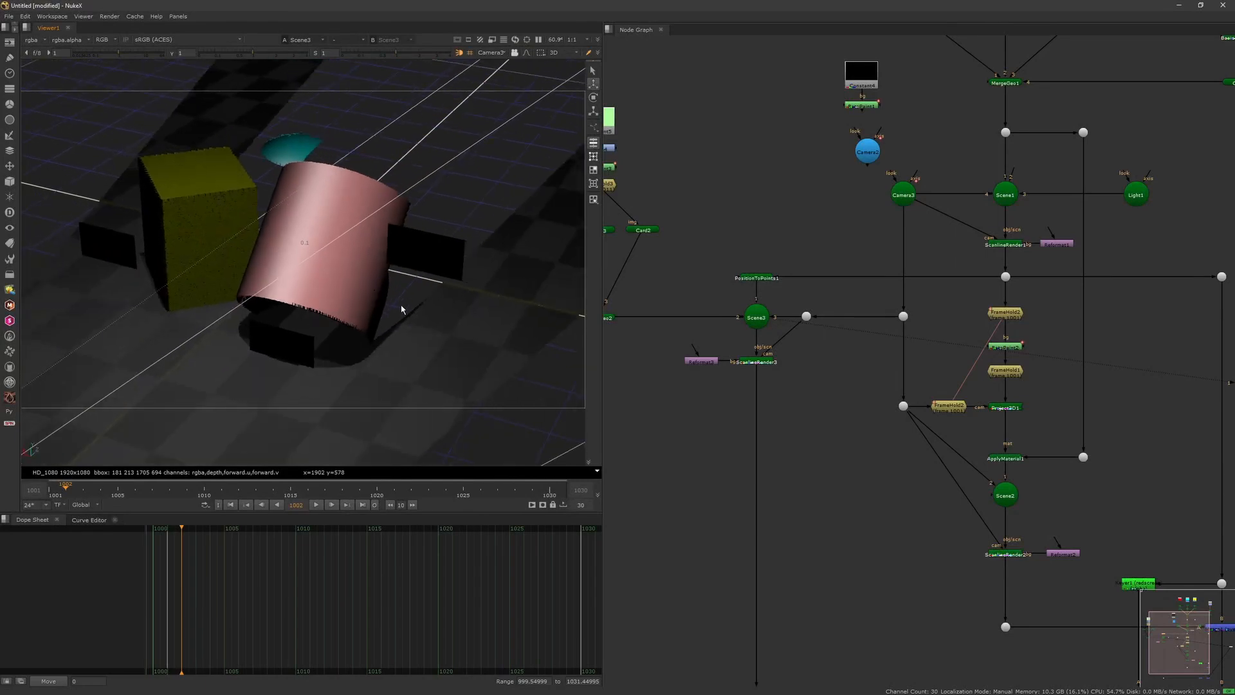
scroll(390, 301, up, 8)
scroll(392, 273, up, 10)
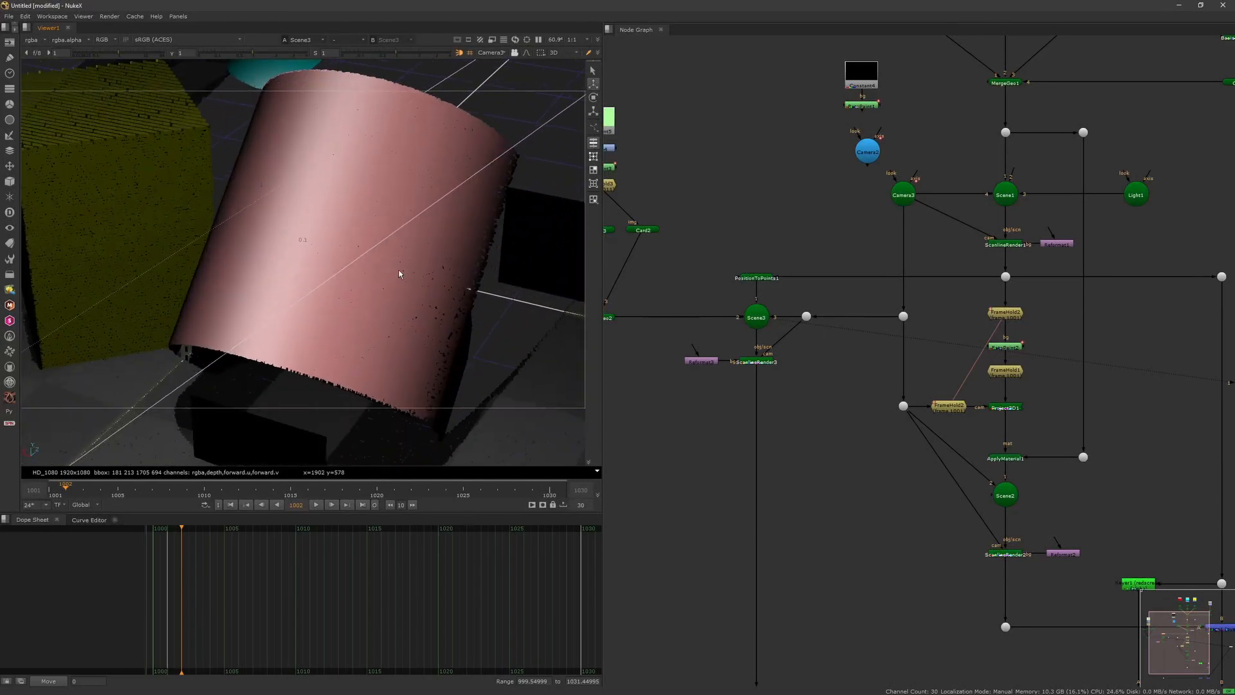
scroll(422, 272, up, 10)
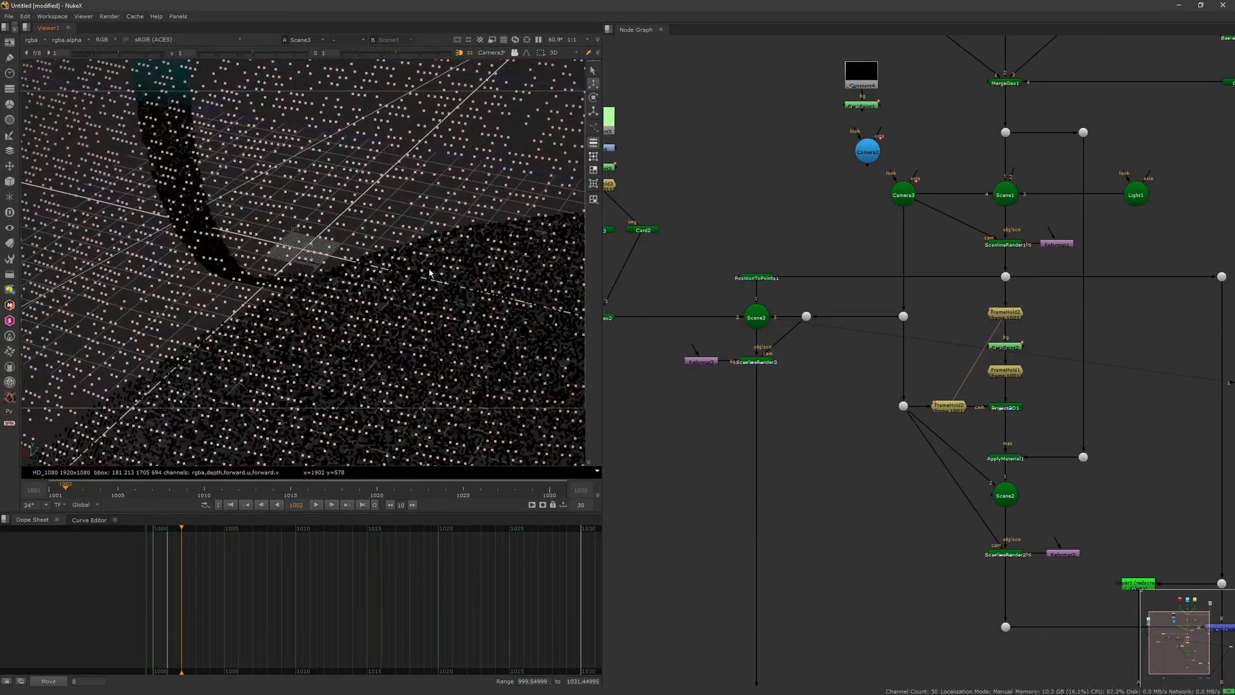
scroll(441, 277, down, 3)
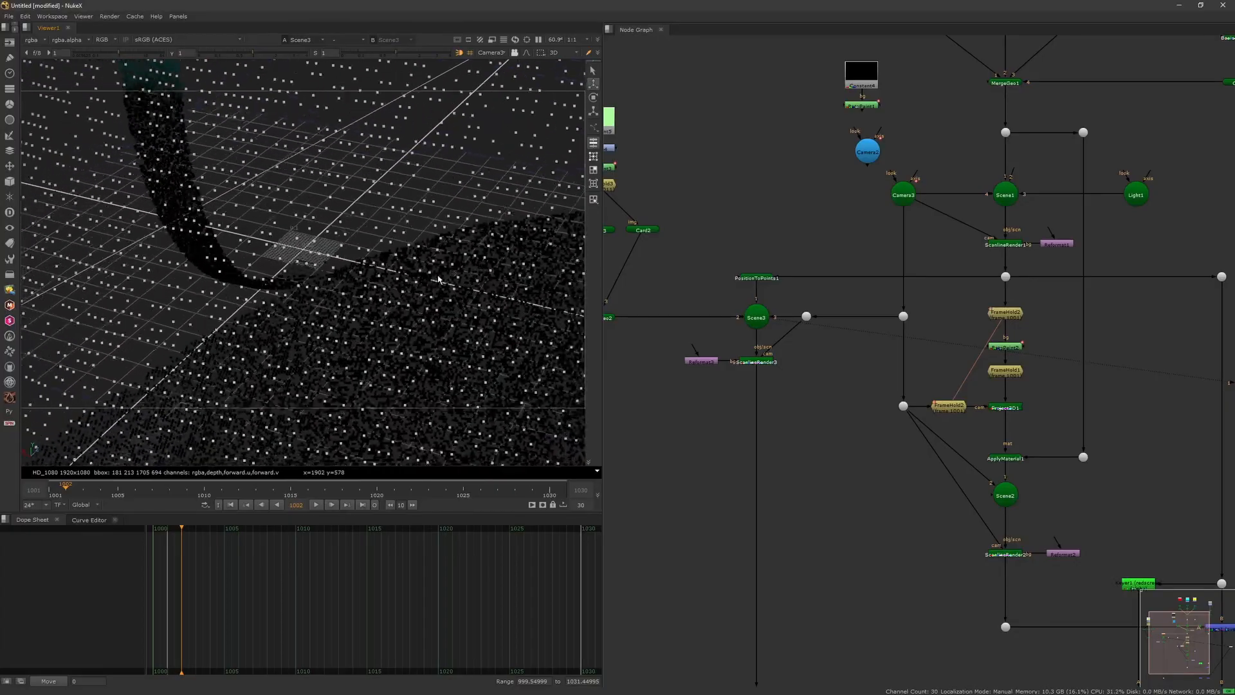
Step: Maximize the viewer and examine the point cloud's density inside and around the cylinder
key(space)
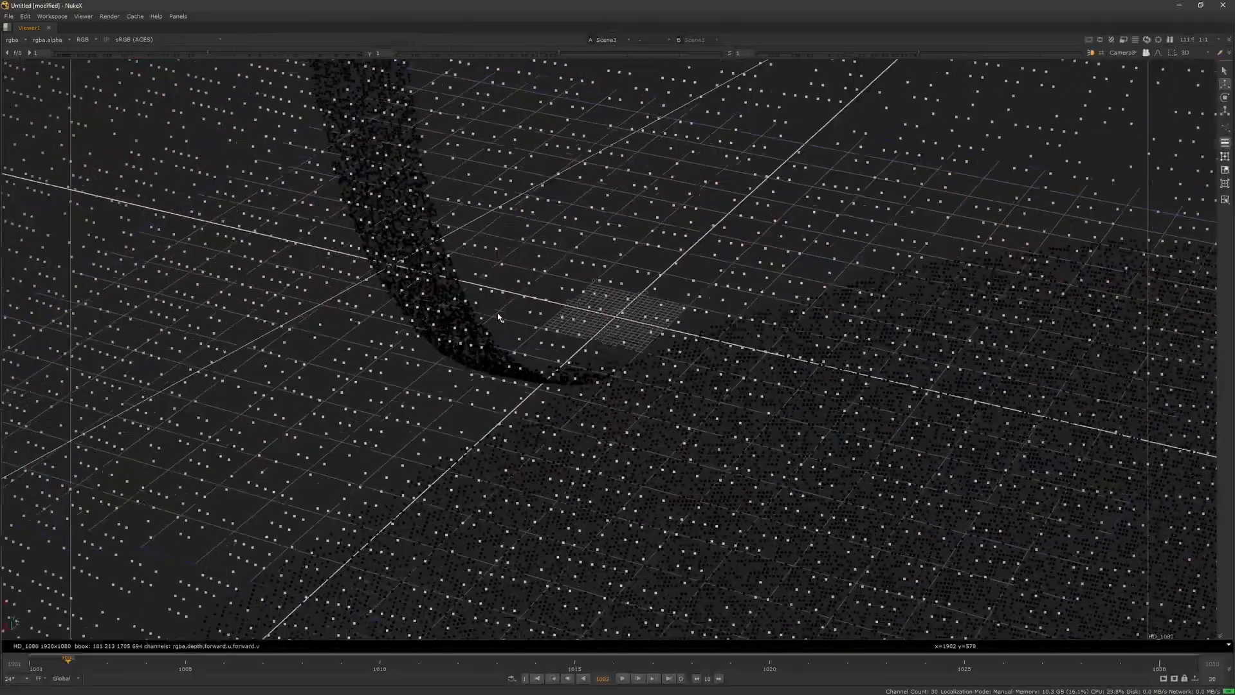
scroll(567, 333, down, 10)
scroll(566, 334, up, 10)
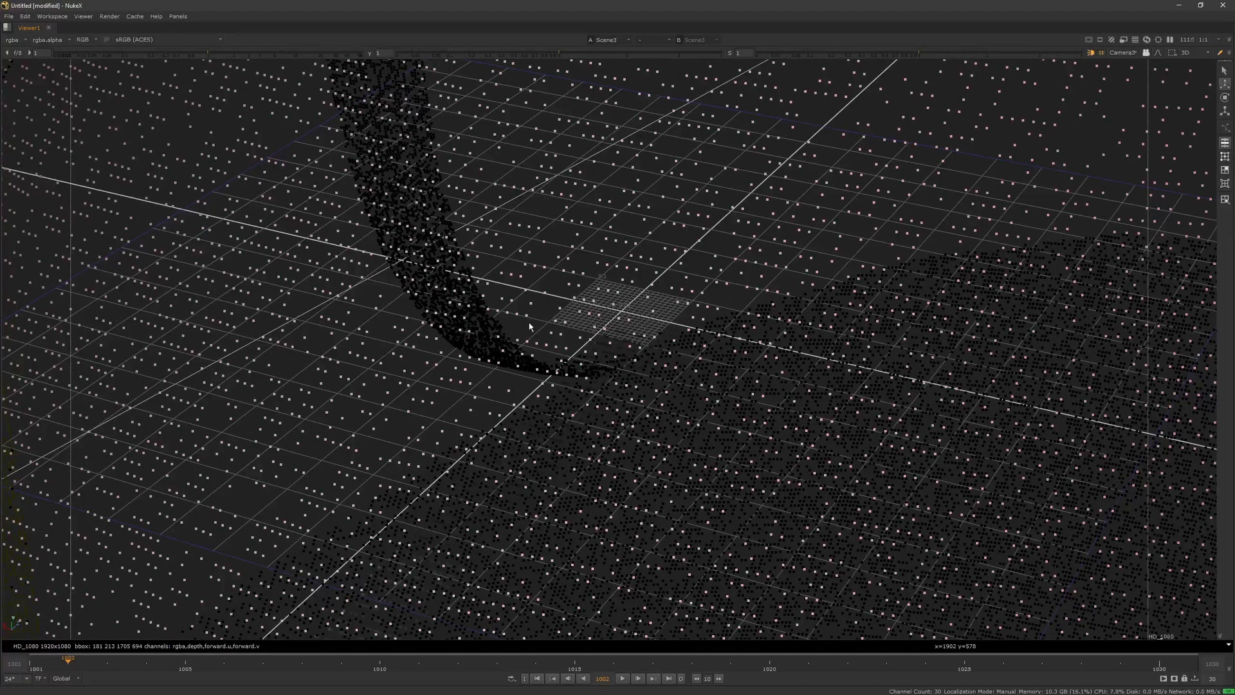
scroll(530, 326, down, 10)
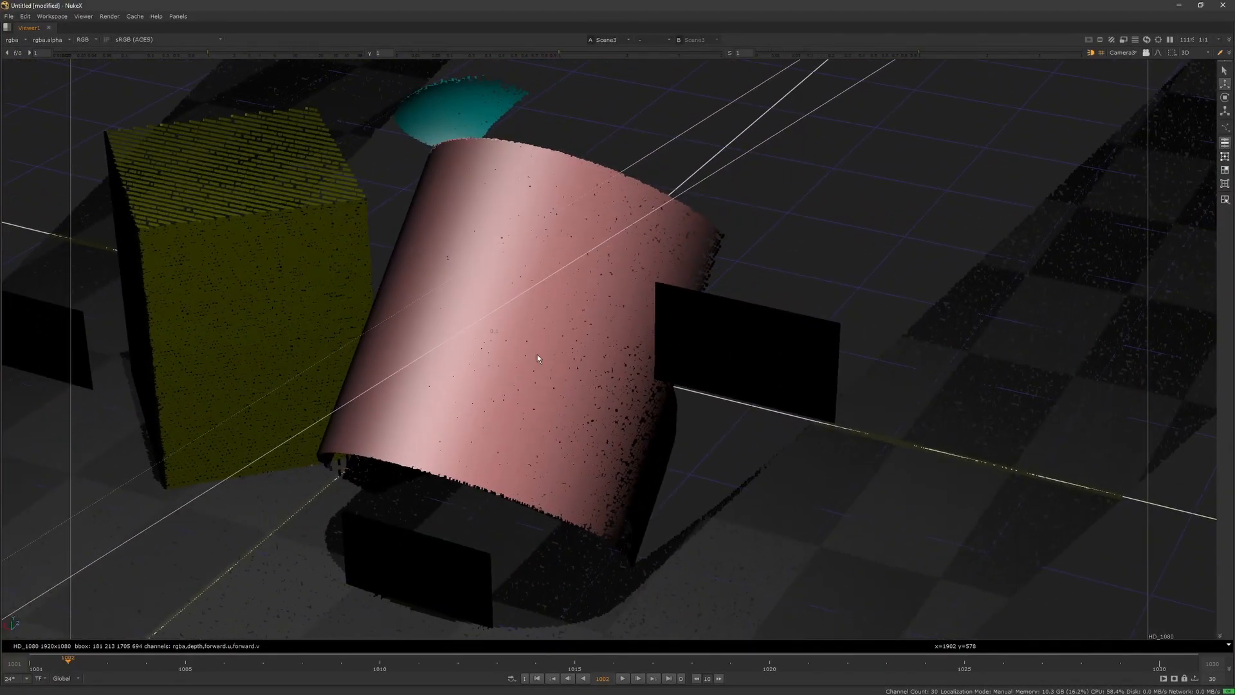
Step: Lower Card2 to floor level, at about Y 0.255
scroll(537, 358, down, 5)
scroll(712, 310, down, 6)
ctrl+drag(658, 283, 675, 237)
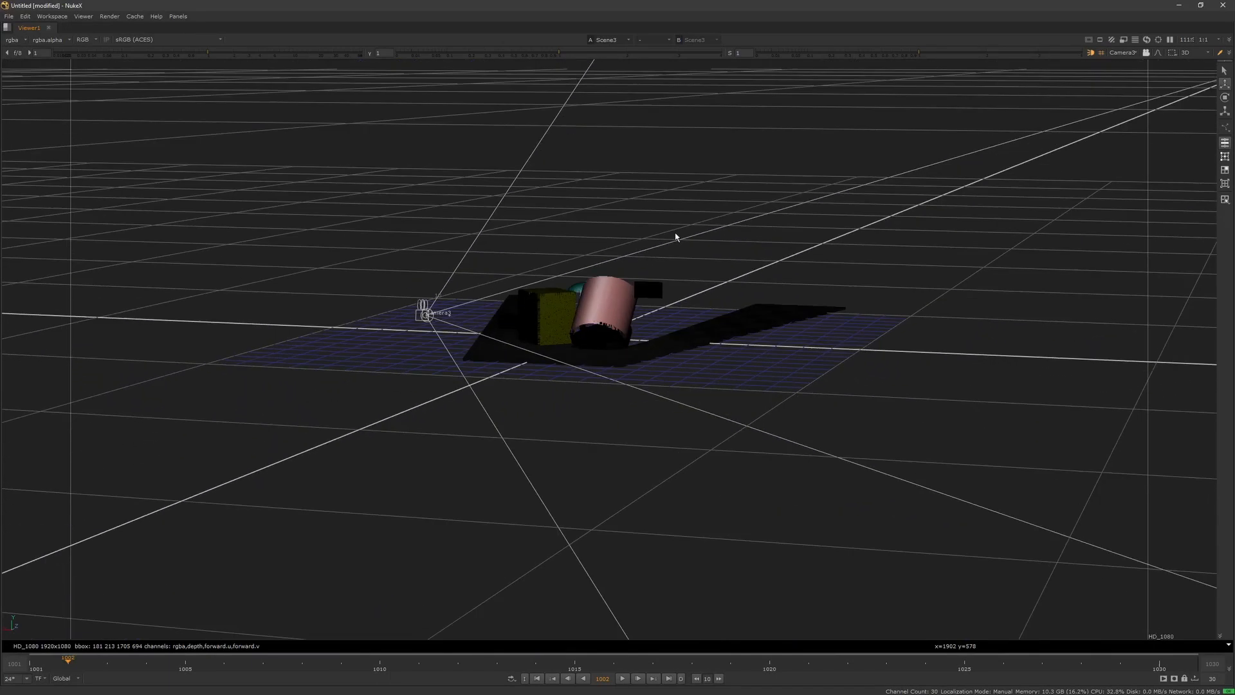
middle_drag(651, 334, 673, 317)
scroll(667, 318, up, 5)
scroll(667, 319, up, 3)
click(828, 144)
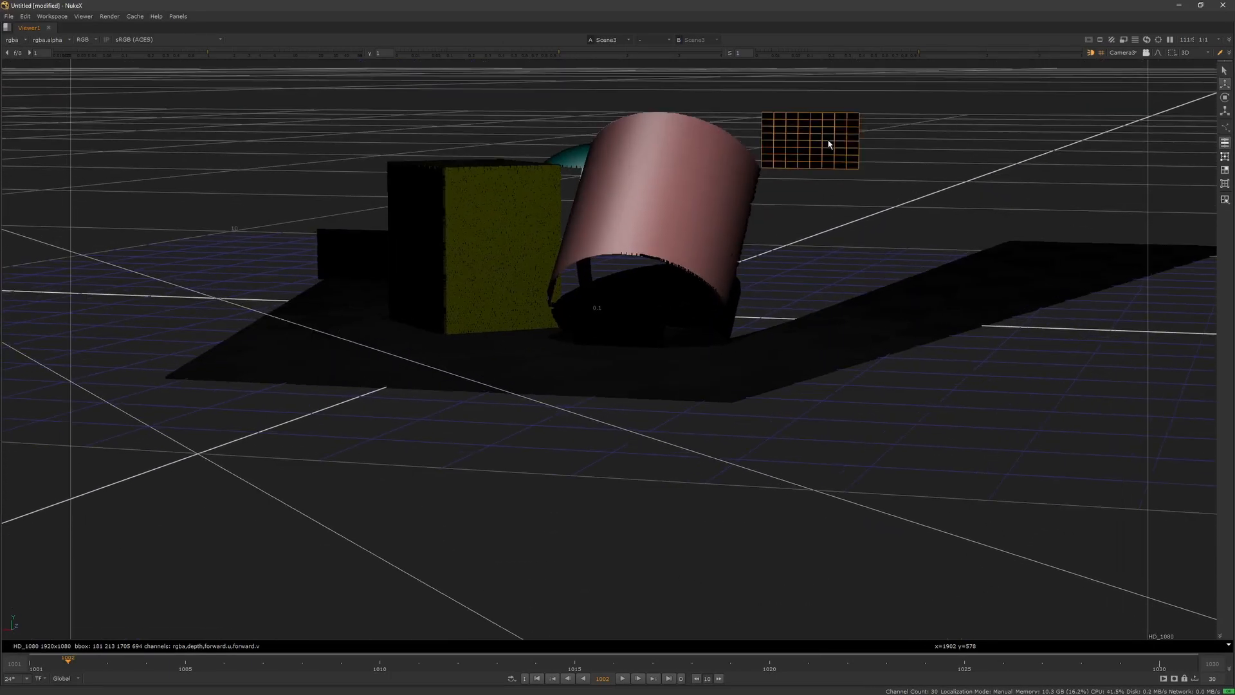
double_click(834, 145)
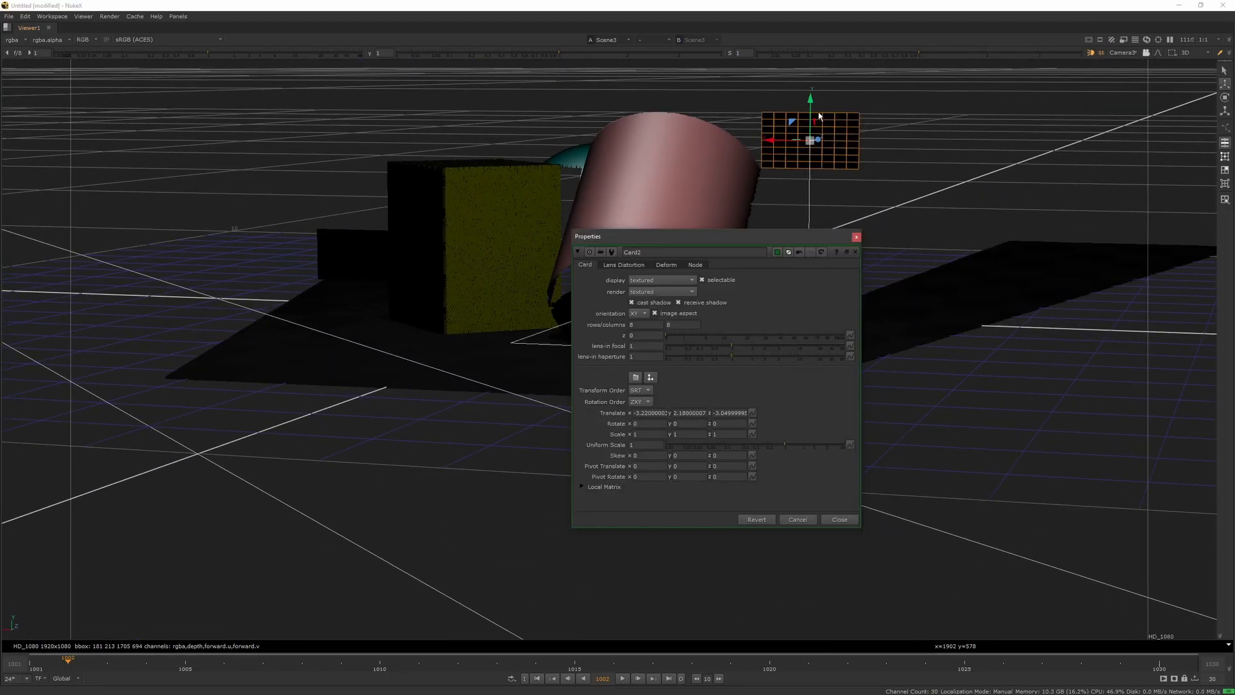
drag(797, 239, 1011, 385)
drag(810, 97, 864, 266)
Step: Lower Card4 beside the cube to floor level, at about Y 0.295
scroll(805, 241, down, 1)
scroll(682, 278, down, 3)
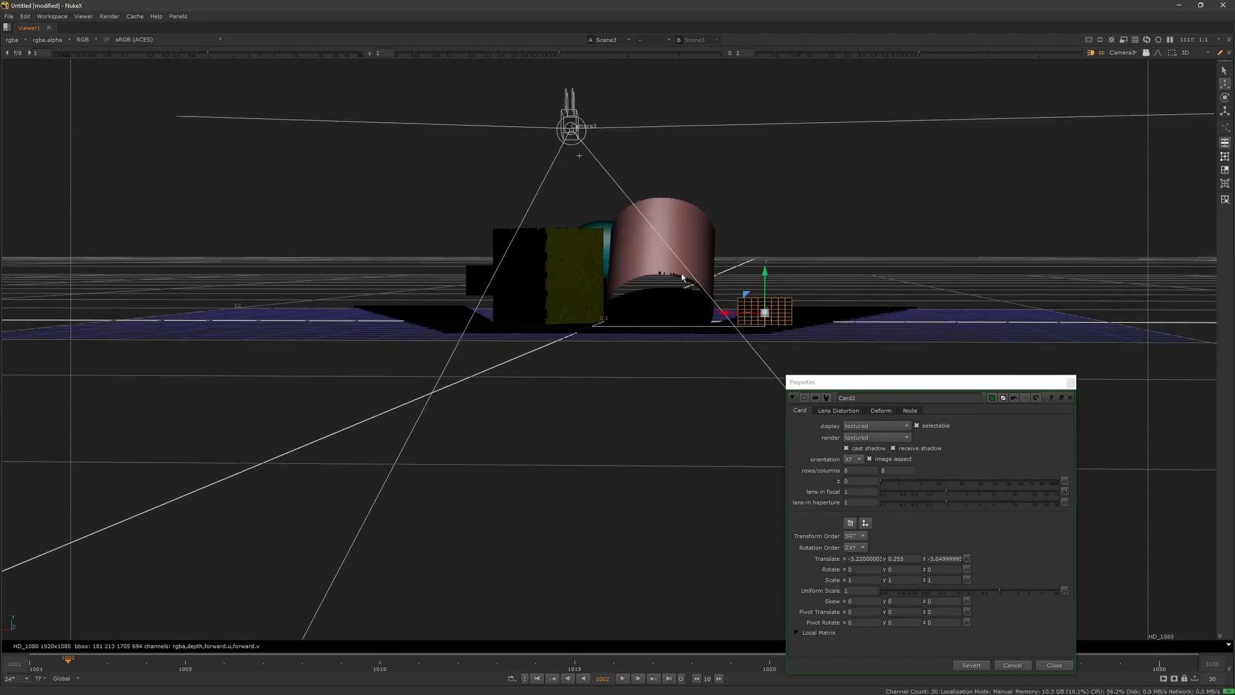
double_click(473, 279)
drag(494, 243, 494, 270)
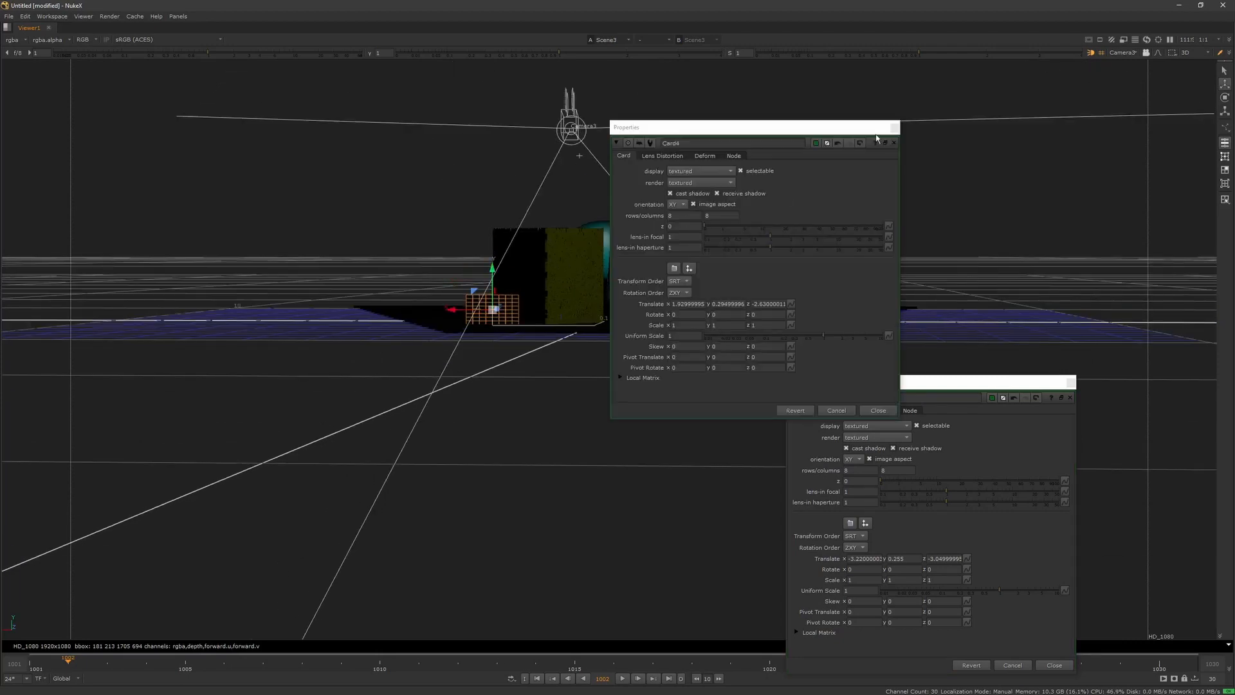
Step: Lower Card3 in front of the cylinder to floor level, at about Y 0.275
drag(861, 128, 638, 490)
click(671, 317)
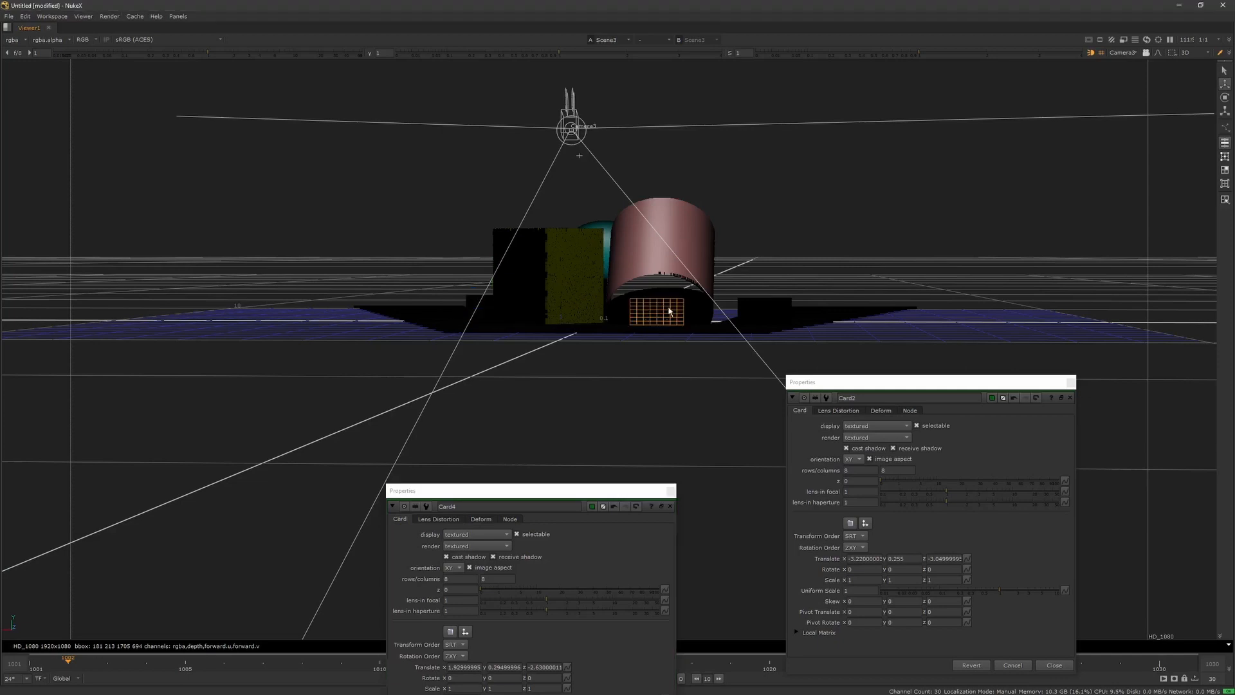
double_click(669, 313)
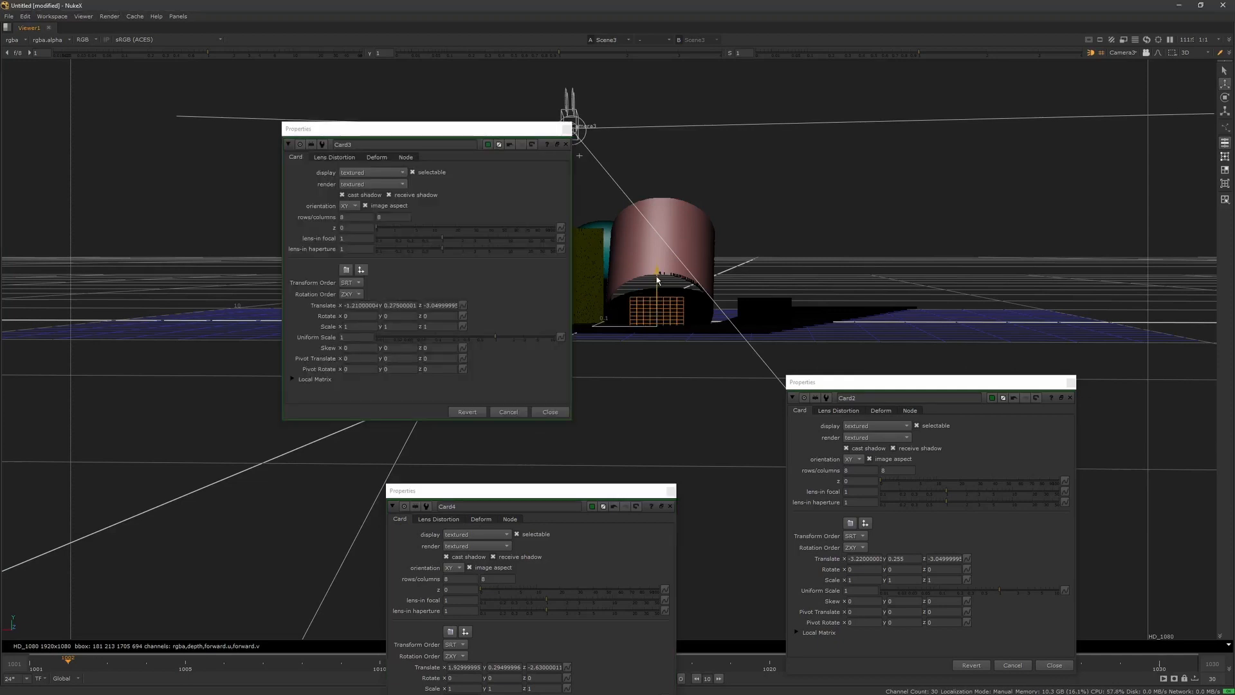
click(566, 144)
Step: Close the remaining card properties and restore the layout with the viewer beside the node graph
key(Tab)
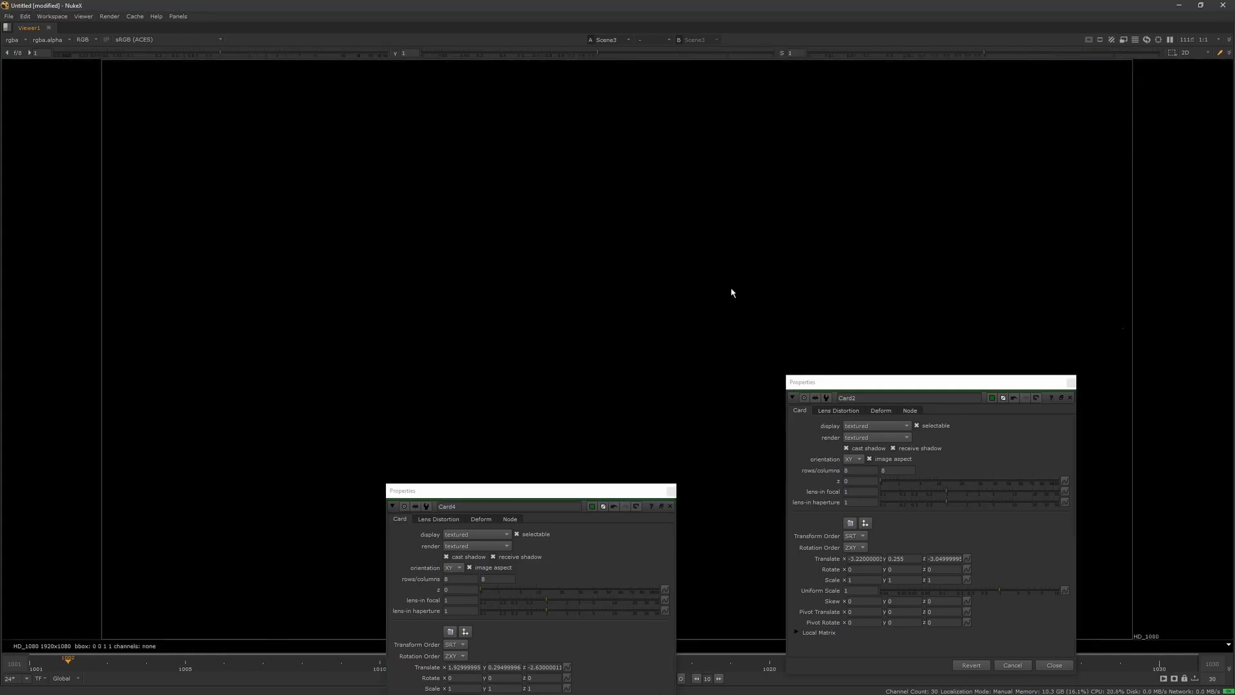
click(1072, 380)
key(space)
click(679, 474)
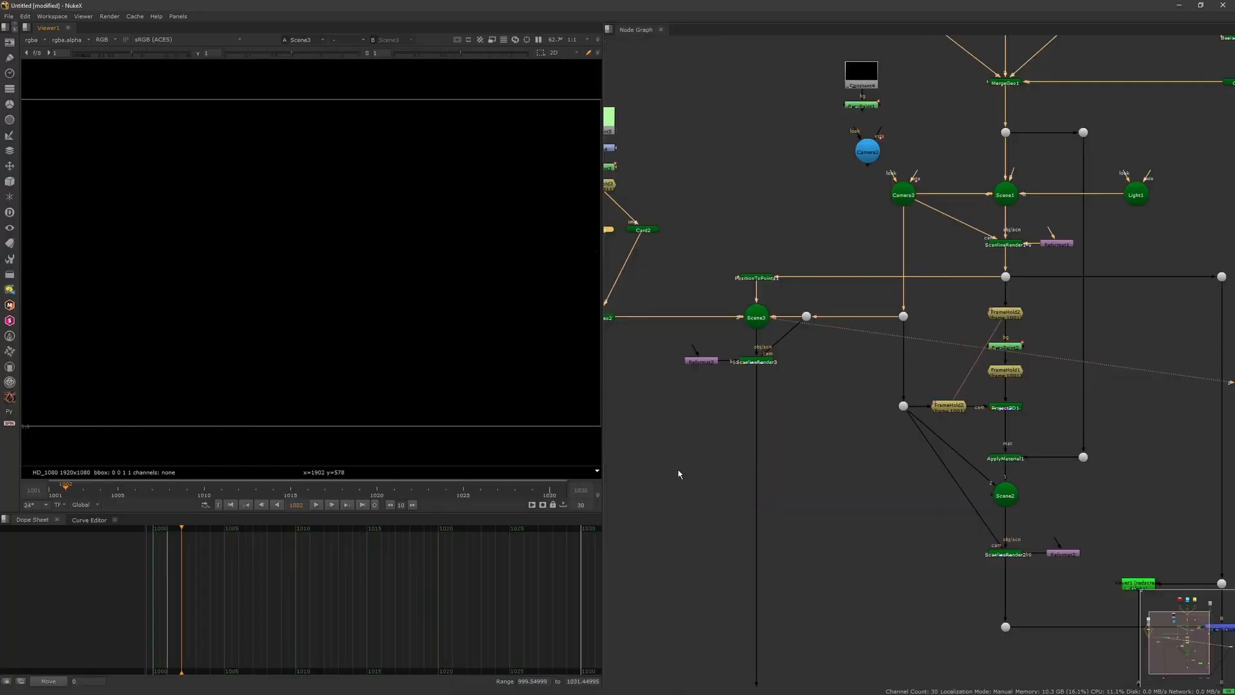
Step: Disable PositionToPoints1 and play back the cards rendered by ScanlineRender3
click(762, 279)
click(763, 358)
key(1)
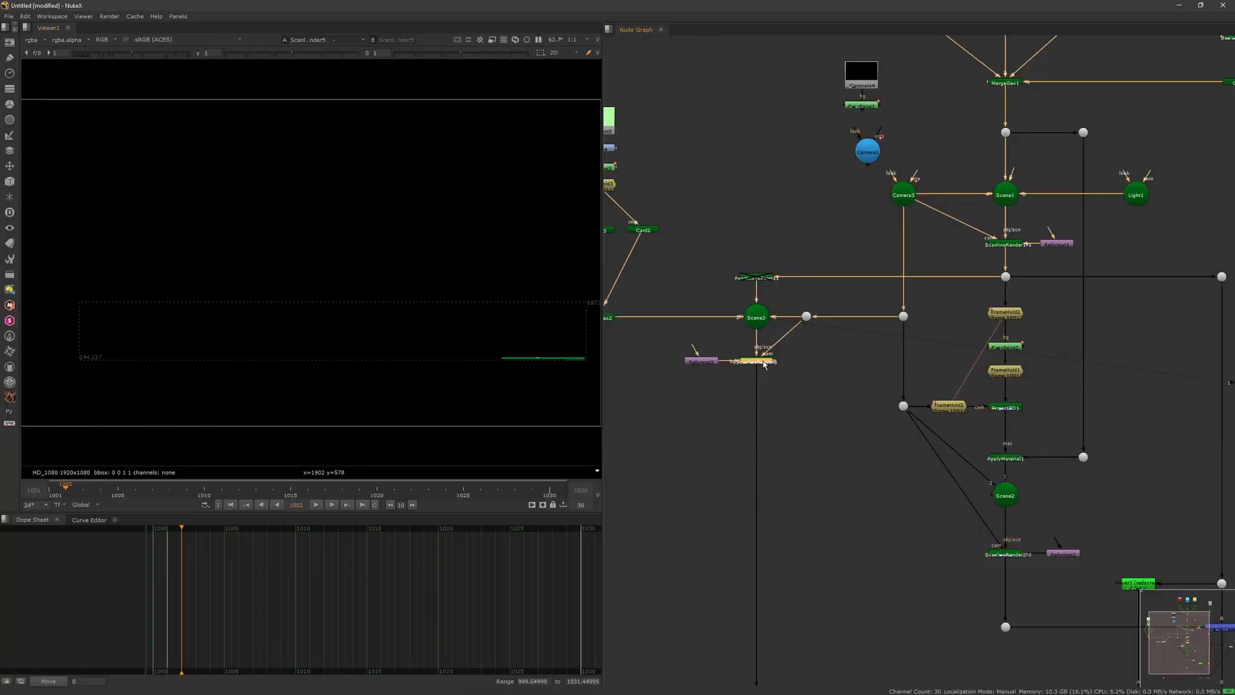
click(315, 505)
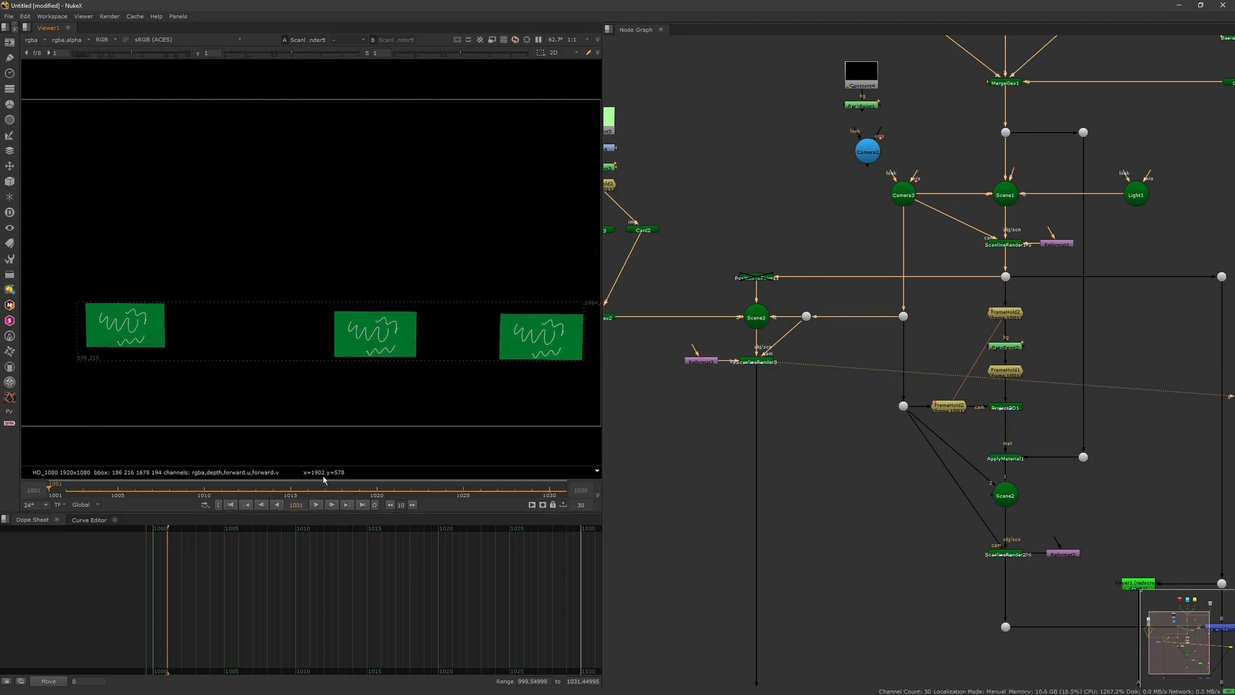
Step: Re-enable PositionToPoints1 and view Scene3 in 3D with the cards and point cloud seen from above
click(744, 316)
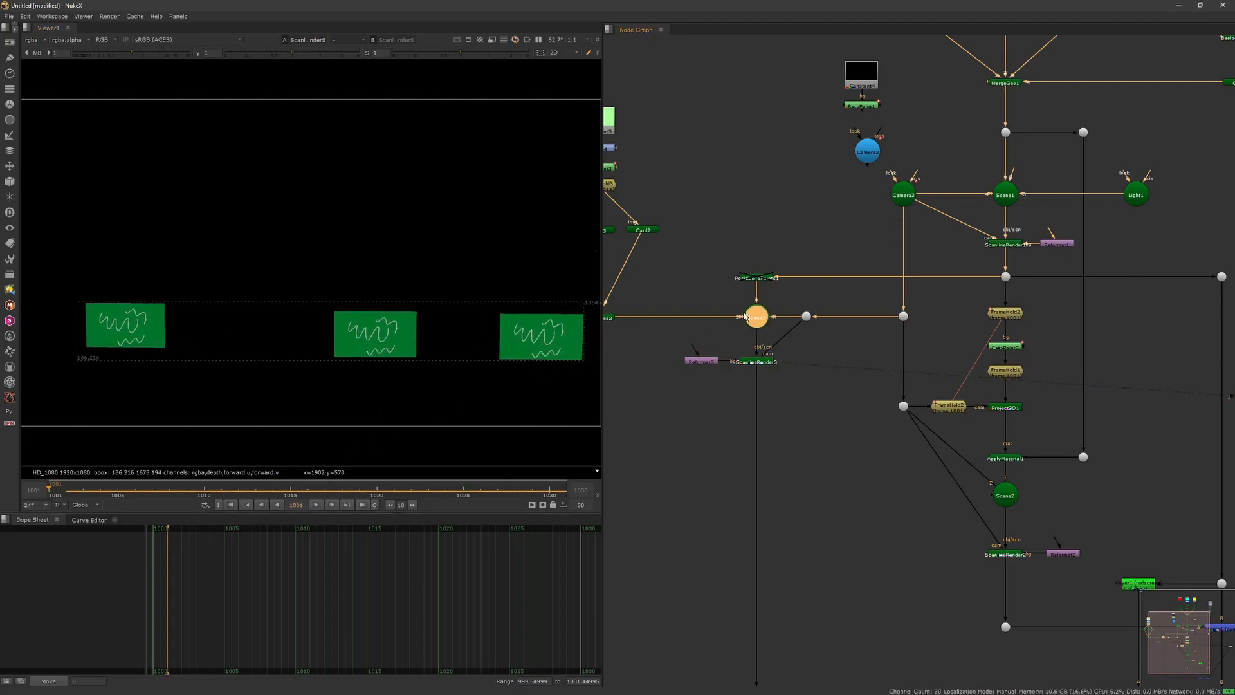
click(764, 280)
key(d)
click(759, 319)
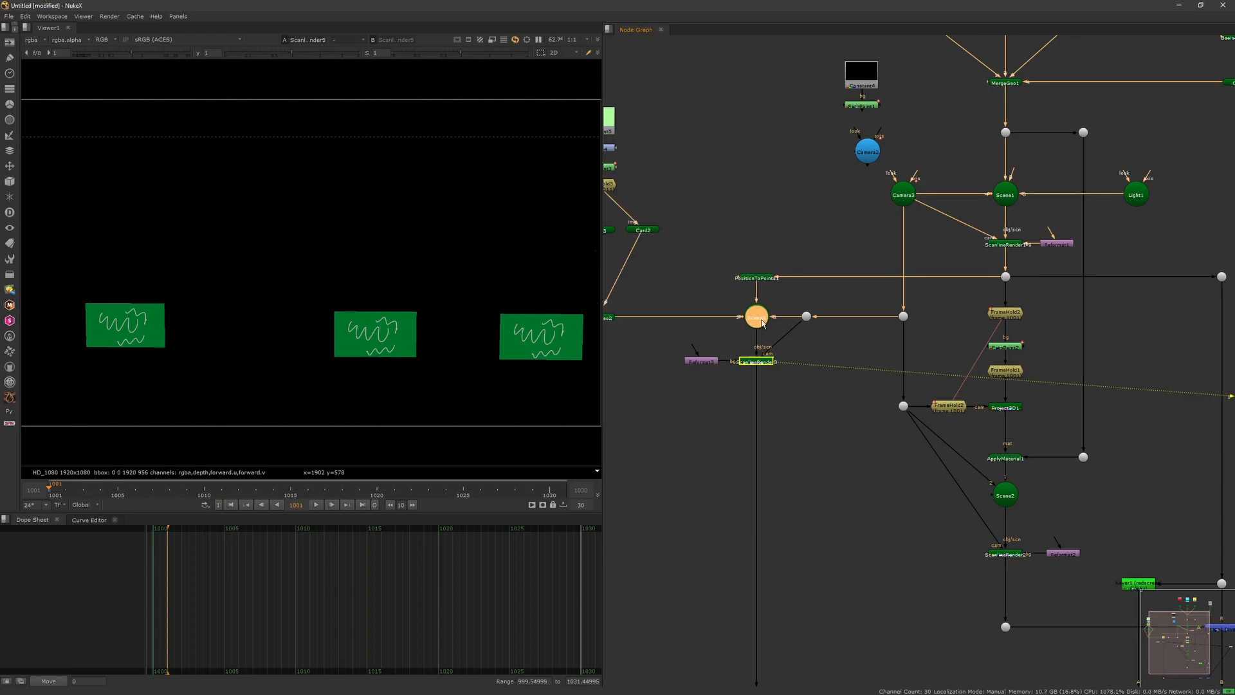
key(1)
click(477, 242)
scroll(450, 287, down, 5)
ctrl+drag(417, 272, 381, 341)
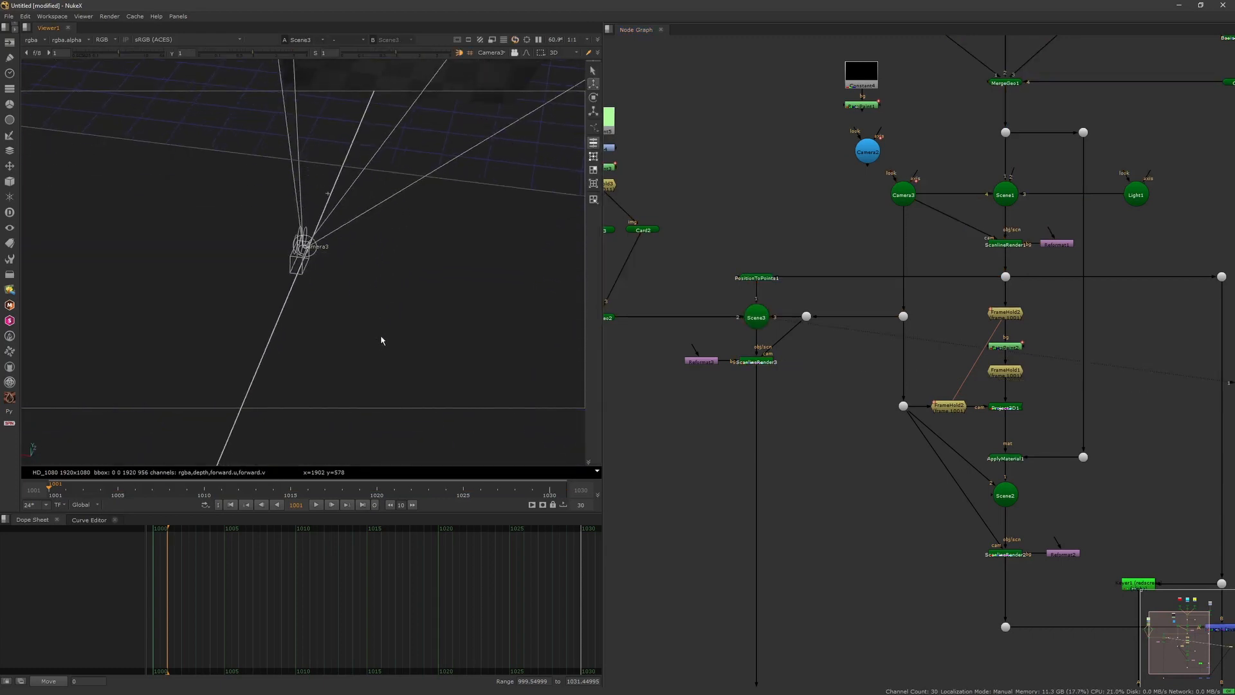
middle_drag(380, 340, 386, 386)
middle_drag(408, 292, 367, 435)
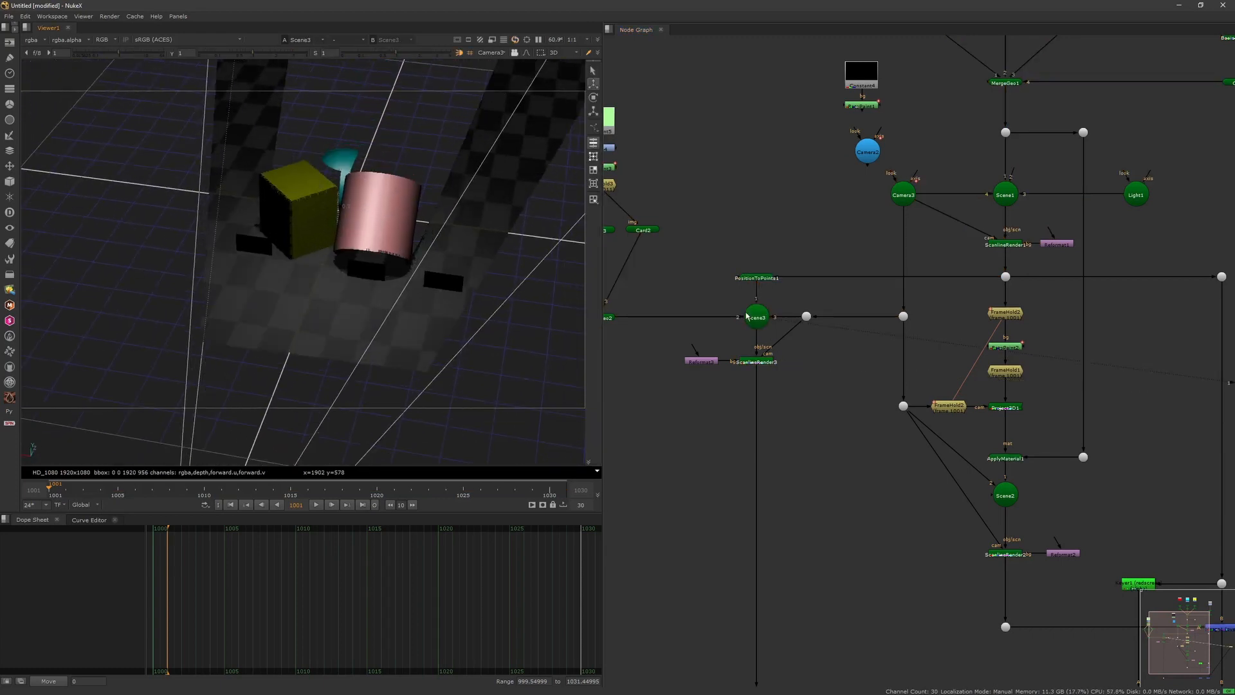
Step: Move Card2 across the floor toward the camera, to about X -2.3 and Z -6.05
middle_drag(746, 315, 877, 347)
click(778, 261)
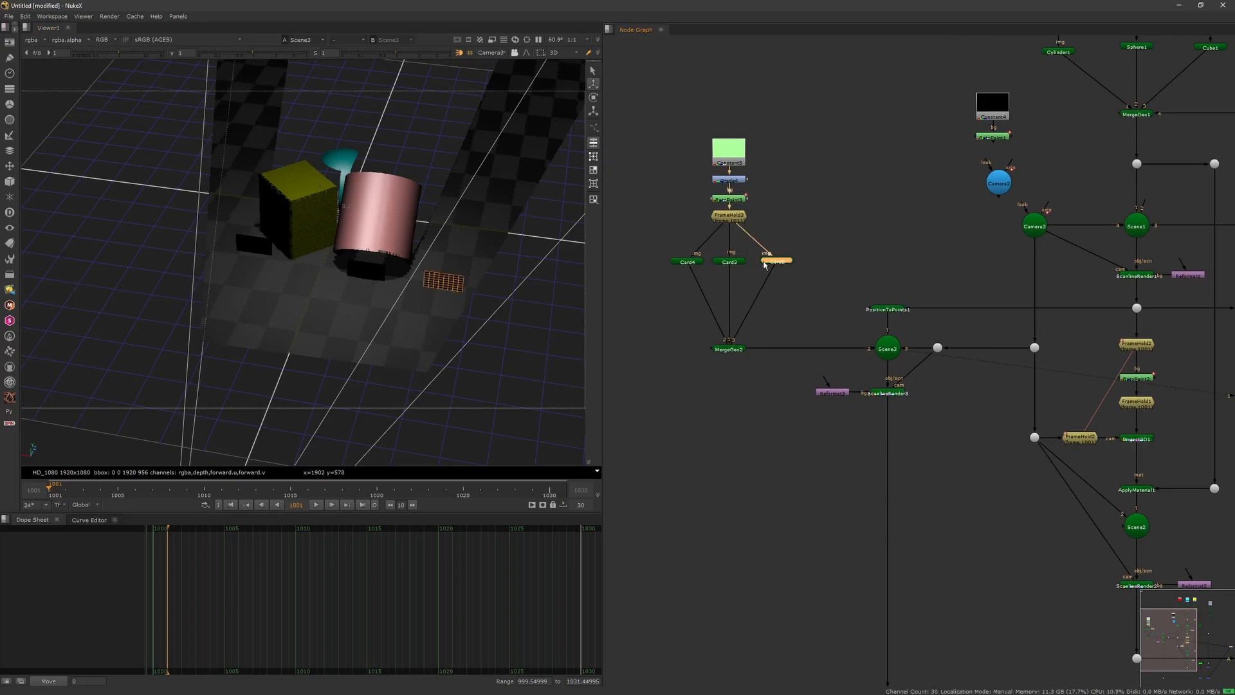
double_click(764, 262)
scroll(451, 309, down, 2)
ctrl+drag(407, 293, 458, 281)
drag(350, 312, 380, 418)
key(ctrl+z)
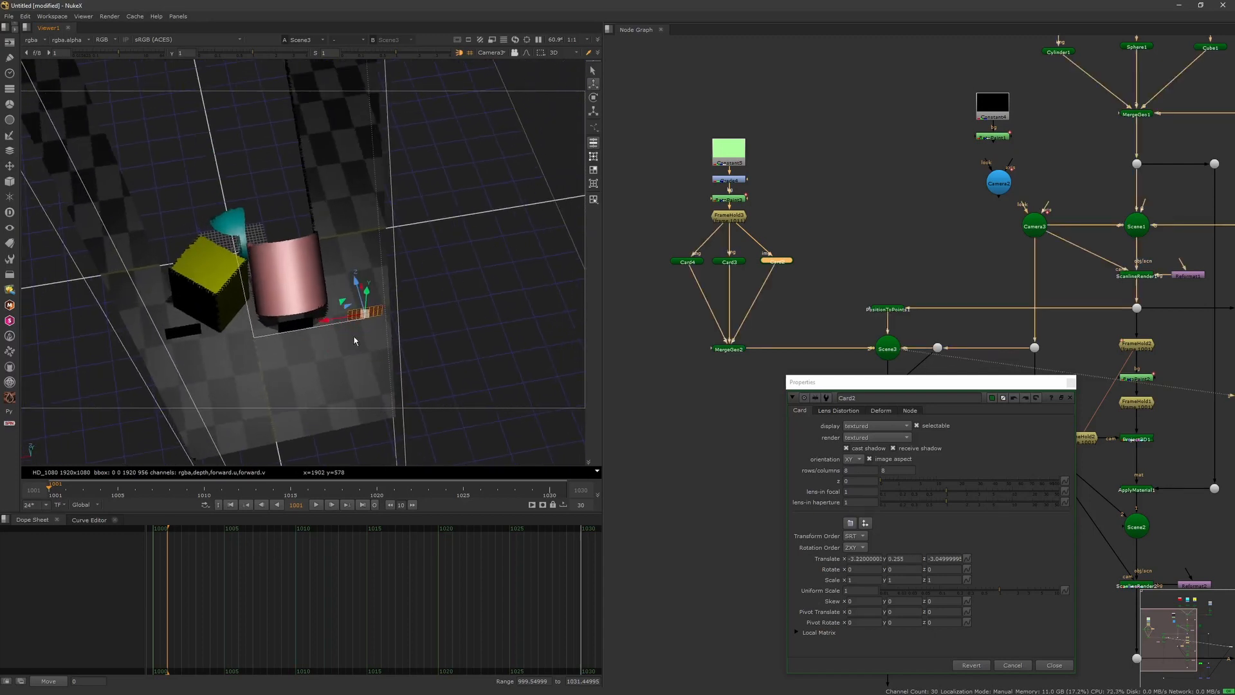
ctrl+drag(348, 309, 361, 309)
ctrl+drag(382, 352, 343, 379)
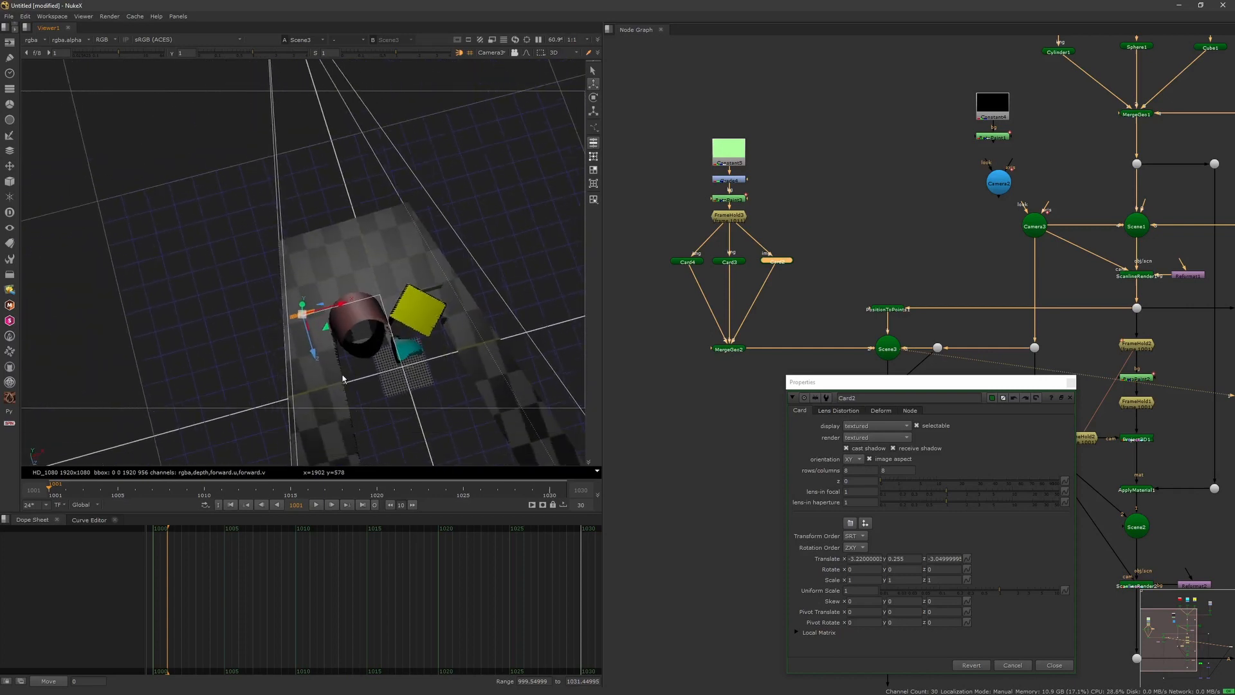
drag(328, 333, 328, 249)
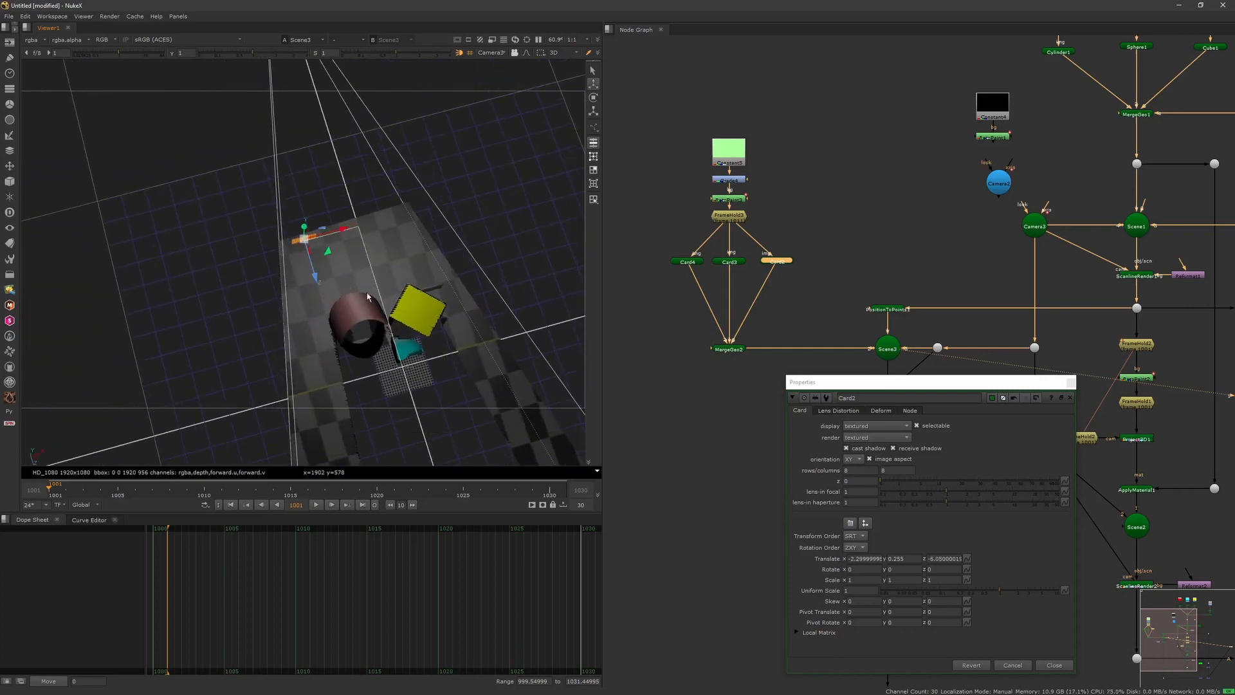
ctrl+drag(348, 299, 504, 204)
scroll(435, 277, up, 4)
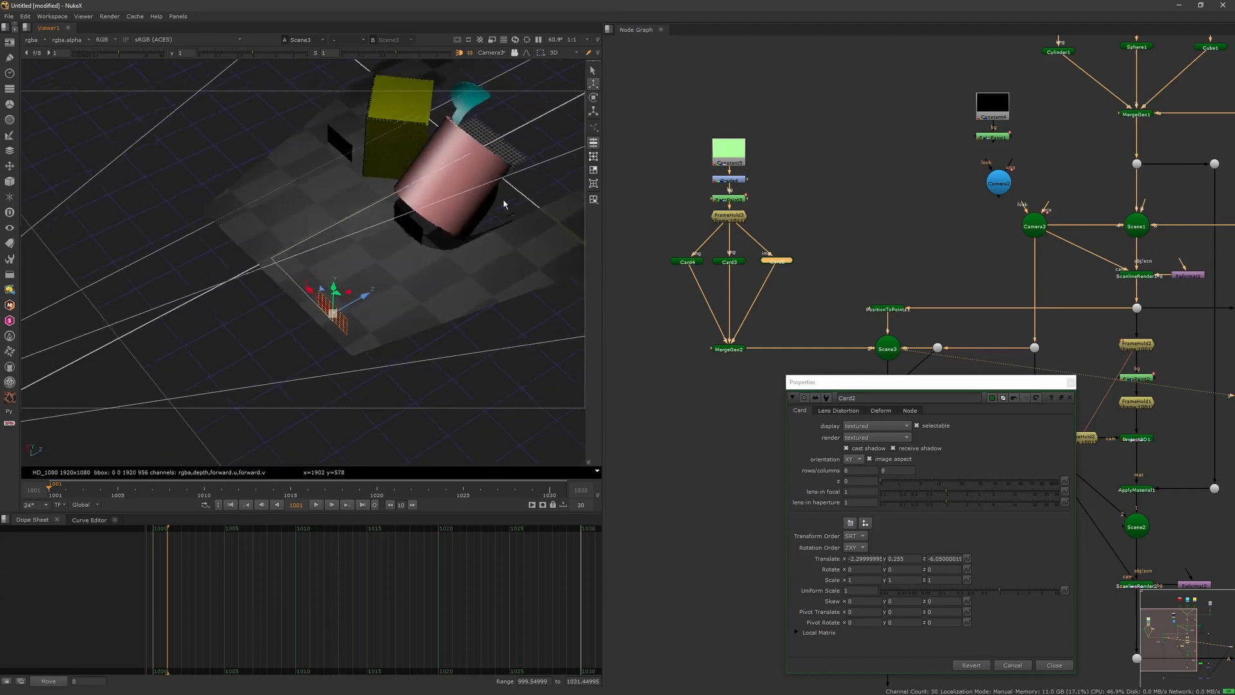
Step: Move Card3 out in front of the cube and cylinder, to about X 0.07 and Z -4.24
click(732, 262)
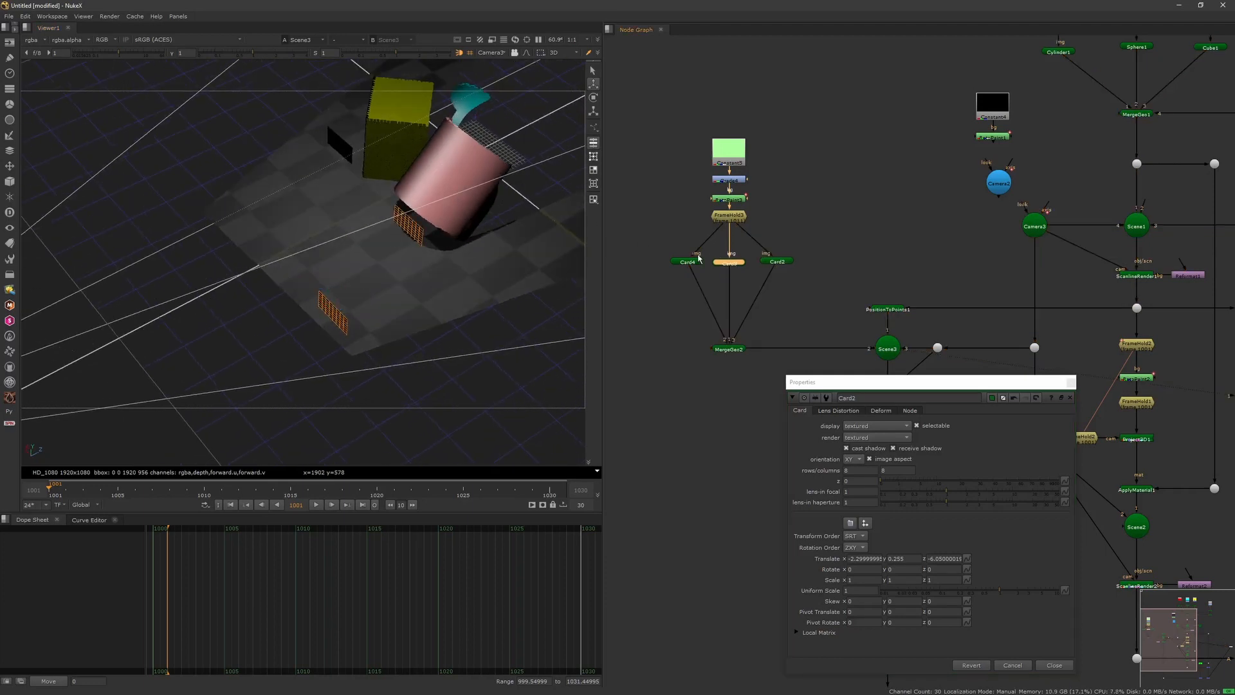
double_click(730, 267)
drag(554, 129, 778, 327)
ctrl+drag(386, 230, 342, 205)
drag(341, 190, 282, 246)
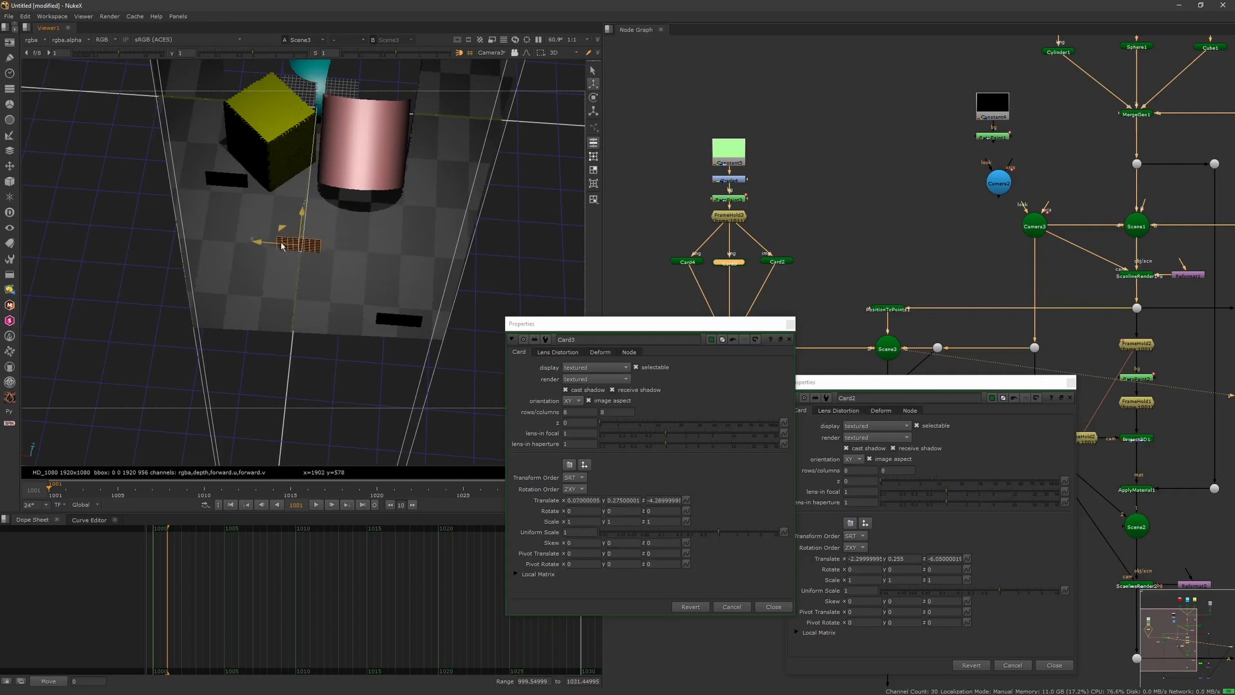
Step: Move Card4 beside the cube to about X 2.5 and Z -1.89, and close the Card2 and Card3 properties
click(777, 261)
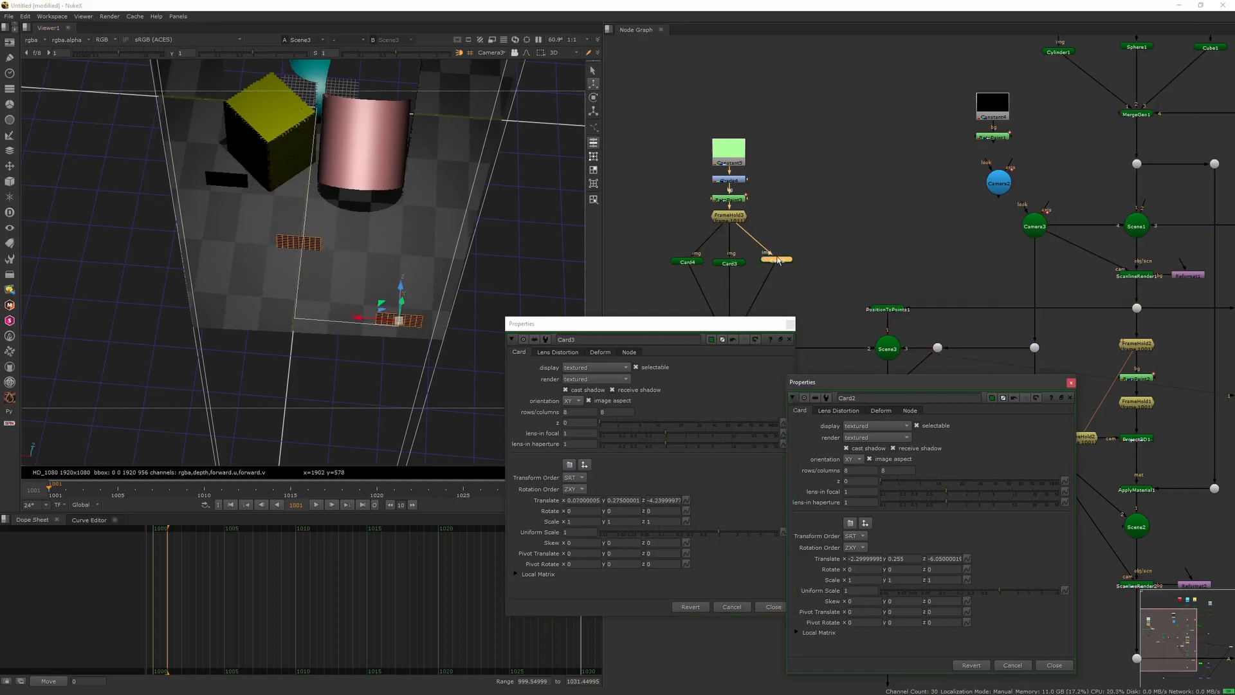
double_click(691, 262)
drag(202, 170, 189, 125)
ctrl+drag(215, 200, 236, 118)
click(1068, 382)
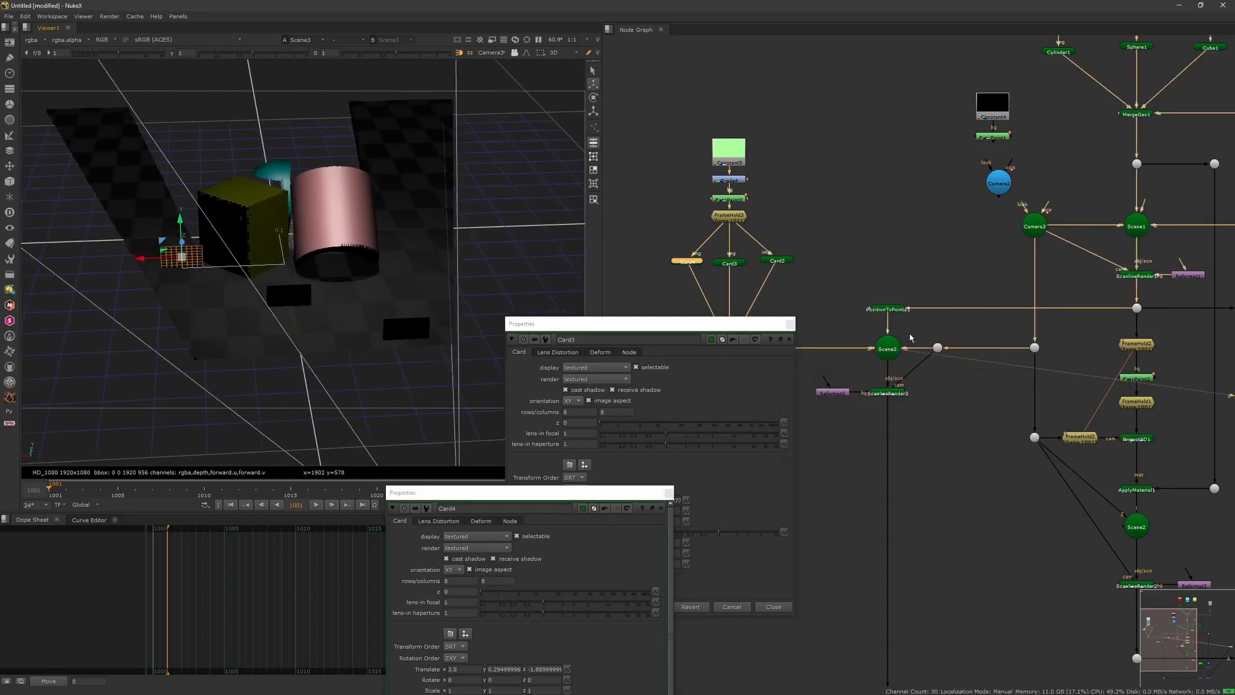
click(790, 324)
Step: Disable PositionToPoints1 and play back the repositioned cards through ScanlineRender3
click(898, 338)
click(892, 311)
key(d)
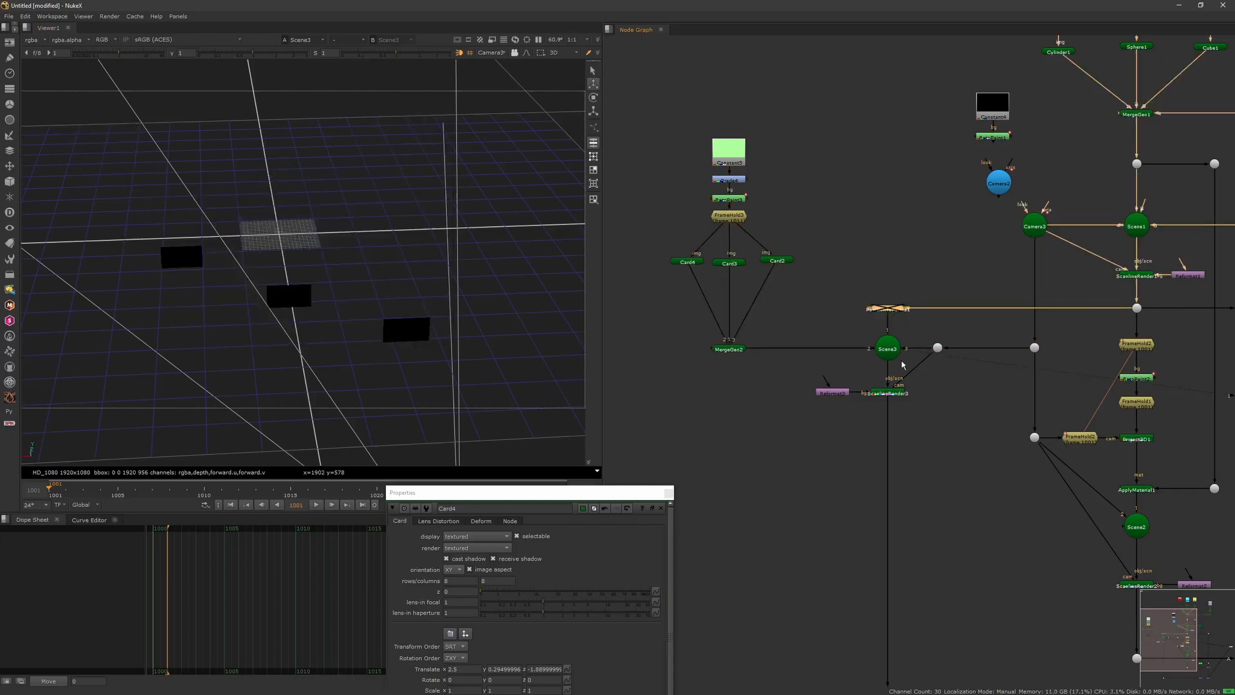
click(892, 392)
key(1)
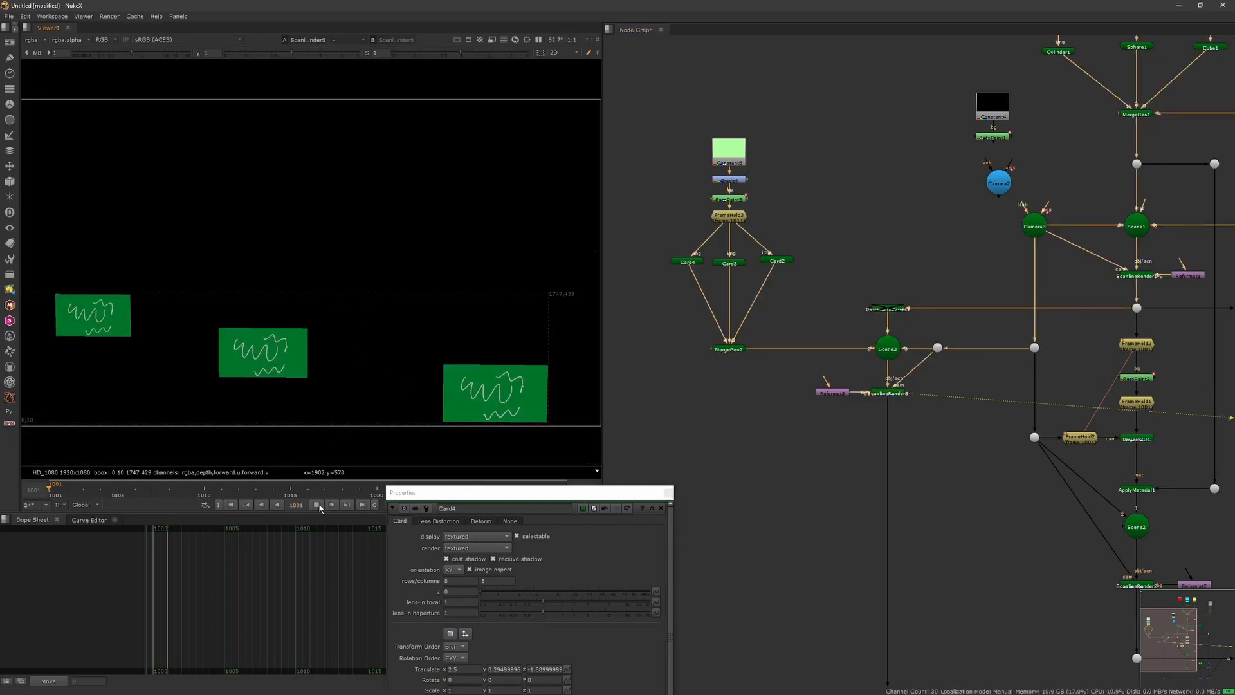
click(670, 493)
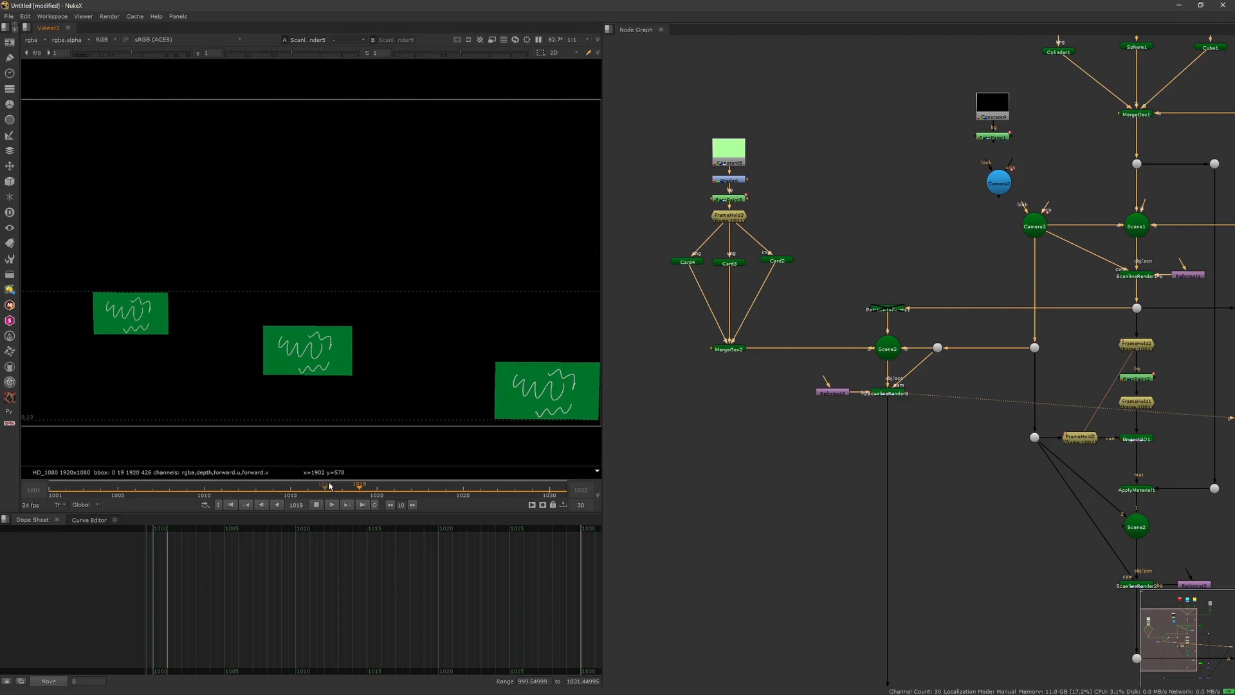
click(317, 505)
Step: Disable the merge of the projected paint above Merge2 and play back the Merge2 composite
middle_drag(892, 443, 853, 353)
scroll(852, 353, down, 3)
mouse_move(830, 413)
middle_down()
mouse_move(764, 306)
mouse_move(804, 389)
middle_up()
drag(961, 359, 1007, 340)
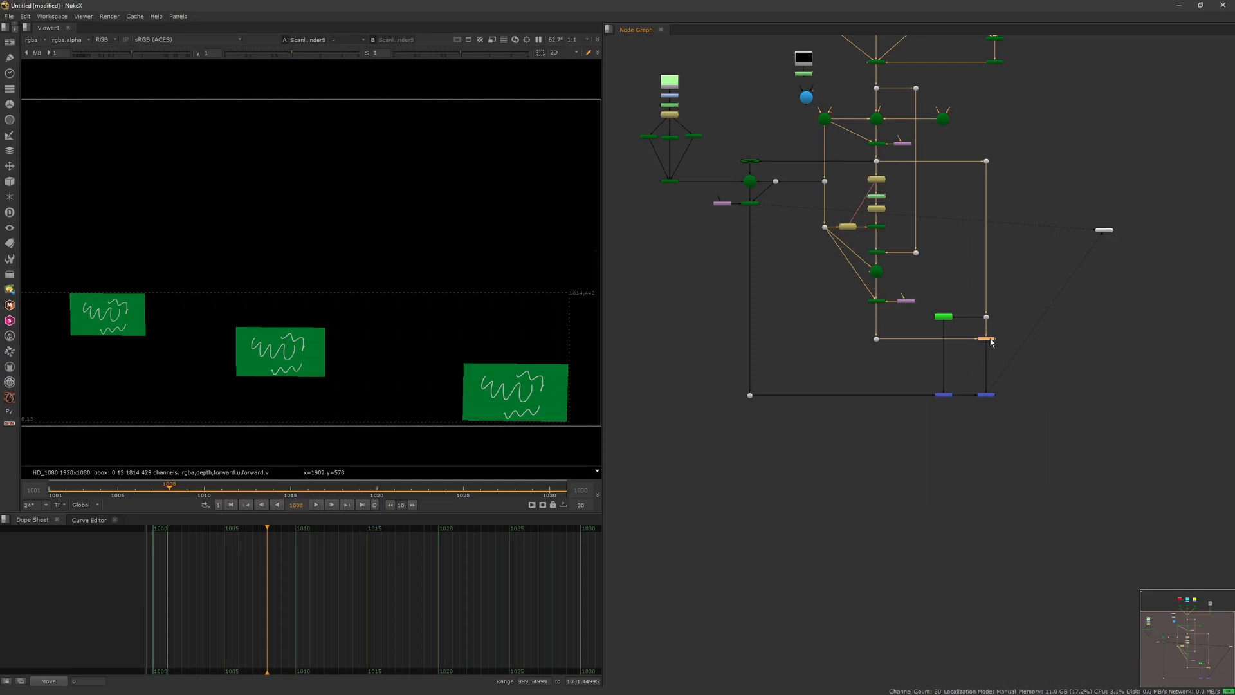
key(d)
click(984, 395)
key(1)
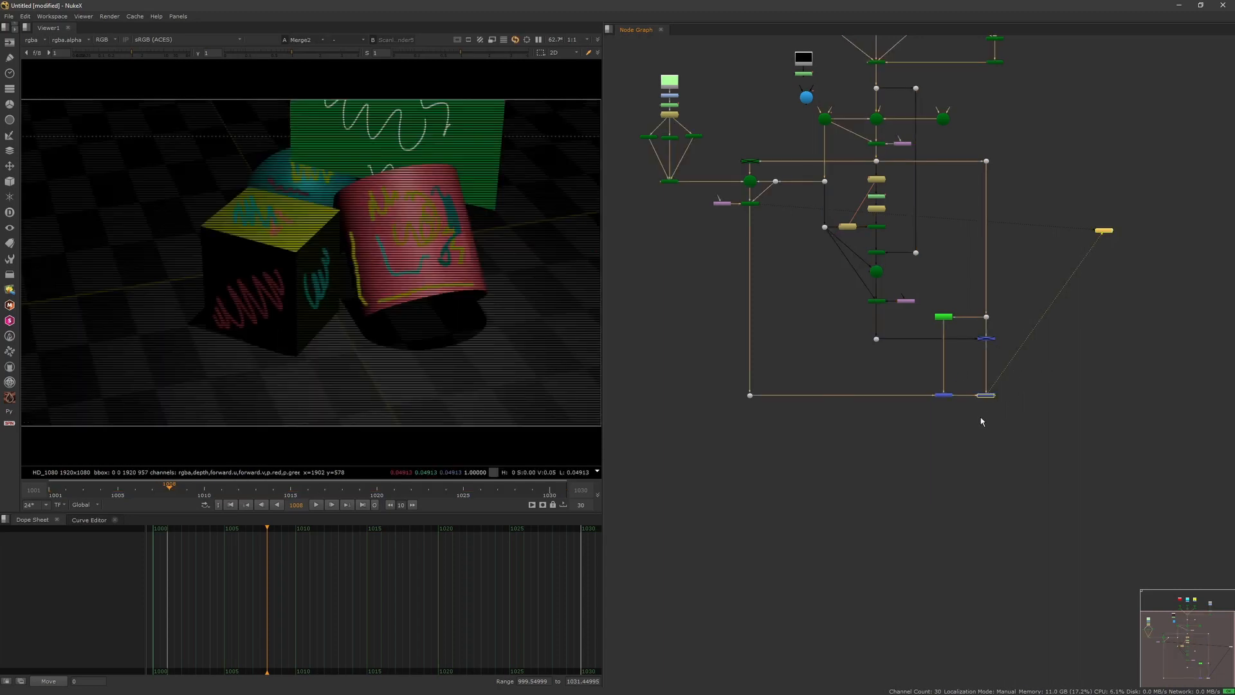
click(316, 505)
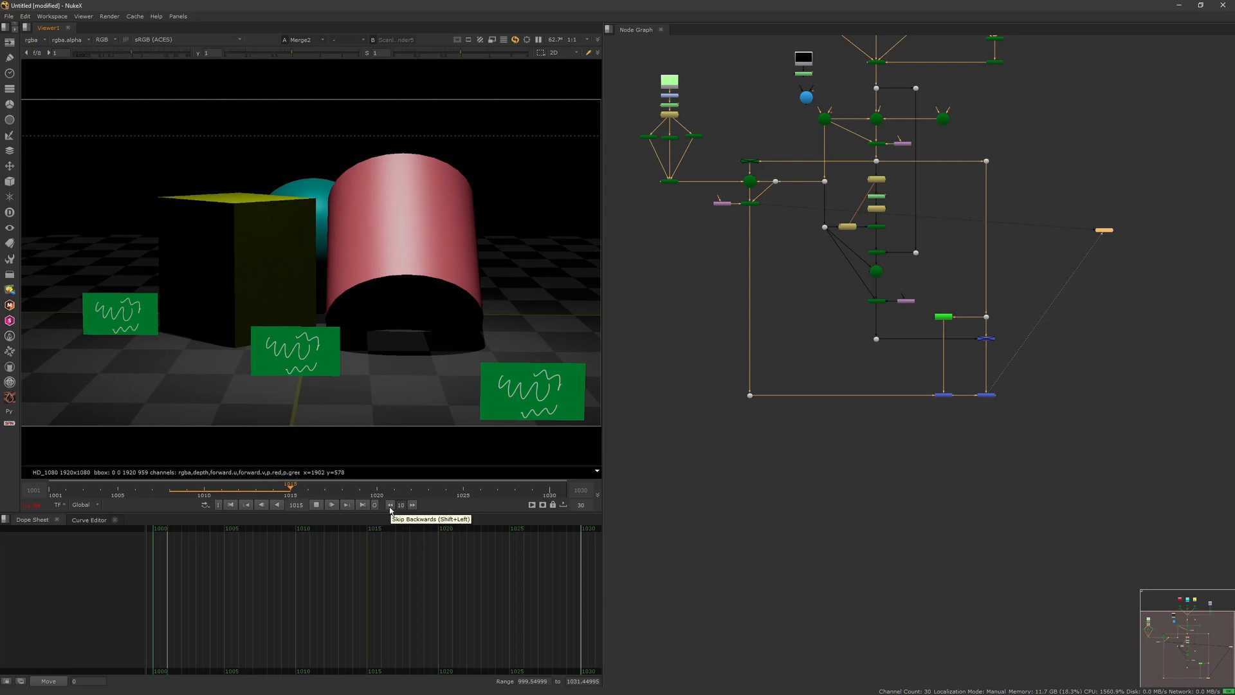
click(319, 505)
Step: Re-enable PositionToPoints1 and examine the cards around the point cloud of Scene3 from above in 3D
scroll(802, 248, up, 3)
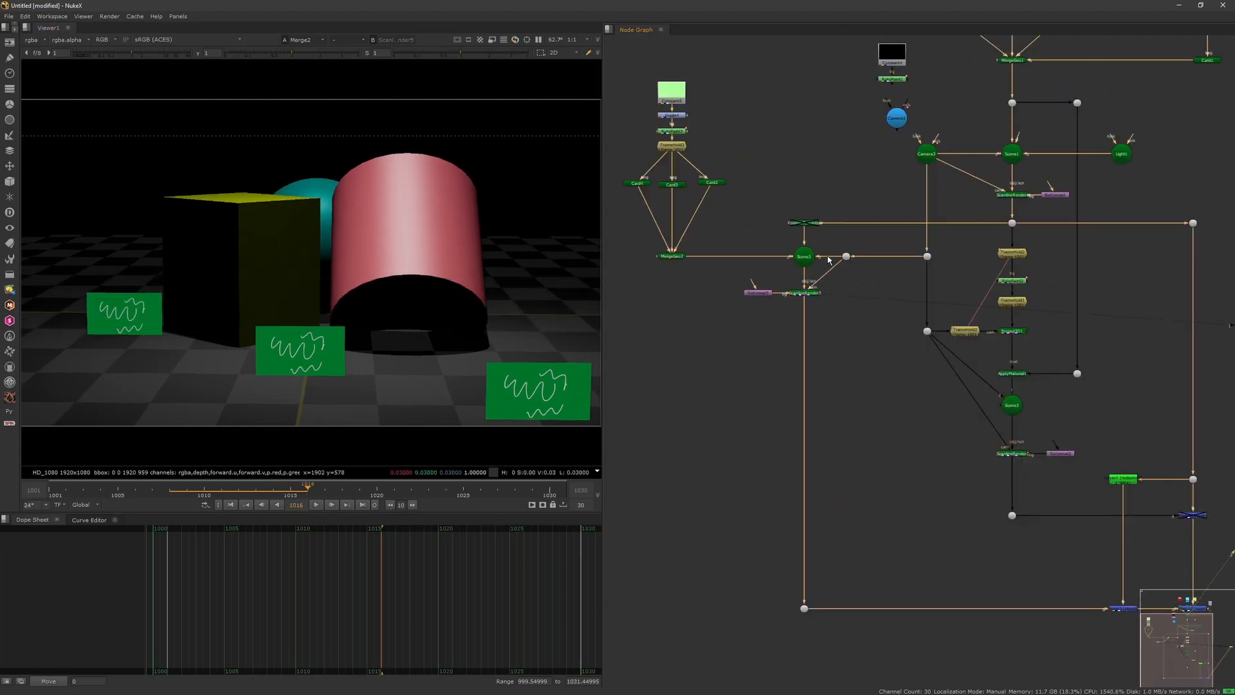
click(804, 256)
key(1)
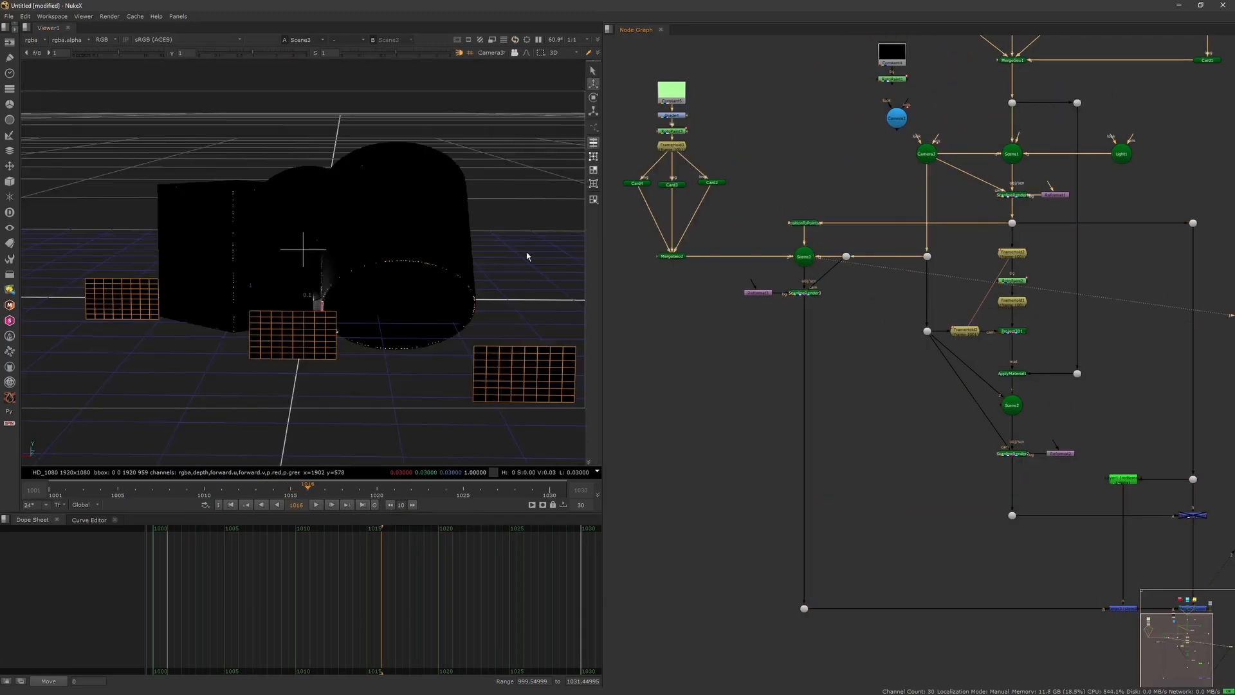
click(479, 238)
scroll(438, 223, down, 3)
ctrl+drag(438, 224, 434, 311)
scroll(450, 283, up, 5)
ctrl+drag(463, 271, 431, 298)
scroll(406, 291, down, 8)
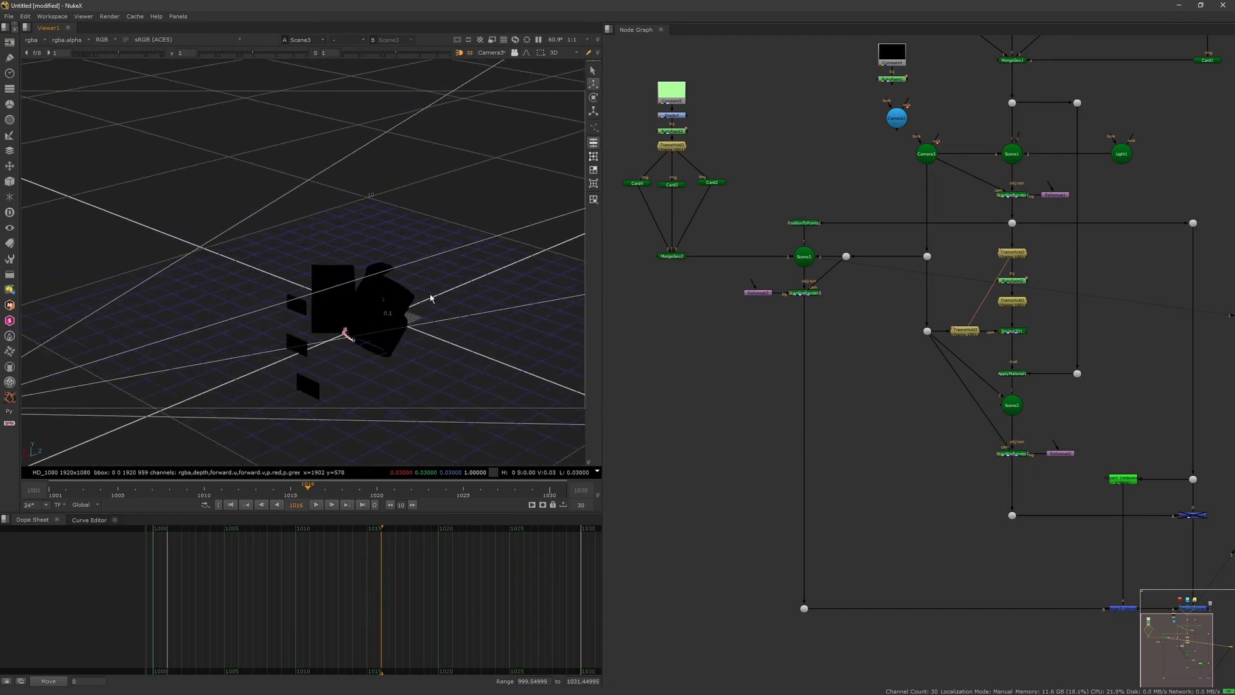
ctrl+click(799, 252)
alt+drag(799, 252, 864, 279)
alt+drag(438, 355, 465, 375)
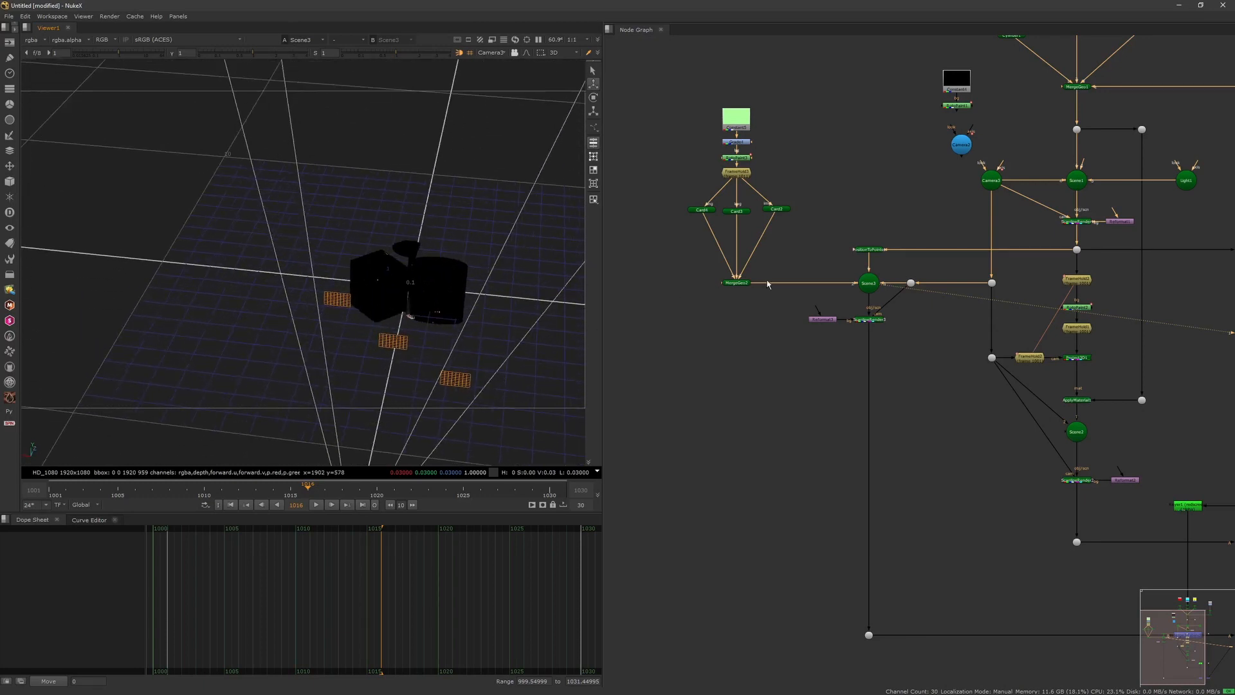
Step: Move Card2 far behind the objects, to about Z 9.82
double_click(778, 210)
ctrl+drag(471, 364, 434, 281)
ctrl+drag(407, 236, 529, 252)
scroll(451, 272, down, 3)
Step: Scale Card2 up to a uniform scale of about 1.95
drag(1001, 587, 1018, 590)
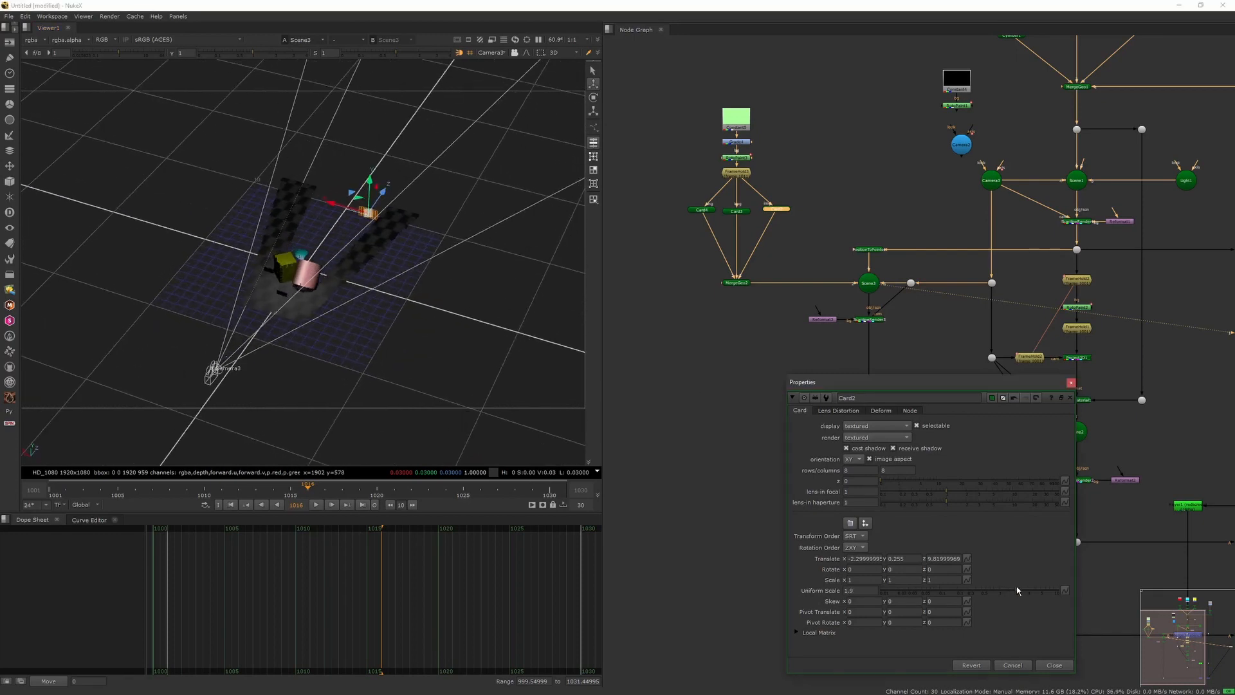
scroll(368, 295, down, 2)
ctrl+drag(367, 295, 341, 308)
scroll(341, 309, down, 4)
scroll(341, 309, up, 6)
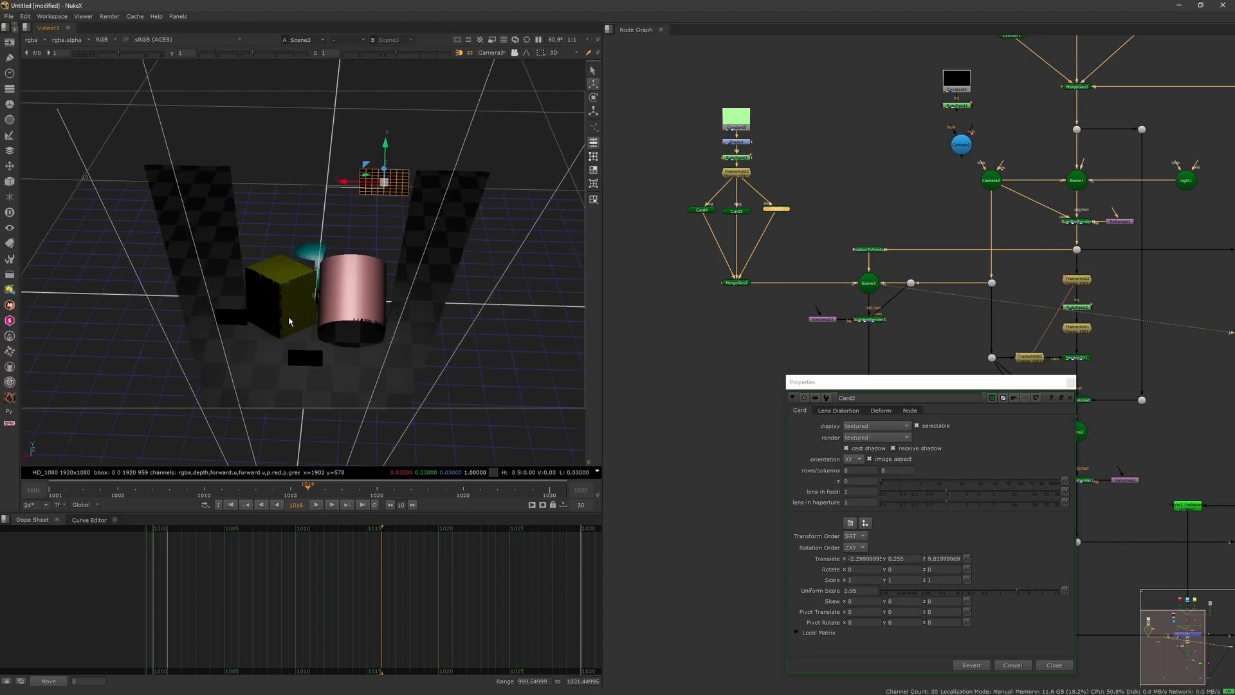
Step: Move Card4 sideways and back beside the objects, to about X 4.7, Y 0.295, Z 4.85
double_click(701, 210)
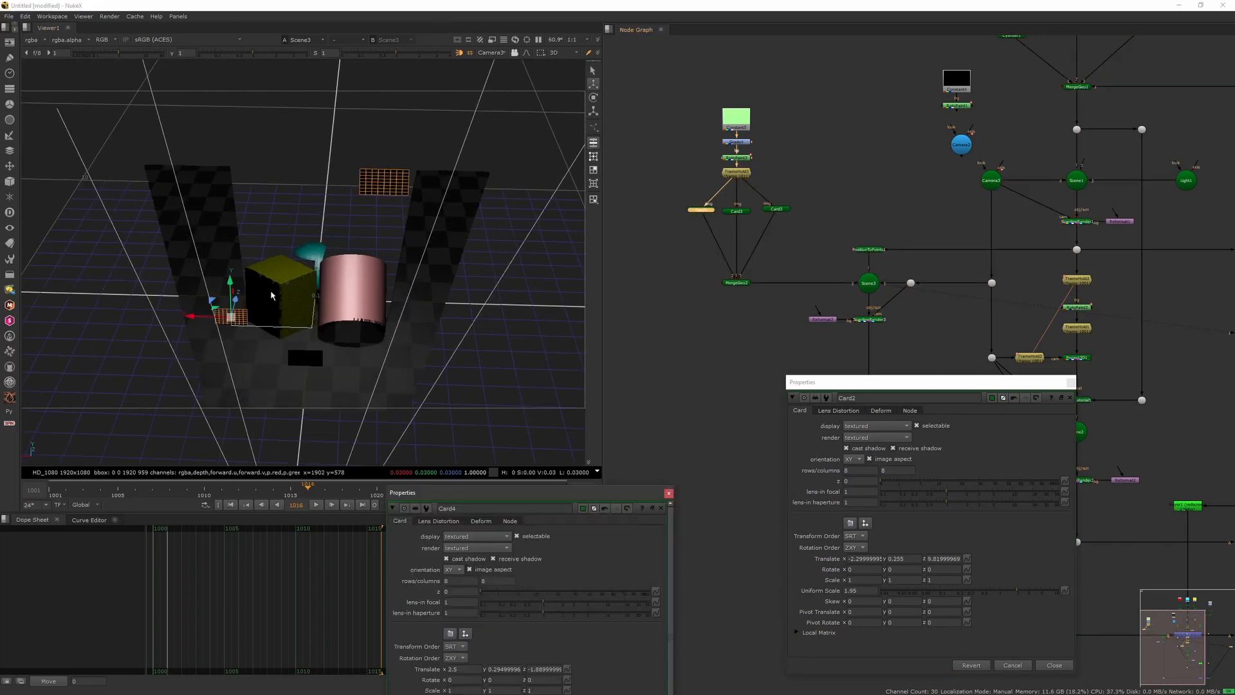
drag(215, 310, 191, 172)
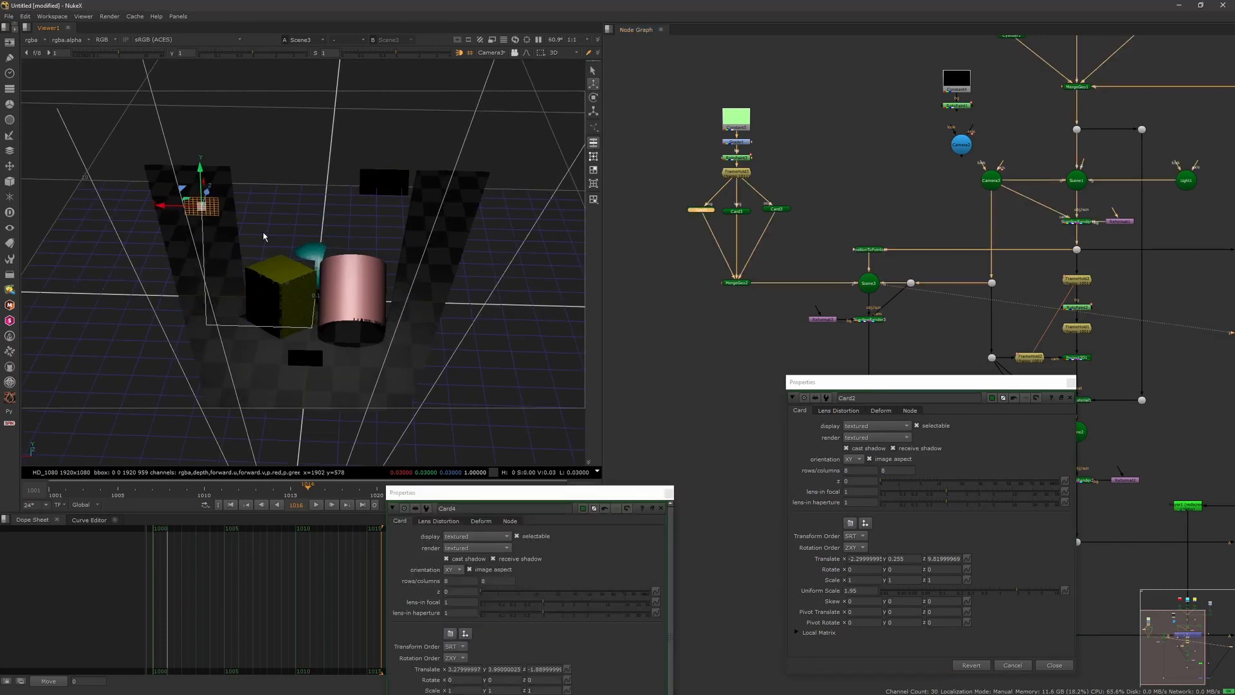
key(ctrl+z)
drag(218, 310, 195, 113)
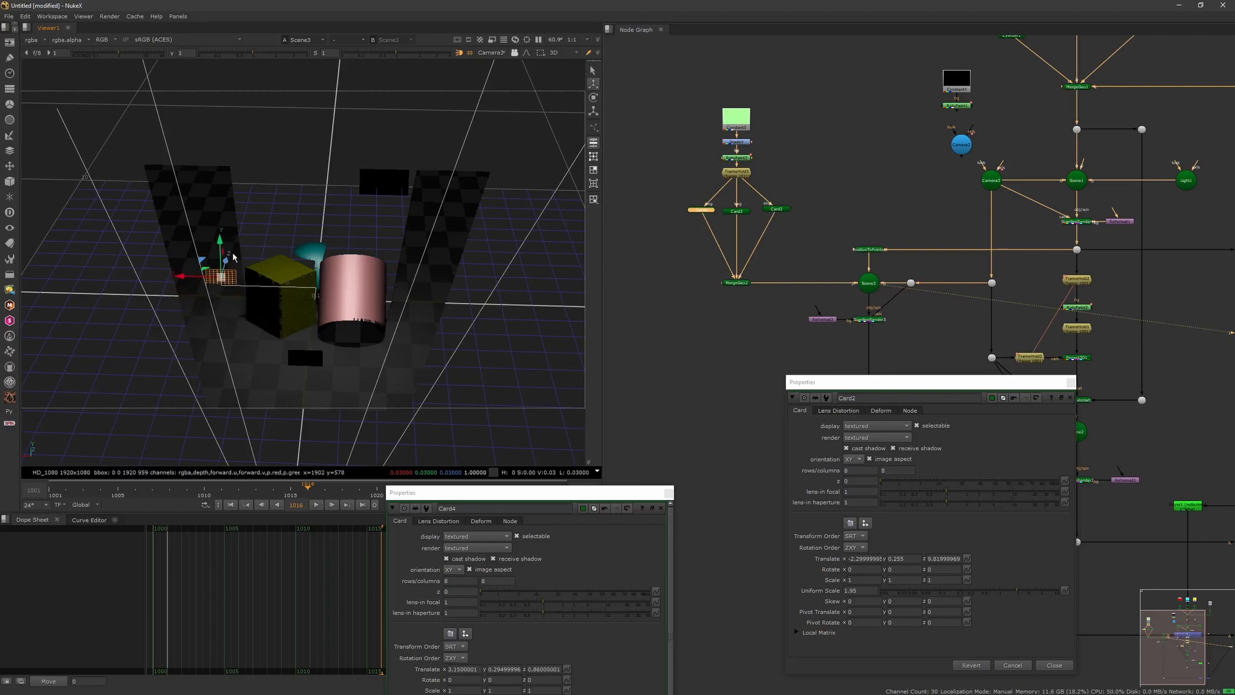
drag(232, 257, 279, 102)
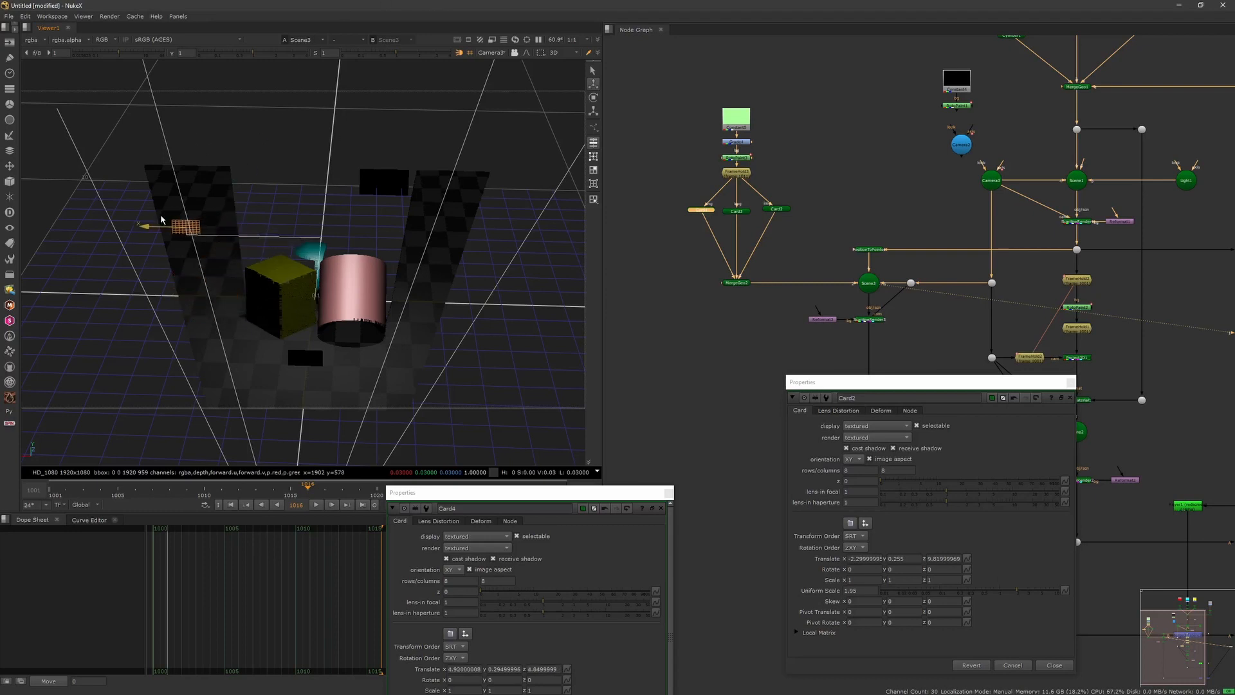
drag(575, 498, 616, 328)
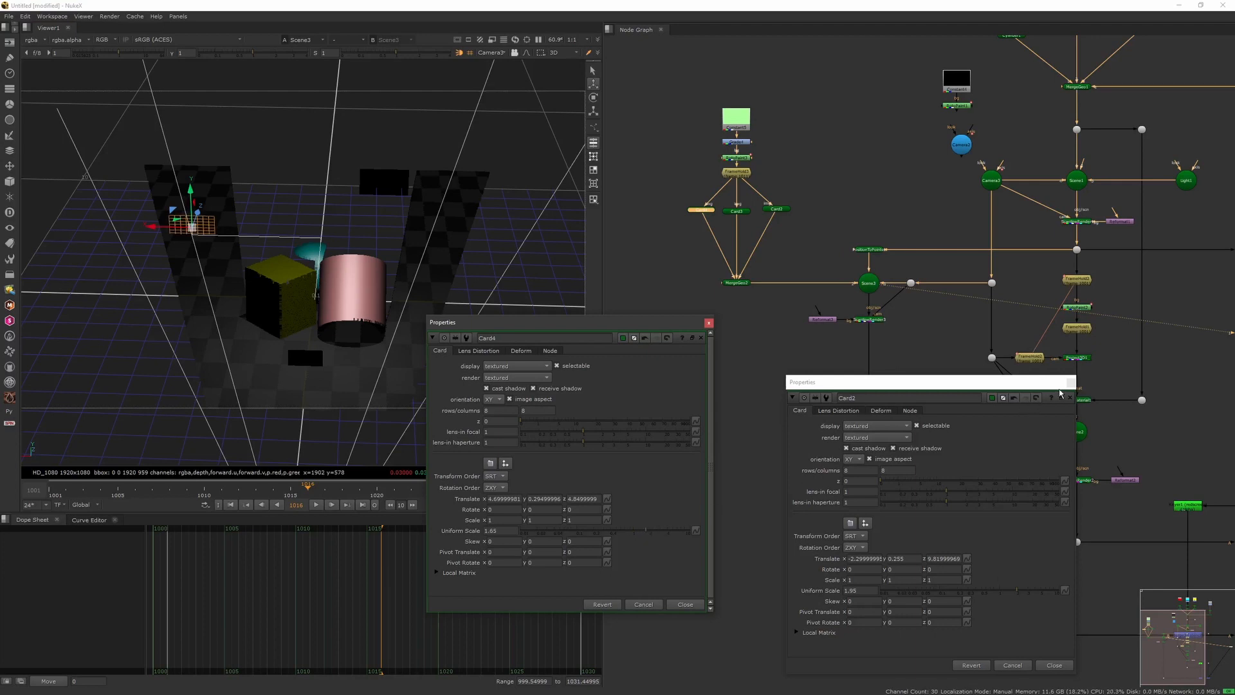
Step: Disable the PositionToPoints1 point cloud and close the properties of both cards
click(1053, 384)
click(871, 250)
key(d)
click(708, 323)
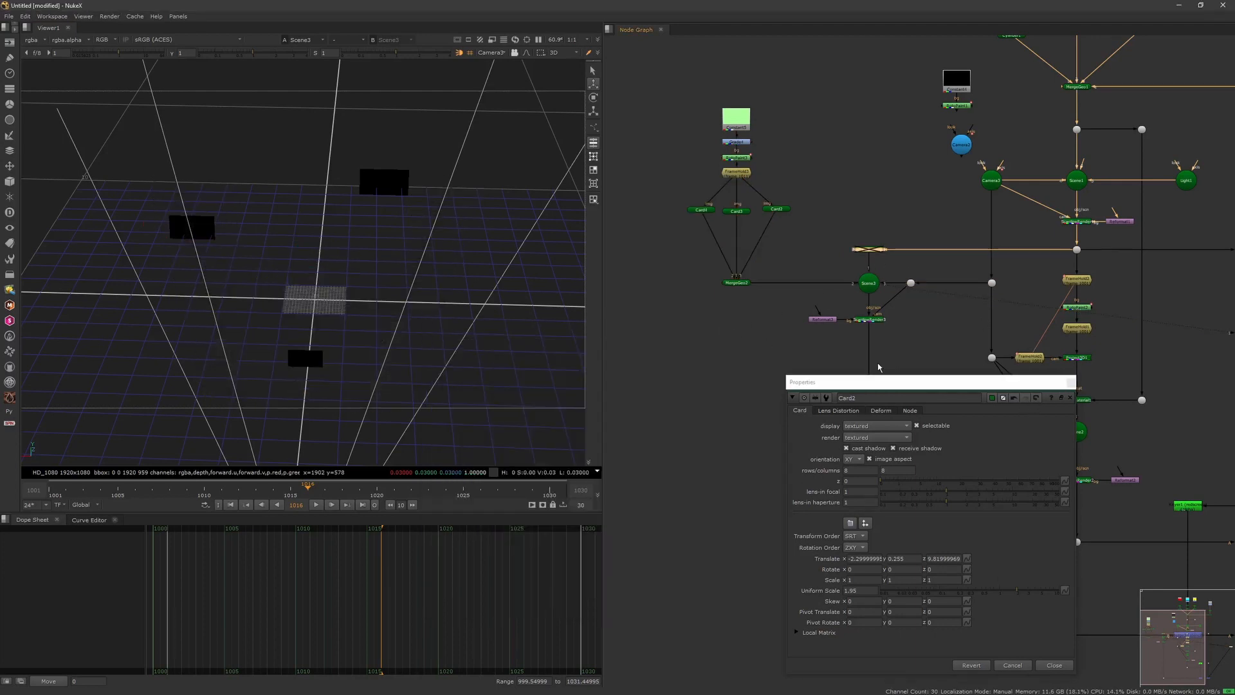
click(1064, 384)
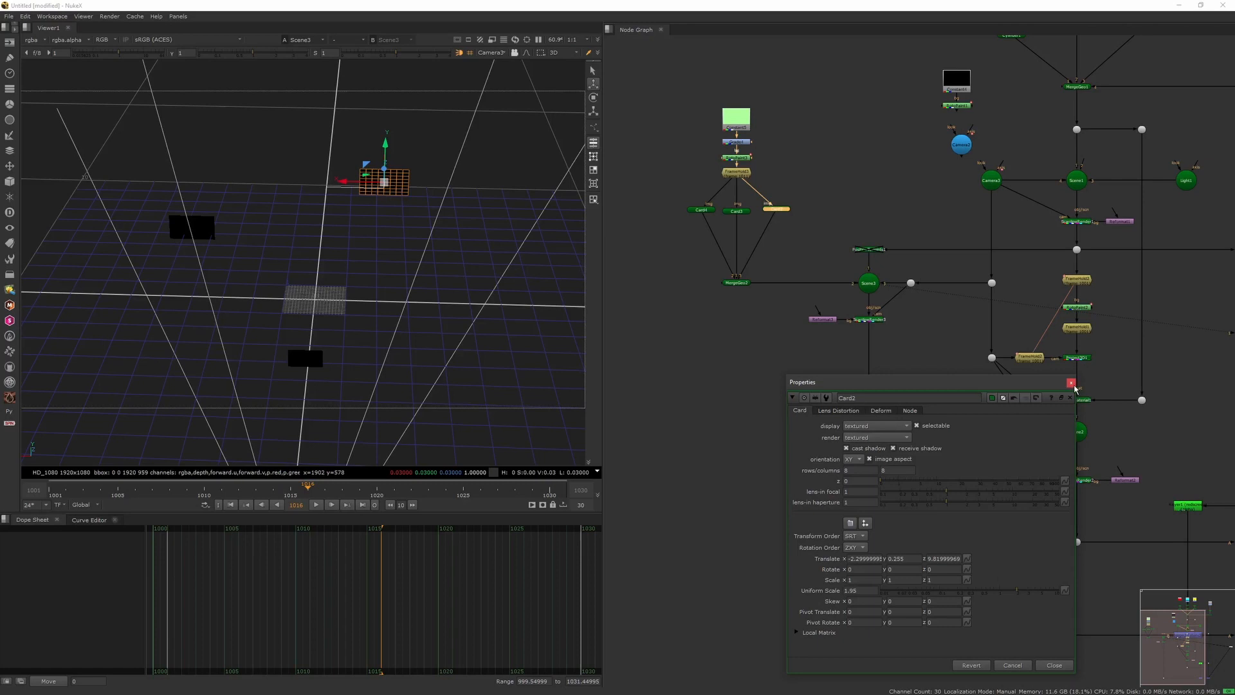
click(1073, 385)
Step: View the rendered cards on their own from Dot10 at frame 1001
middle_drag(1013, 423, 950, 349)
click(804, 562)
key(1)
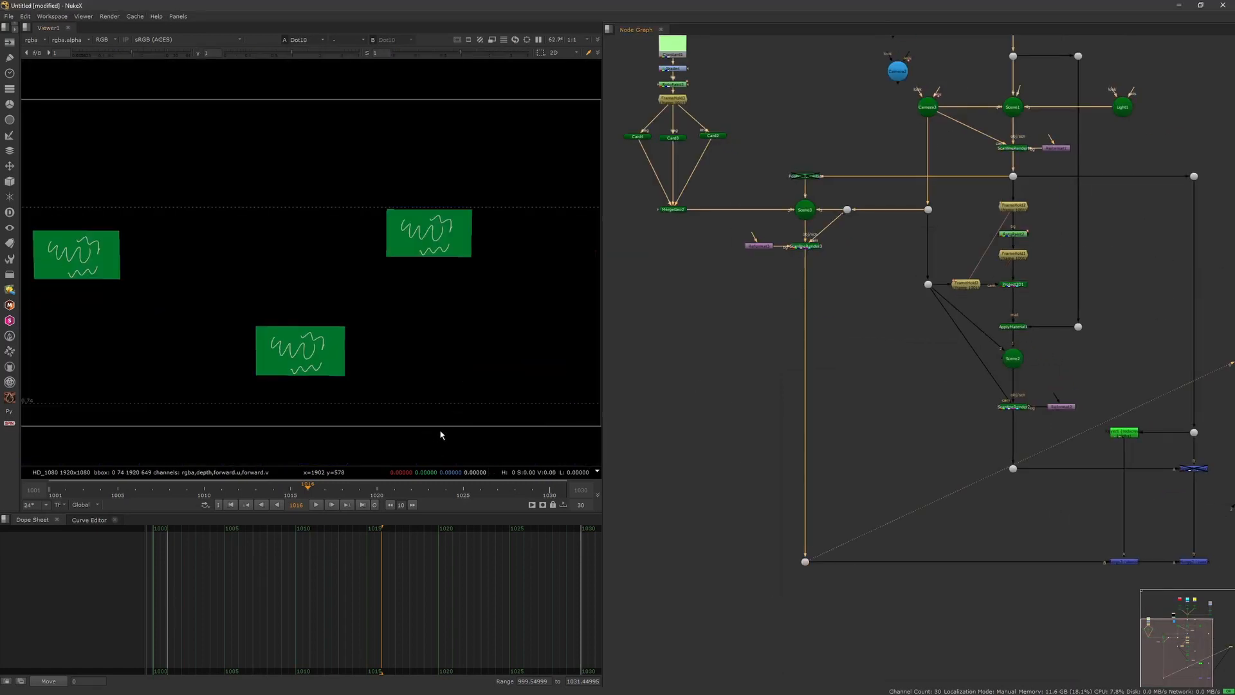
drag(285, 499, 49, 498)
Step: View the Merge2 composite and play it from frame 1001 to compare the cards' parallax with the scene
middle_drag(1026, 614, 840, 439)
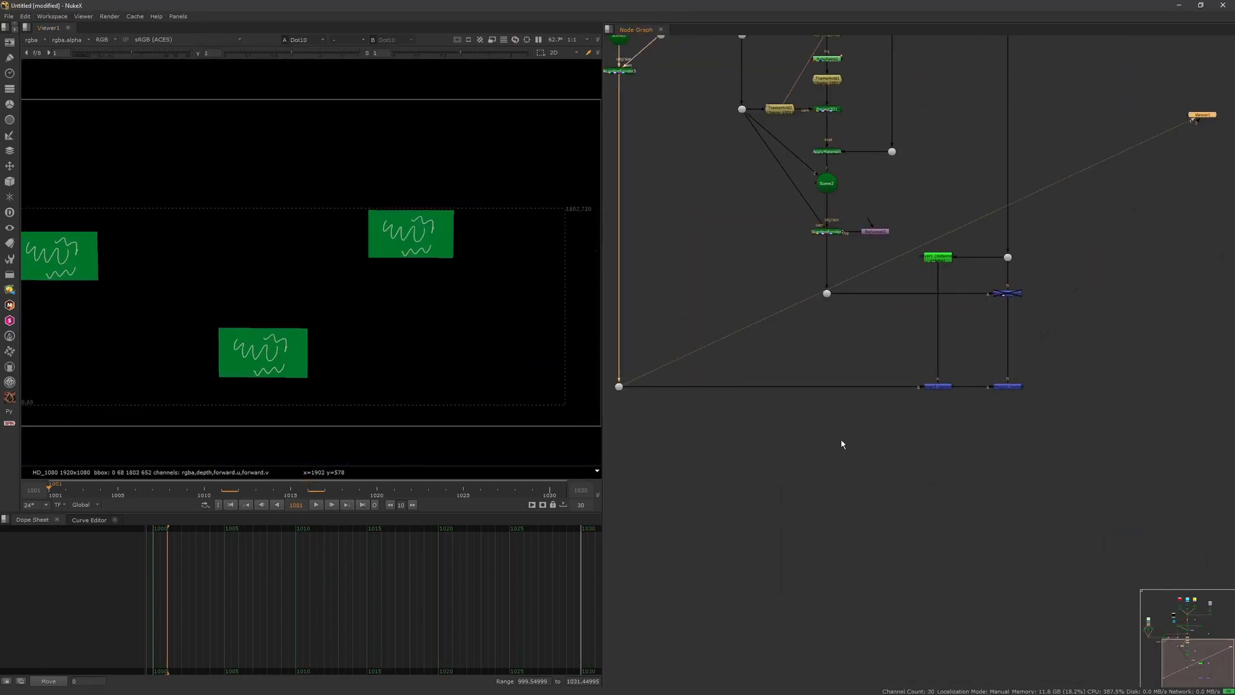
click(1007, 386)
key(1)
key(1)
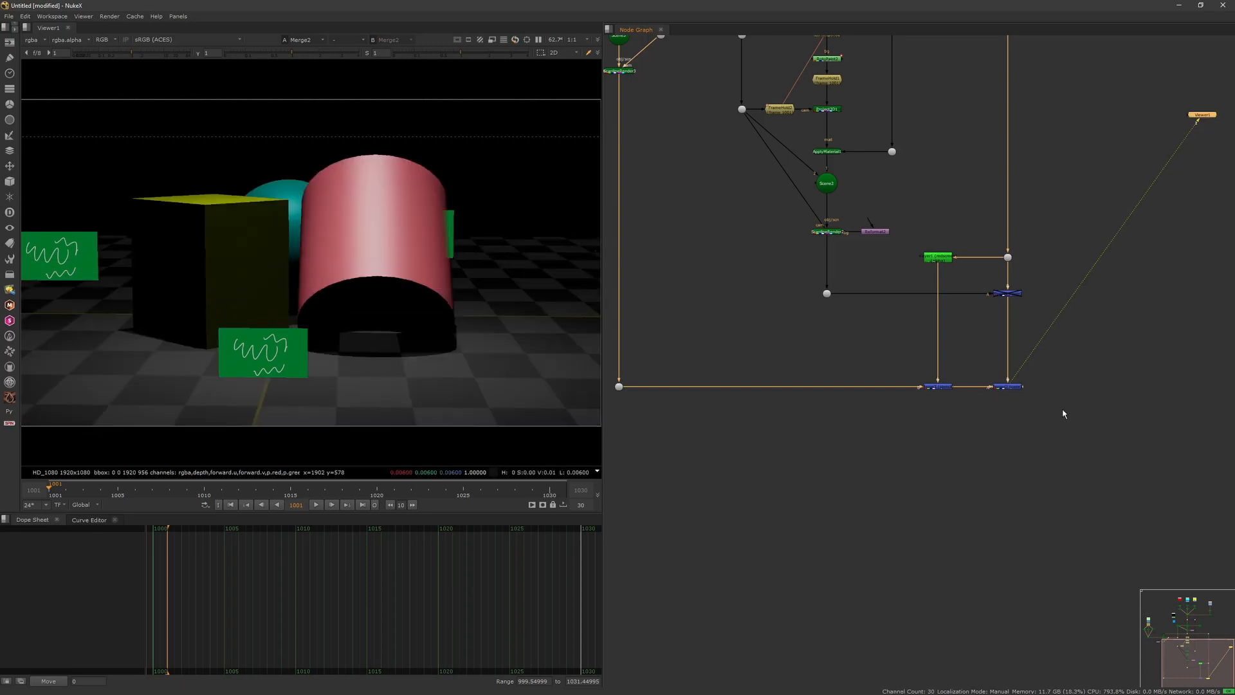
click(327, 508)
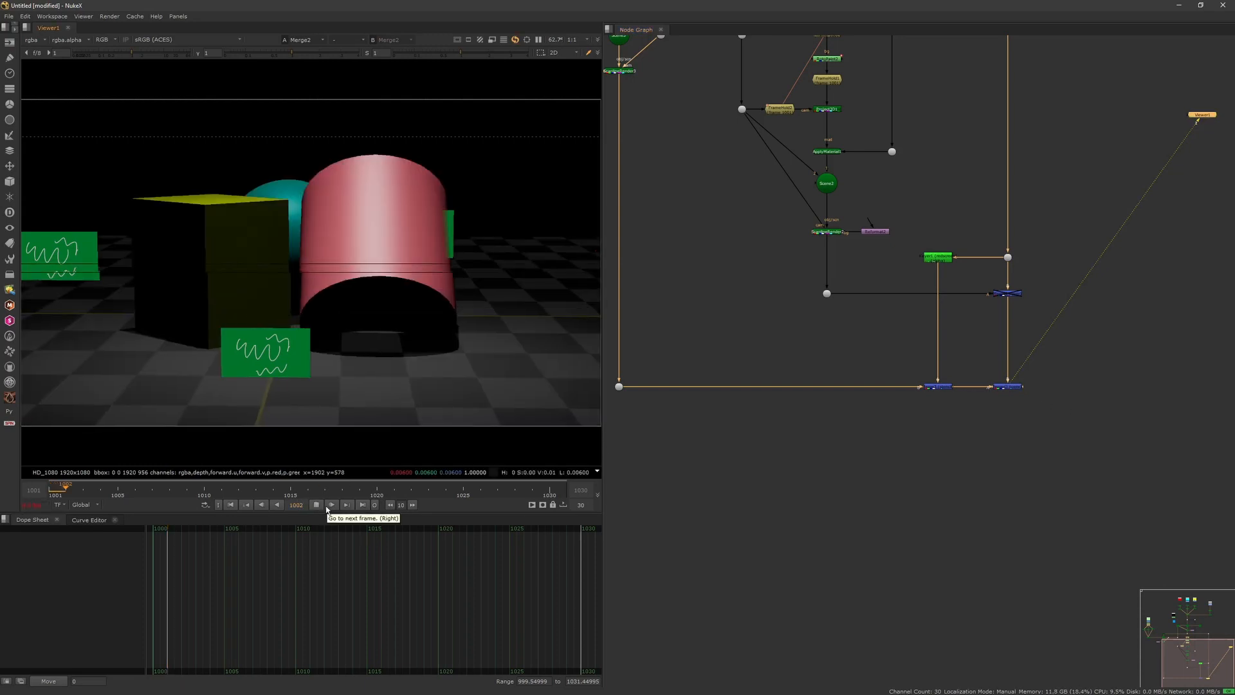
click(327, 509)
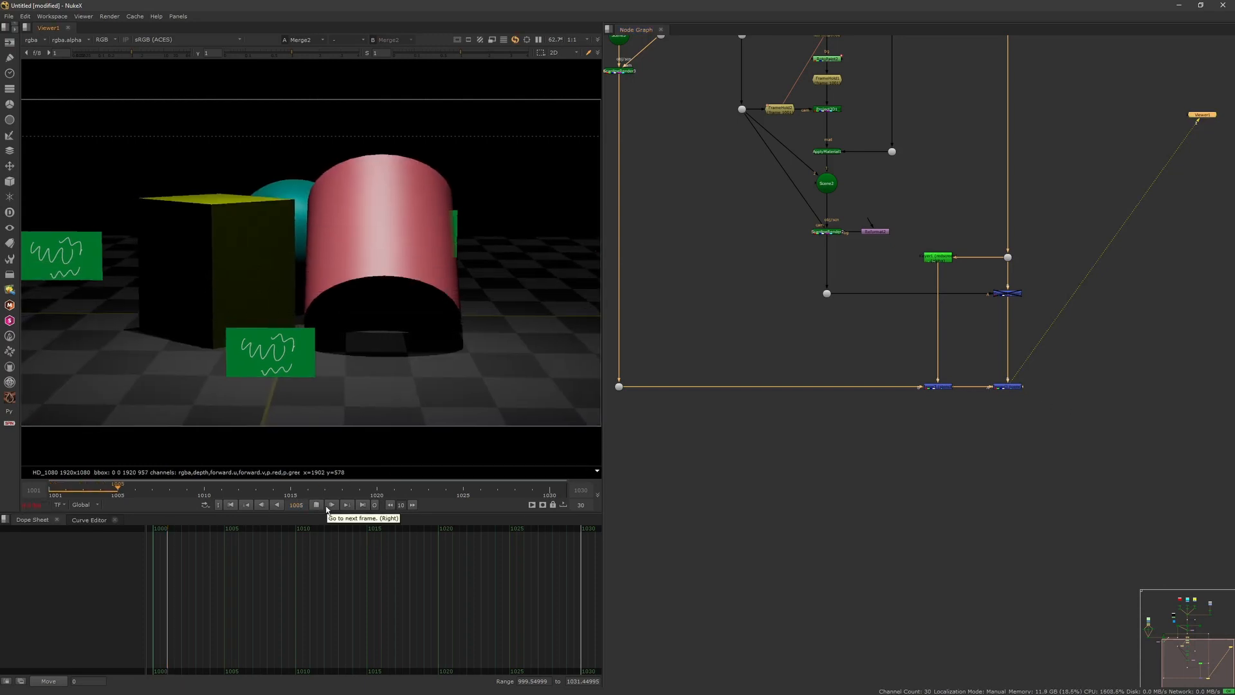
key(f)
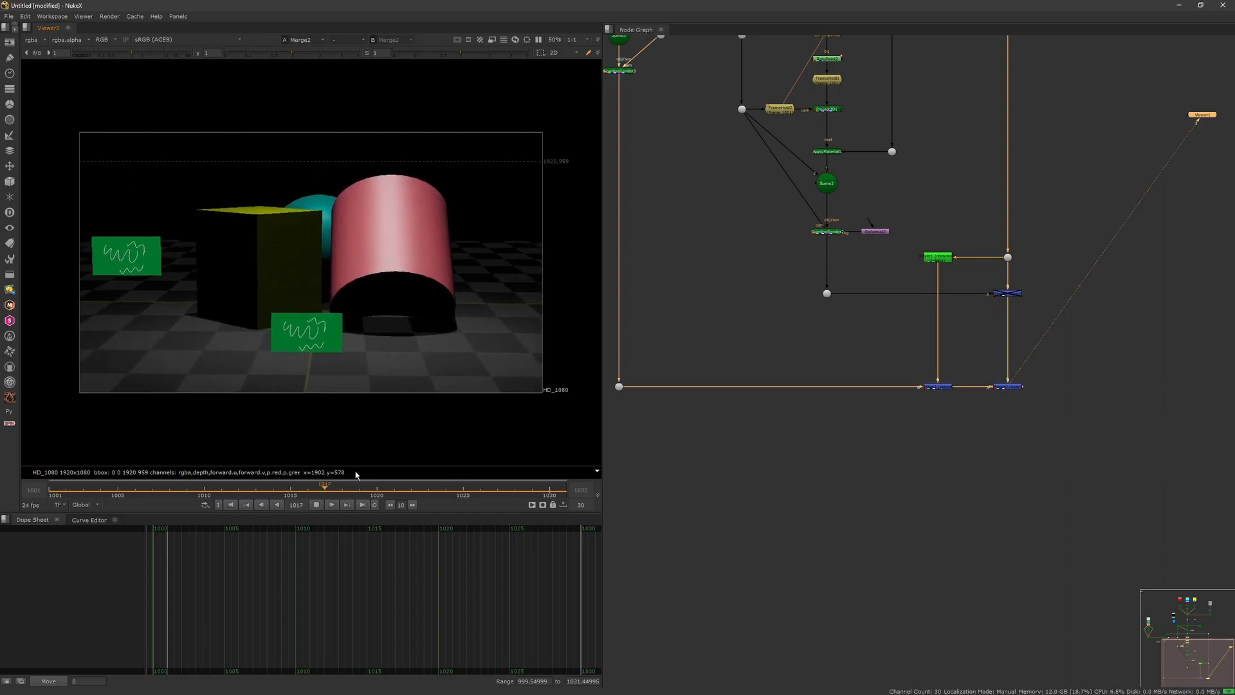
click(316, 507)
drag(153, 490, 49, 490)
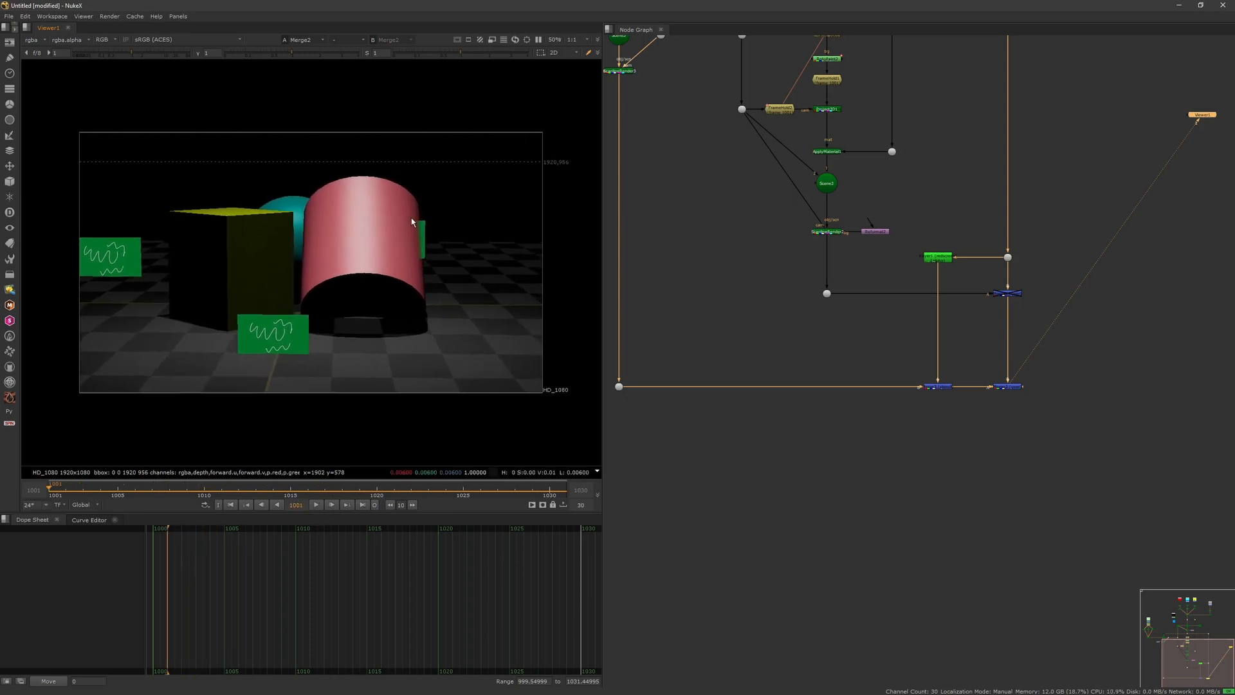
click(317, 506)
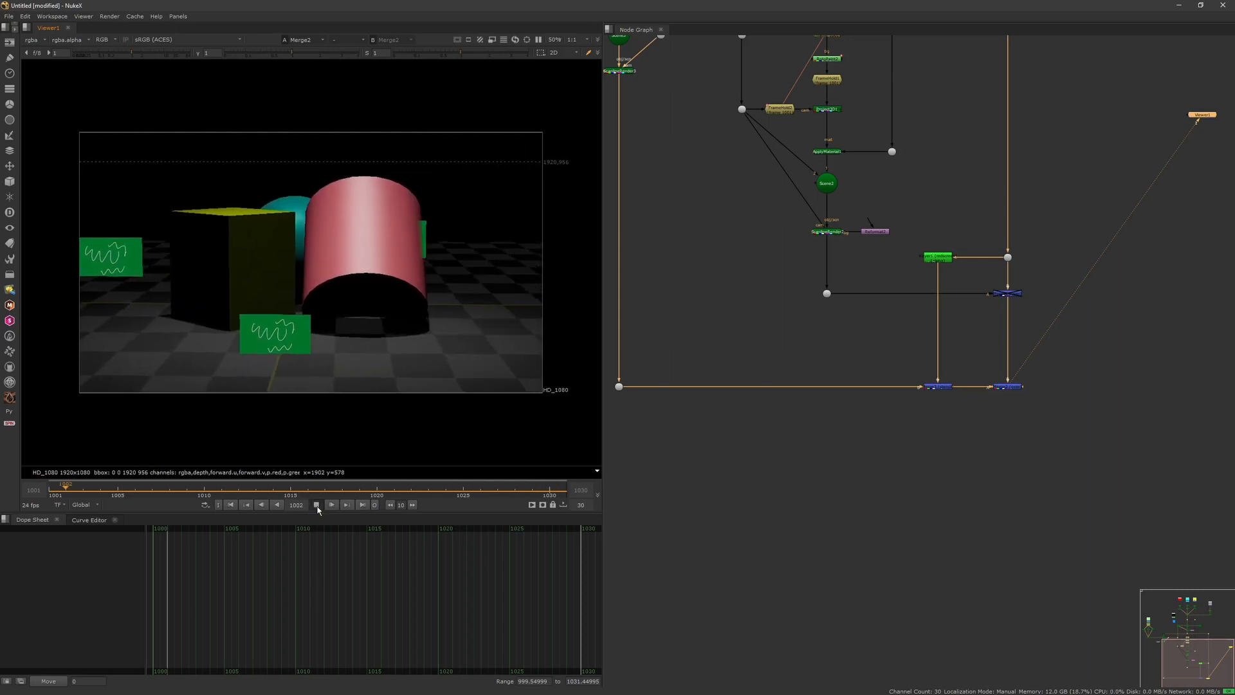
click(316, 504)
scroll(772, 386, down, 3)
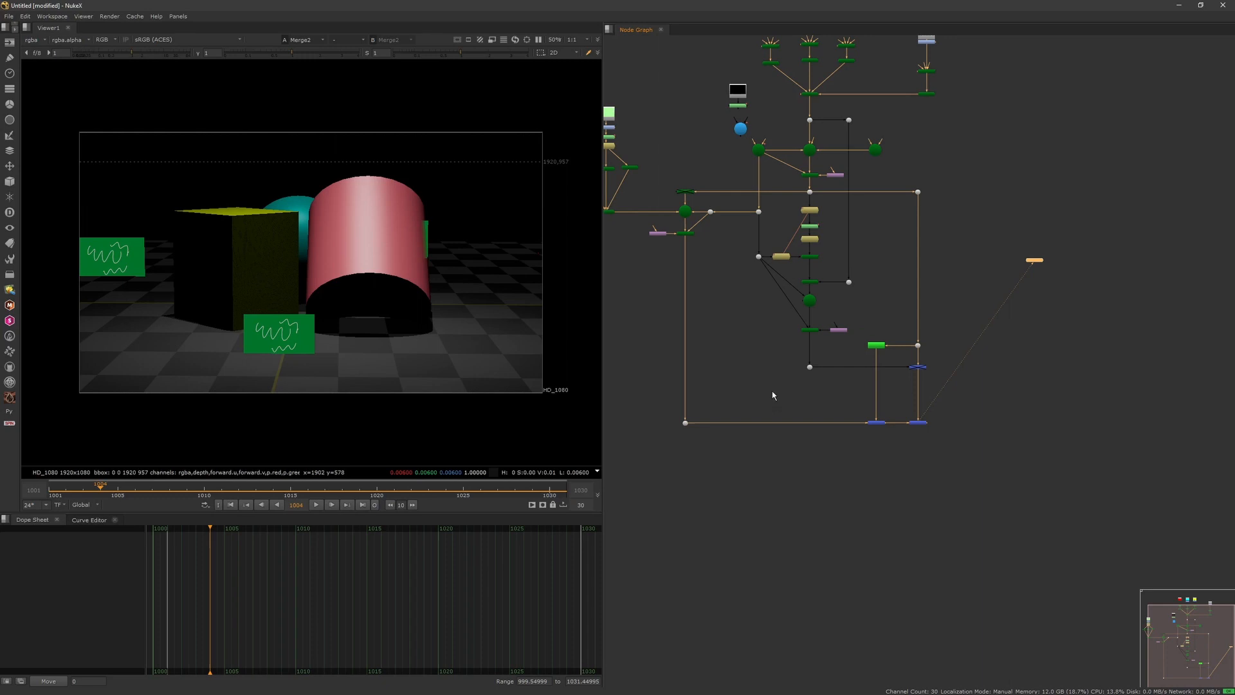
key(f)
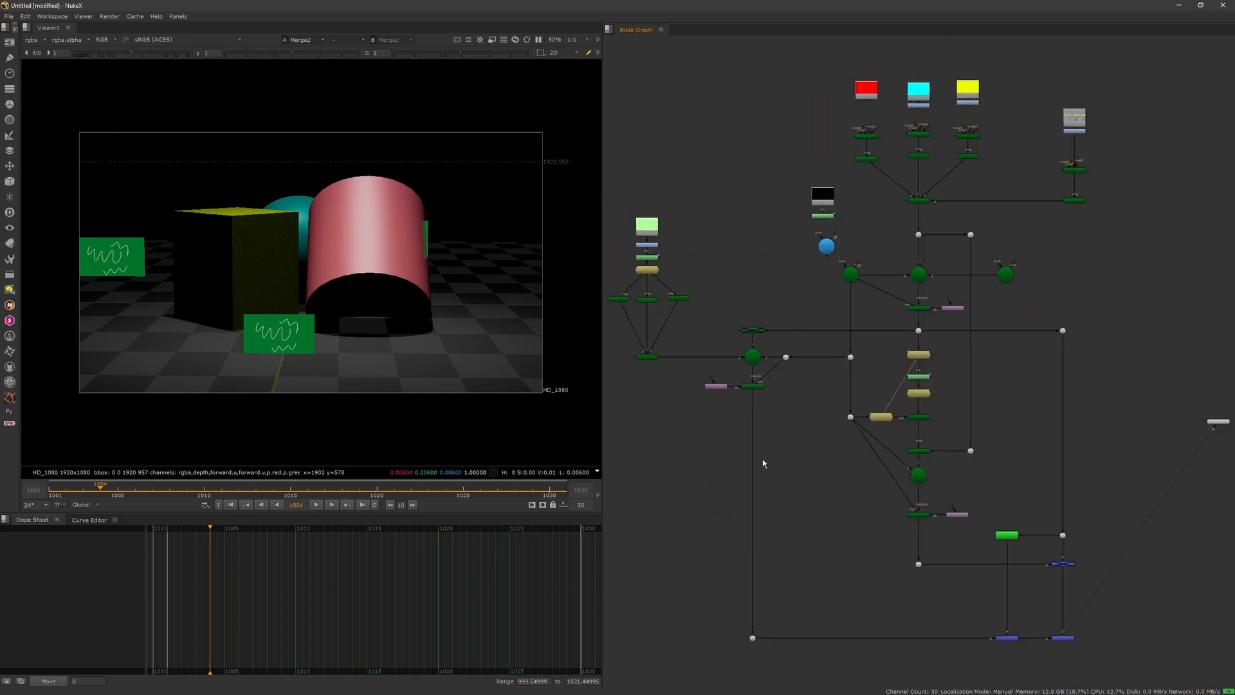
middle_drag(796, 508, 754, 440)
scroll(771, 458, down, 2)
mouse_move(694, 581)
mouse_down()
mouse_move(999, 506)
mouse_move(981, 527)
mouse_up()
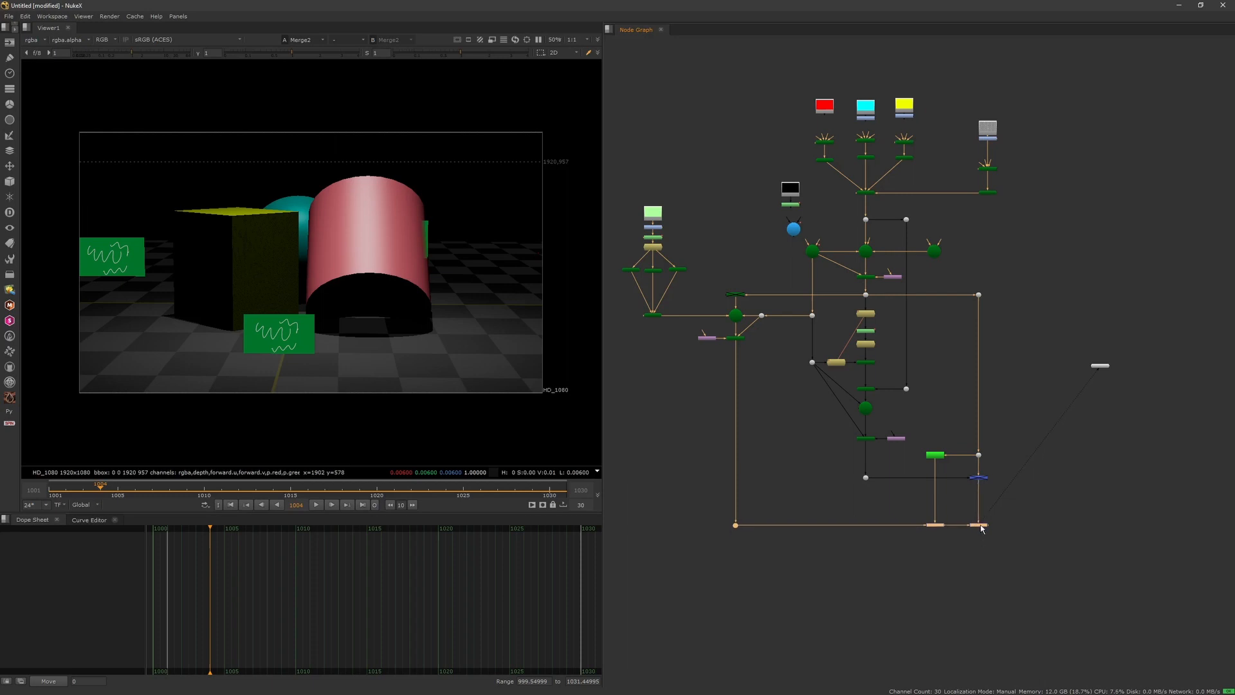
click(1188, 518)
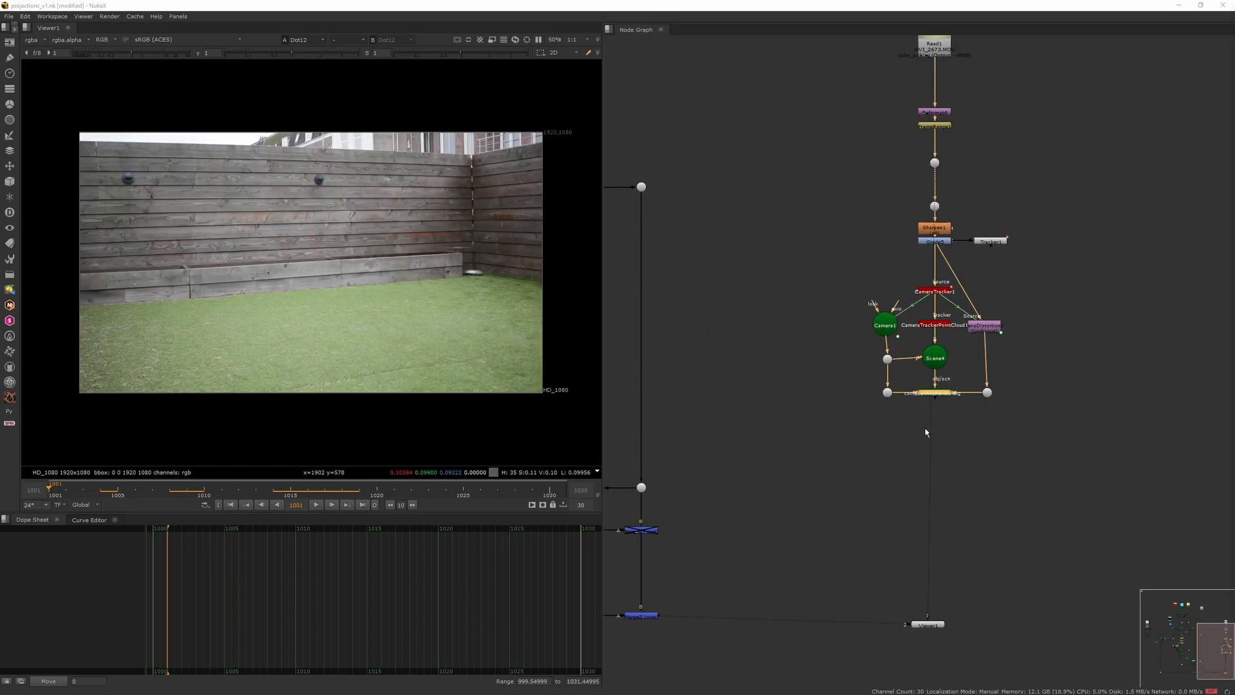
Step: Play back the fence-and-lawn footage shown from Dot12 in the projections_v1.nk script
click(925, 429)
middle_drag(925, 429, 883, 479)
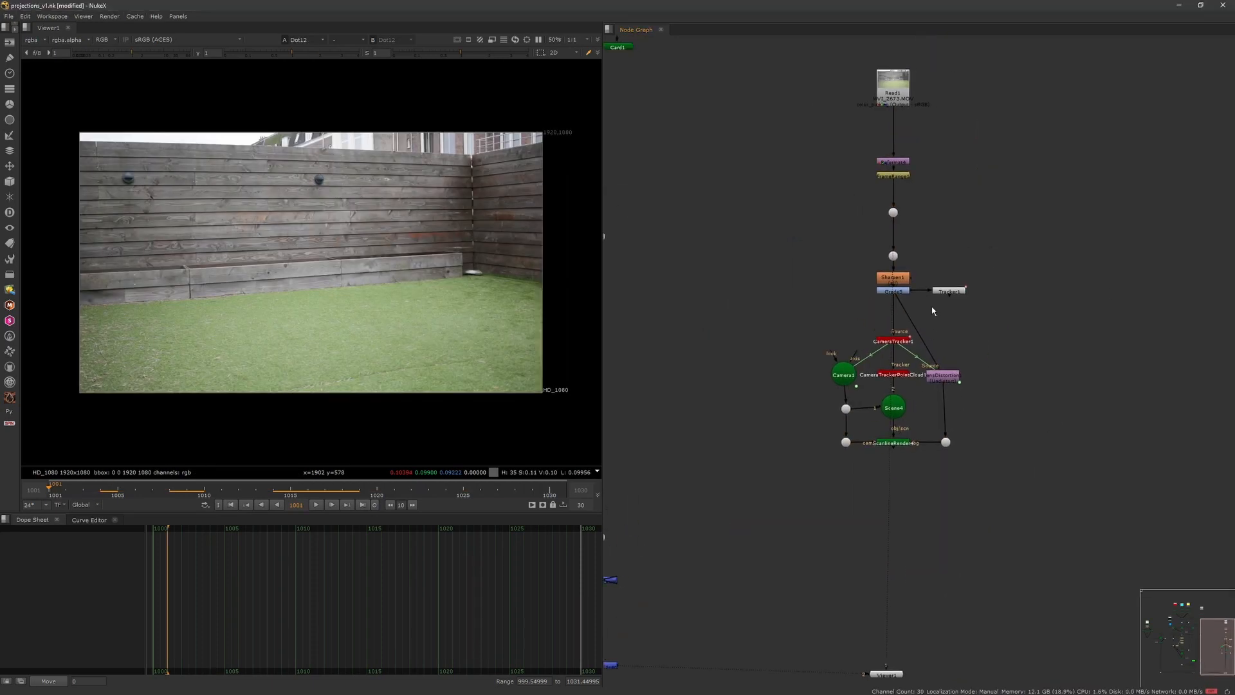
click(317, 504)
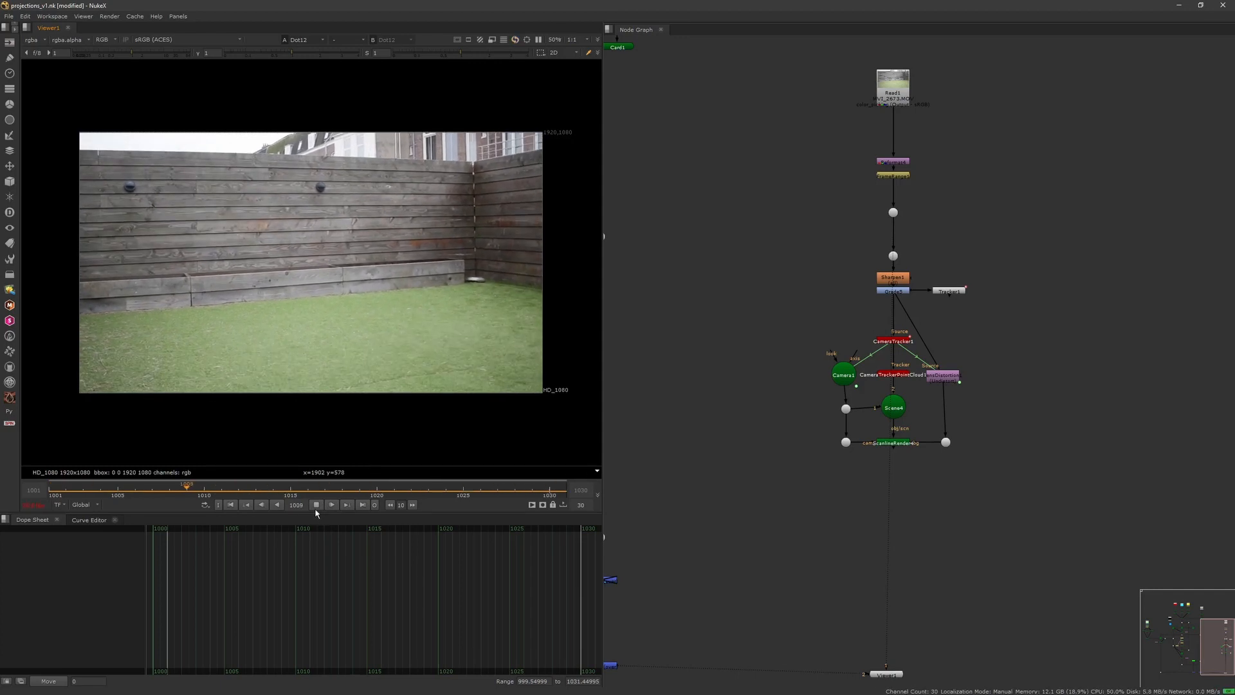
click(316, 504)
Step: Inspect the camera tracking node tree and view the footage after Sharpen1 and Grade5
scroll(767, 481, down, 3)
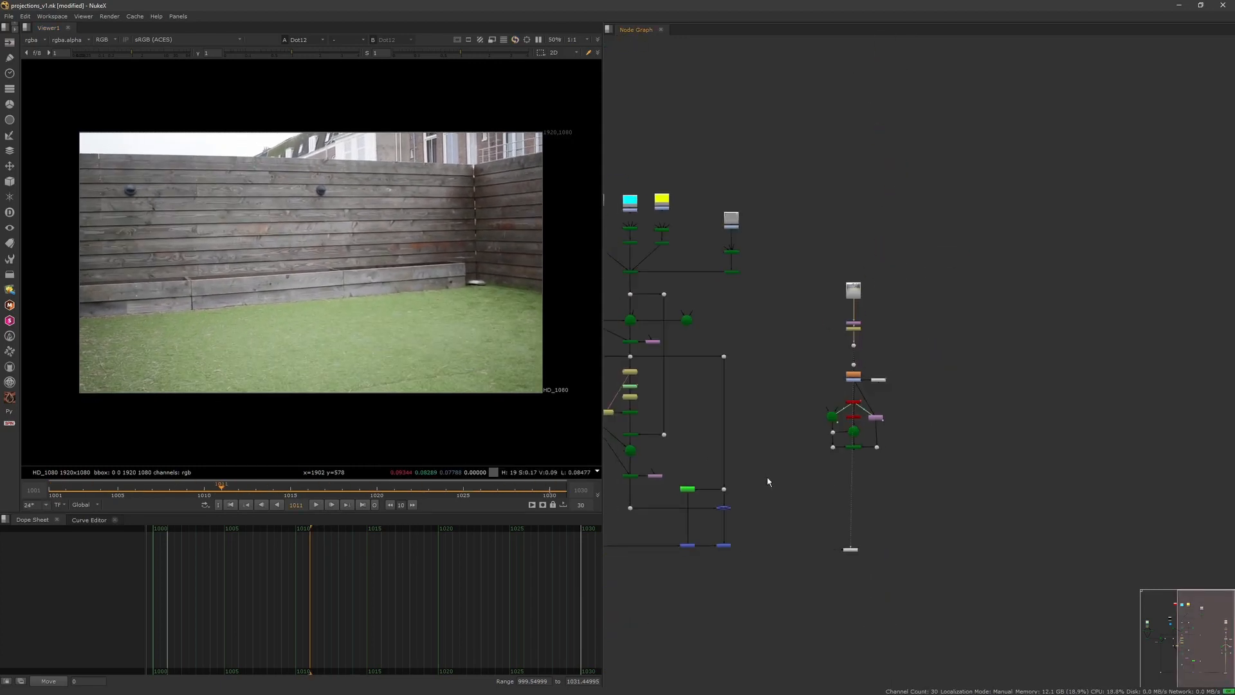
scroll(799, 450, up, 4)
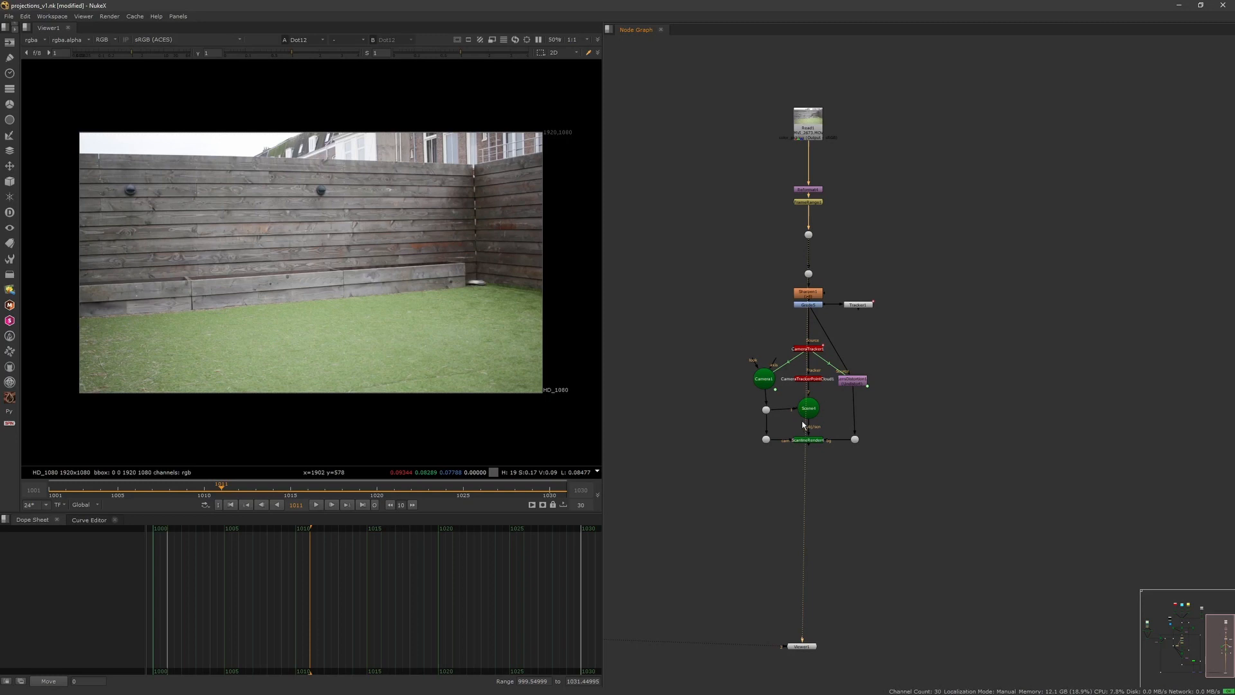
scroll(803, 424, up, 3)
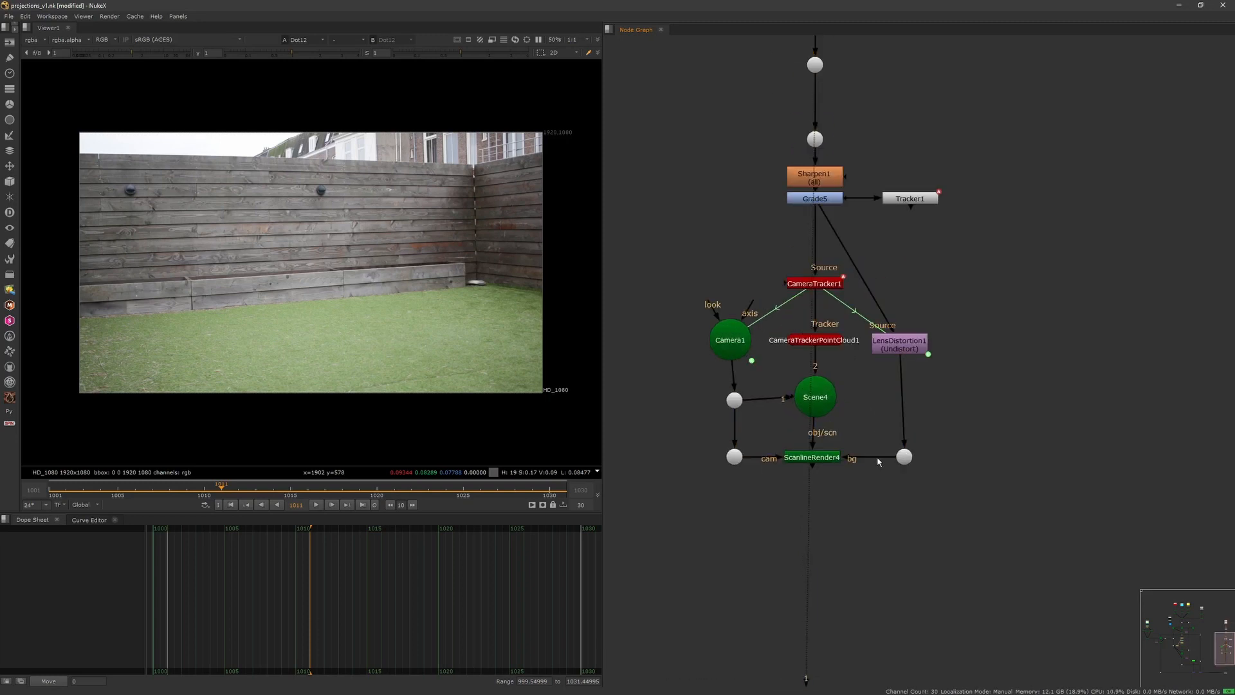
scroll(864, 374, down, 5)
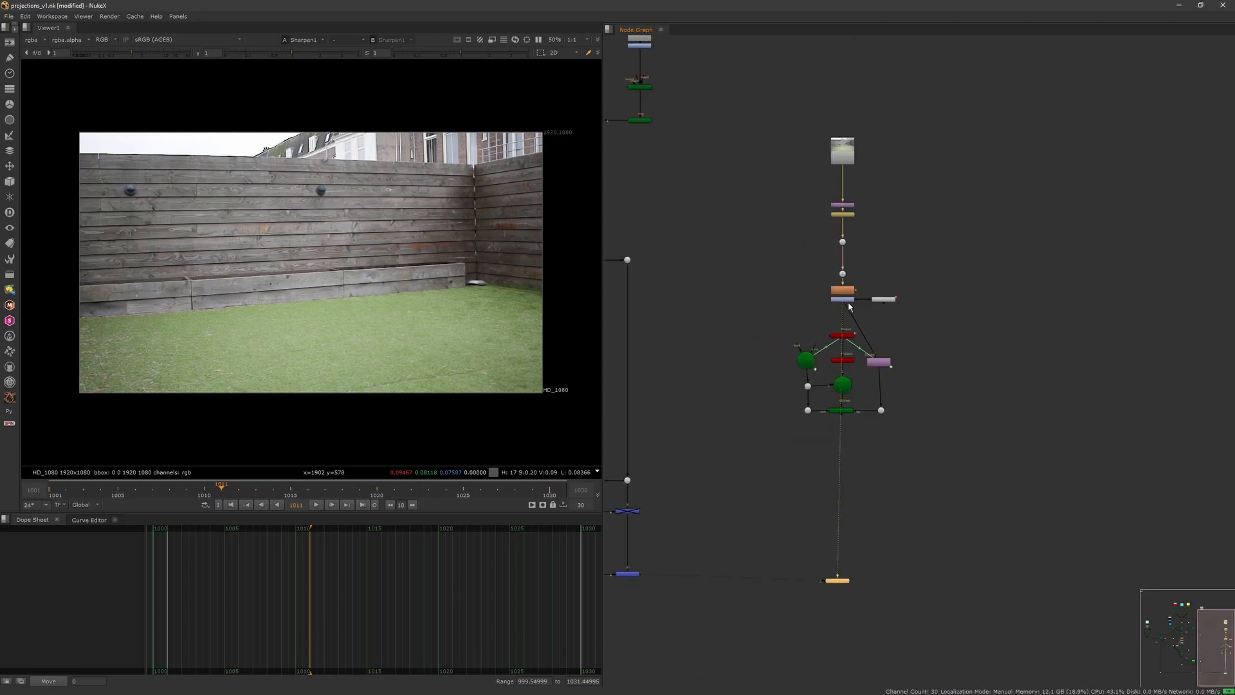
scroll(847, 286, up, 5)
ctrl+shift+click(848, 292)
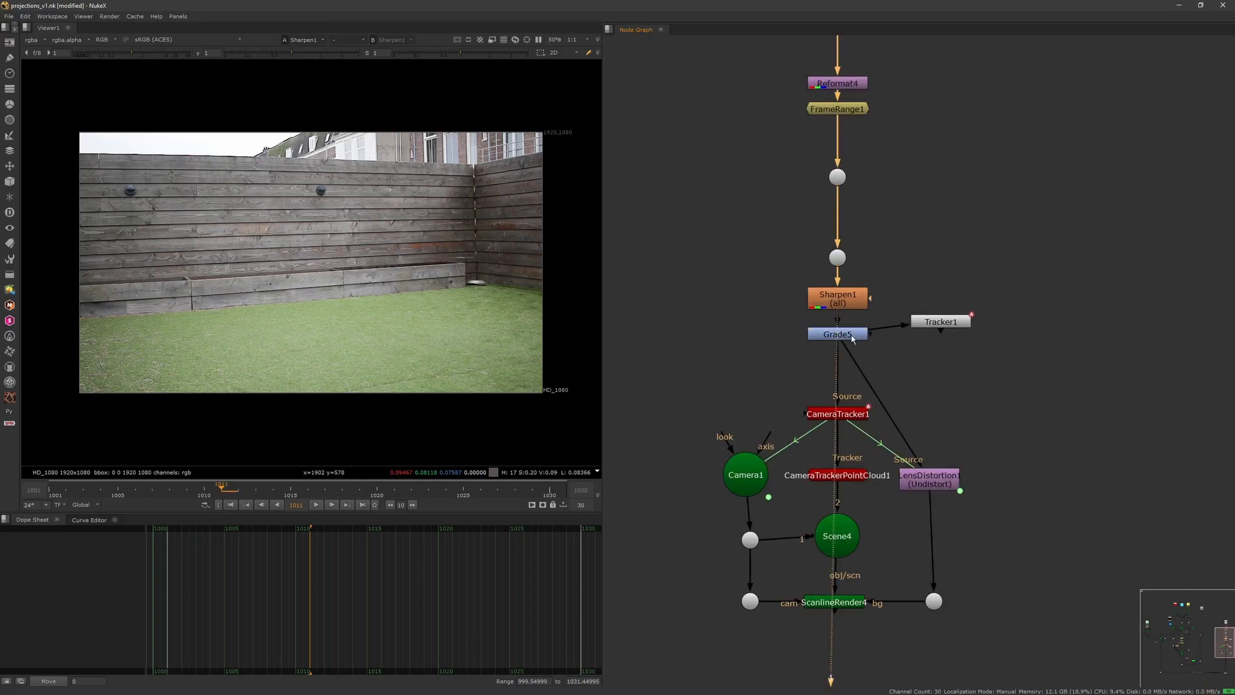
ctrl+shift+click(850, 333)
Step: View Scene4 in 3D and examine the tracked camera and point cloud from an angle
middle_drag(860, 437, 868, 359)
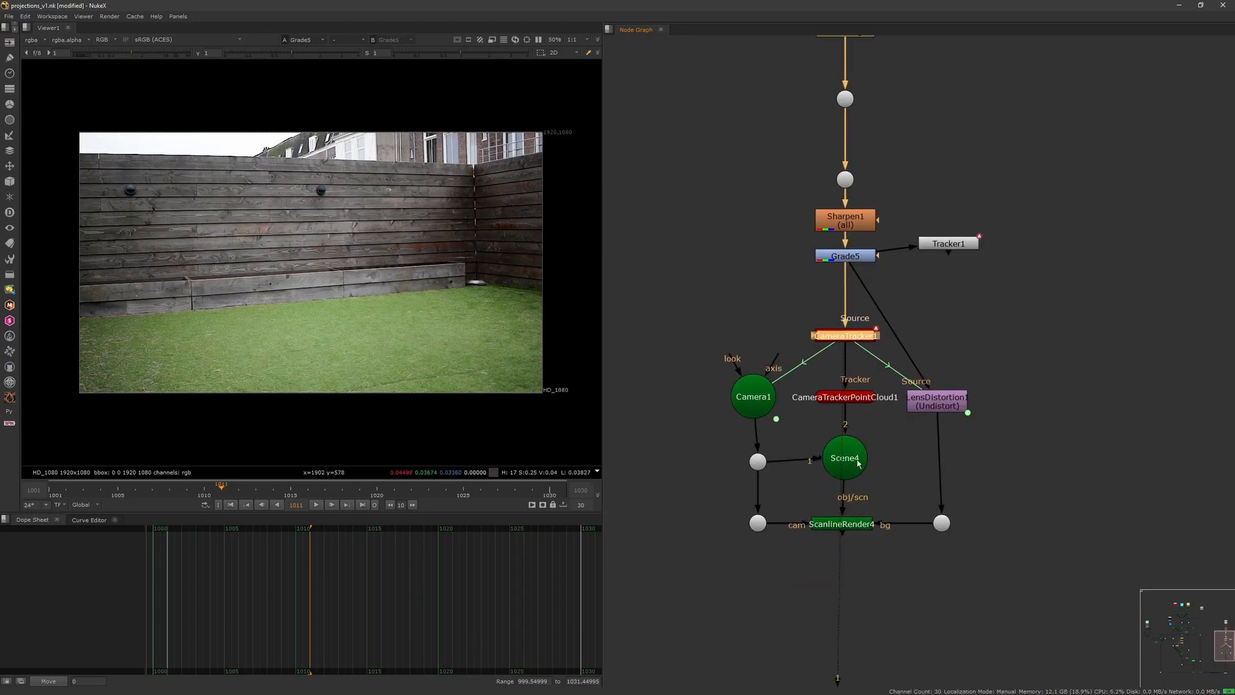
ctrl+shift+click(858, 472)
ctrl+drag(437, 331, 547, 283)
Step: Enable output vectors in ScanlineRender4's shader settings, with surface point set to p and surface normal to normal
scroll(795, 476, down, 3)
middle_drag(794, 485, 800, 391)
scroll(836, 400, up, 3)
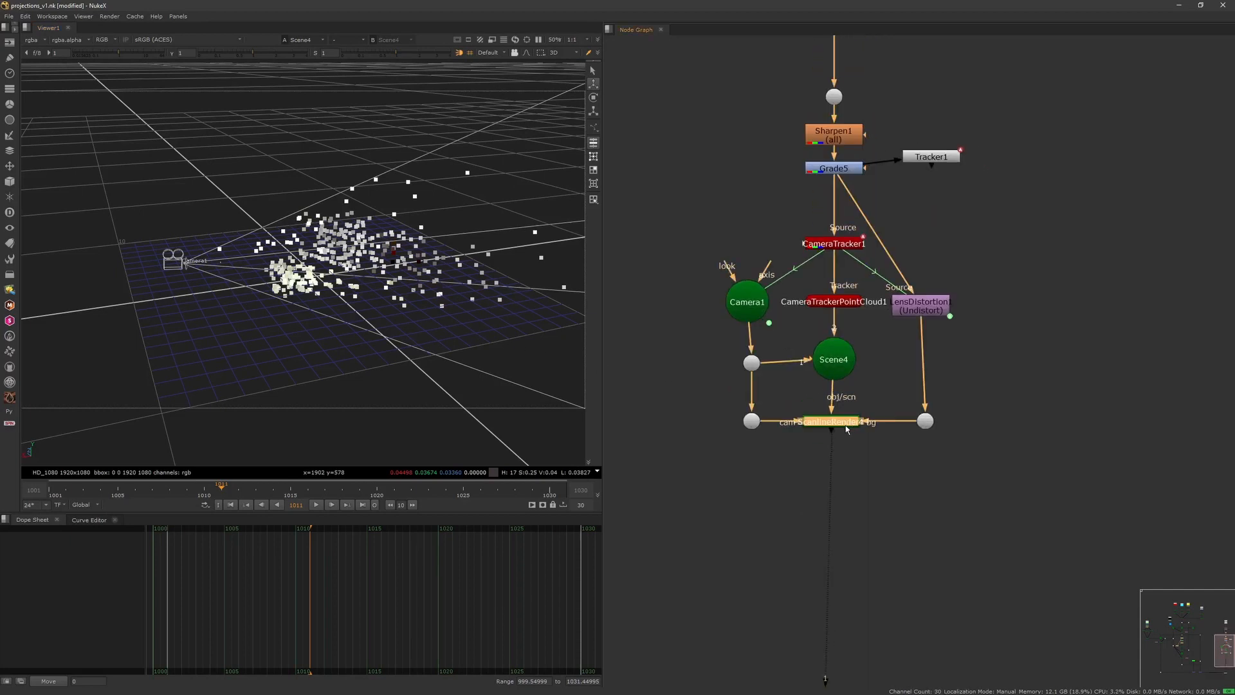
double_click(843, 422)
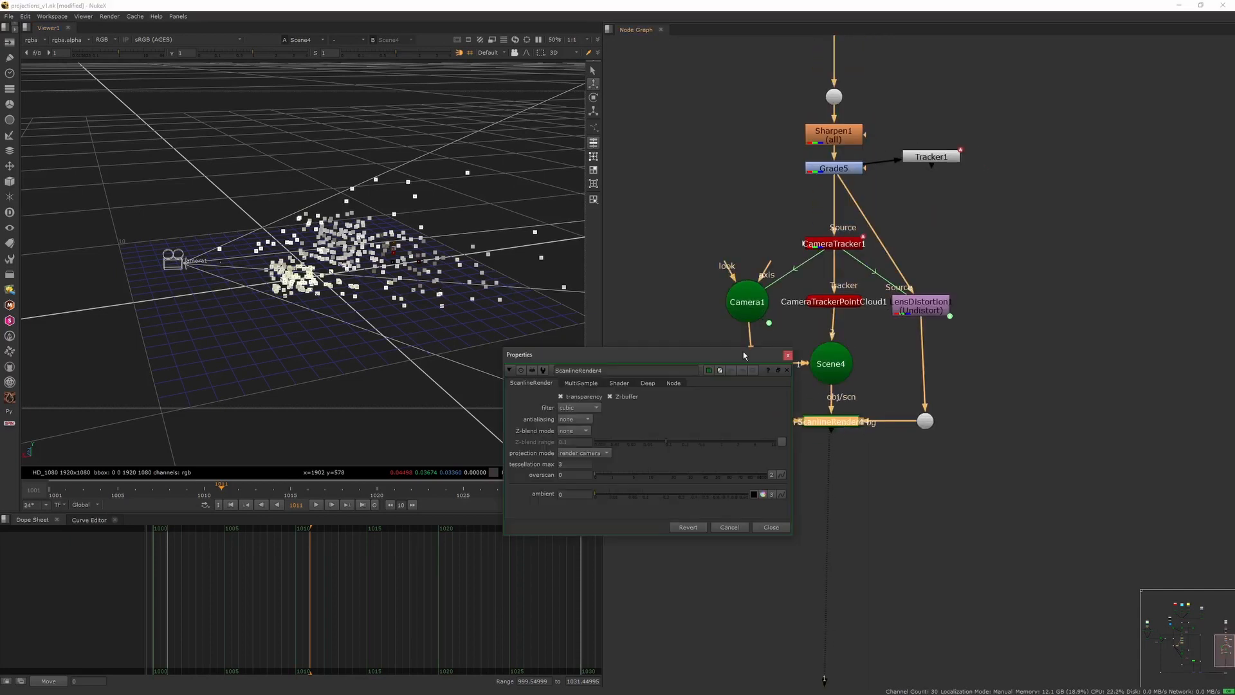
click(621, 383)
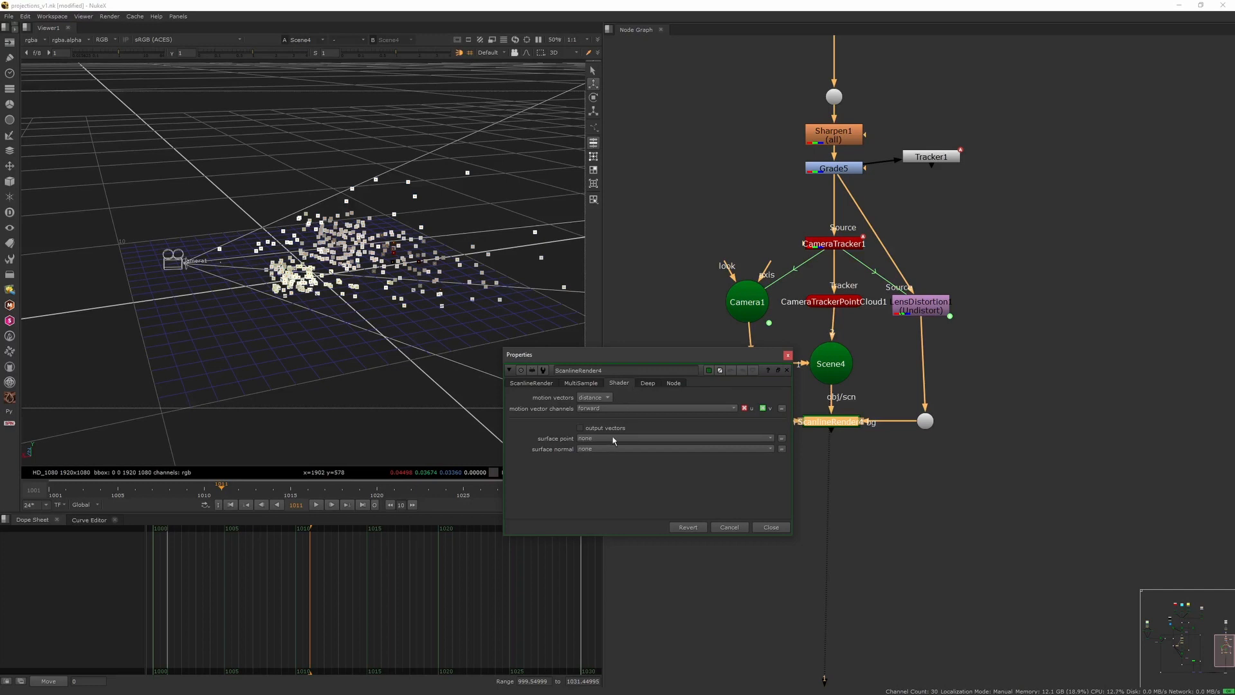
click(613, 440)
click(601, 643)
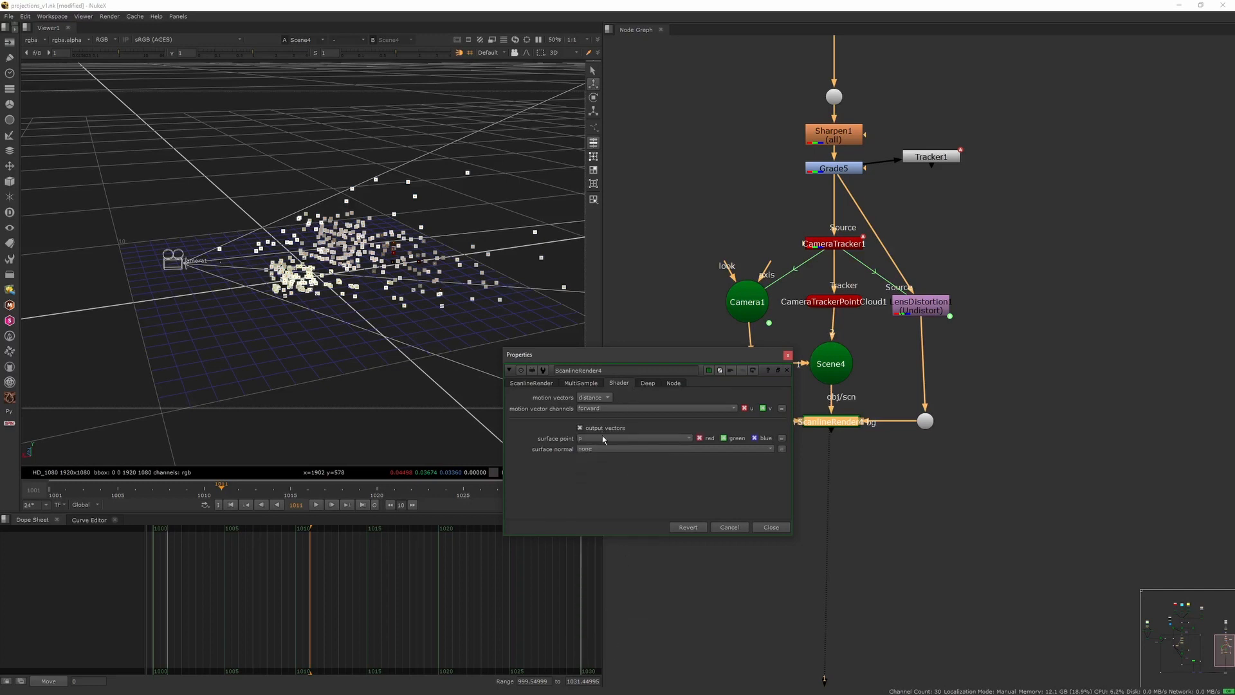
click(605, 452)
click(601, 640)
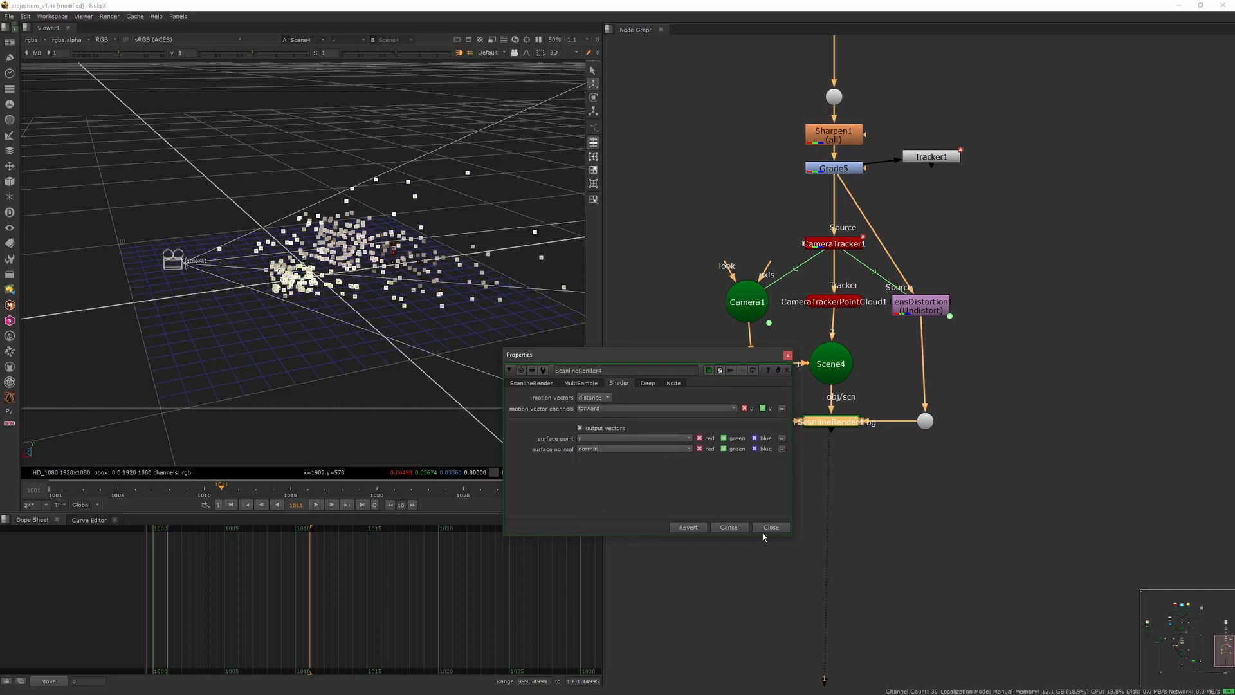
click(771, 528)
click(796, 567)
middle_drag(900, 530, 836, 473)
middle_drag(935, 355, 936, 403)
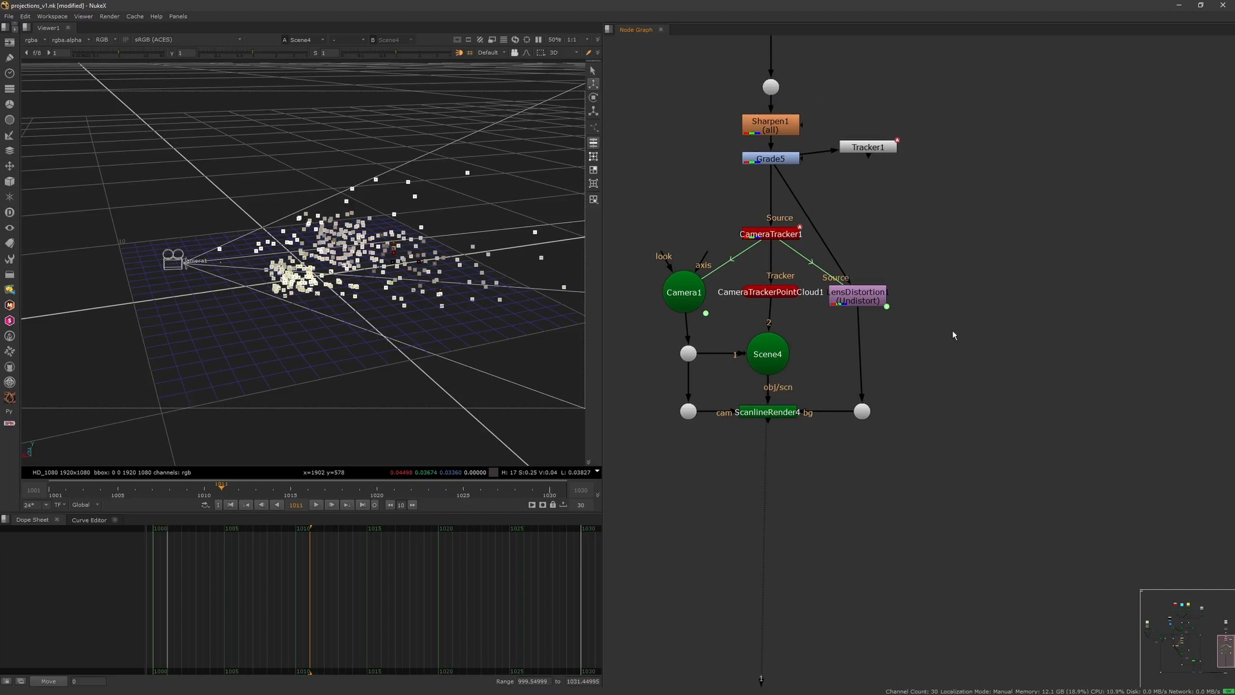
key(Tab)
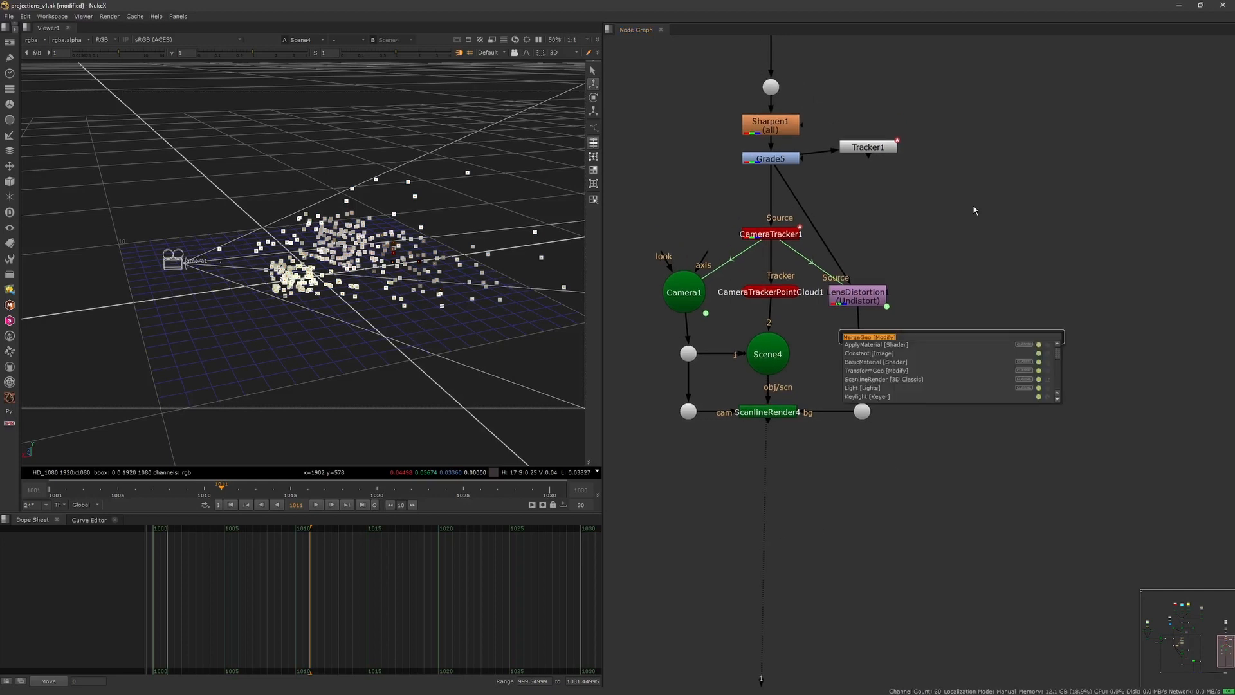
key(Escape)
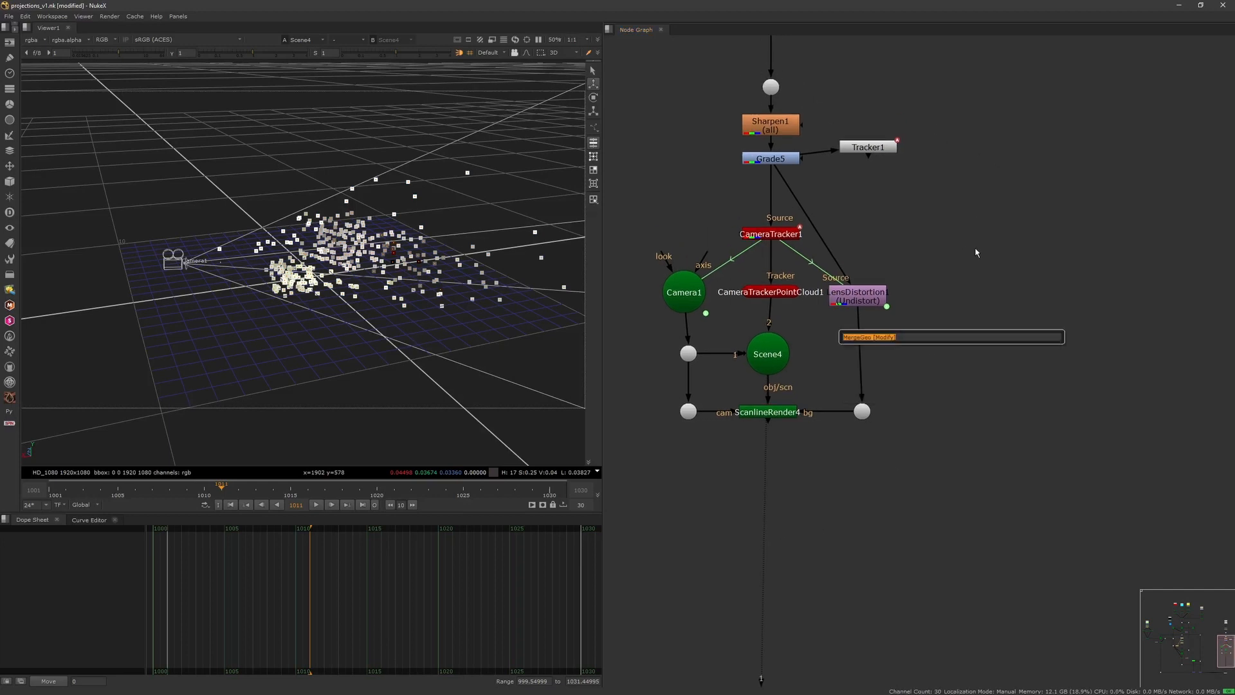
Step: Add a PositionToPoints node below ScanlineRender4 and connect it to the render's output
key(Tab)
text(positio)
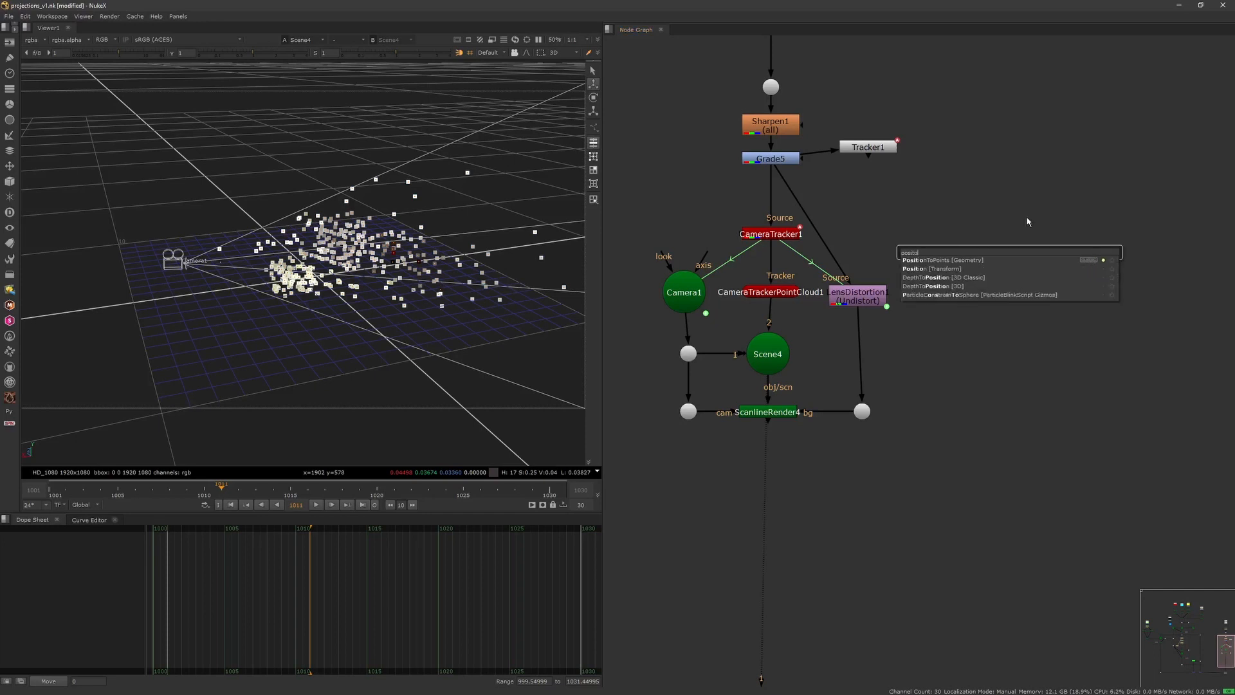
key(Return)
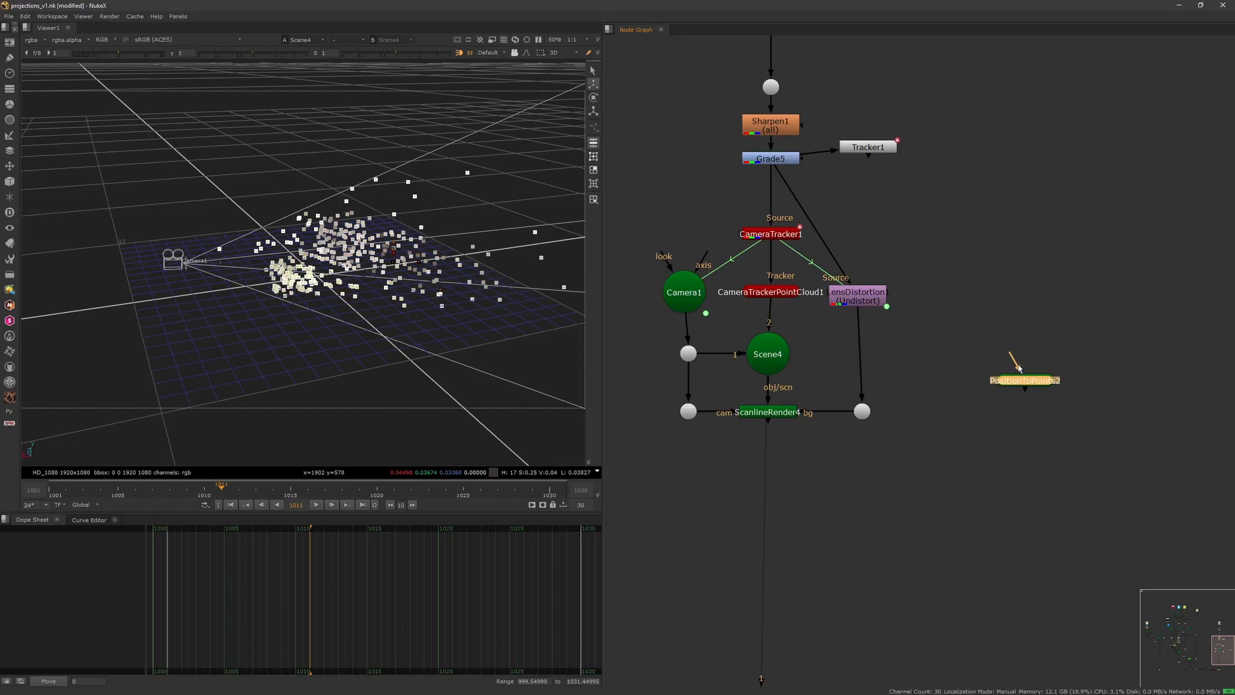
drag(1019, 362, 775, 454)
mouse_move(1010, 359)
mouse_down()
mouse_move(778, 428)
mouse_move(943, 412)
mouse_move(775, 425)
mouse_up()
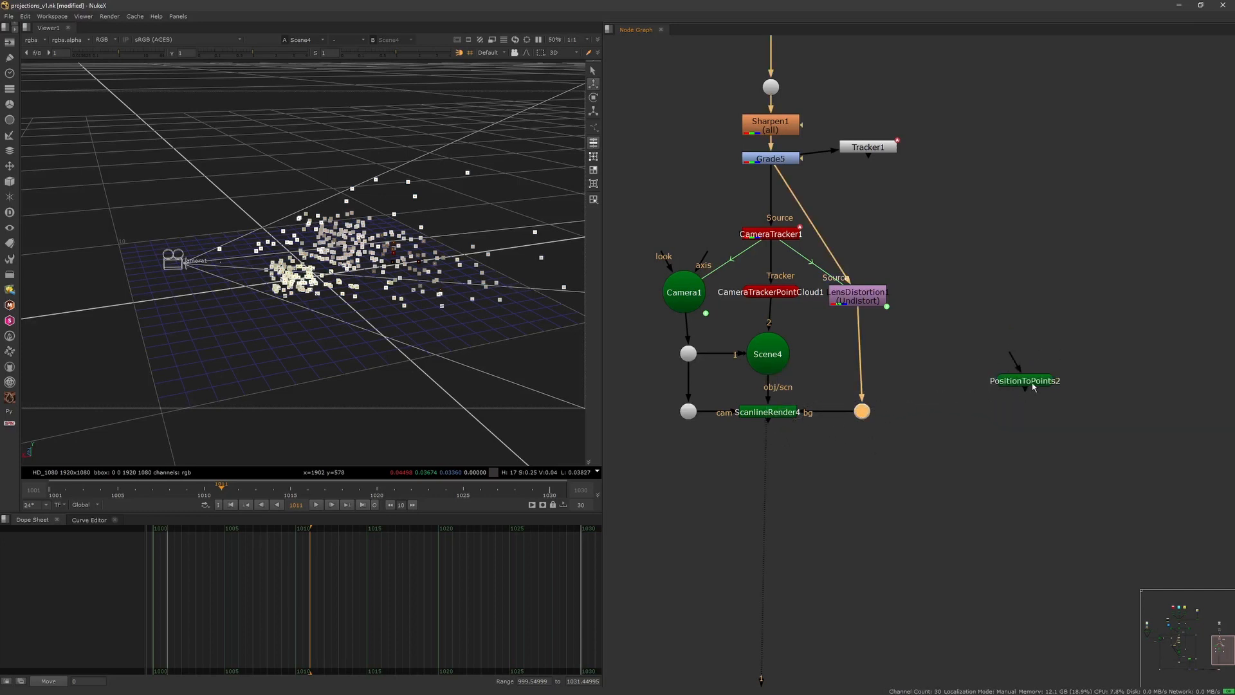
drag(1033, 387, 849, 542)
drag(824, 501, 769, 423)
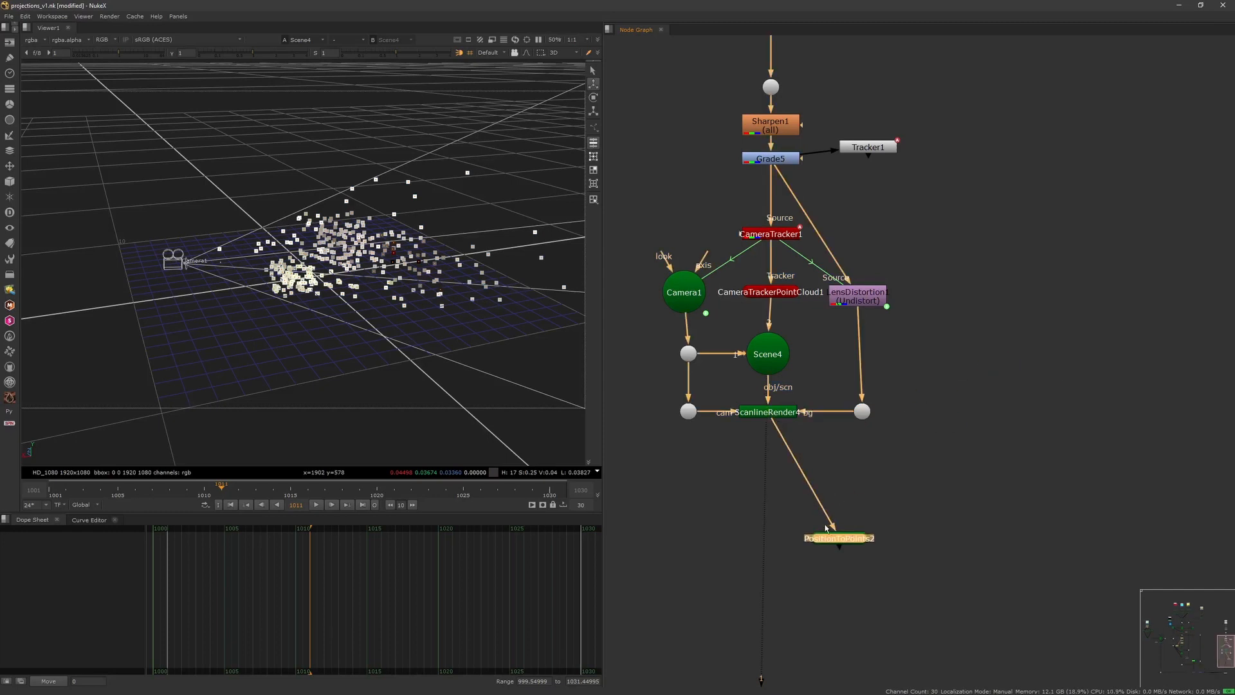
drag(839, 542, 768, 528)
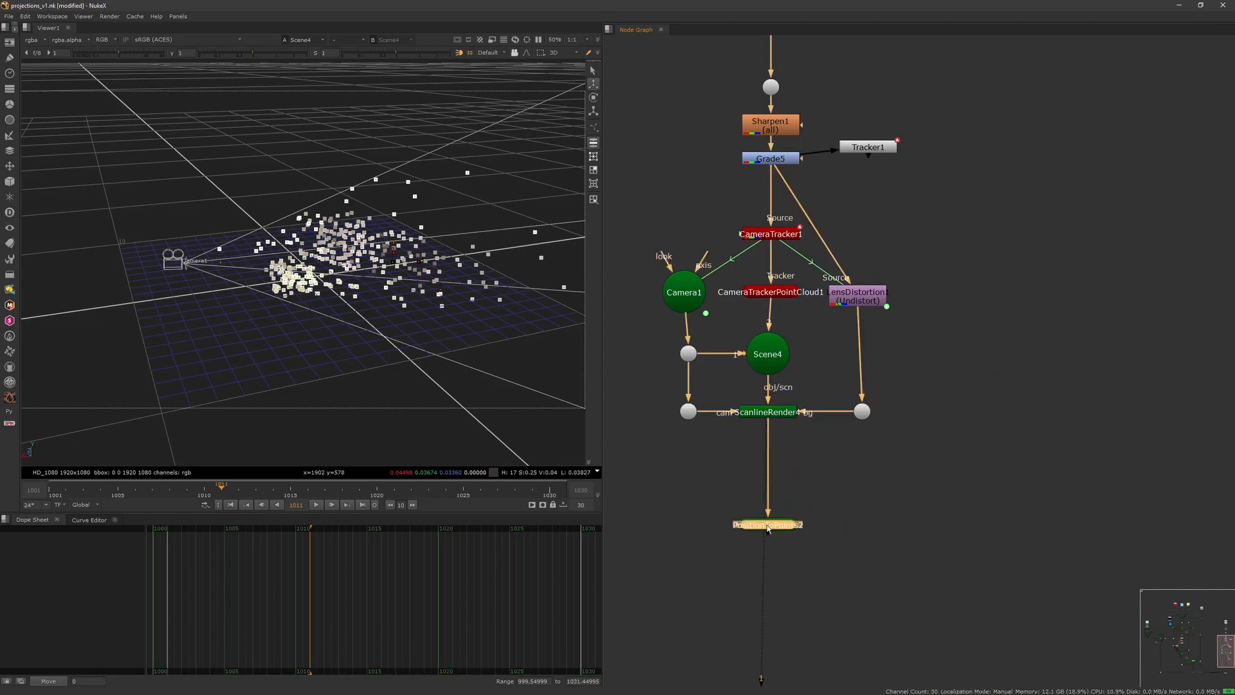
Step: View the PositionToPoints node in 3D, setting its surface point to p and surface normal to normal
key(1)
double_click(791, 524)
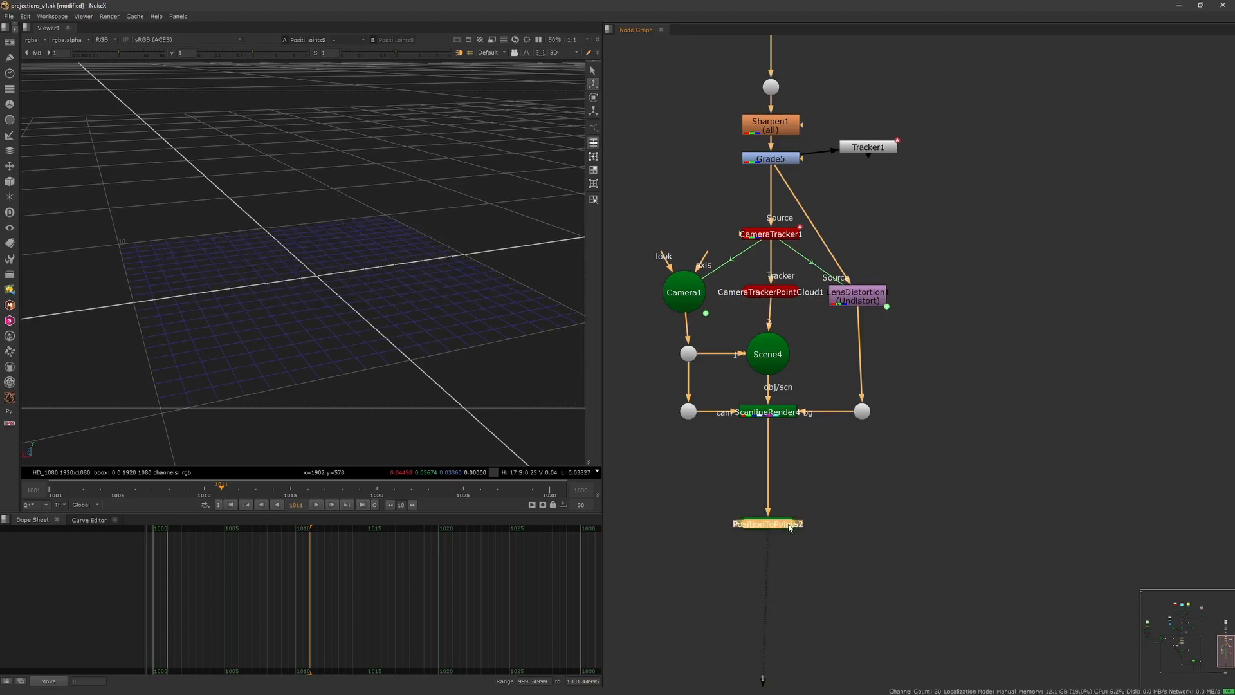
key(f)
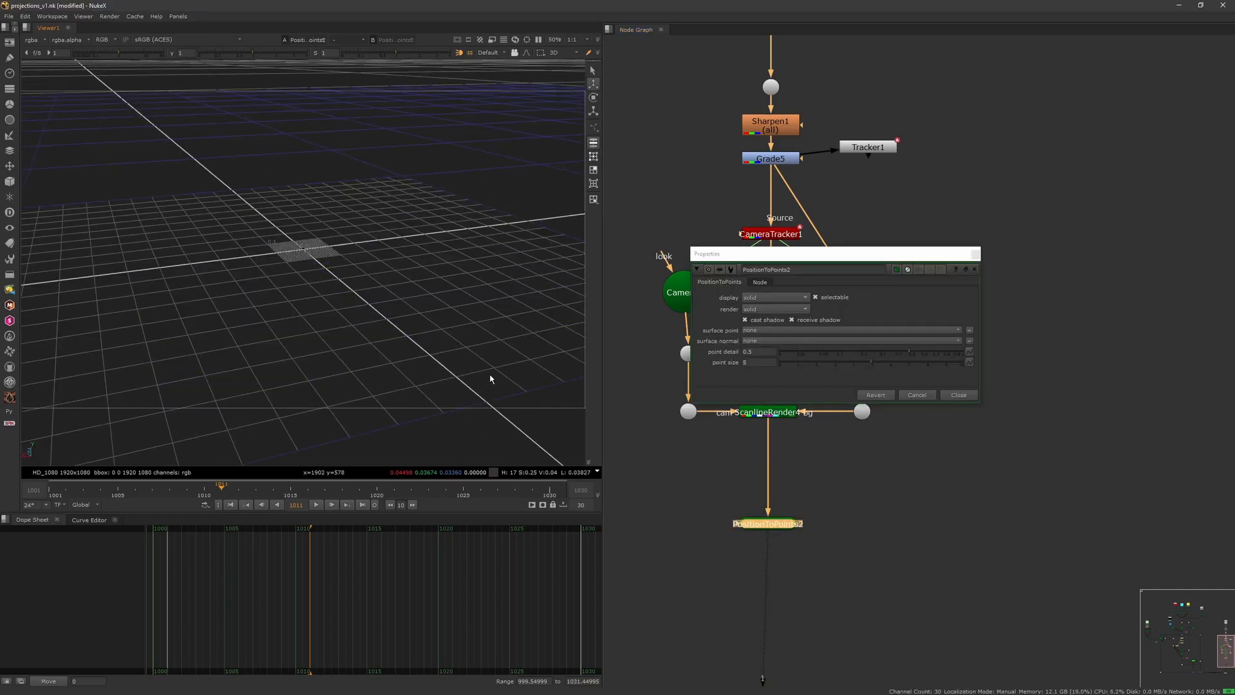
click(762, 330)
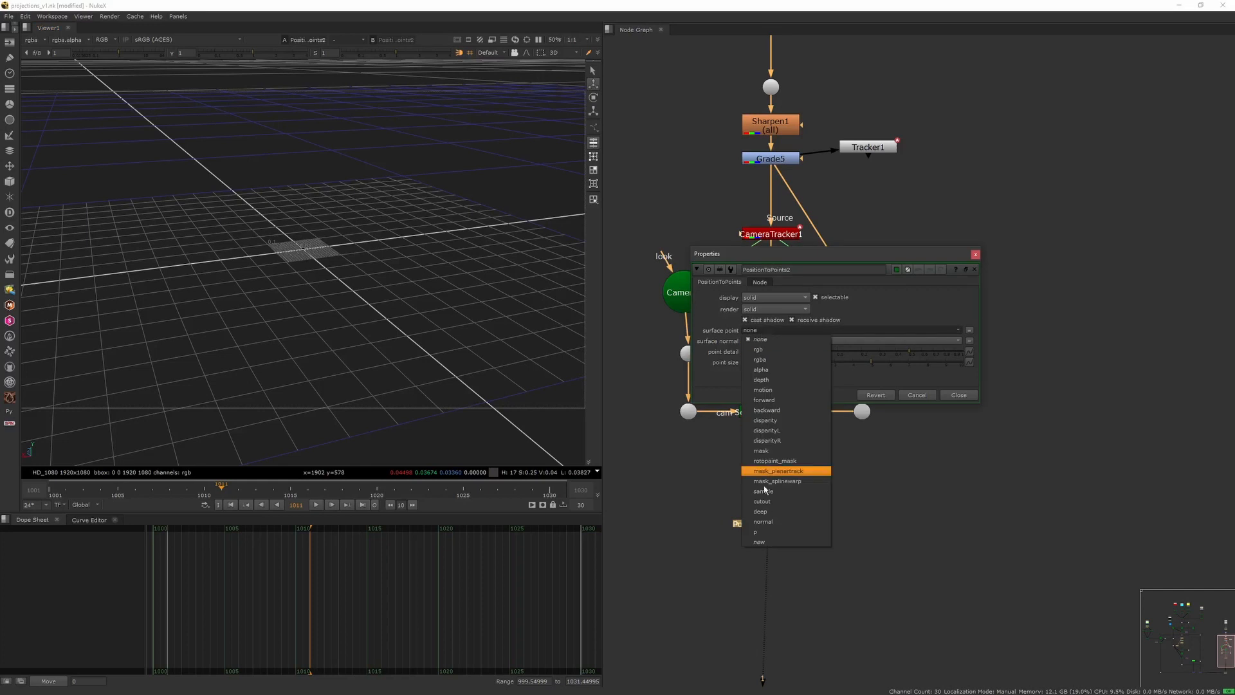
click(759, 525)
click(759, 341)
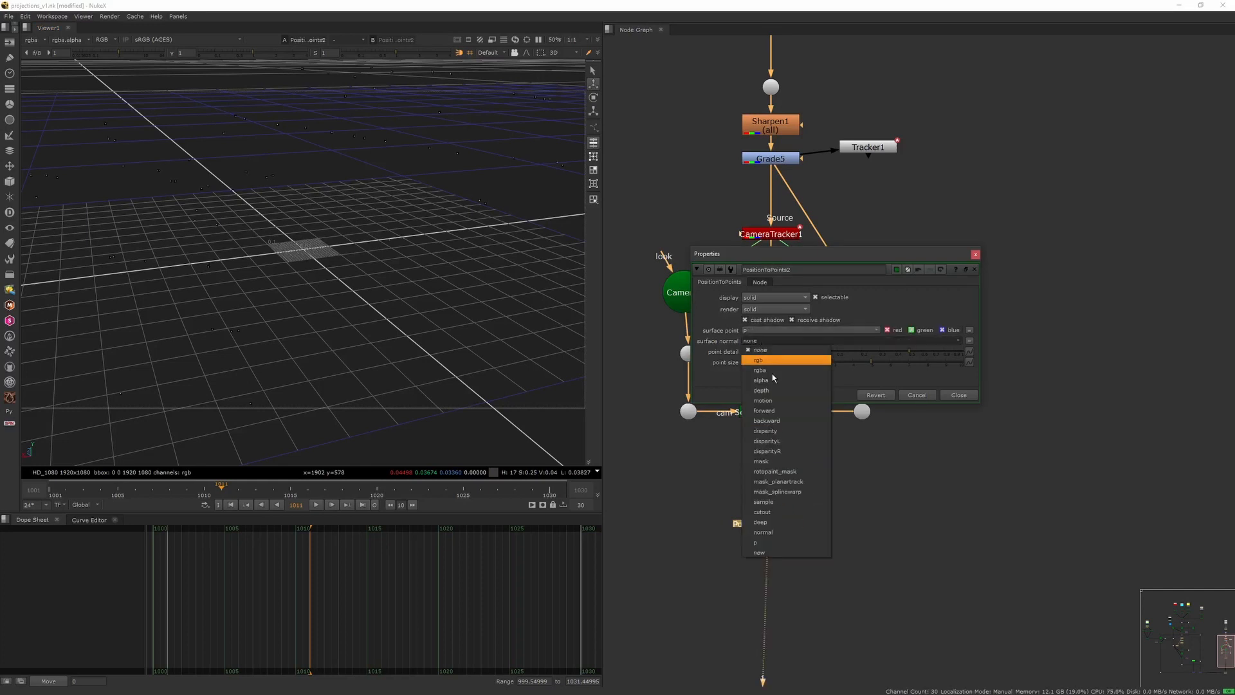
click(766, 532)
ctrl+drag(398, 386, 474, 283)
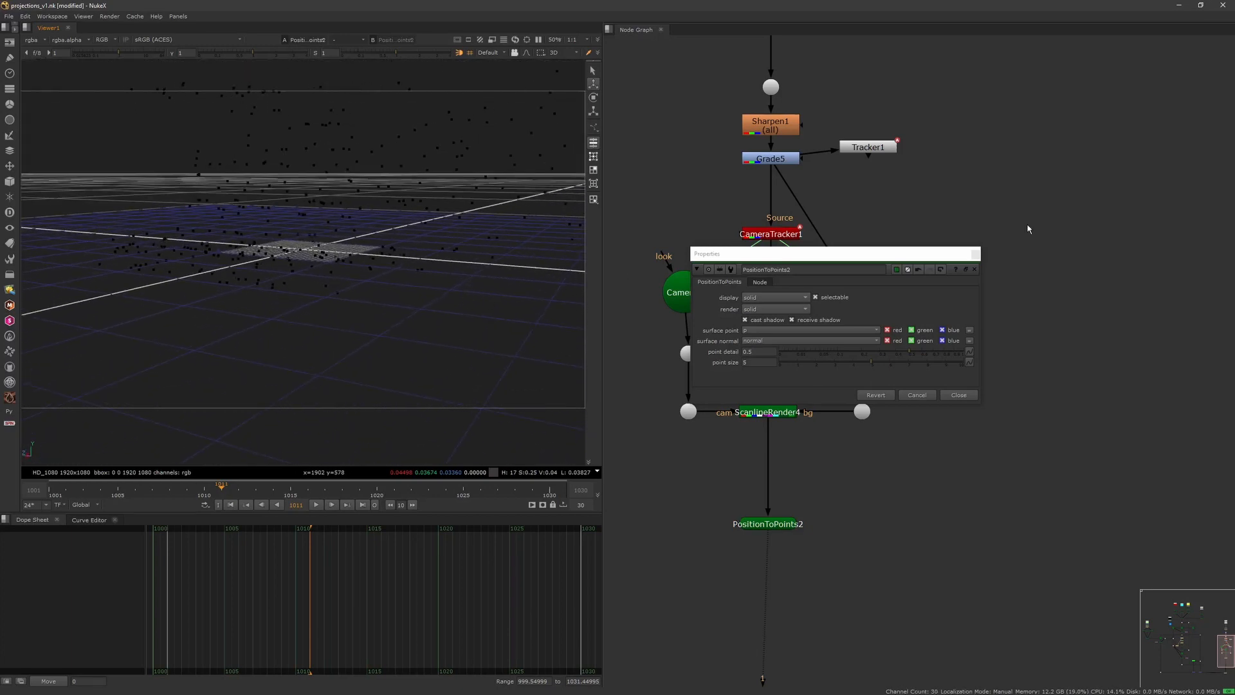
click(976, 253)
Step: Add a PointCloudGenerator node beside the camera tracking tree
key(Tab)
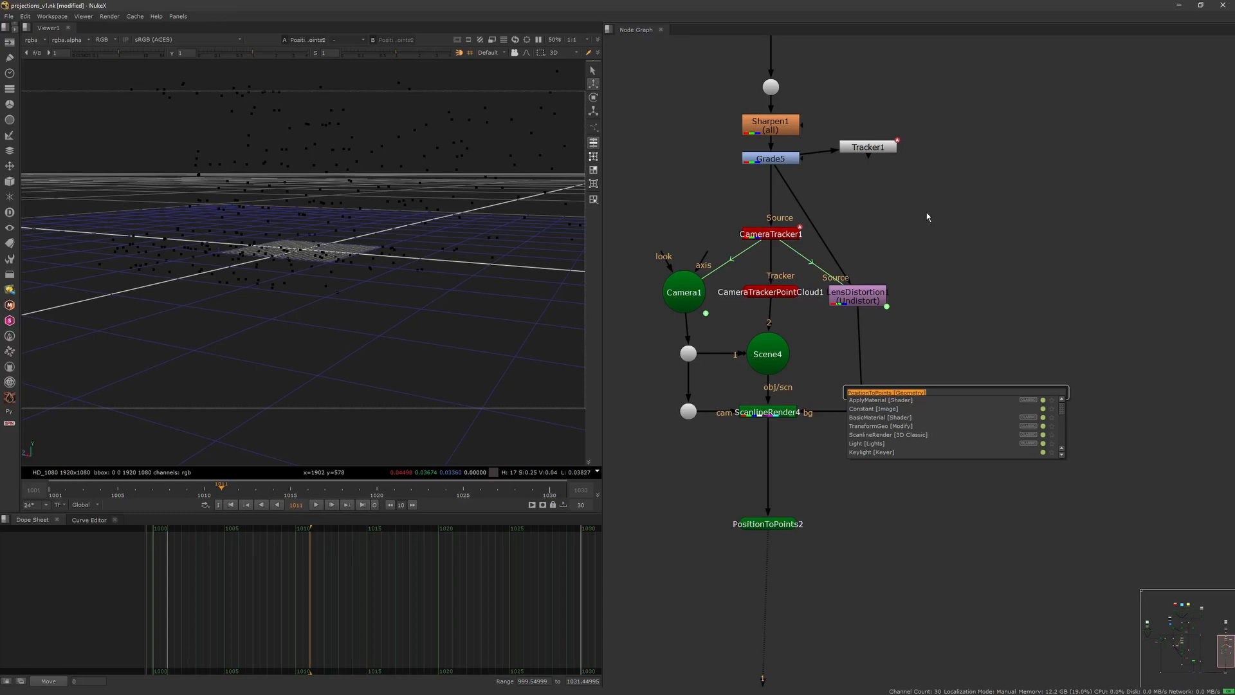
text(genera)
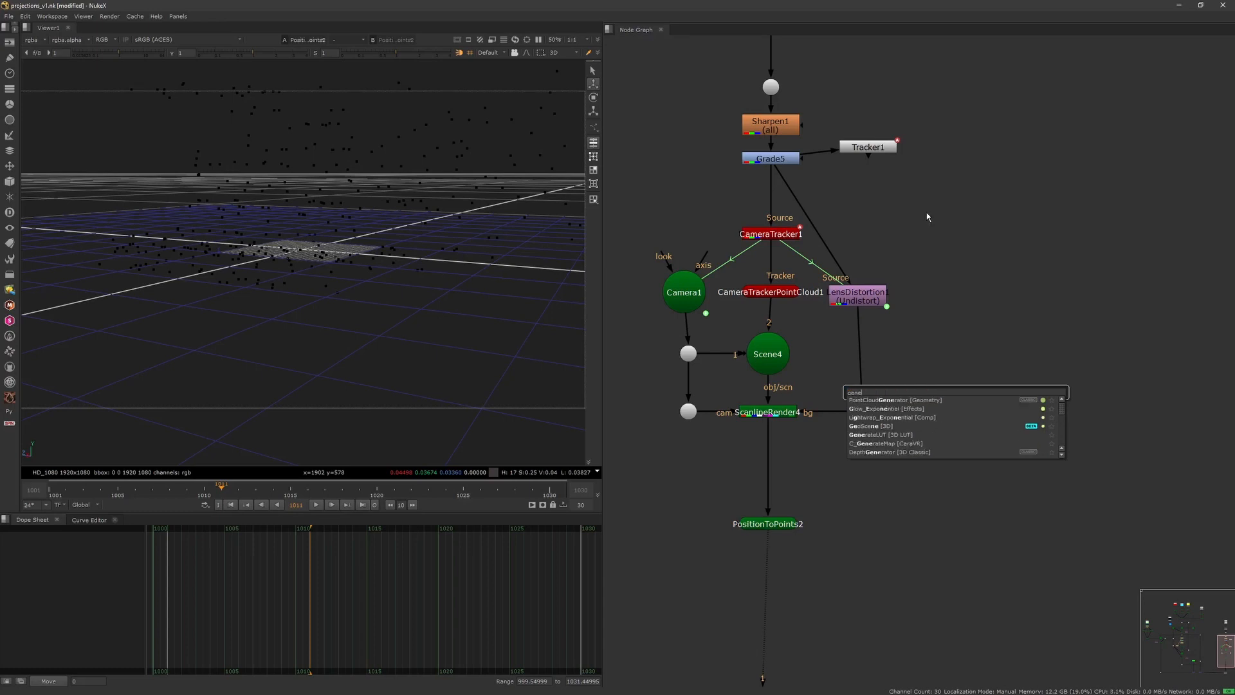
click(915, 400)
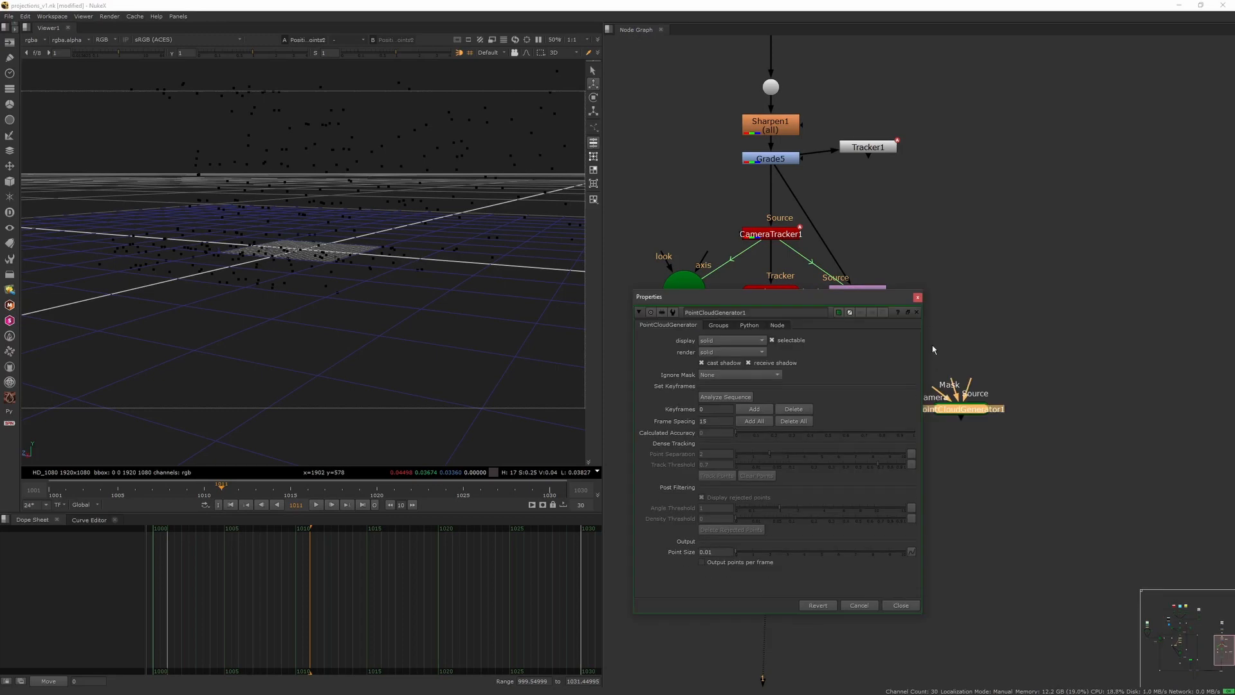
click(920, 297)
drag(976, 408, 984, 370)
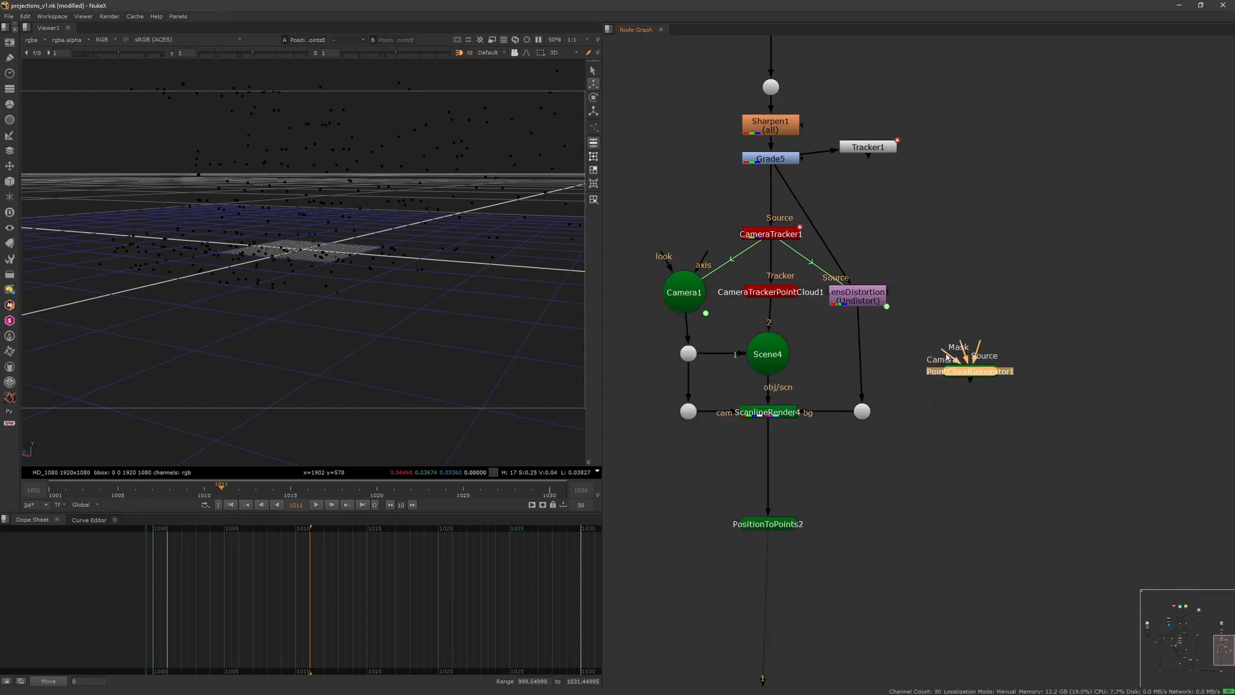
Step: Connect the PointCloudGenerator's Camera input to the dot under Camera1 and its Source input to Grade5
middle_drag(974, 369, 1119, 348)
drag(1088, 347, 833, 331)
middle_drag(745, 310, 756, 361)
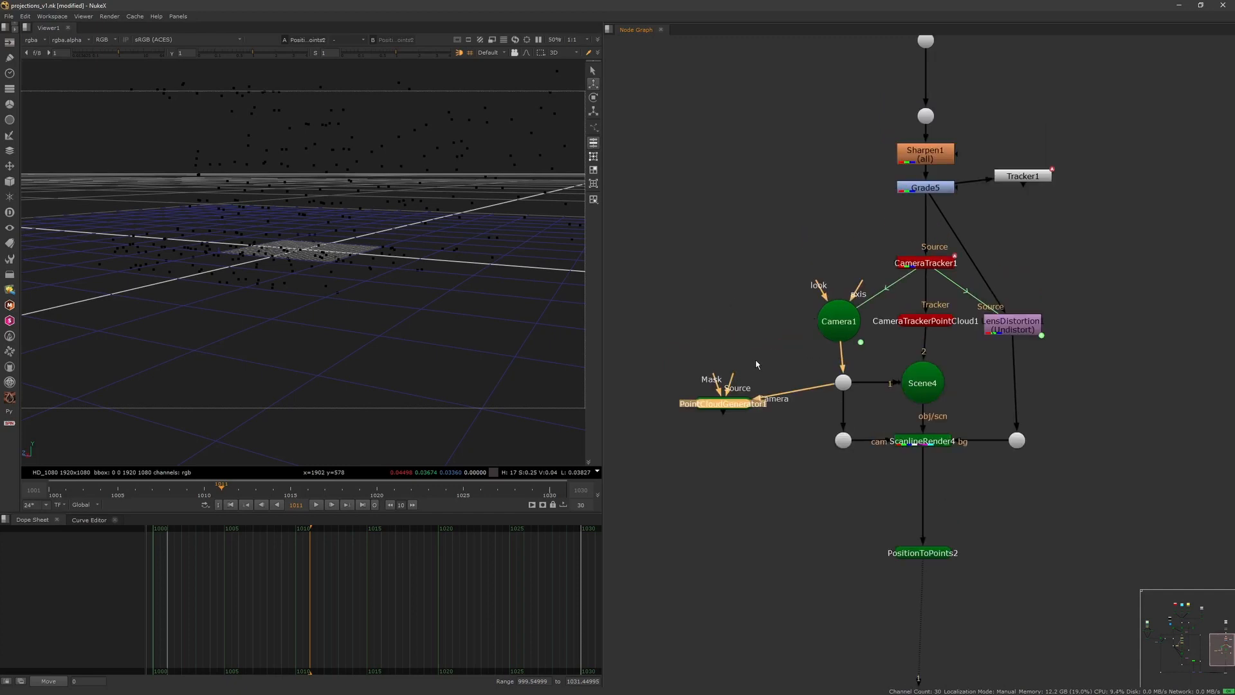
drag(735, 381, 918, 191)
drag(747, 409, 730, 389)
Step: View the PointCloudGenerator and add all its analysis keyframes with a frame spacing of 2
key(1)
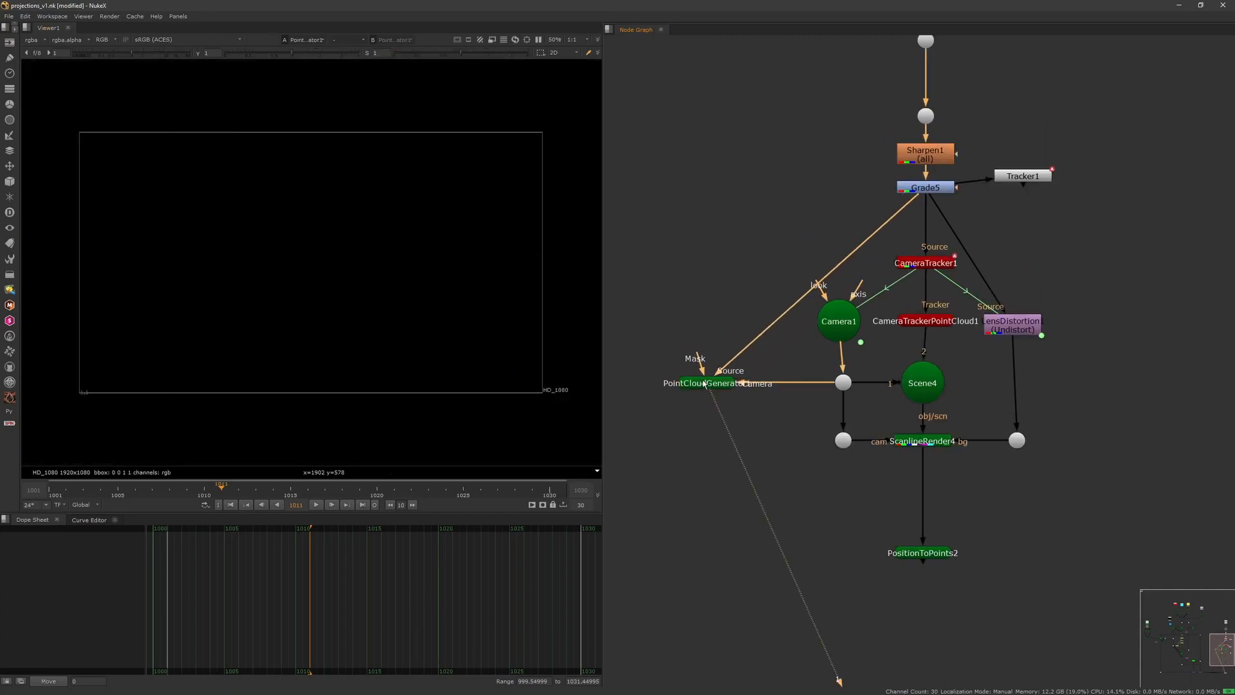
key(Tab)
double_click(702, 382)
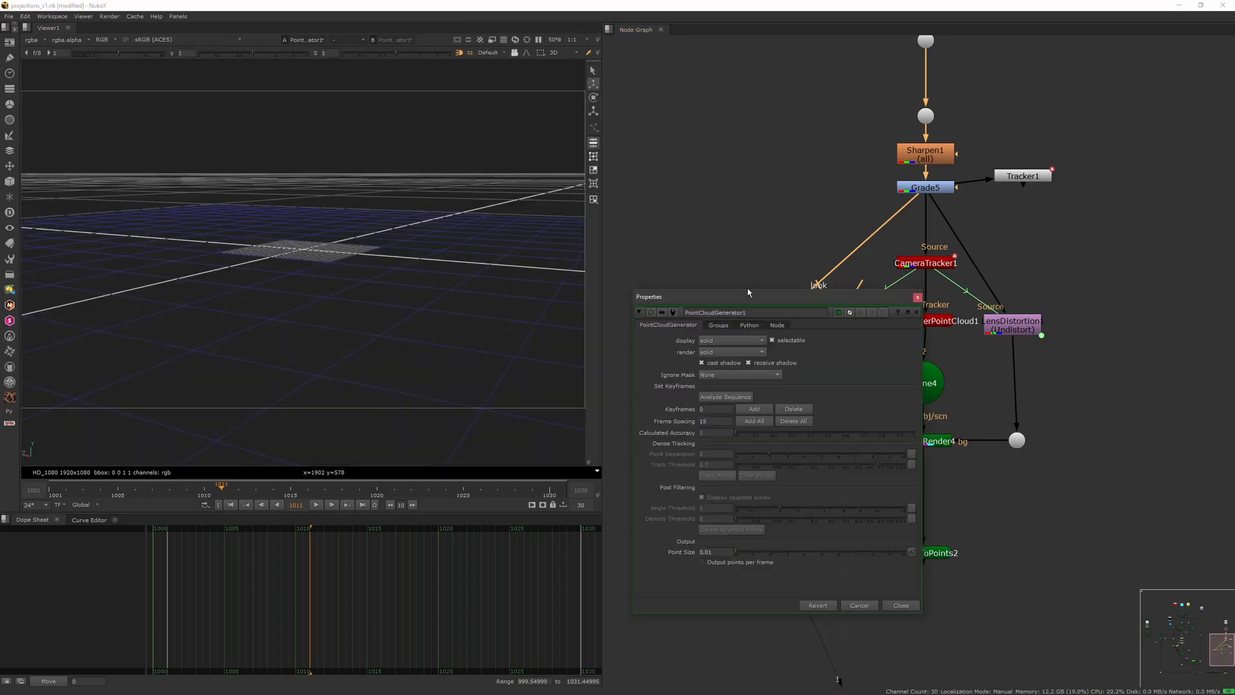
drag(752, 300, 480, 69)
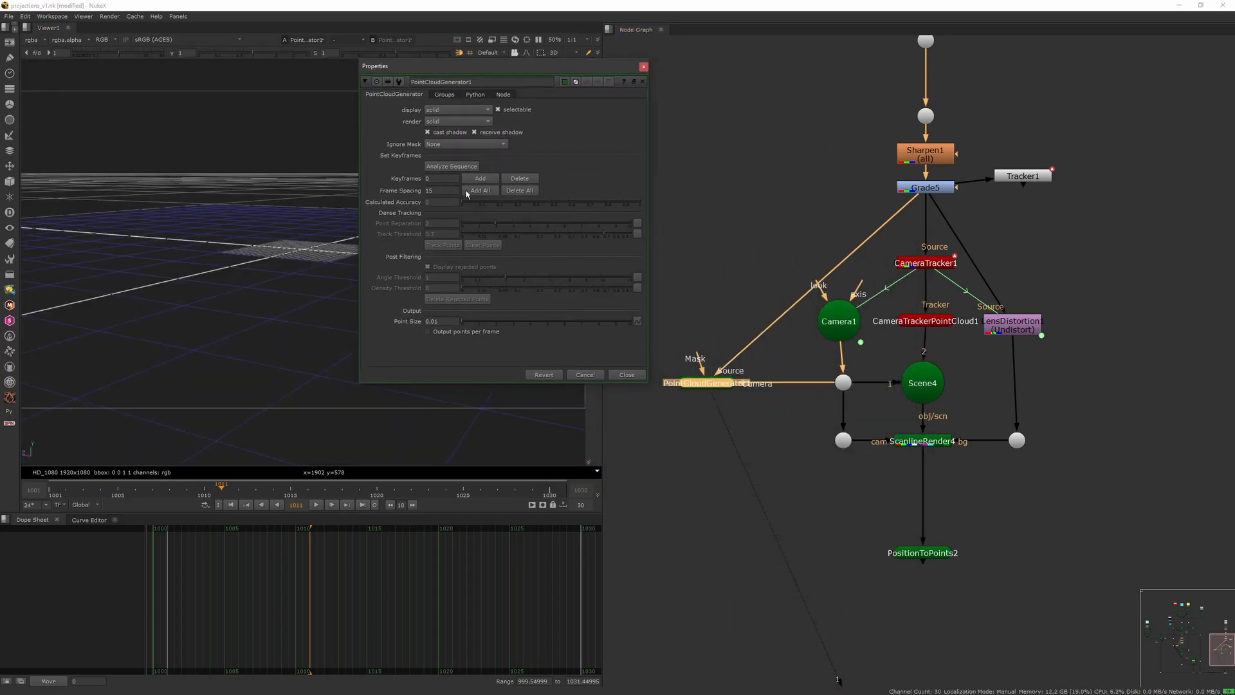
double_click(447, 190)
text(2)
click(480, 190)
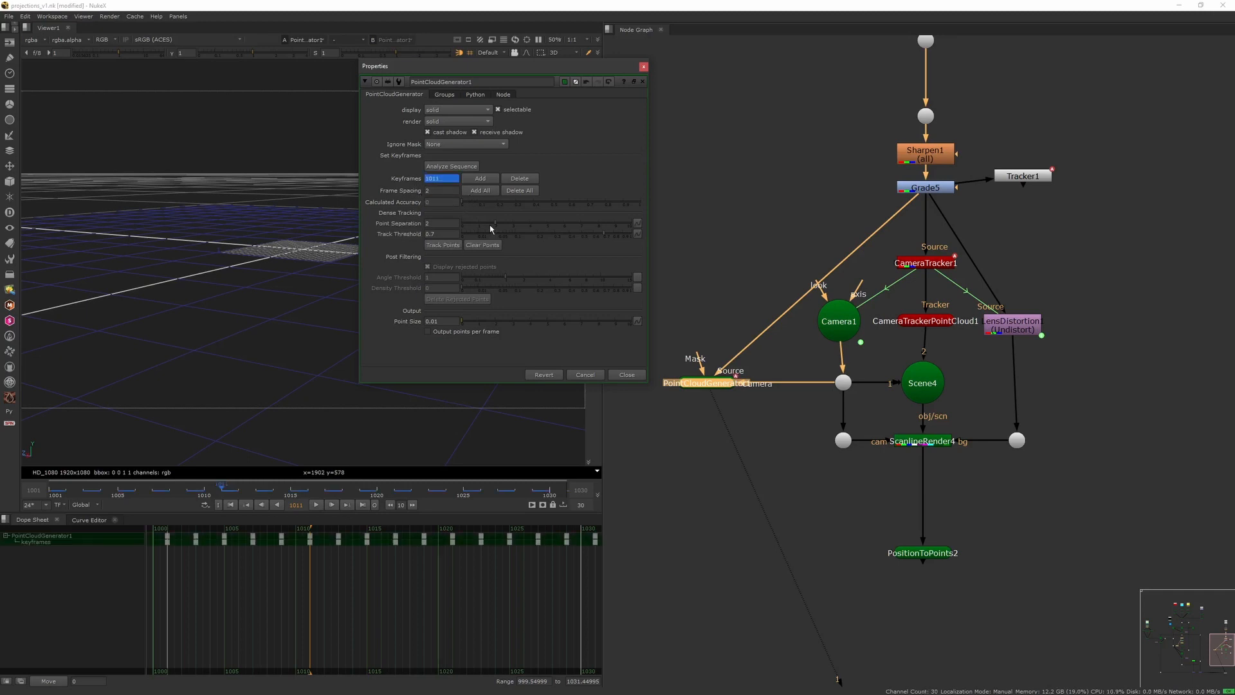
Step: Set point separation to 1 and track threshold to 0.3, and track the points over Viewer1's in-out range
double_click(441, 223)
key(Return)
double_click(430, 235)
text(3)
click(443, 245)
click(604, 337)
mouse_move(614, 377)
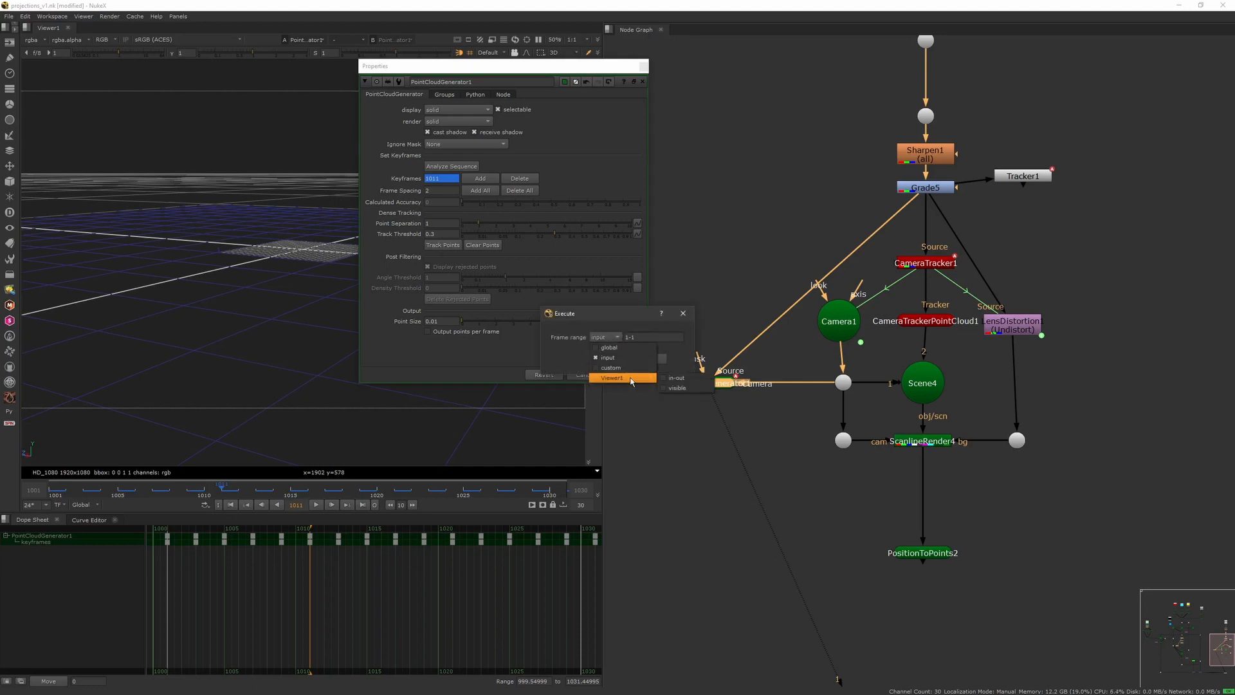
click(681, 376)
click(608, 359)
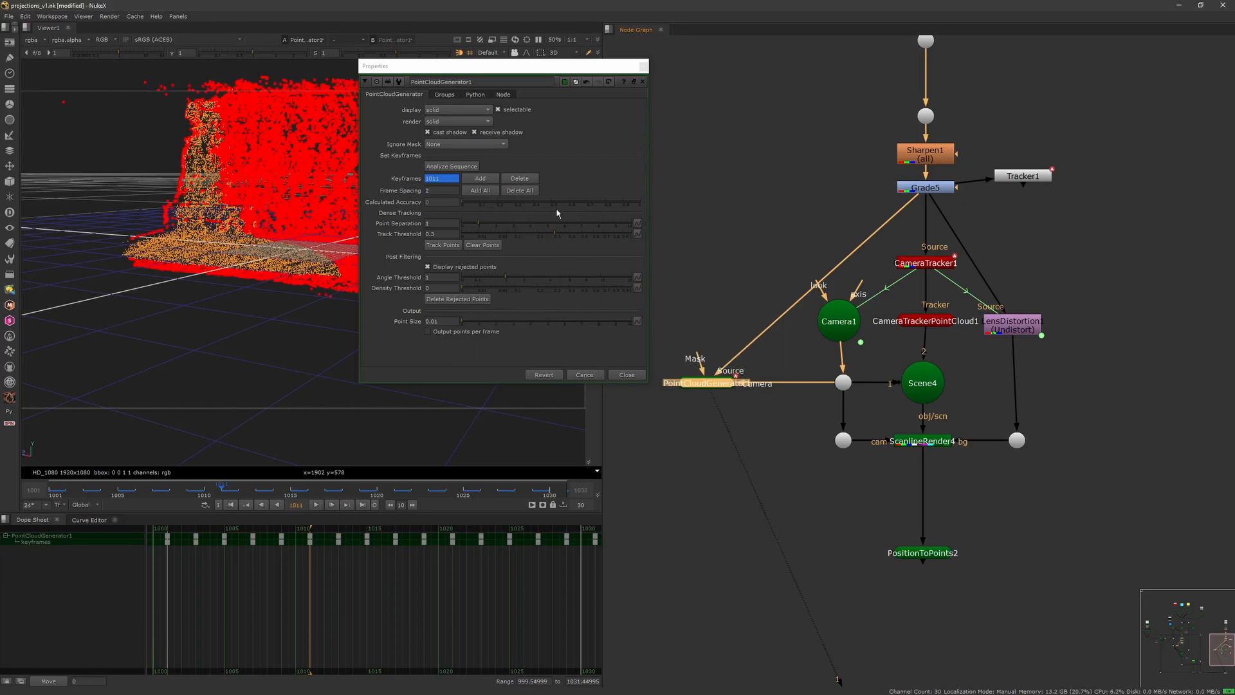
Step: Delete the rejected points from the generated point cloud and examine the points that are left
drag(572, 66, 811, 88)
ctrl+drag(482, 332, 501, 356)
click(711, 321)
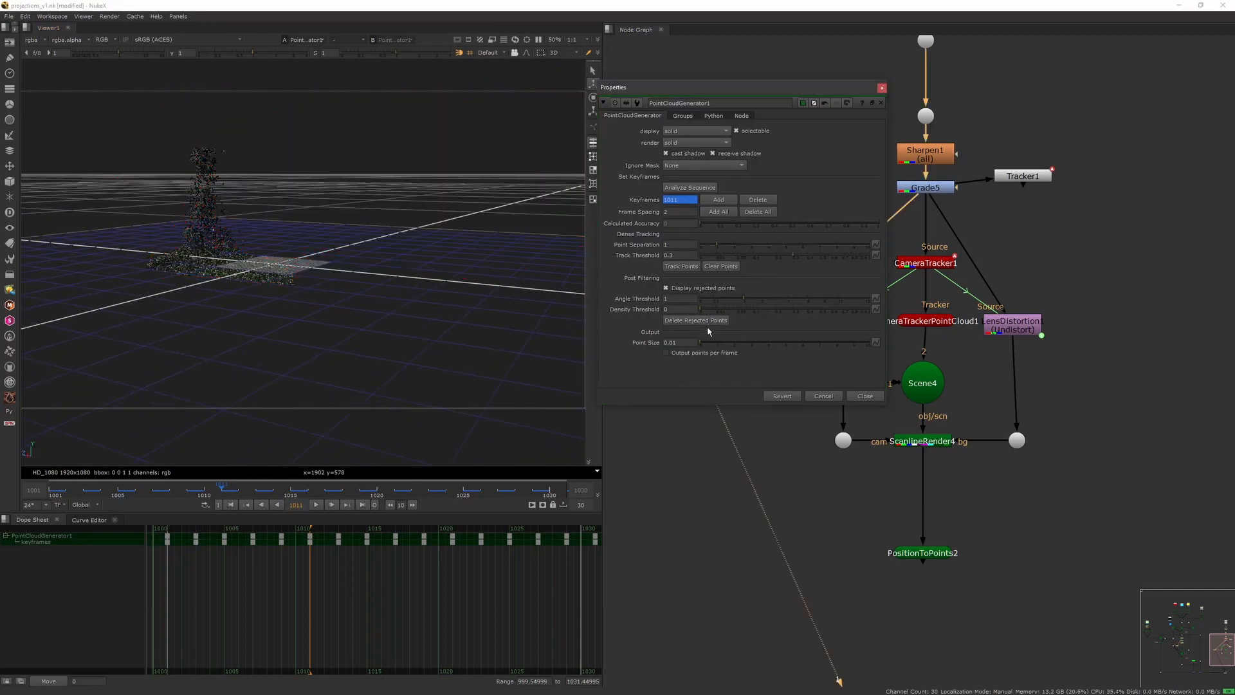
ctrl+drag(448, 313, 360, 323)
mouse_move(284, 216)
ctrl+mouse_down()
mouse_move(292, 267)
mouse_move(326, 283)
mouse_move(336, 267)
mouse_move(273, 216)
mouse_move(285, 236)
ctrl+mouse_up()
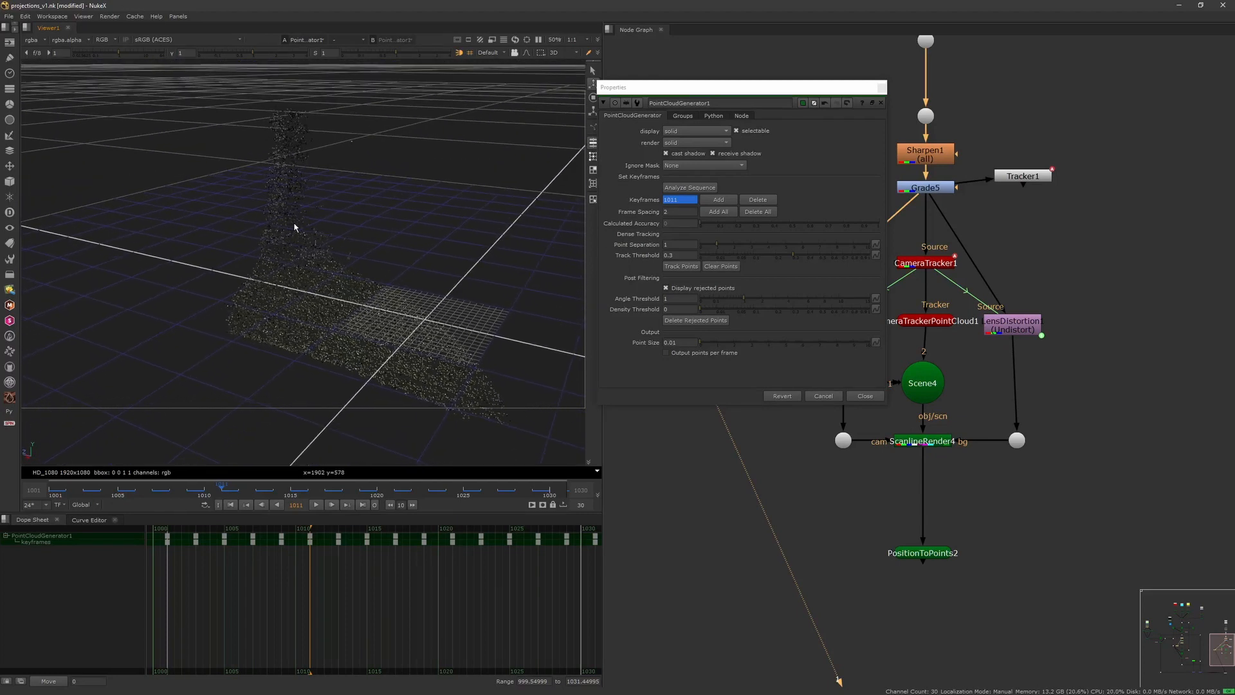
ctrl+drag(350, 186, 382, 287)
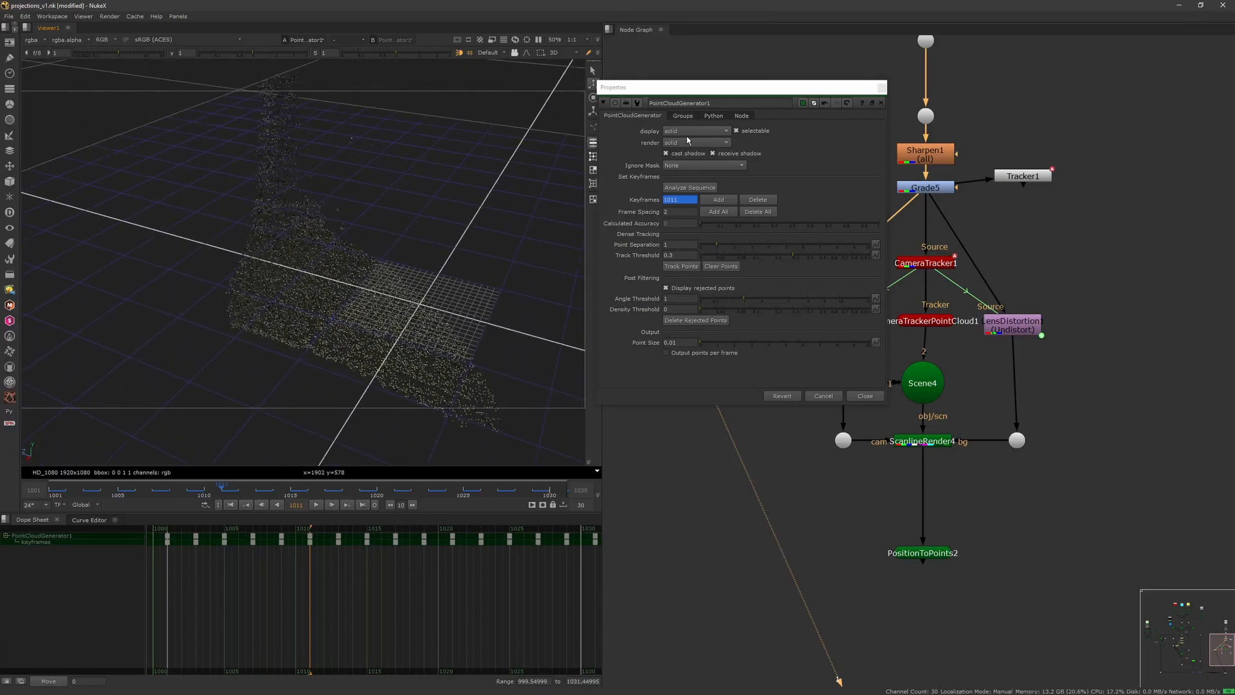
scroll(547, 202, down, 2)
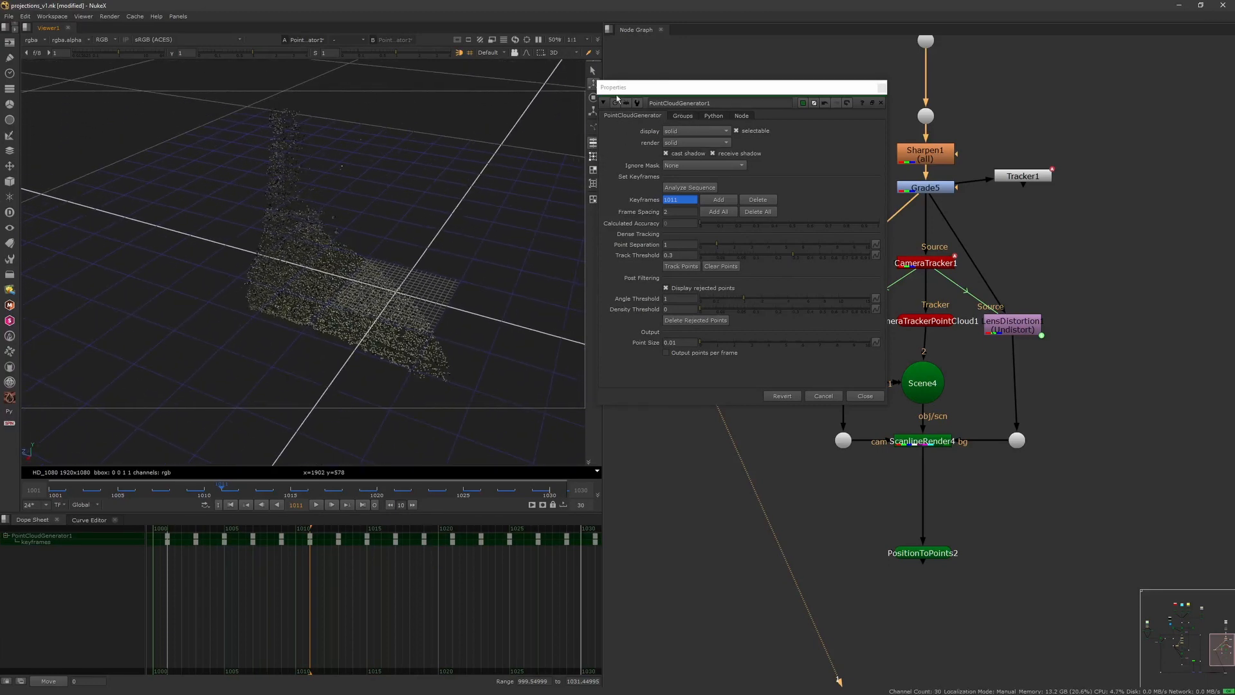
Step: Select all vertices of the point cloud and create a point group from them
drag(634, 88, 701, 75)
click(593, 156)
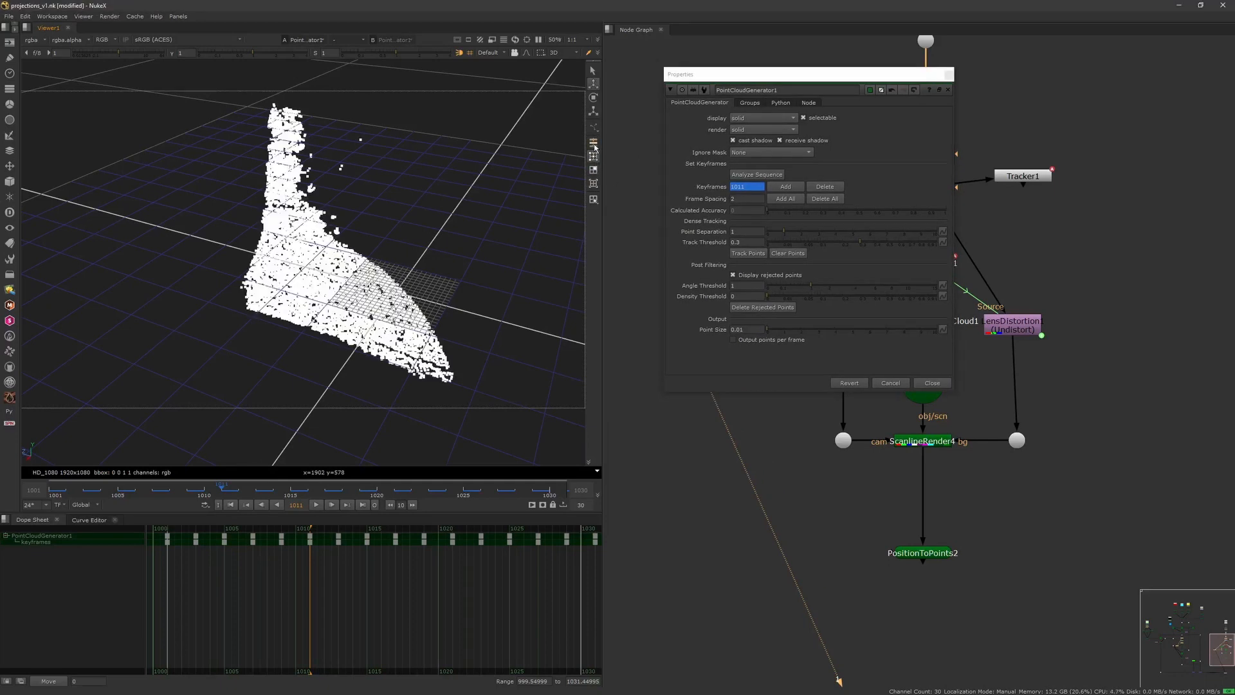
click(593, 148)
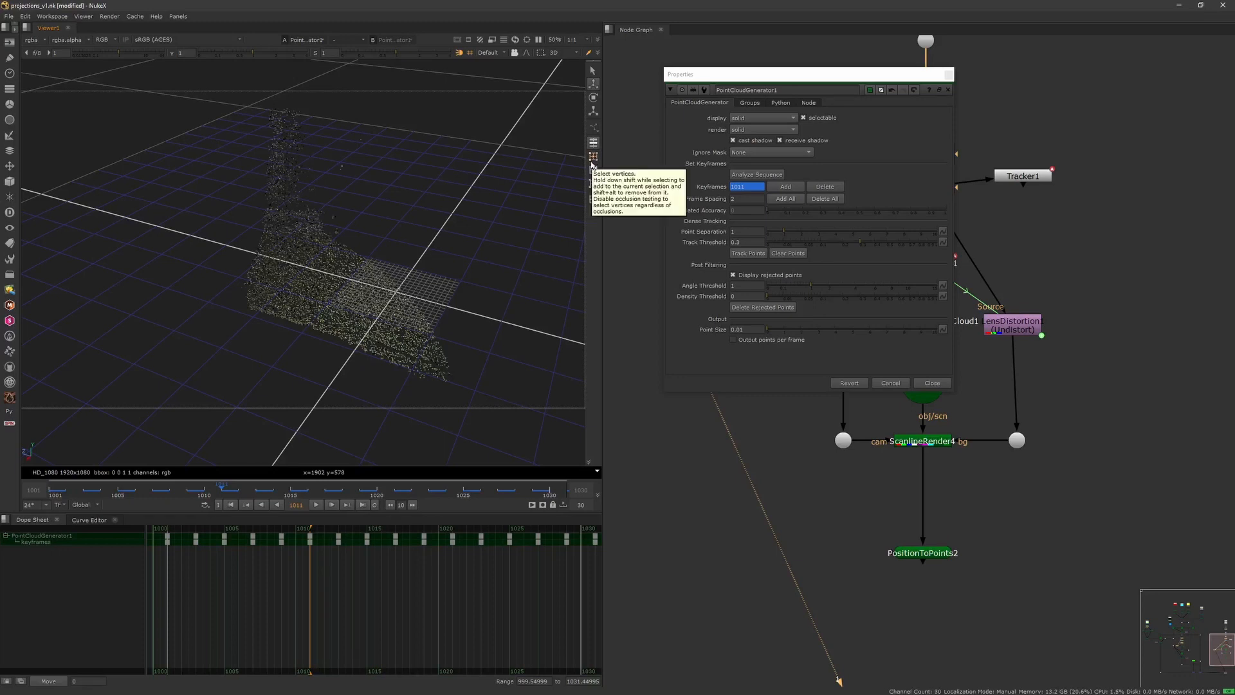
click(594, 158)
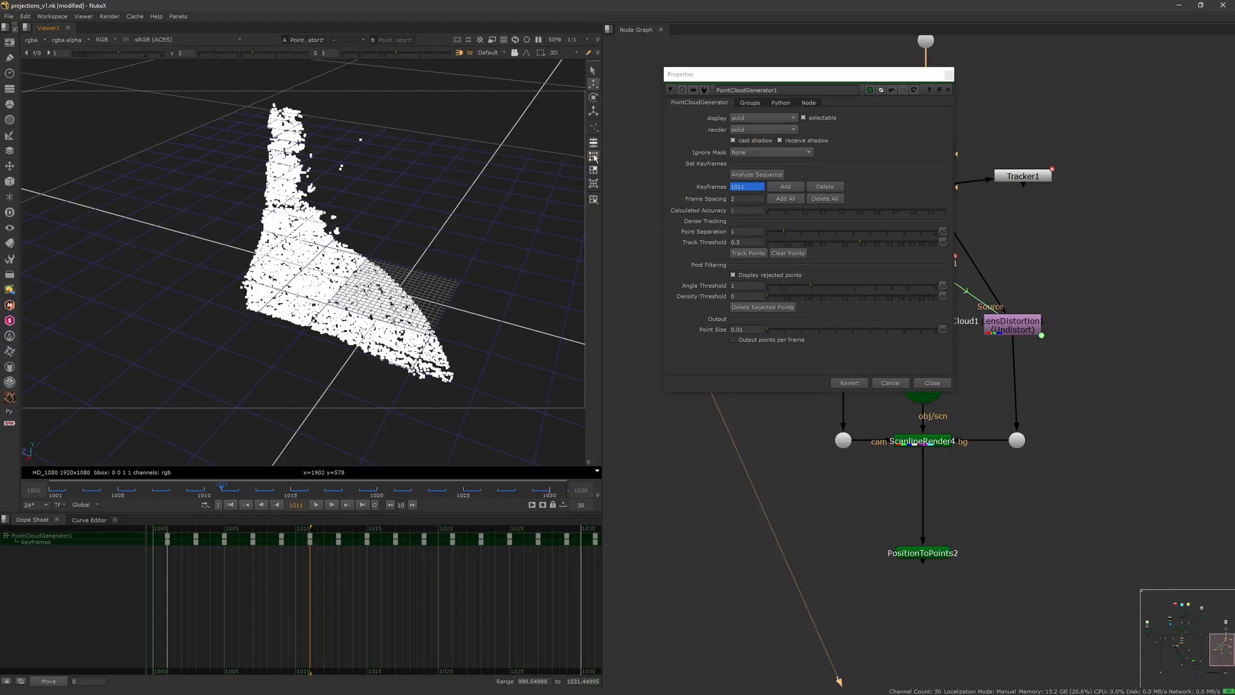
click(750, 103)
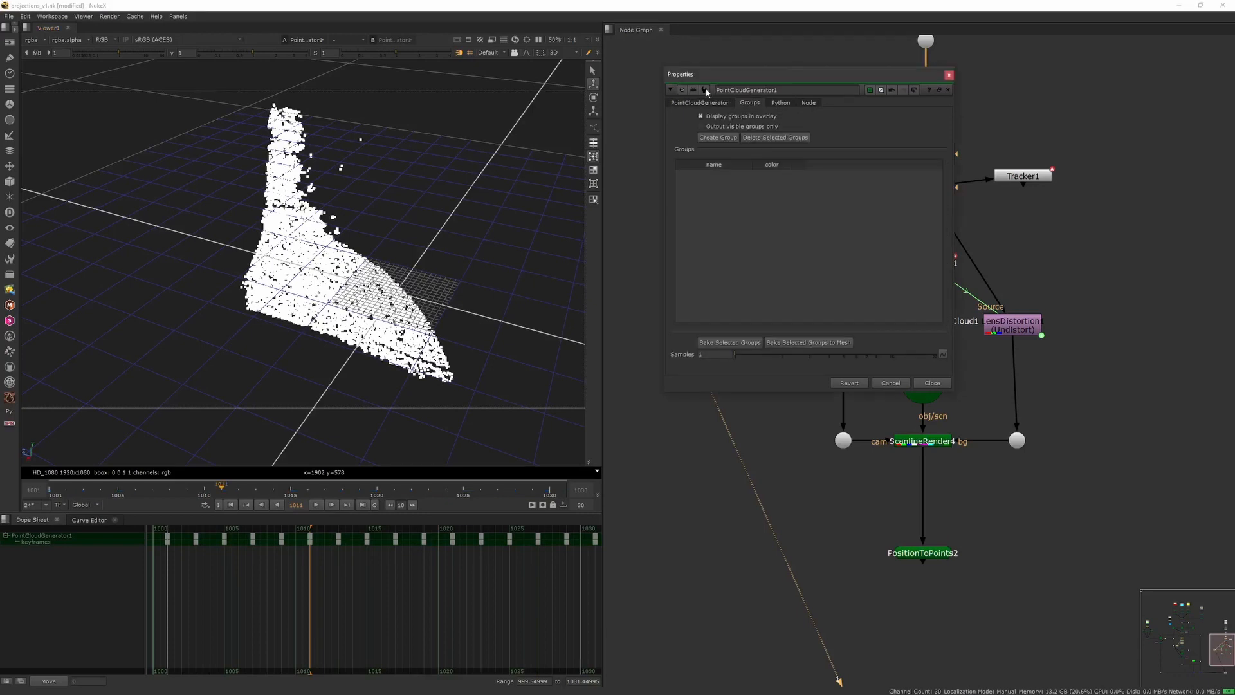
drag(521, 74, 151, 386)
click(721, 139)
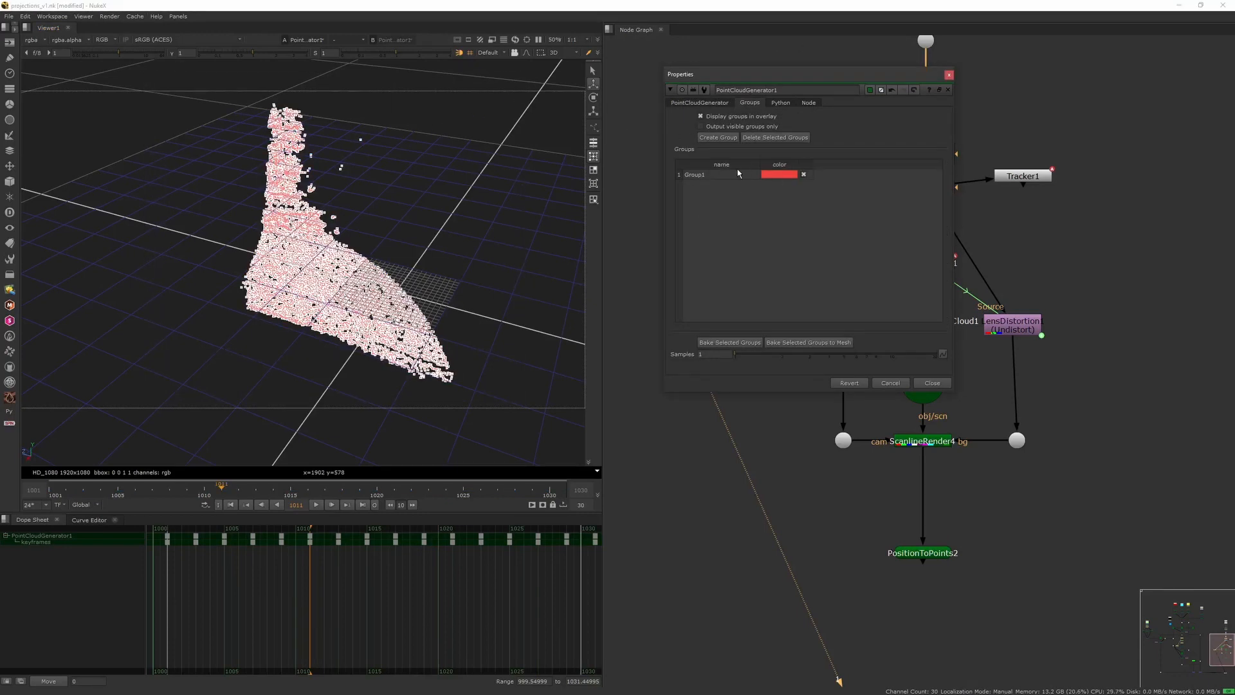
Step: Bake Group1 of the point cloud to a mesh and close the generator's properties
click(738, 173)
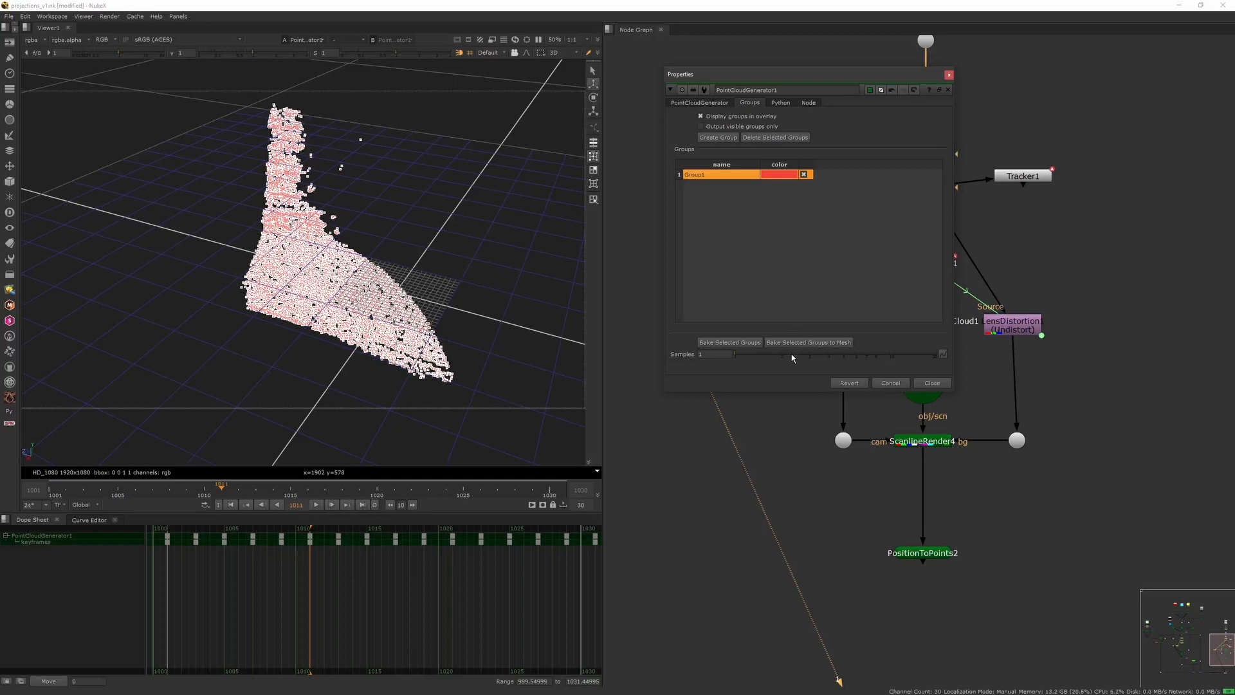
click(801, 343)
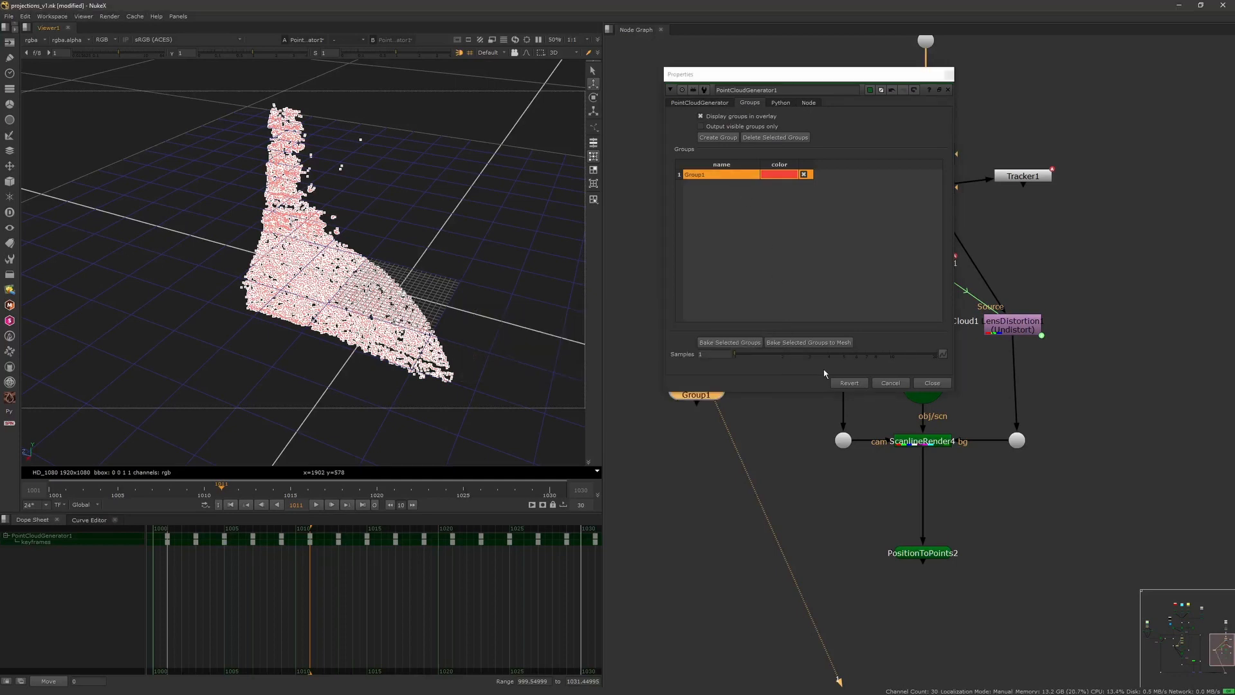
click(930, 382)
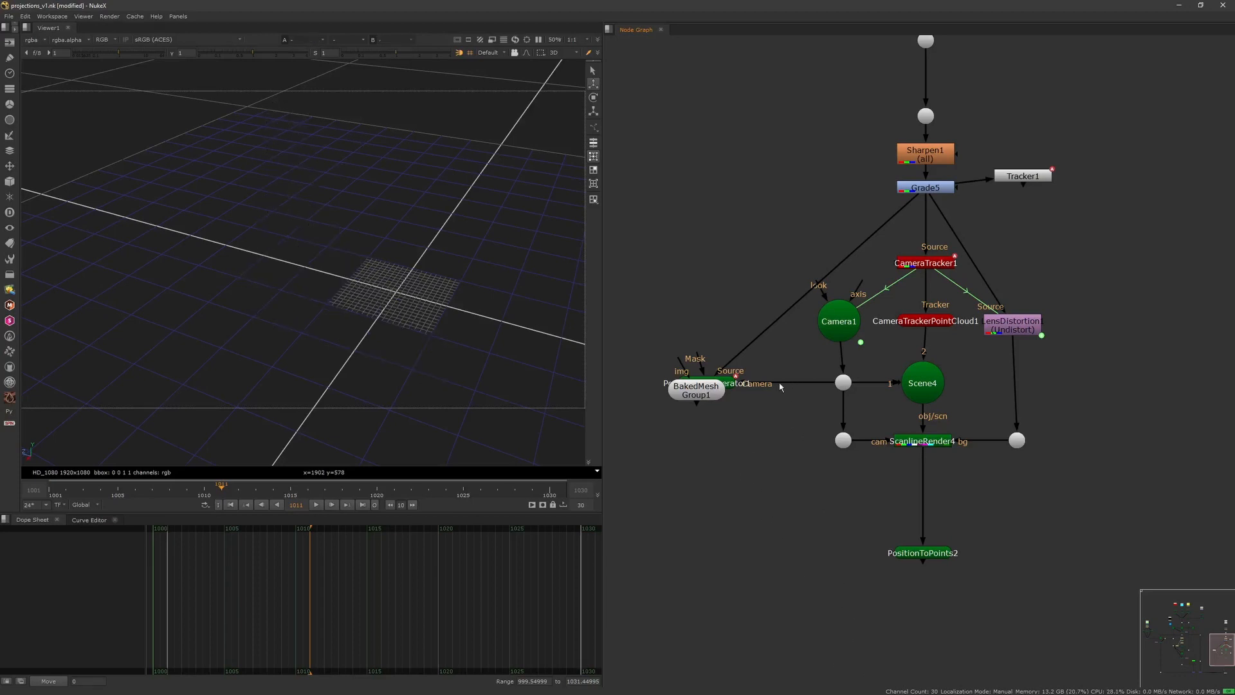
Step: Connect the baked mesh to Scene4 and view the mesh on its own with vertex selection turned off
drag(710, 398, 1085, 381)
click(916, 404)
key(1)
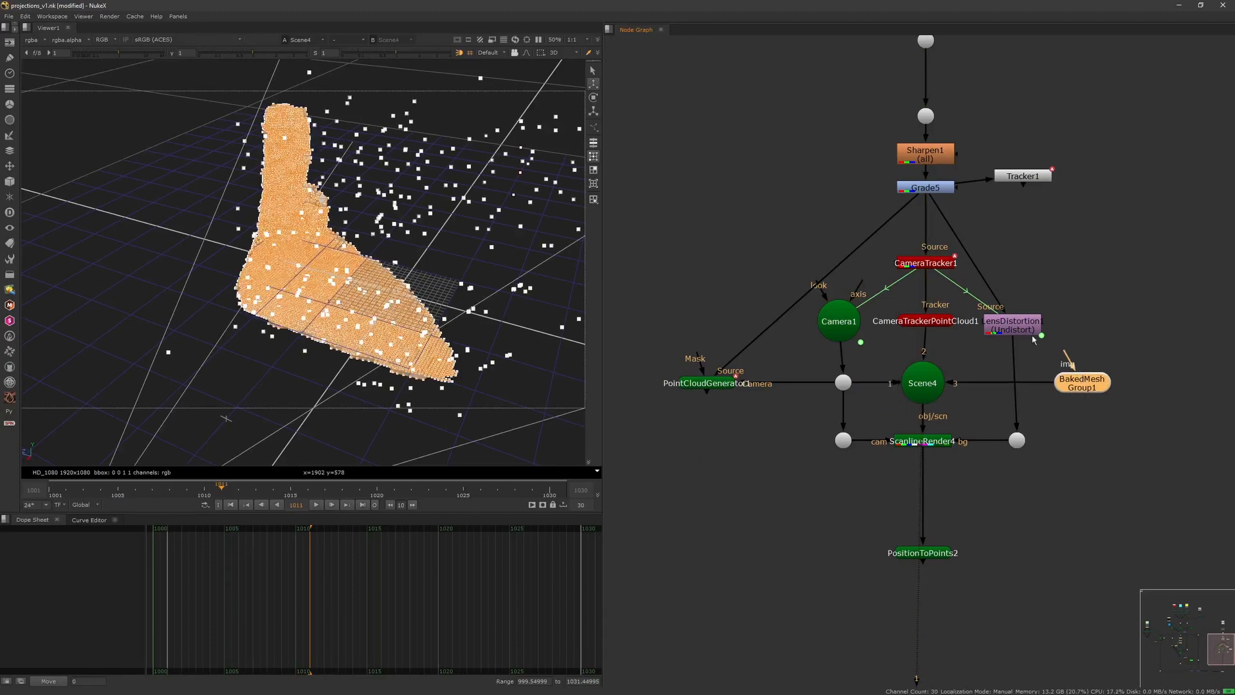
key(1)
click(593, 144)
click(450, 221)
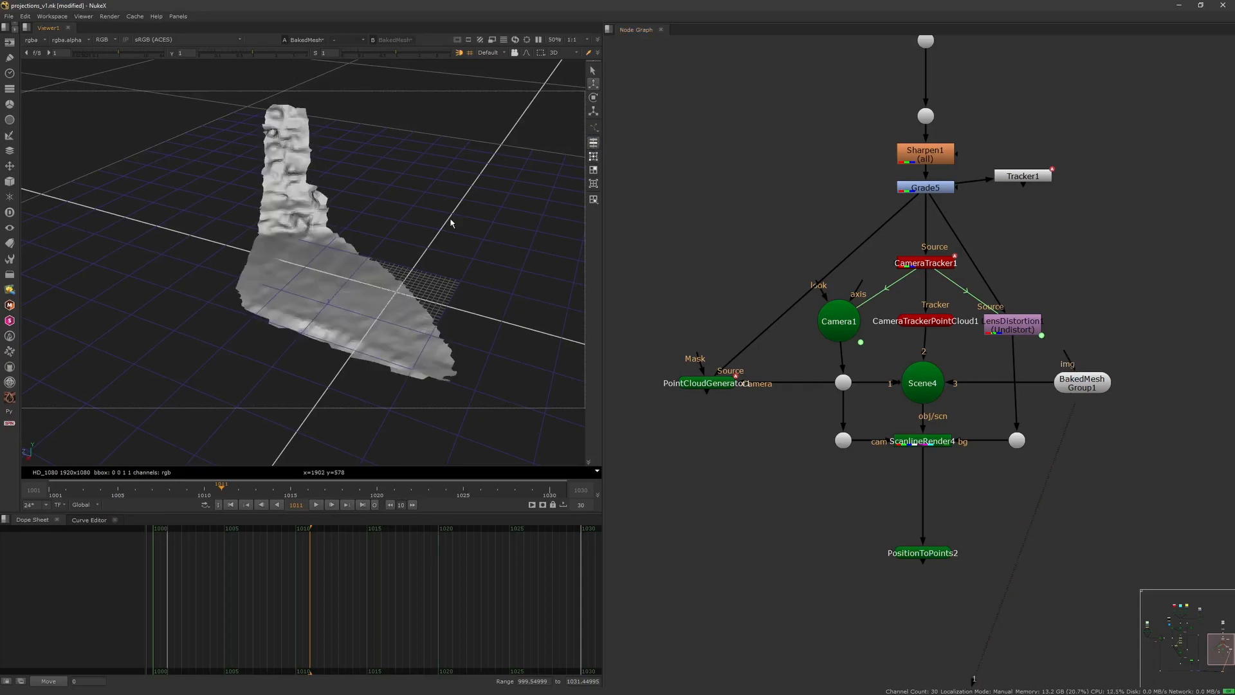
Step: Show the output of PositionToPoints2 in the 3D view
scroll(449, 222, down, 4)
ctrl+drag(444, 224, 386, 229)
middle_drag(879, 490, 821, 384)
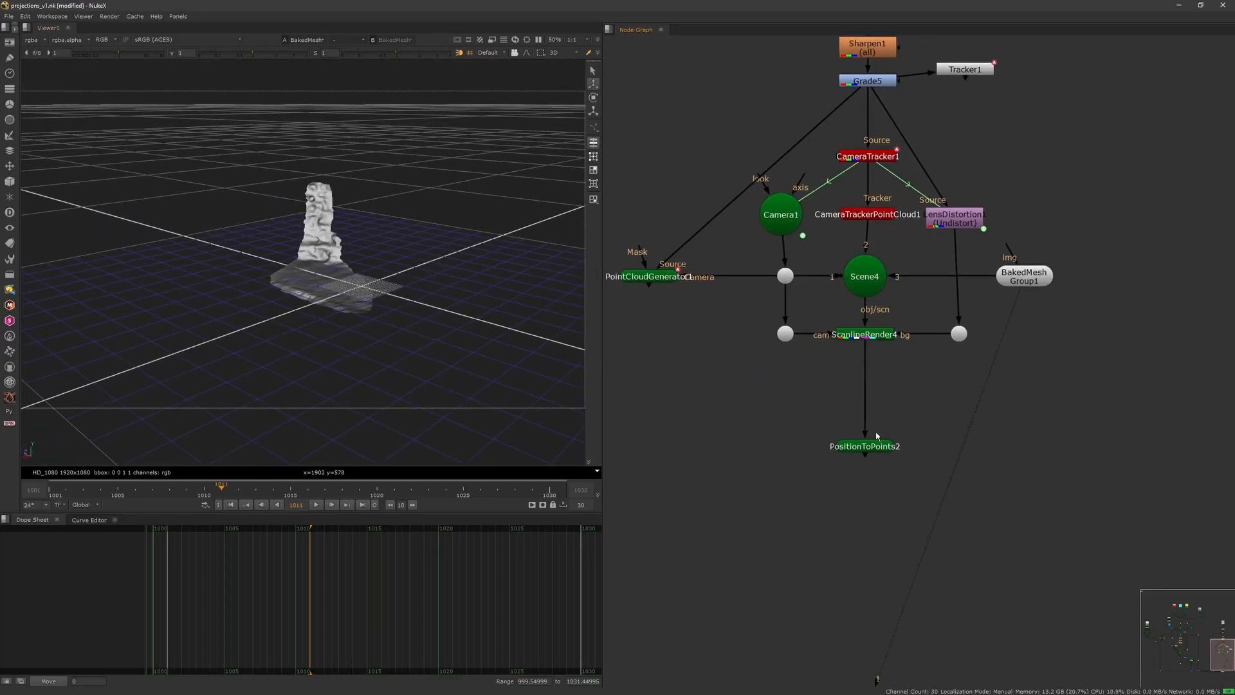
click(879, 446)
click(968, 394)
middle_drag(969, 393, 863, 415)
click(758, 468)
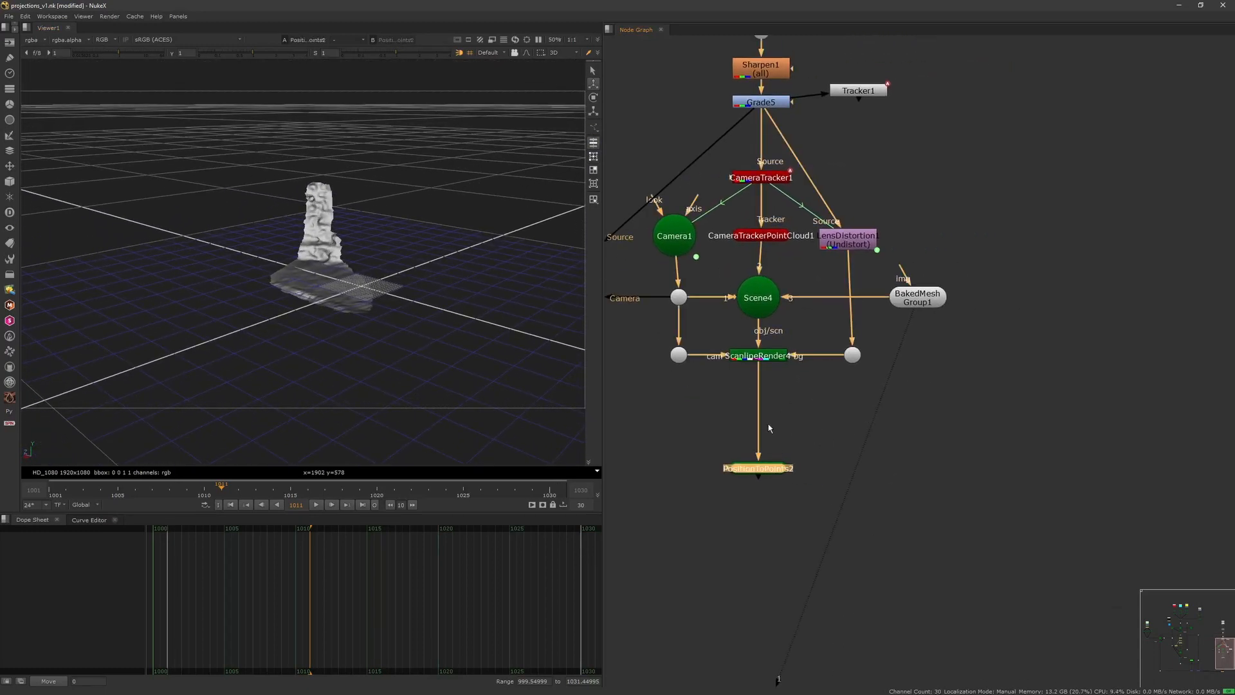
key(1)
key(Tab)
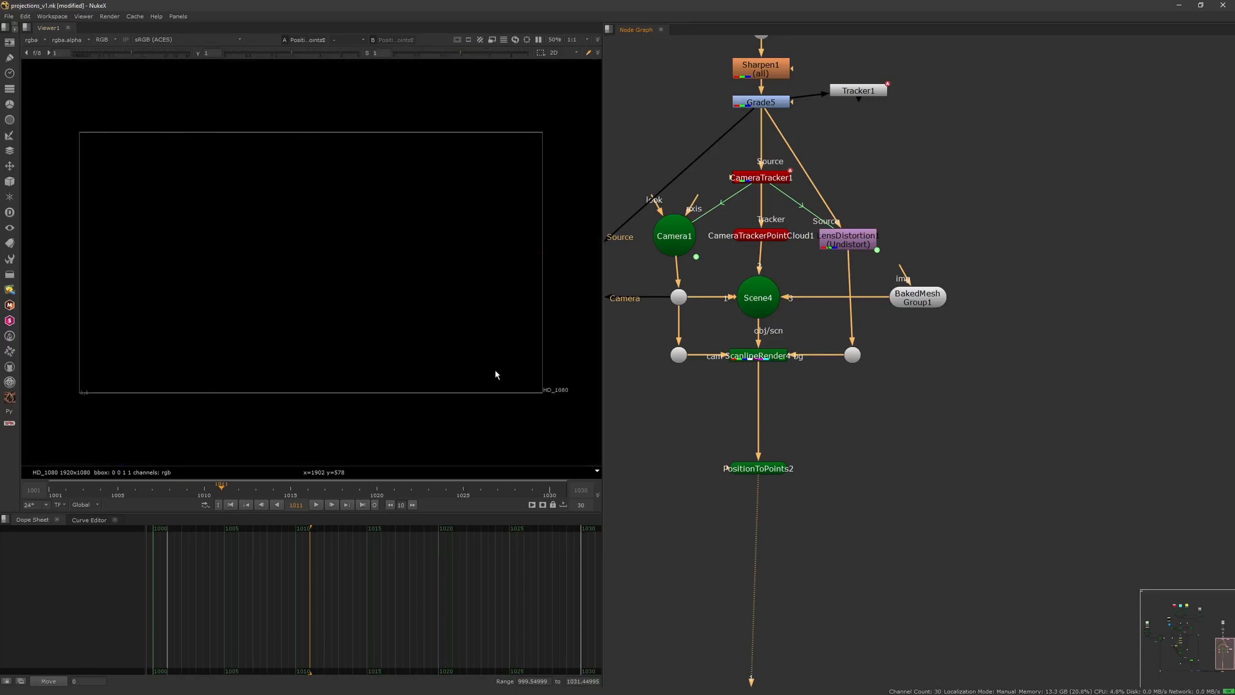
key(Tab)
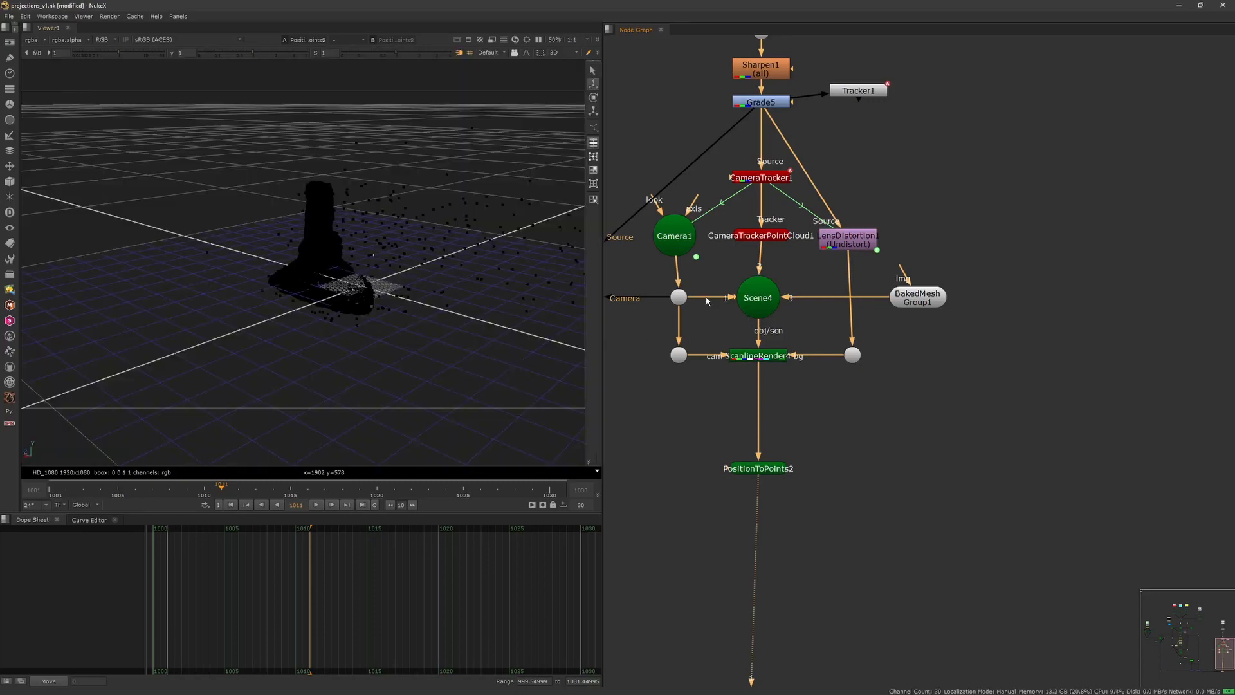
Step: Disable the CameraTrackerPointCloud1 node and check the remaining position points in the 3D view
middle_drag(674, 322, 744, 333)
click(845, 248)
key(d)
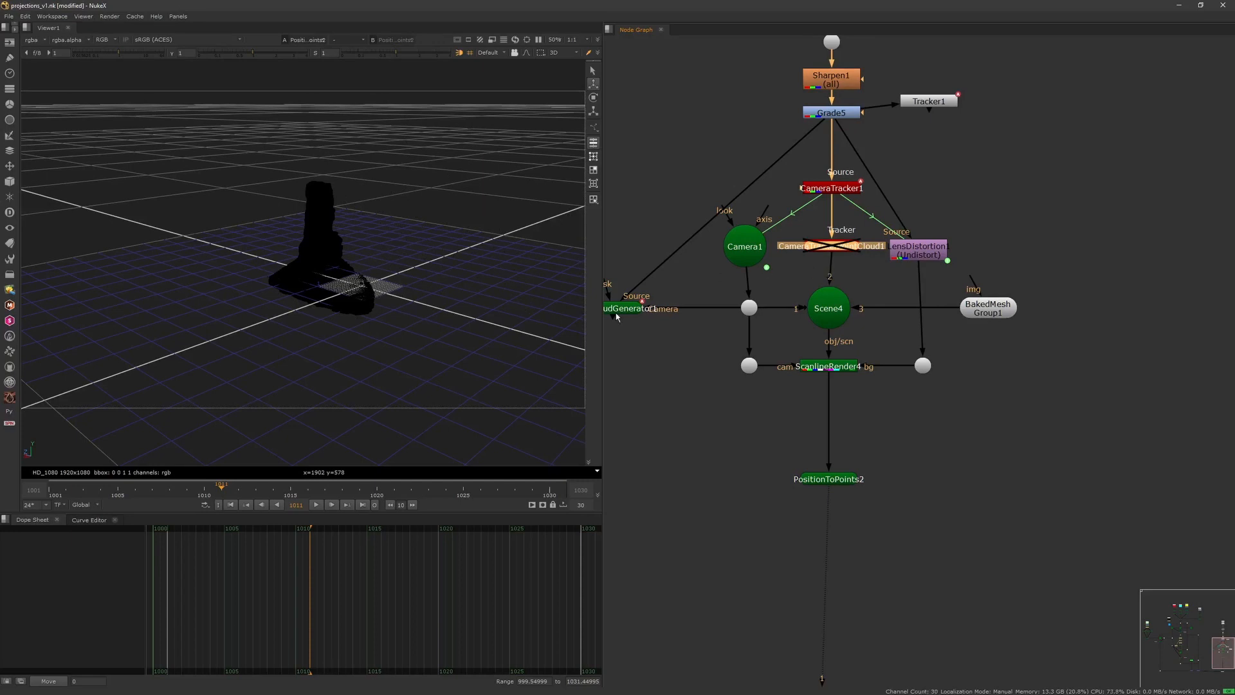
click(790, 276)
middle_drag(429, 319, 441, 345)
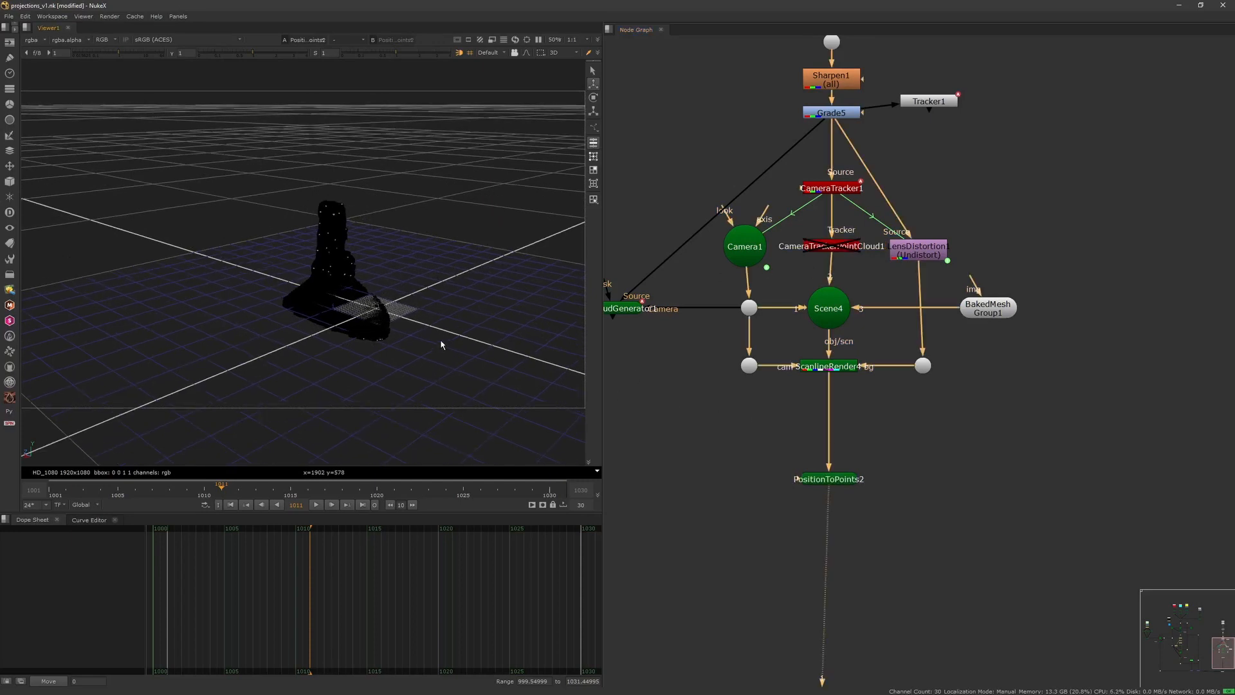
scroll(441, 345, up, 4)
middle_drag(901, 449, 858, 356)
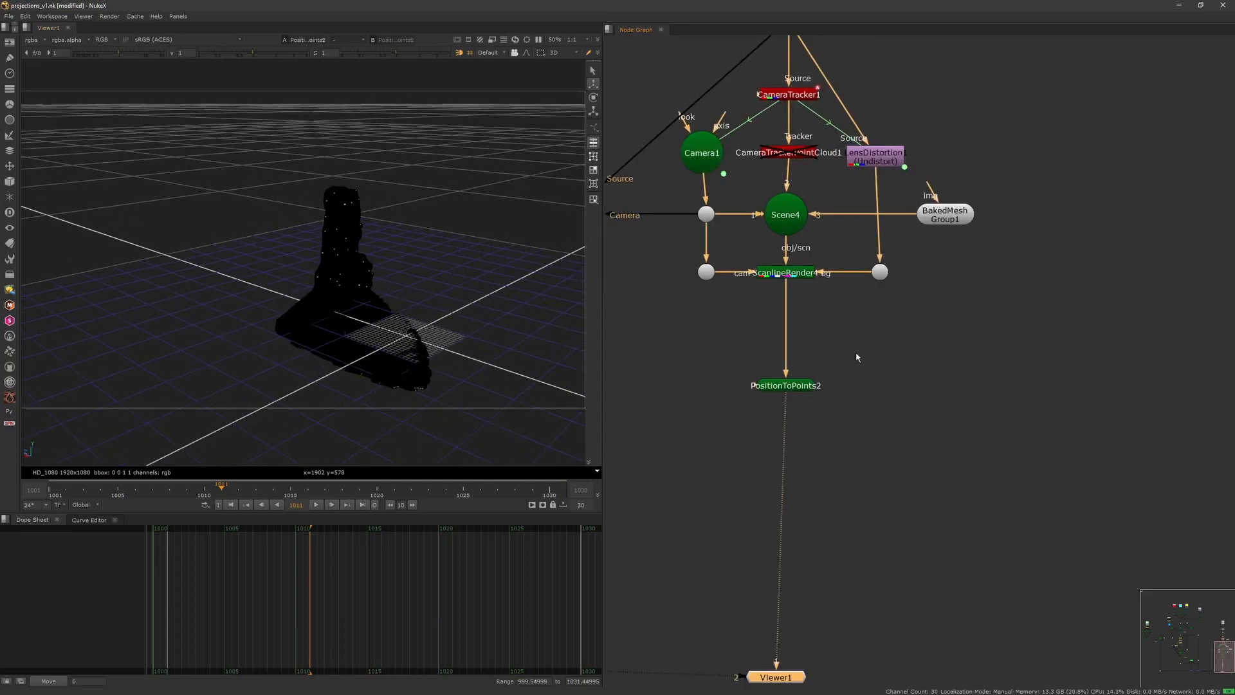
Step: View the baked mesh node on its own for comparison with the points
click(950, 218)
key(1)
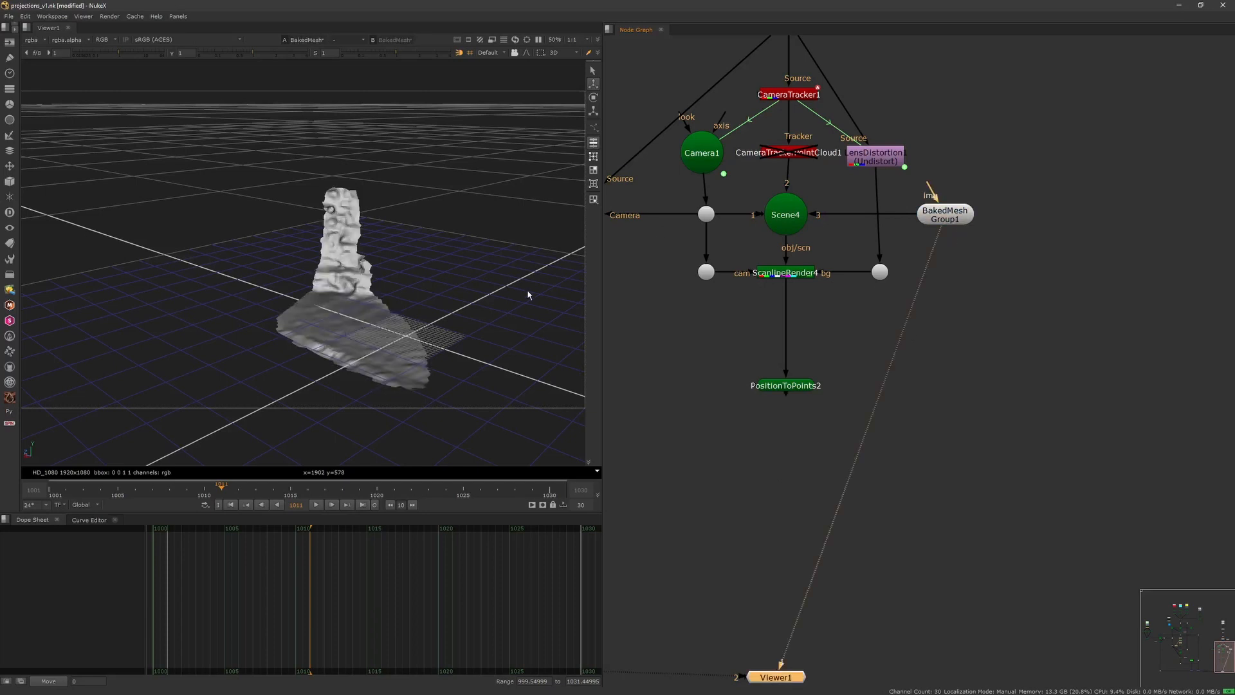
middle_drag(975, 229, 982, 283)
key(Tab)
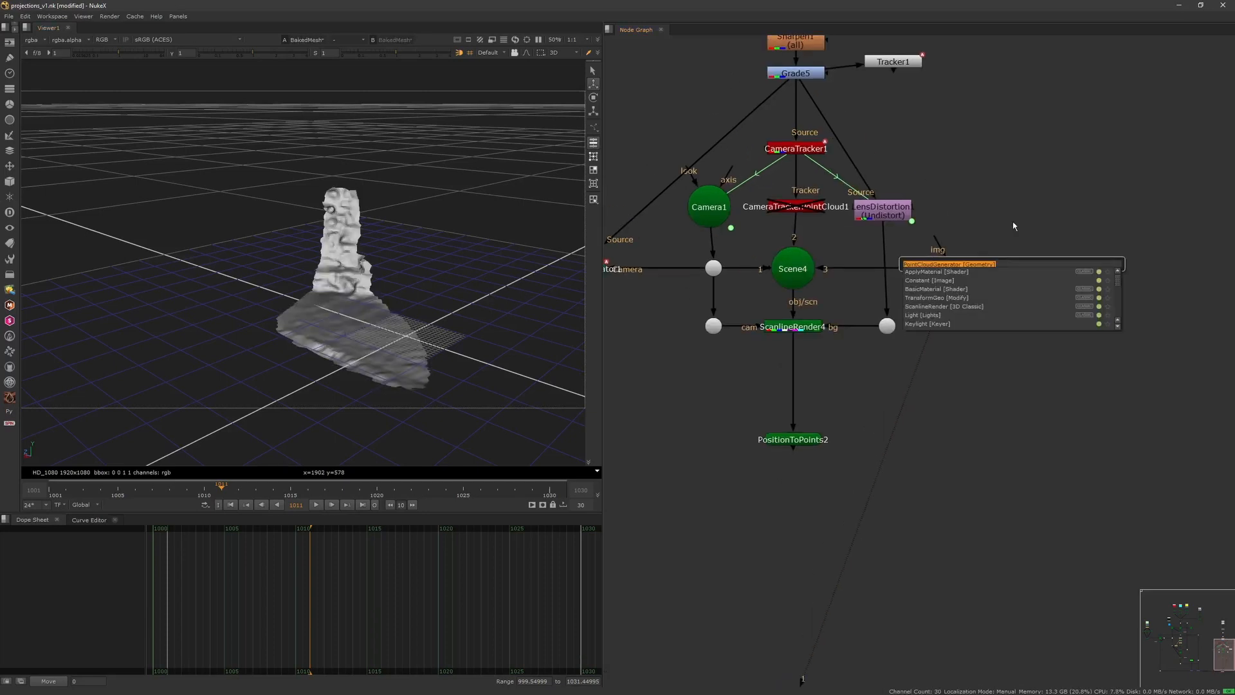
text(pro)
key(BackSpace)
key(BackSpace)
key(BackSpace)
key(BackSpace)
key(Escape)
mouse_move(953, 275)
mouse_down()
mouse_move(965, 252)
mouse_move(963, 278)
mouse_up()
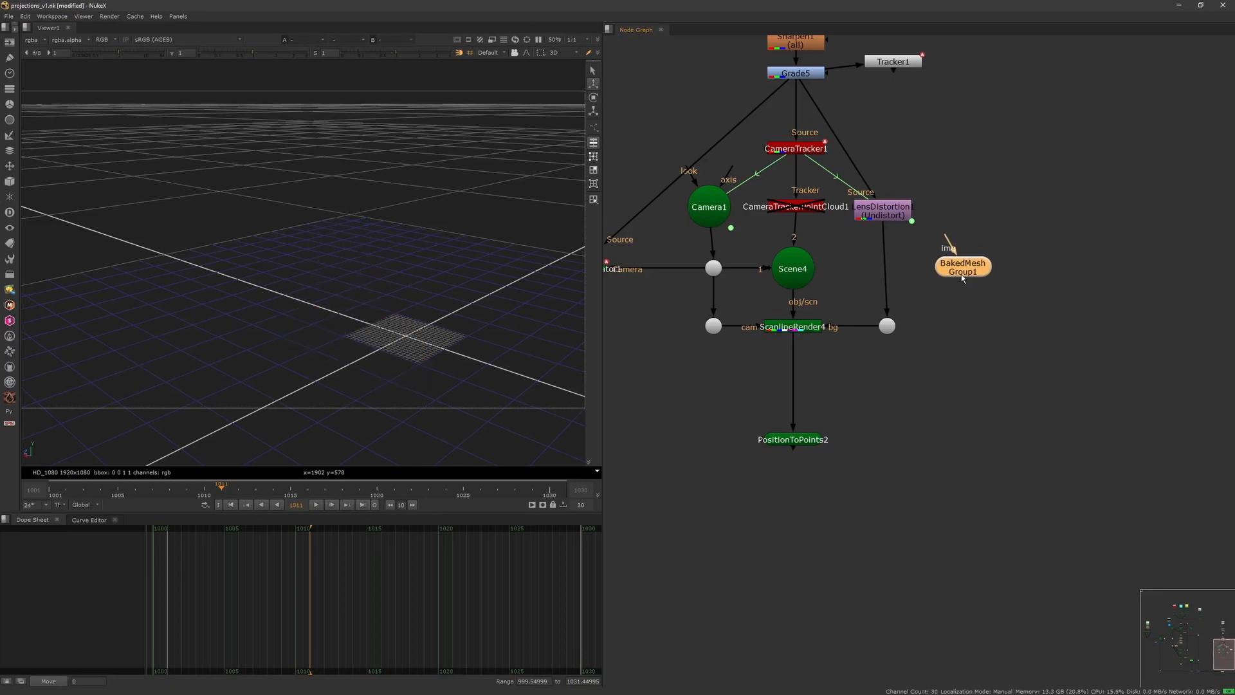
key(ctrl+z)
Step: Add an ApplyMaterial node and insert it between the baked mesh and Scene4
key(Tab)
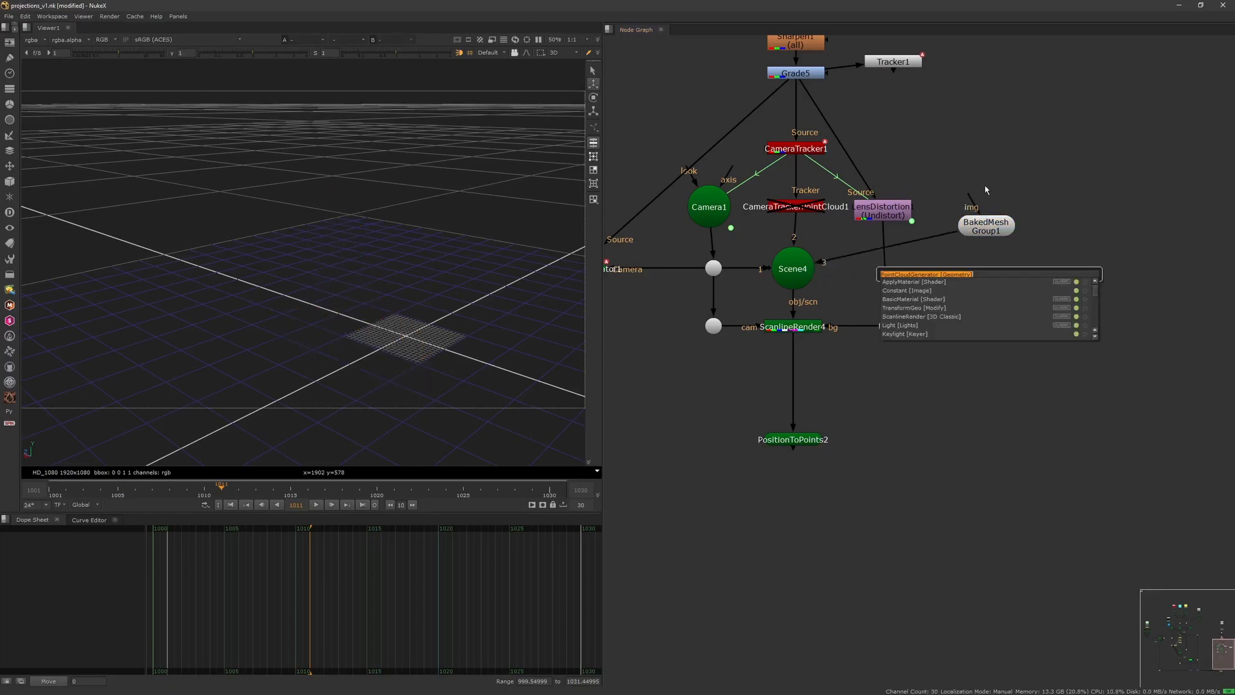
text(app)
click(930, 282)
click(957, 240)
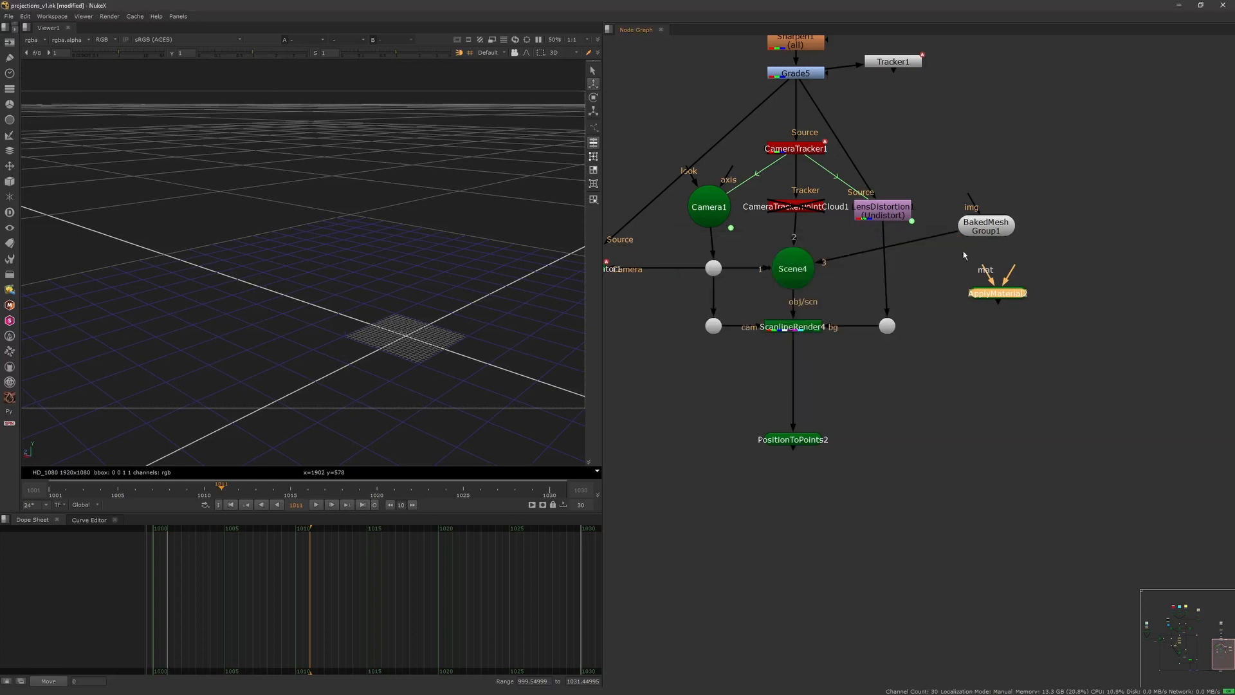
mouse_move(1000, 295)
mouse_down()
mouse_move(935, 245)
mouse_move(996, 272)
mouse_up()
Step: Add a Project3D node, connect it to the mat input of ApplyMaterial2, and move the baked mesh node aside
click(1024, 145)
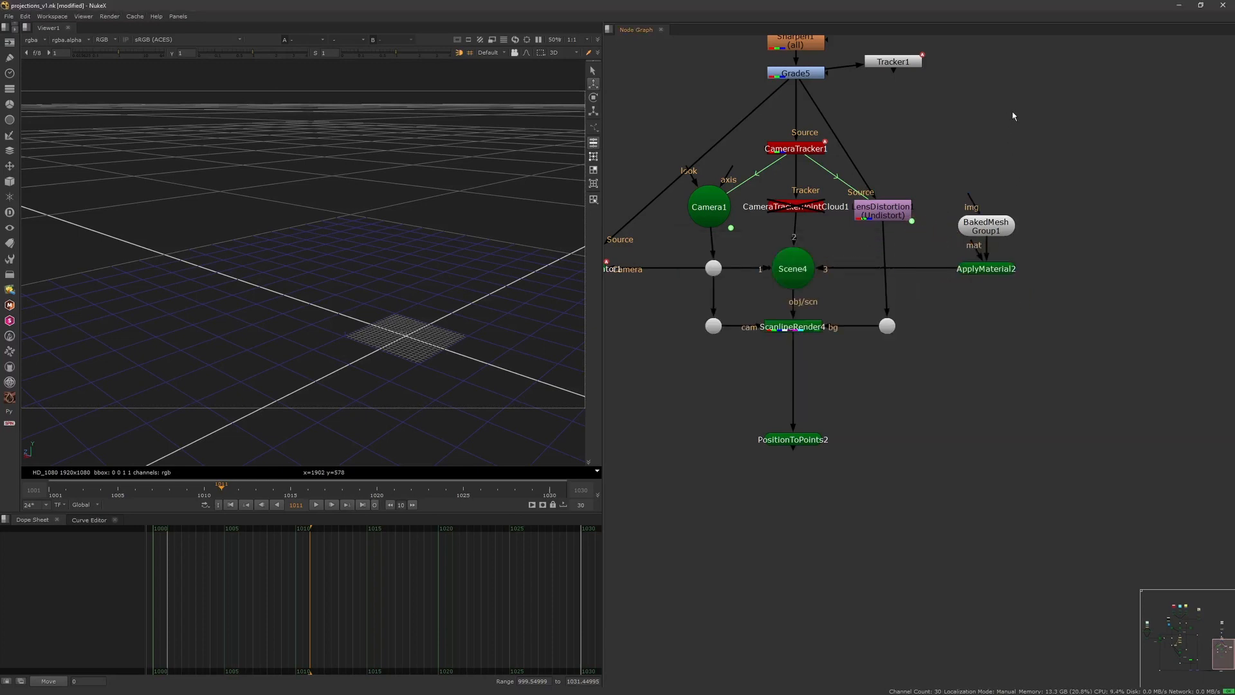
key(Tab)
text(proje)
click(940, 77)
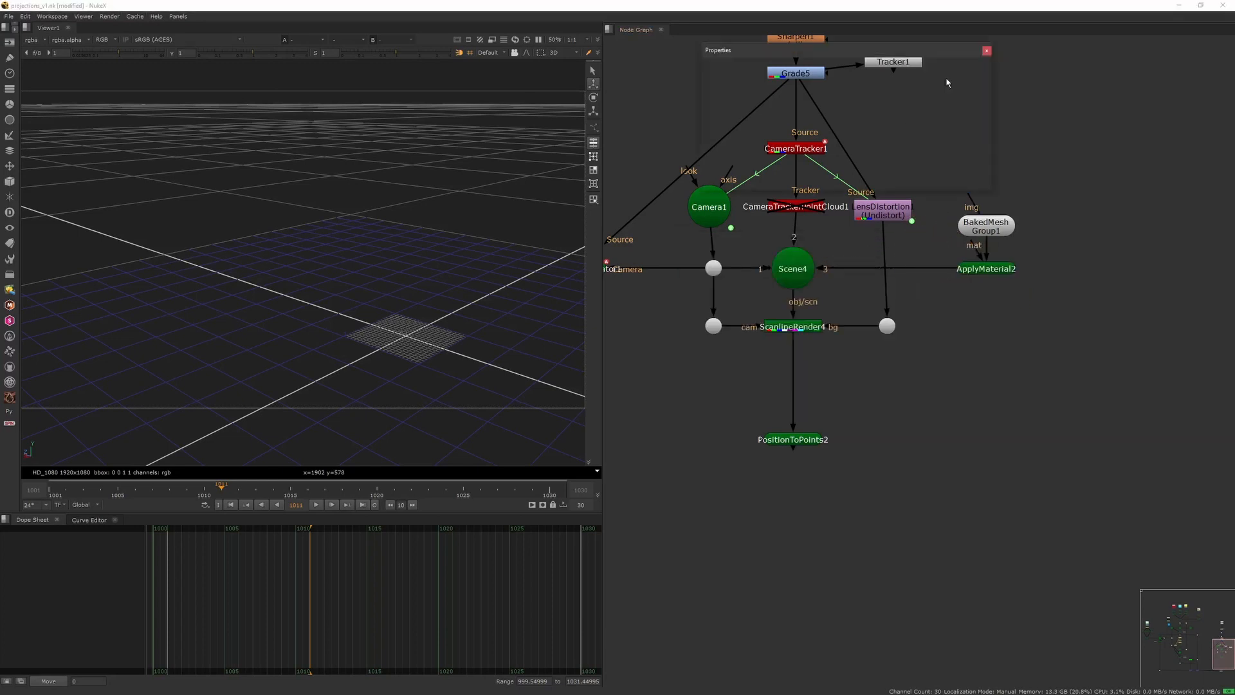
drag(986, 225, 1107, 196)
click(990, 210)
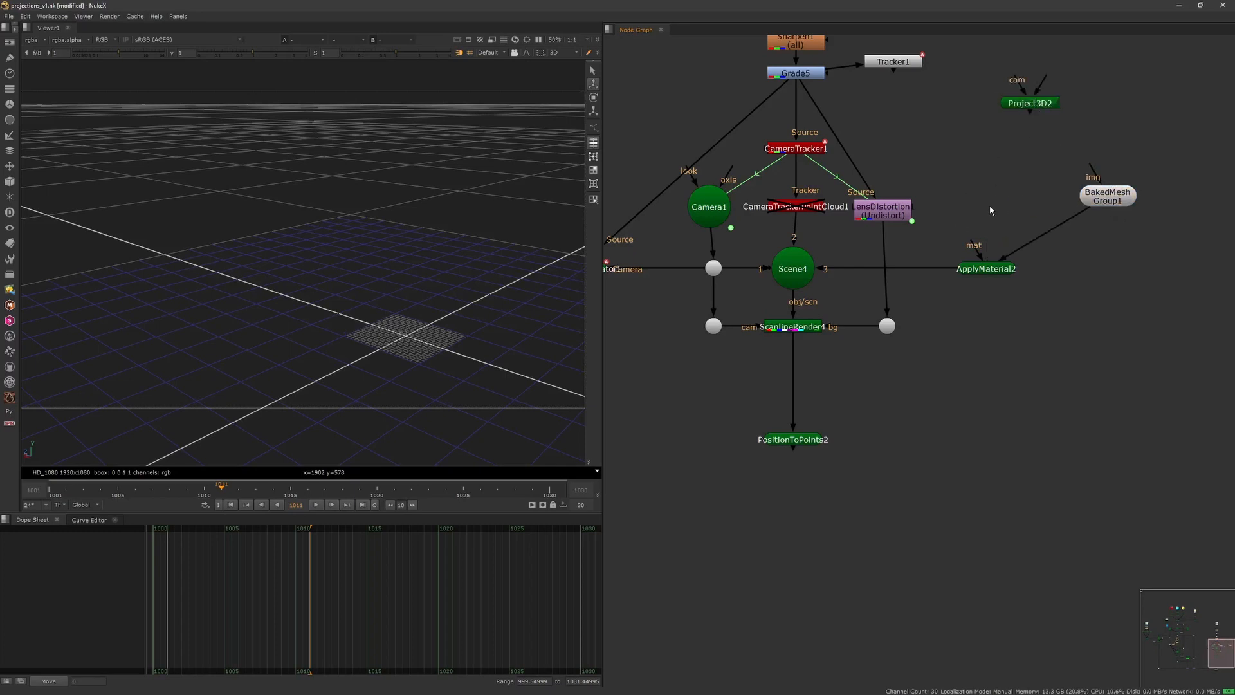
drag(1030, 108, 974, 196)
click(979, 218)
Step: Connect the Project3D2 cam input to Camera1 and its image input to Grade5
drag(974, 242, 720, 203)
click(991, 197)
drag(972, 196, 976, 177)
middle_drag(981, 154, 999, 244)
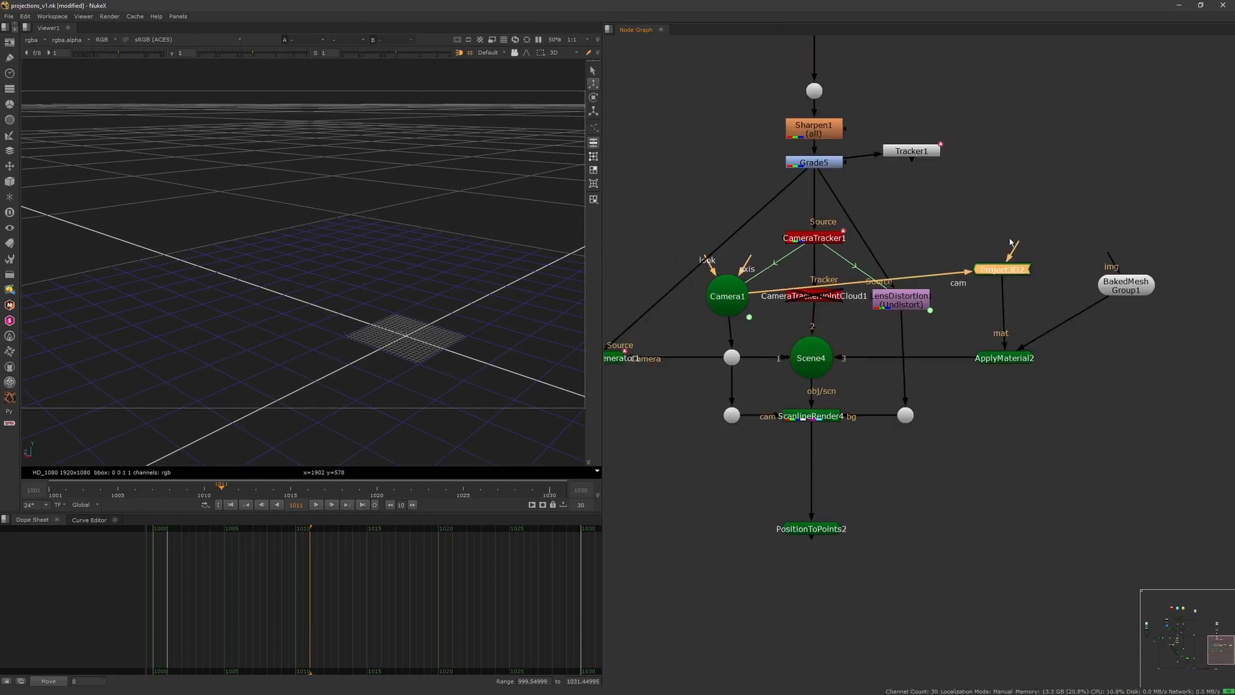
drag(1010, 247, 832, 169)
middle_drag(833, 169, 825, 51)
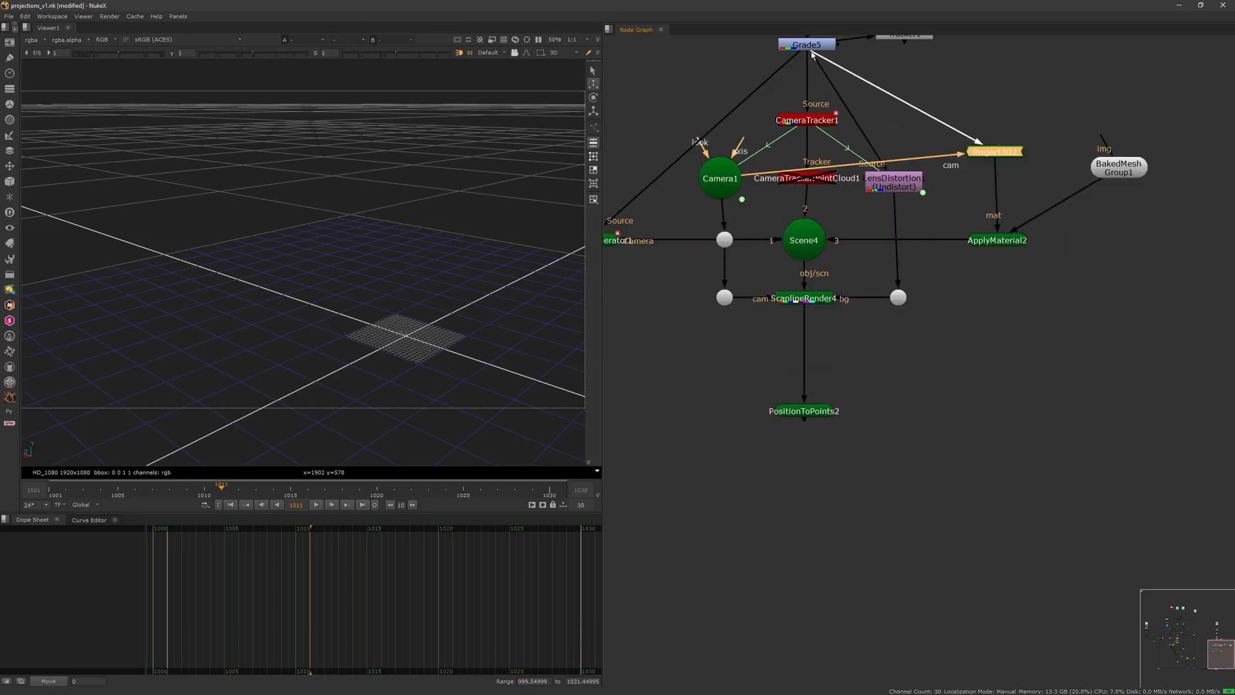
Step: View ApplyMaterial2 and examine the footage projected onto the baked mesh
click(1014, 243)
key(1)
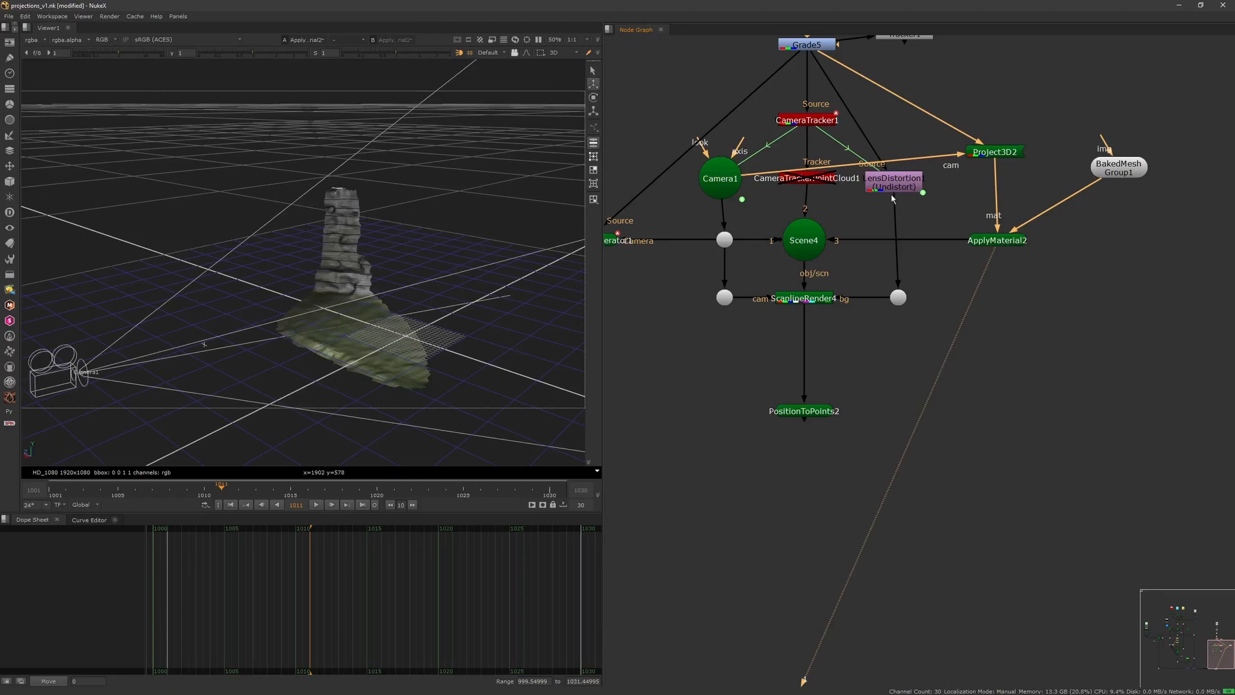
click(444, 297)
scroll(411, 311, up, 4)
ctrl+drag(420, 317, 454, 385)
scroll(422, 322, up, 2)
scroll(476, 368, down, 4)
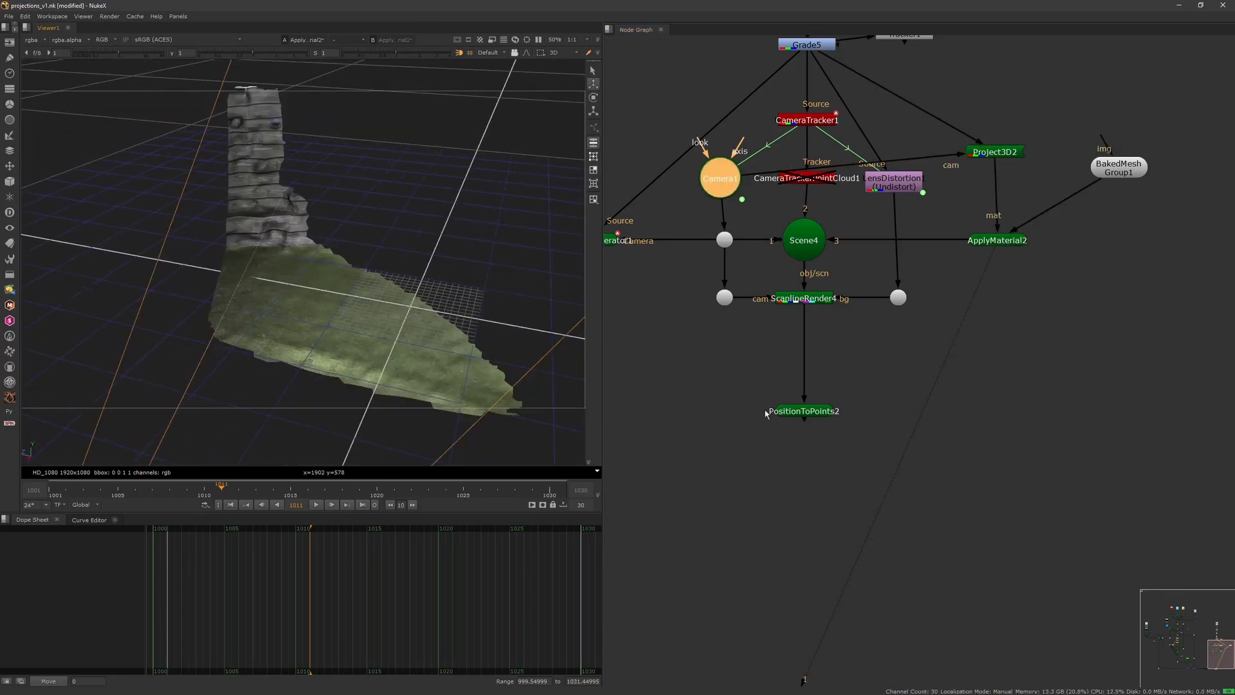
Step: View PositionToPoints2 and examine the coloured points from another angle
click(804, 410)
key(1)
ctrl+drag(504, 346, 420, 309)
scroll(419, 302, up, 2)
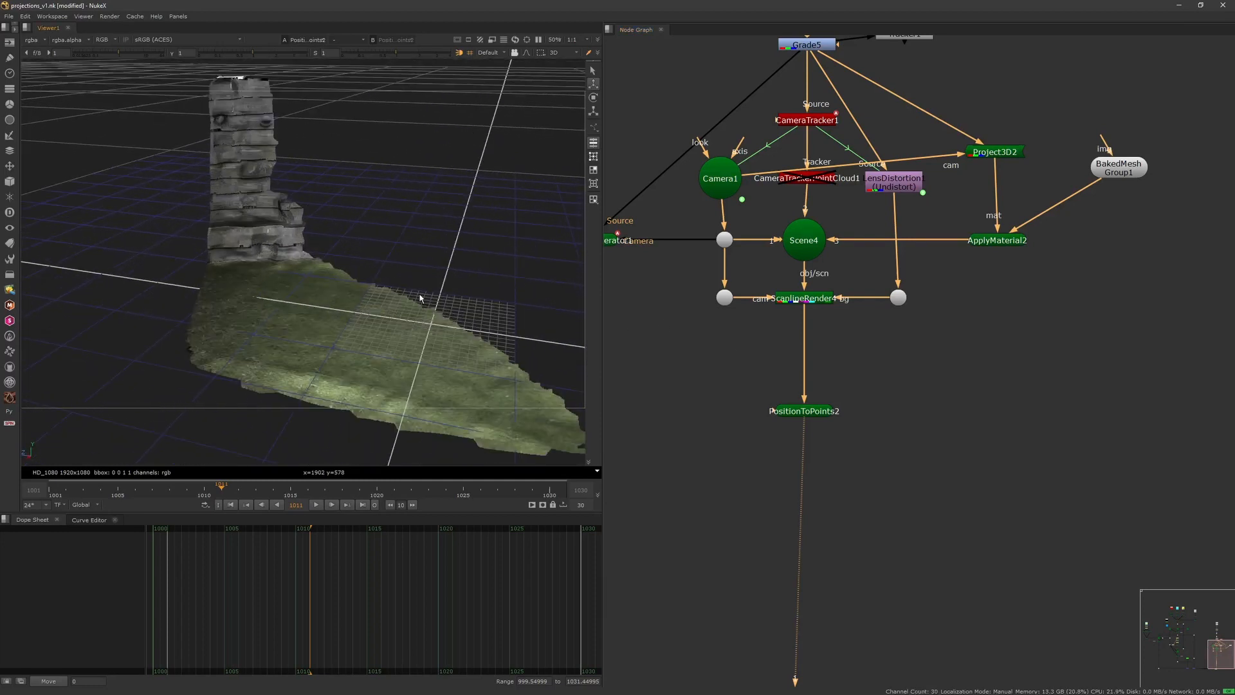
scroll(478, 344, down, 2)
Step: Add a Scene node below PositionToPoints2 and connect it to that node's output
click(783, 380)
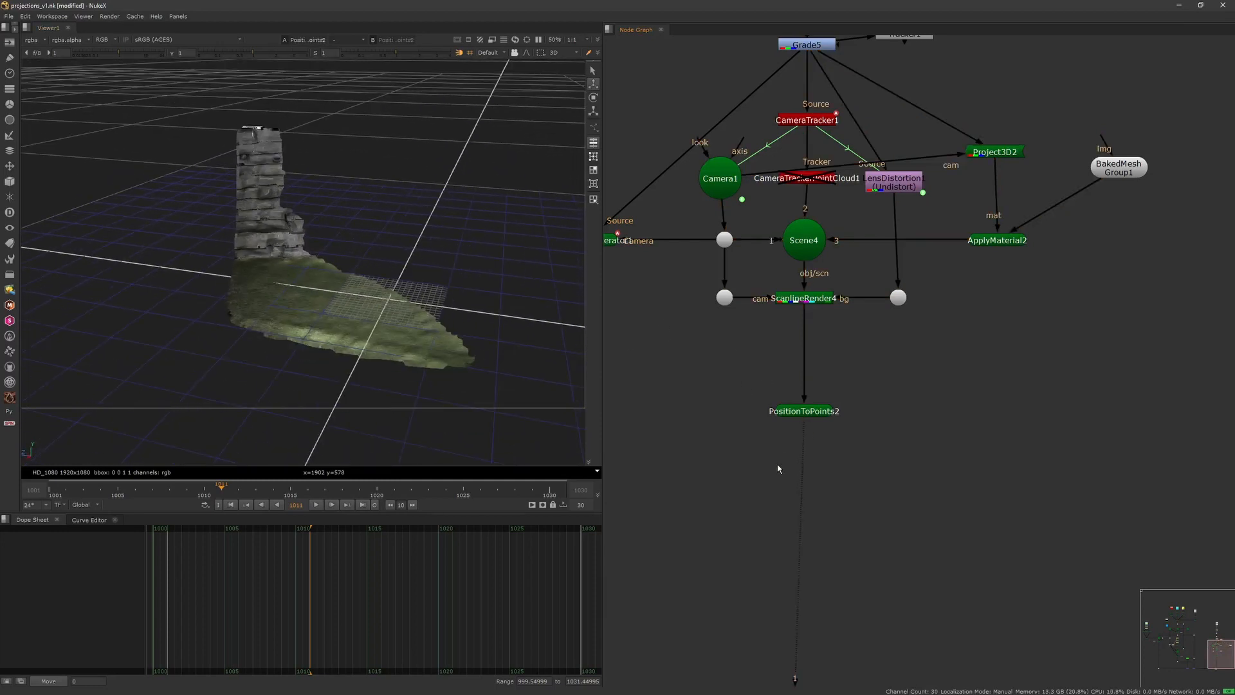
key(Tab)
text(sc)
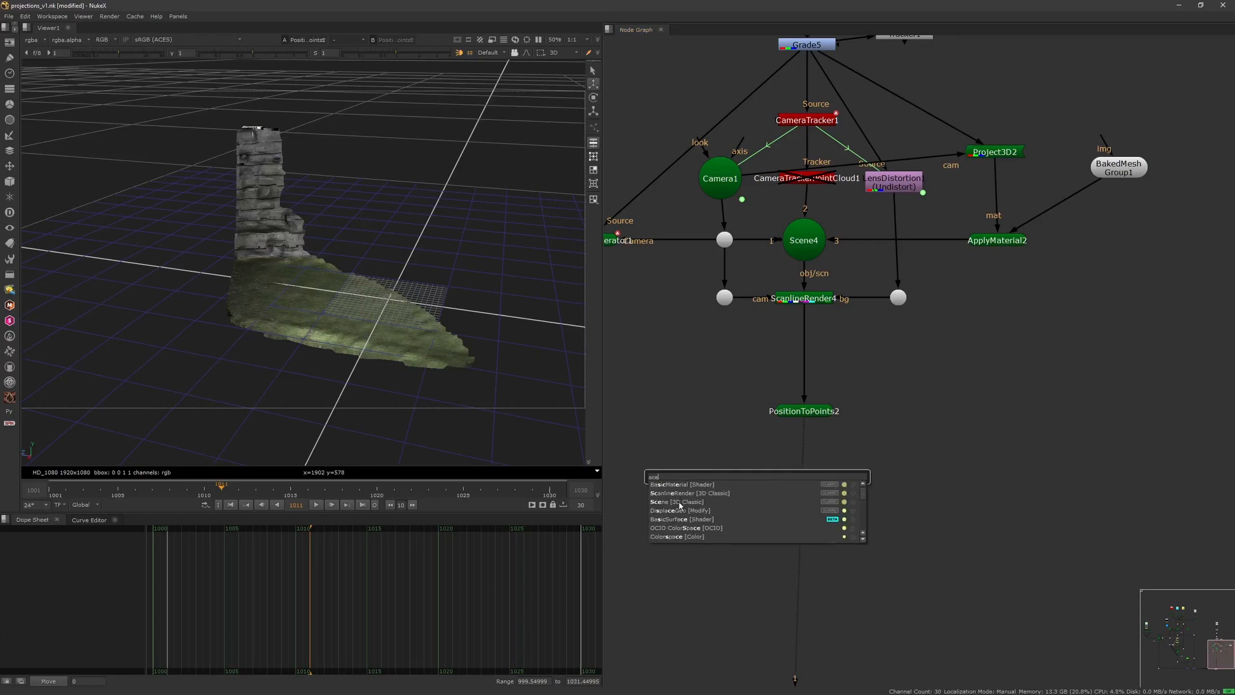
click(681, 503)
click(731, 408)
click(789, 468)
drag(751, 450, 804, 411)
drag(769, 474, 814, 479)
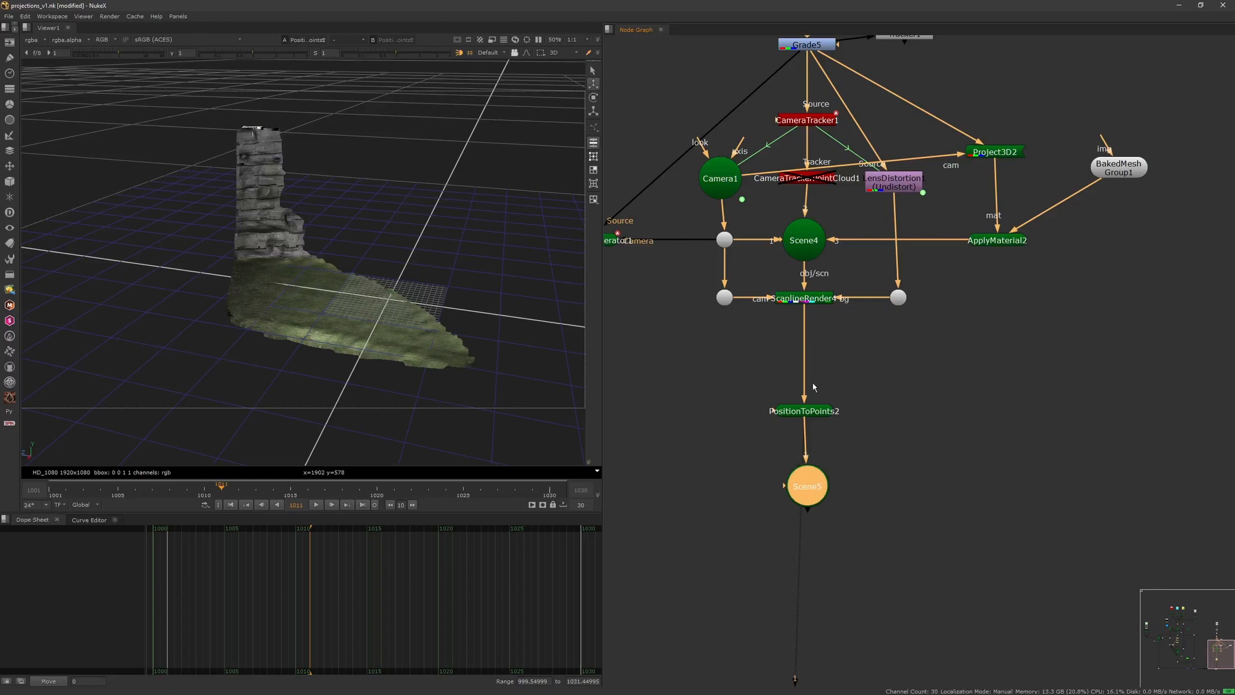
Step: View the source footage at the dot below the frame range node and scrub through its frames
scroll(790, 376, down, 5)
middle_drag(811, 117, 804, 242)
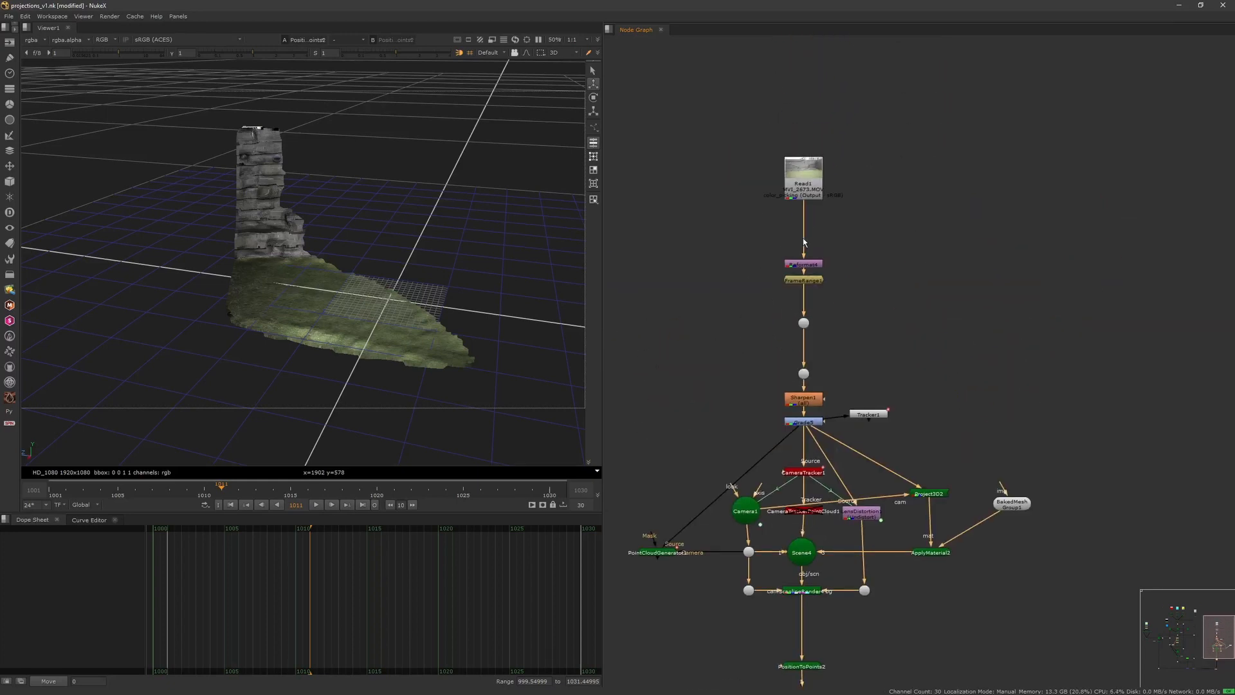
ctrl+shift+click(804, 324)
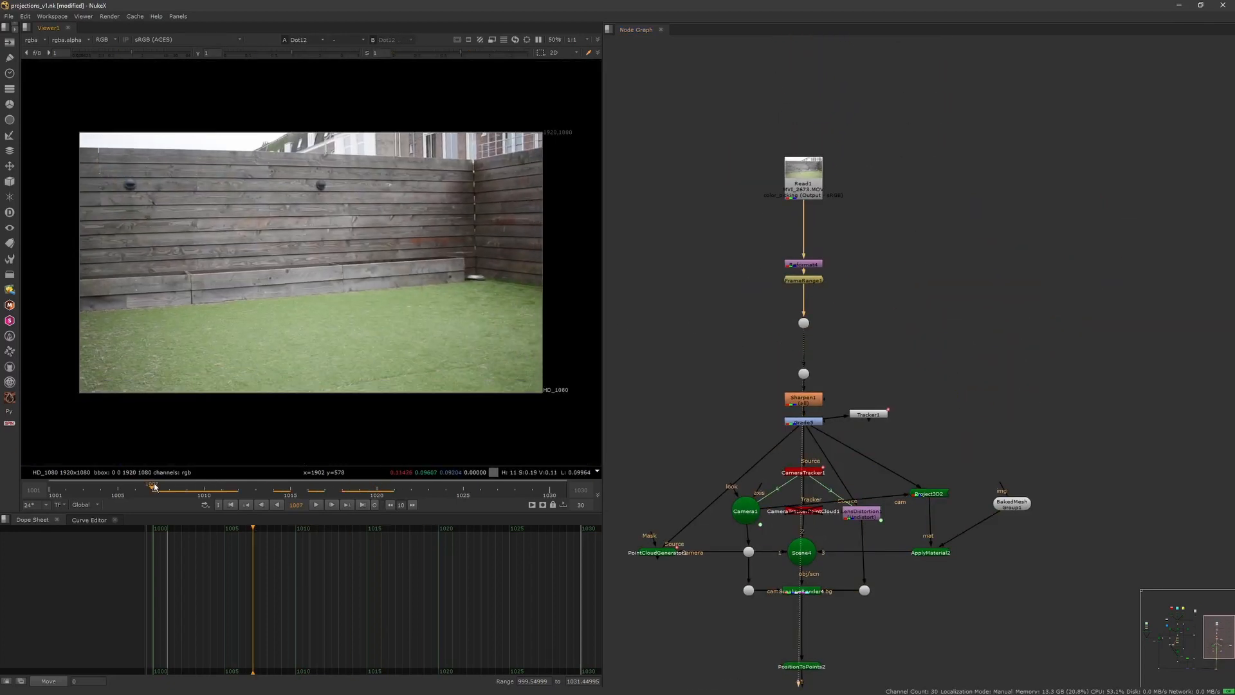
middle_drag(817, 548, 805, 337)
middle_drag(822, 465, 796, 281)
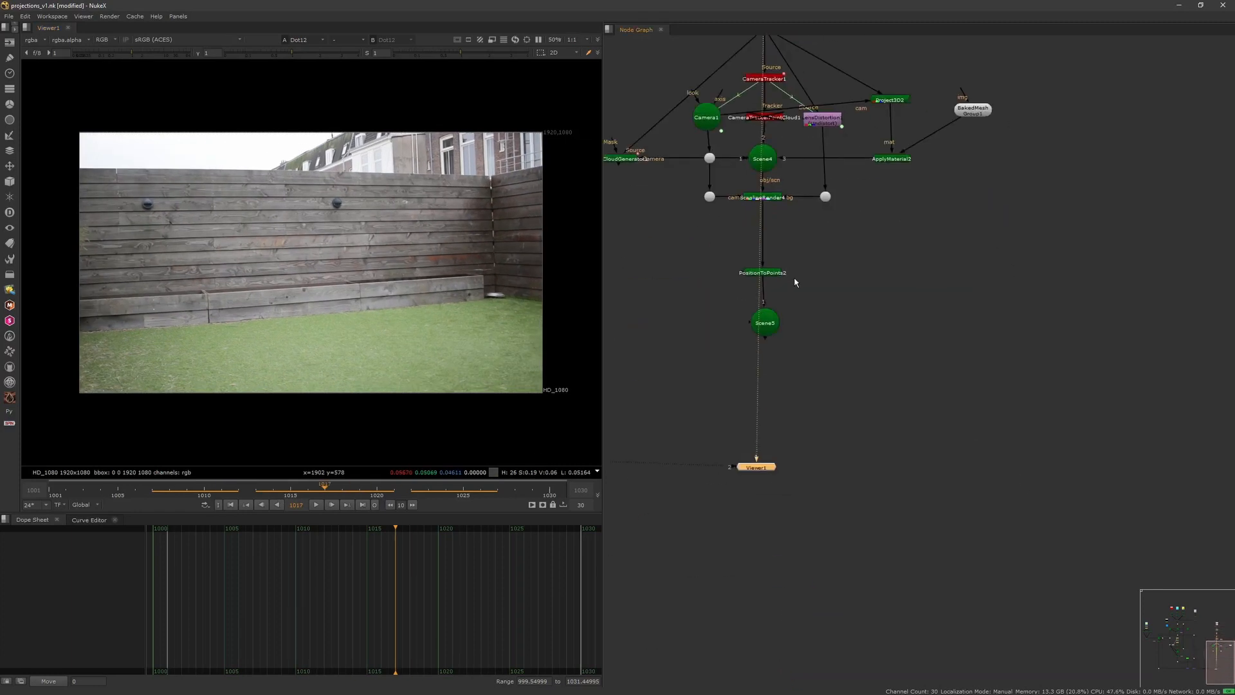
Step: Return the viewer to PositionToPoints2 and align Scene5 beneath it
scroll(796, 281, up, 3)
middle_drag(780, 333, 824, 372)
click(474, 349)
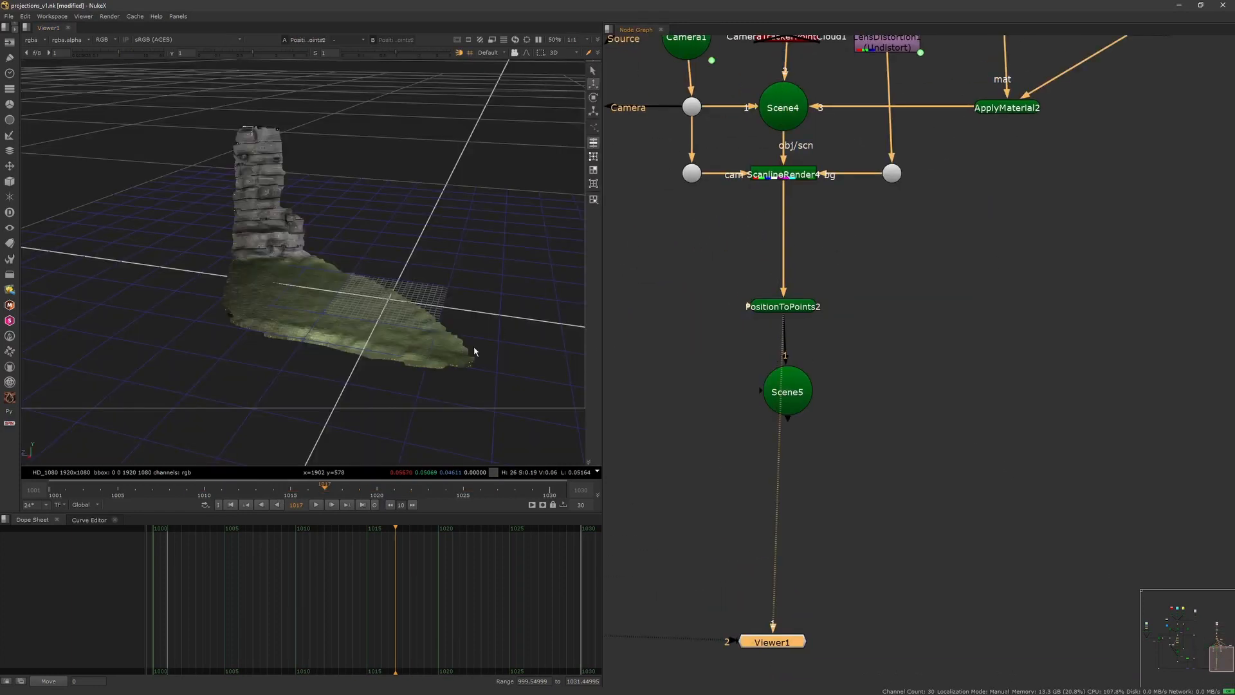
click(827, 362)
drag(790, 393, 791, 401)
Step: Enlarge the viewer to full screen and inspect the individual points on the fence and grass up close
scroll(361, 318, up, 10)
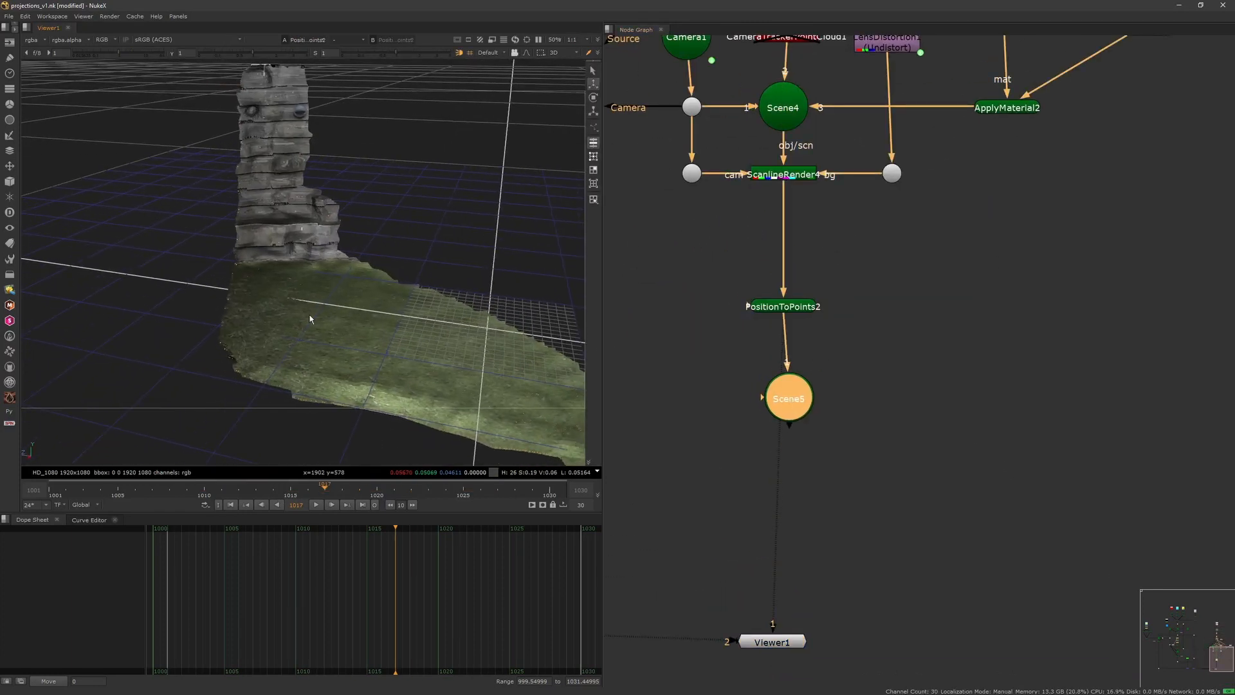
scroll(315, 304, up, 3)
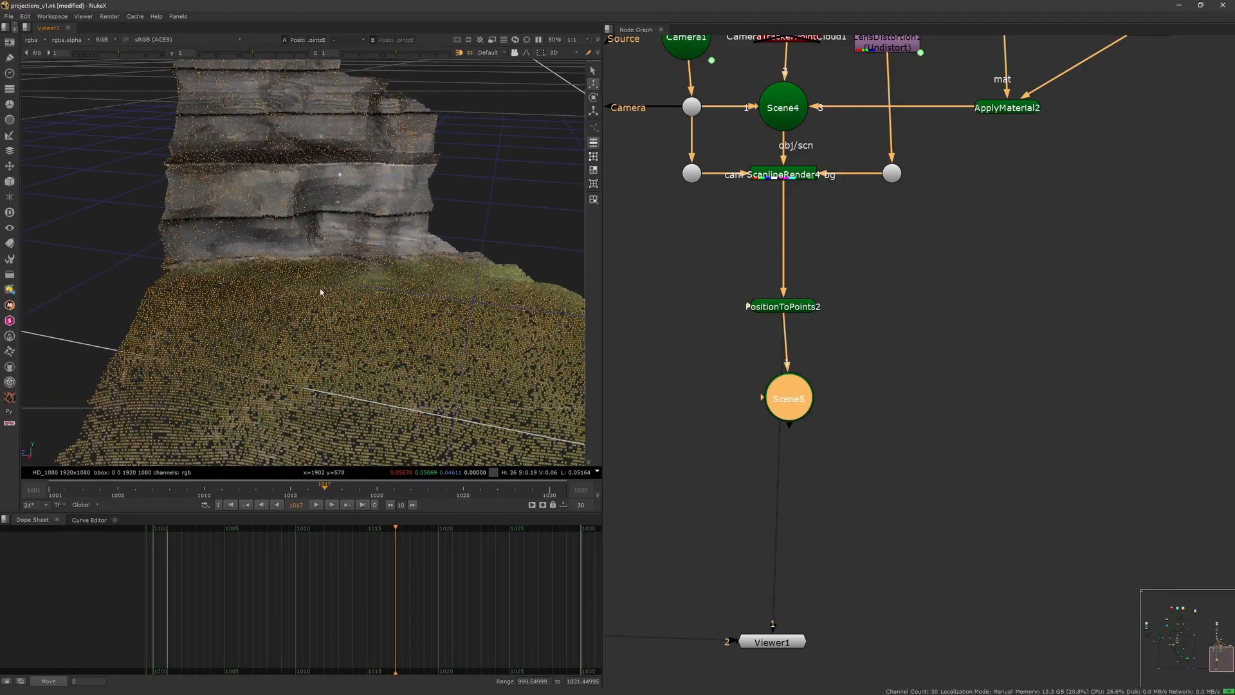
key(space)
scroll(530, 318, up, 5)
scroll(579, 296, up, 5)
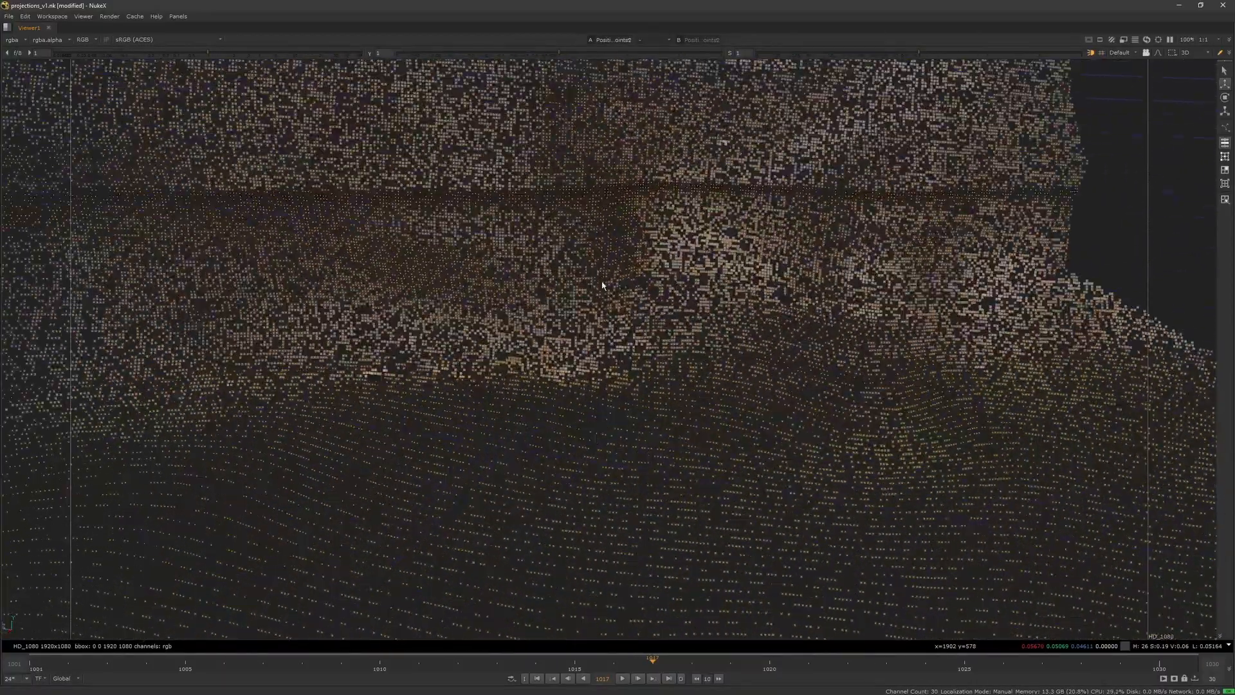
key(f)
scroll(450, 350, up, 5)
scroll(422, 364, up, 8)
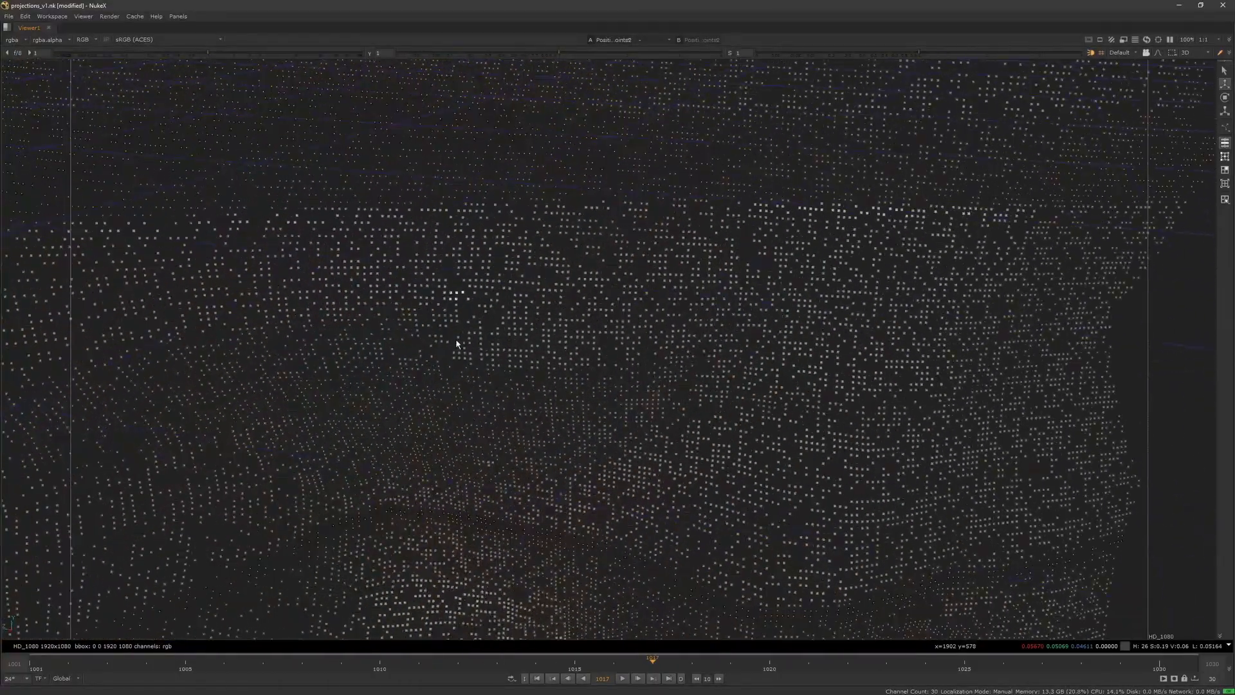
Step: Examine the whole point cloud from several angles and restore the normal layout
ctrl+drag(456, 344, 418, 322)
scroll(457, 350, down, 10)
scroll(539, 338, down, 5)
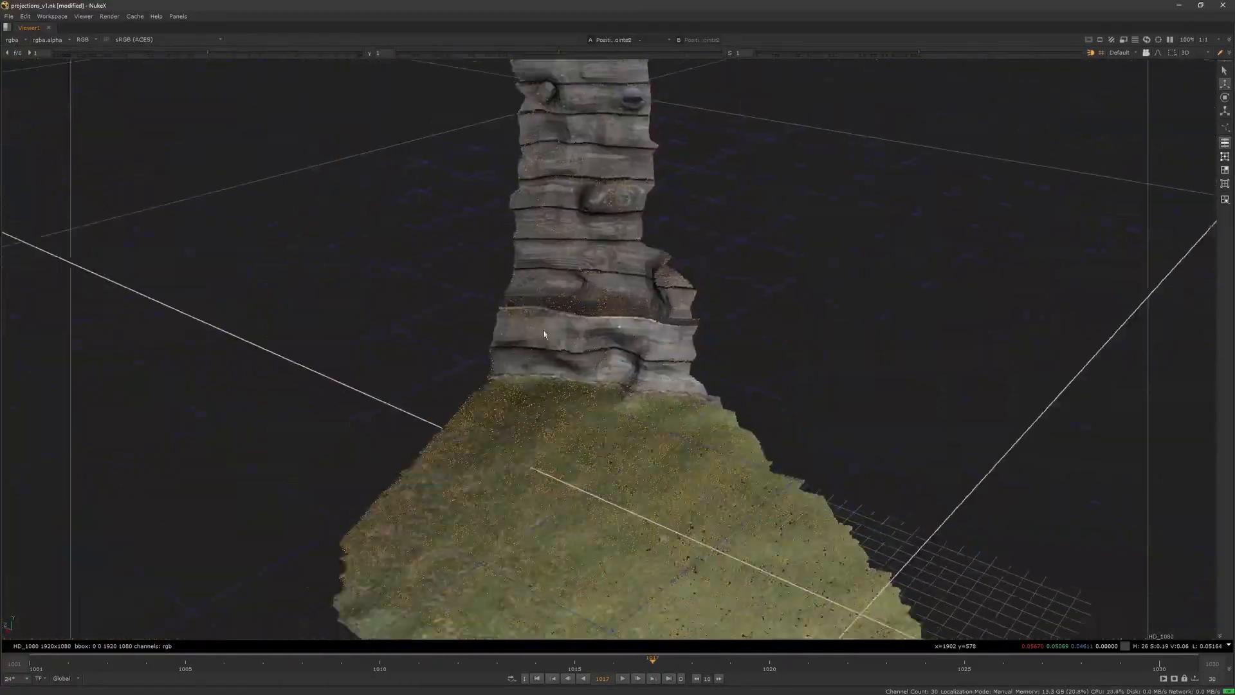
ctrl+drag(531, 342, 669, 356)
middle_drag(670, 357, 562, 339)
ctrl+drag(562, 336, 515, 350)
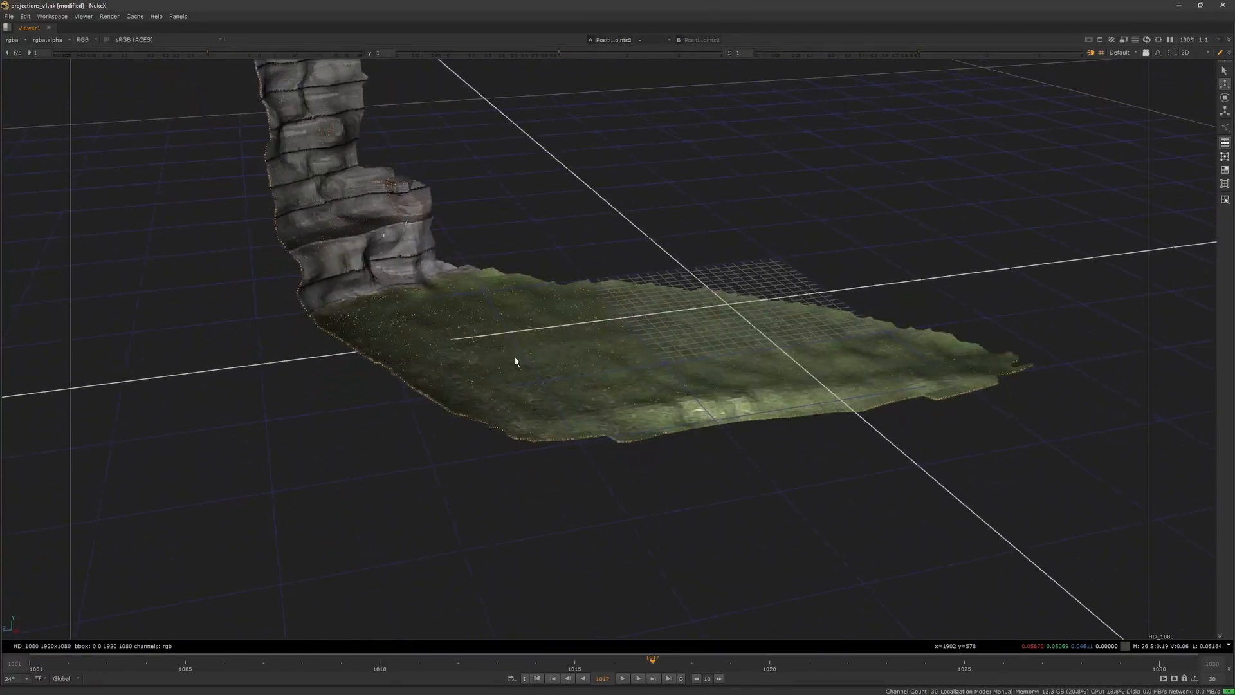
key(Tab)
key(Tab)
key(space)
Step: Add a Card node beside Scene5
mouse_move(829, 373)
middle_down()
mouse_move(773, 331)
mouse_move(805, 387)
mouse_move(805, 367)
middle_up()
scroll(805, 388, down, 3)
click(862, 328)
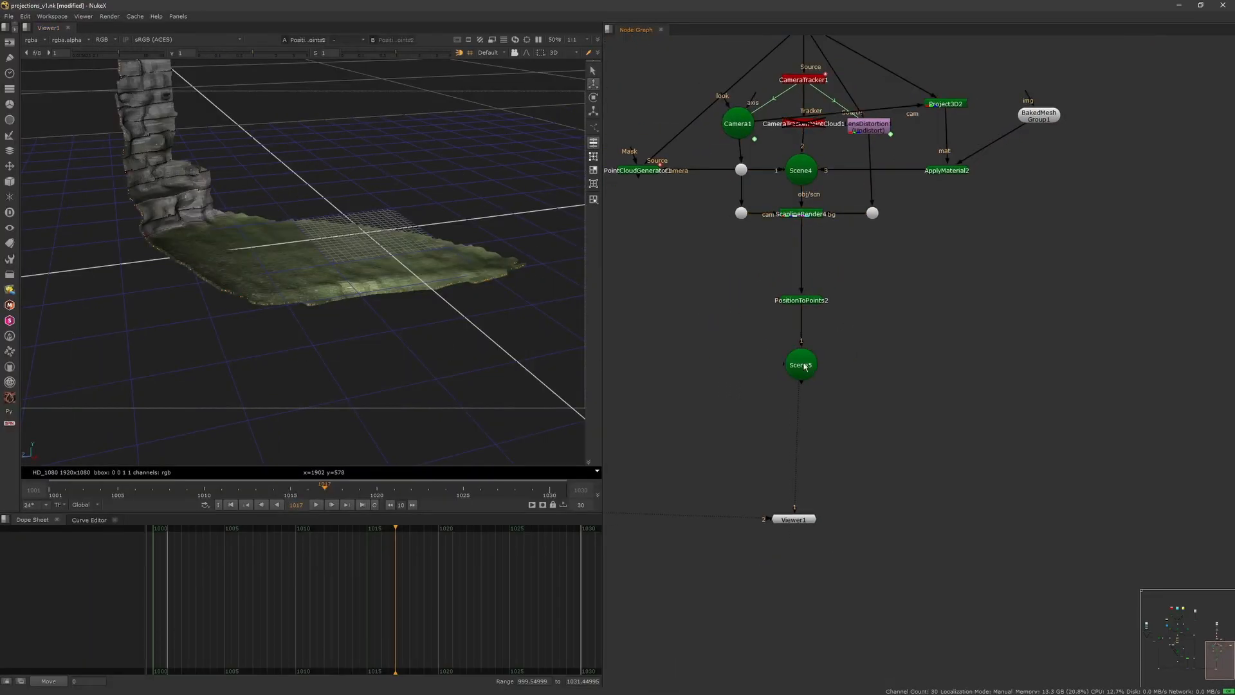
click(802, 365)
click(872, 317)
key(Tab)
text(card)
key(Return)
click(840, 214)
click(876, 317)
drag(801, 372, 801, 370)
drag(875, 316, 901, 339)
Step: Duplicate the Constant, Grade, RotoPaint and FrameHold chain from the earlier card setup as the image input of Card5, and align it beside Scene5
scroll(945, 336, down, 8)
scroll(772, 280, up, 7)
middle_drag(720, 209, 830, 276)
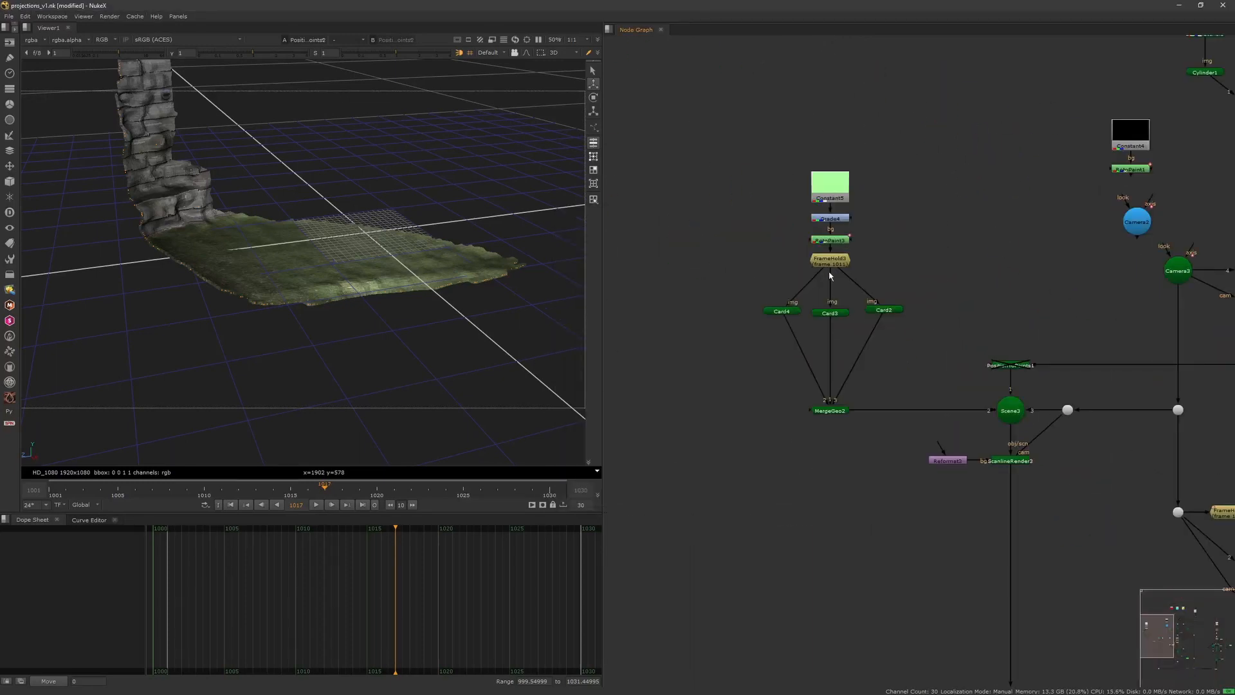
drag(829, 275, 897, 166)
scroll(896, 246, down, 8)
middle_drag(952, 321, 938, 358)
scroll(855, 373, up, 5)
scroll(898, 260, up, 2)
key(ctrl+v)
scroll(877, 331, up, 4)
click(939, 358)
drag(903, 315, 927, 334)
click(854, 340)
drag(772, 374, 774, 345)
Step: Enlarge Card5 by raising its uniform scale
middle_drag(487, 300, 515, 325)
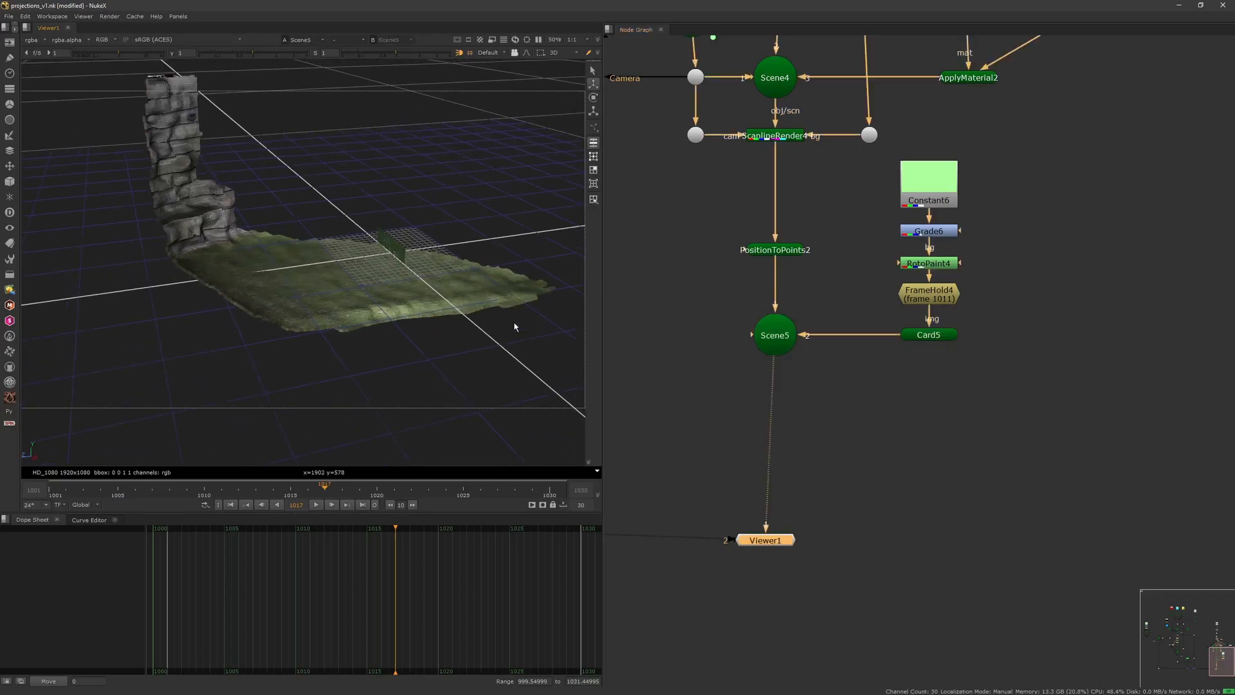
scroll(515, 326, up, 3)
click(935, 338)
double_click(943, 337)
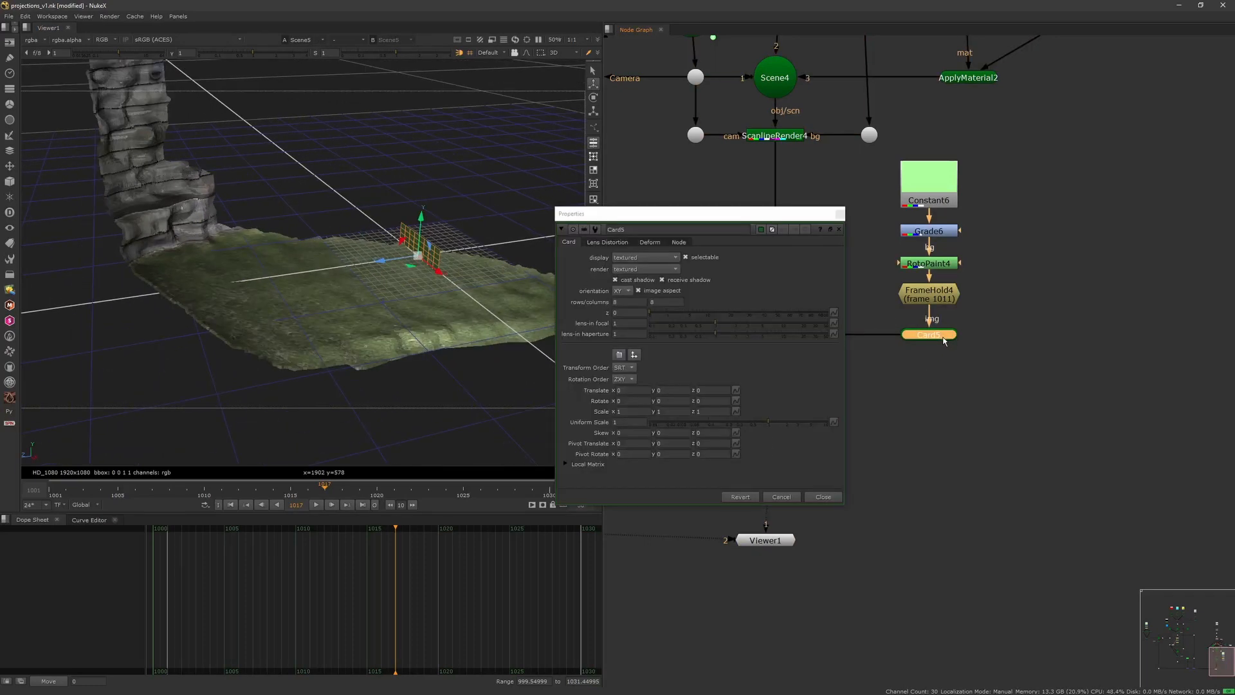
mouse_move(786, 418)
mouse_down()
mouse_move(881, 422)
mouse_move(802, 429)
mouse_up()
Step: Change the colour of Constant6 to light purple and close the open node settings
double_click(923, 201)
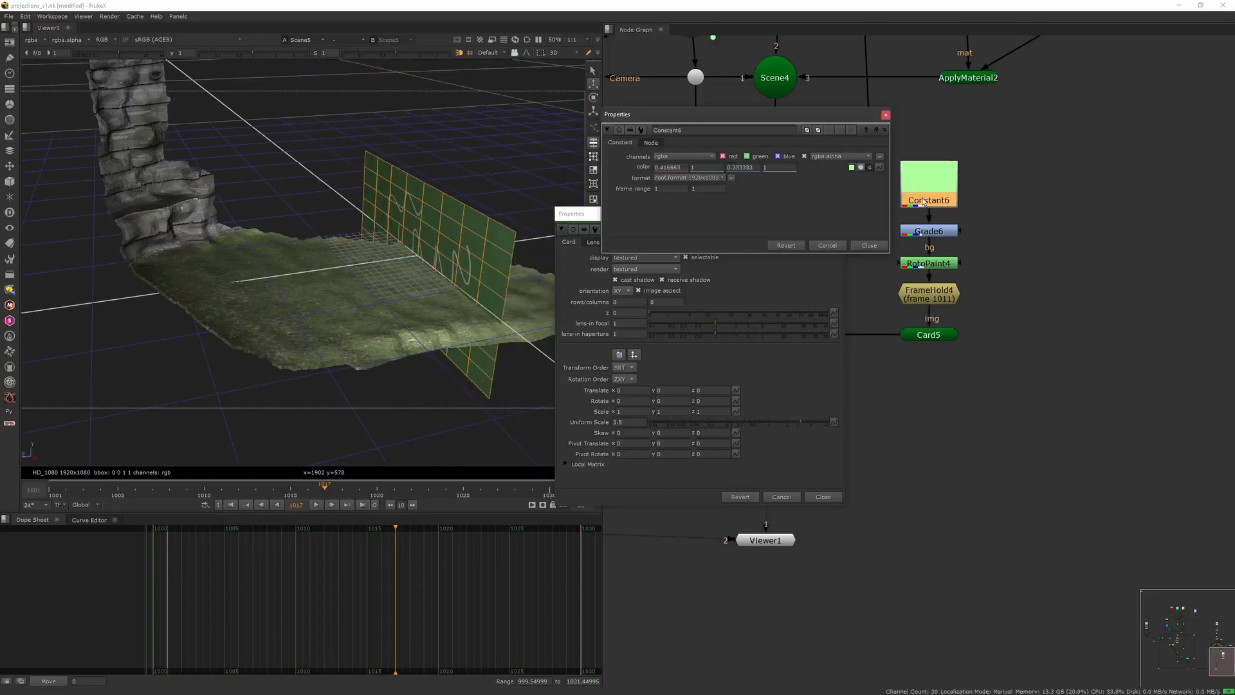
click(852, 168)
click(814, 352)
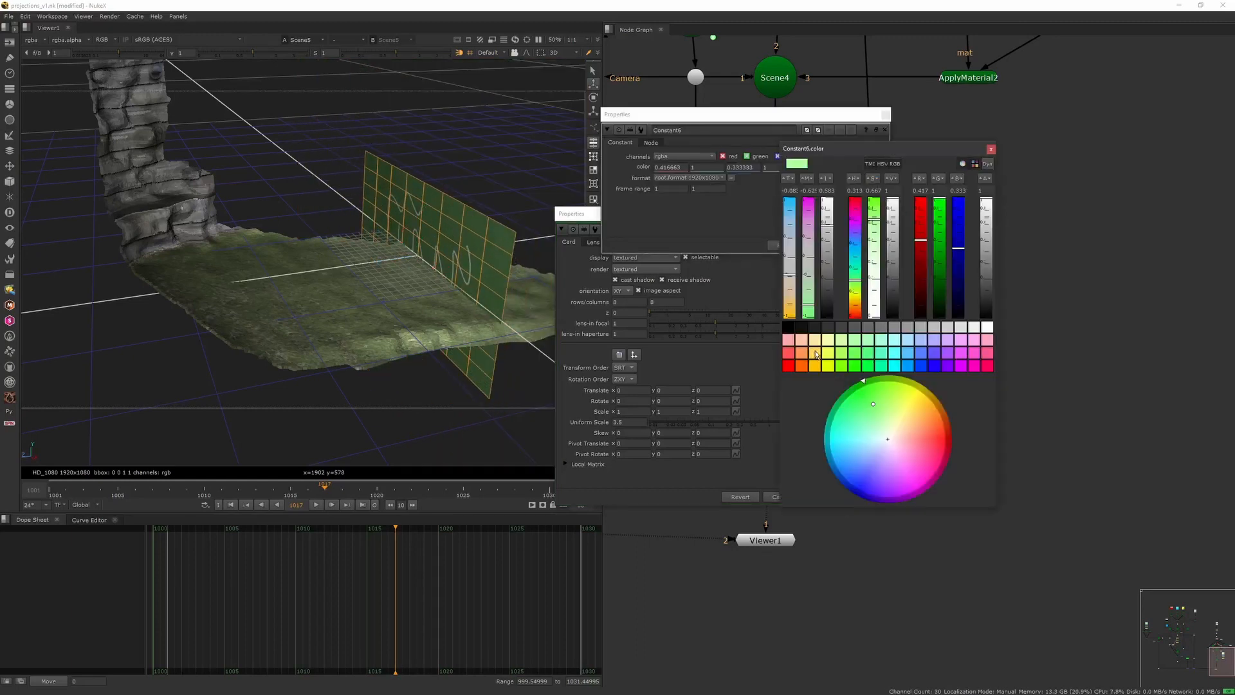
click(950, 354)
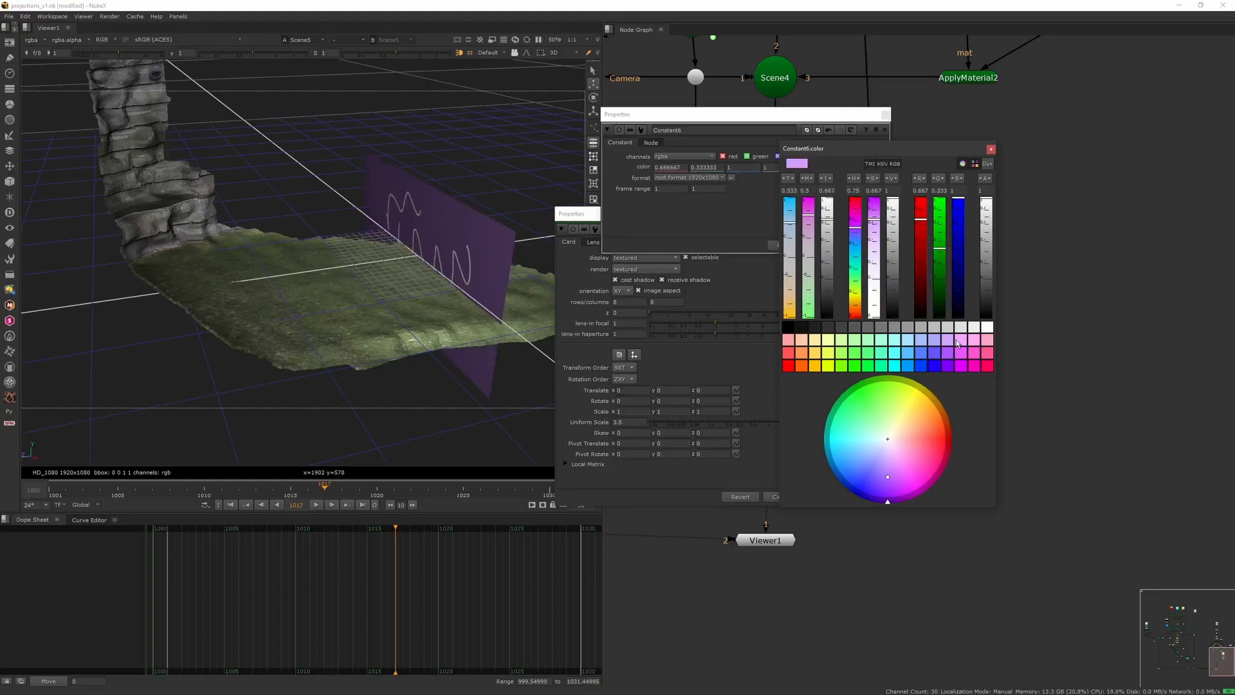
click(991, 149)
click(887, 114)
click(838, 207)
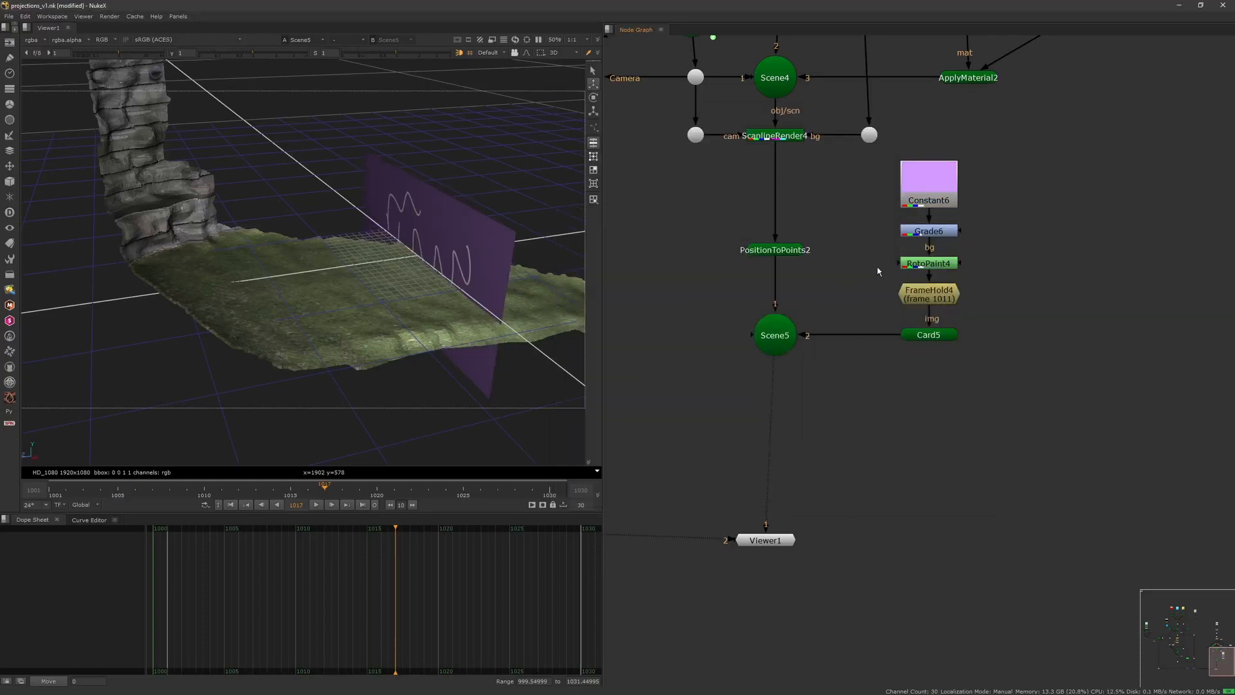
Step: Move Card5 up and back toward the fence to about Y 0.92, Z 2.15, and rotate it 45 degrees around Y
click(928, 334)
double_click(939, 337)
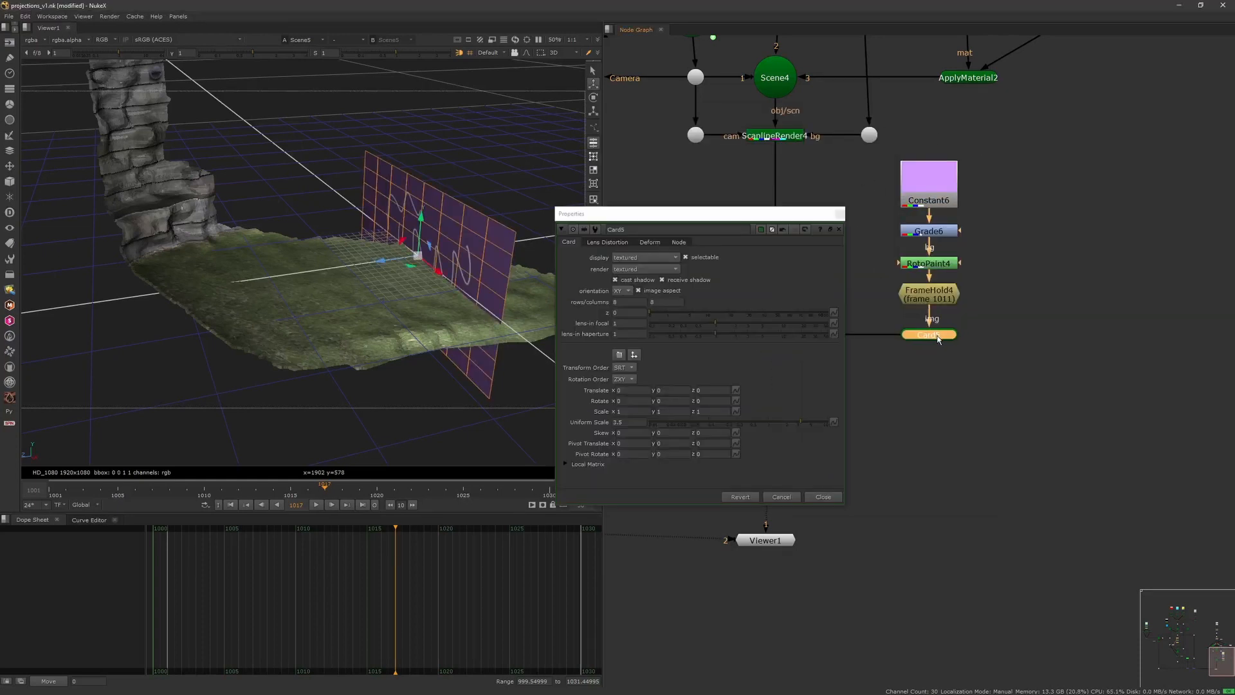
drag(419, 223, 221, 233)
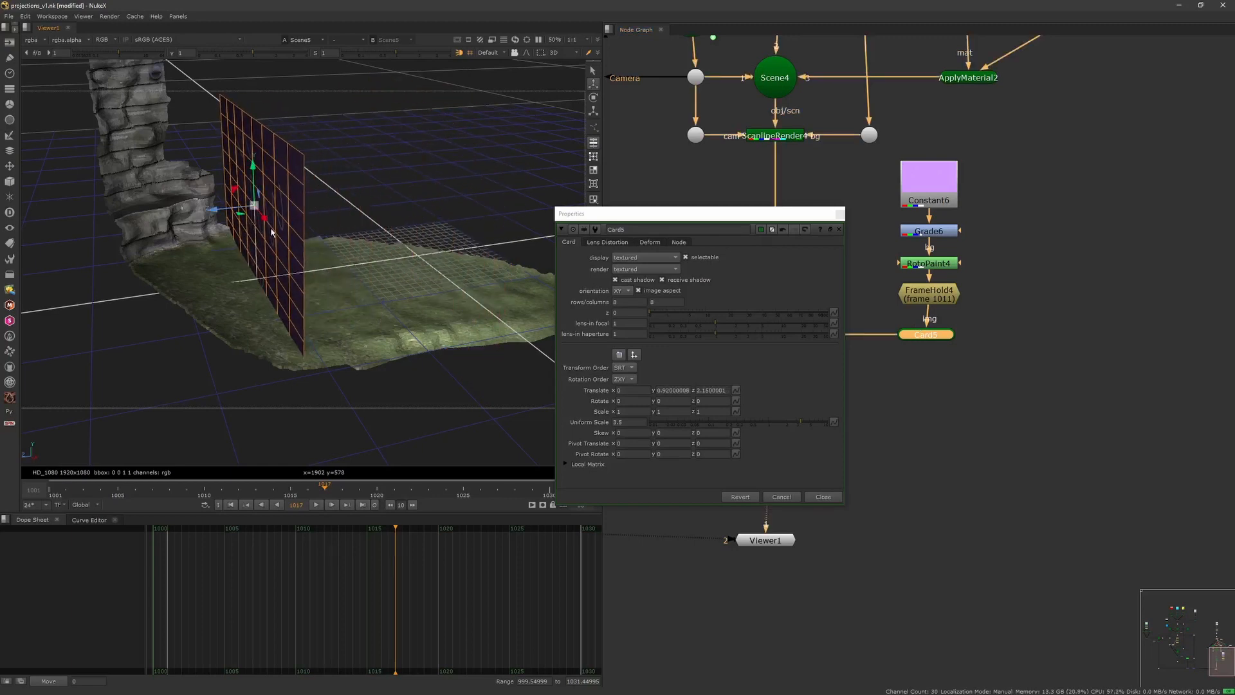
click(672, 401)
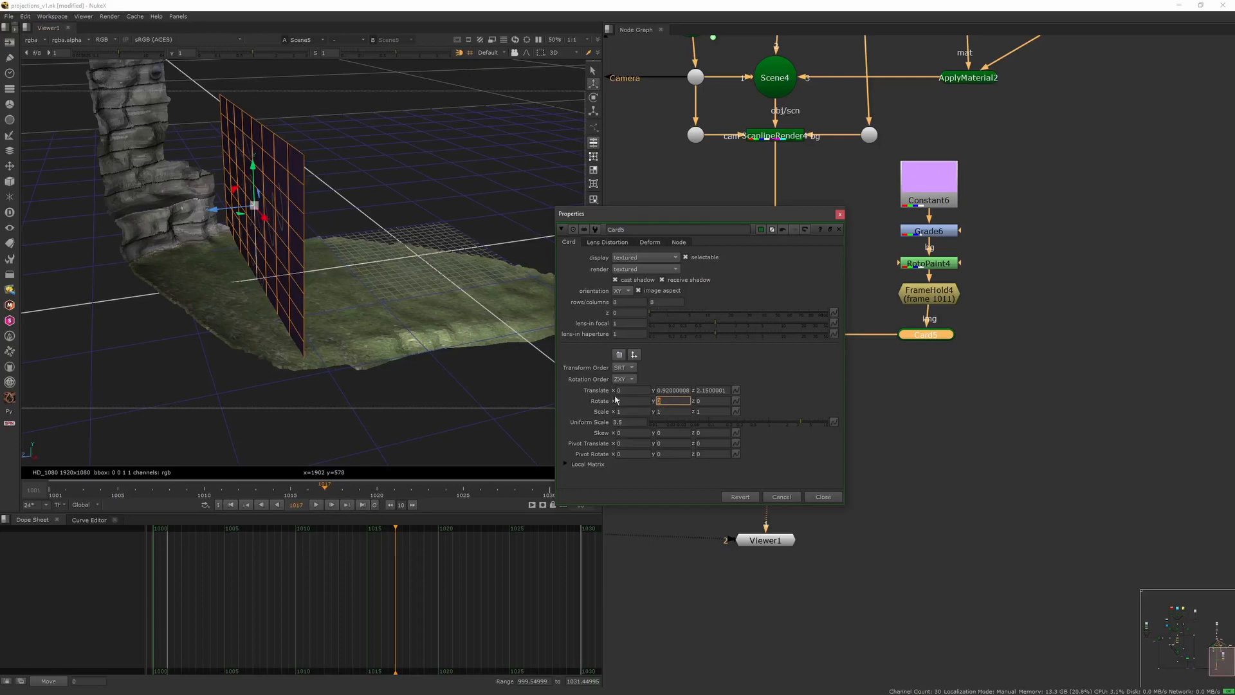
key(Return)
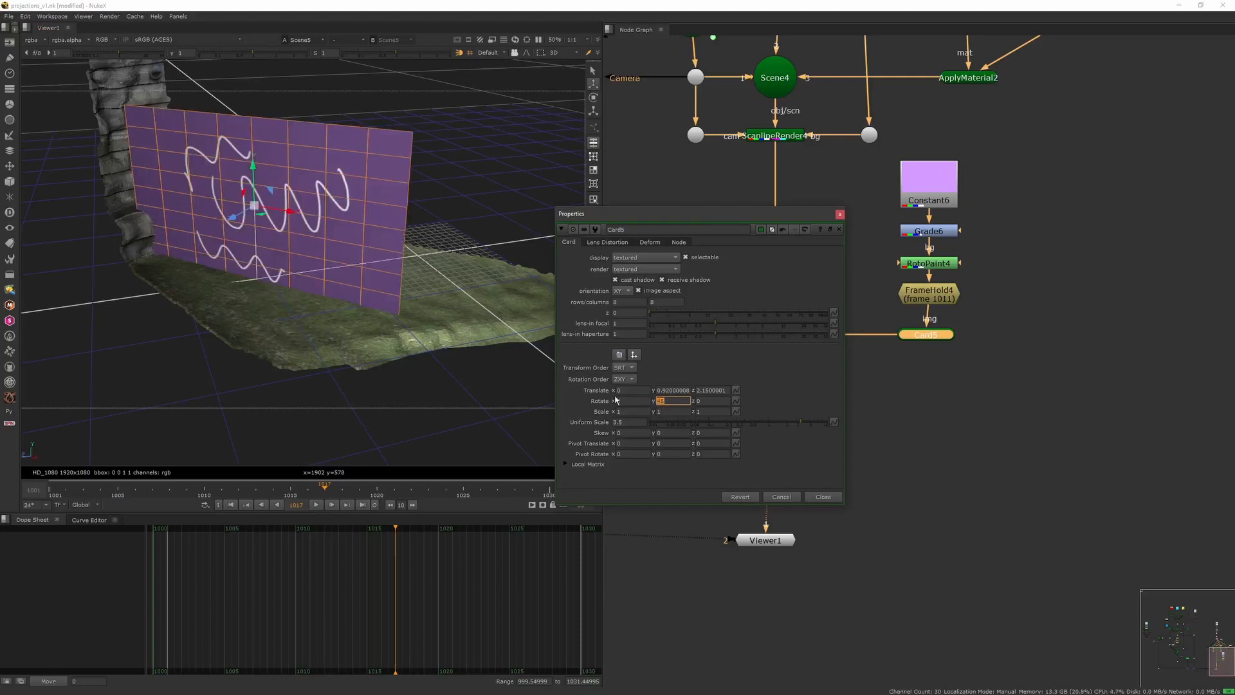
click(840, 215)
Step: Connect Scene5 to the camera dot beside ScanlineRender4 so Camera1 appears in the same 3D scene
middle_drag(854, 359, 834, 380)
scroll(882, 295, down, 1)
drag(788, 353, 745, 190)
scroll(393, 327, down, 10)
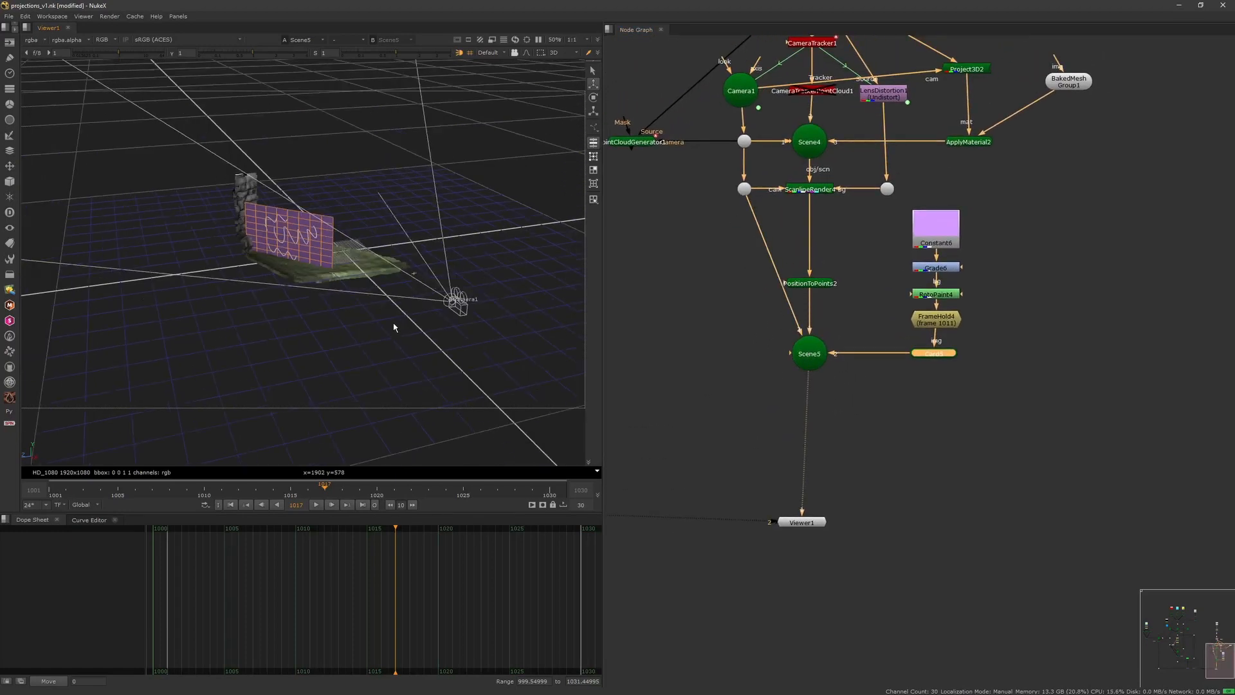
scroll(380, 331, up, 8)
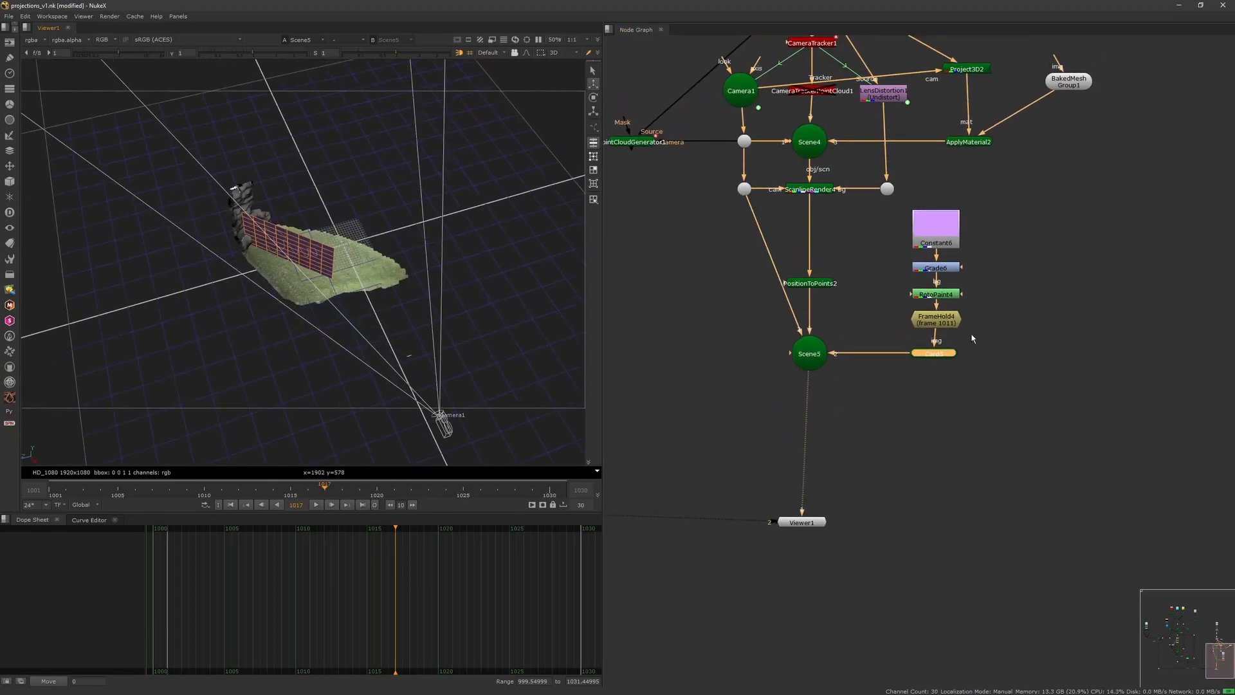
Step: Readjust Card5's Y rotation to follow the fence line and reduce its uniform scale
double_click(930, 355)
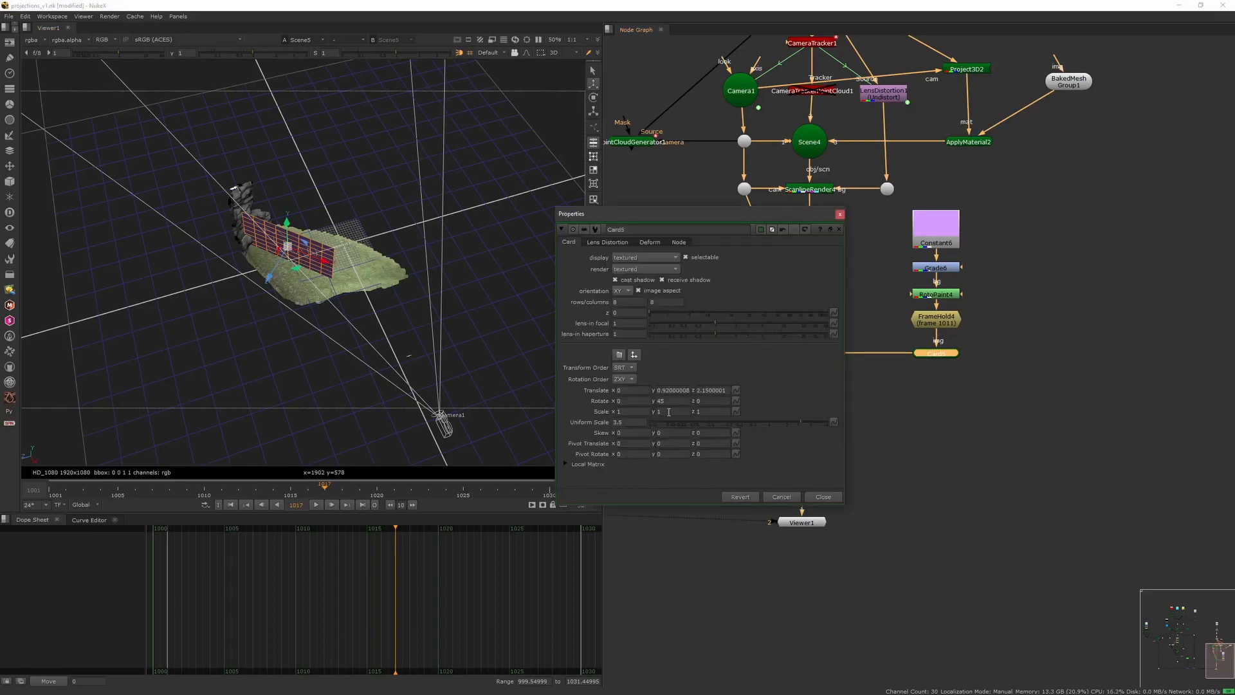
key(Return)
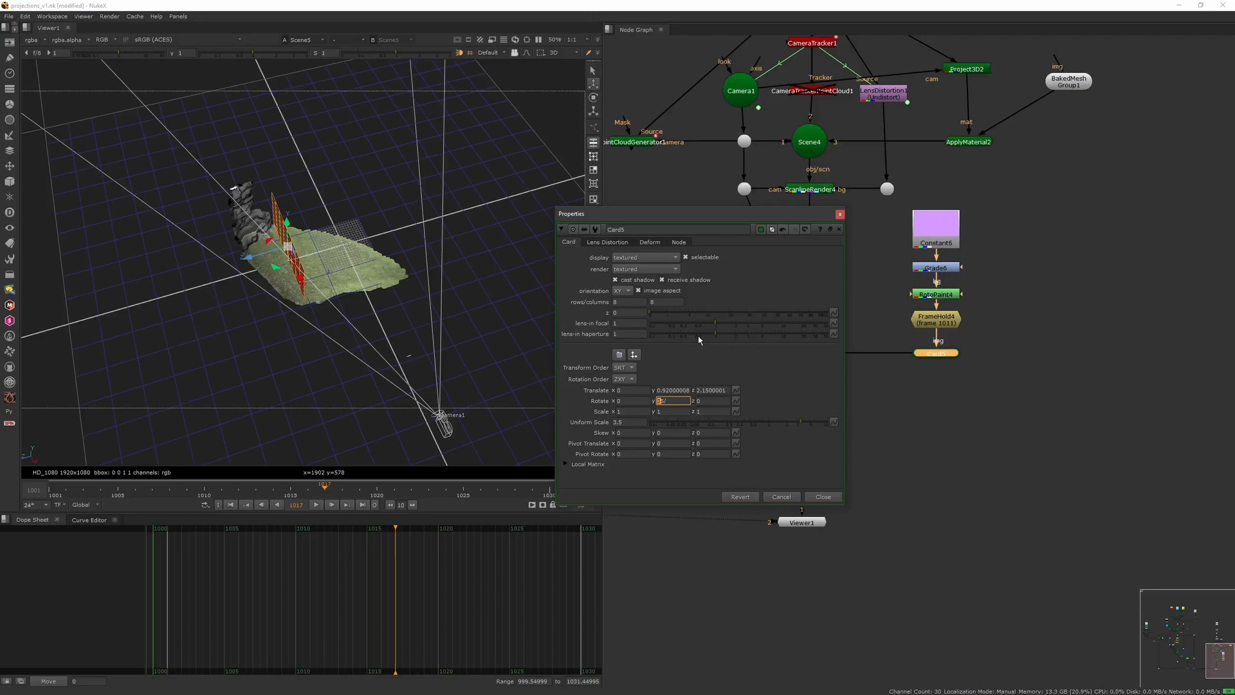
key(Down)
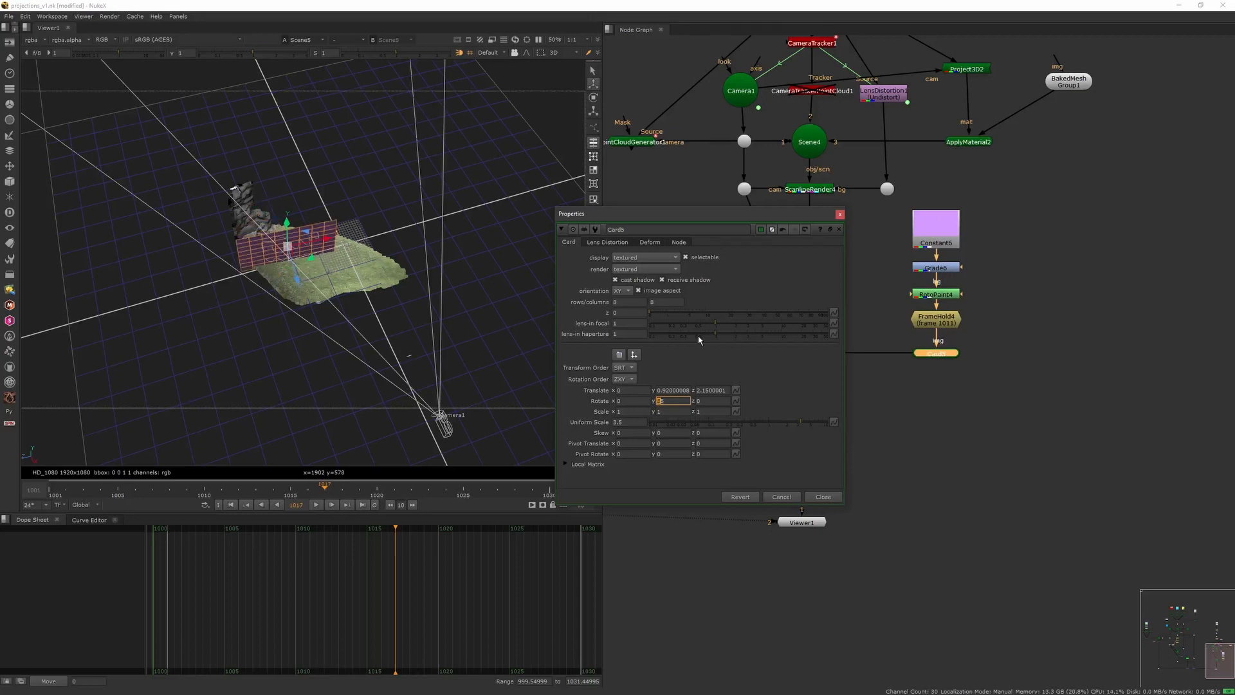
key(Down)
key(Down)
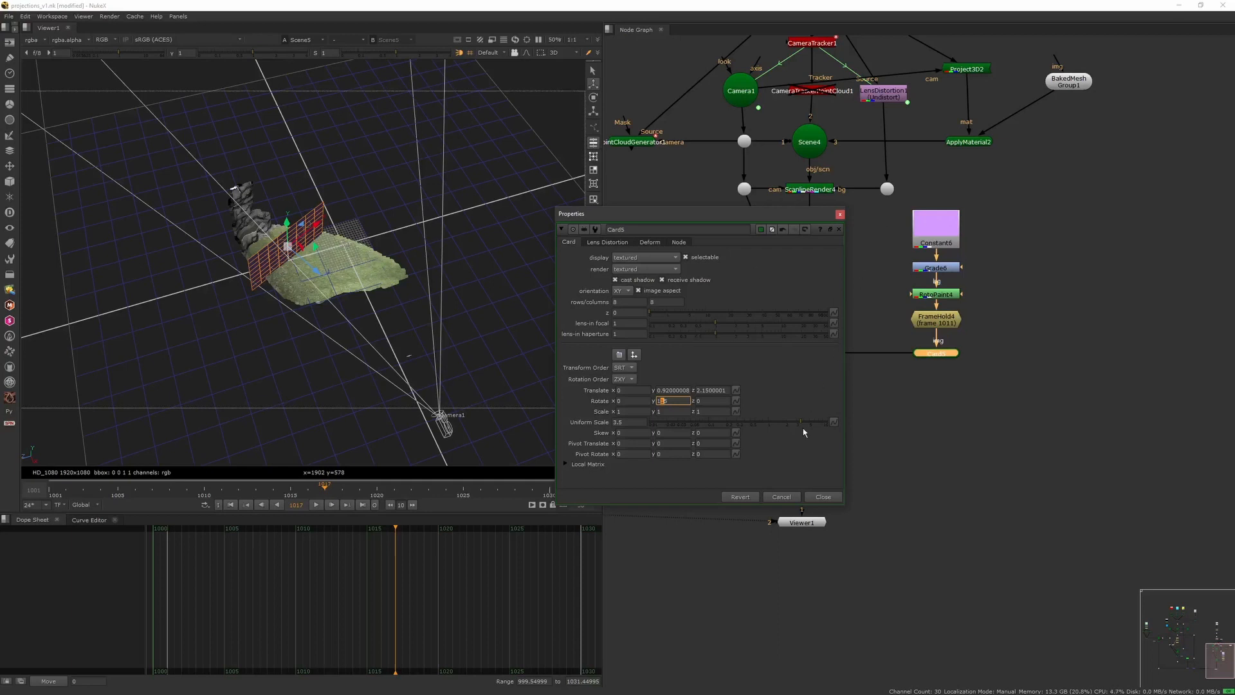
drag(802, 425, 786, 425)
click(839, 213)
click(840, 315)
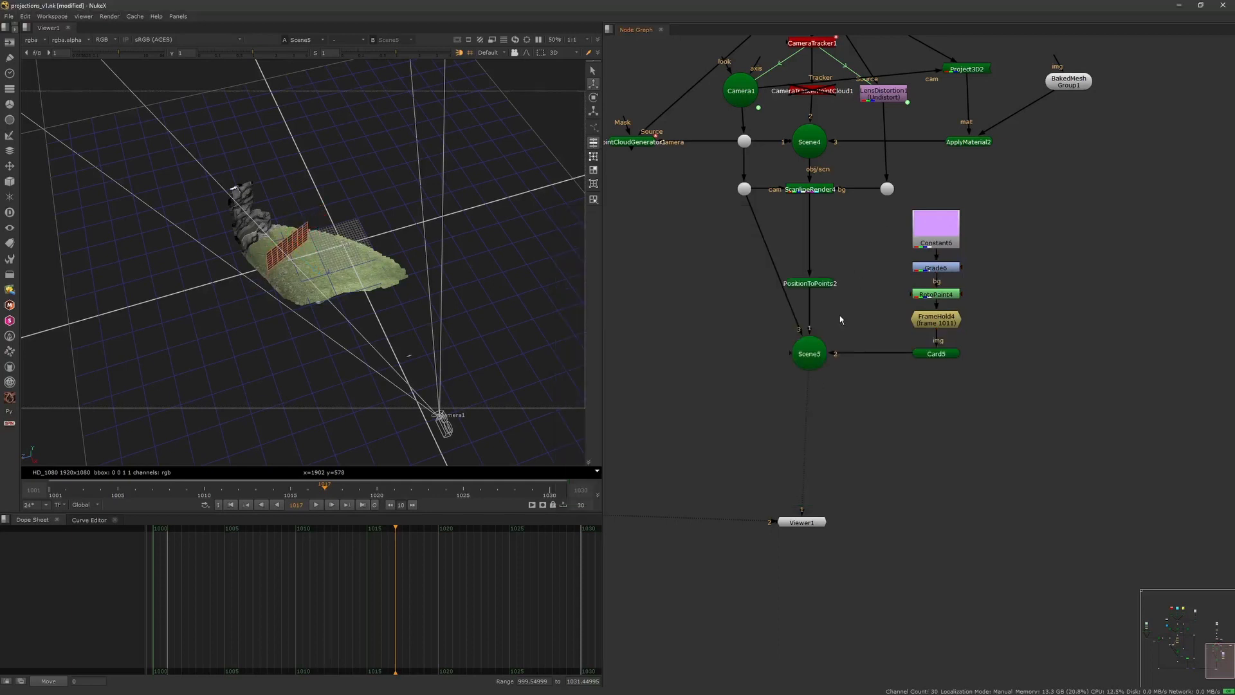
Step: Disable the PositionToPoints2 node
click(816, 360)
click(811, 283)
key(d)
click(828, 294)
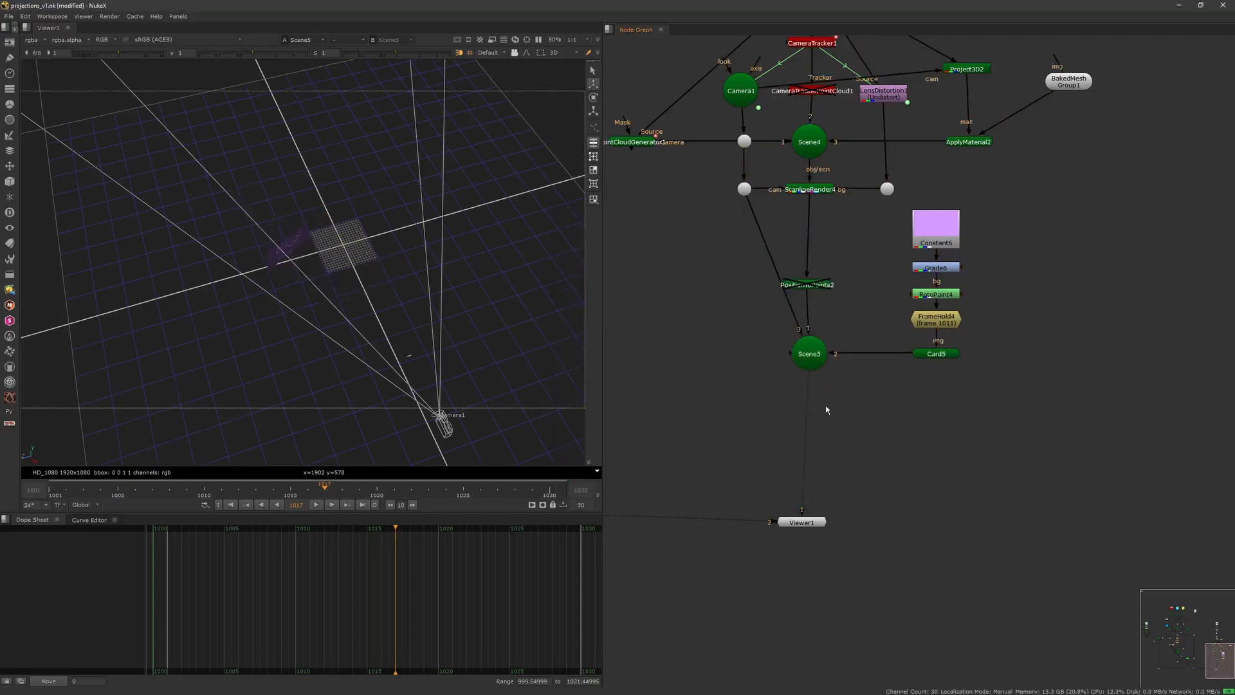
Step: Add a ScanlineRender node beneath Scene5, close its settings and connect the viewer to it
key(Tab)
text(sc)
click(744, 429)
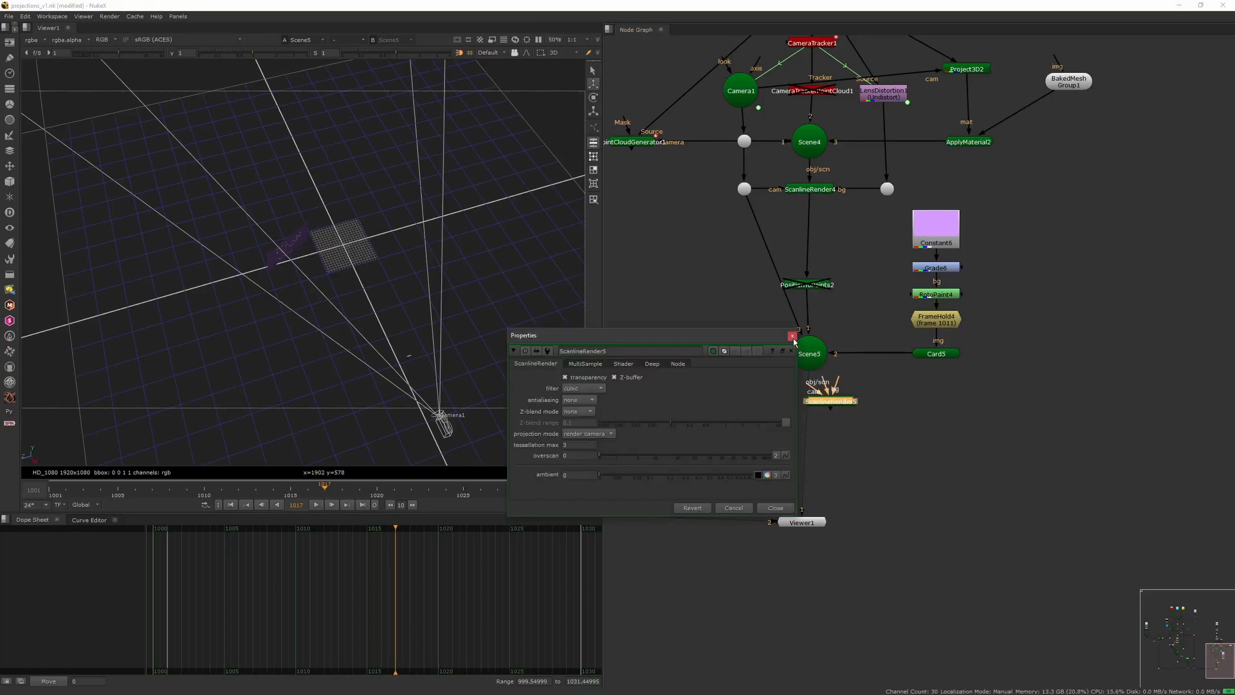
click(791, 337)
mouse_move(832, 403)
mouse_down()
mouse_move(808, 405)
mouse_move(817, 411)
mouse_move(807, 366)
mouse_move(886, 197)
mouse_move(870, 362)
mouse_move(828, 413)
mouse_up()
key(1)
Step: View the undistorted plate at the dot below LensDistortion1
click(891, 101)
click(869, 218)
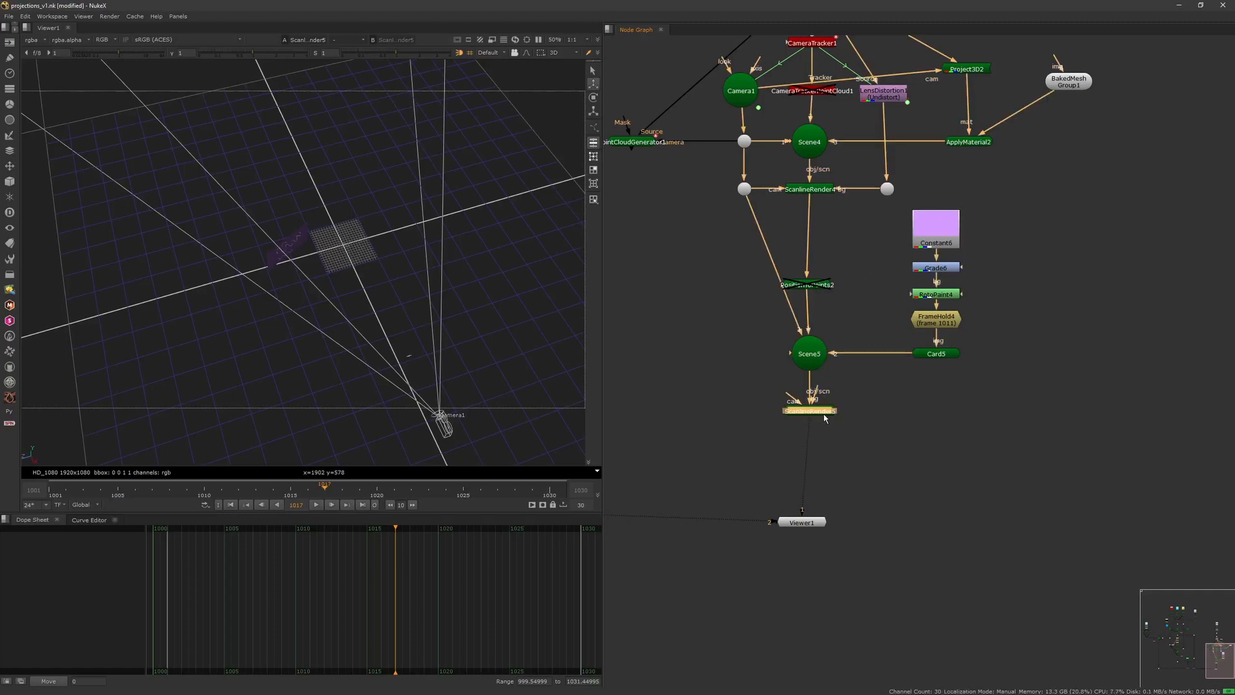
click(866, 396)
middle_drag(886, 229, 863, 326)
click(865, 286)
key(1)
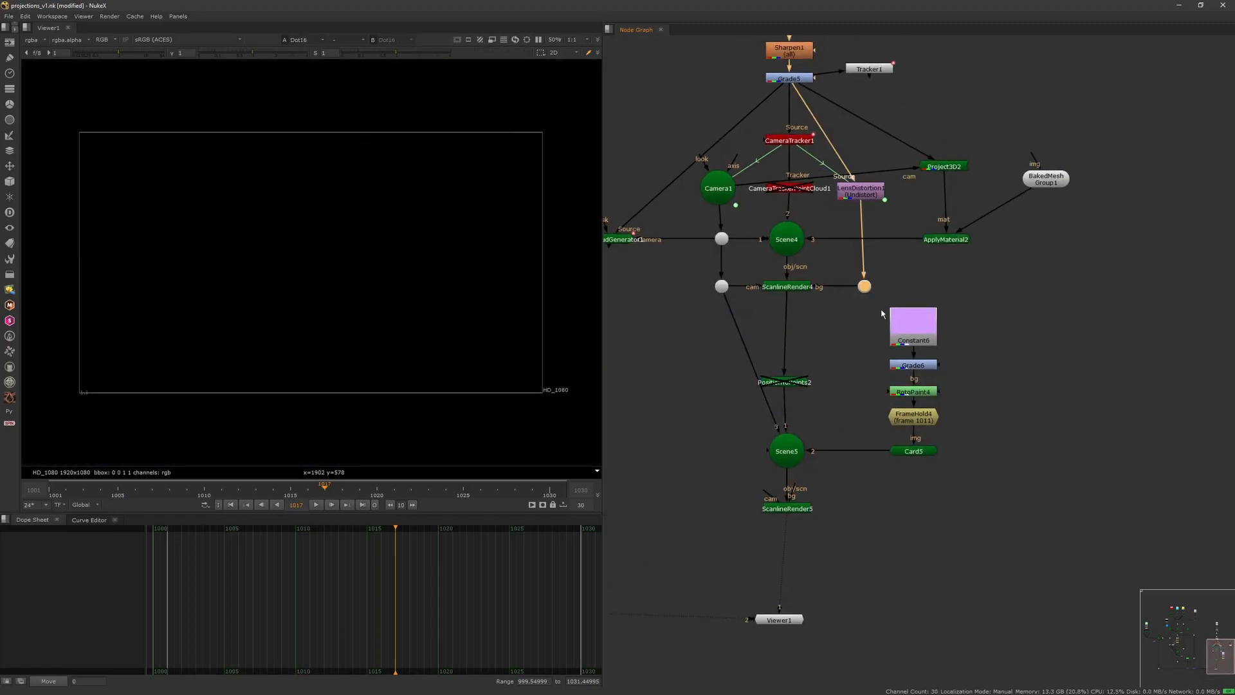
click(858, 310)
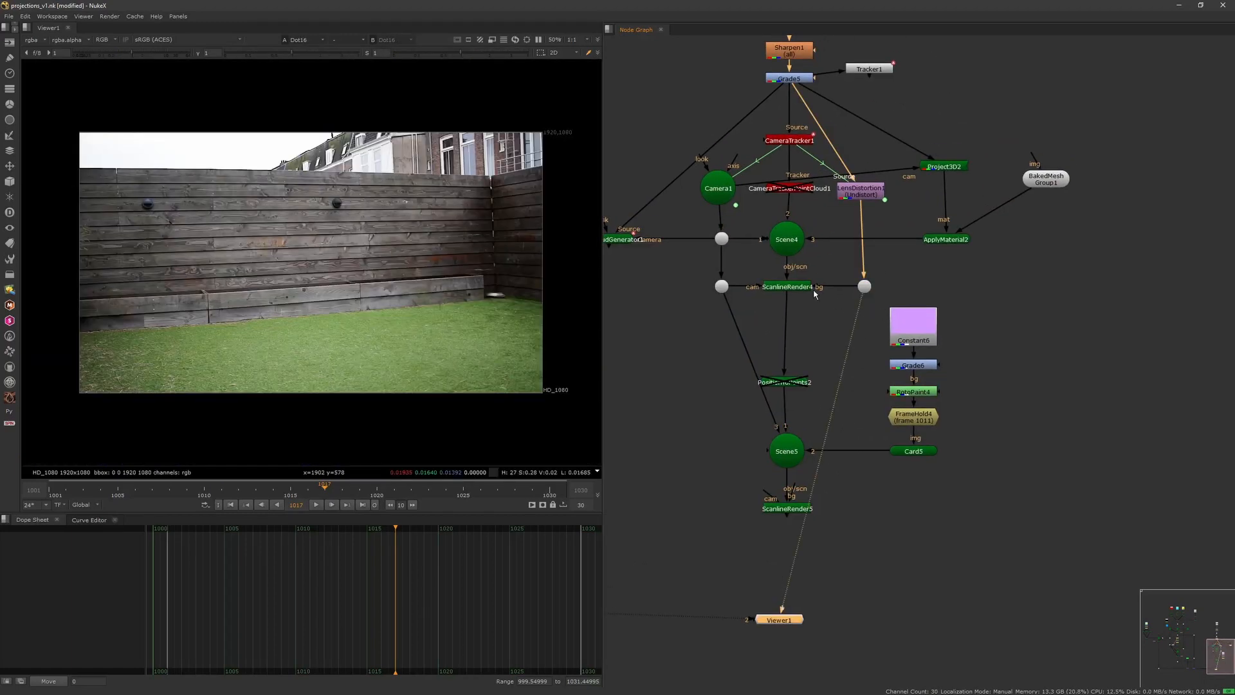
Step: Copy the Reformat node from the earlier render setup and attach it as the background input of ScanlineRender5
click(849, 487)
scroll(968, 438, down, 6)
scroll(808, 448, up, 5)
drag(758, 321, 682, 391)
key(ctrl+c)
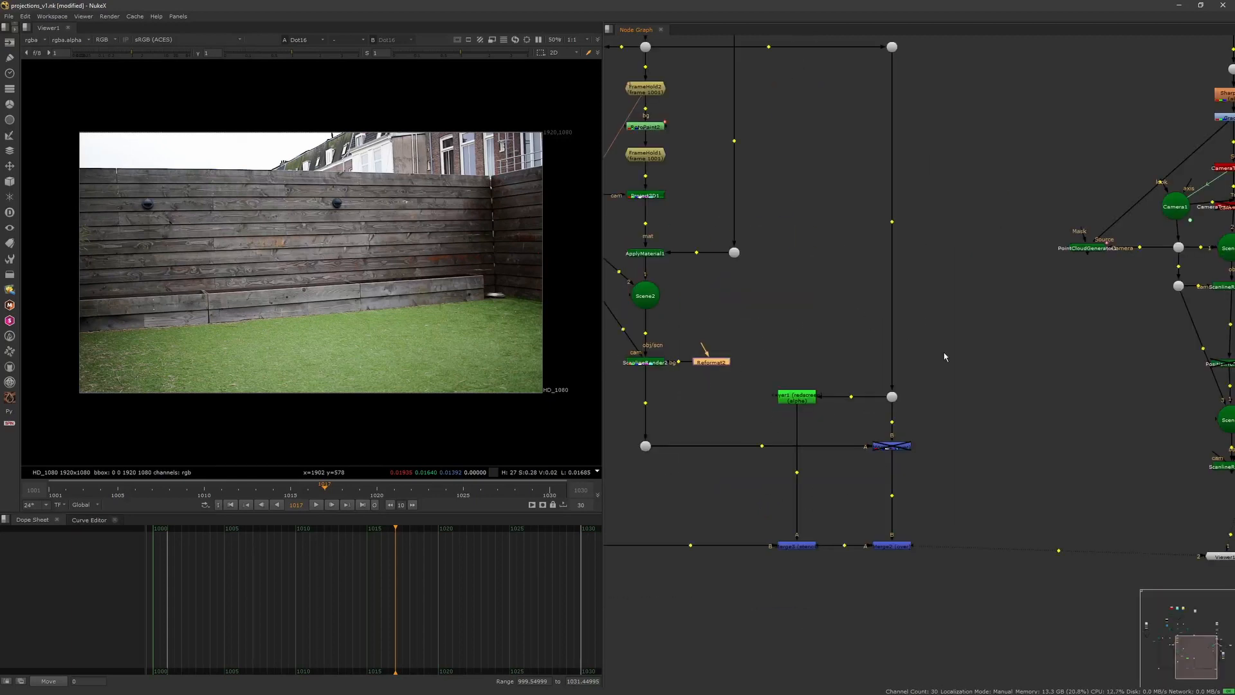
middle_drag(1144, 498, 802, 345)
mouse_move(946, 279)
mouse_down()
mouse_move(961, 299)
mouse_move(947, 303)
mouse_up()
drag(948, 304, 953, 315)
scroll(954, 320, down, 1)
scroll(943, 332, up, 1)
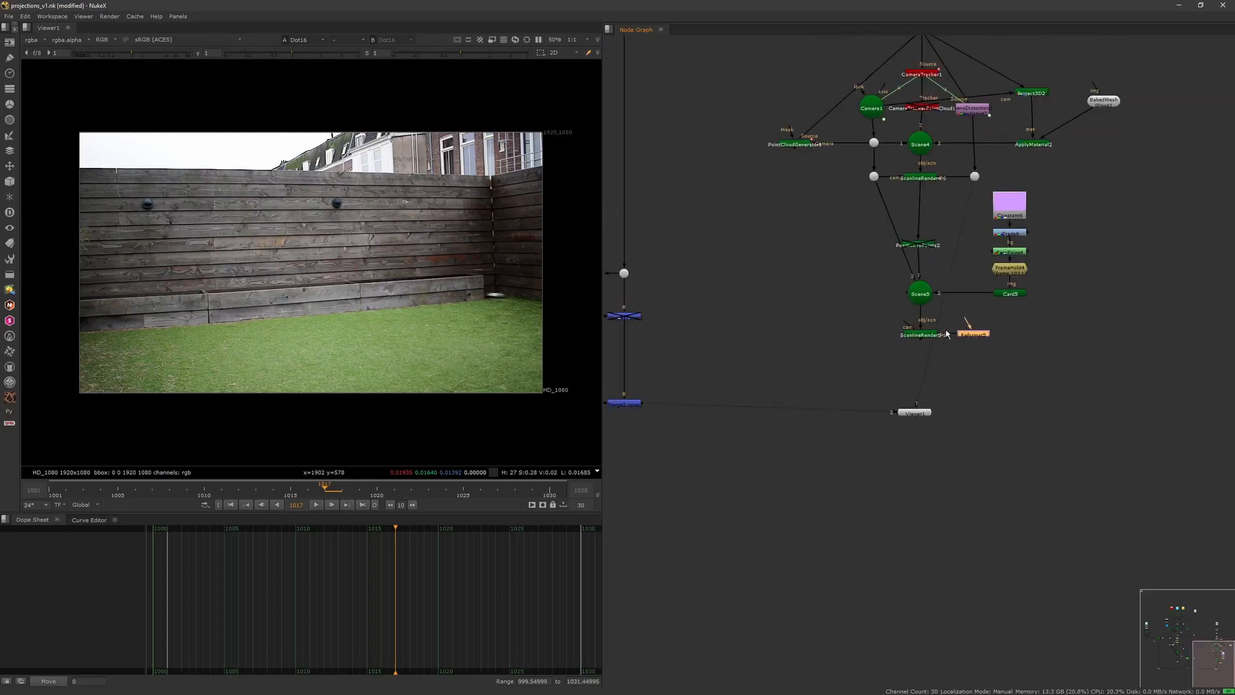
Step: Route the camera line through a new dot level with Scene5 into ScanlineRender5's camera input, aligning the nodes around it
ctrl+drag(894, 230, 885, 291)
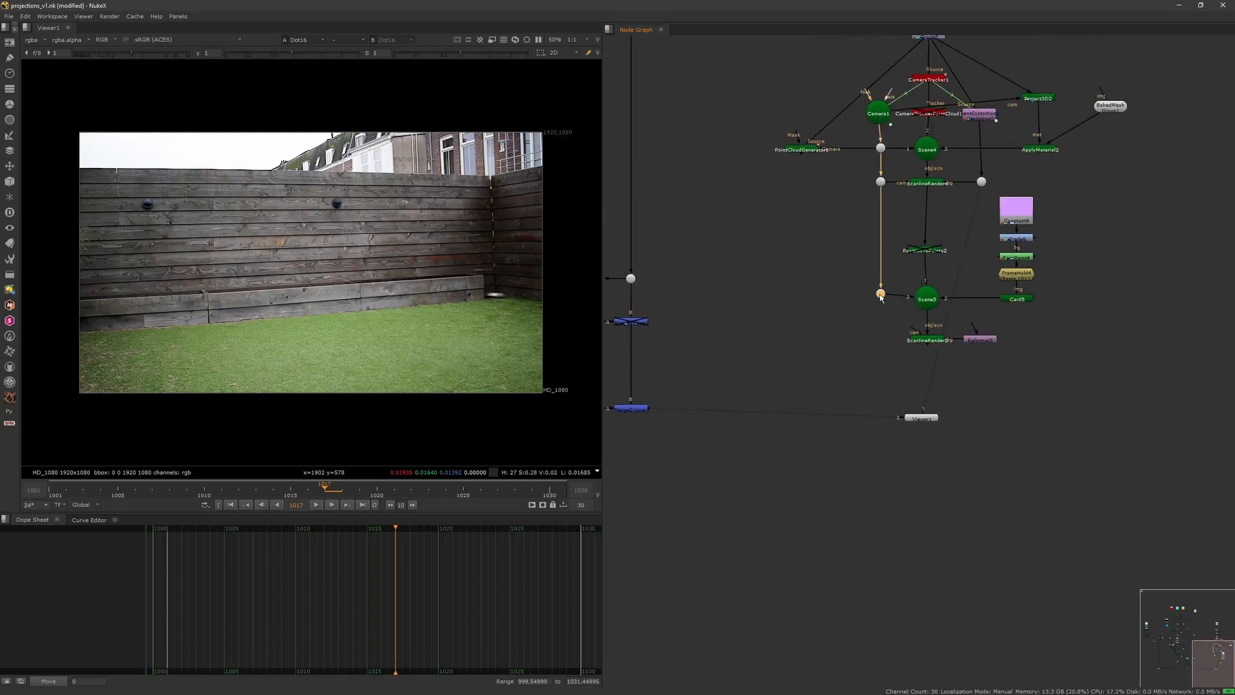
drag(877, 382, 1024, 323)
drag(981, 341, 981, 361)
click(951, 313)
click(928, 297)
drag(928, 250, 930, 251)
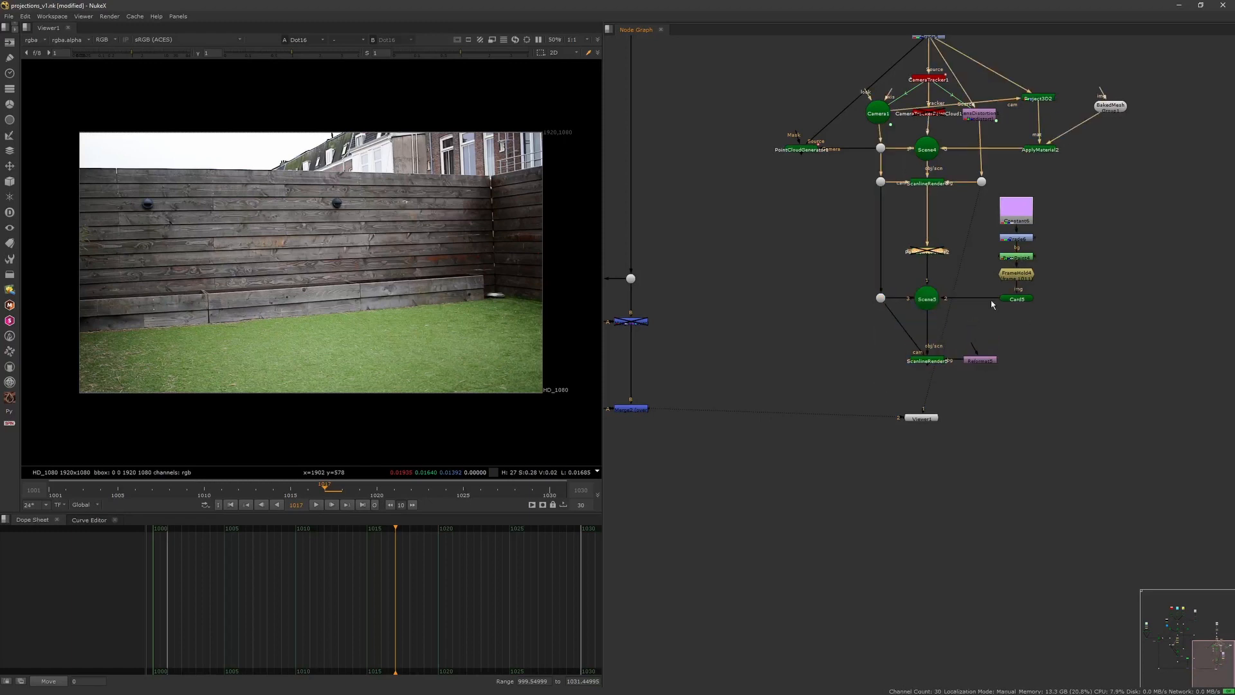
click(988, 309)
Step: Show the output of ScanlineRender5 in the viewer
middle_drag(903, 348, 832, 329)
click(859, 345)
key(1)
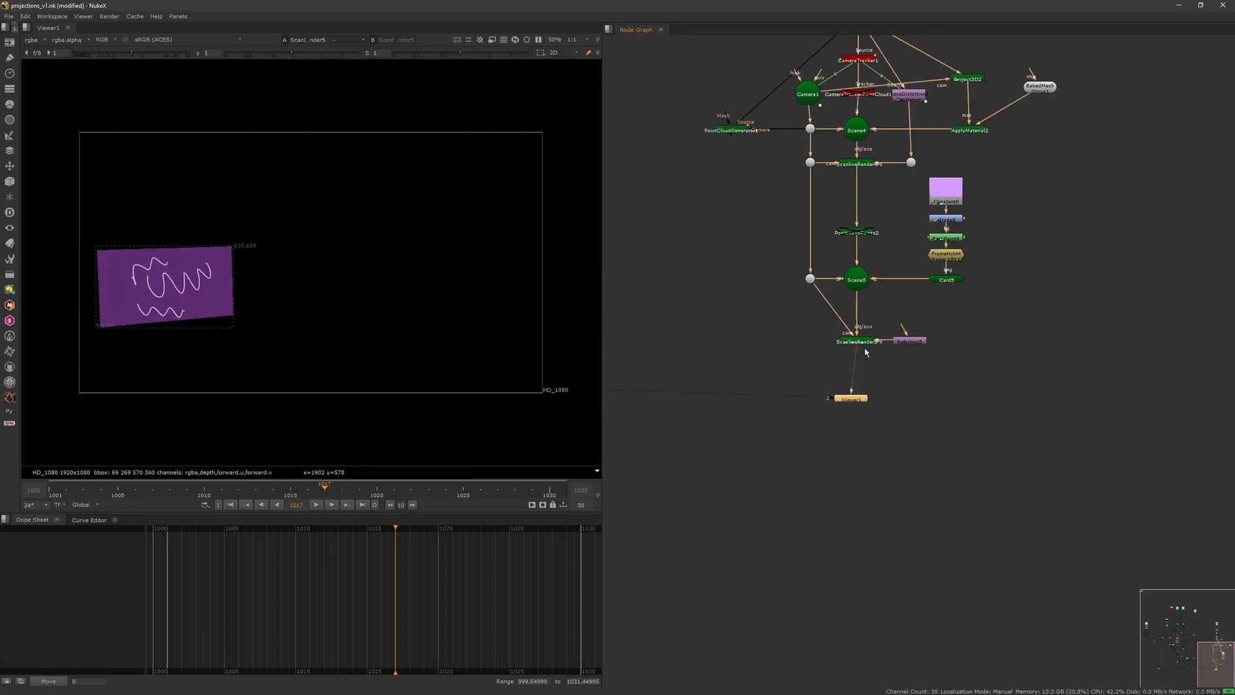
Step: Move Viewer1 out of the way and add a Merge node below ScanlineRender5
scroll(866, 360, down, 4)
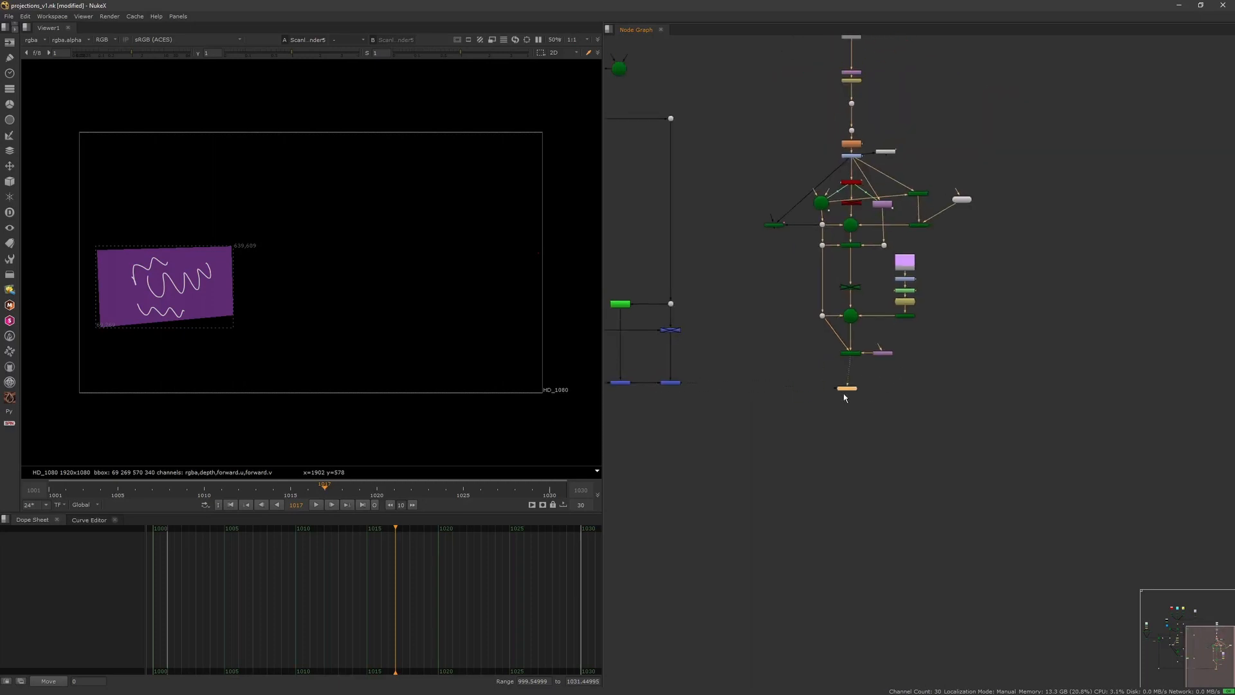
drag(807, 472, 699, 571)
click(840, 449)
key(w)
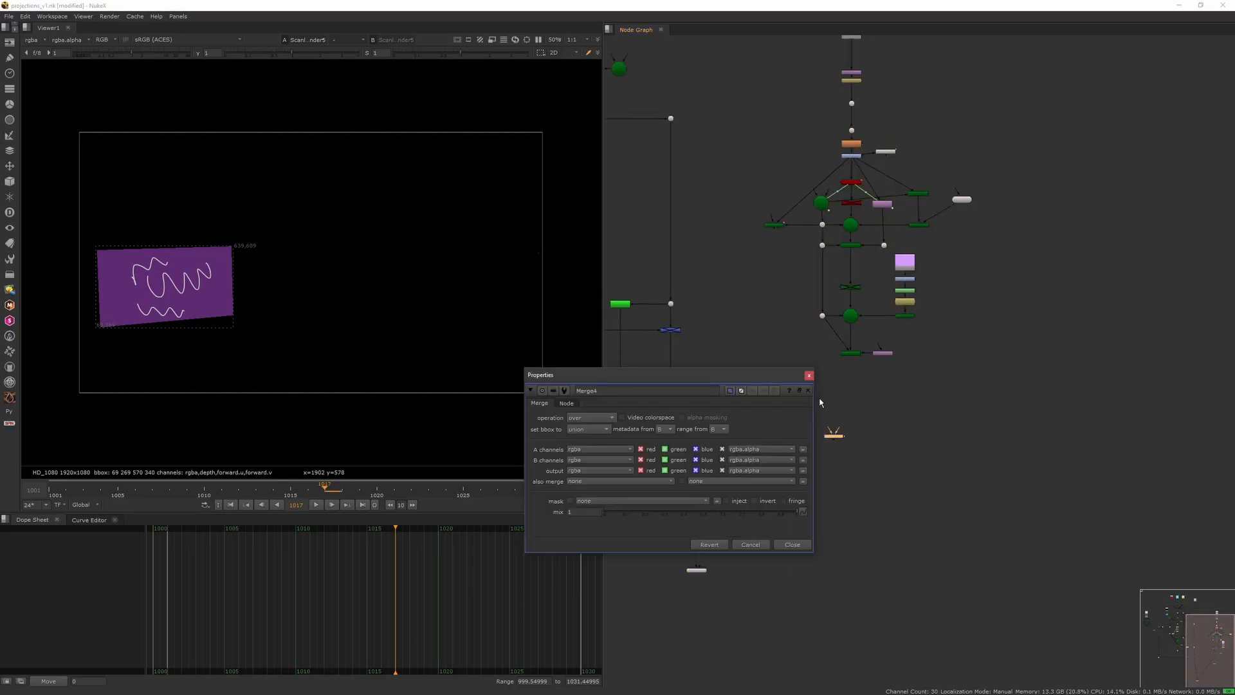
click(809, 383)
drag(835, 431, 853, 361)
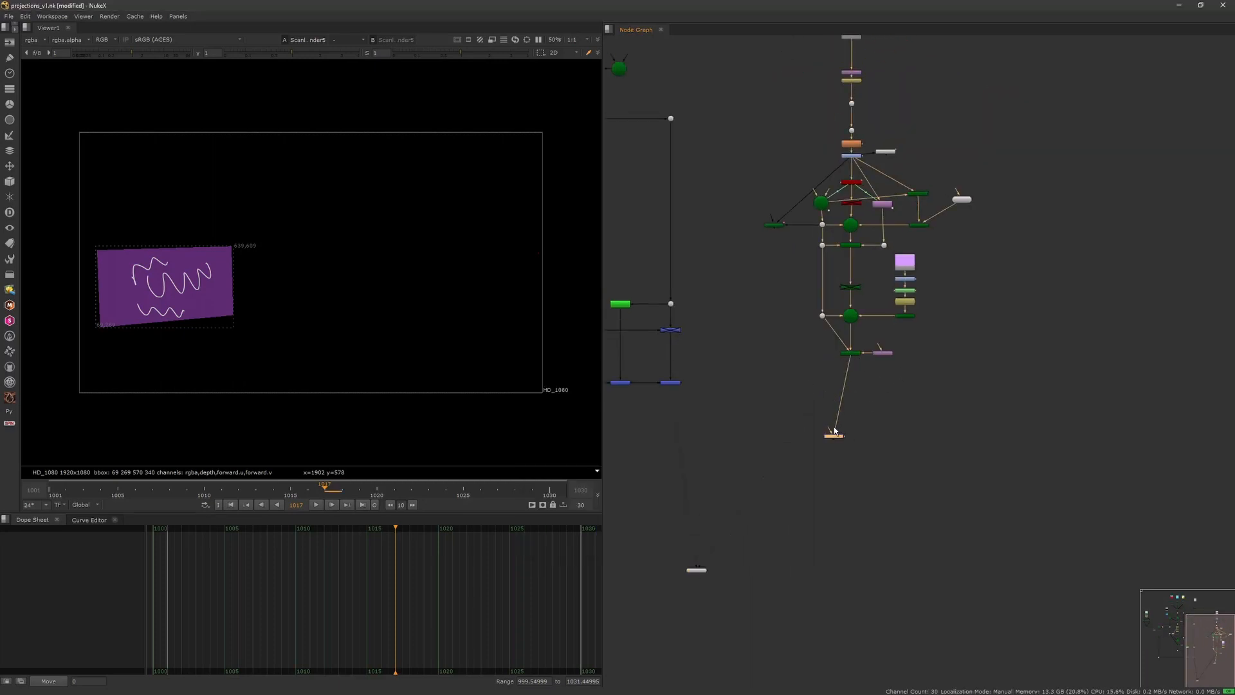
click(853, 400)
key(2)
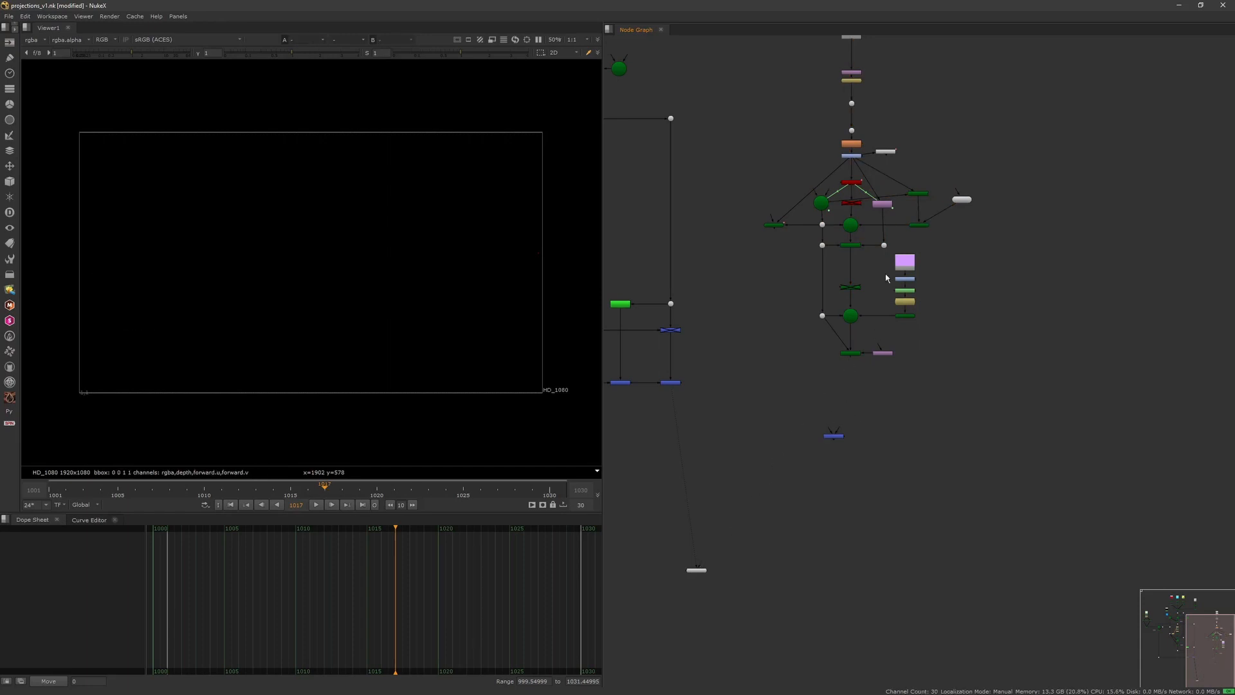
Step: Connect the new Merge node to the Grade above CameraTracker1 and route the line through a dot clear of the other nodes
drag(834, 426, 854, 156)
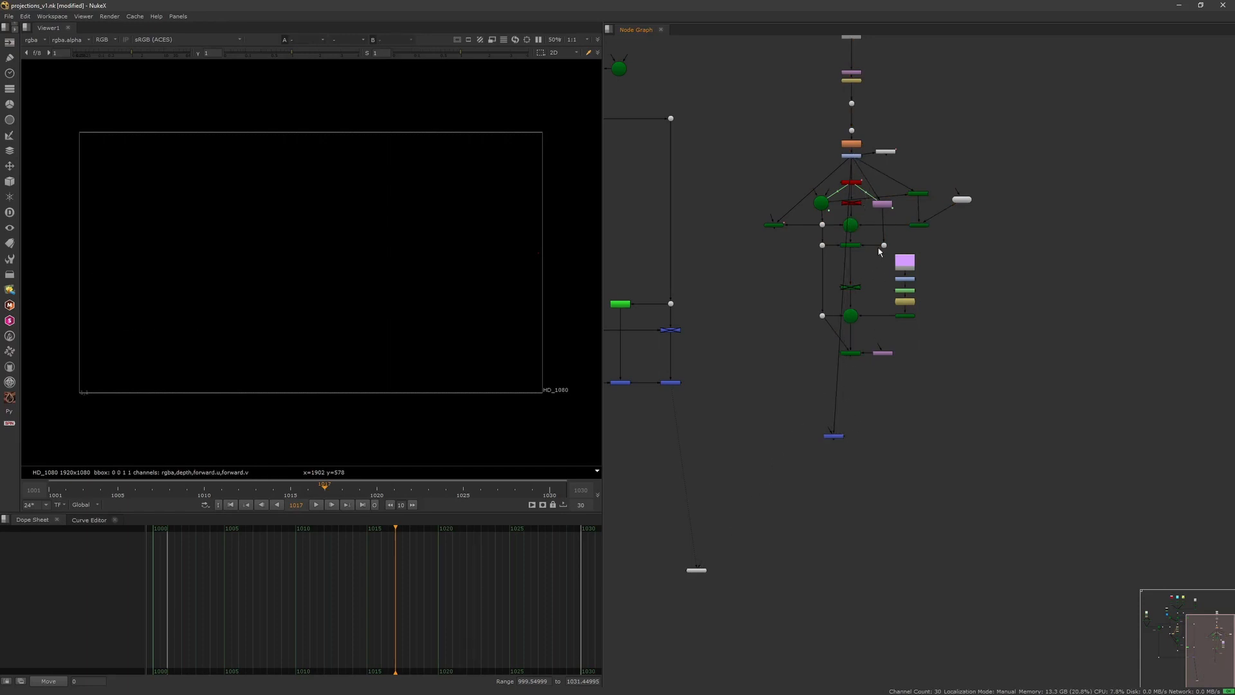
middle_drag(852, 371, 859, 376)
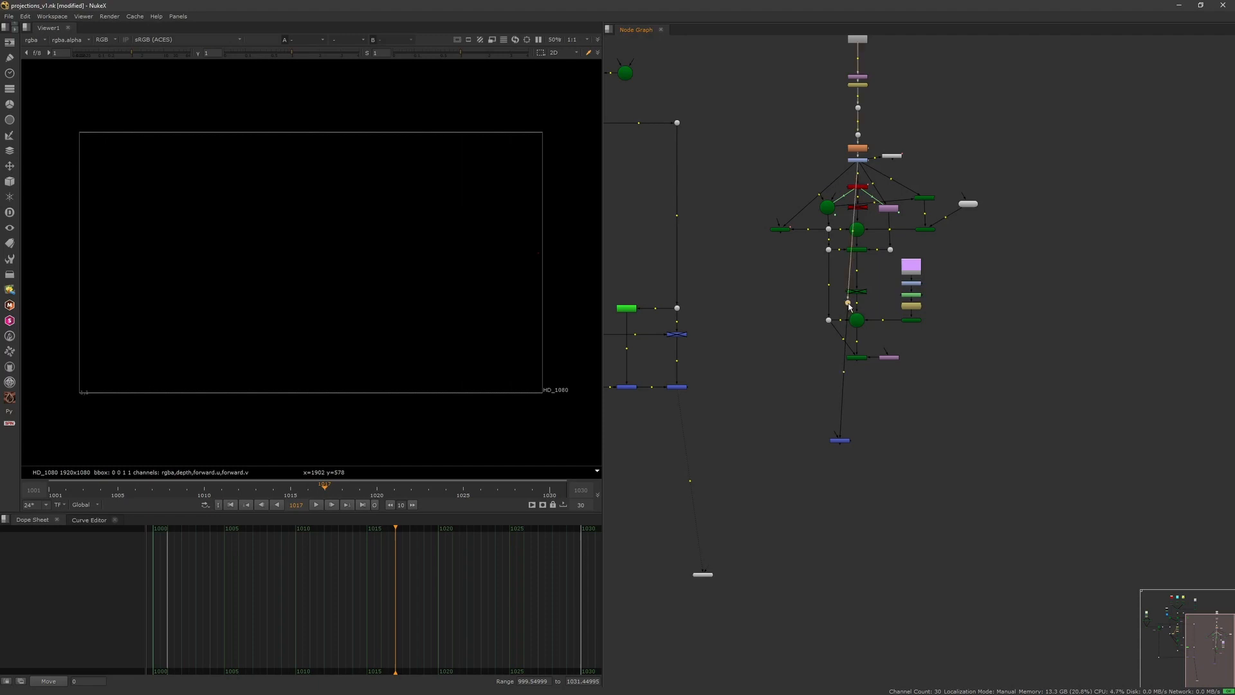
ctrl+drag(847, 302, 1102, 164)
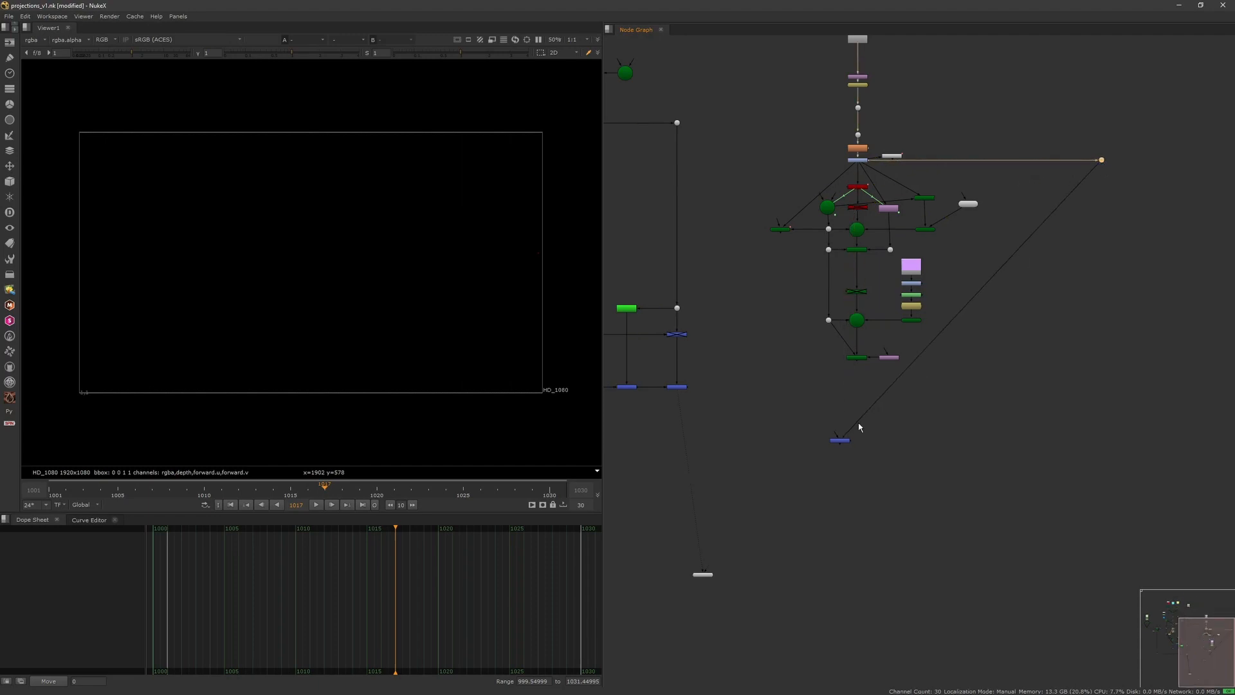
Step: Connect the Merge node's other input to ScanlineRender5, route it through a dot below the render, and align the Merge with both dots
drag(839, 440, 1109, 435)
drag(816, 374, 870, 354)
key(y)
click(1116, 425)
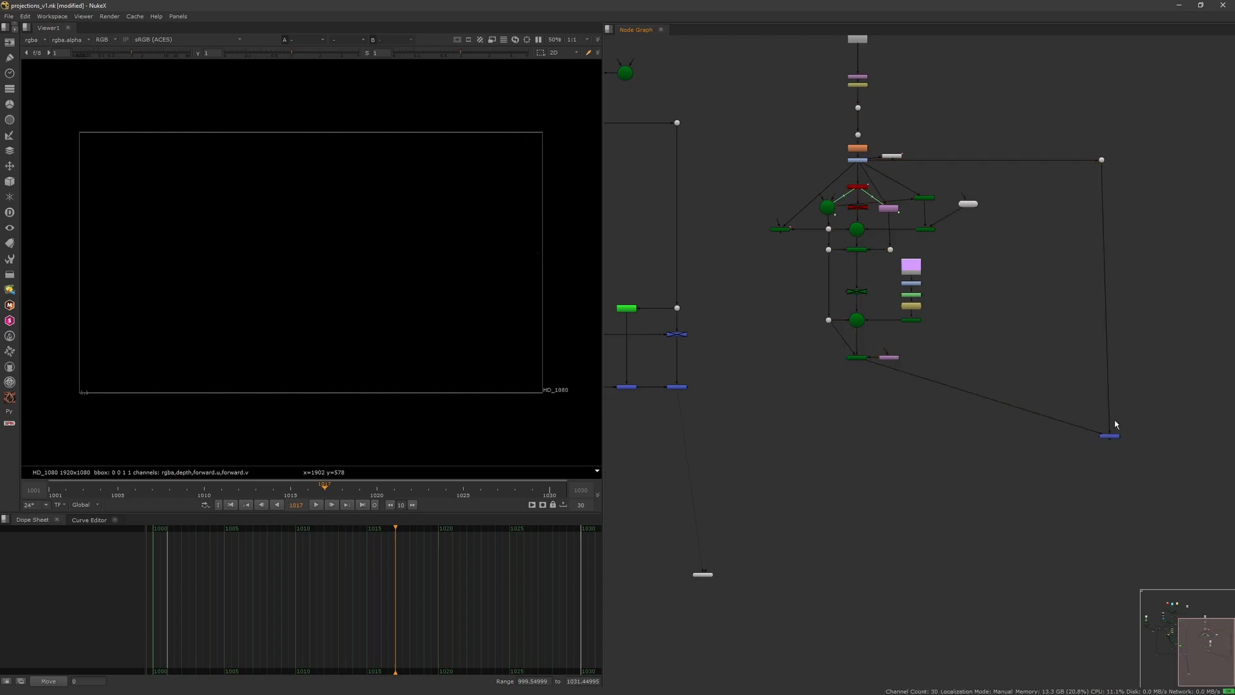
middle_drag(980, 402, 986, 405)
ctrl+drag(987, 404, 864, 439)
click(980, 396)
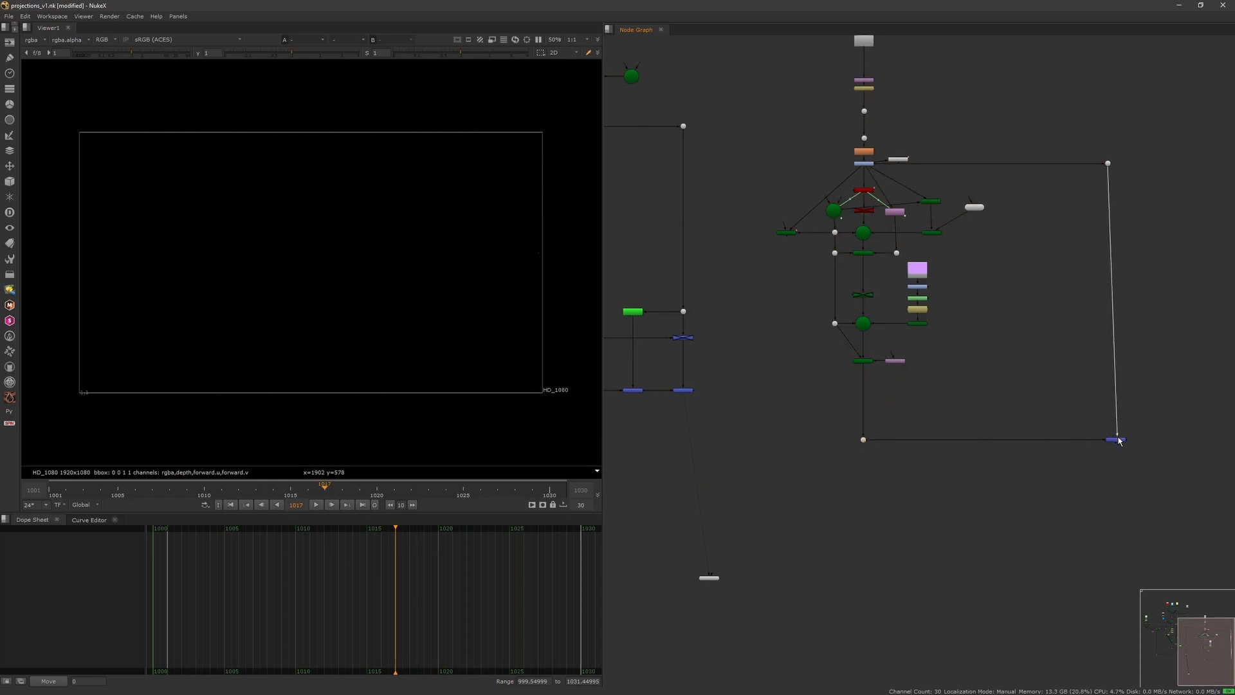
drag(1116, 440, 1108, 442)
Step: Show the Merge output in the viewer and play back the shot to check the card over the plate
key(1)
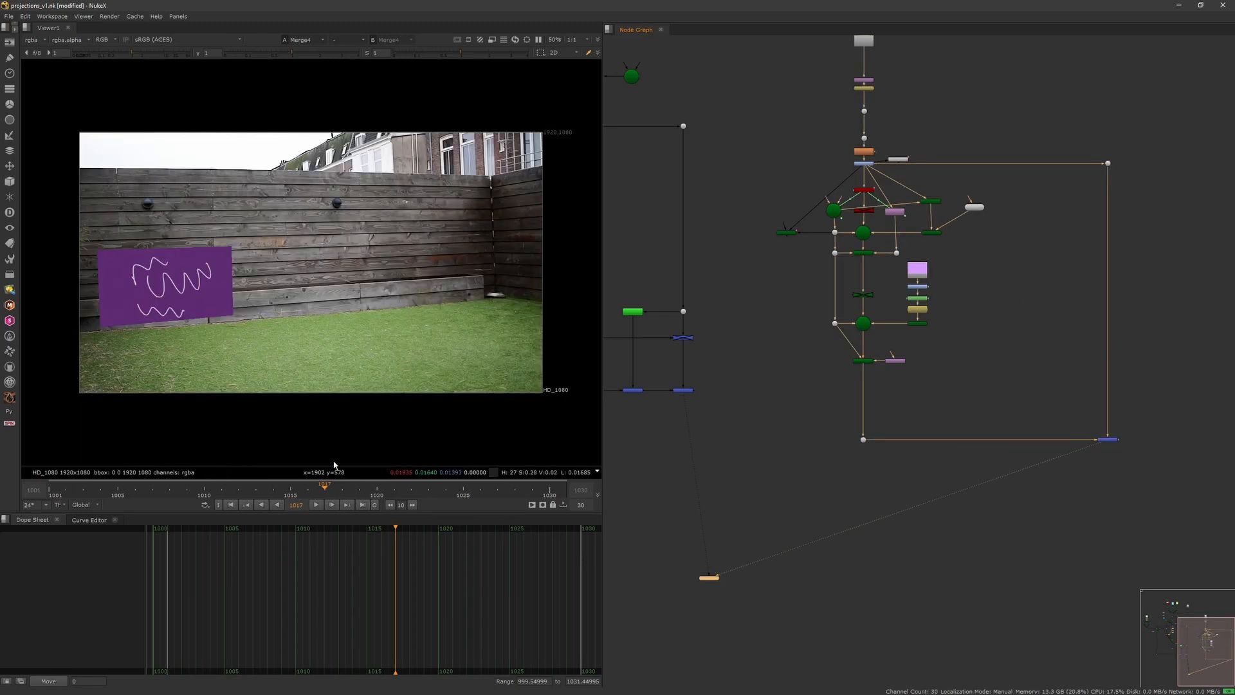
click(328, 505)
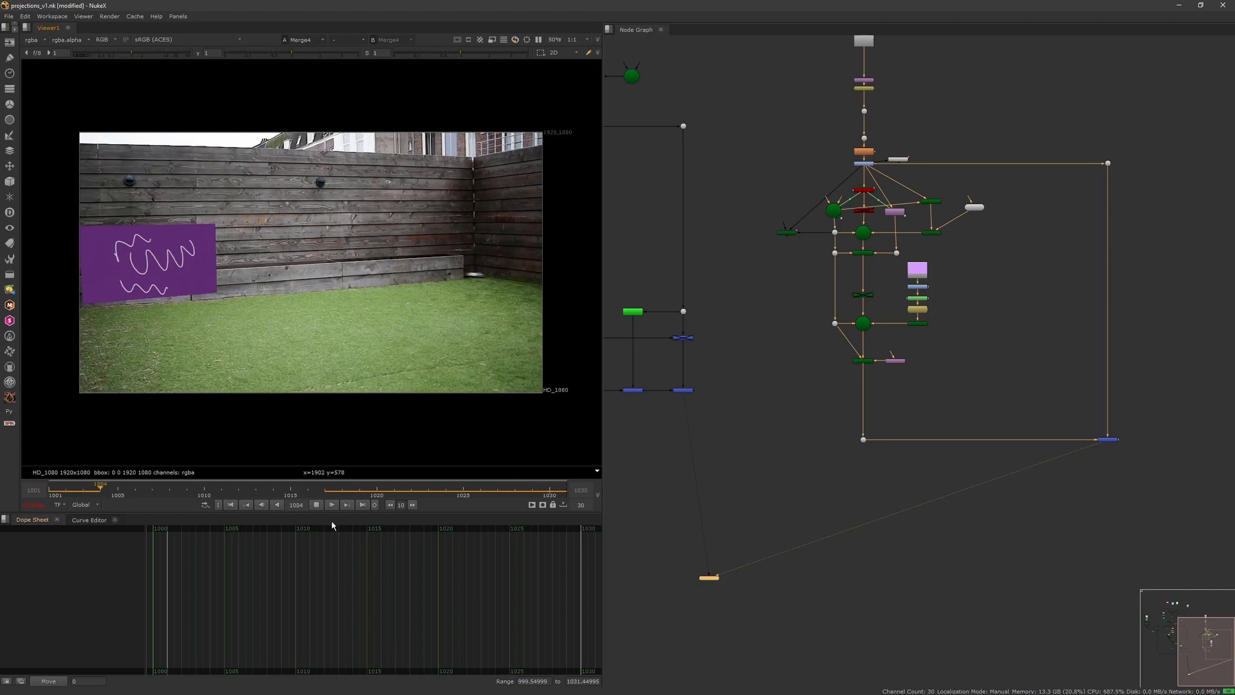
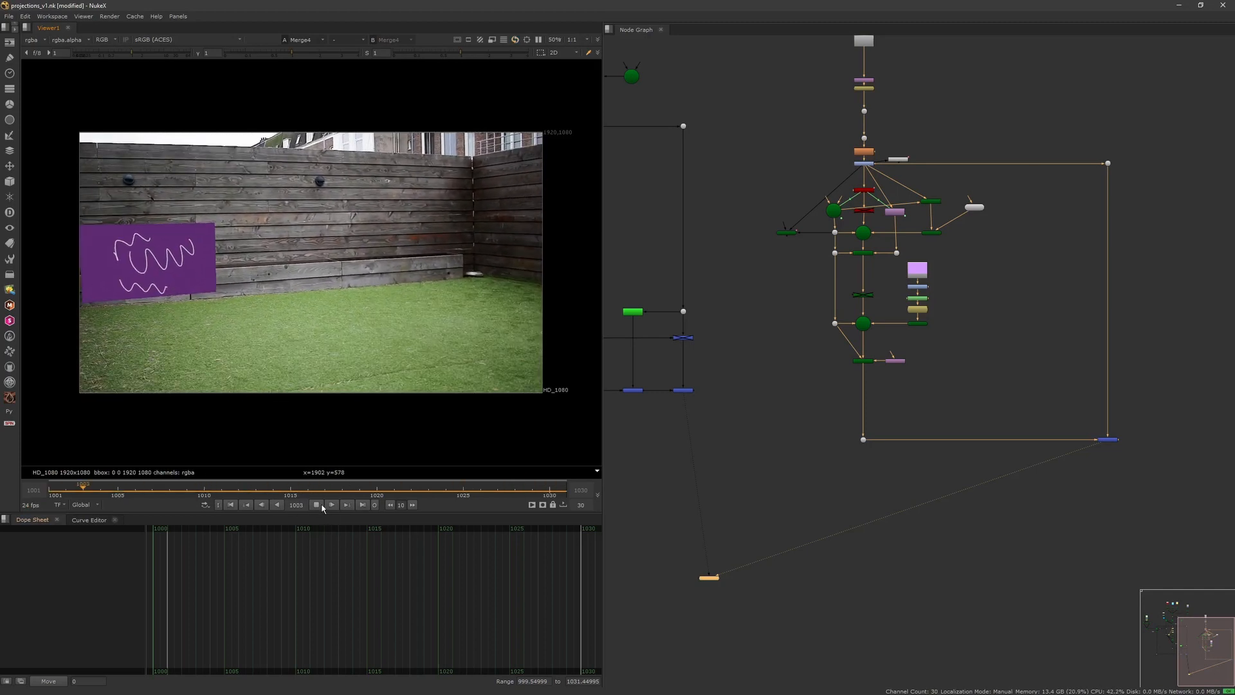
click(318, 505)
Step: Show Scene5 in the viewer and re-enable the PositionToPoints node feeding it
scroll(922, 406, up, 5)
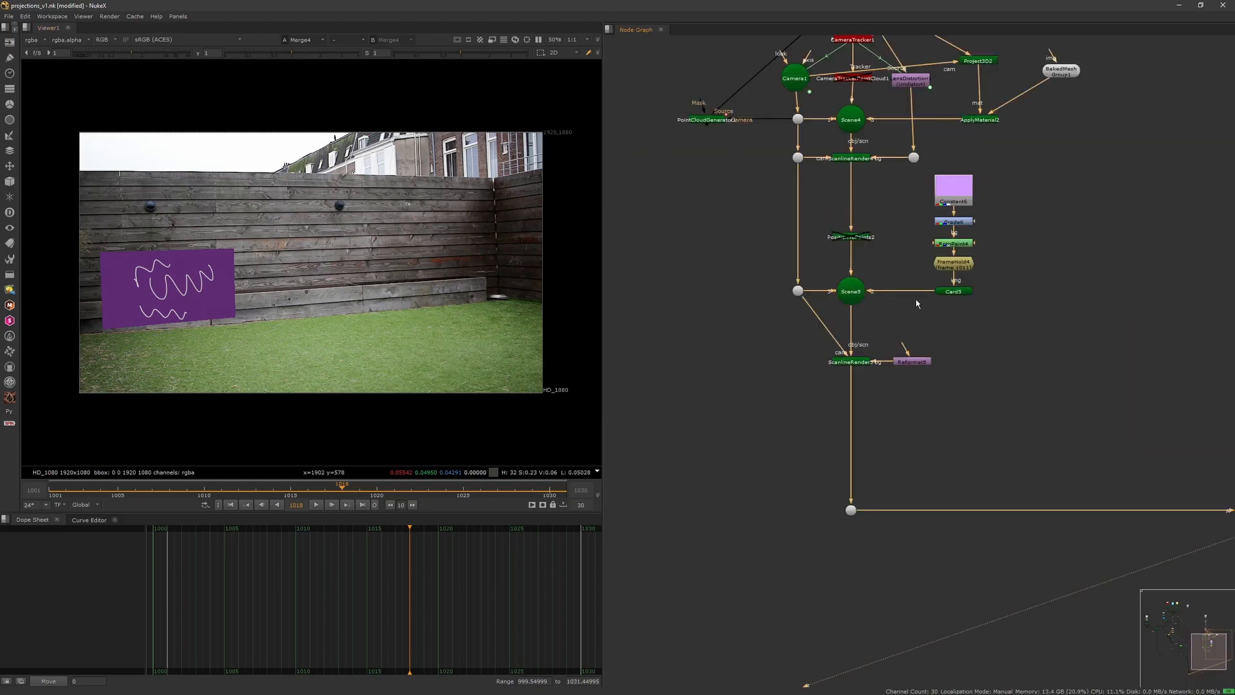
click(922, 327)
click(921, 384)
key(1)
click(927, 327)
key(d)
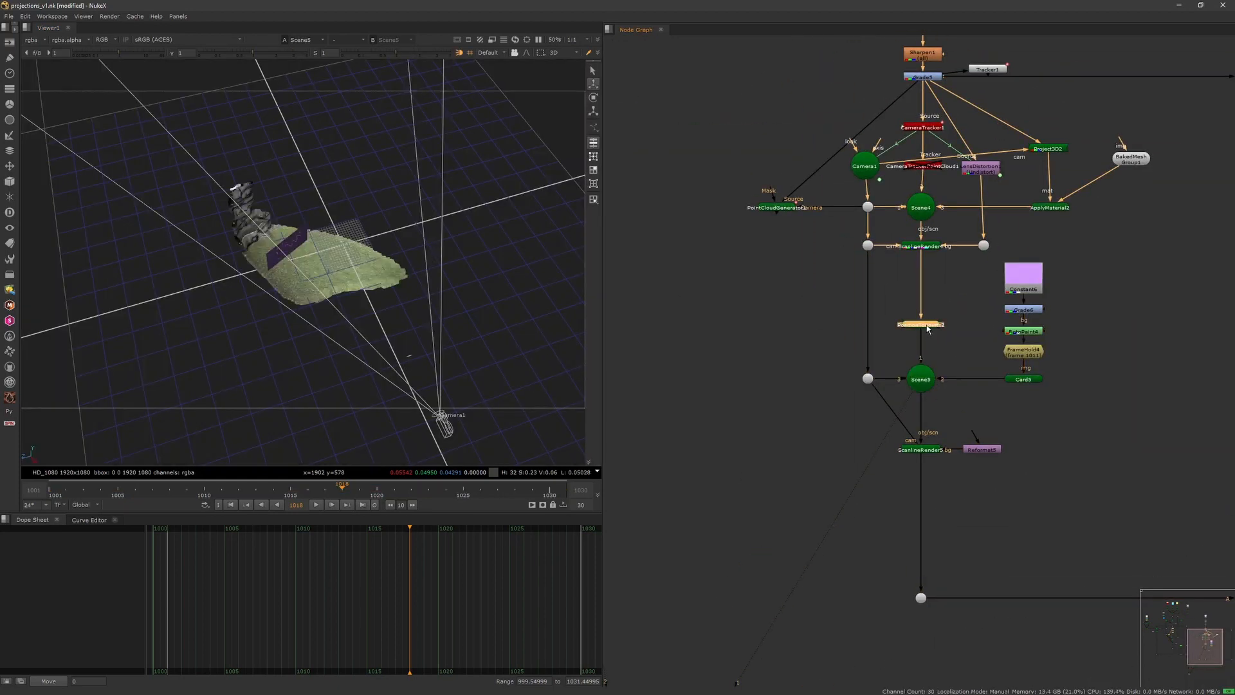
Step: Move Card5 back against the fence in the 3D view, raising it to Y about 1.24, and close its properties
middle_drag(437, 290, 470, 320)
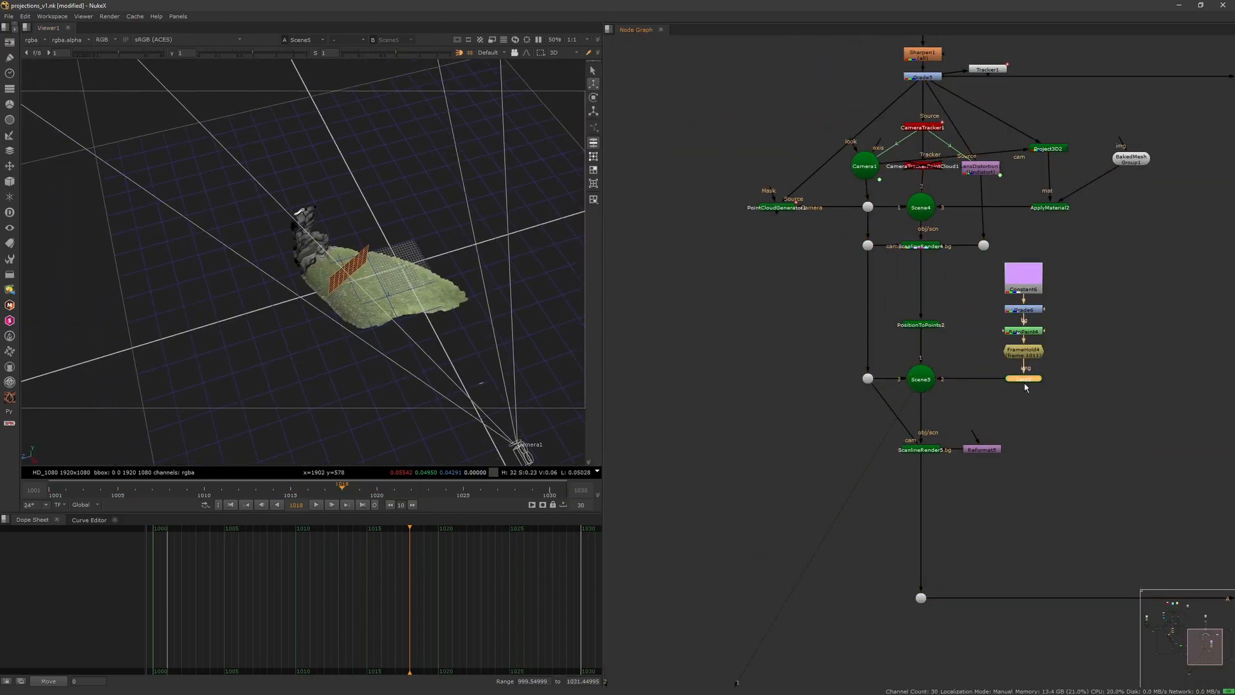
scroll(377, 335, up, 5)
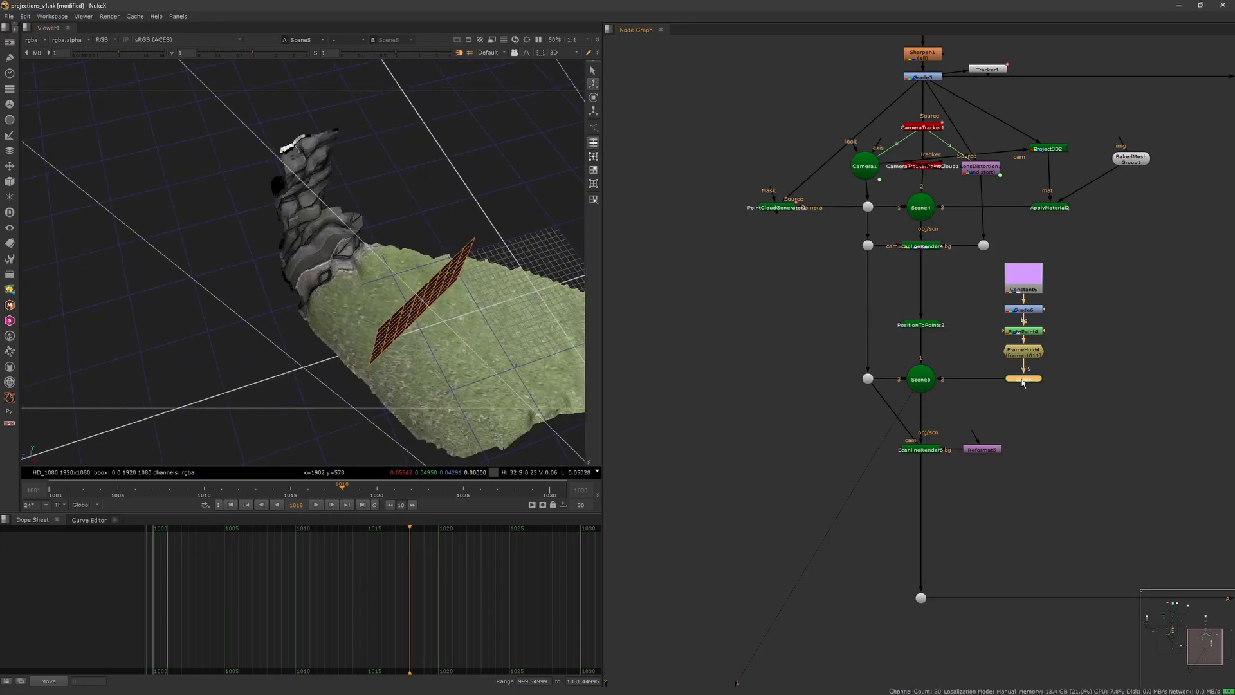
double_click(1028, 382)
scroll(438, 287, up, 5)
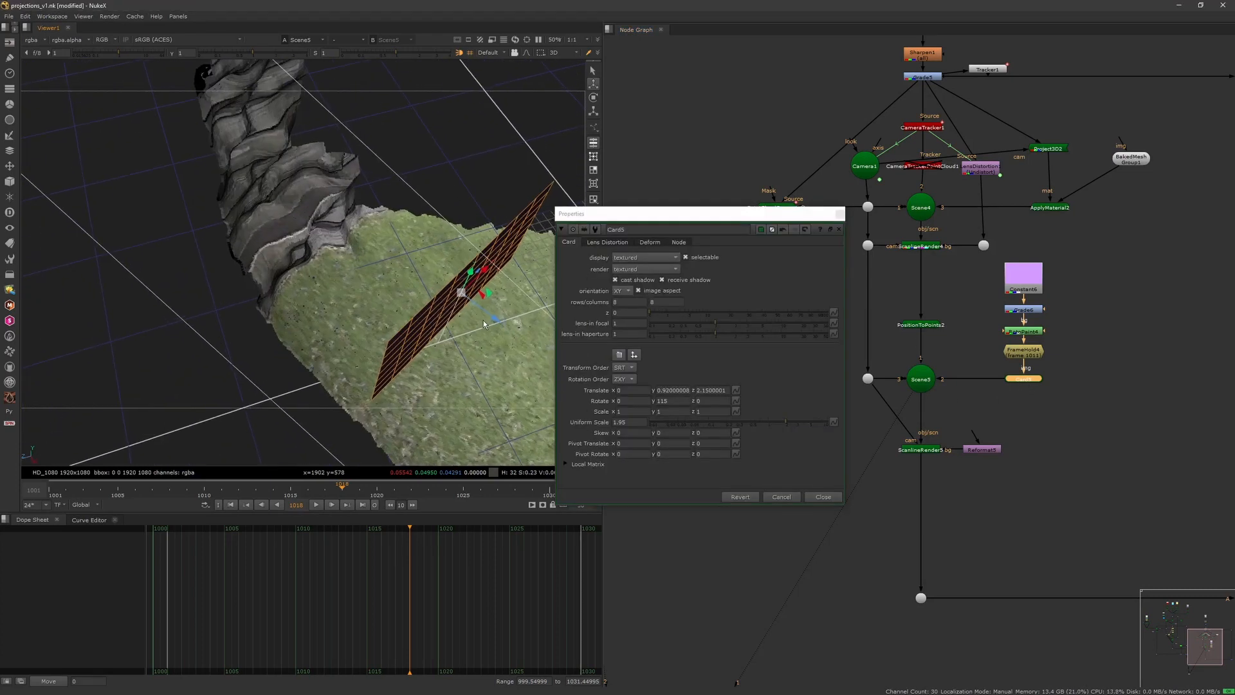
drag(438, 288, 371, 243)
ctrl+drag(316, 290, 352, 220)
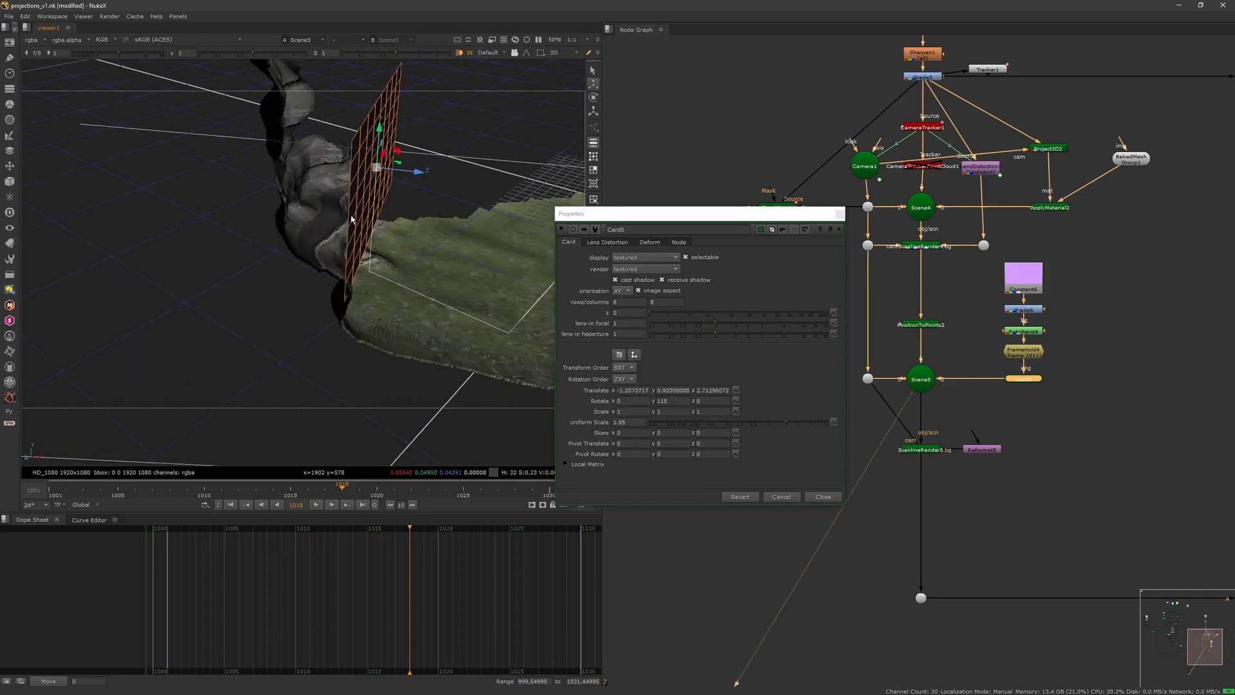
drag(383, 154, 371, 210)
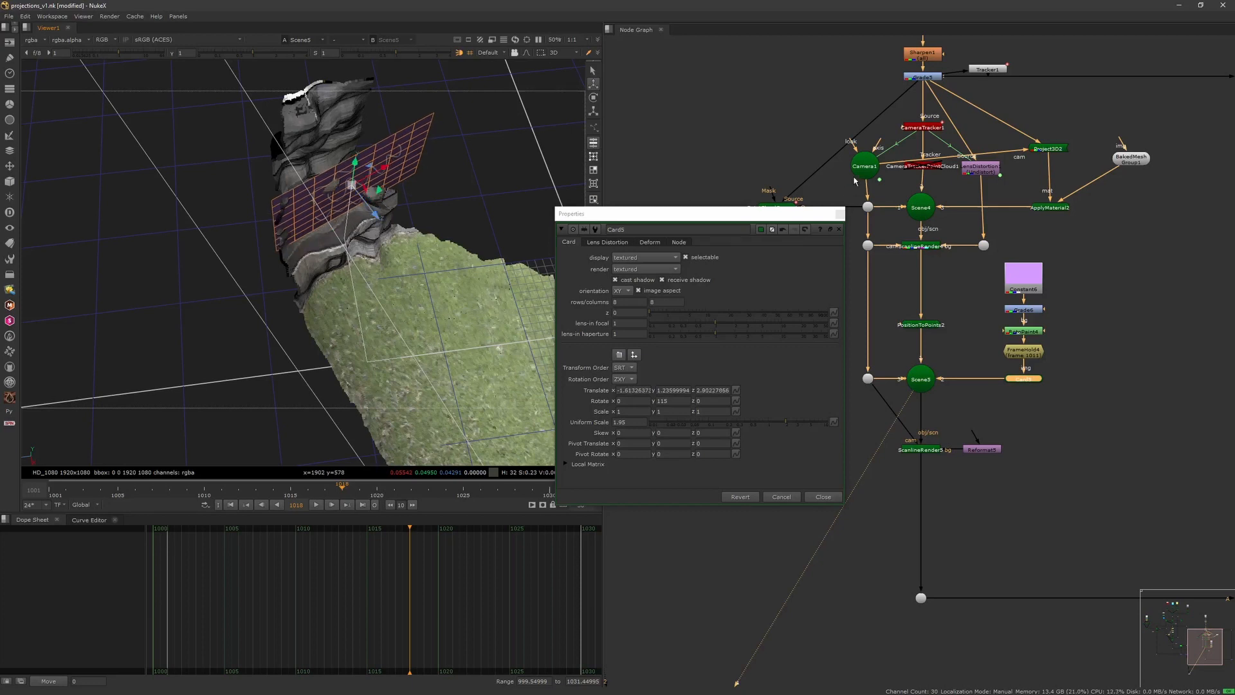
click(839, 229)
Step: Show Merge4 in the viewer, disable the PositionToPoints node above Scene5, and check the playback without the points
scroll(770, 309, down, 5)
middle_drag(770, 309, 768, 211)
click(1084, 357)
key(1)
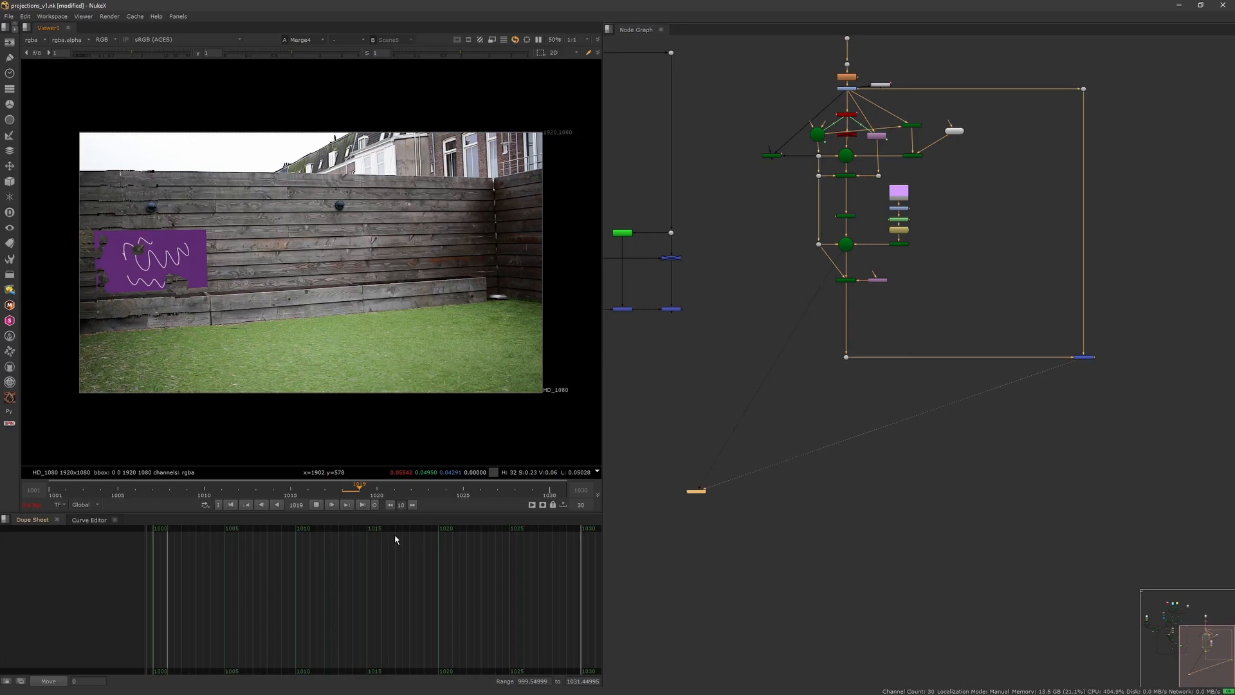
click(852, 217)
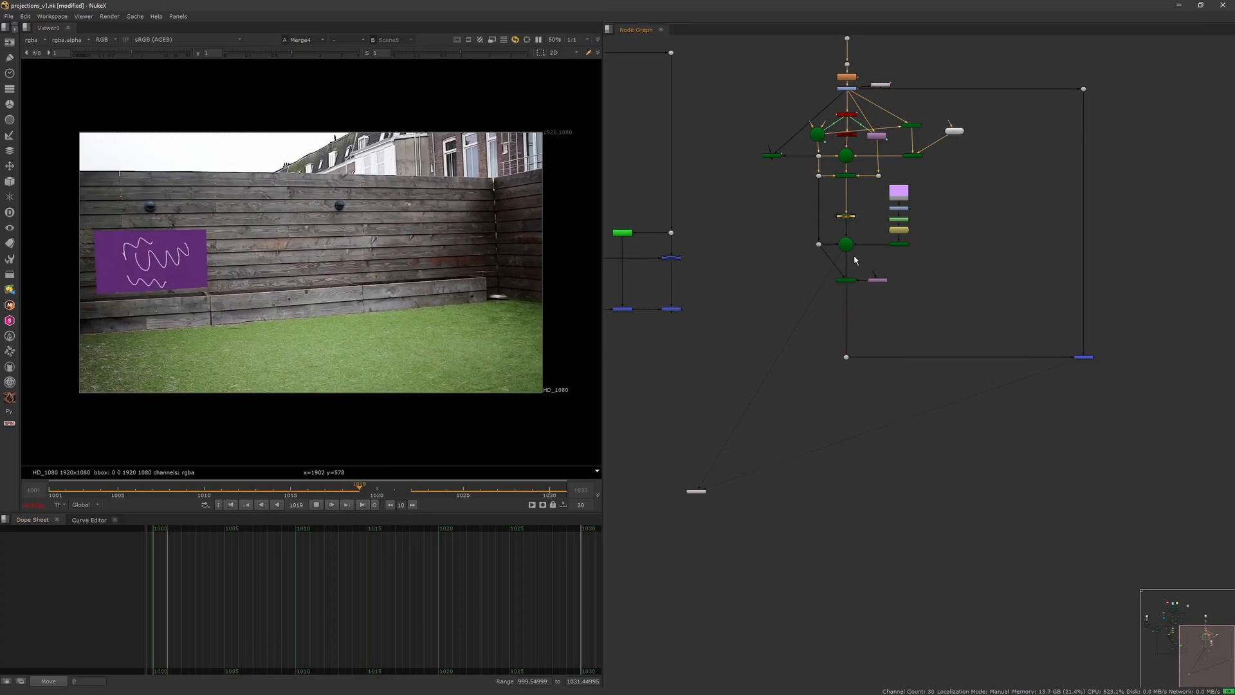
click(318, 505)
click(911, 299)
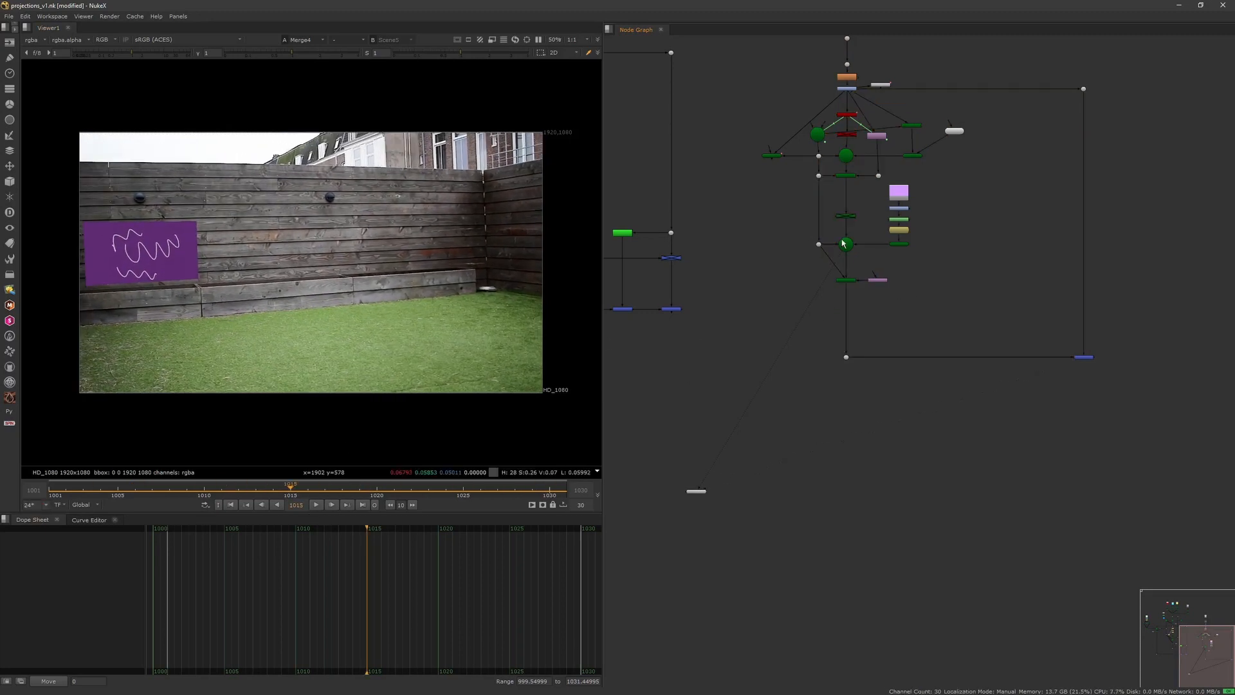
Step: Show Scene5 in the viewer and slide Card5 along the fence to about X -2.39, Z 1.24
click(846, 244)
key(2)
click(758, 251)
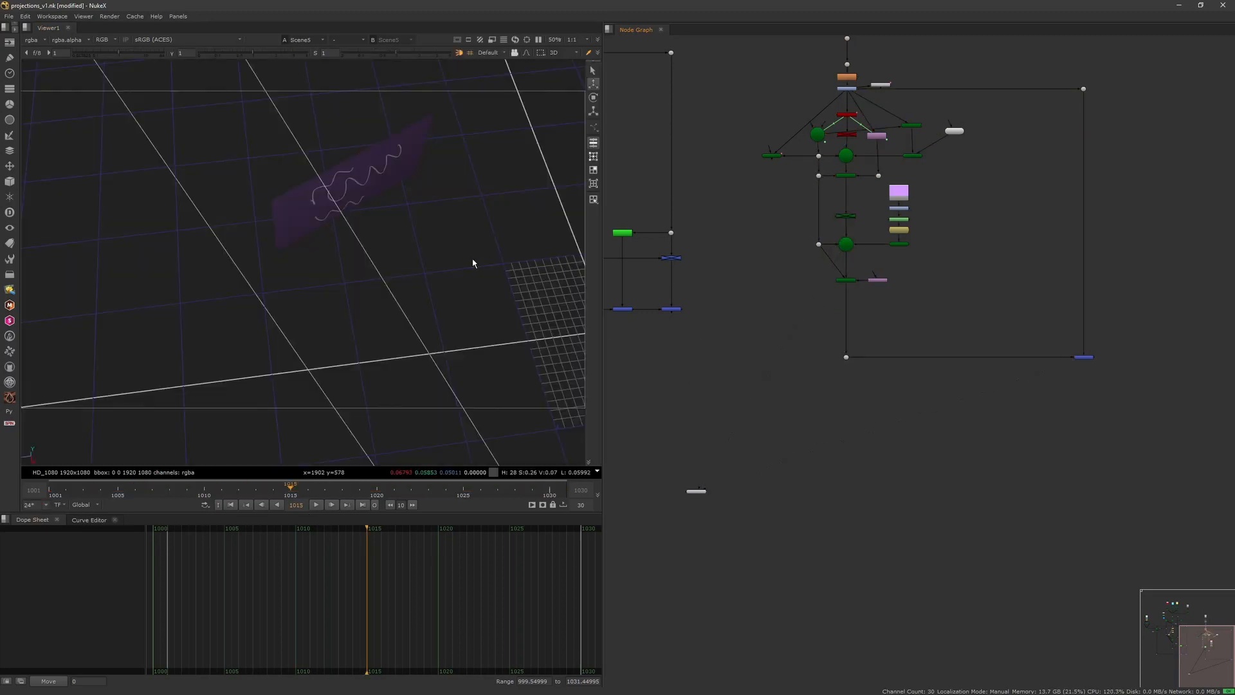
double_click(899, 244)
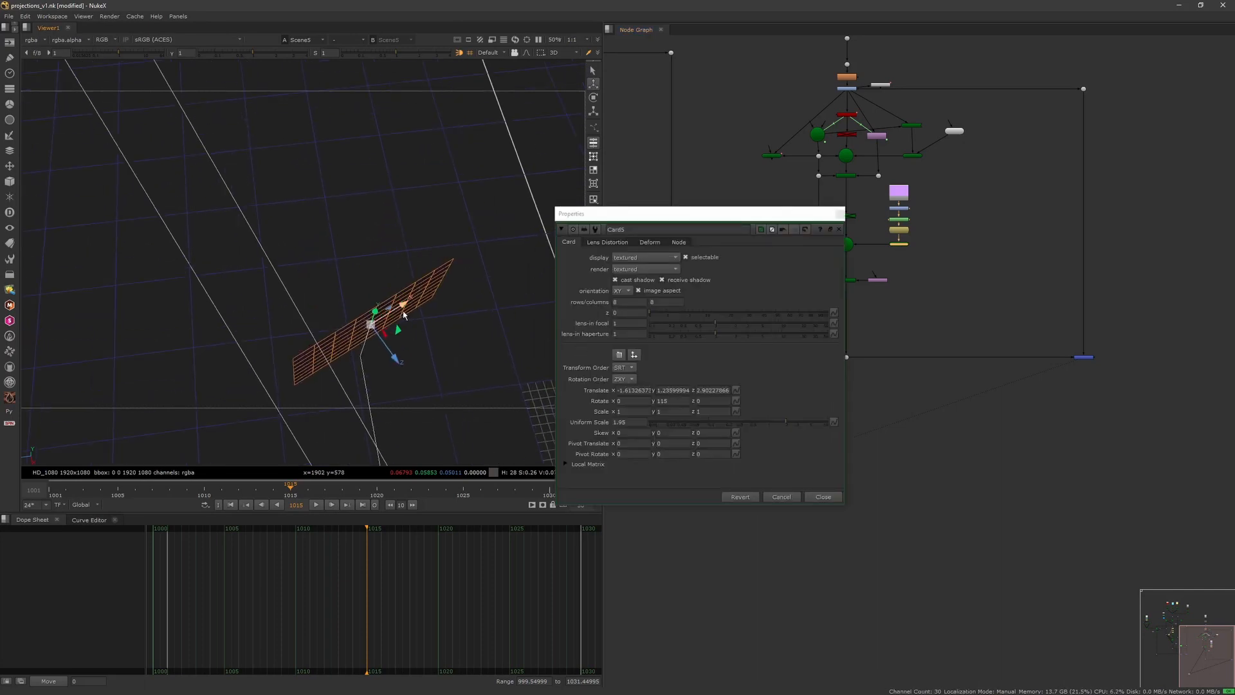
drag(404, 315, 524, 268)
Step: Play back the Merge4 output to check the moved card, and close Card5's properties
key(1)
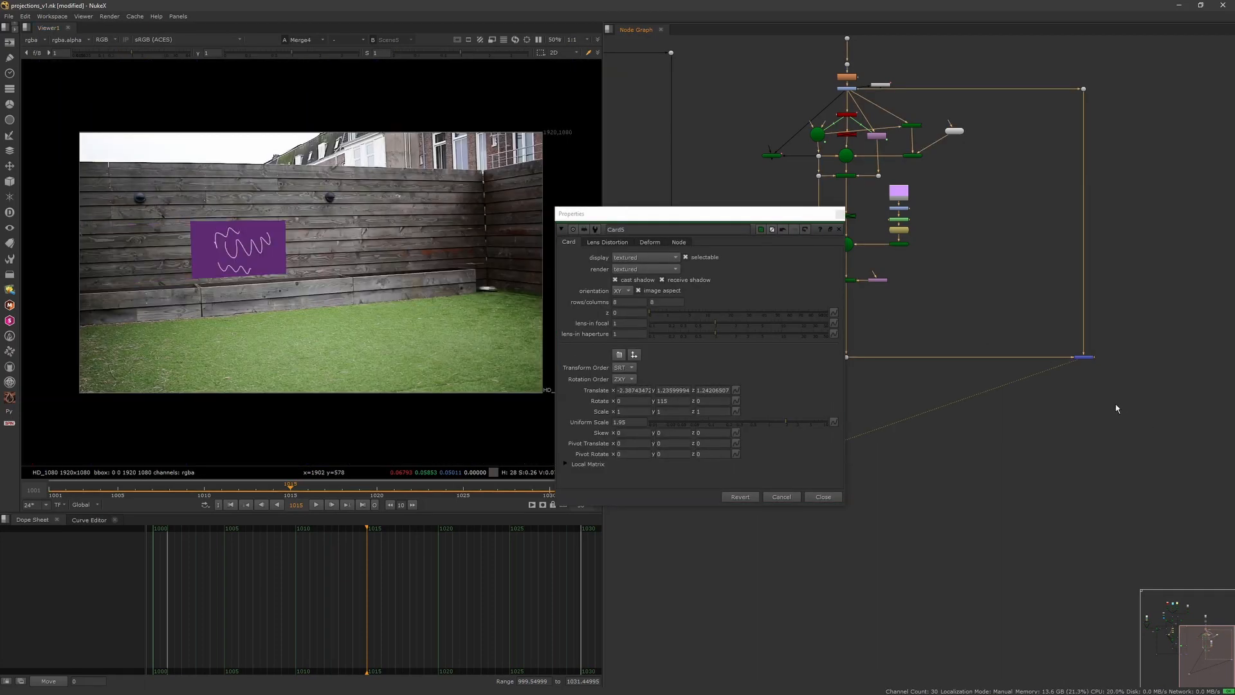
click(316, 505)
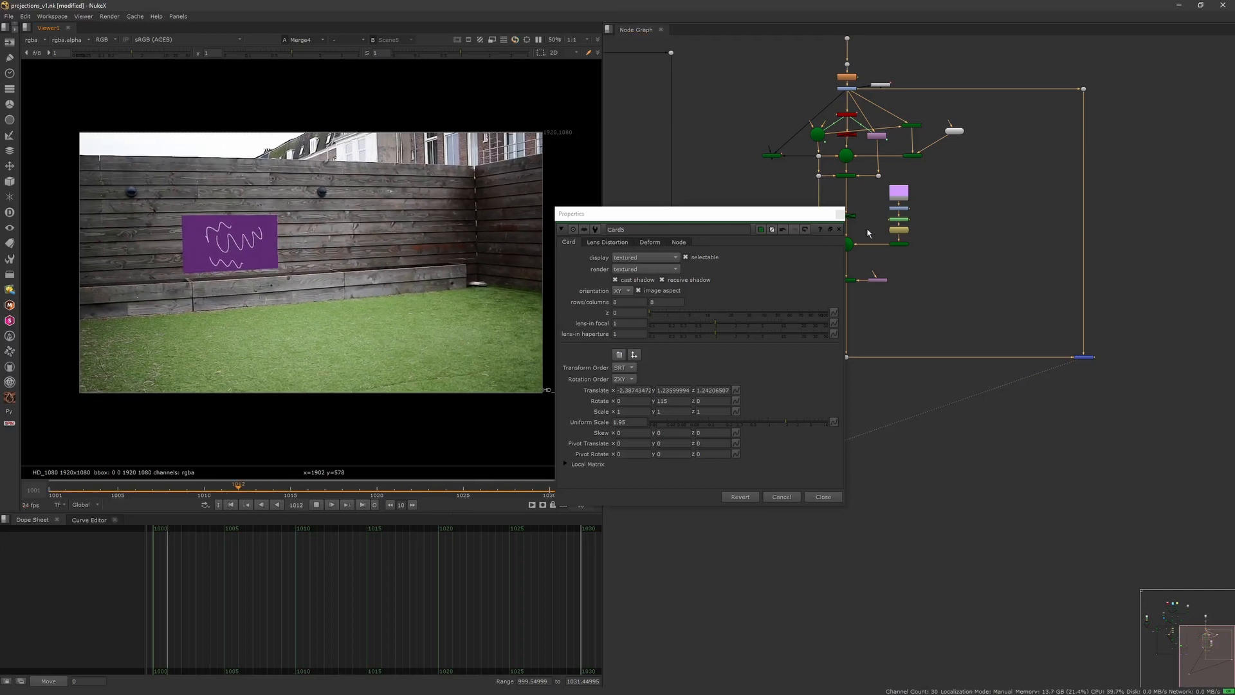
click(840, 214)
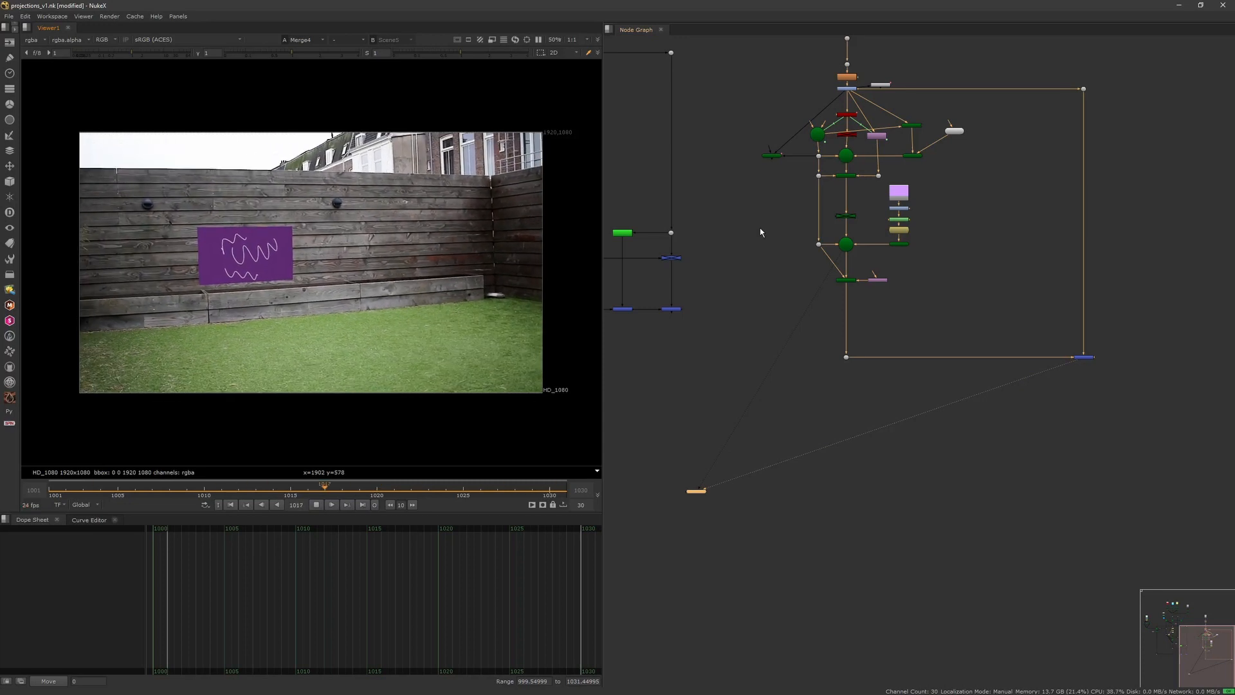
Step: Compare the earlier projection setup with the new PositionToPoints, ScanlineRender5 and Merge4 branch in the node graph while the shot plays
middle_drag(708, 316, 863, 369)
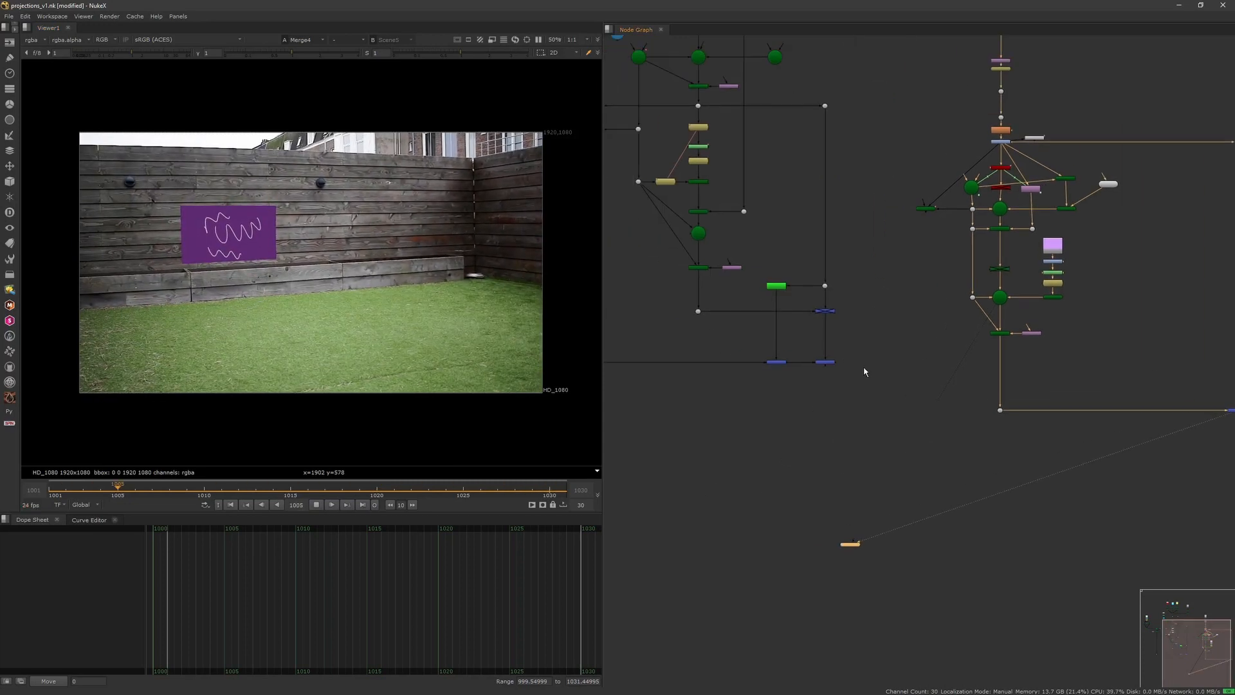
middle_drag(725, 297, 875, 423)
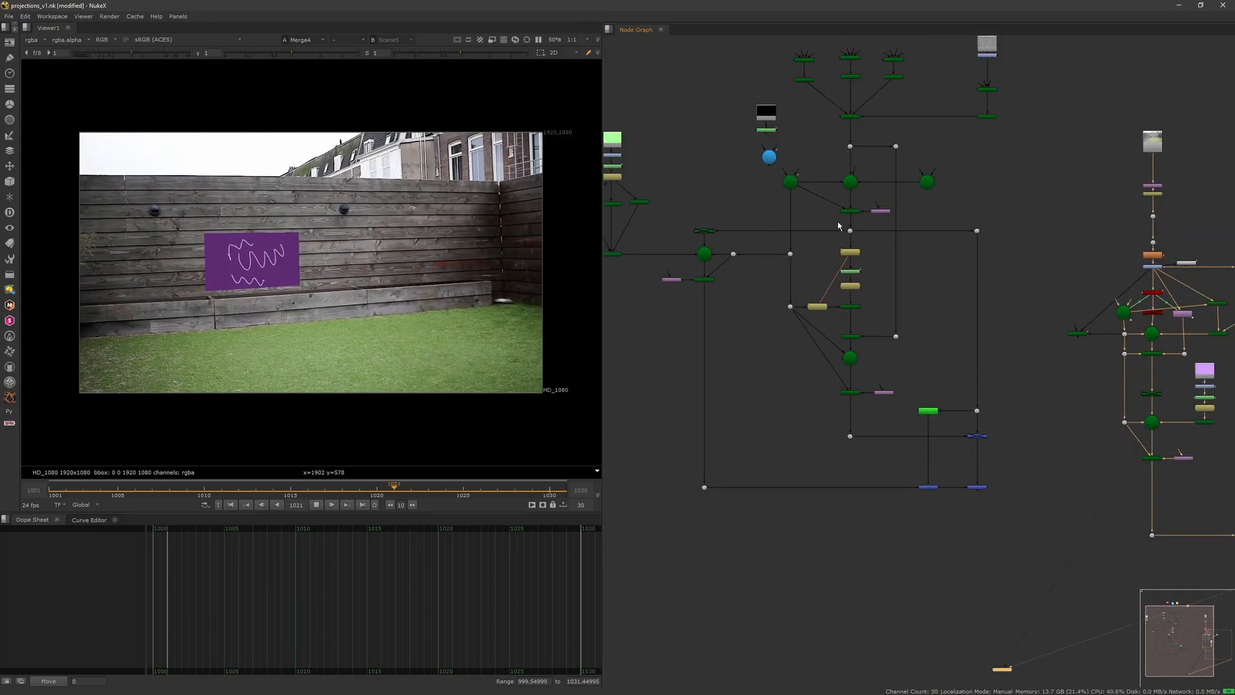
click(850, 231)
middle_drag(903, 300, 724, 275)
click(976, 366)
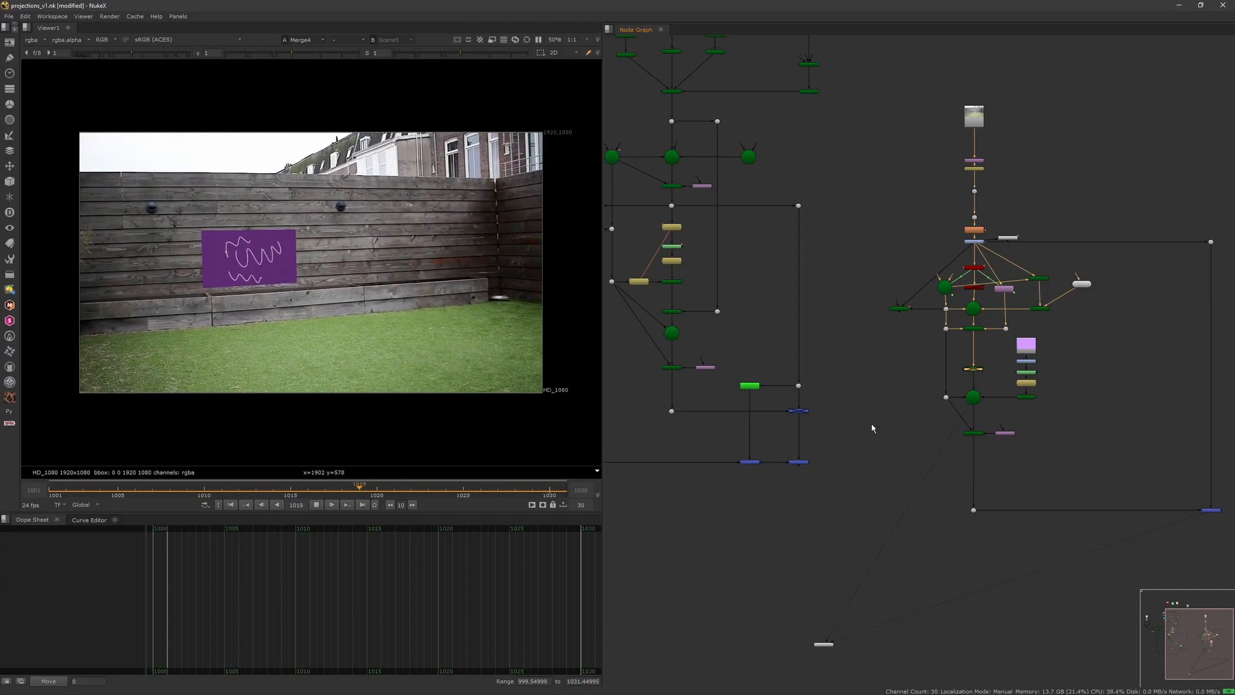
middle_drag(1021, 496, 921, 428)
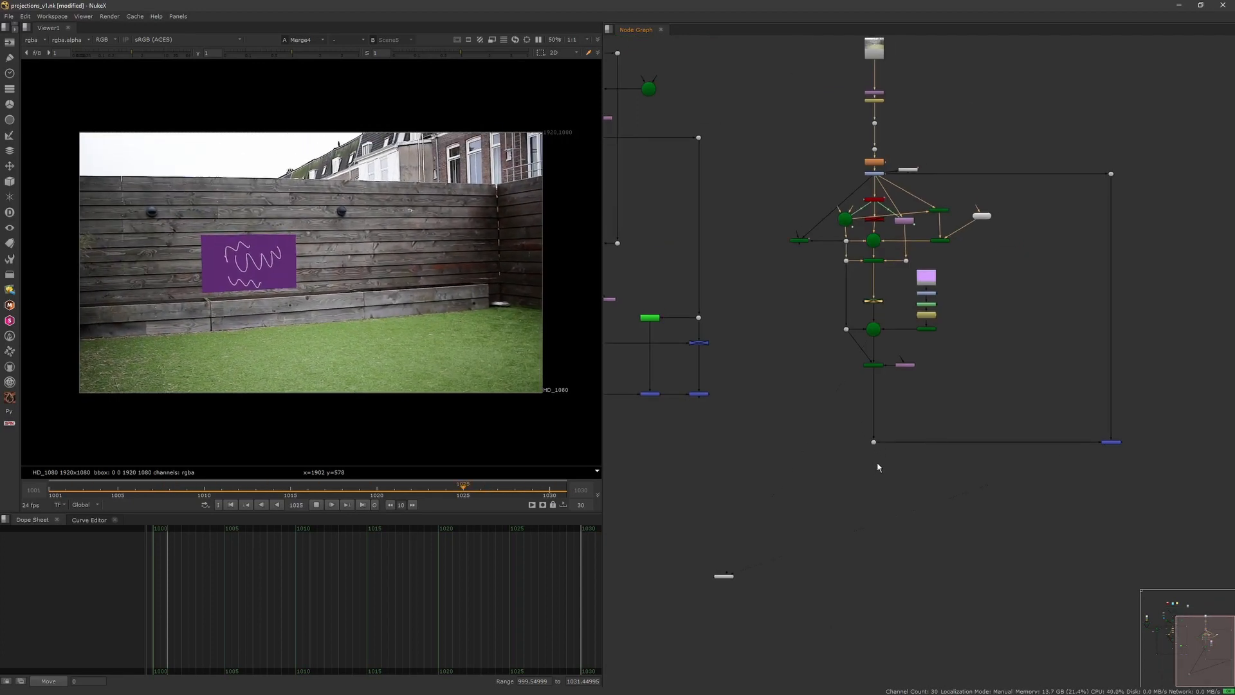
click(873, 442)
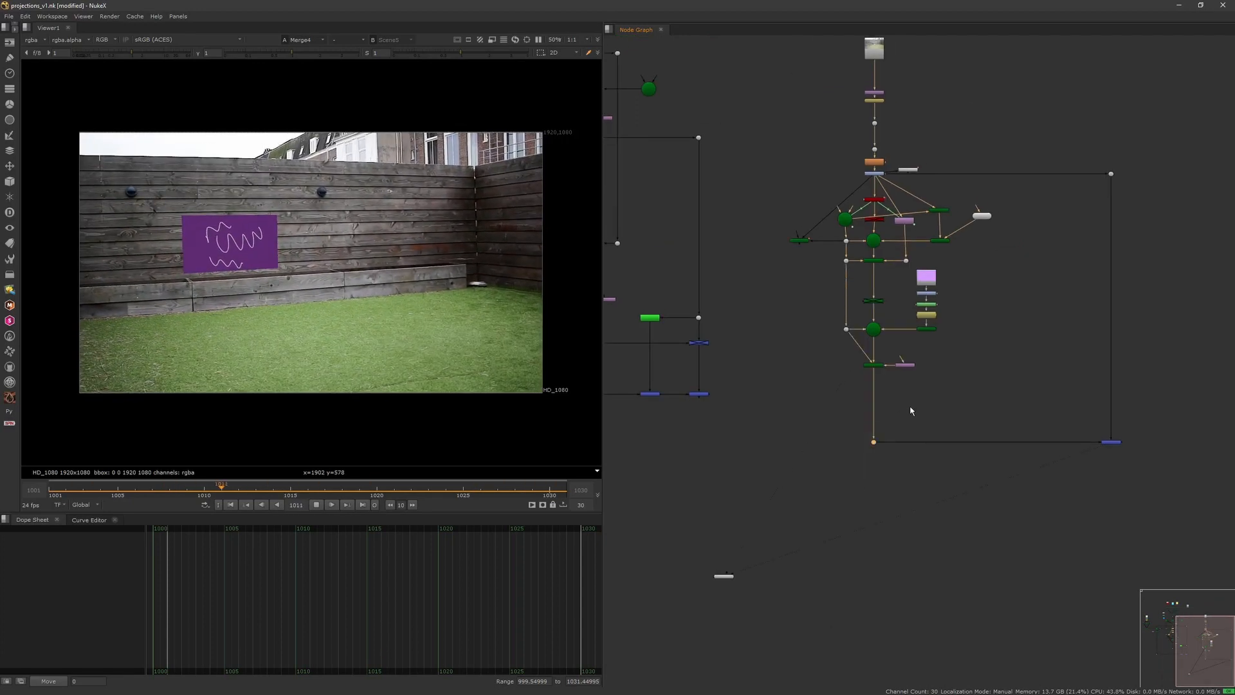
drag(830, 500, 936, 399)
drag(969, 597, 1179, 383)
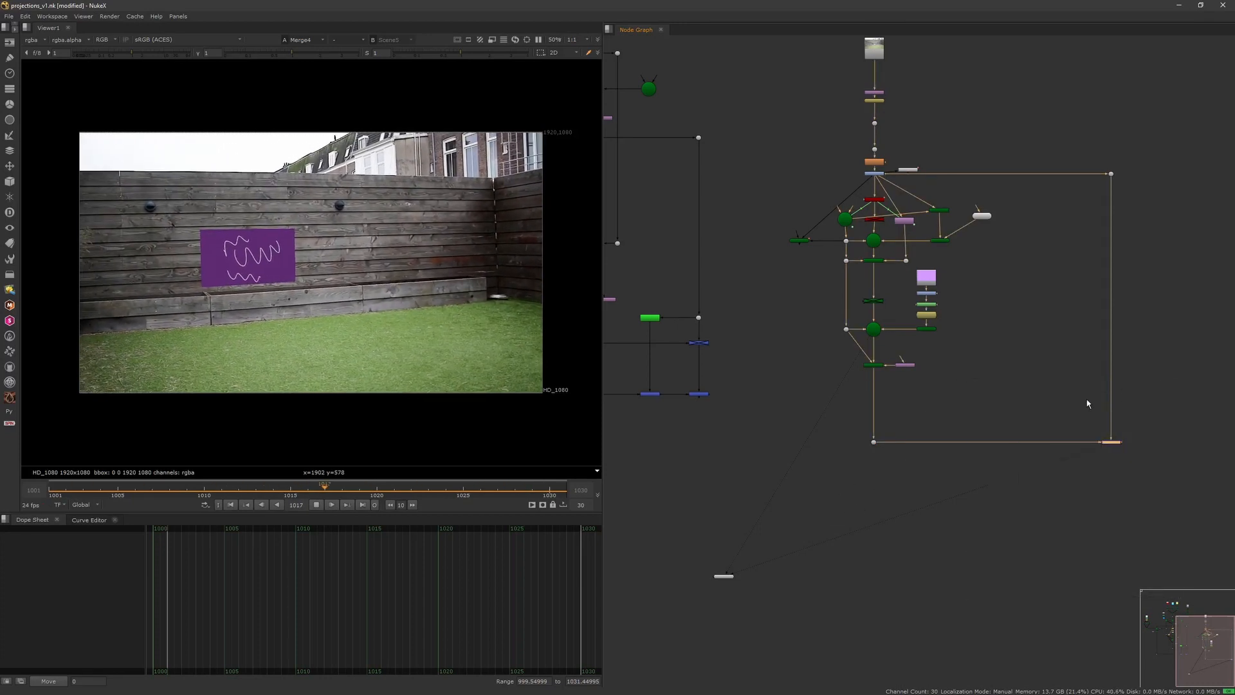
drag(1084, 402, 1122, 486)
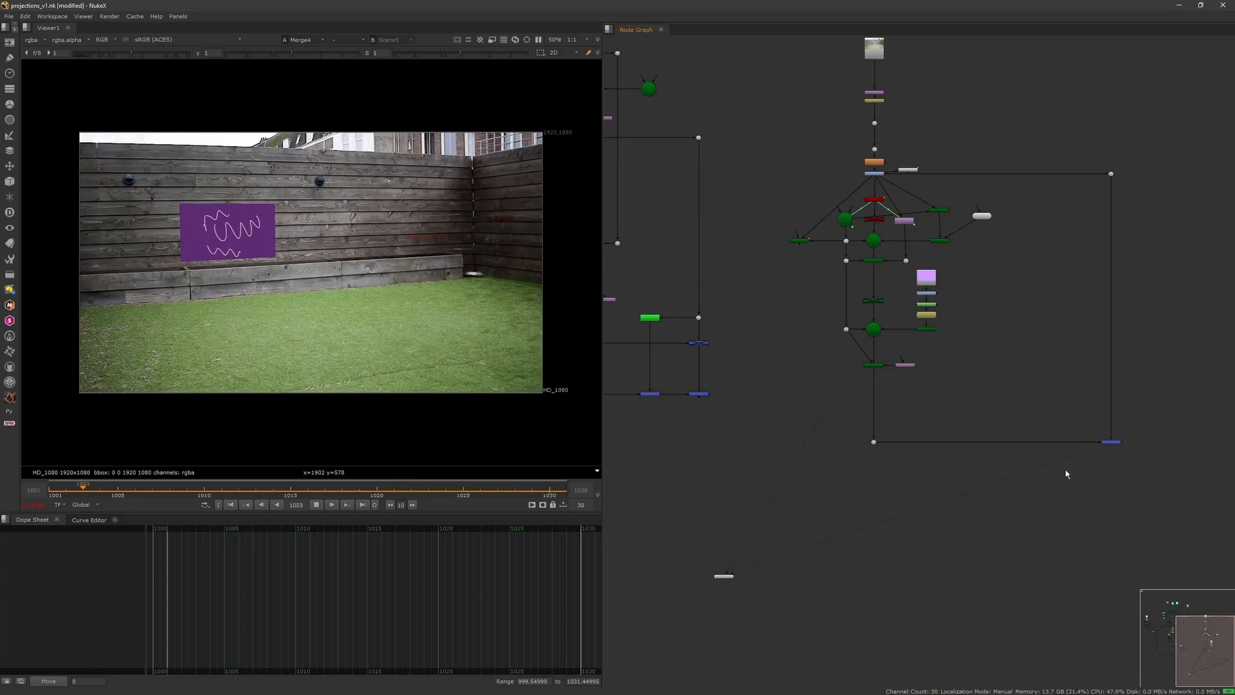
drag(974, 546, 1158, 359)
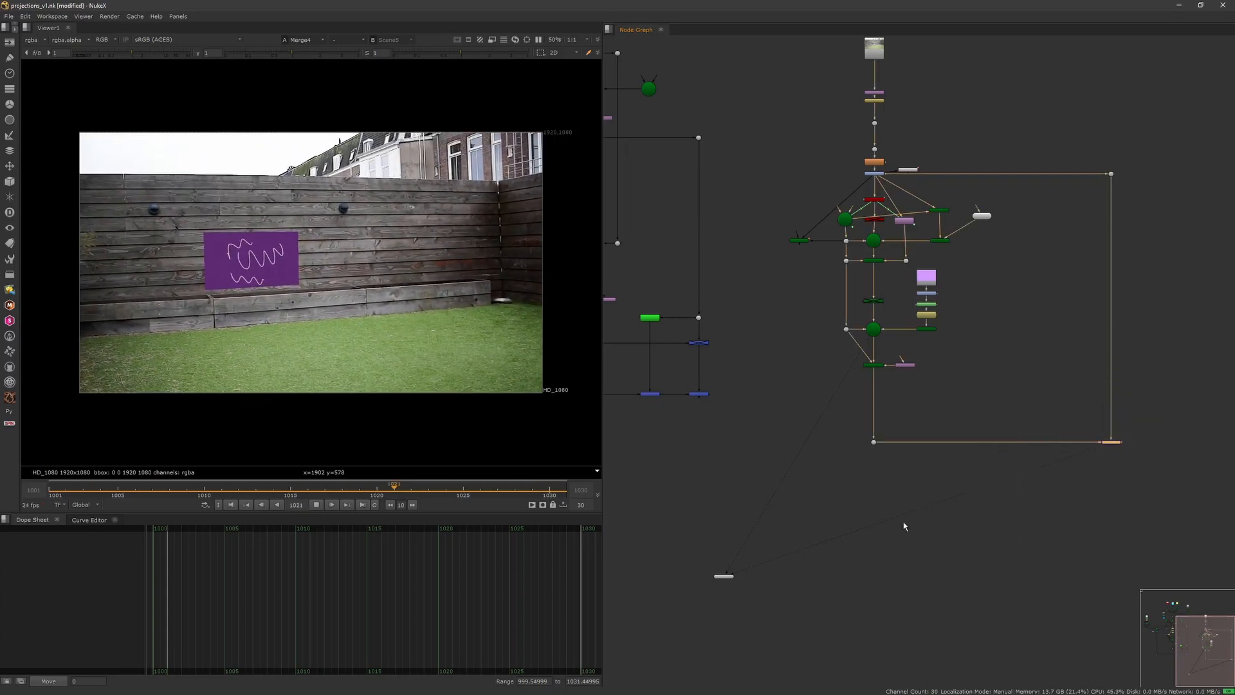
drag(820, 586, 997, 412)
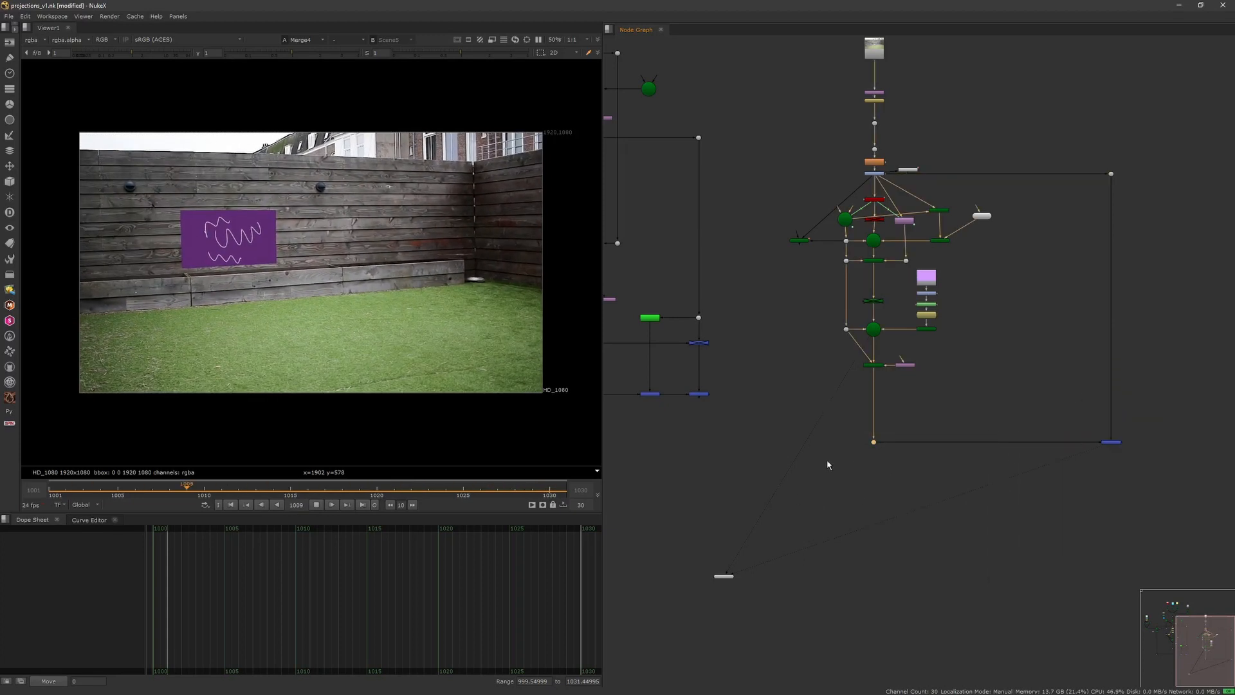